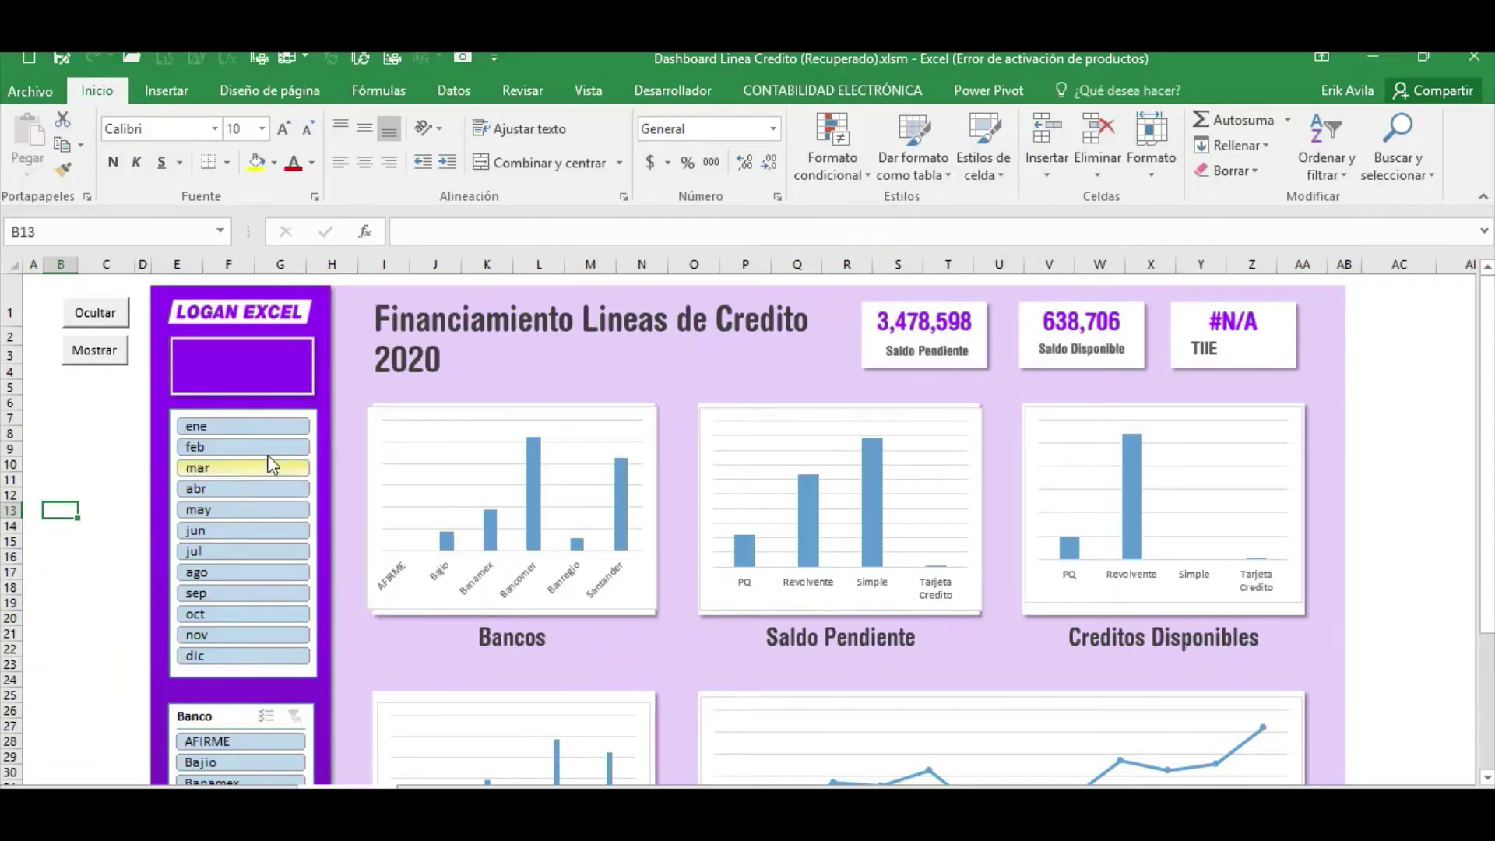
Filter the dashboard to sep and inspect the TIIE card text box's =Base!N5 link.
scroll(1075, 410, up, 2)
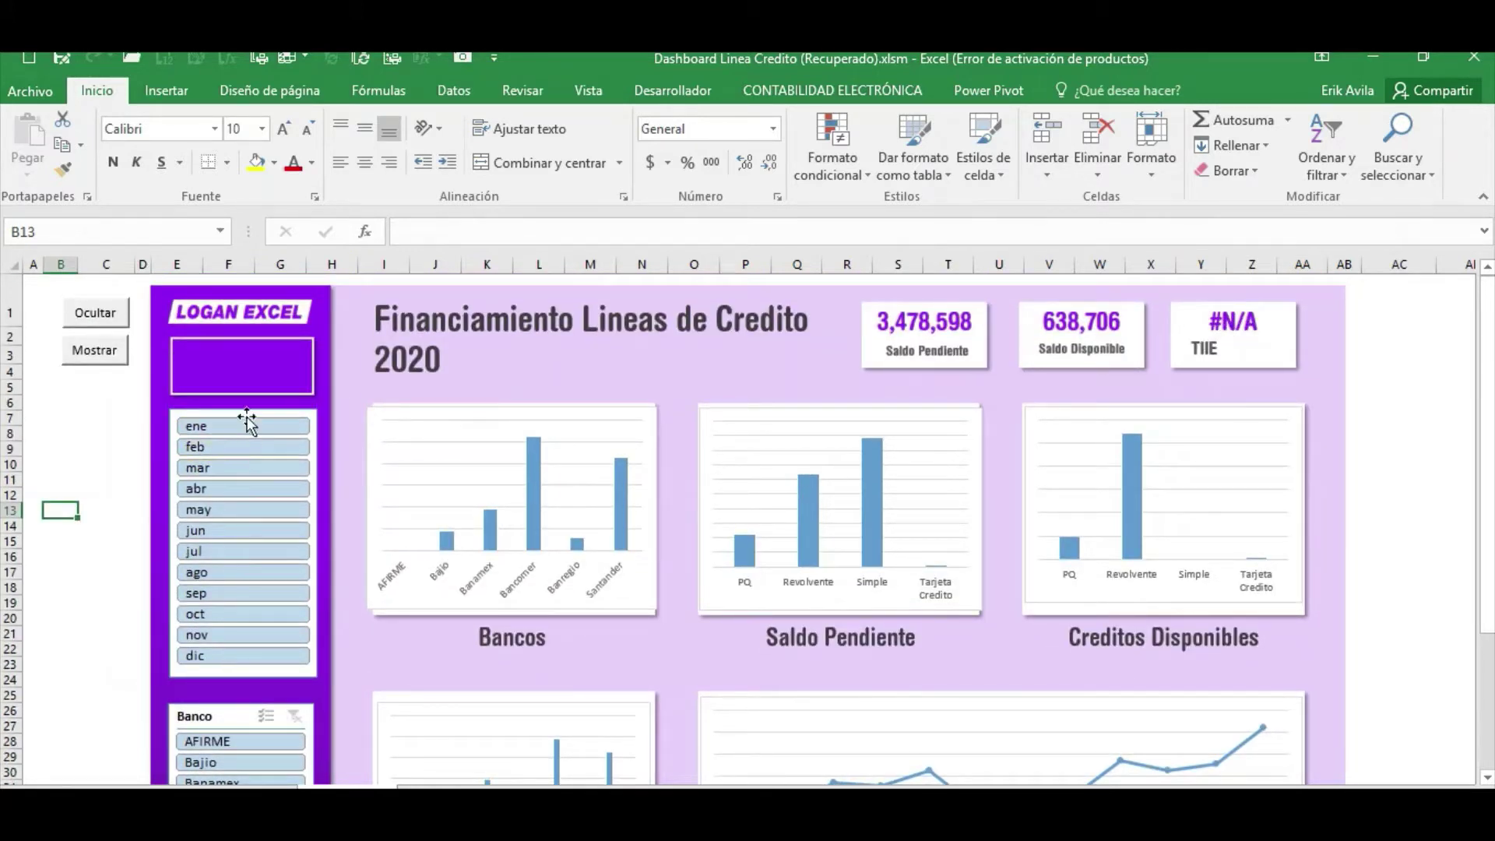
click(246, 596)
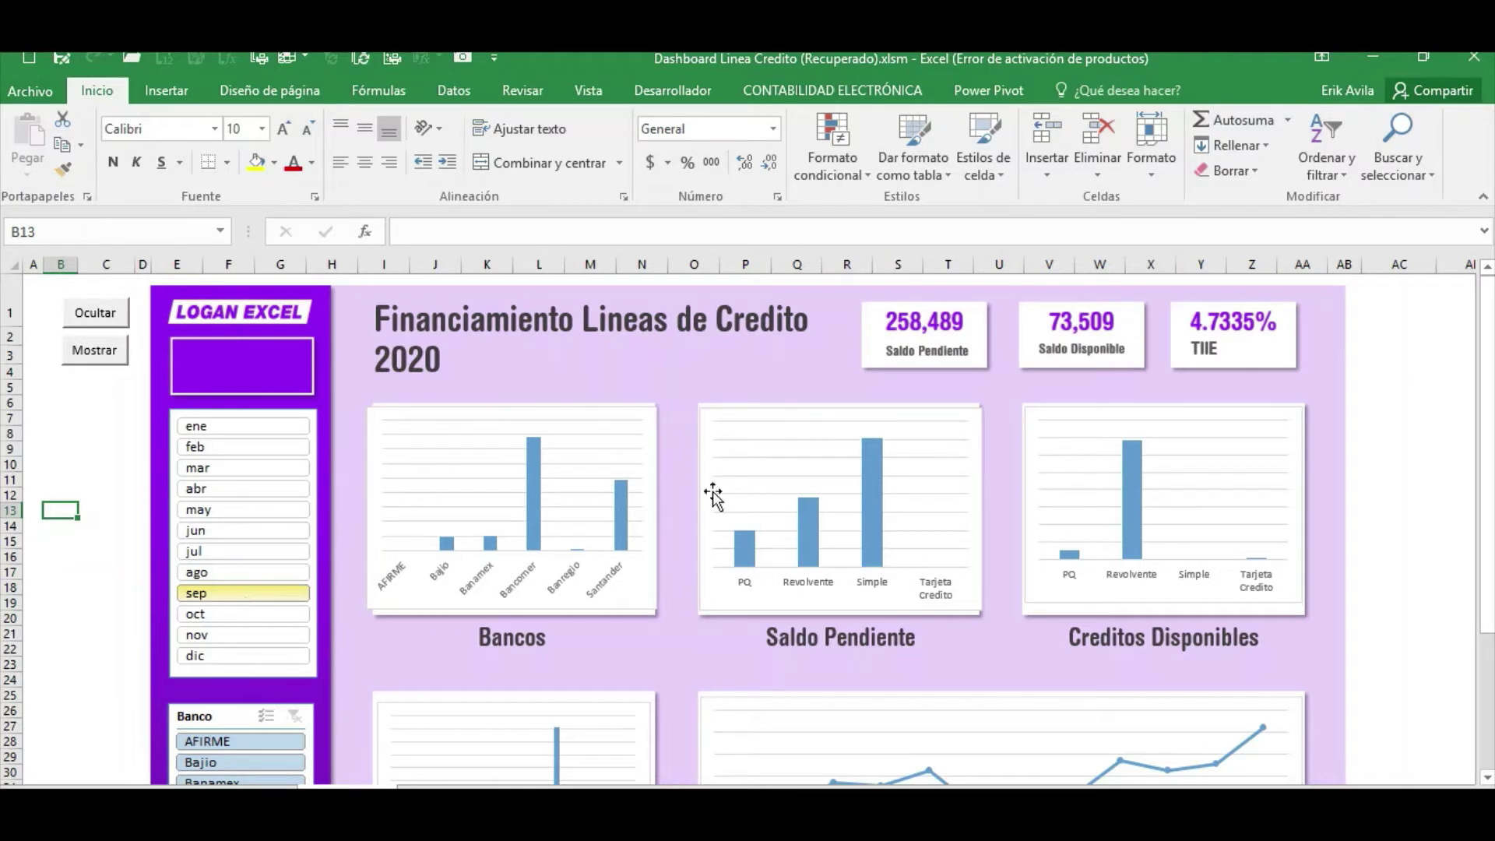
click(1388, 338)
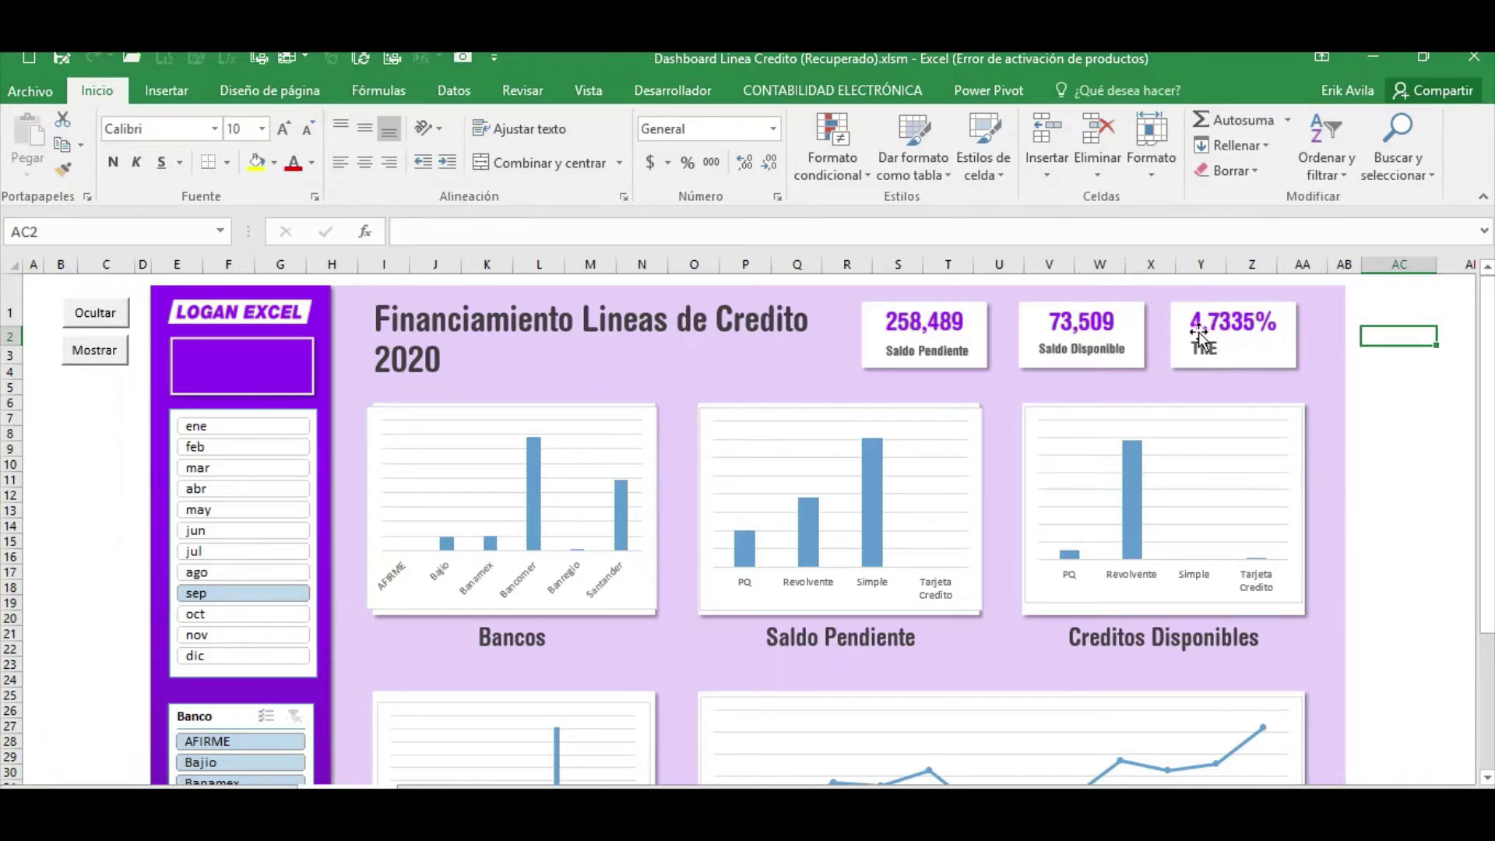
click(1247, 353)
click(1250, 353)
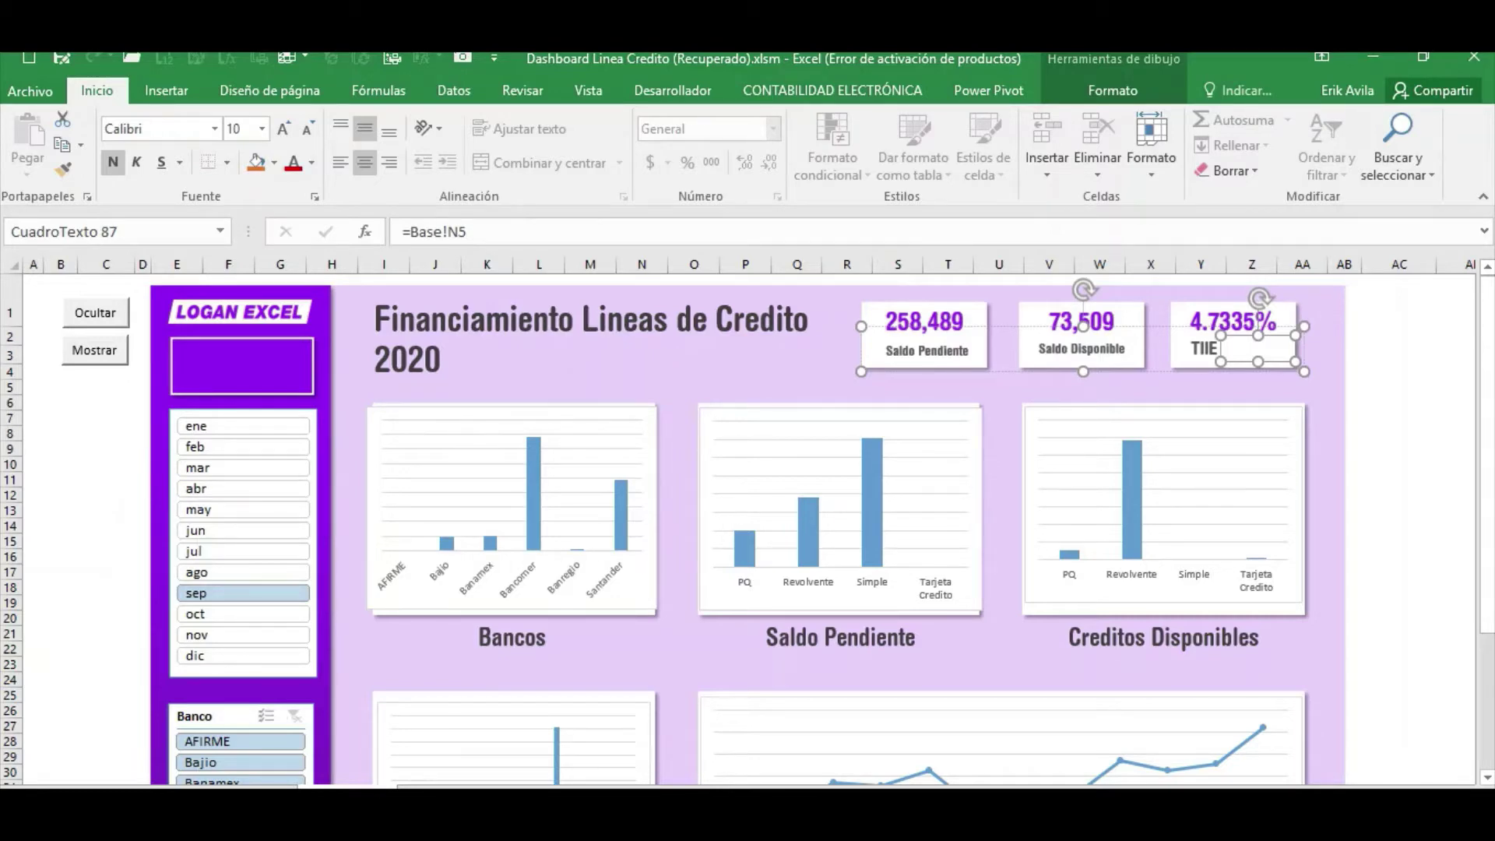
On the Metricas sheet, move between the January and February TIIE and Var cells.
key(ctrl+Page_Down)
click(592, 548)
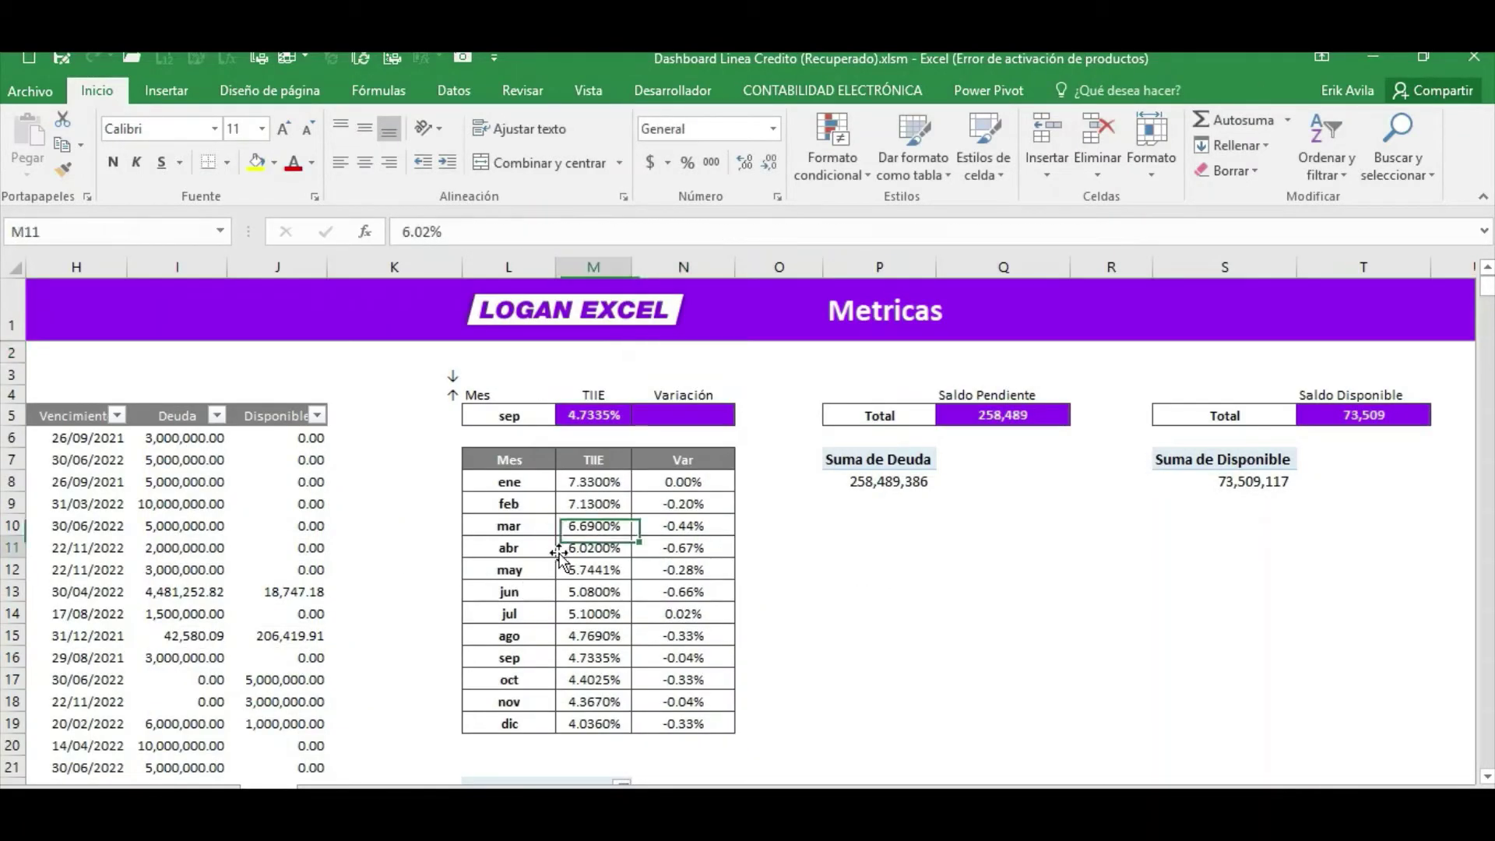
click(684, 481)
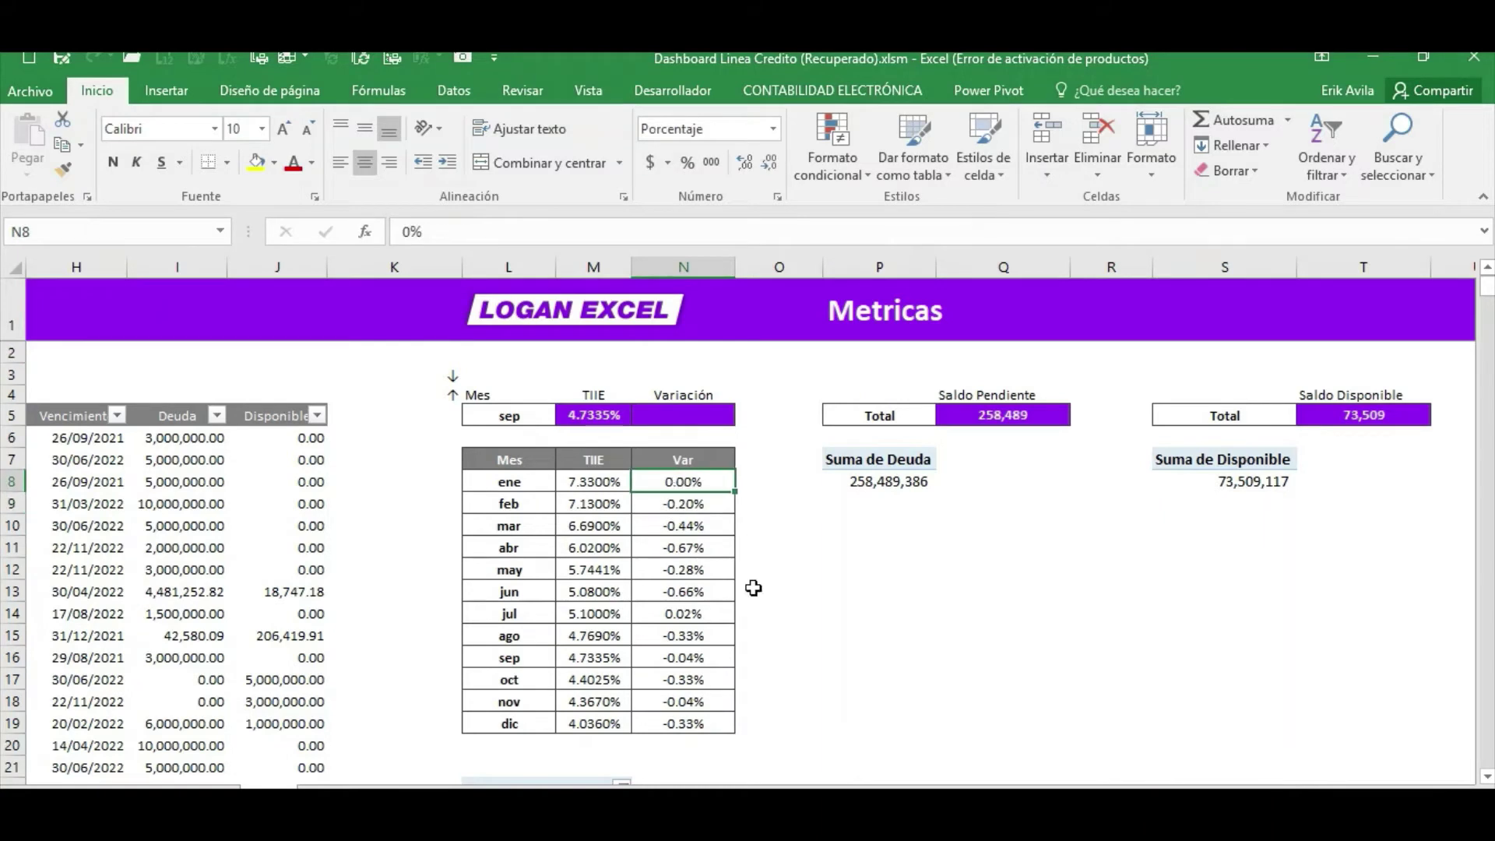
key(Left)
key(Down)
key(Down)
key(Down)
key(Up)
key(Up)
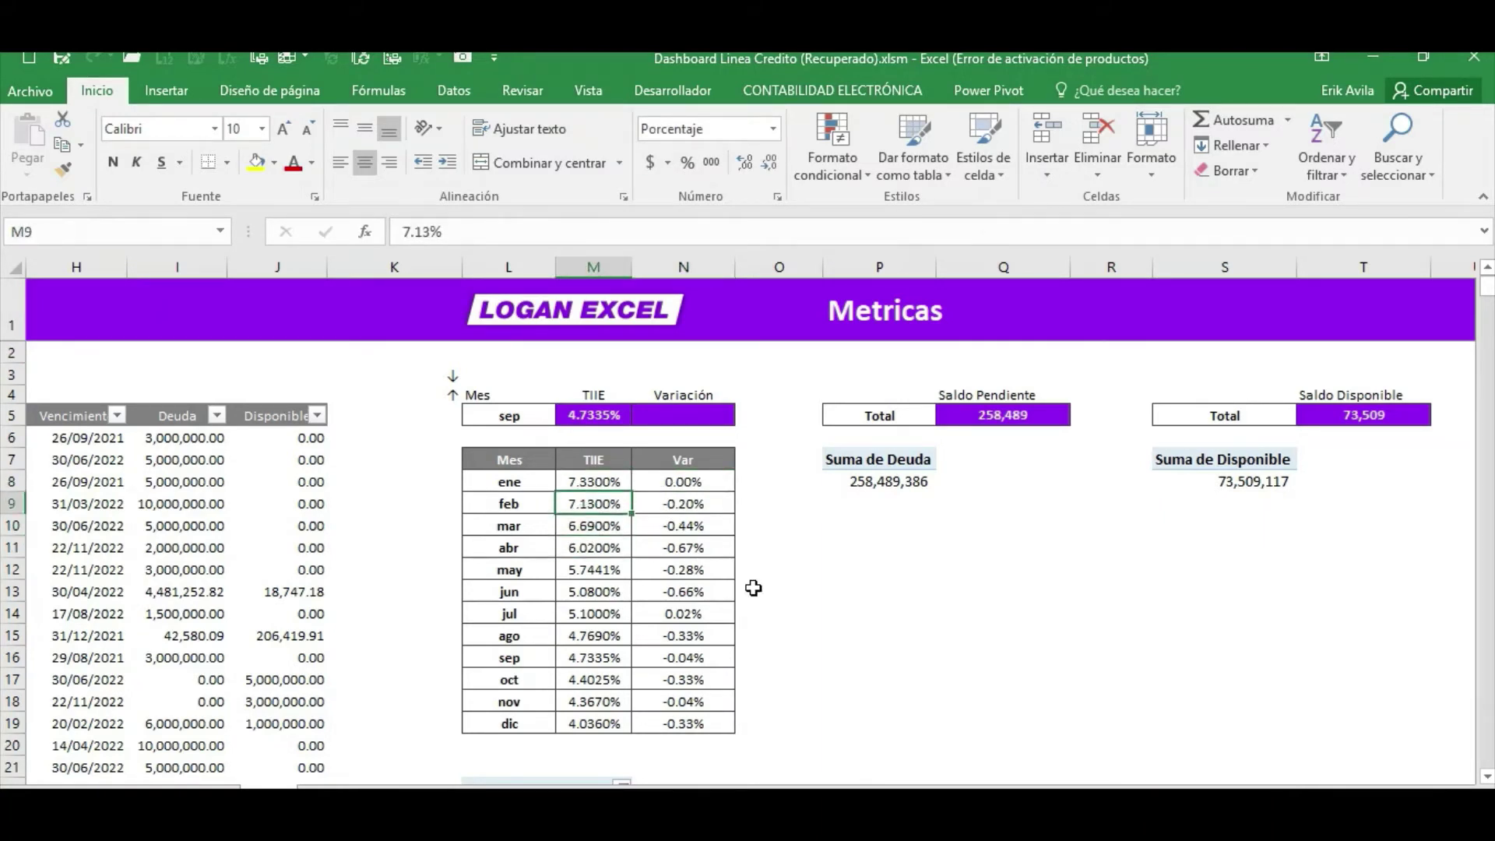
key(Up)
key(Right)
key(Down)
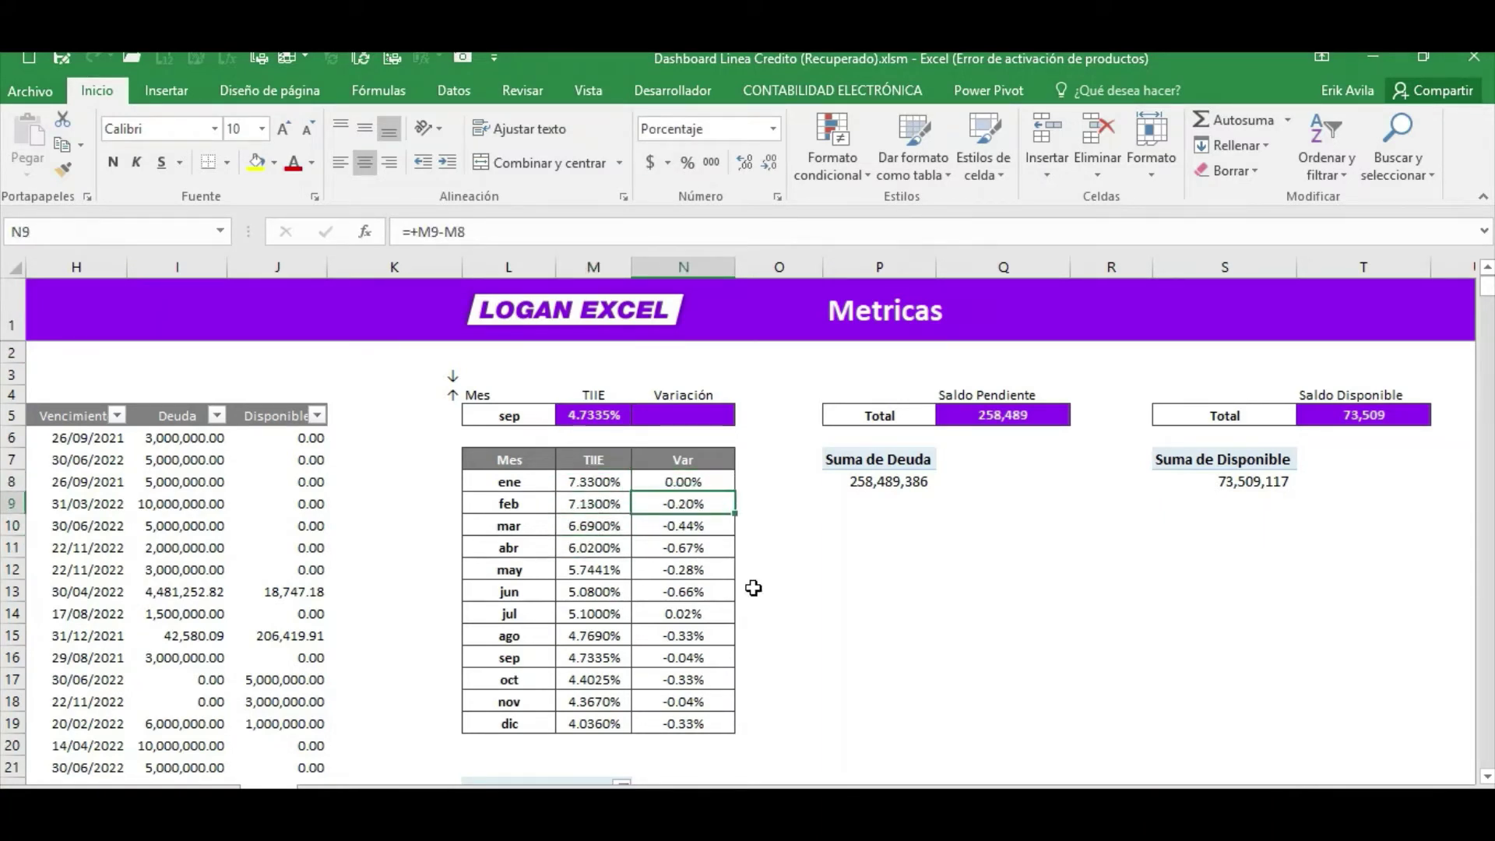
Inspect the February through August Var formulas (=+M-M), then move up to the Variación cell N5.
key(F2)
key(Return)
key(F2)
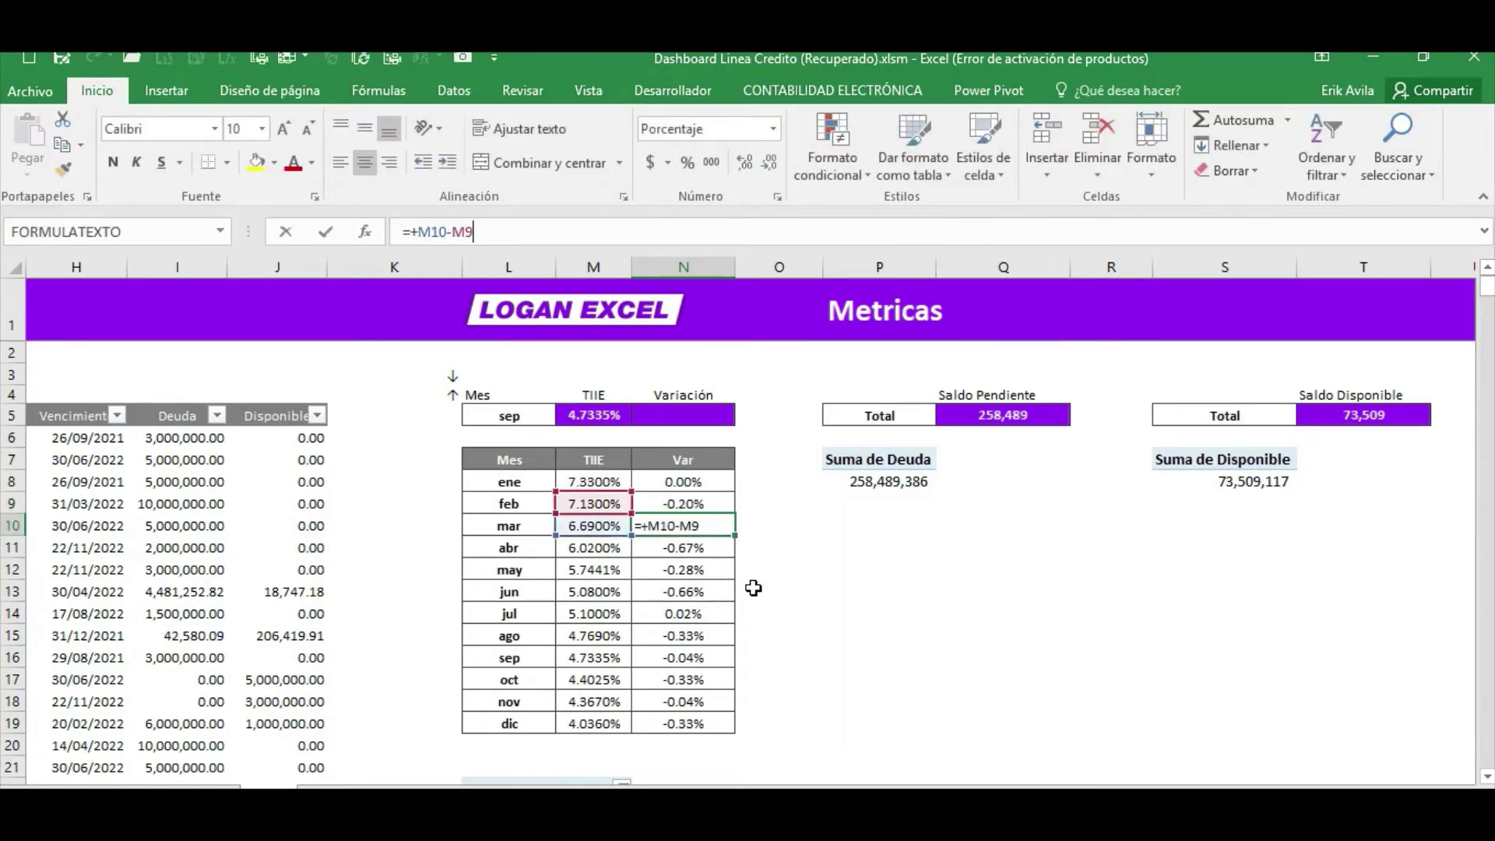
key(Return)
key(F2)
key(Return)
key(F2)
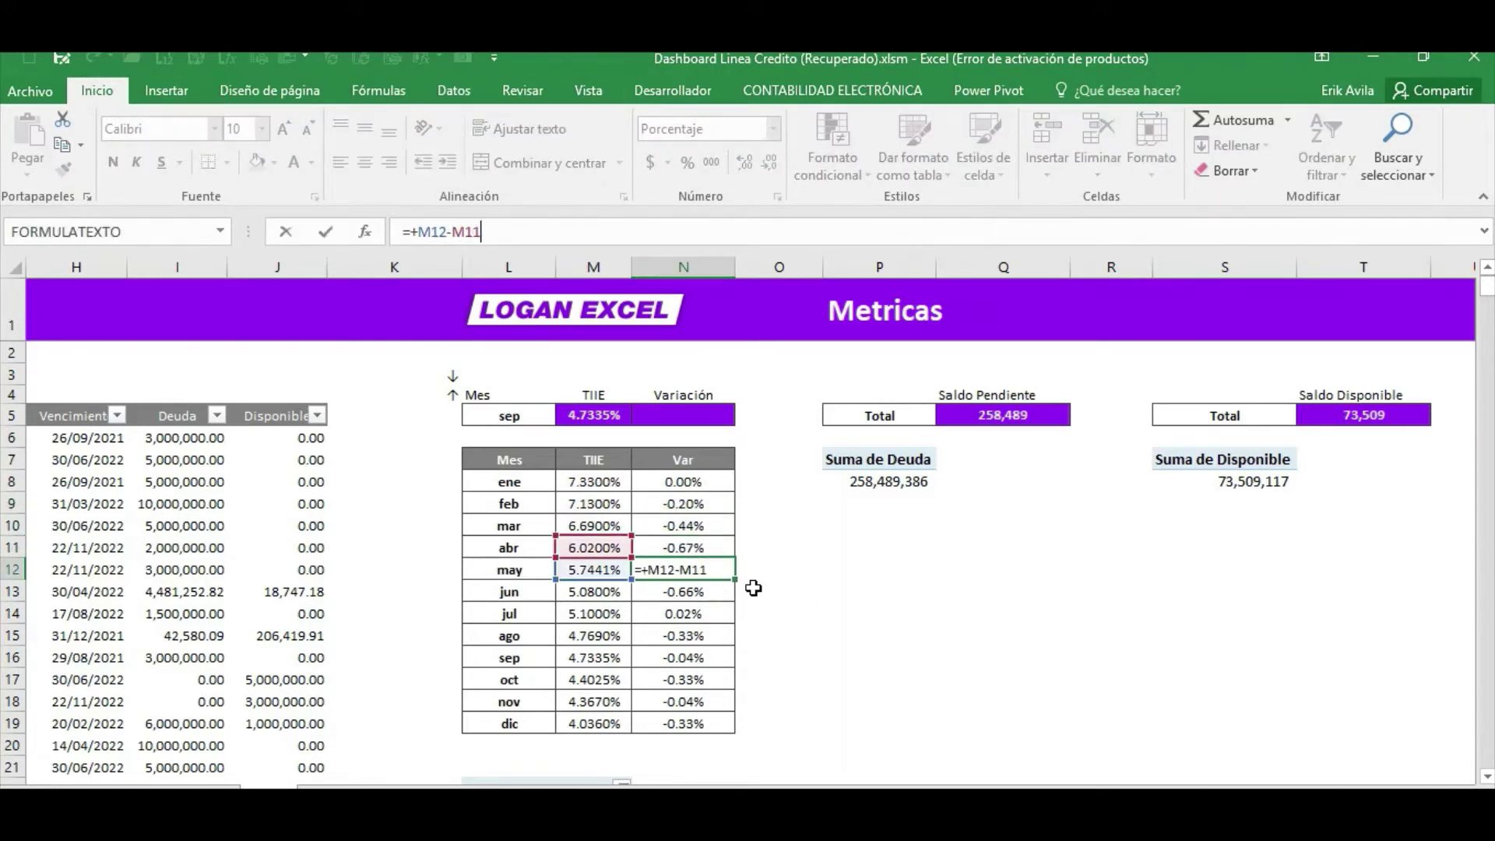
key(Return)
key(F2)
key(Return)
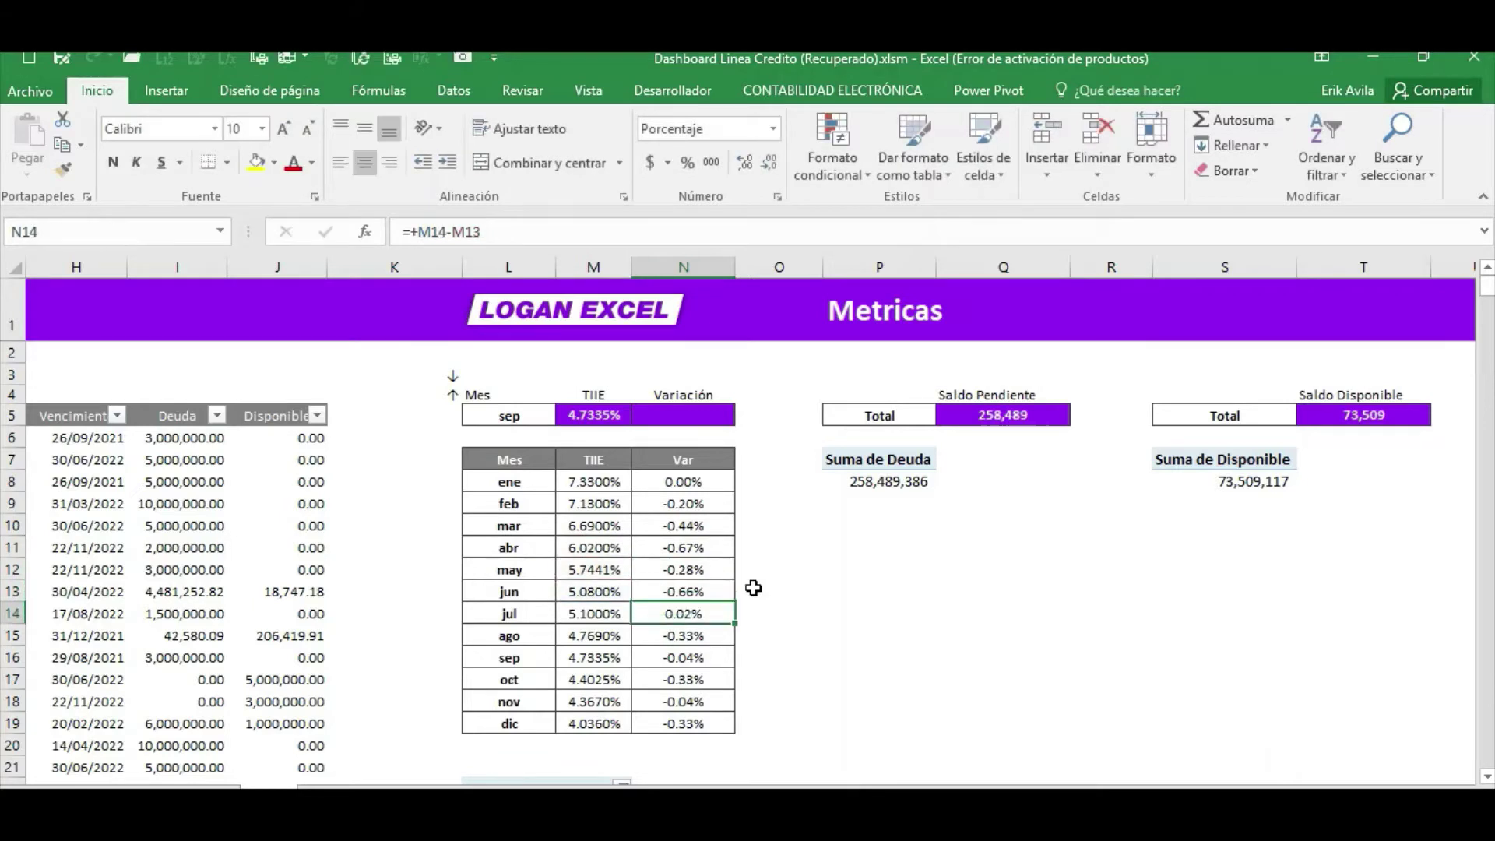
key(F2)
key(Return)
key(F2)
key(Return)
key(Return)
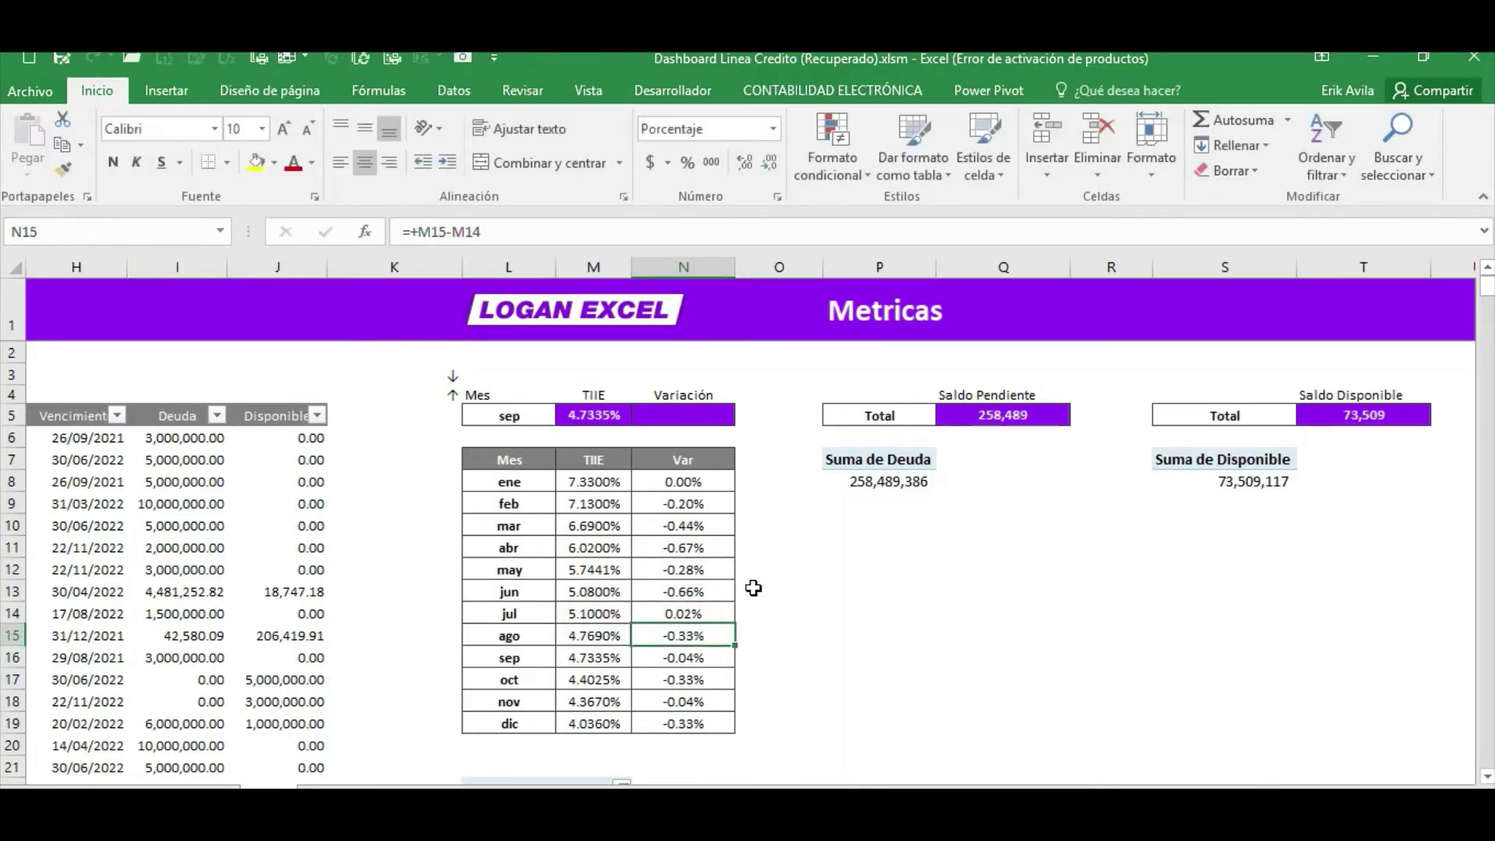
key(ctrl+Up)
key(Up)
key(Up)
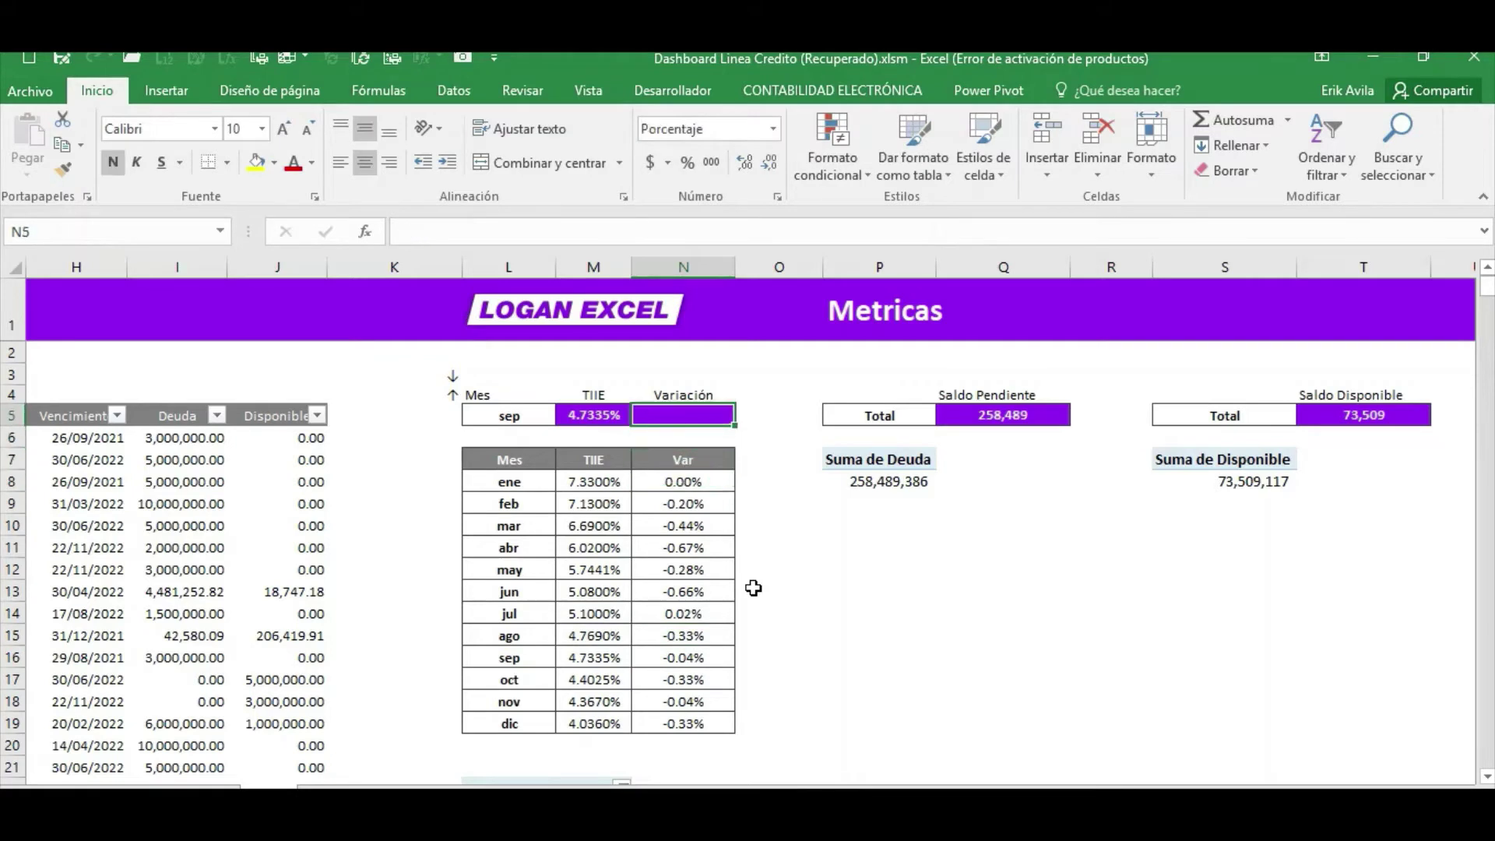
Enter =BUSCARV(L5,$L$8:$N$19,3,FALSO) in N5 to look up September's TIIE change.
text(=bus)
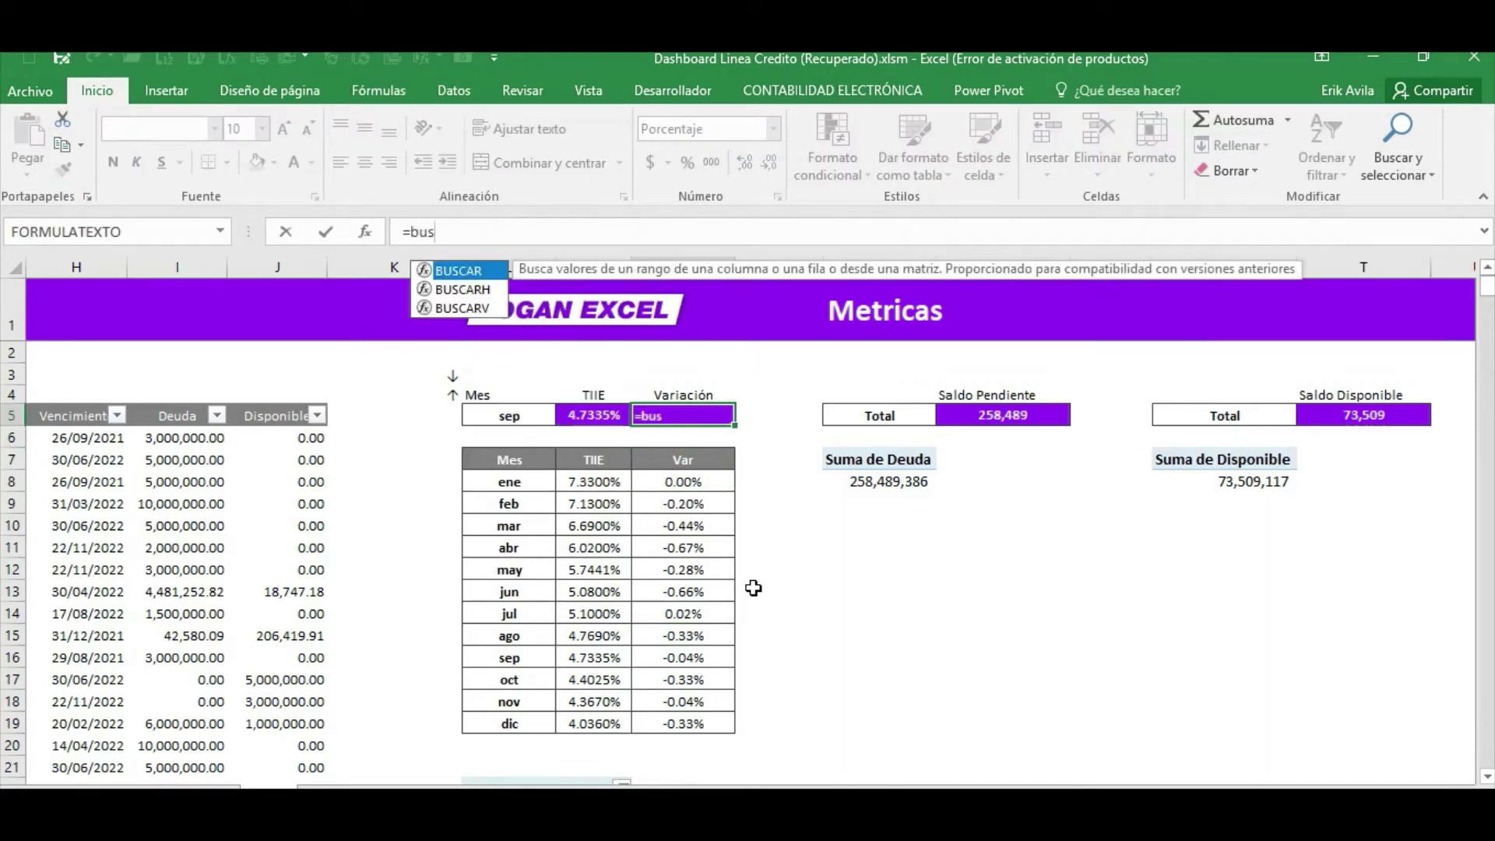
double_click(462, 308)
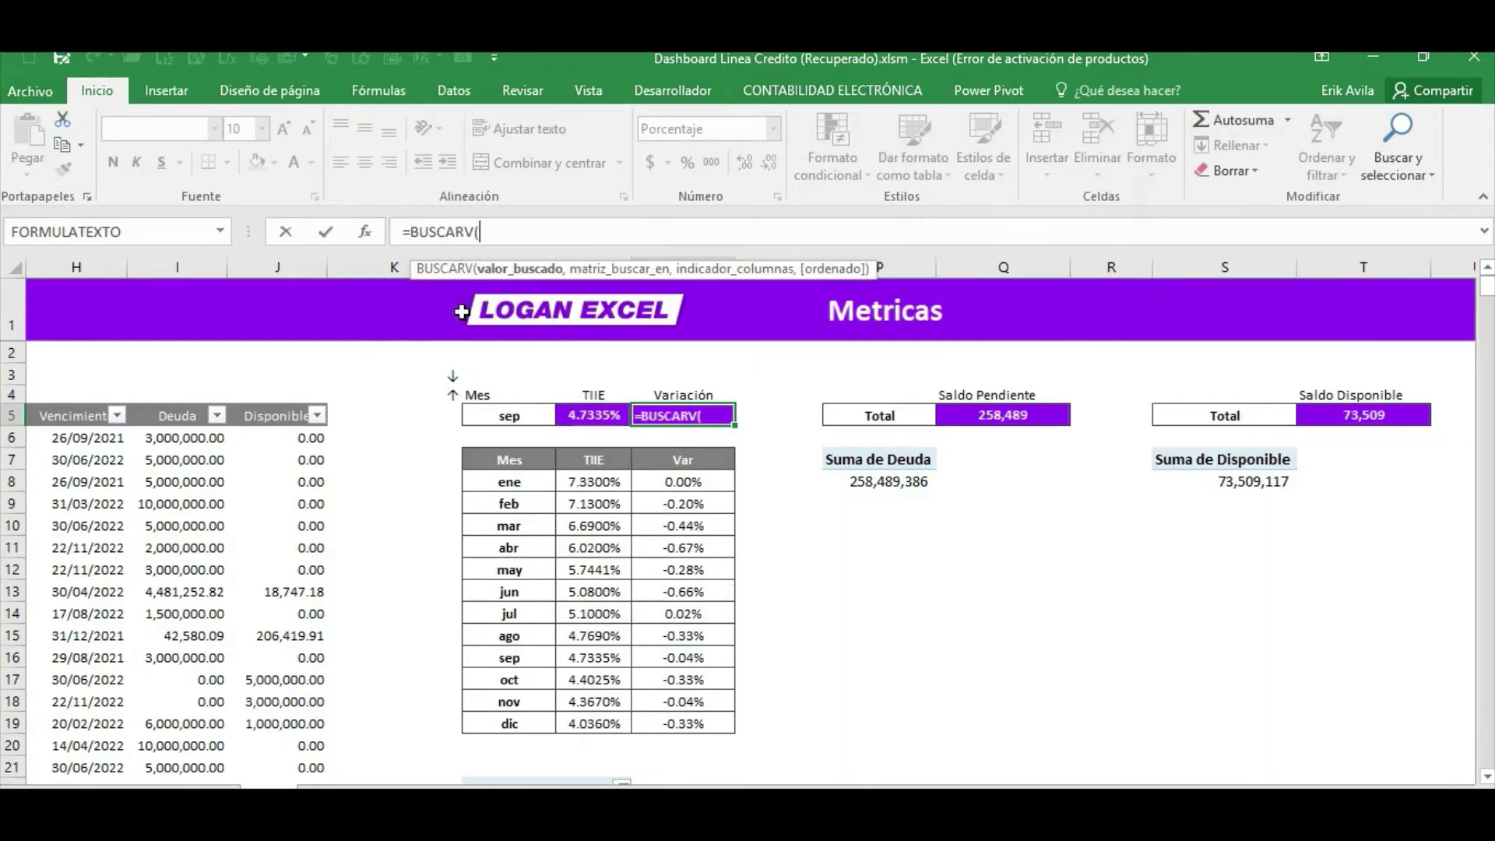
click(529, 422)
text(,)
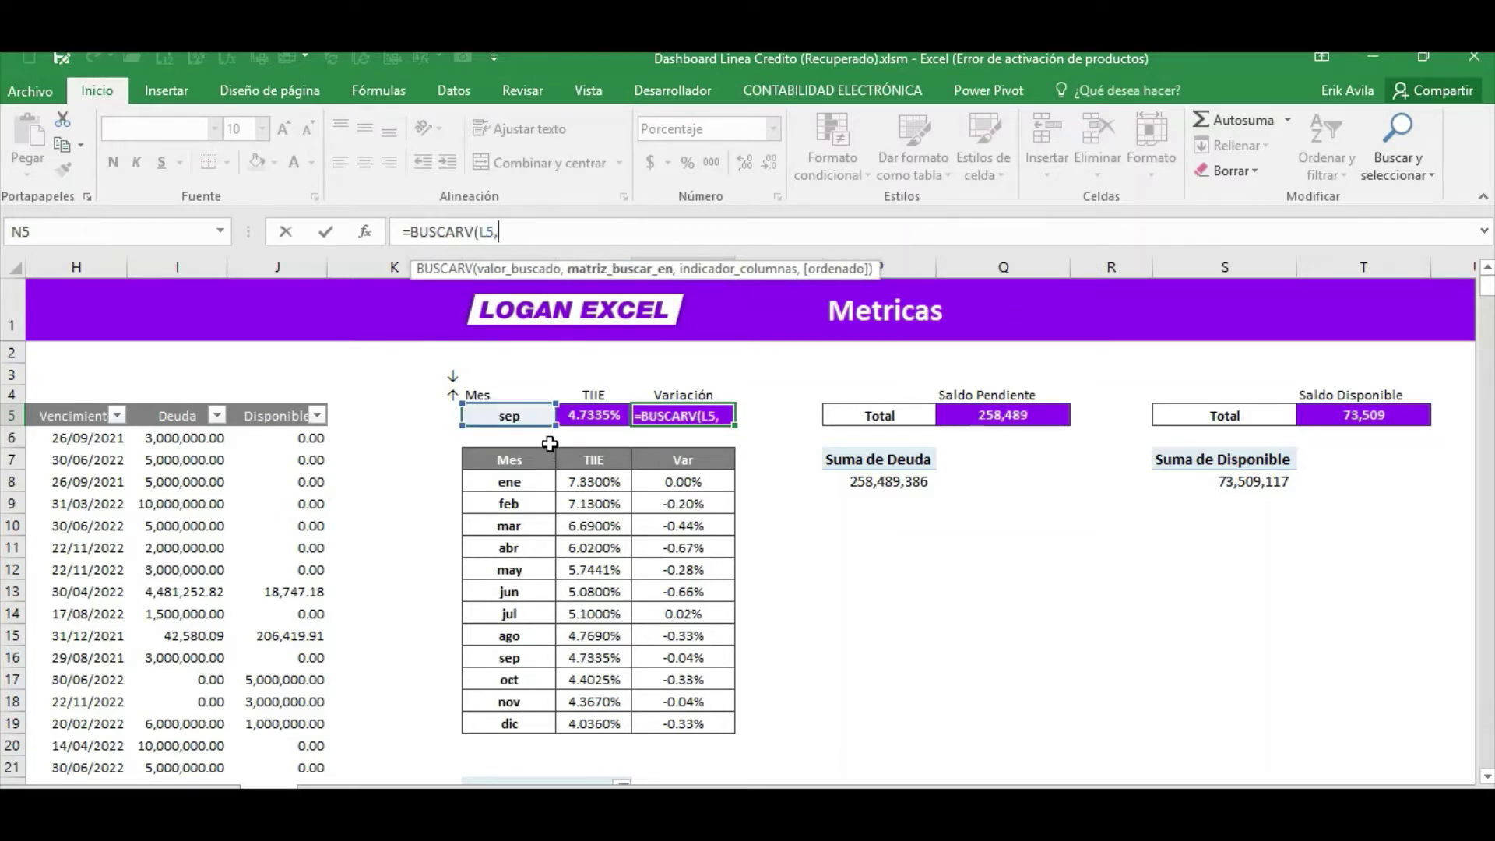
drag(531, 488, 693, 706)
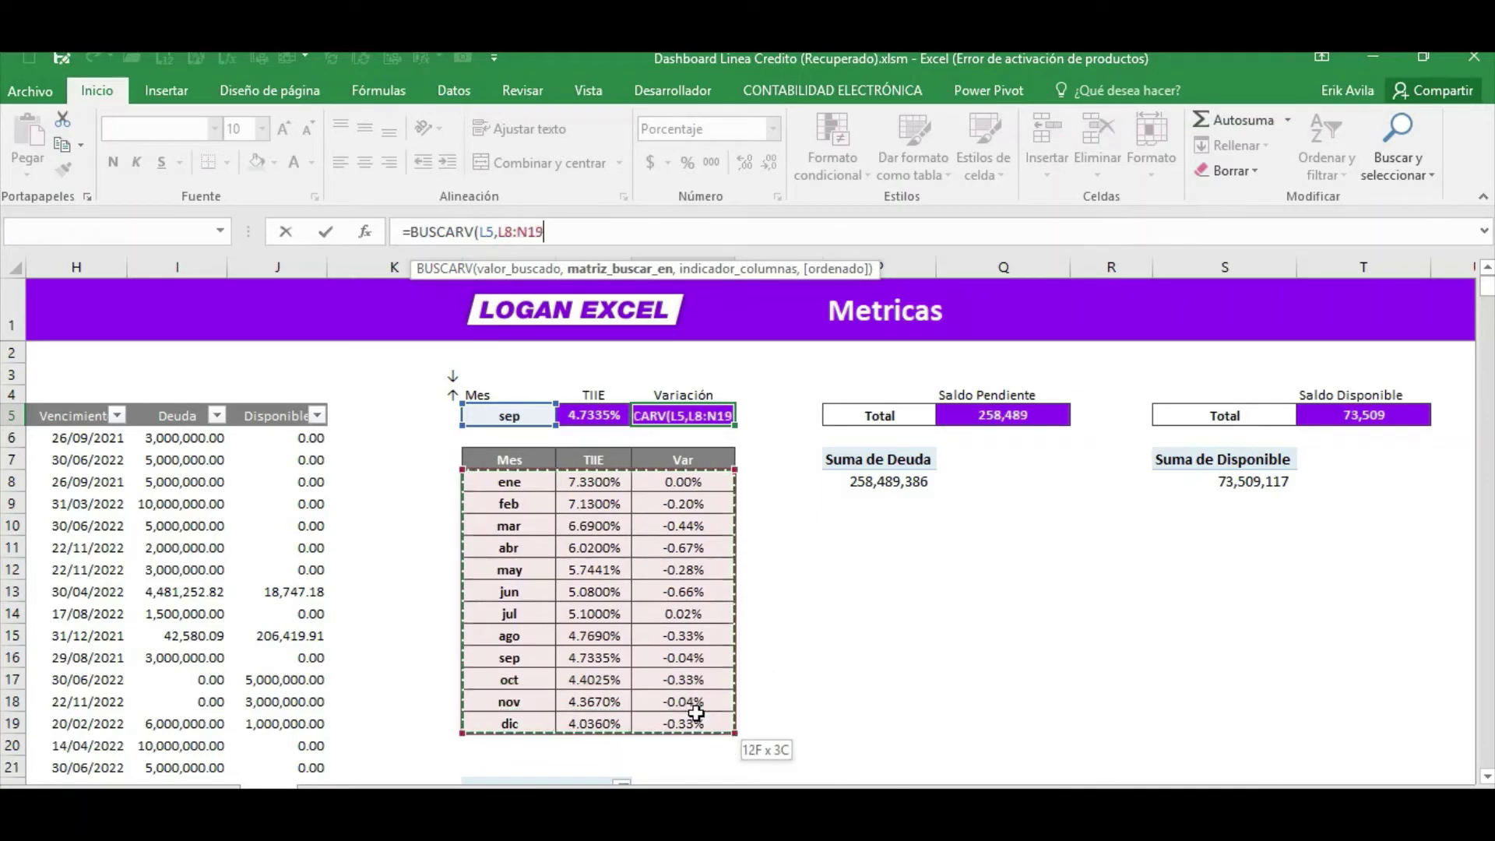
key(F4)
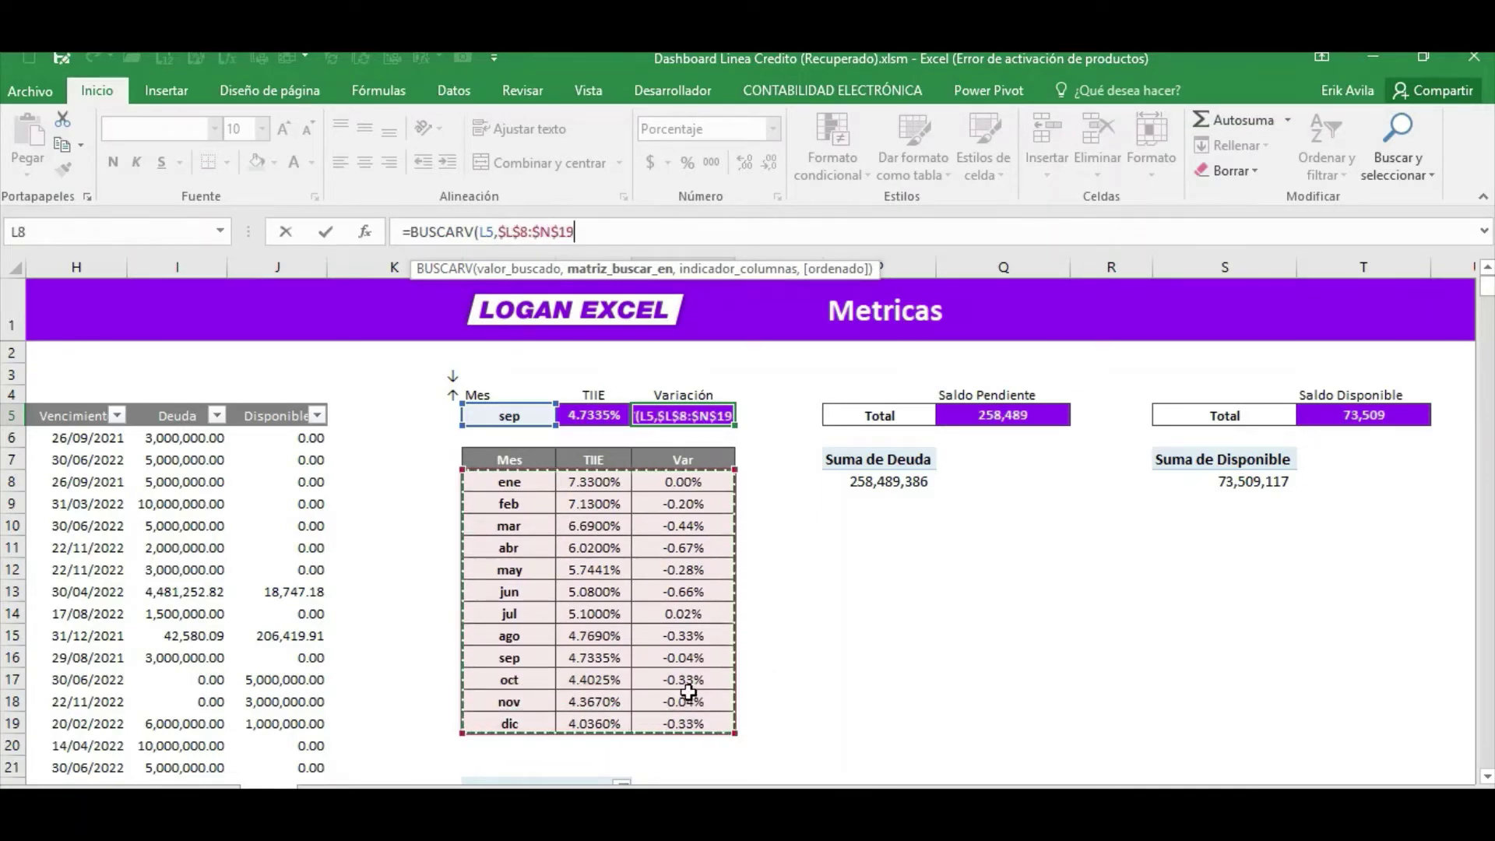
text(,)
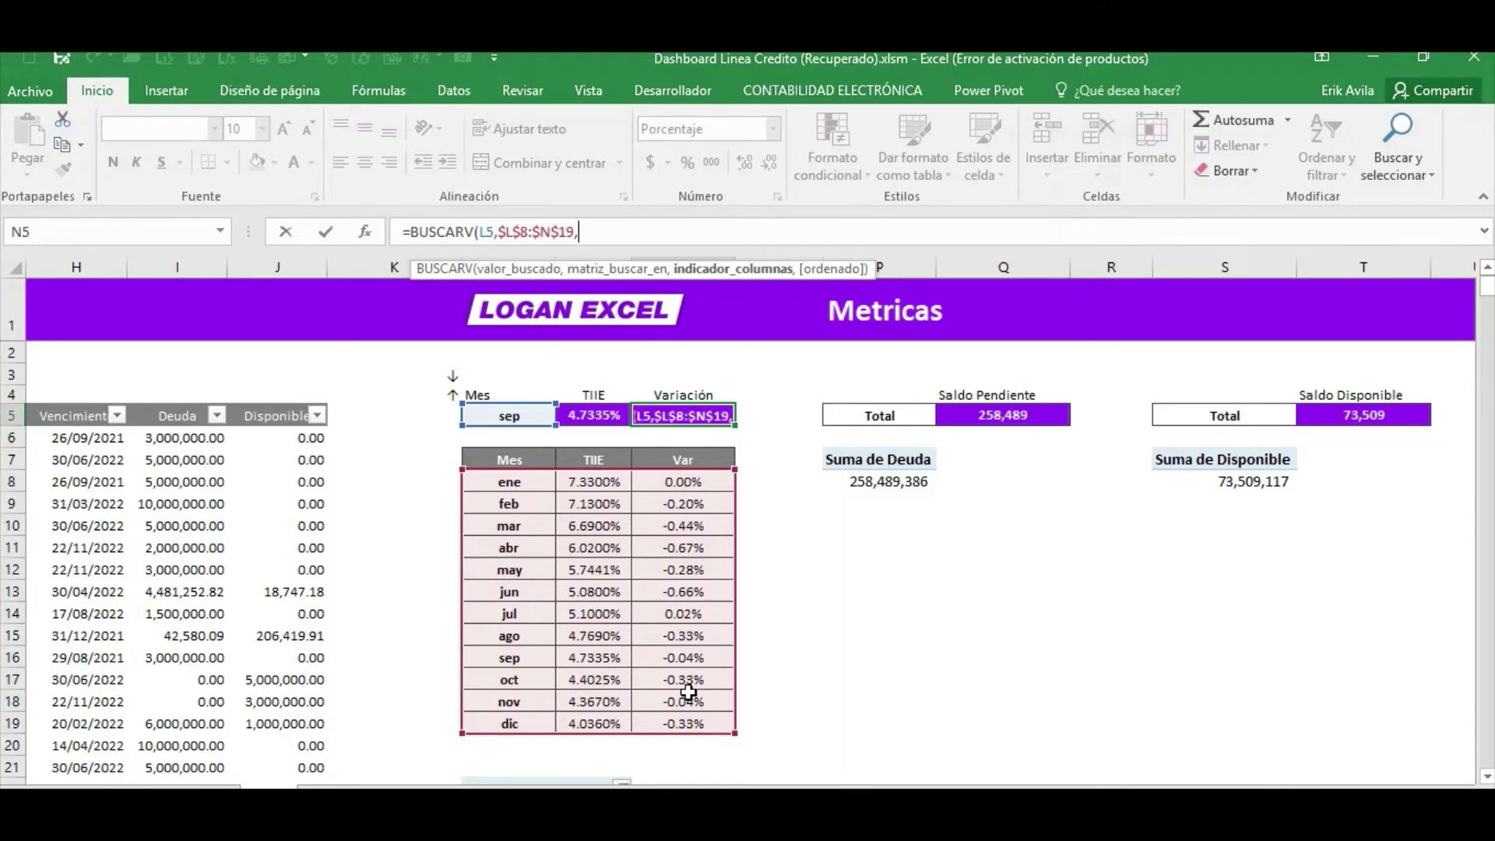
text(3,falso)
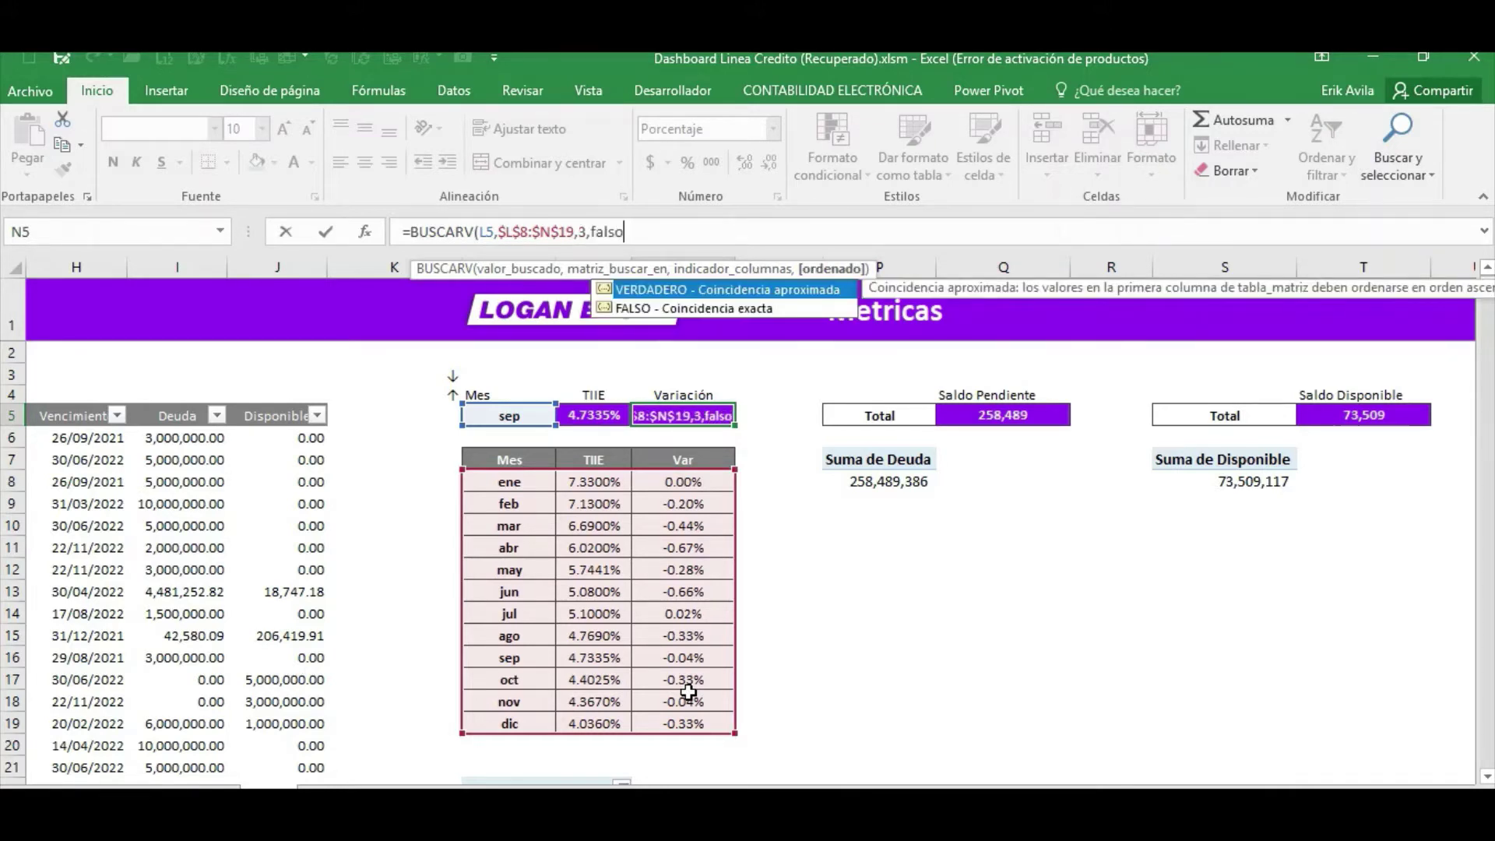
text())
key(ctrl+Return)
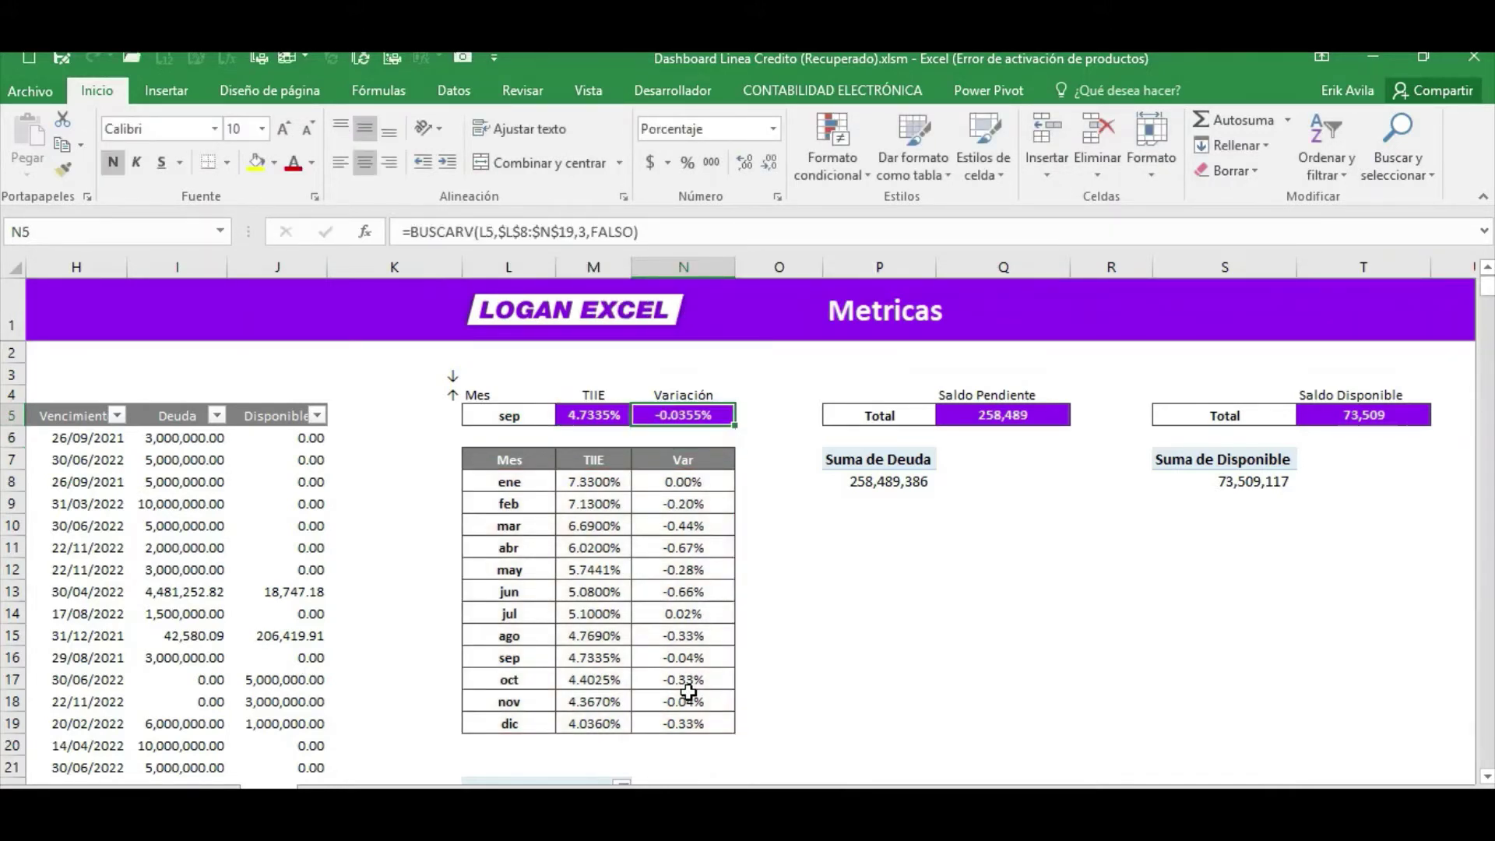
Verify the -0.0355% result on the dashboard's TIIE card and return to Metricas.
key(F2)
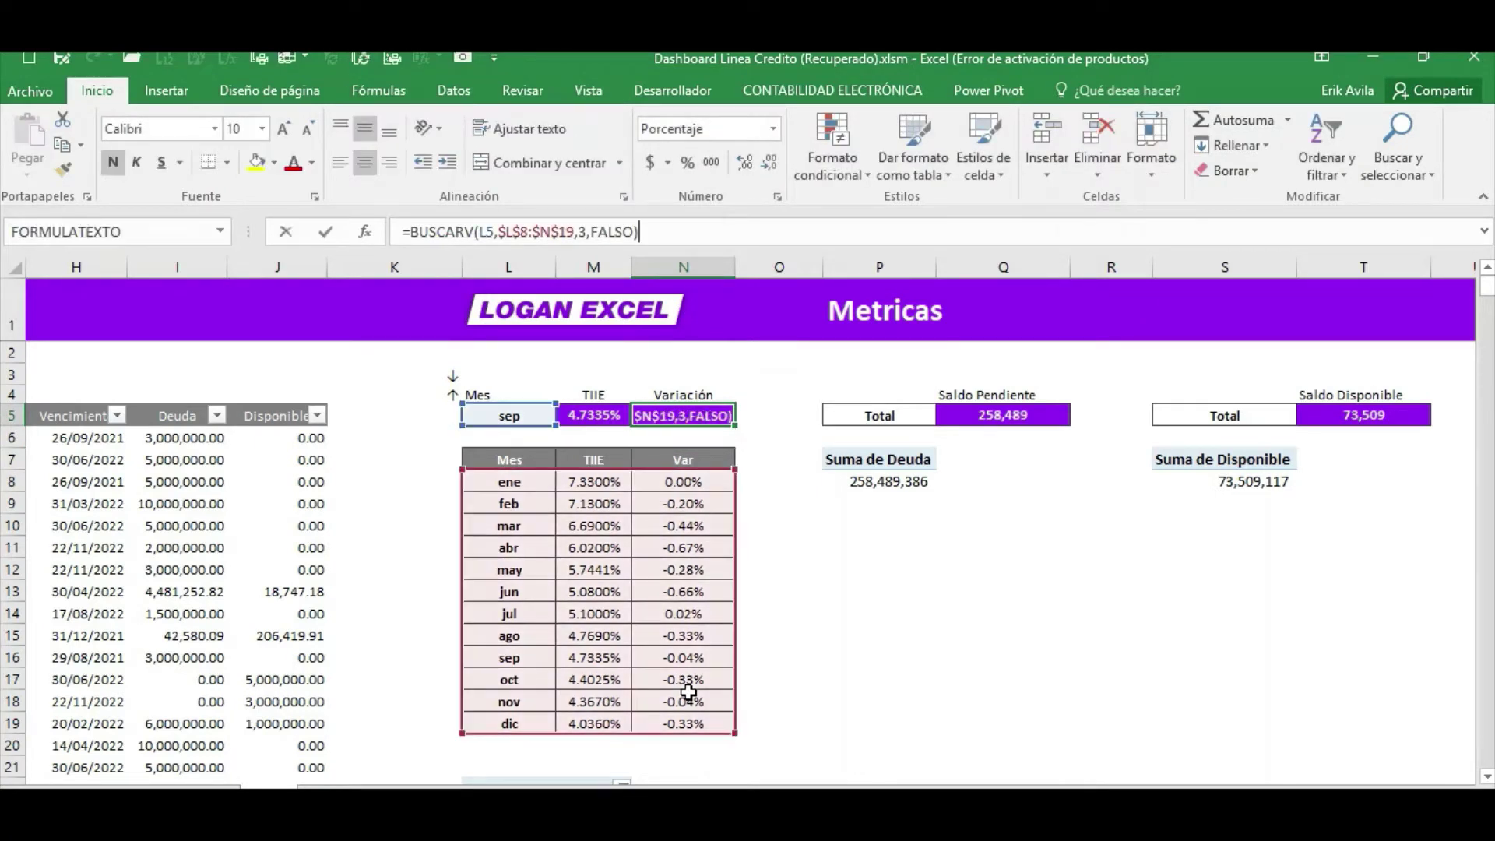
key(Escape)
key(Left)
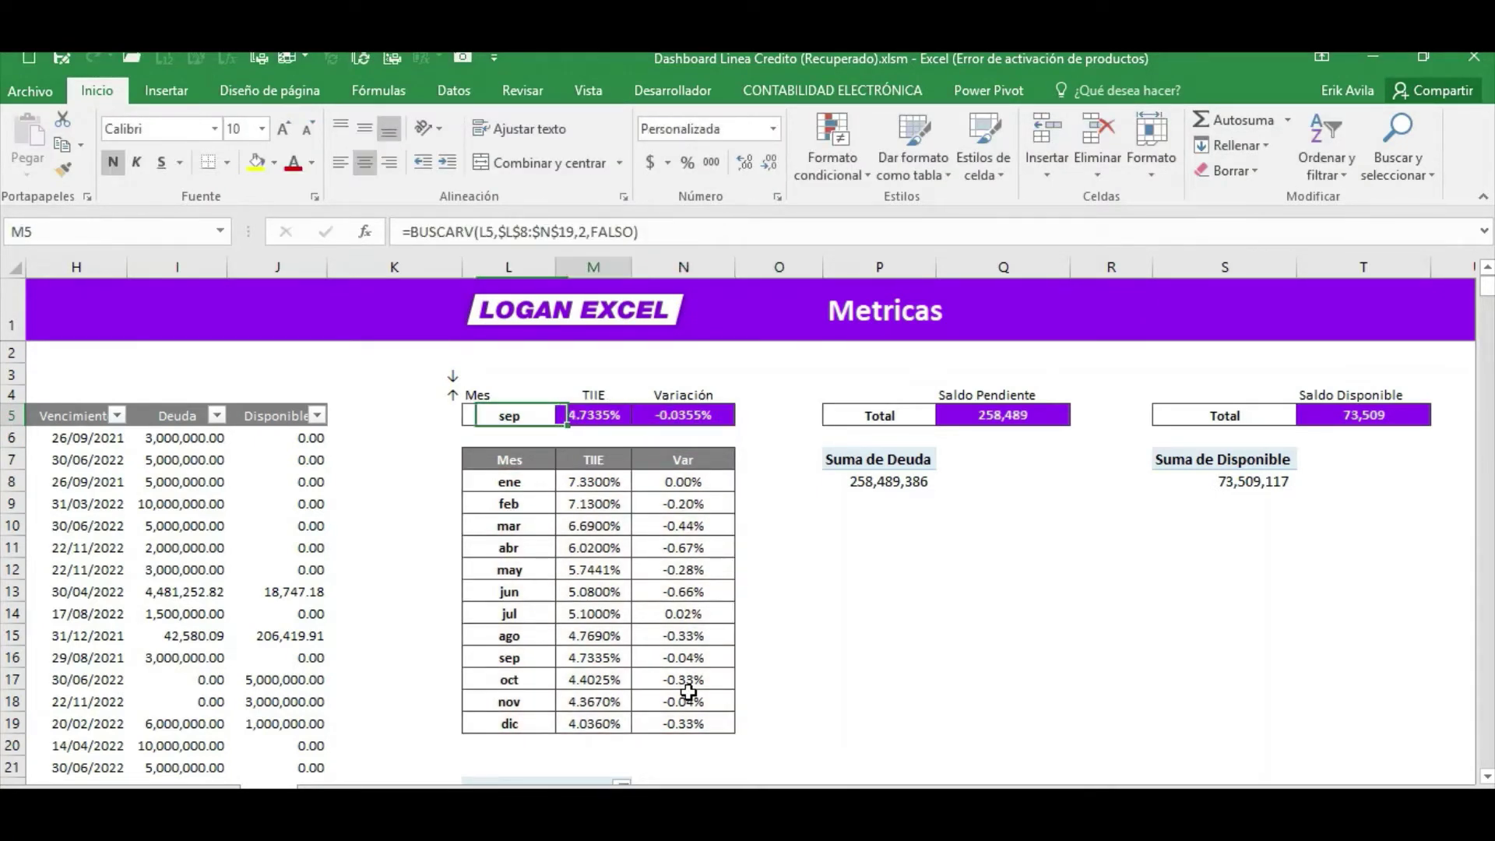
key(Right)
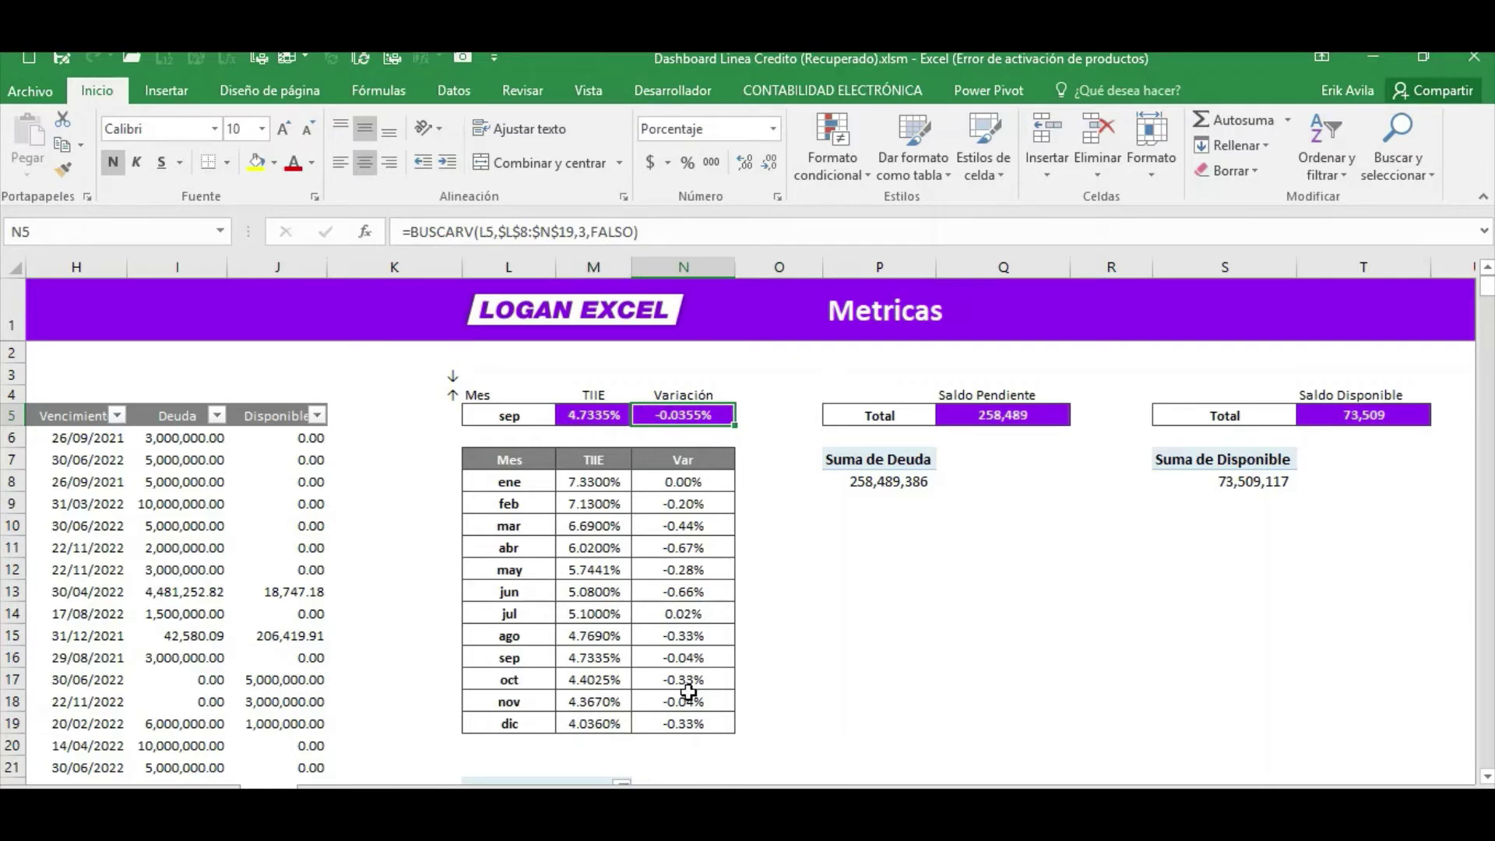
key(ctrl+Page_Up)
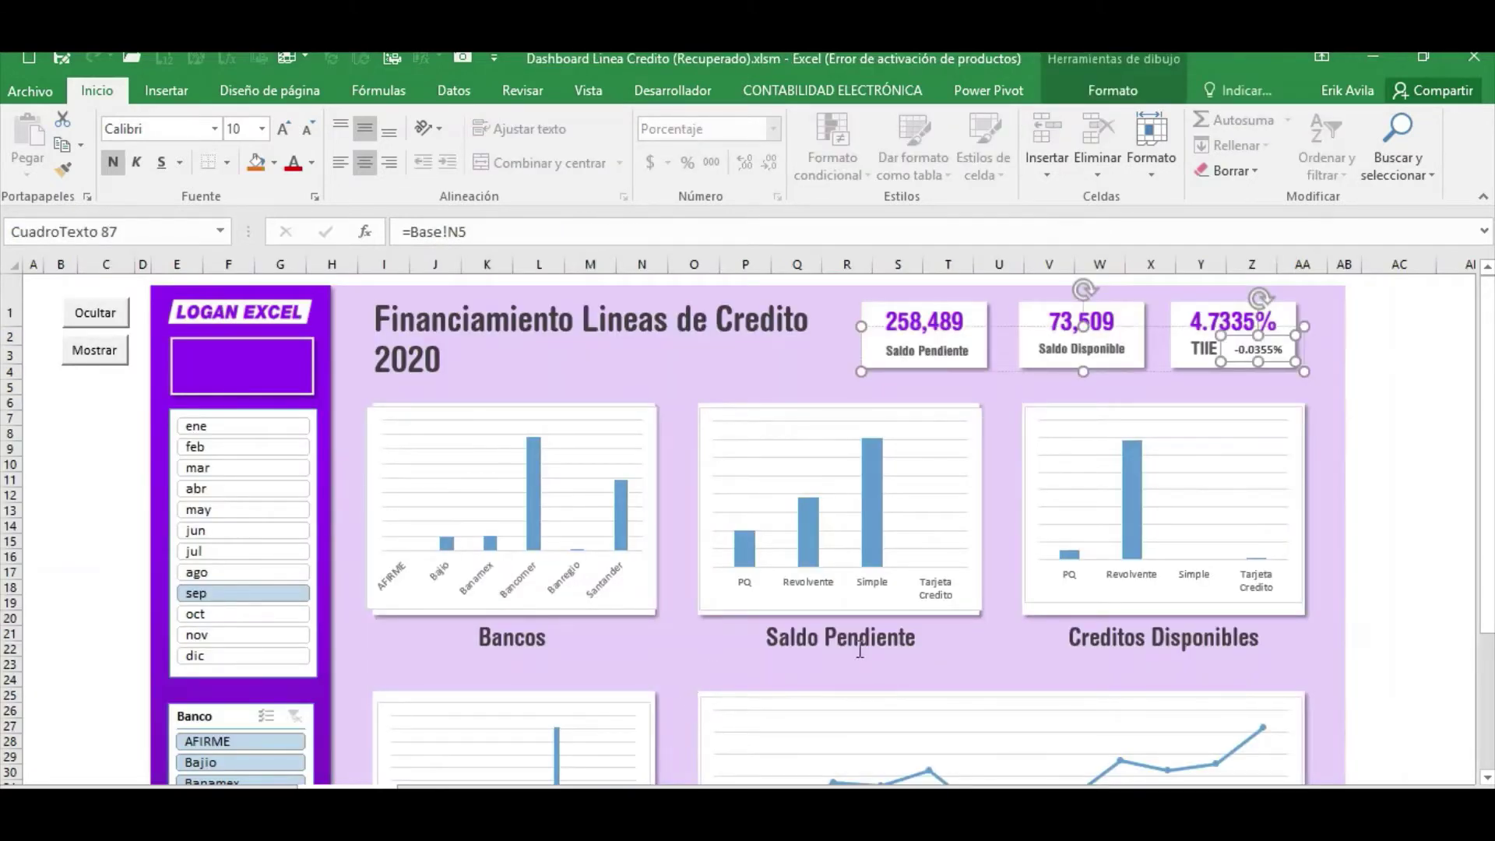
click(1400, 372)
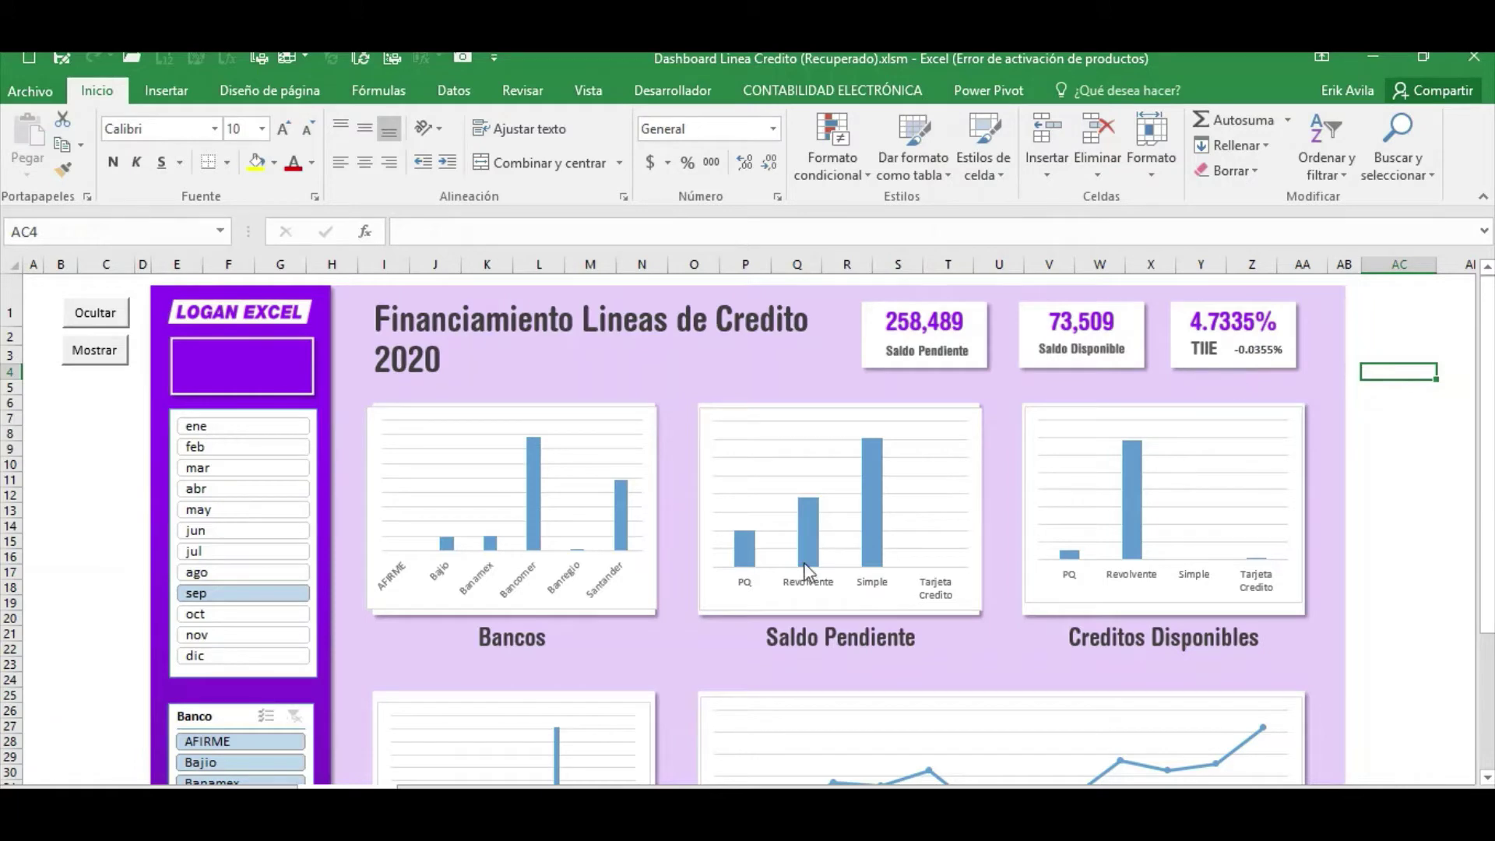
key(ctrl+Page_Down)
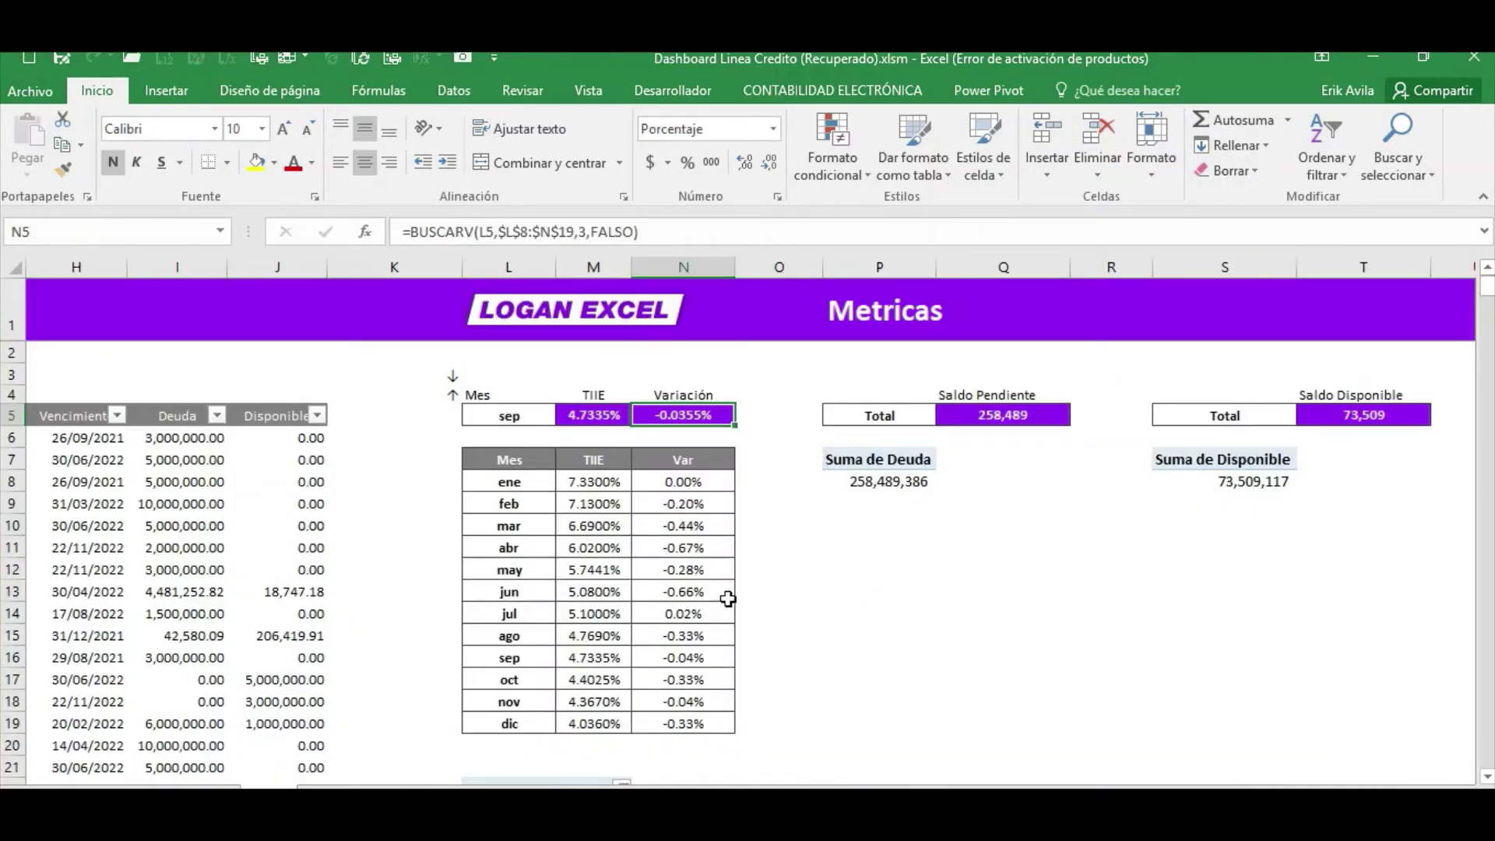
Remove two decimal places from the Variación value and check the down-arrow cell K3.
click(779, 570)
click(702, 417)
click(768, 166)
click(769, 165)
click(779, 683)
click(693, 417)
click(454, 378)
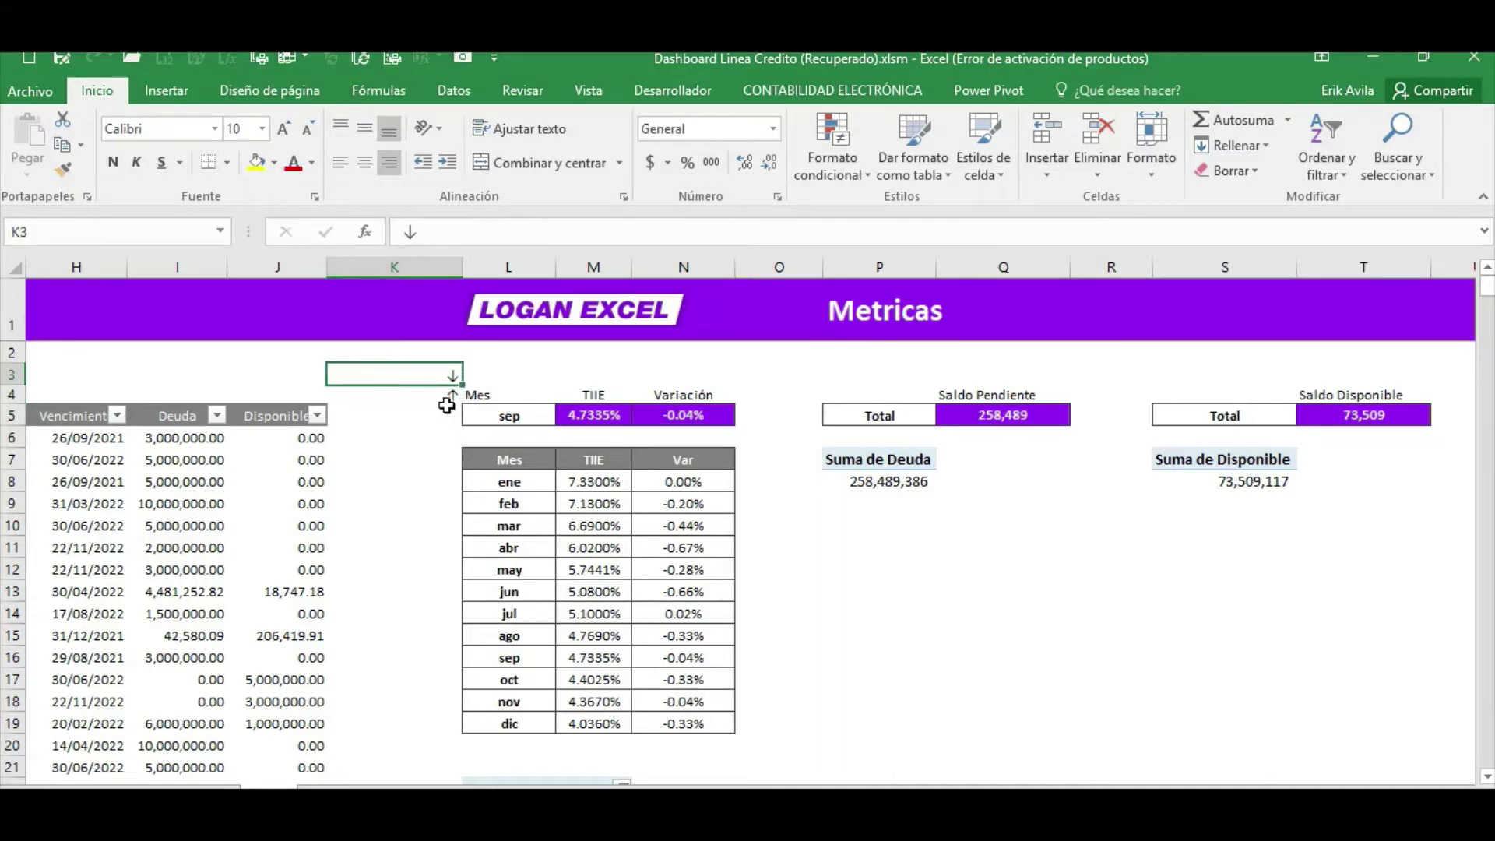
click(454, 415)
click(450, 378)
click(684, 421)
Wrap N5's lookup in SI(...<0,"1","0") so September shows 1.
click(416, 225)
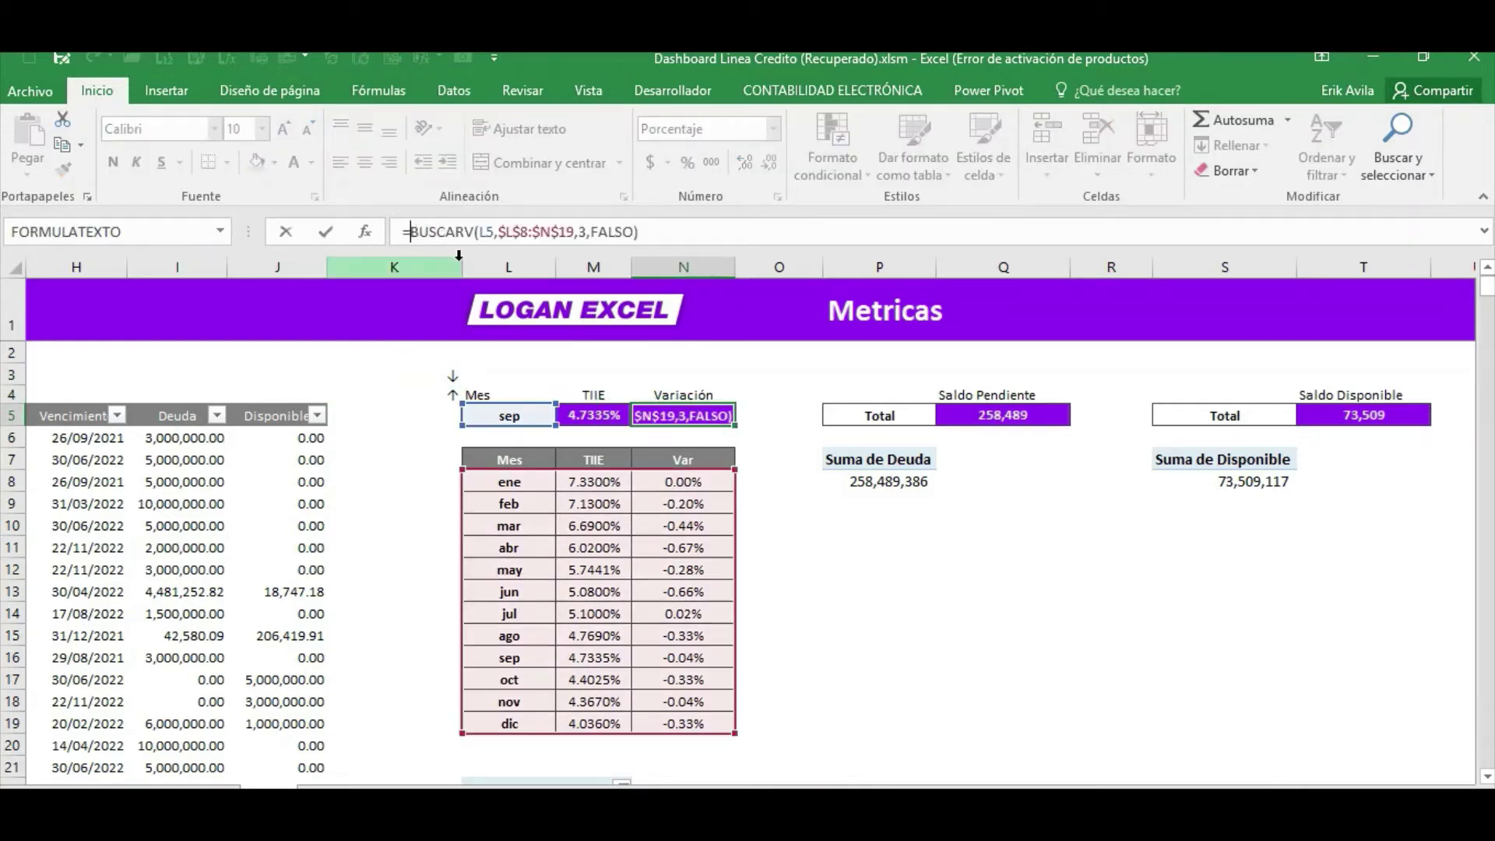
text(()
key(End)
text())
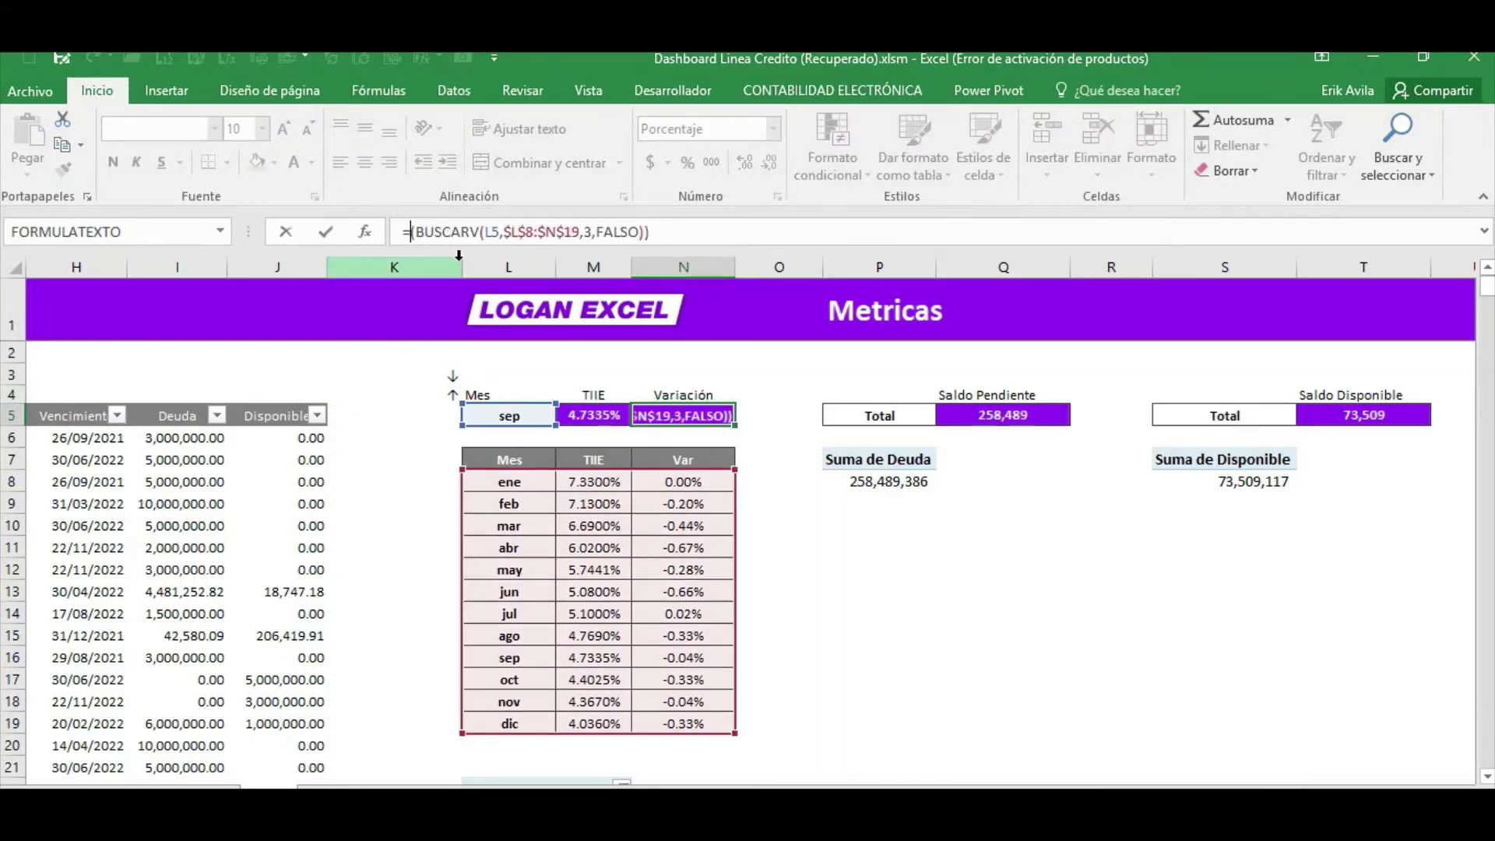
text(si(()
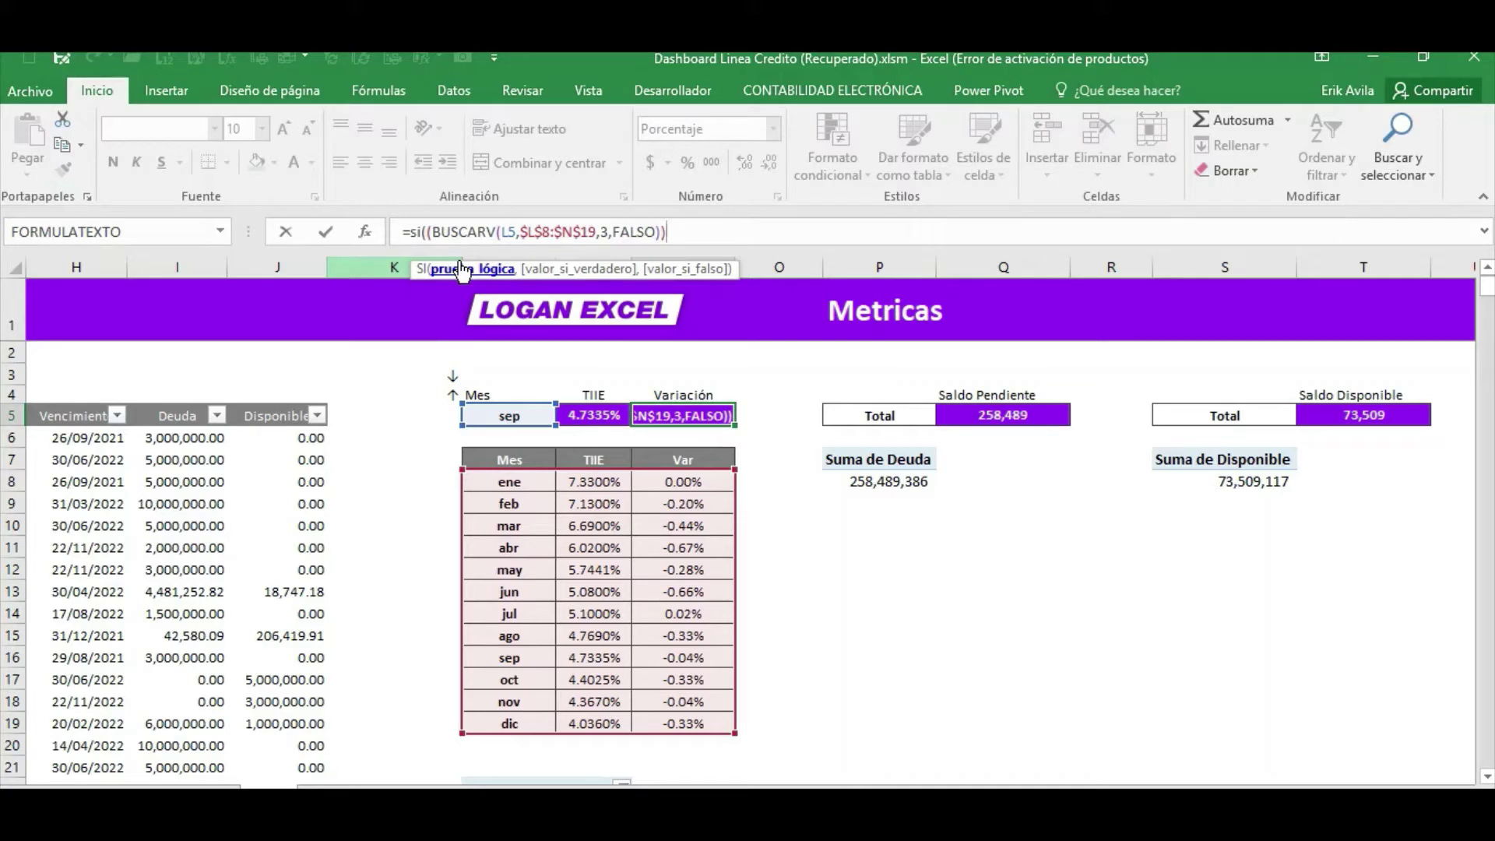
text(<0)
text(,)
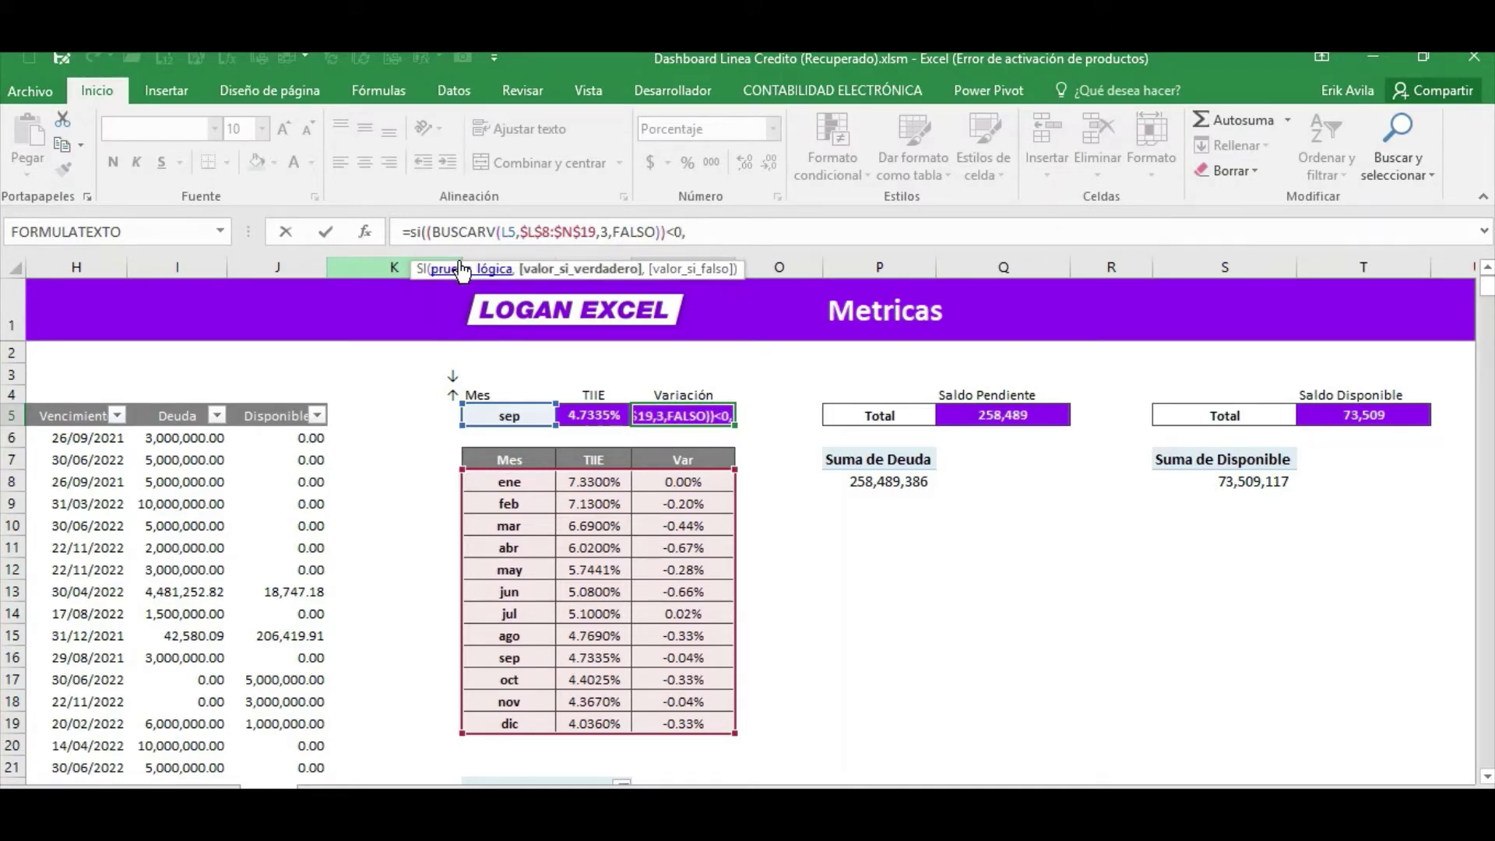
text("")
key(BackSpace)
text(1")
text(,")
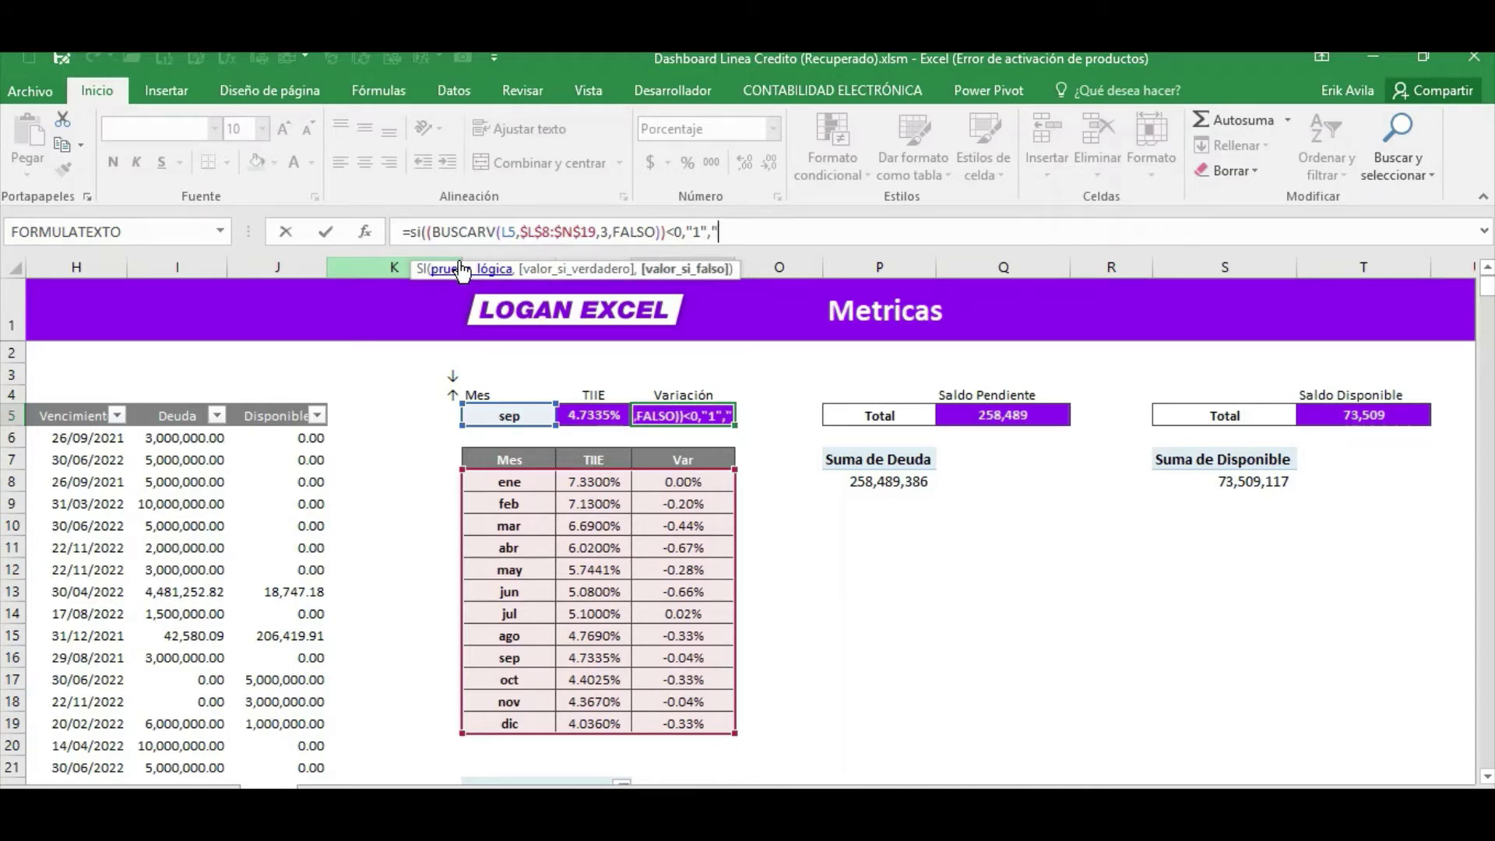
text(0")
key(Return)
key(Up)
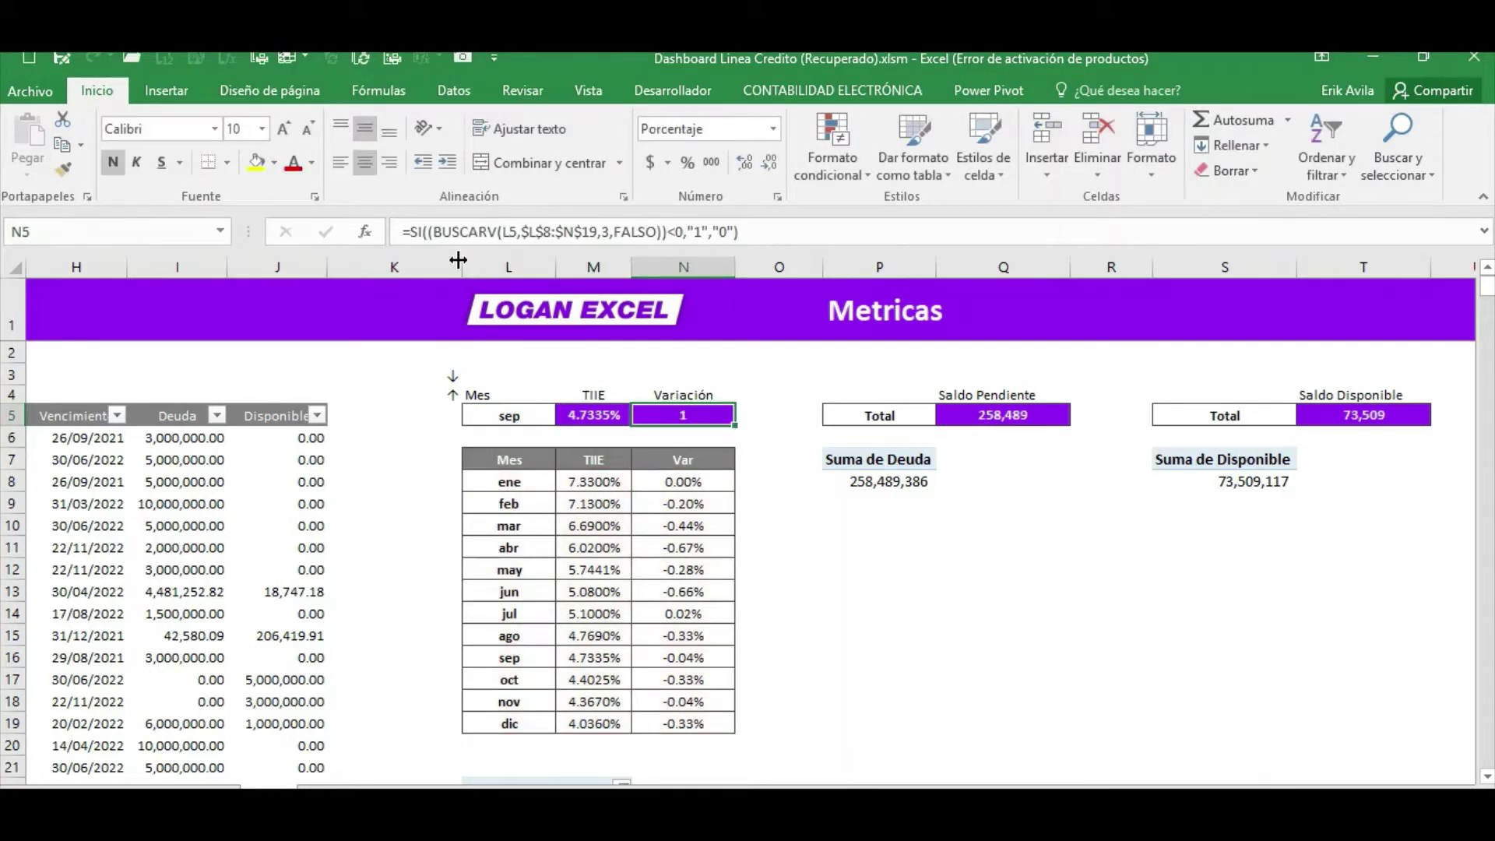
key(Down)
key(Up)
Replace the "1" result in N5's formula with the ↓ arrow copied from K3.
click(456, 378)
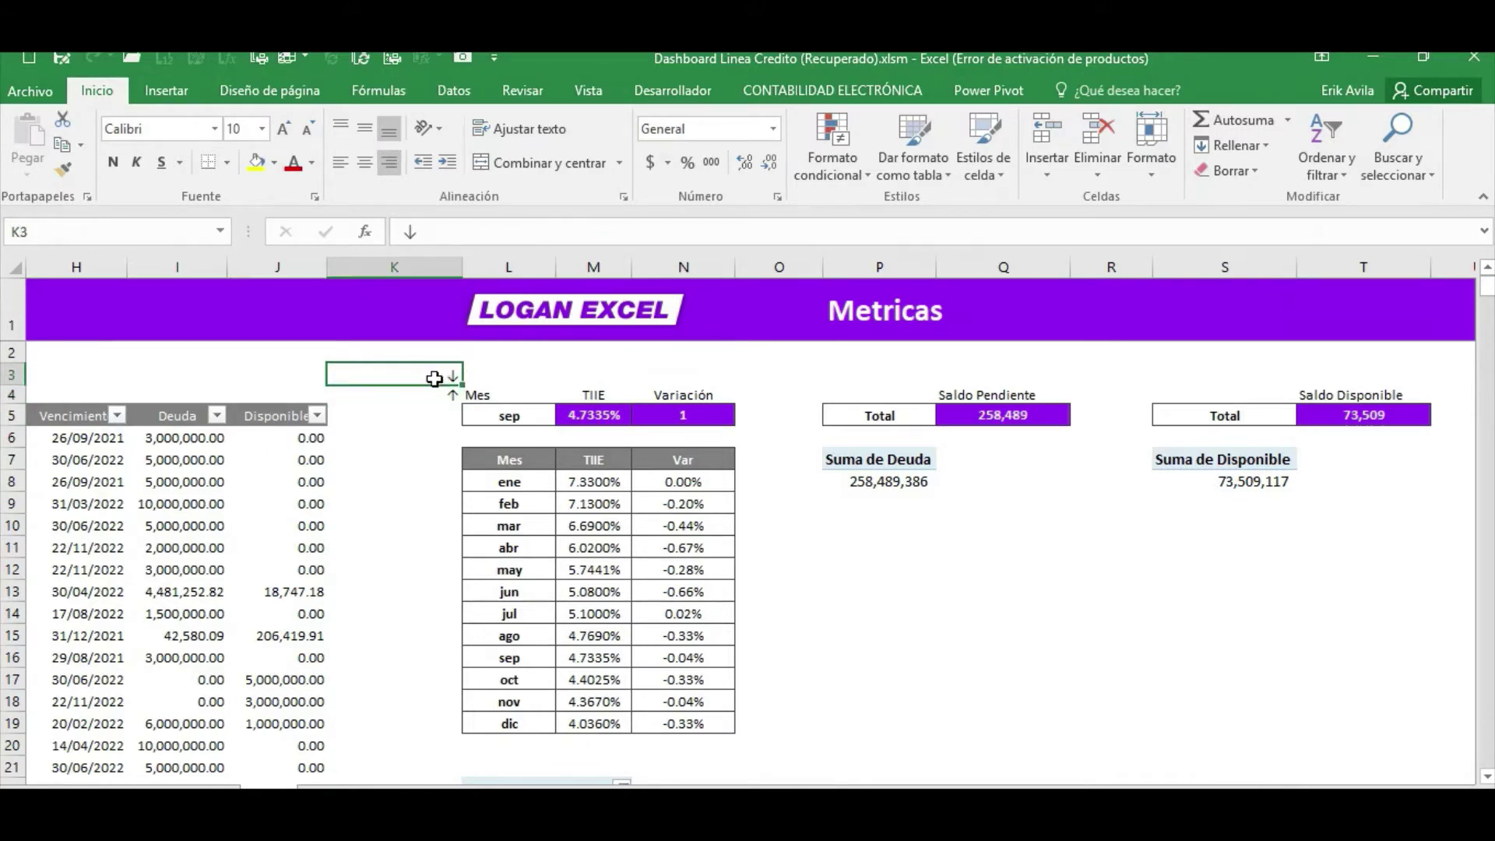
key(ctrl+c)
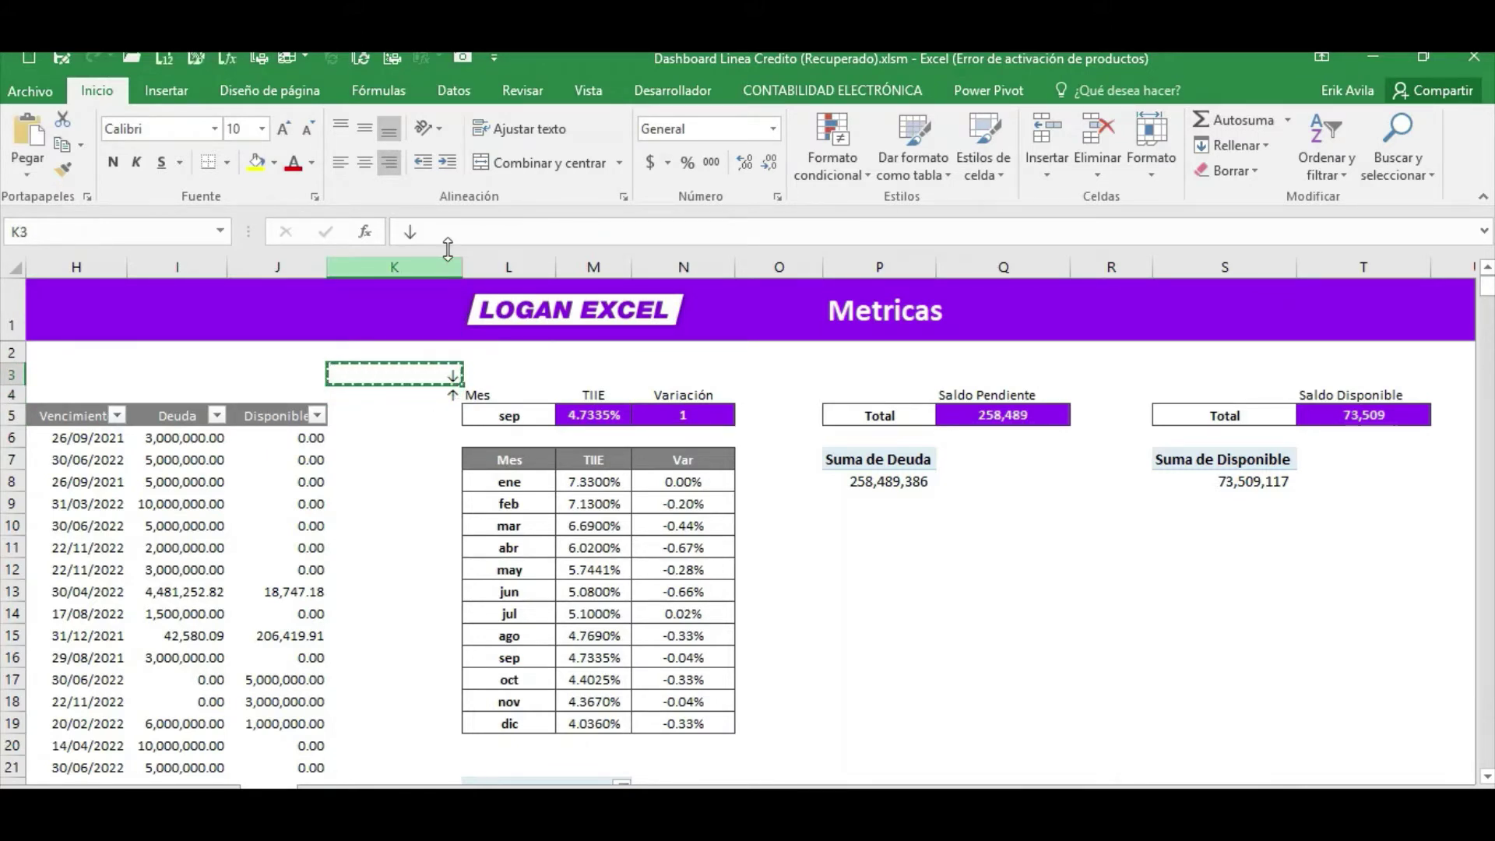
double_click(410, 232)
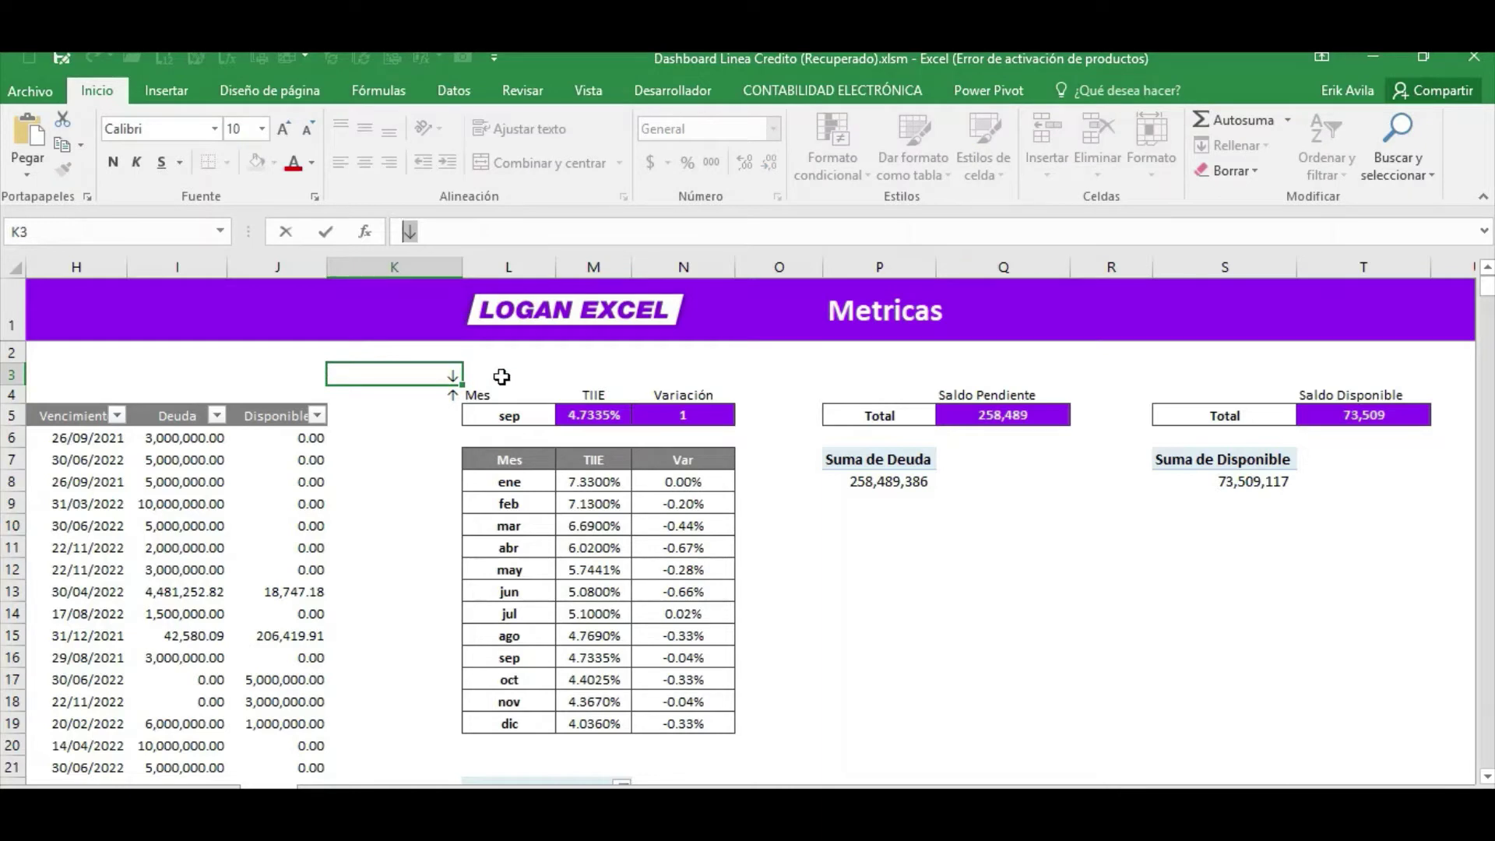
key(Escape)
click(677, 421)
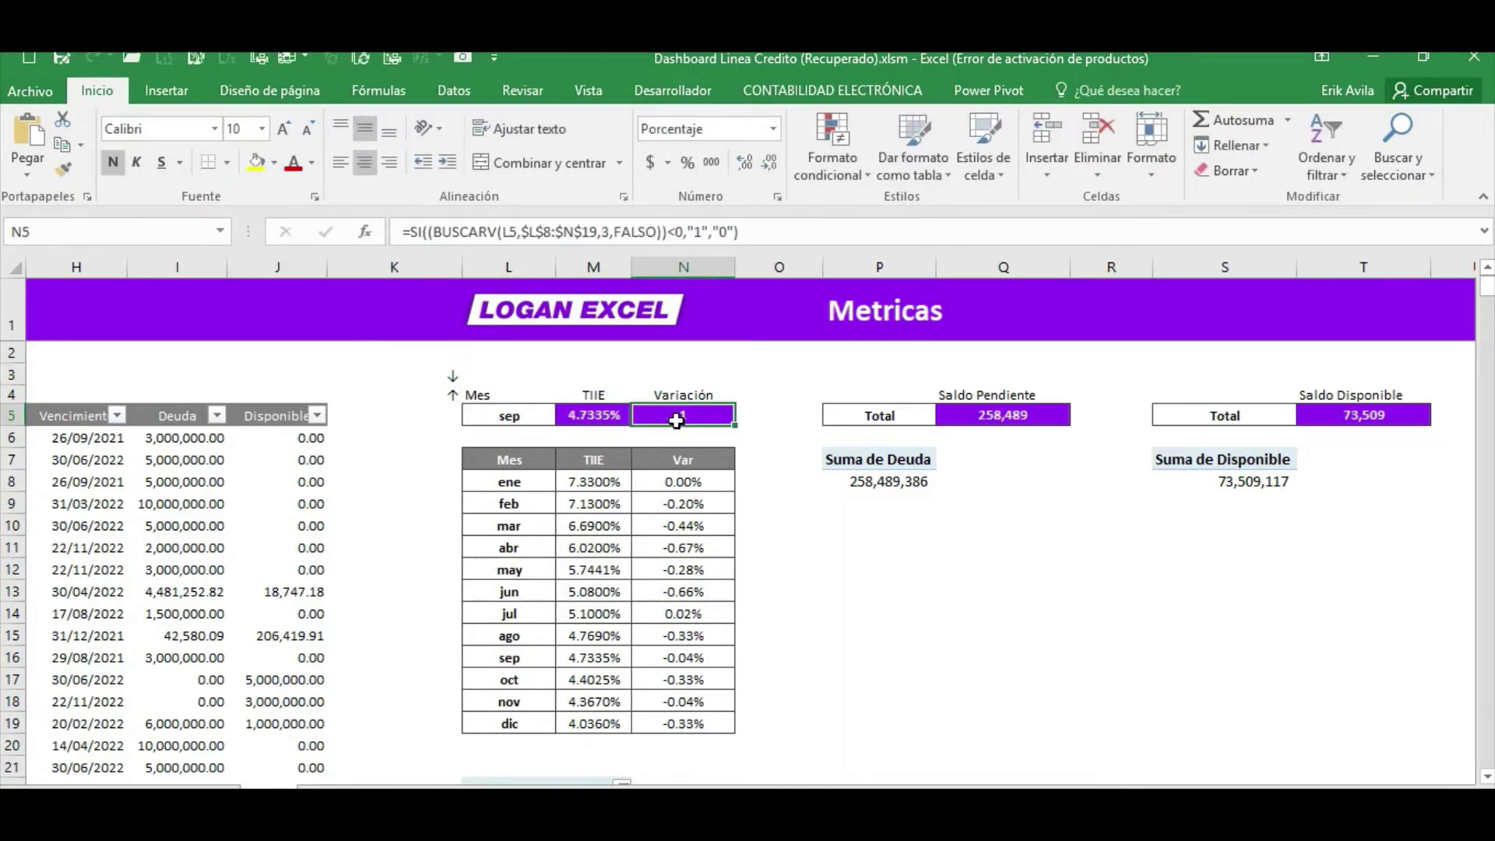
click(696, 232)
key(BackSpace)
key(ctrl+v)
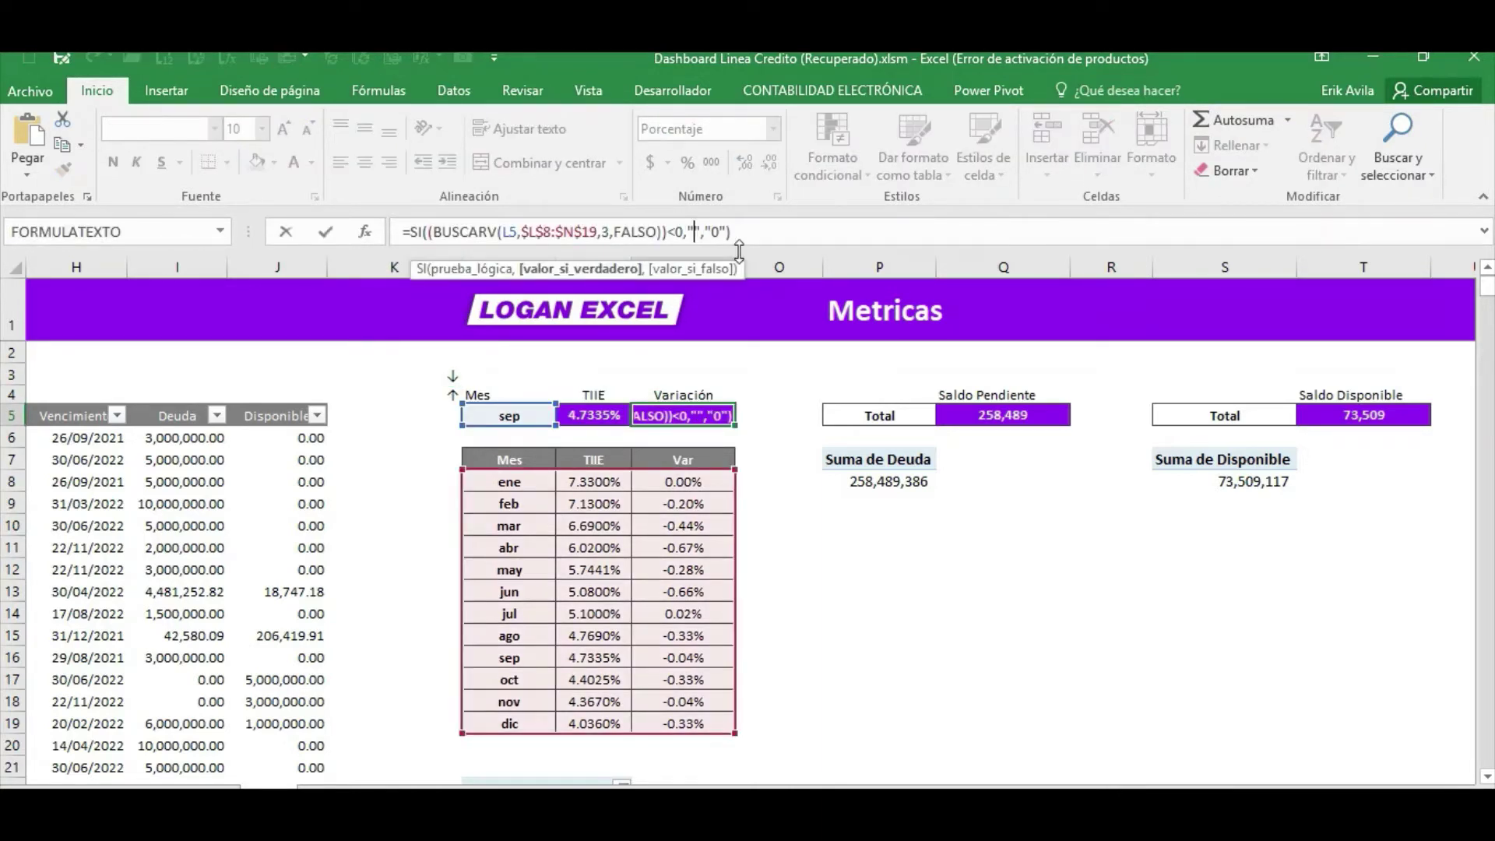
key(Return)
key(Up)
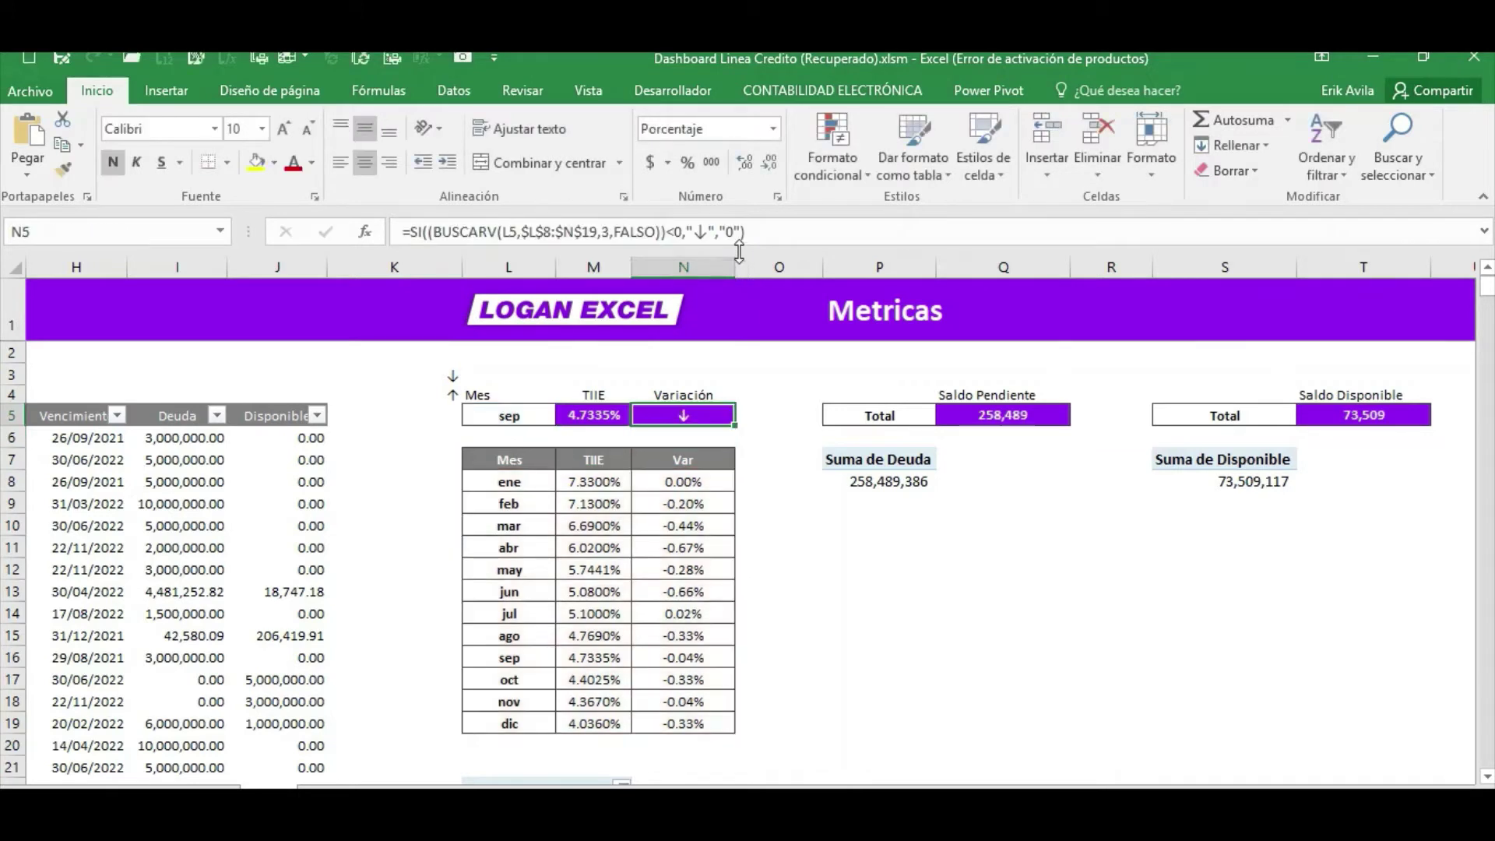
Replace the "0" result with the ↑ arrow from K4 and check the Var column.
click(421, 394)
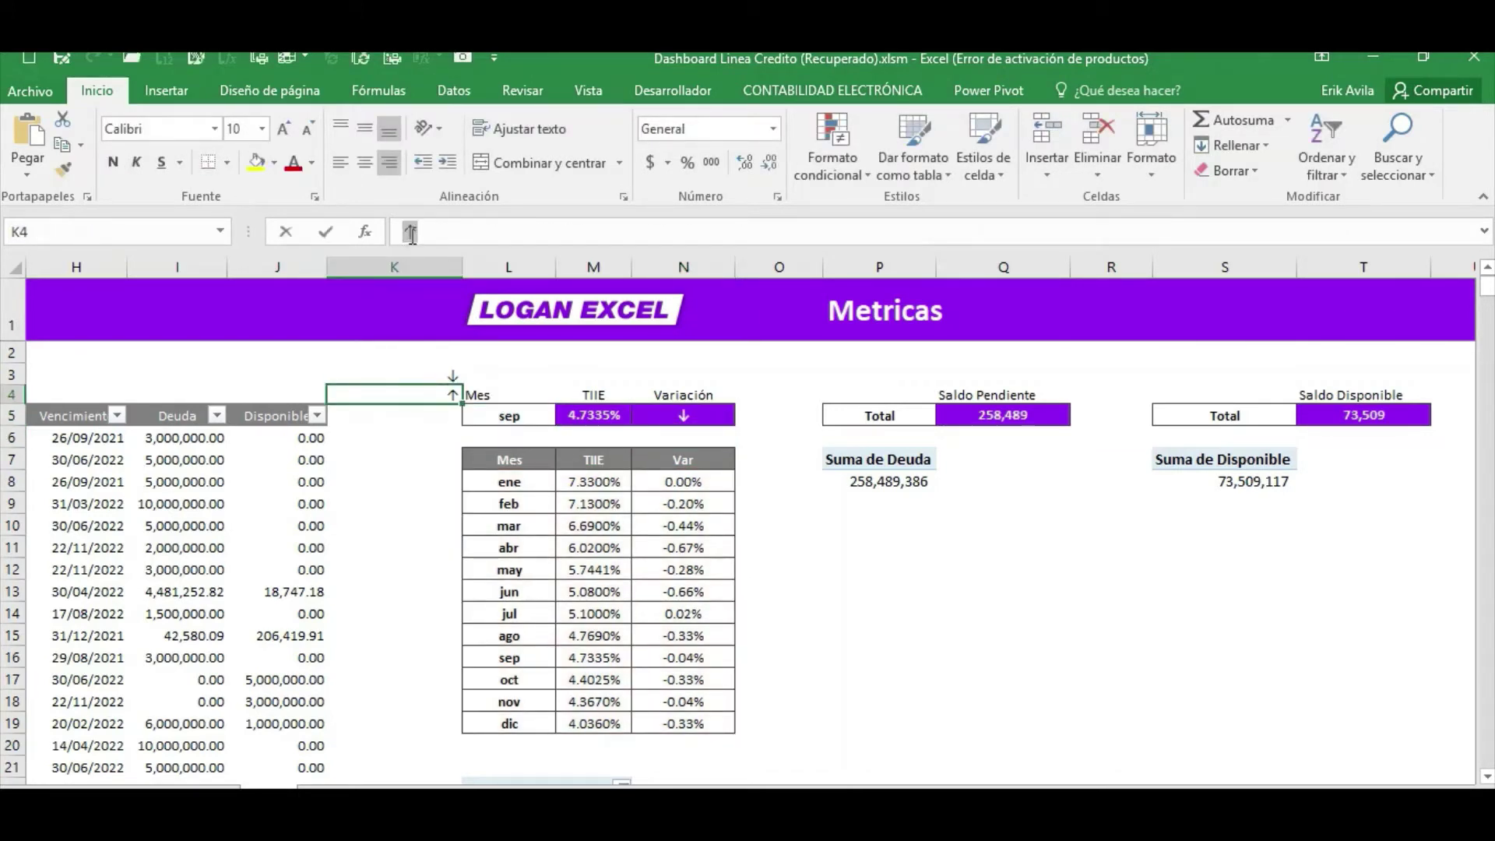
double_click(410, 231)
click(698, 423)
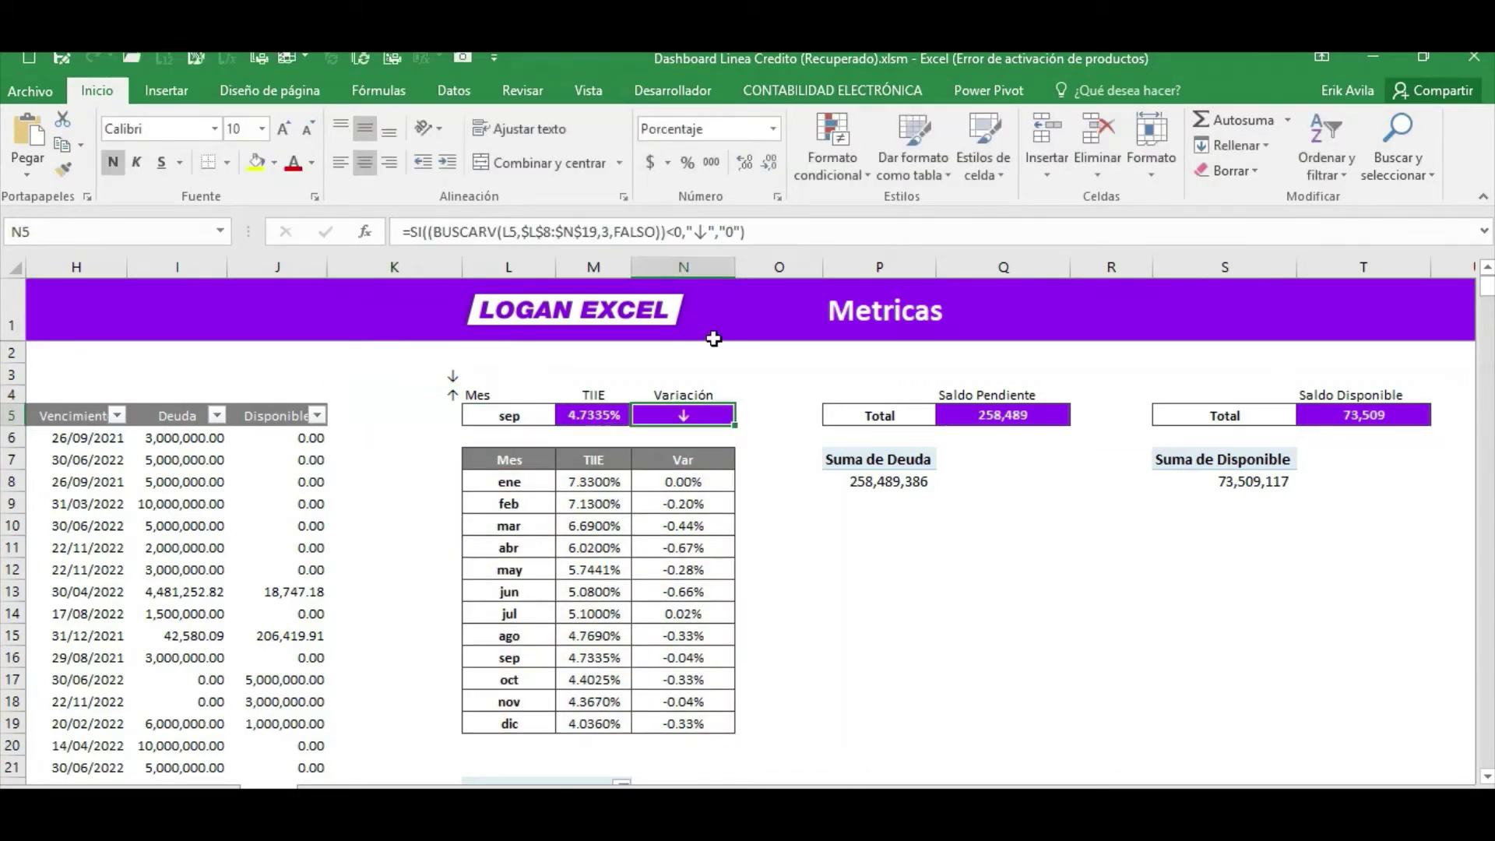
click(736, 227)
key(BackSpace)
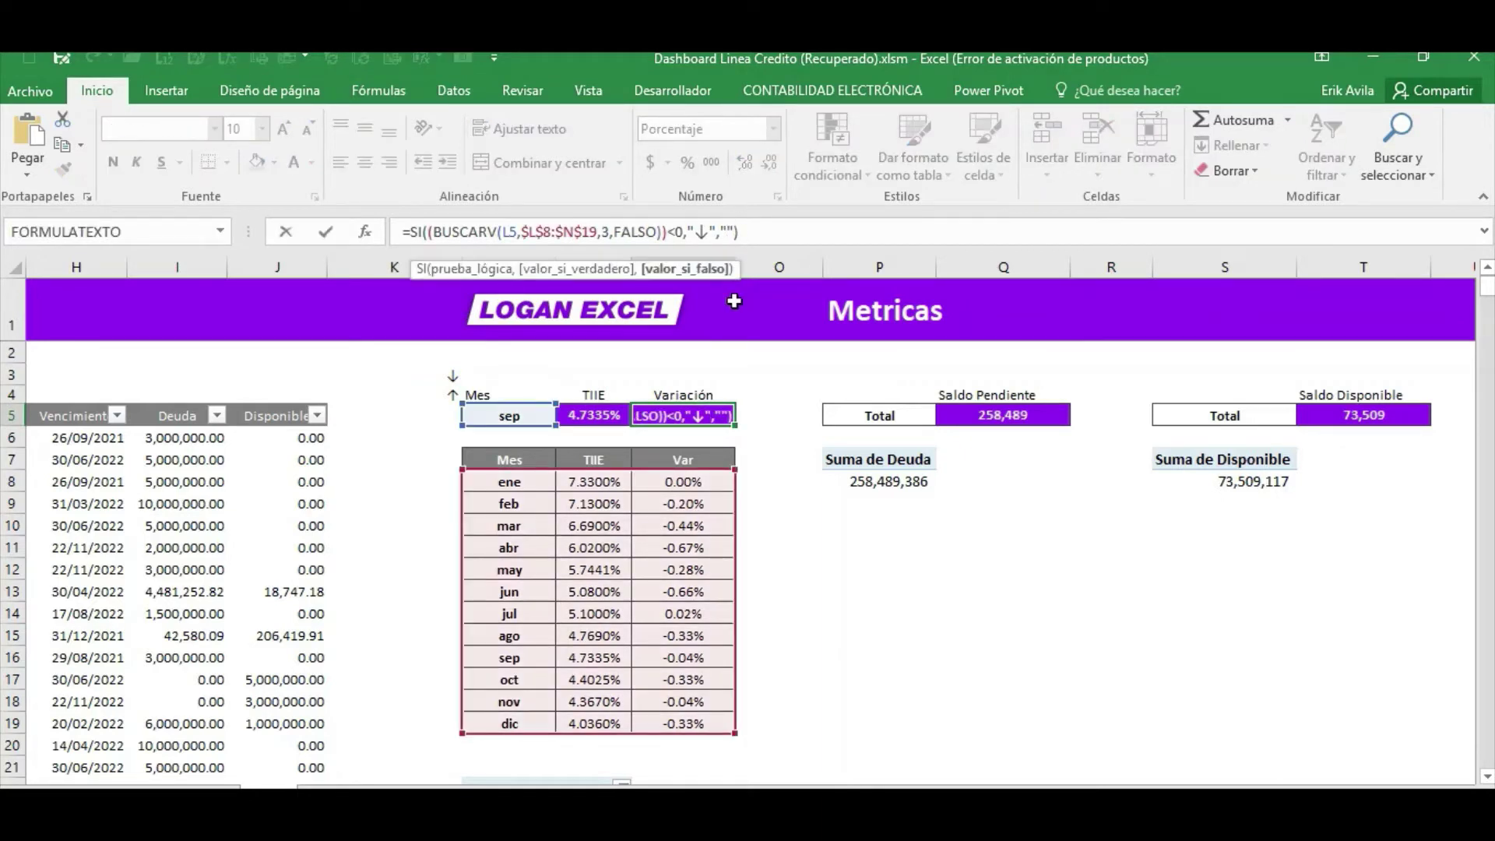
key(ctrl+v)
key(ctrl+Return)
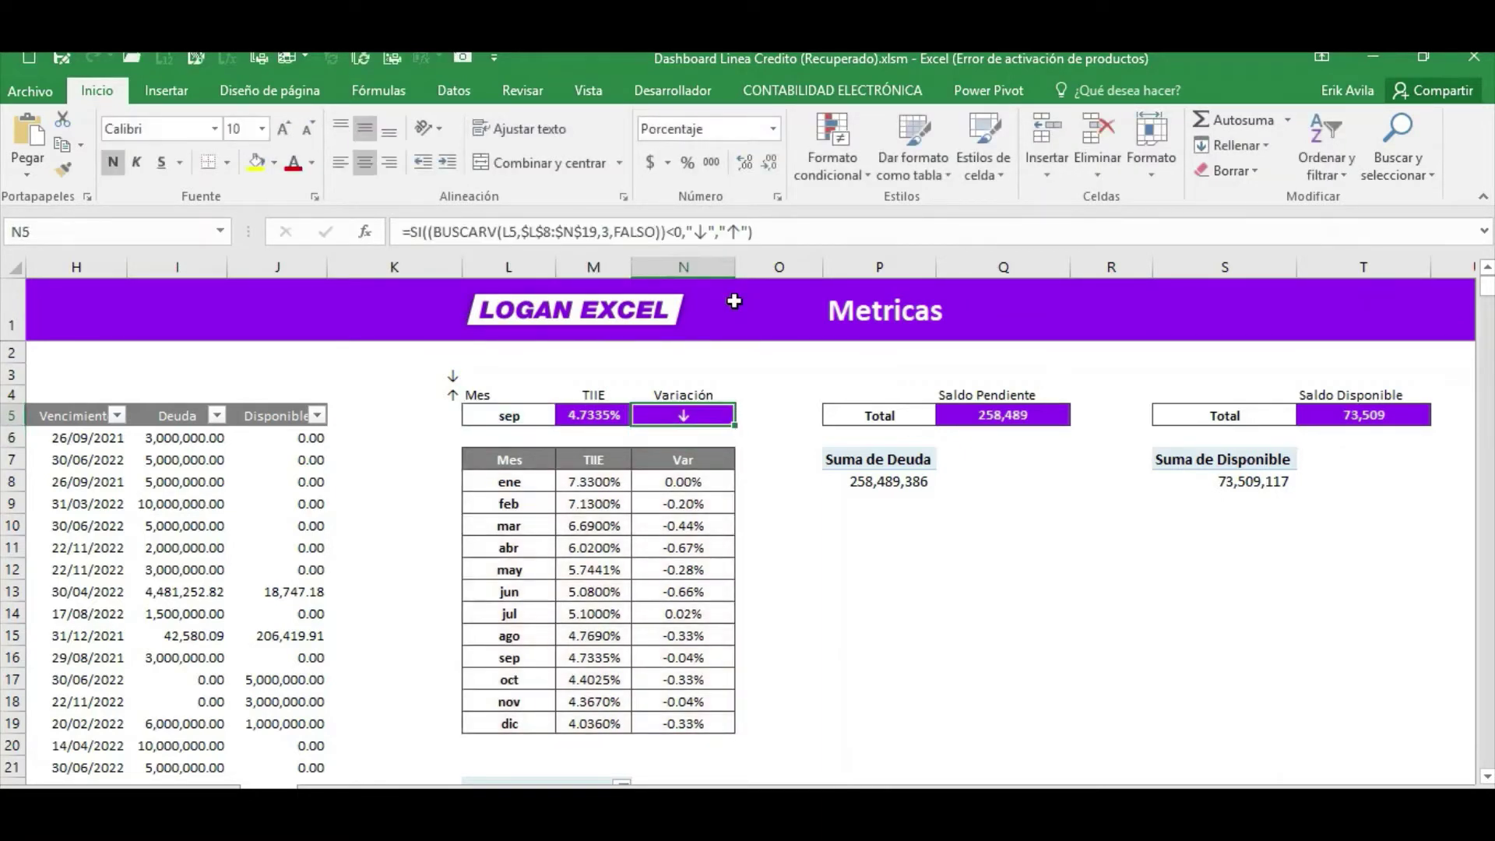
key(Down)
key(Down)
key(Down)
key(Down)
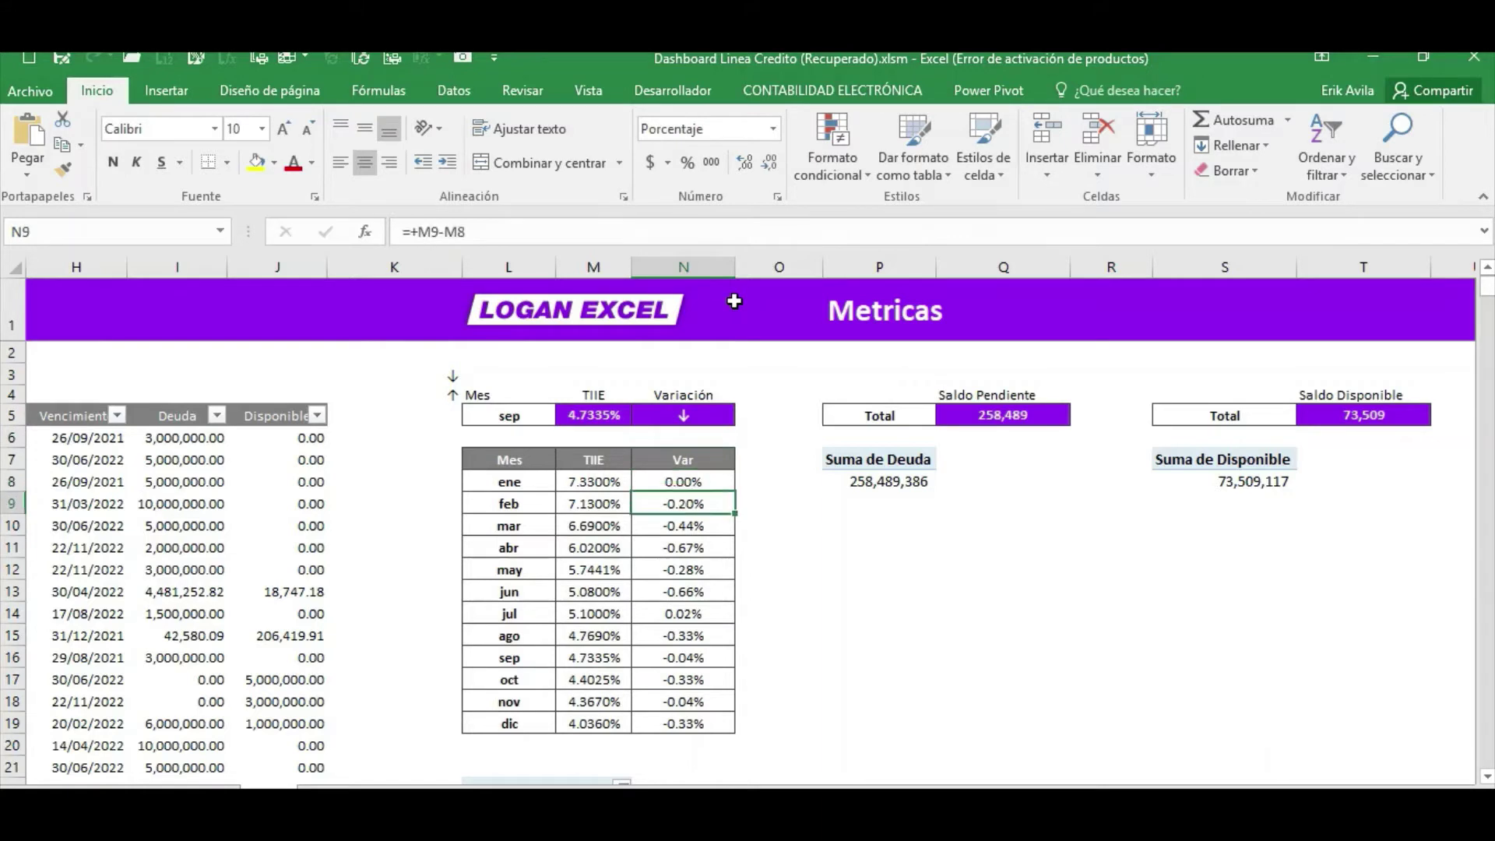
key(Down)
key(Down)
key(Down)
key(Down)
key(Down)
key(Down)
key(Down)
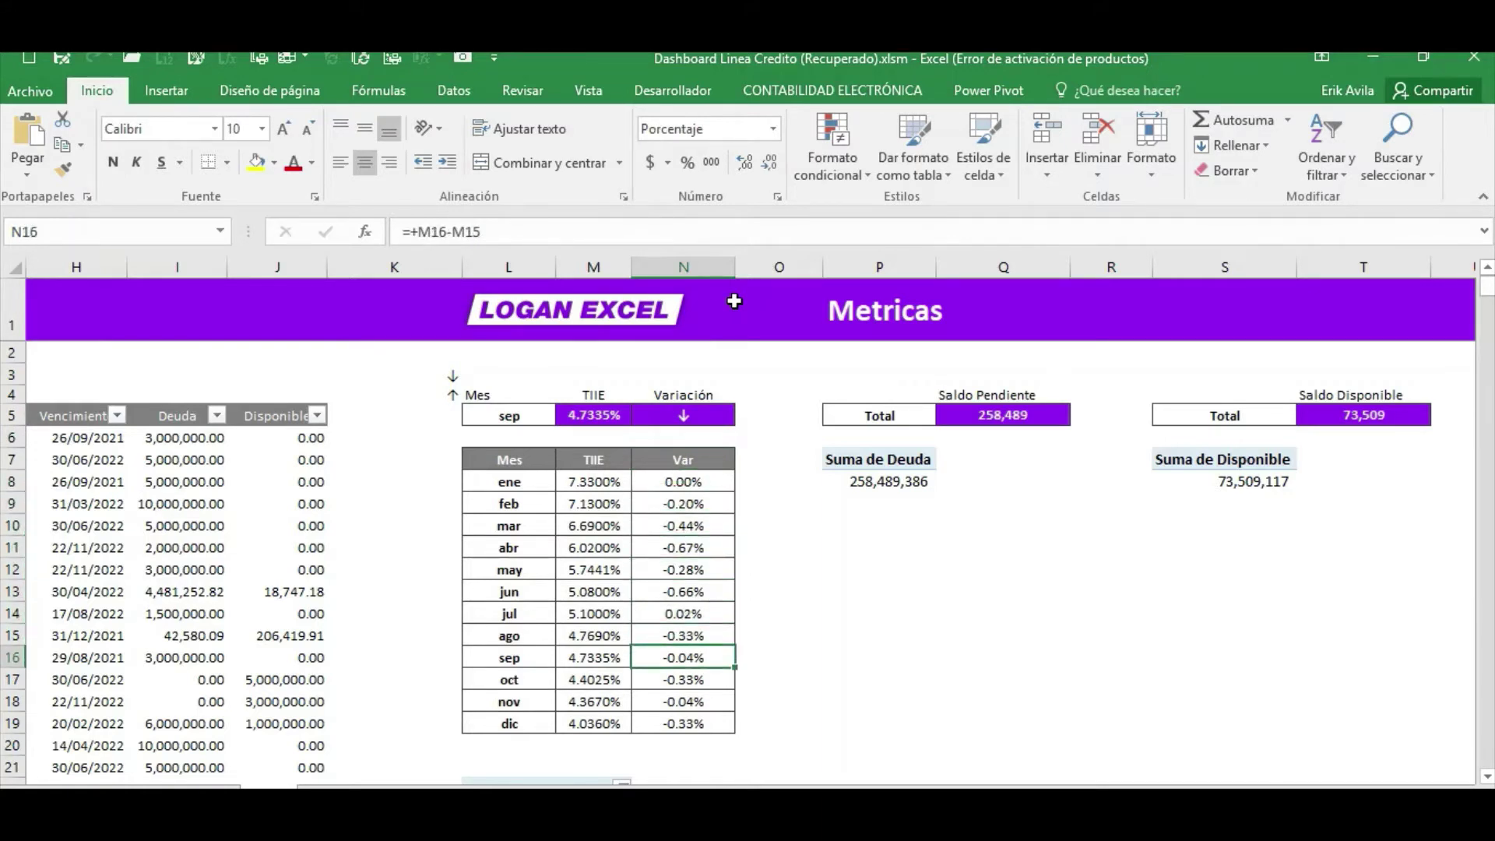
key(Up)
key(Up)
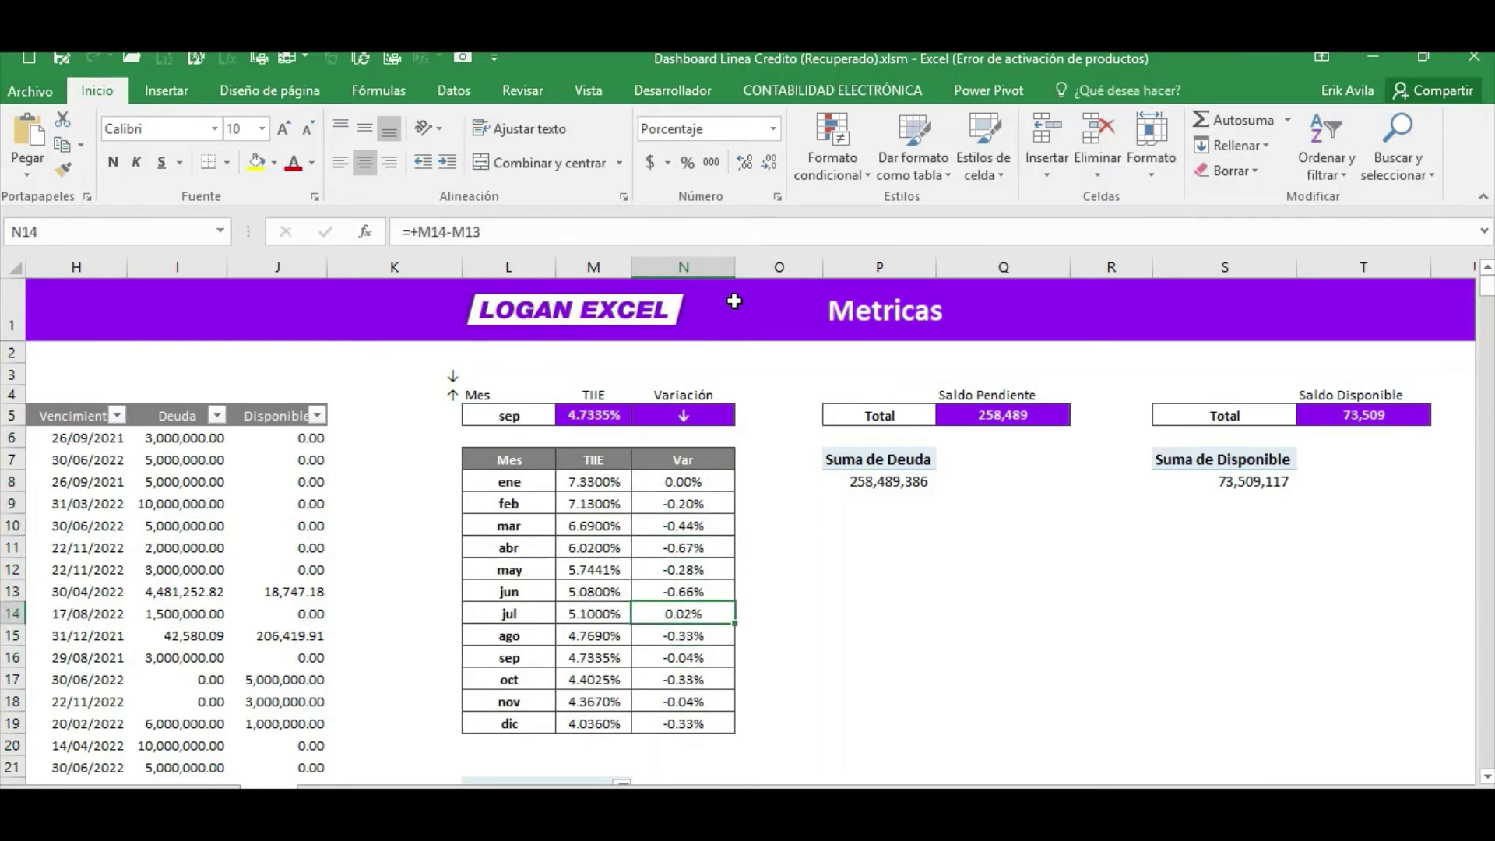
key(Left)
key(Left)
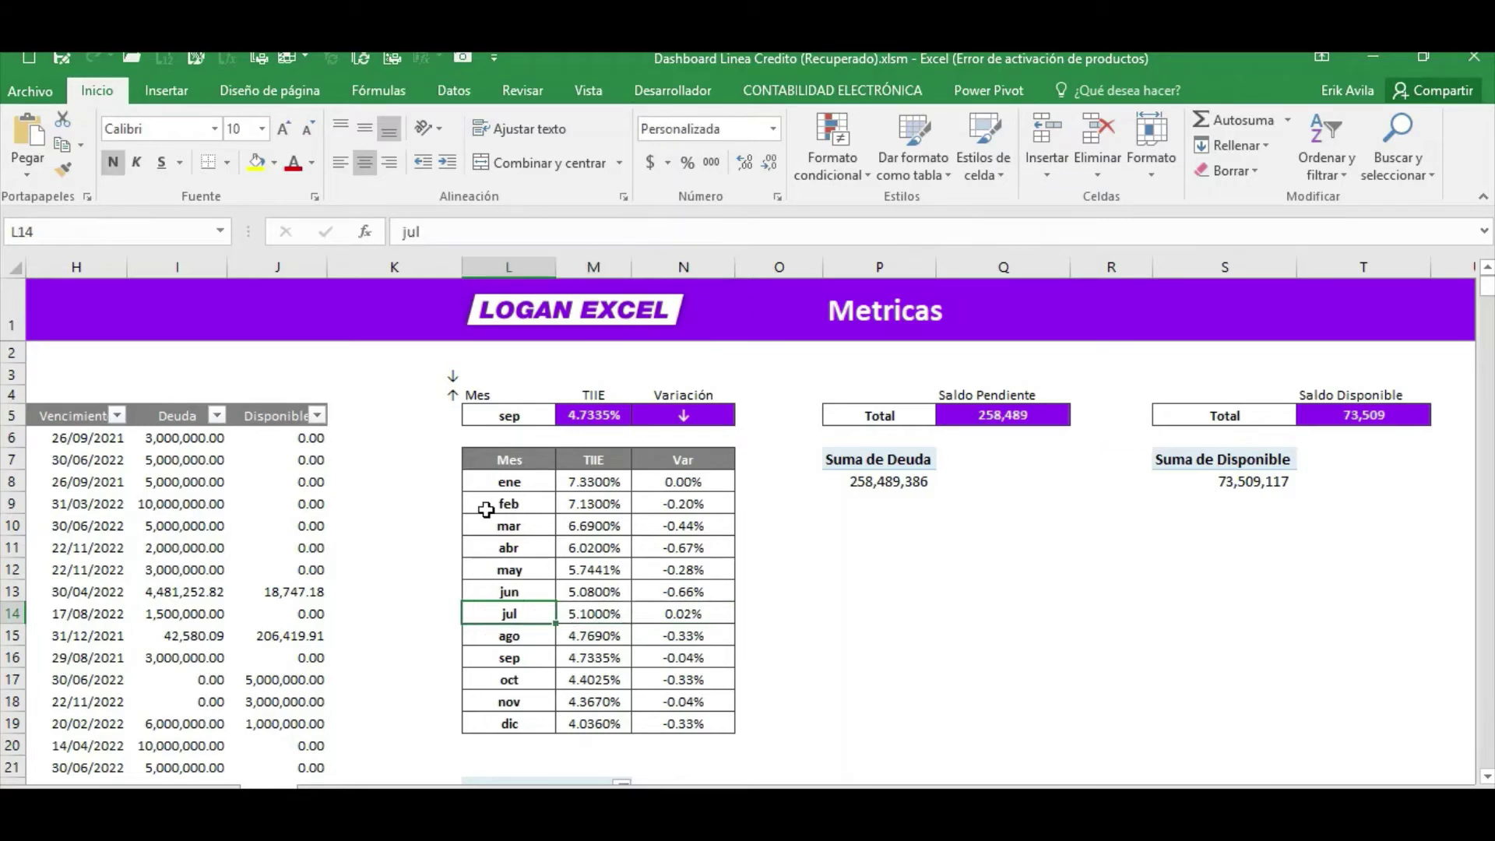
key(ctrl+Page_Up)
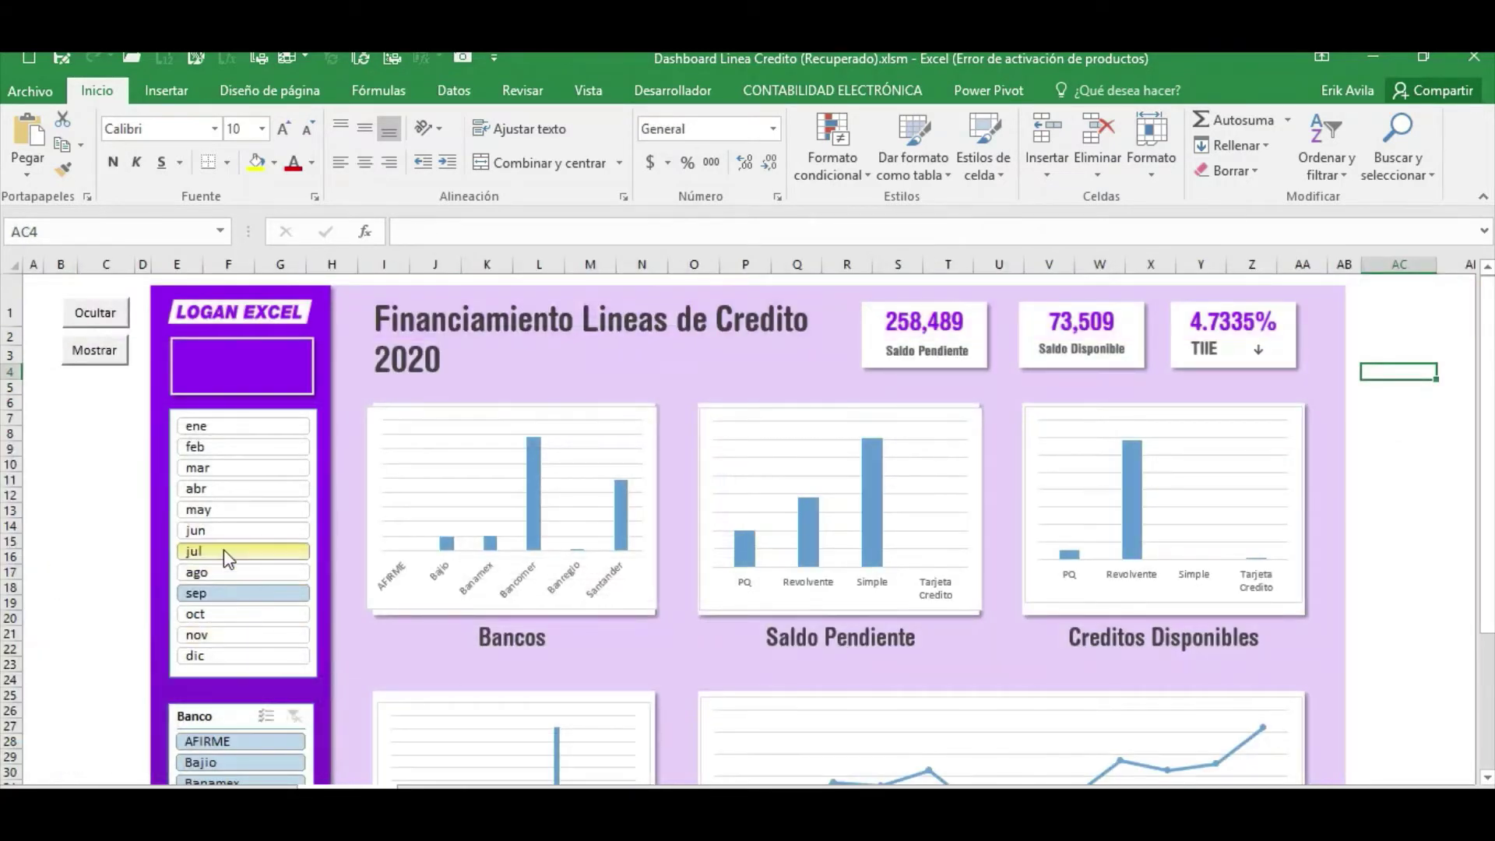
Filter the dashboard to jul (TIIE 5.1000% ↑), then select N5 on Metricas.
click(223, 550)
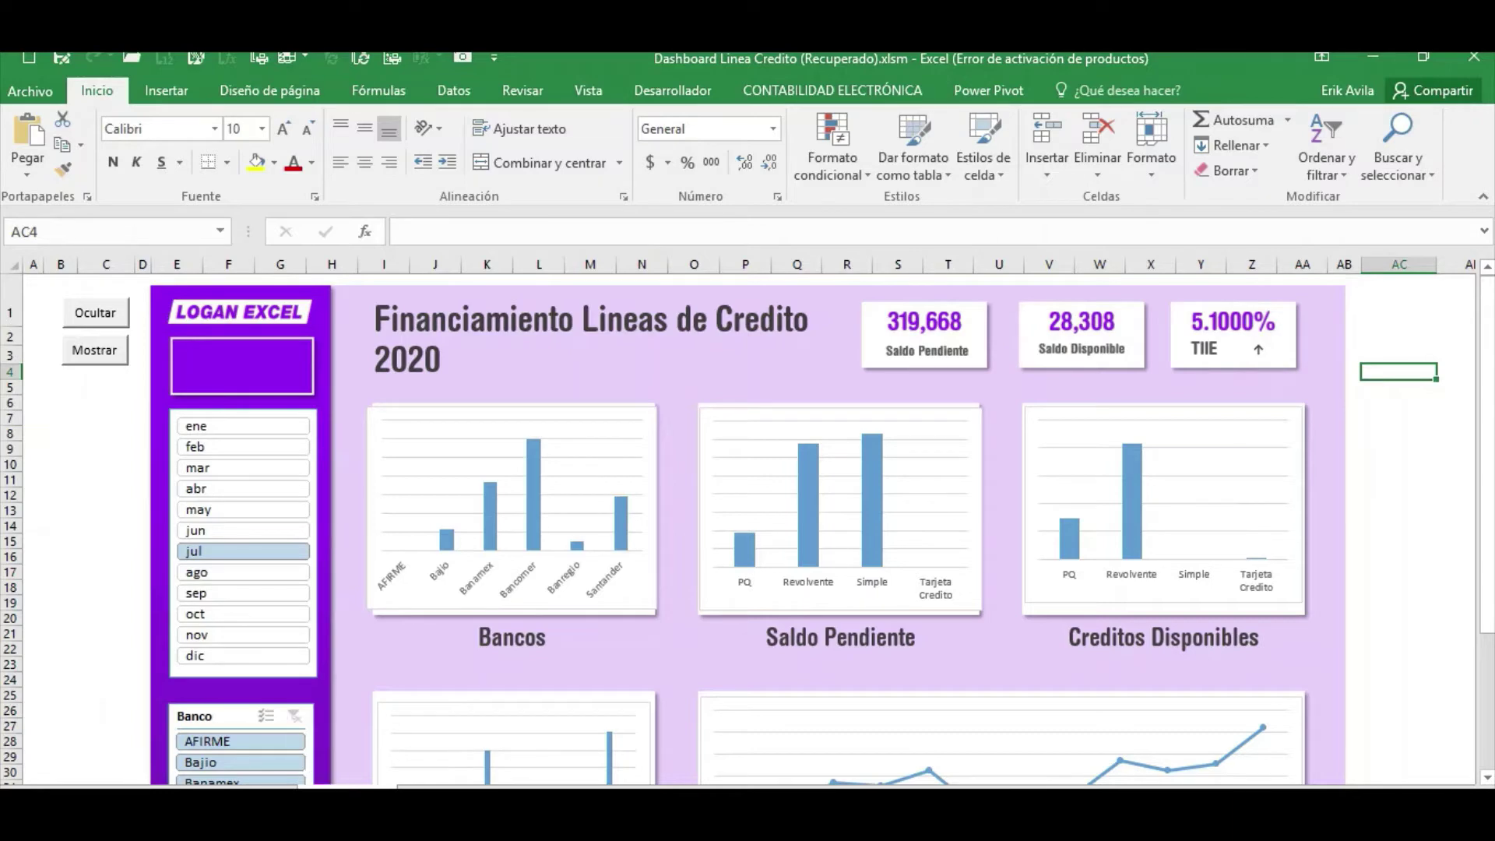
click(309, 782)
click(706, 414)
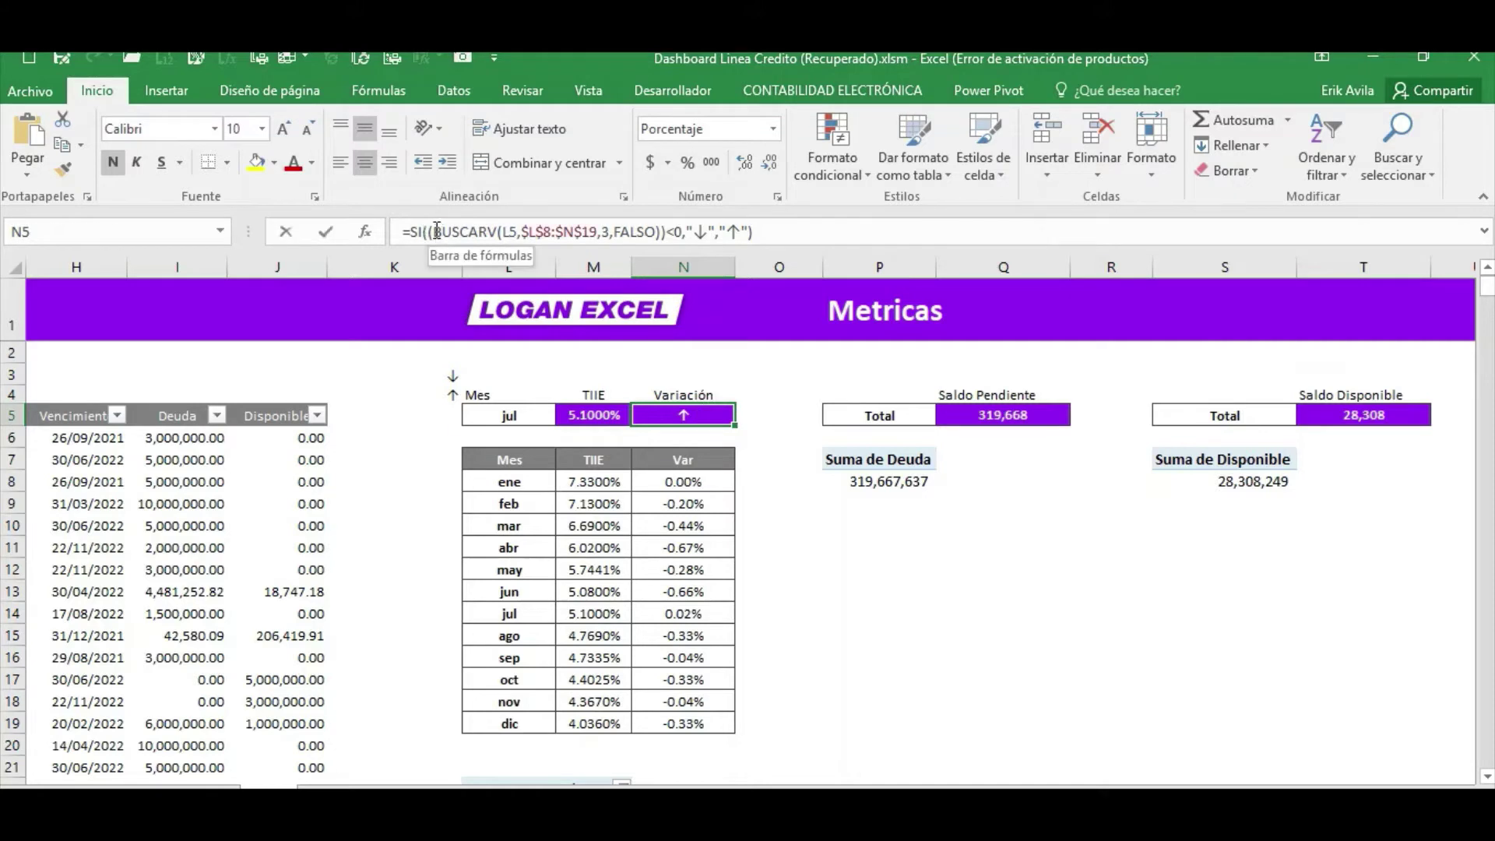
Append &BUSCARV(L5,$L$8:$N$19,3,FALSO) to N5's formula so the change follows the arrow.
drag(437, 232, 649, 234)
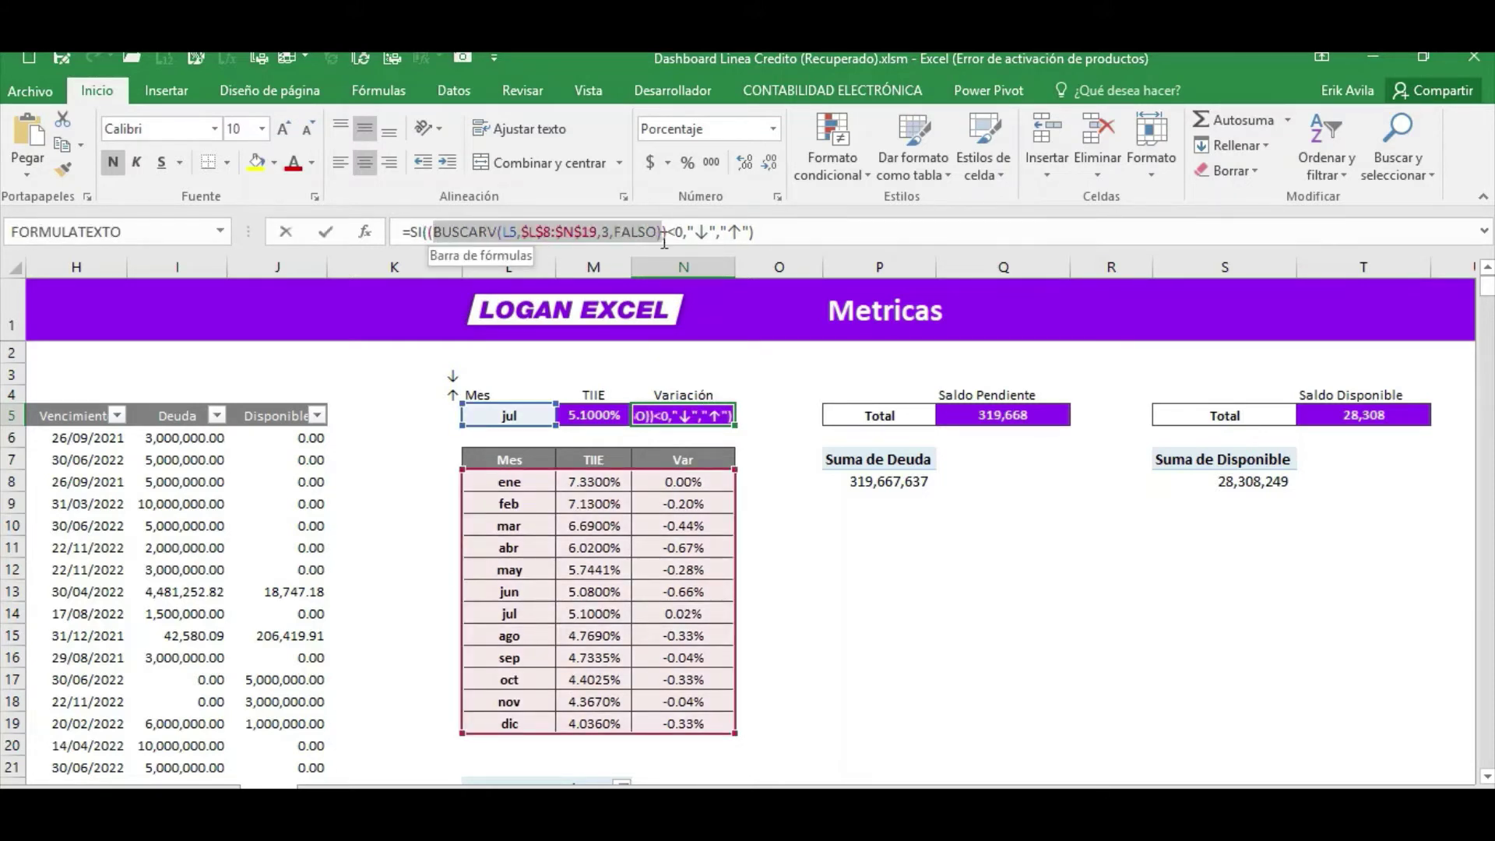
drag(664, 241, 665, 241)
key(ctrl+c)
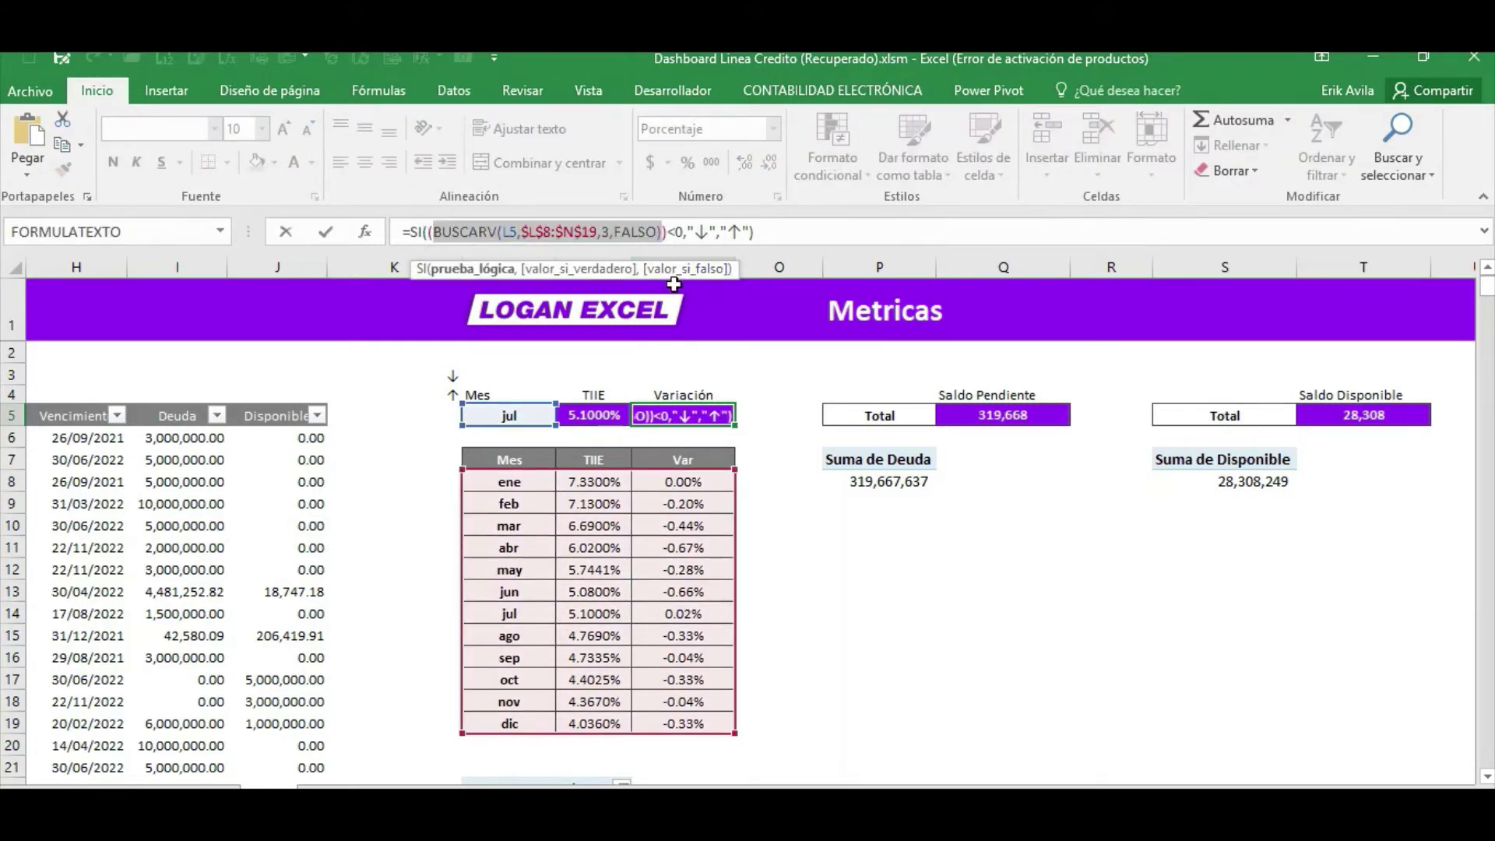
key(ctrl+Return)
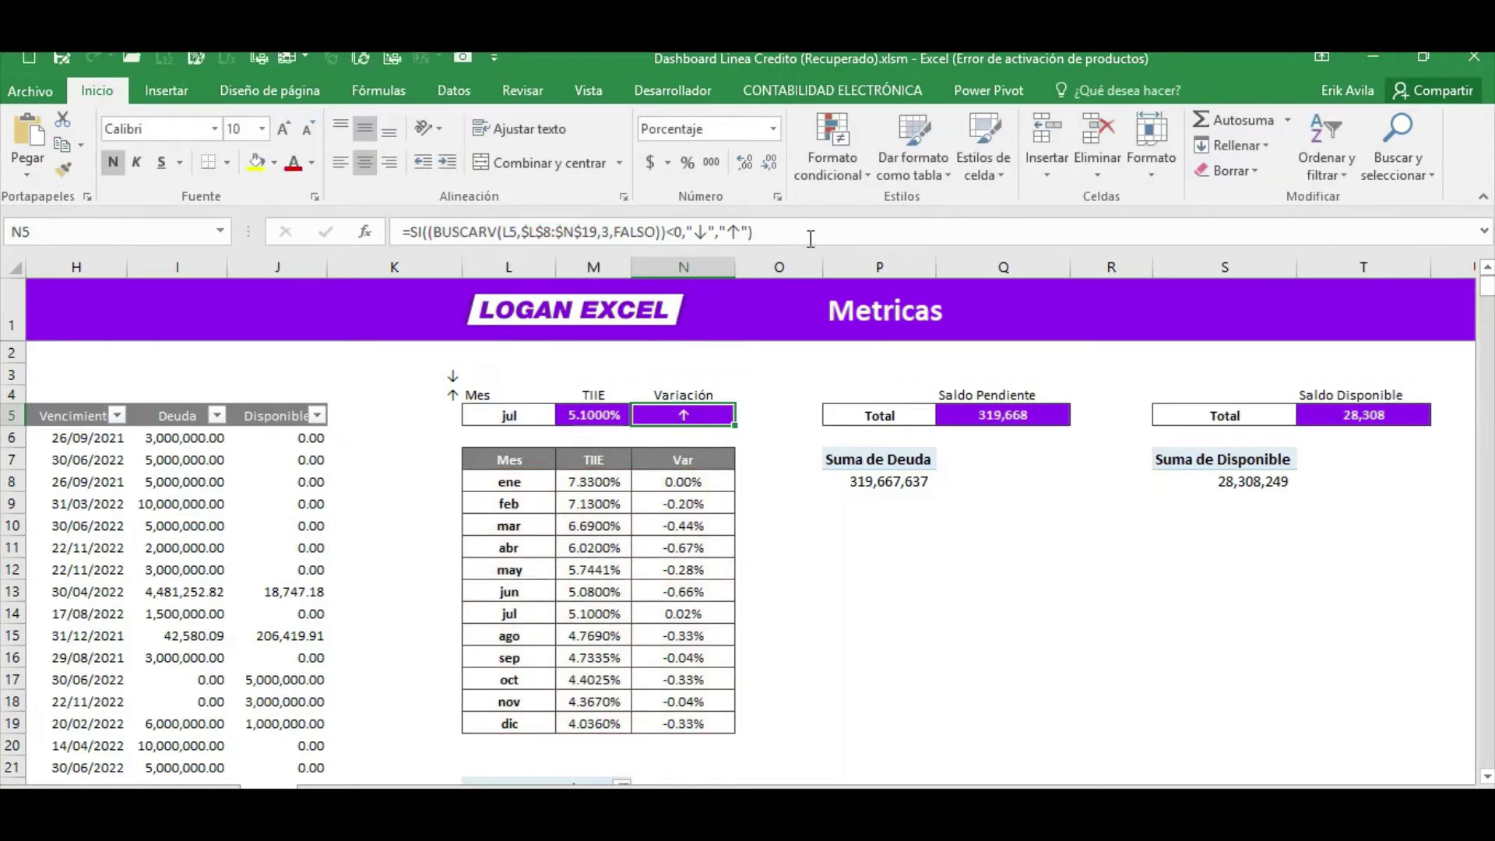
click(810, 239)
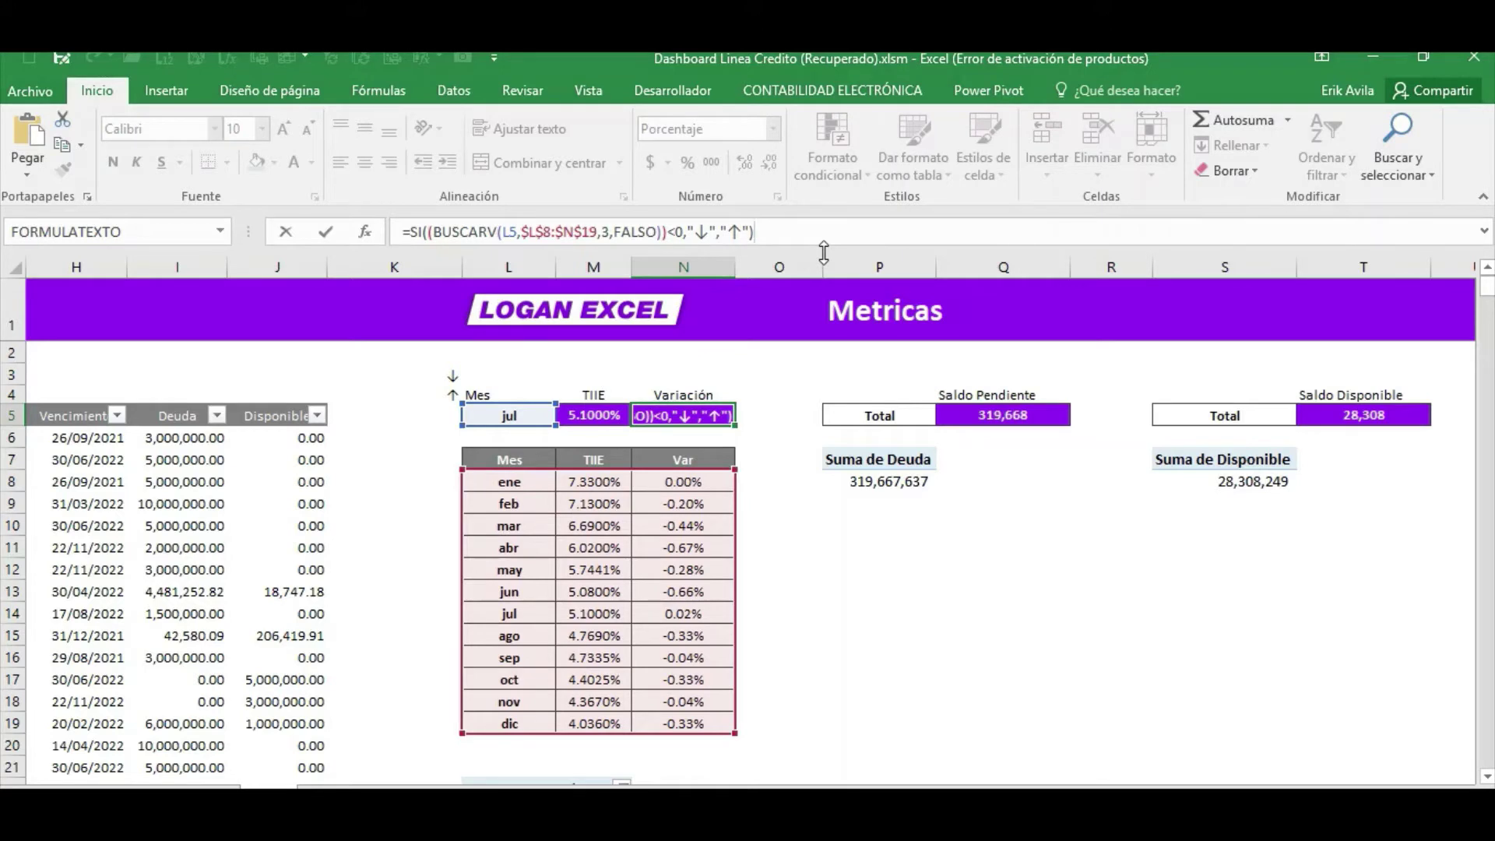
text(&)
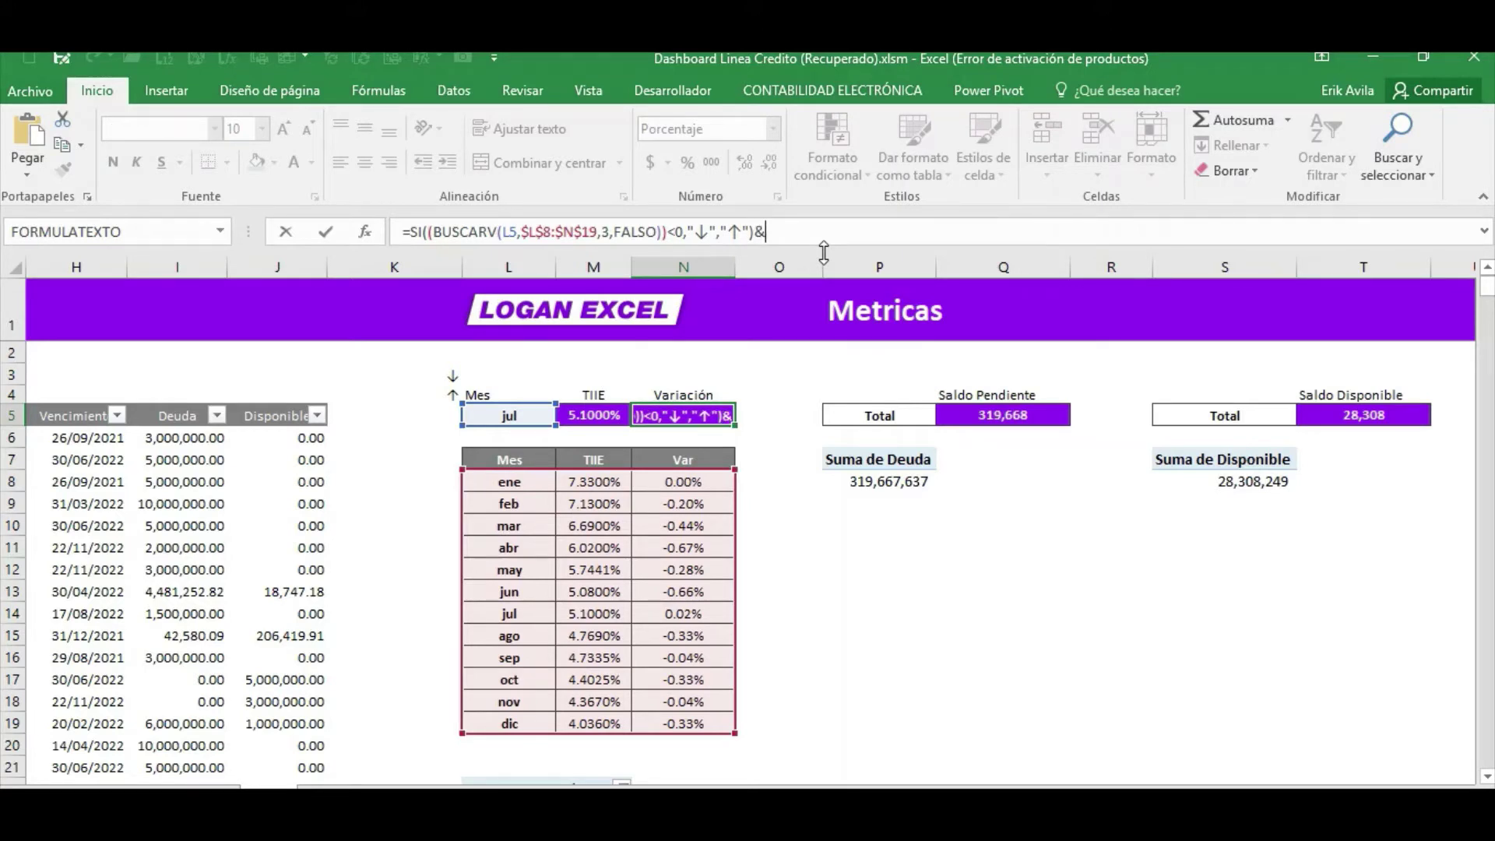
key(ctrl+v)
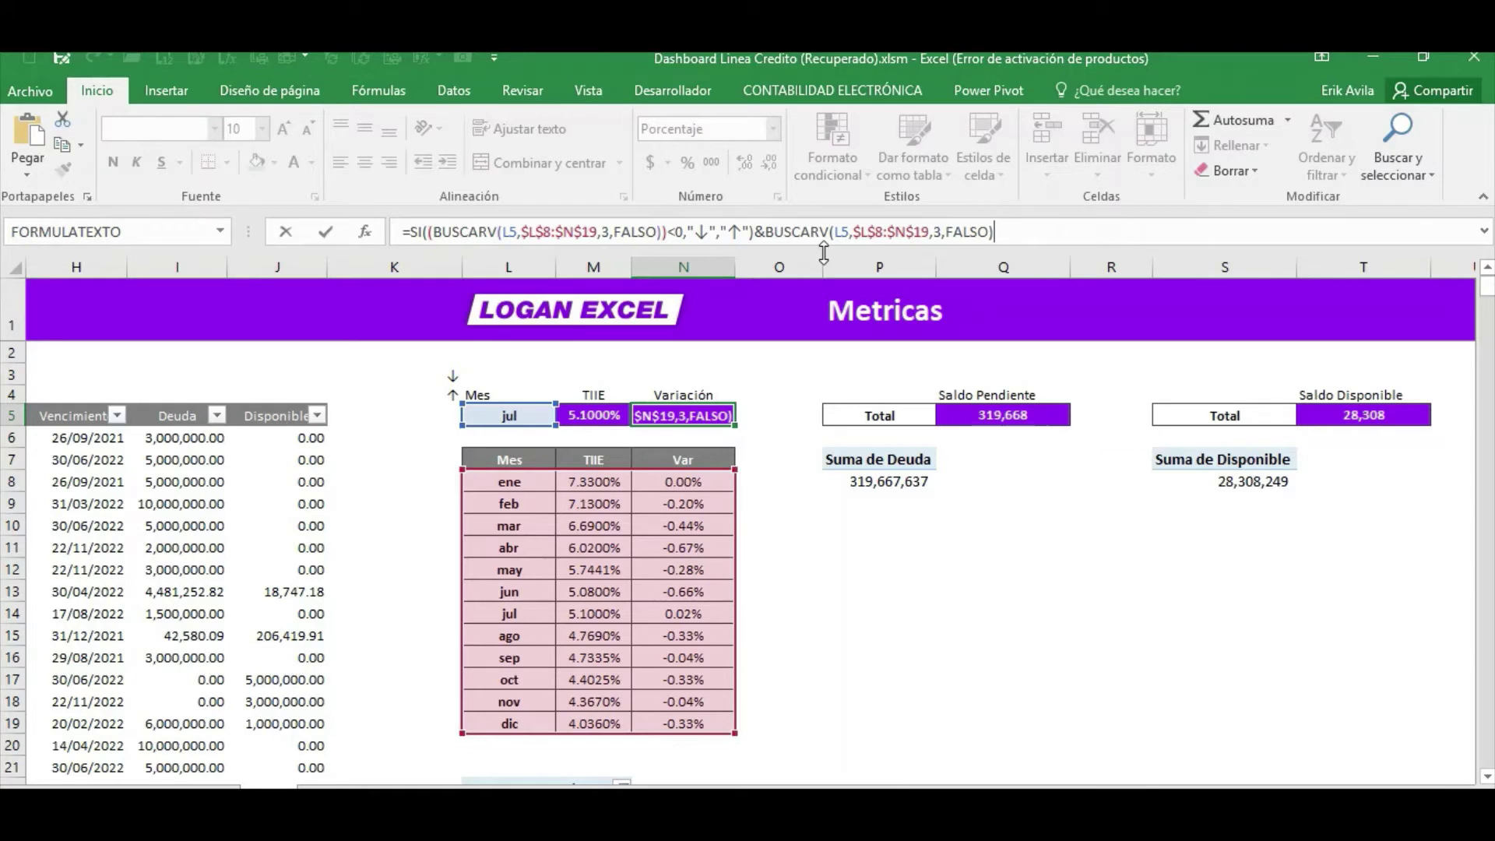
key(ctrl+Return)
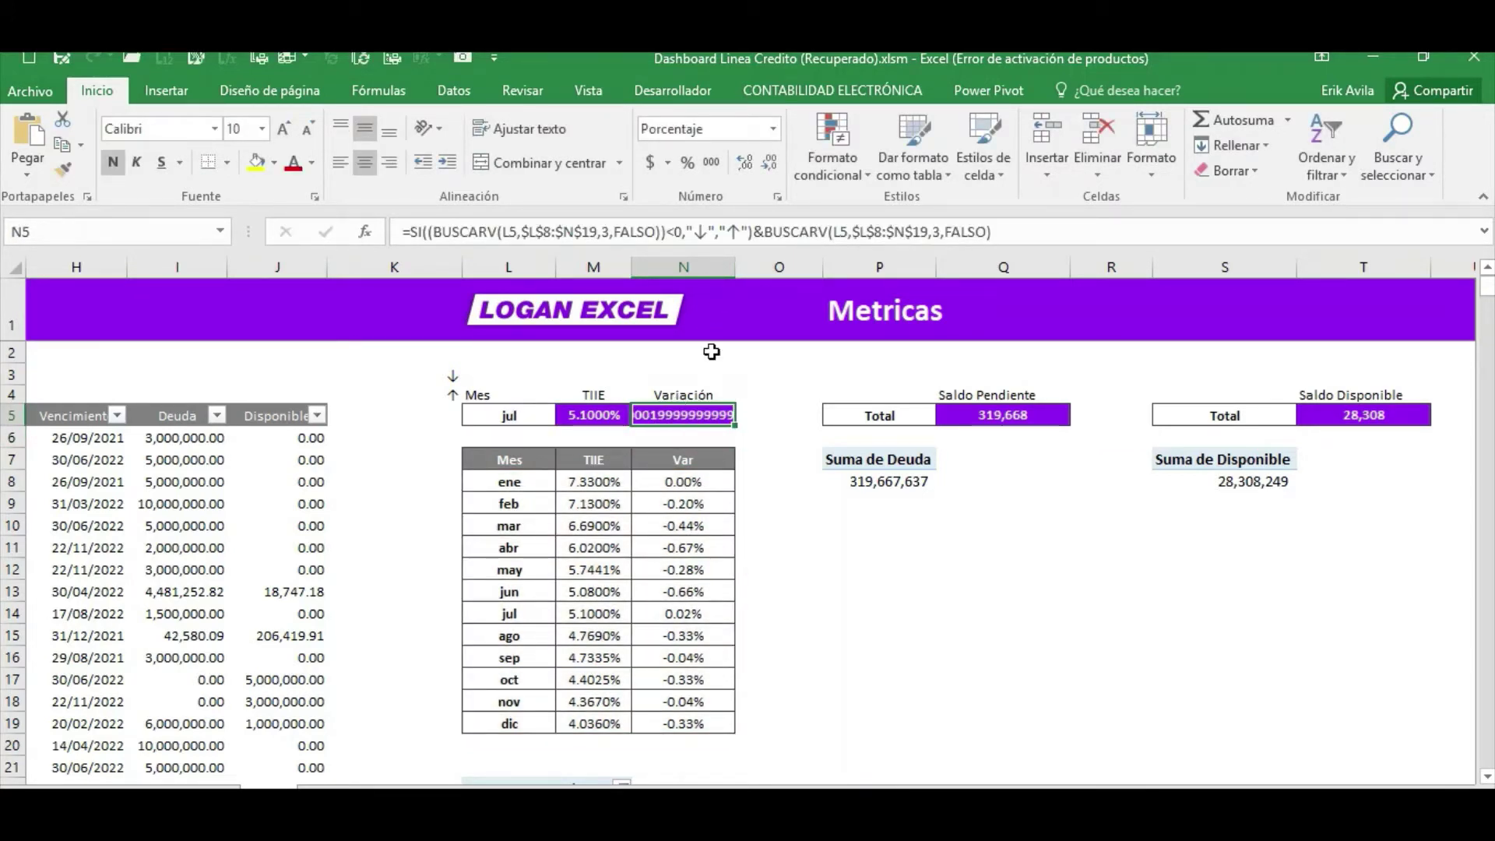
click(767, 231)
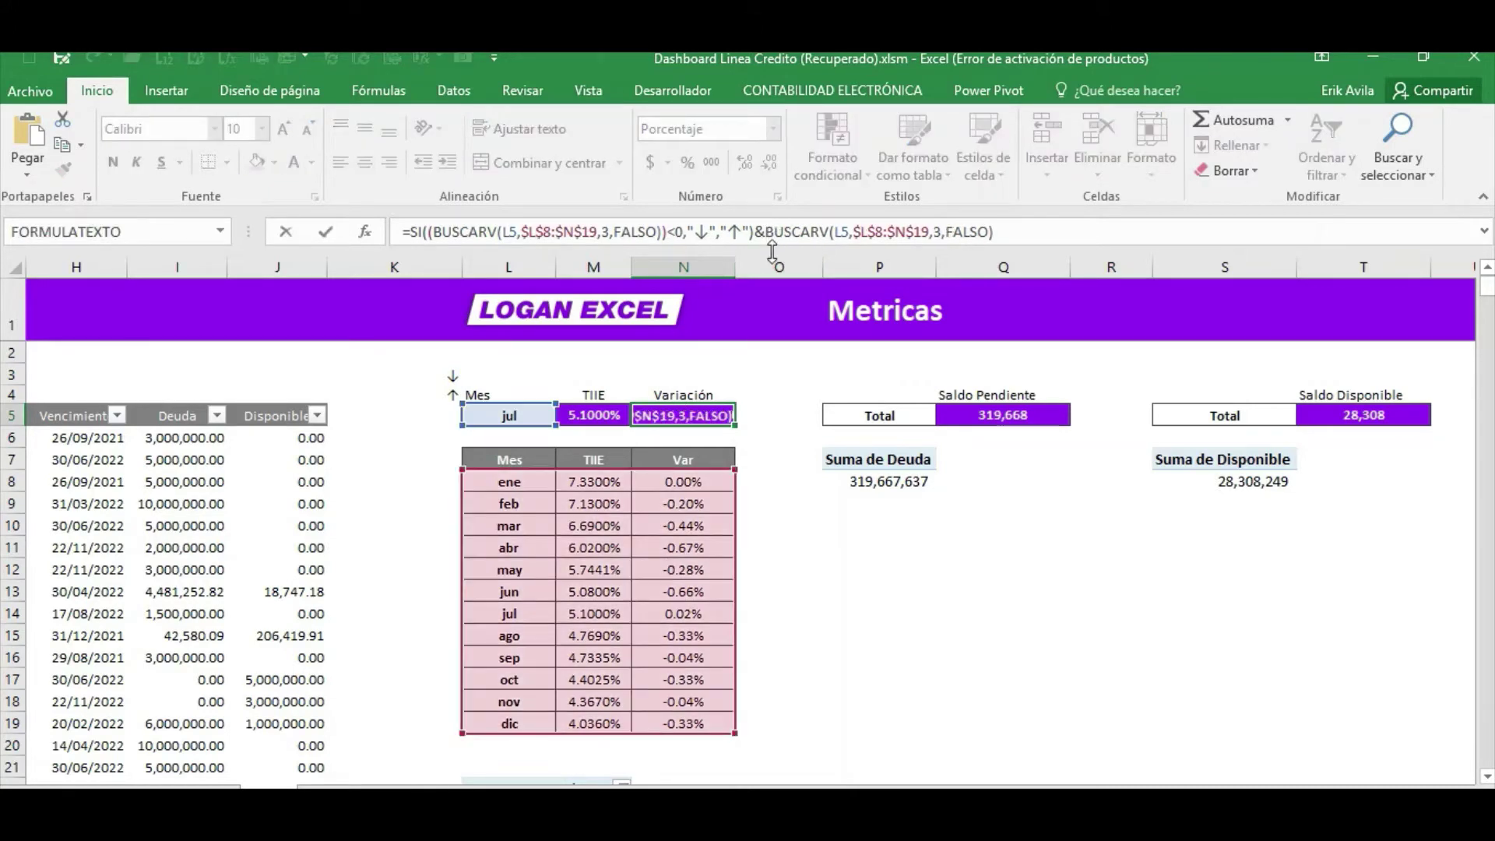
key(Return)
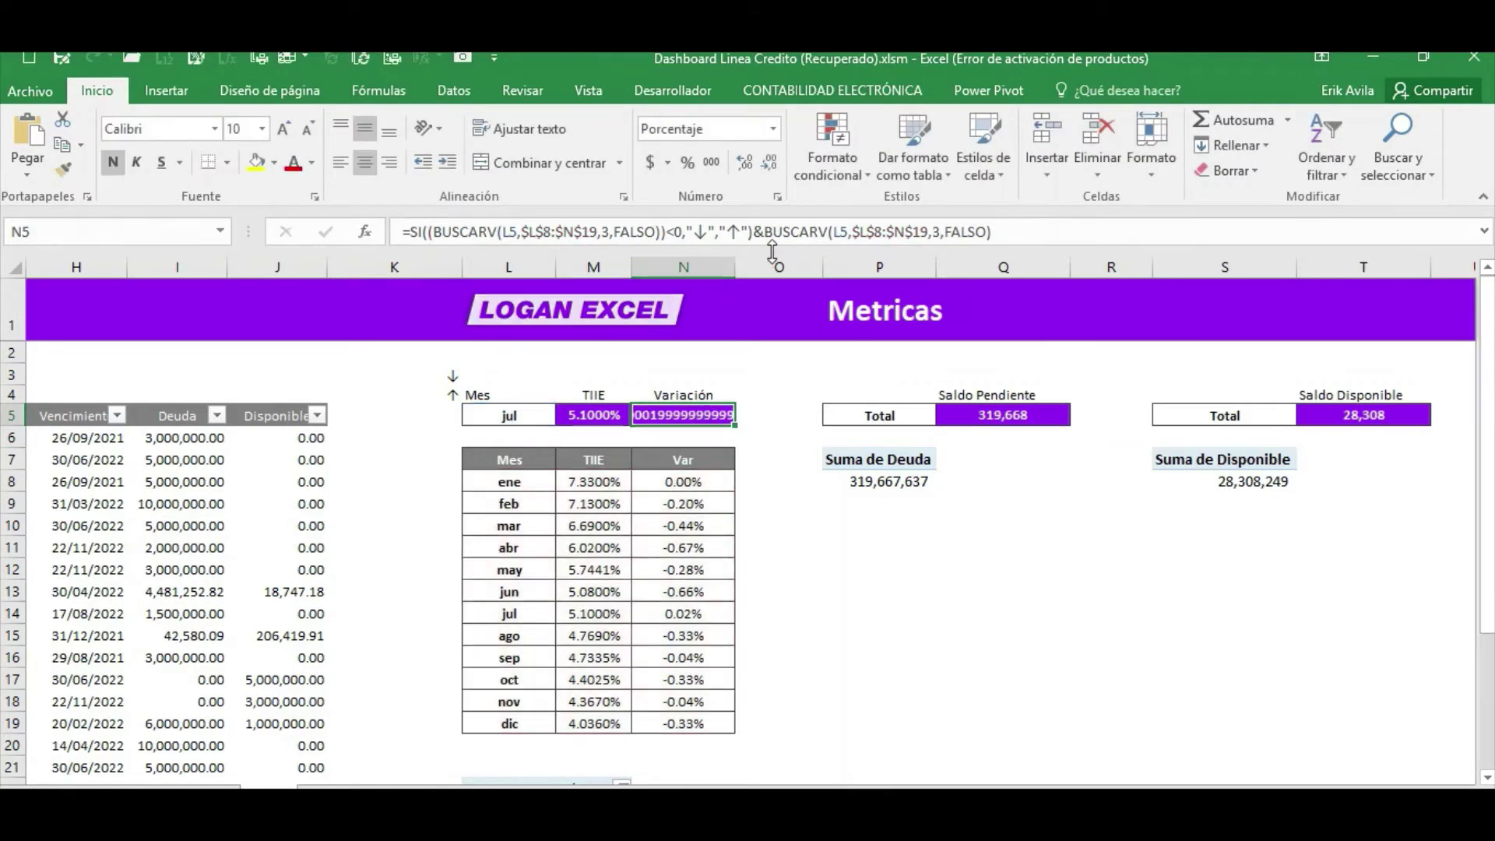
key(ctrl+Page_Up)
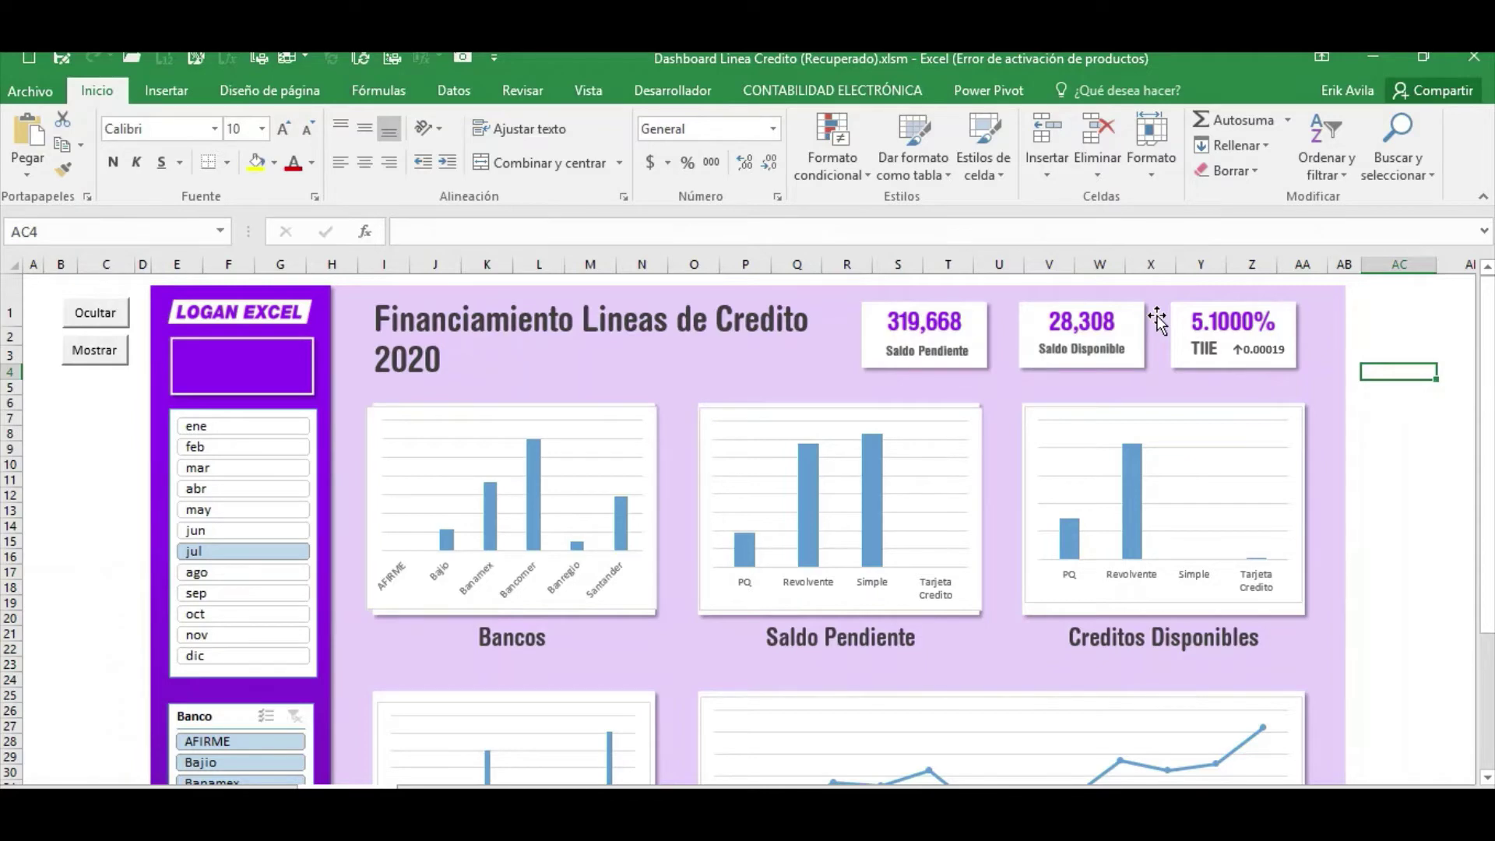
key(ctrl+Page_Down)
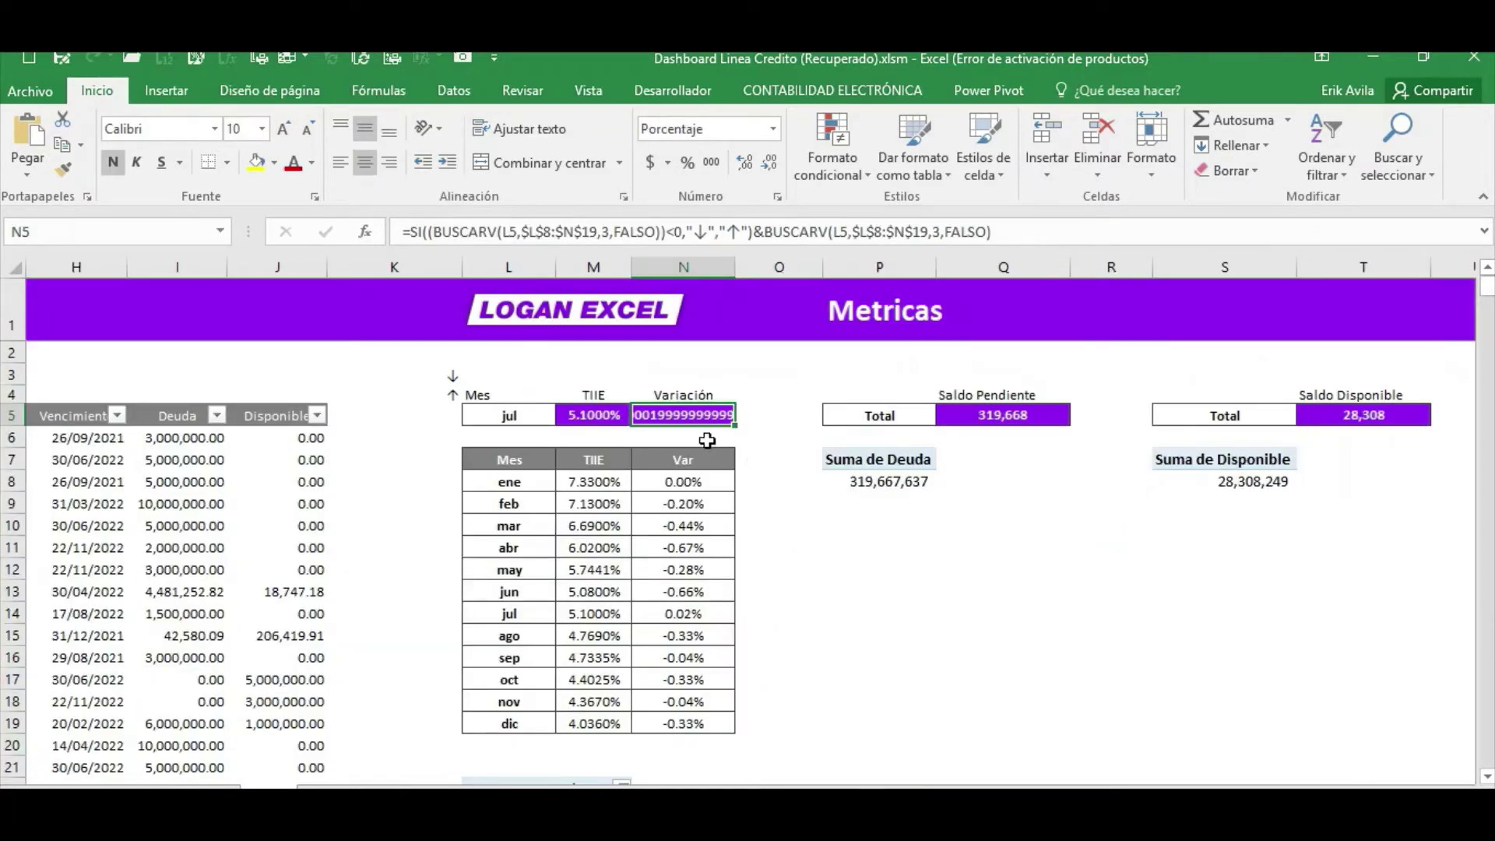
Wrap the second BUSCARV in TEXTO with format " 0.00 %" so TIIE reads 5.1000% ↑ 0.02 %.
click(707, 441)
click(713, 418)
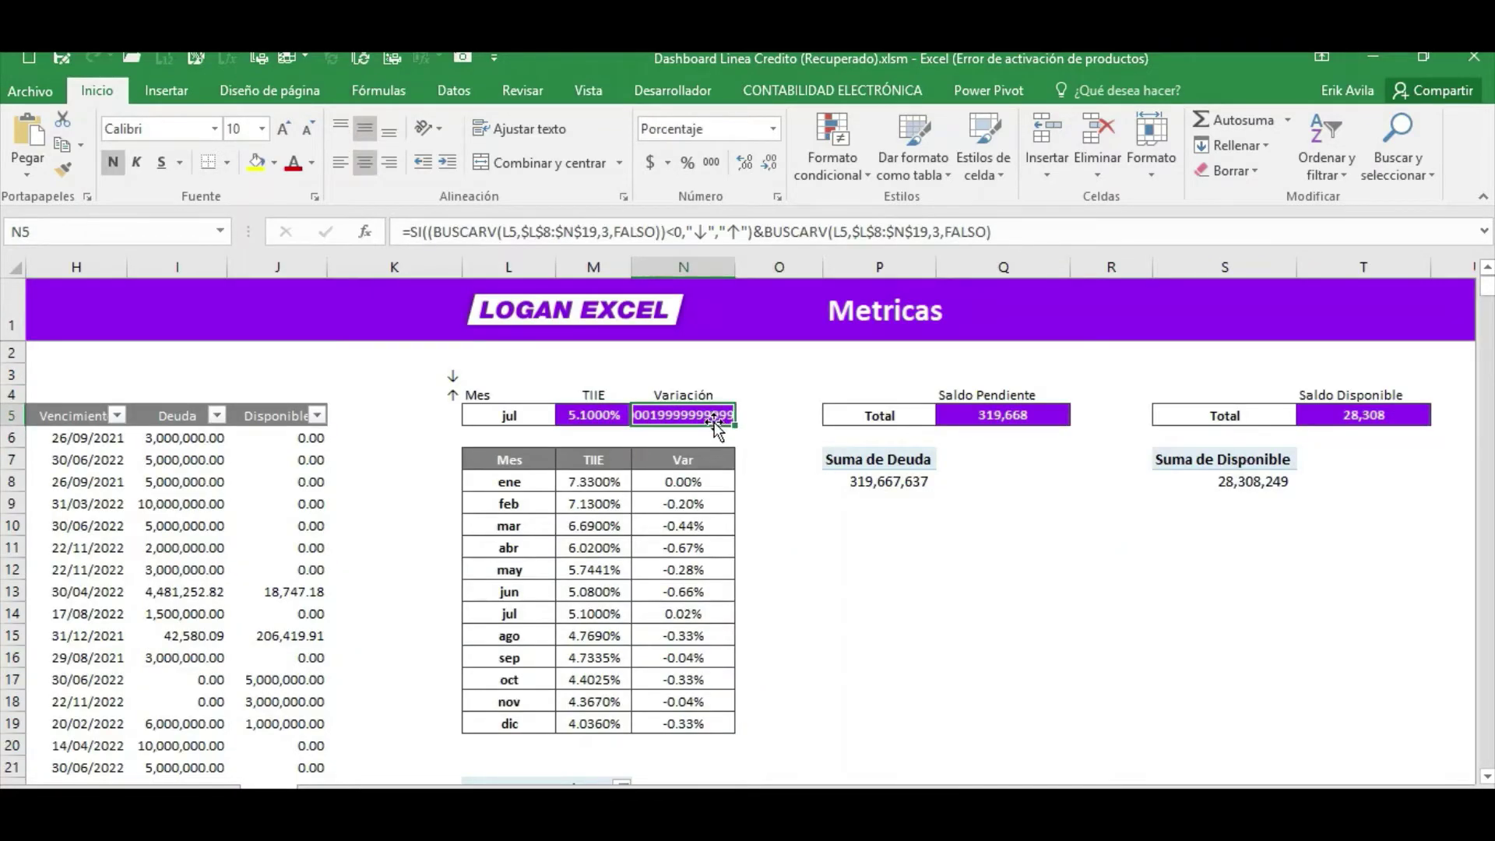
click(768, 231)
text(text)
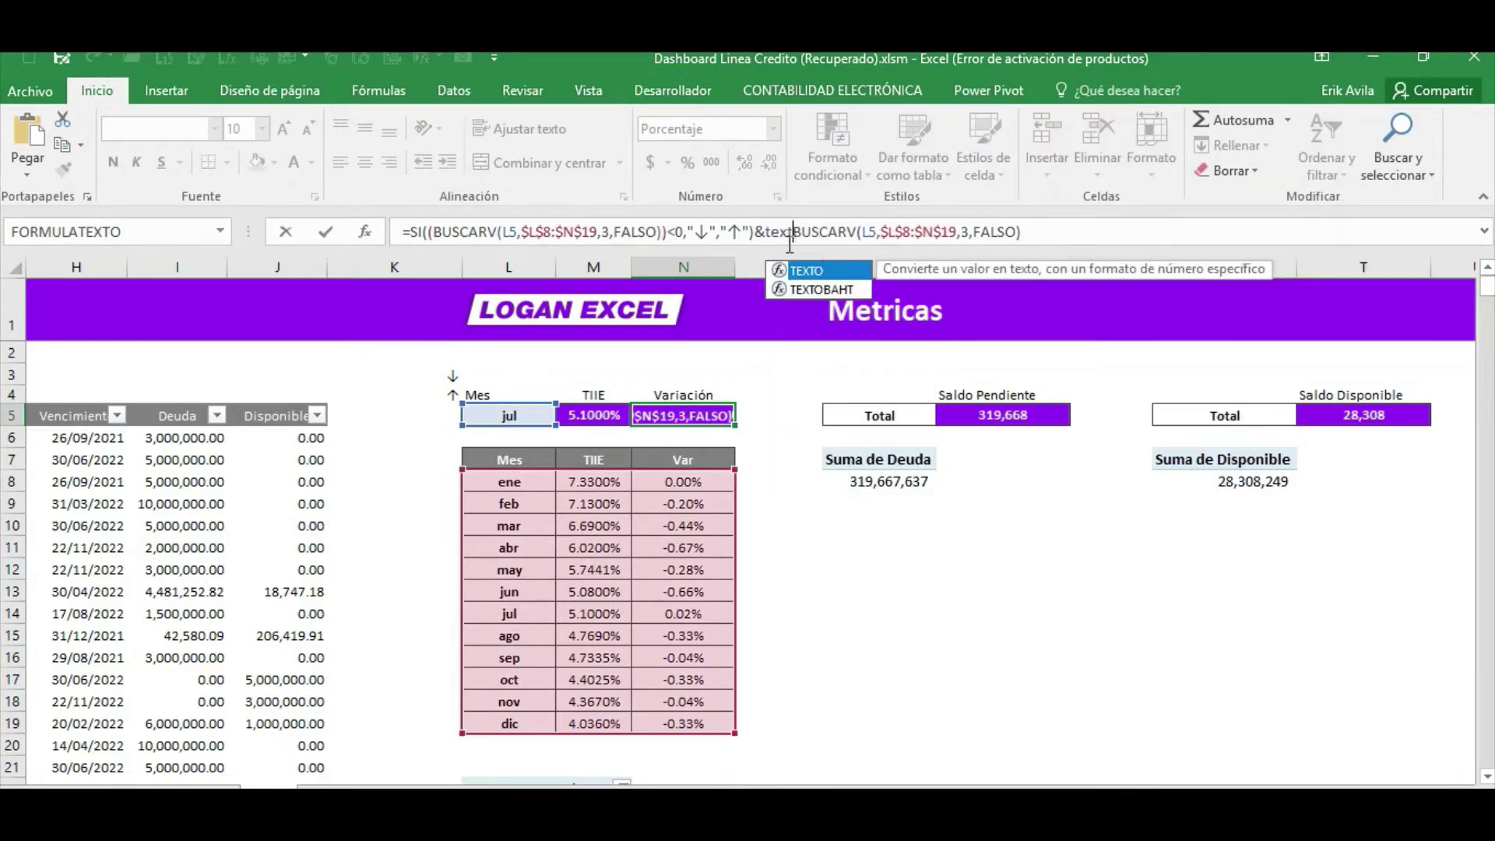
text(o()
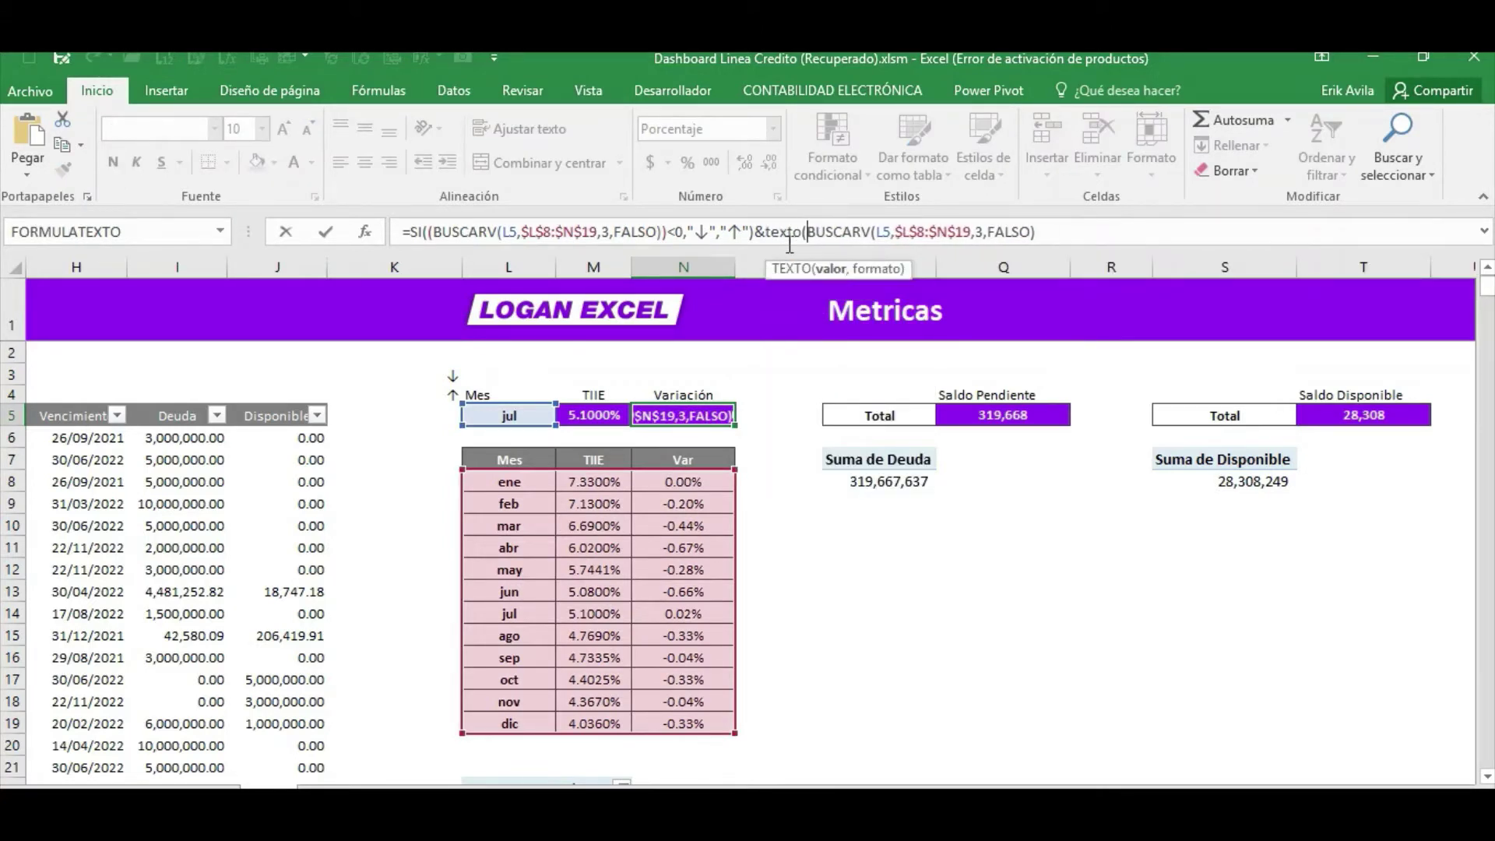
text(,)
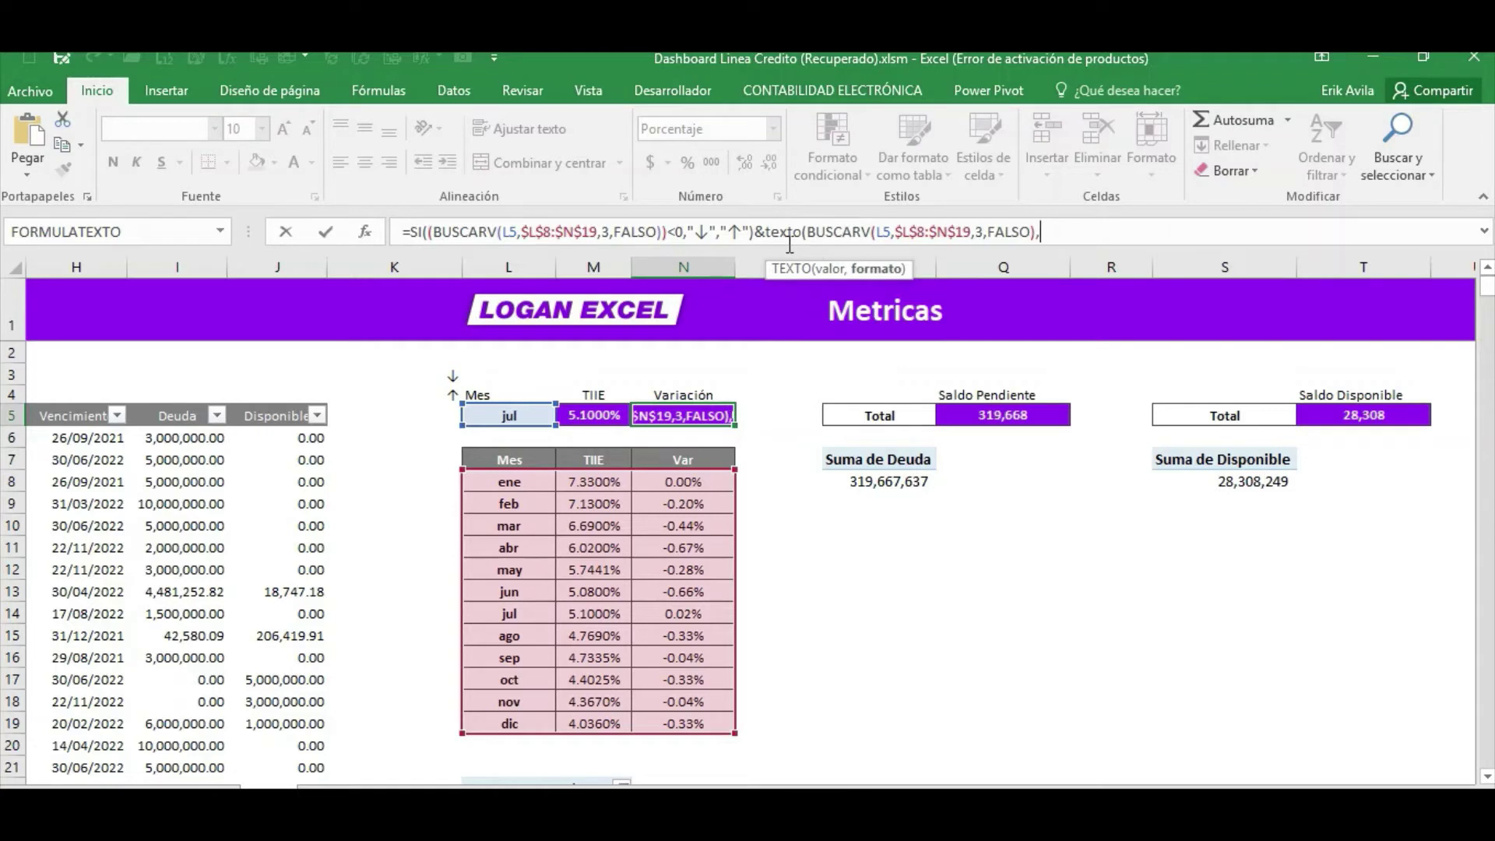
text(")
text(0.0)
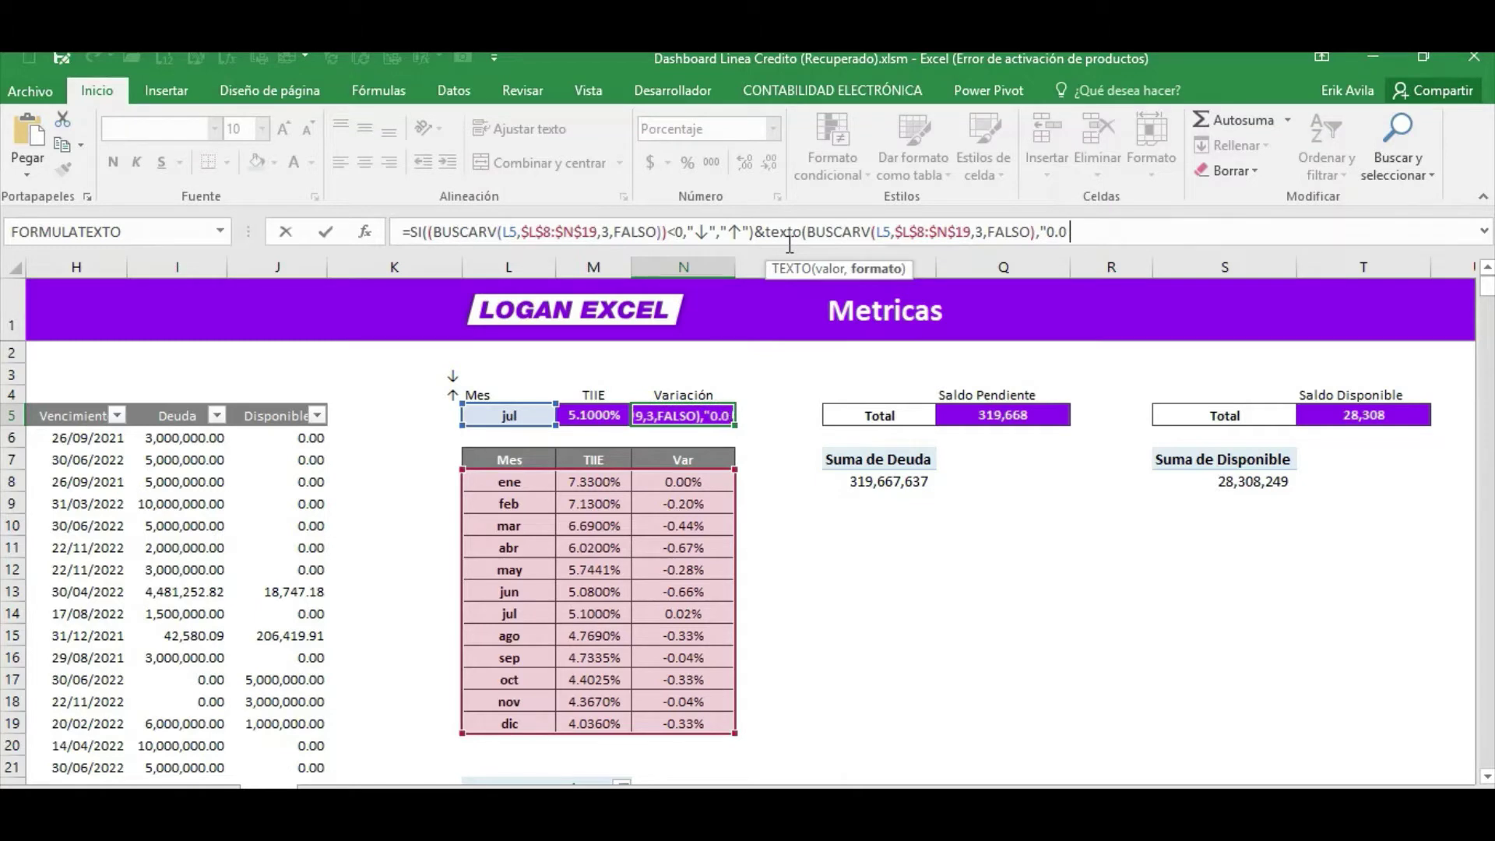
text( %")
text())
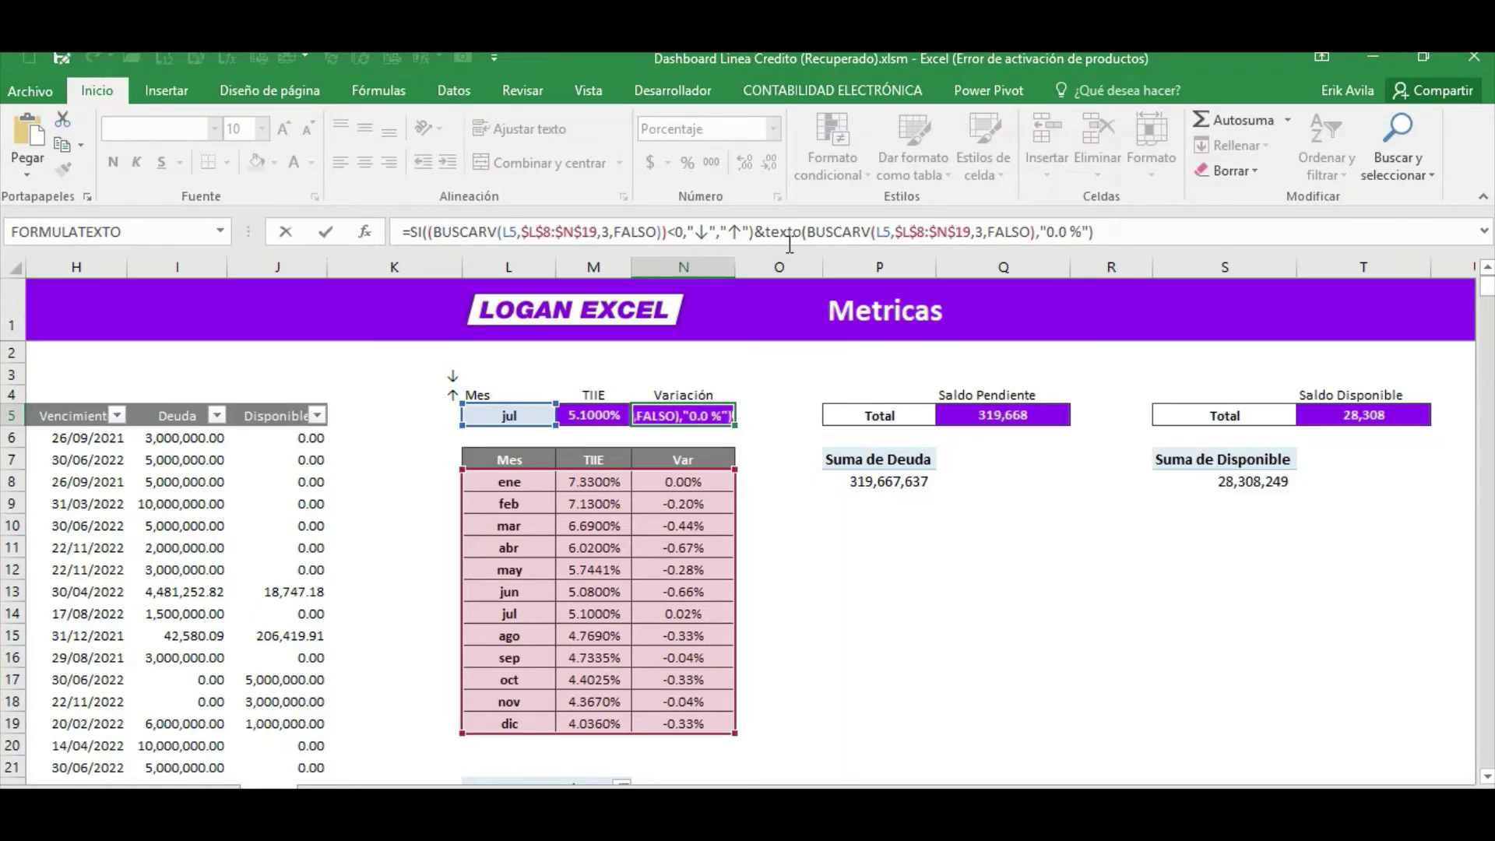
key(ctrl+Return)
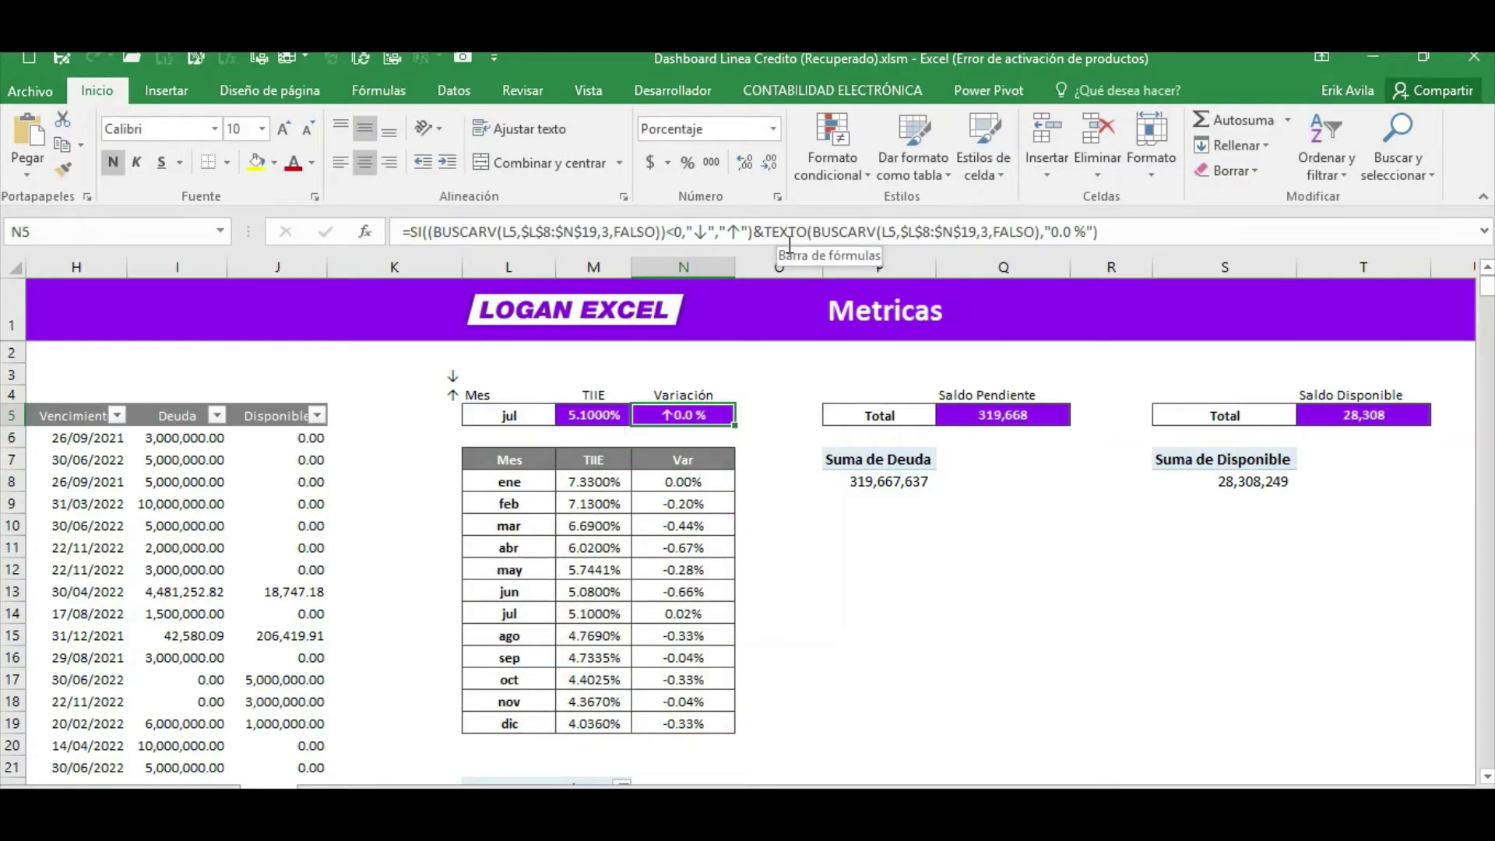
click(1025, 238)
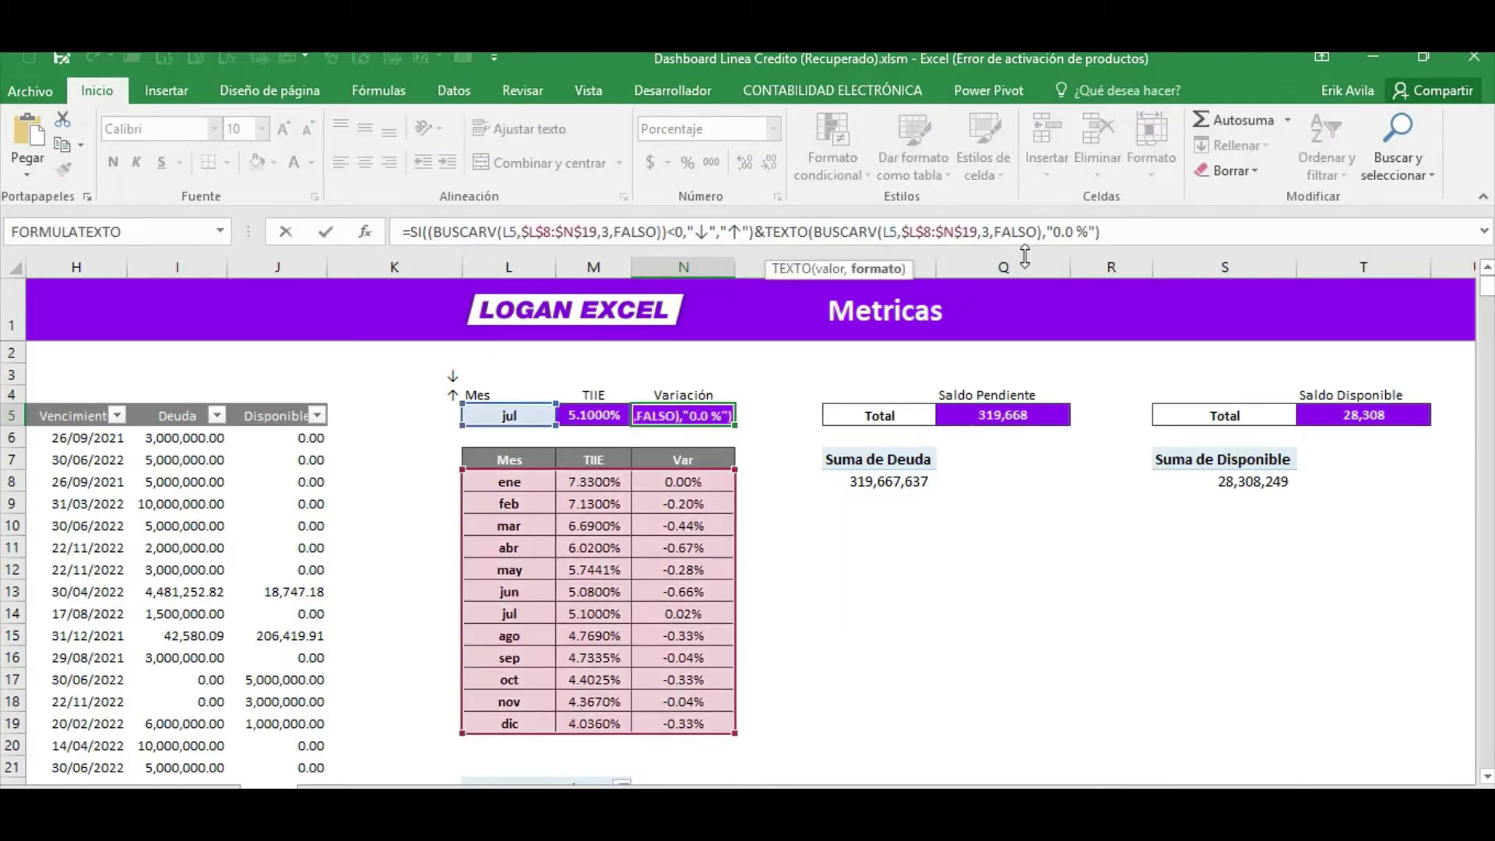
text(0)
key(ctrl+Return)
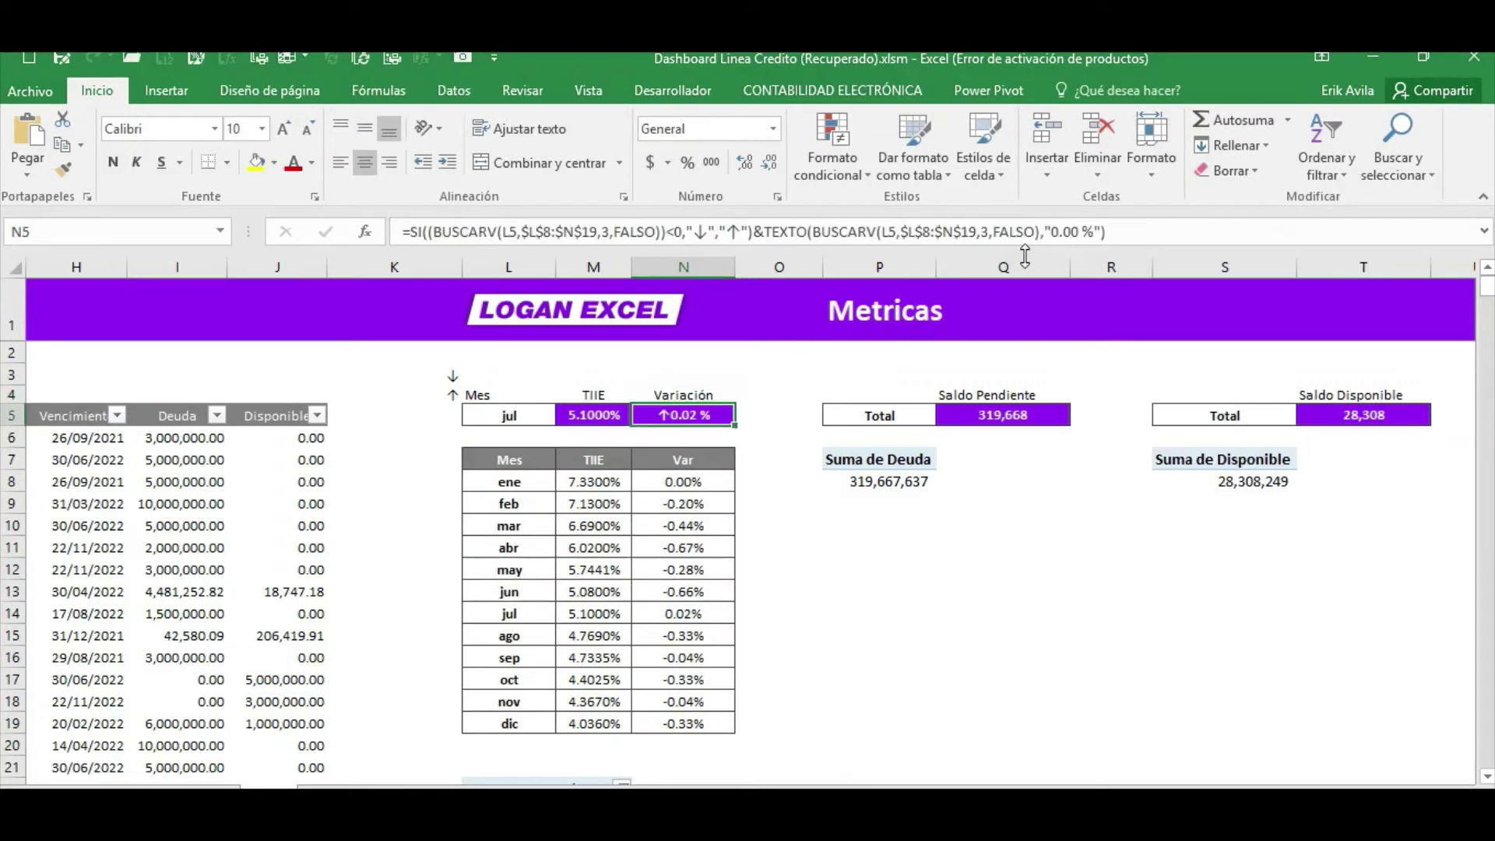
click(1048, 234)
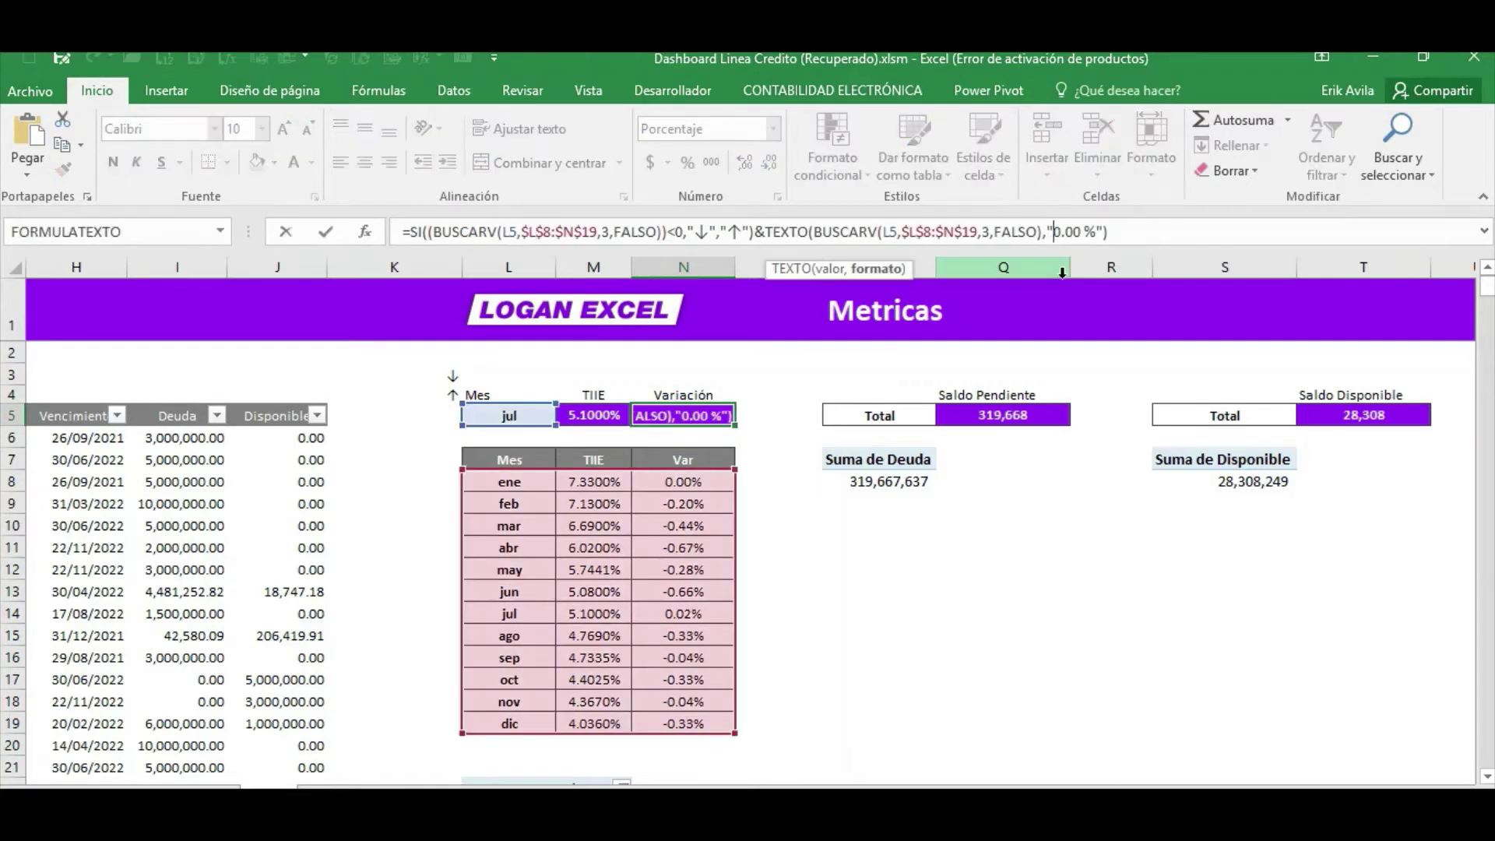
key(ctrl+Return)
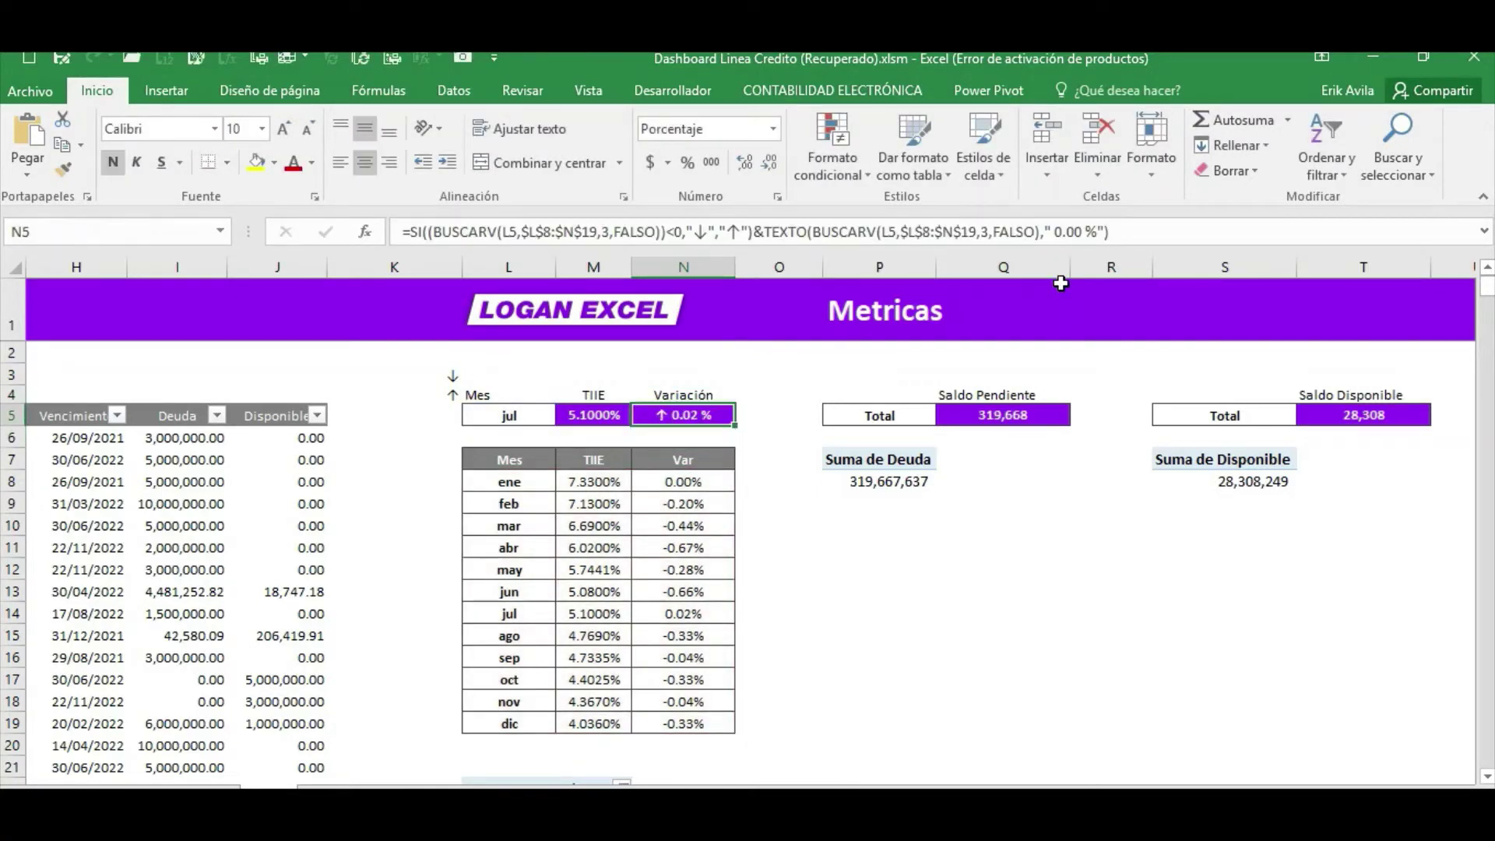
key(ctrl+Page_Up)
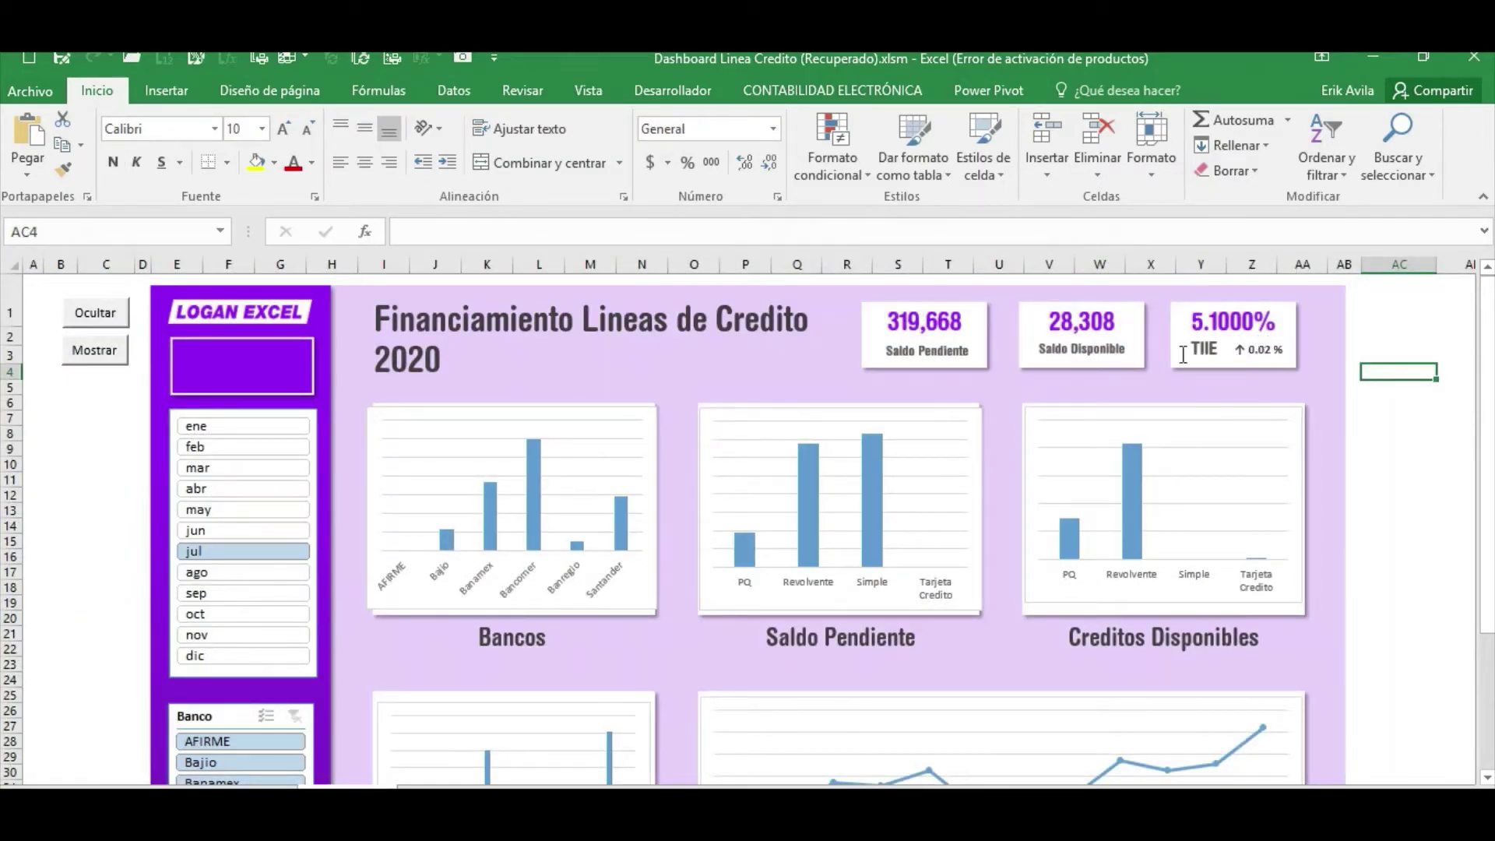
Step the month slicer from ene to dic, ending on 217,627, 104,041 and TIIE 4.0360% ↓ -0.33 %.
click(282, 426)
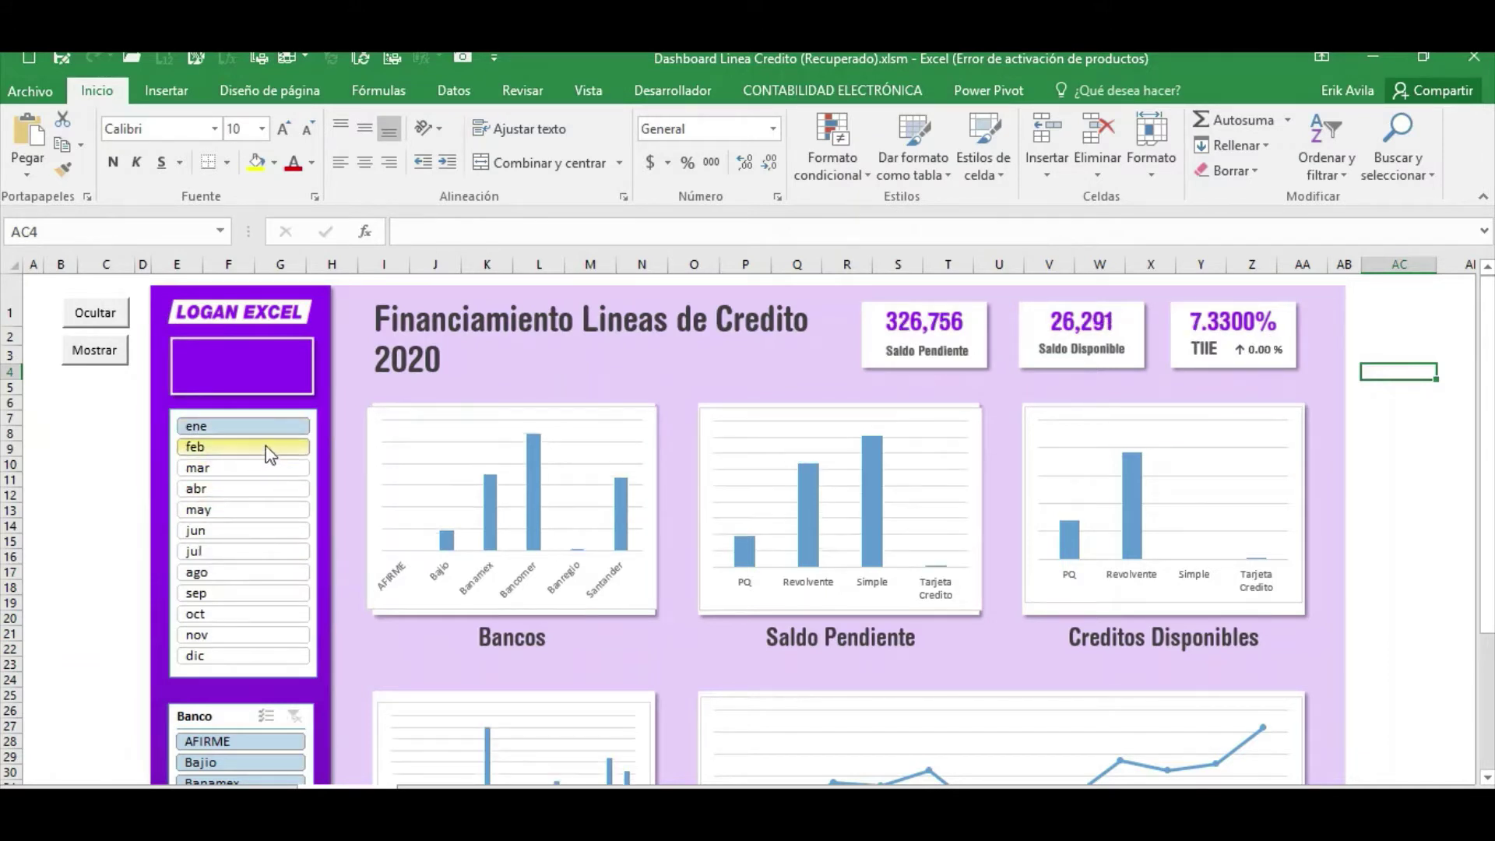
click(267, 448)
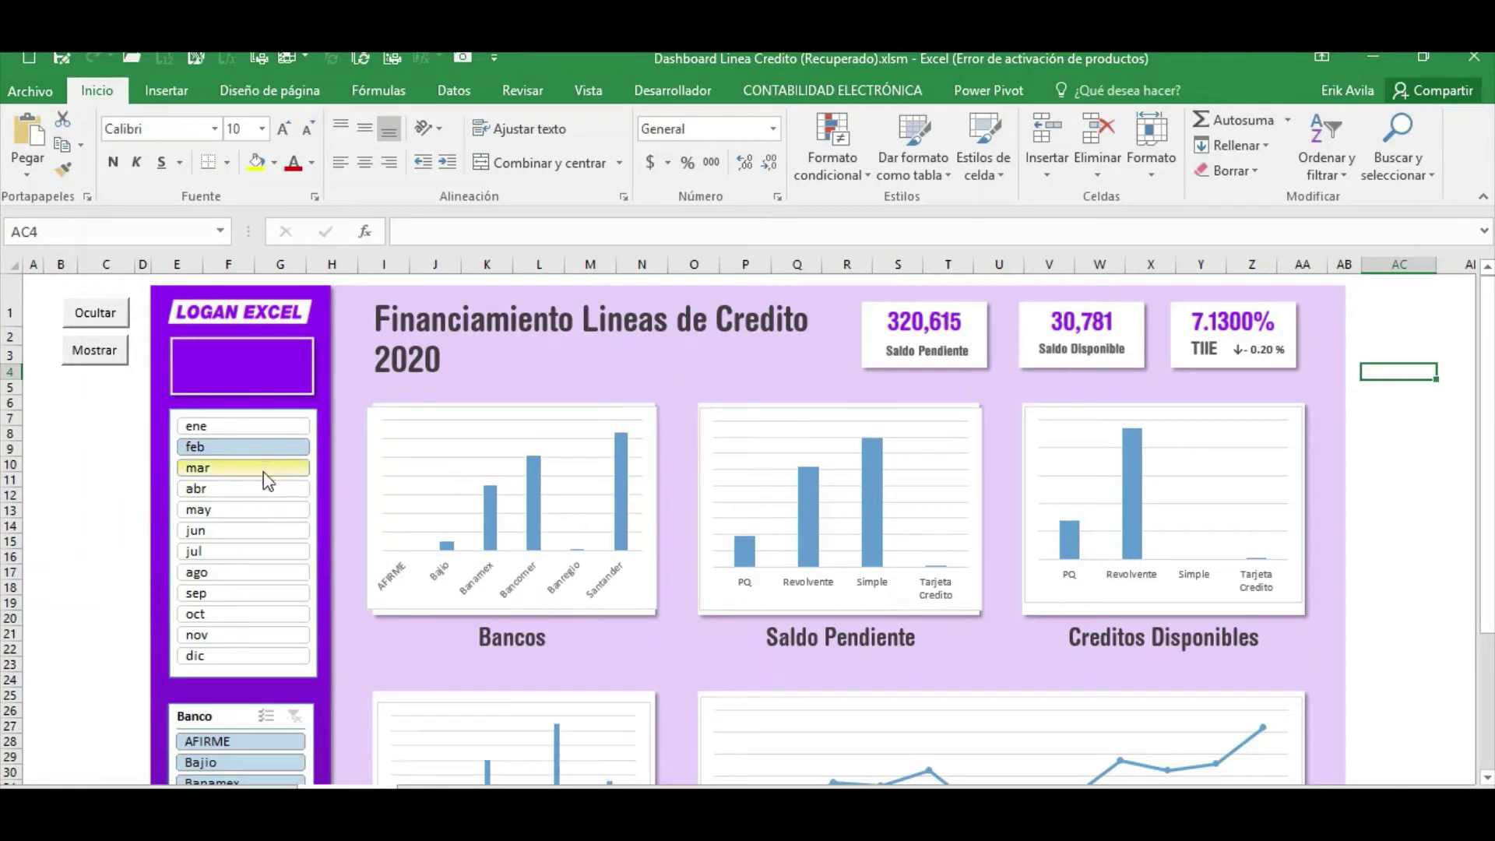
click(267, 471)
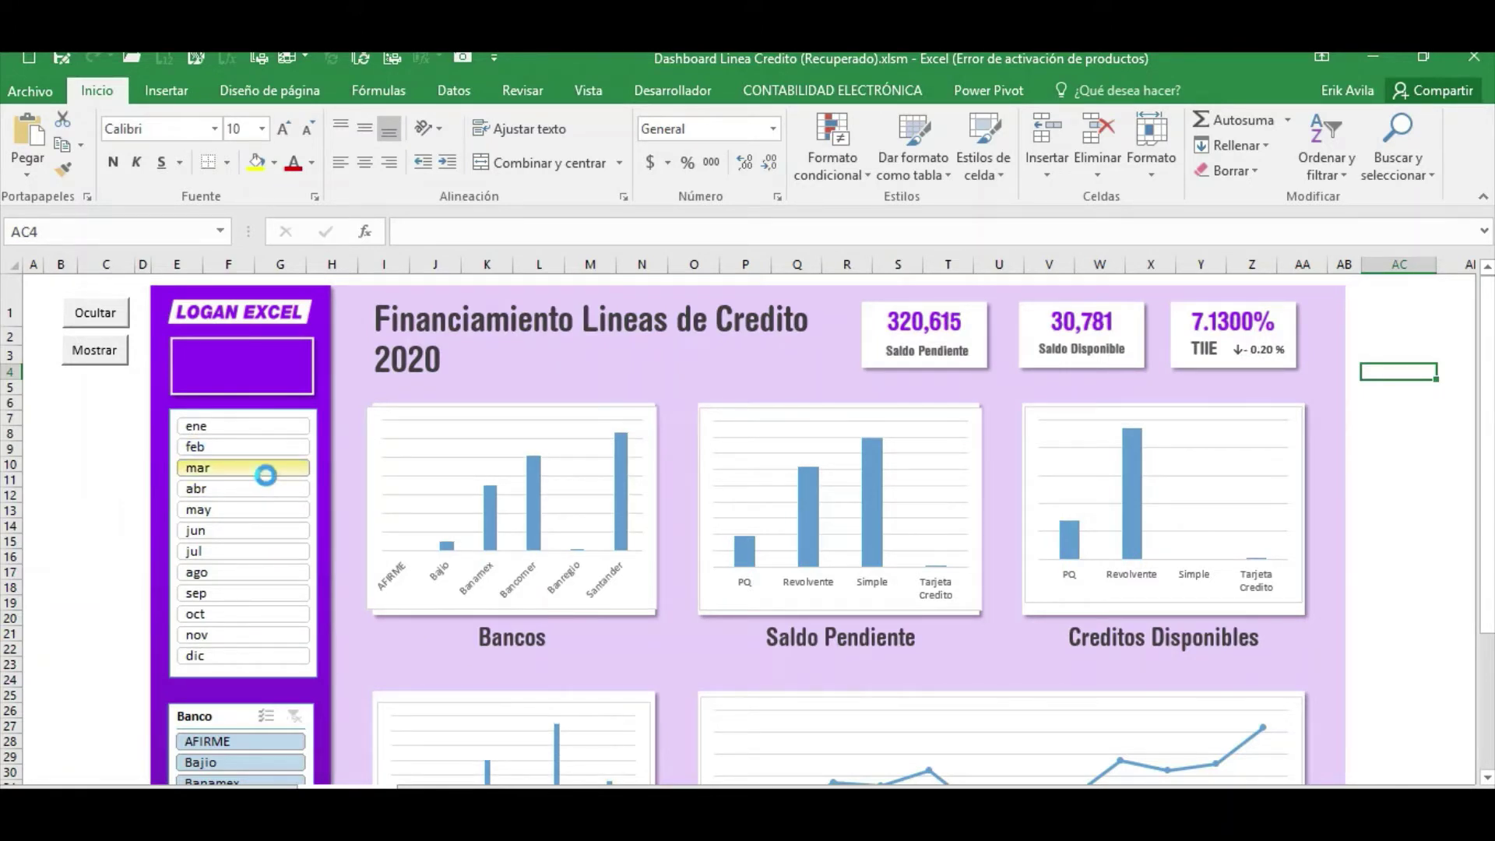
click(291, 508)
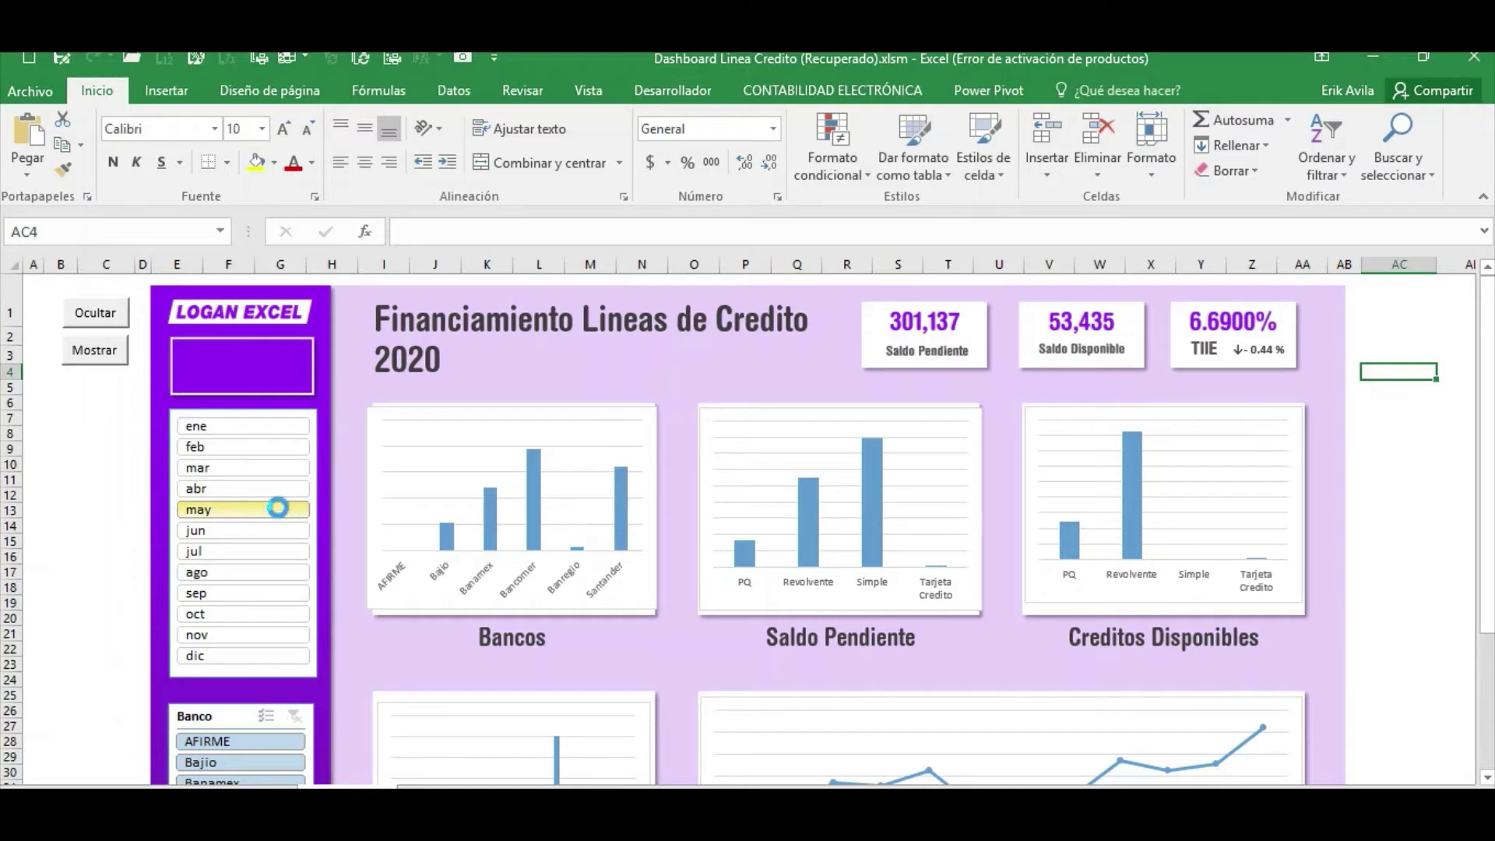
click(265, 426)
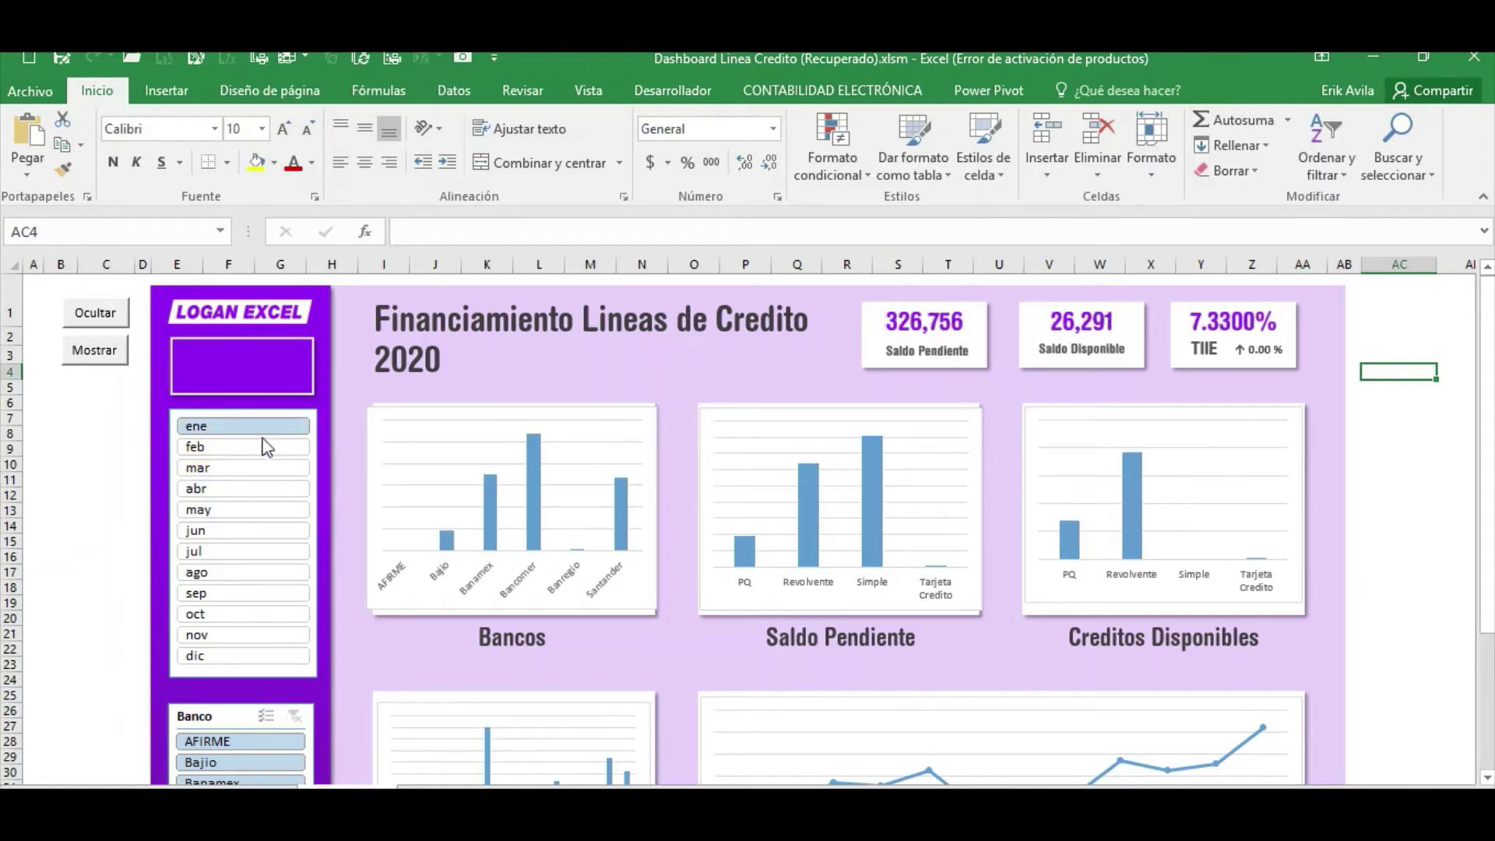
click(267, 445)
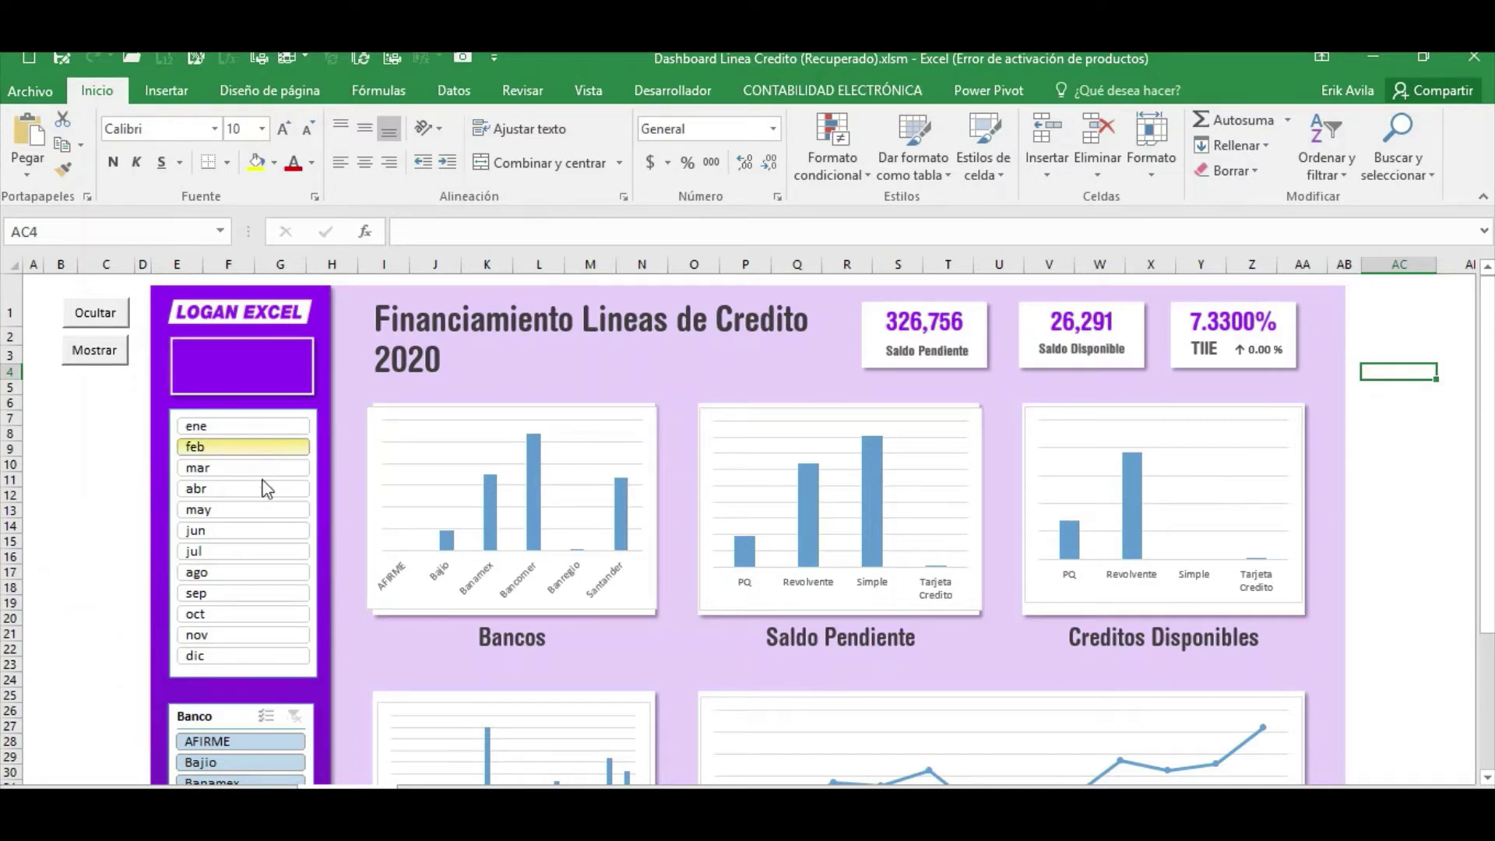
click(258, 505)
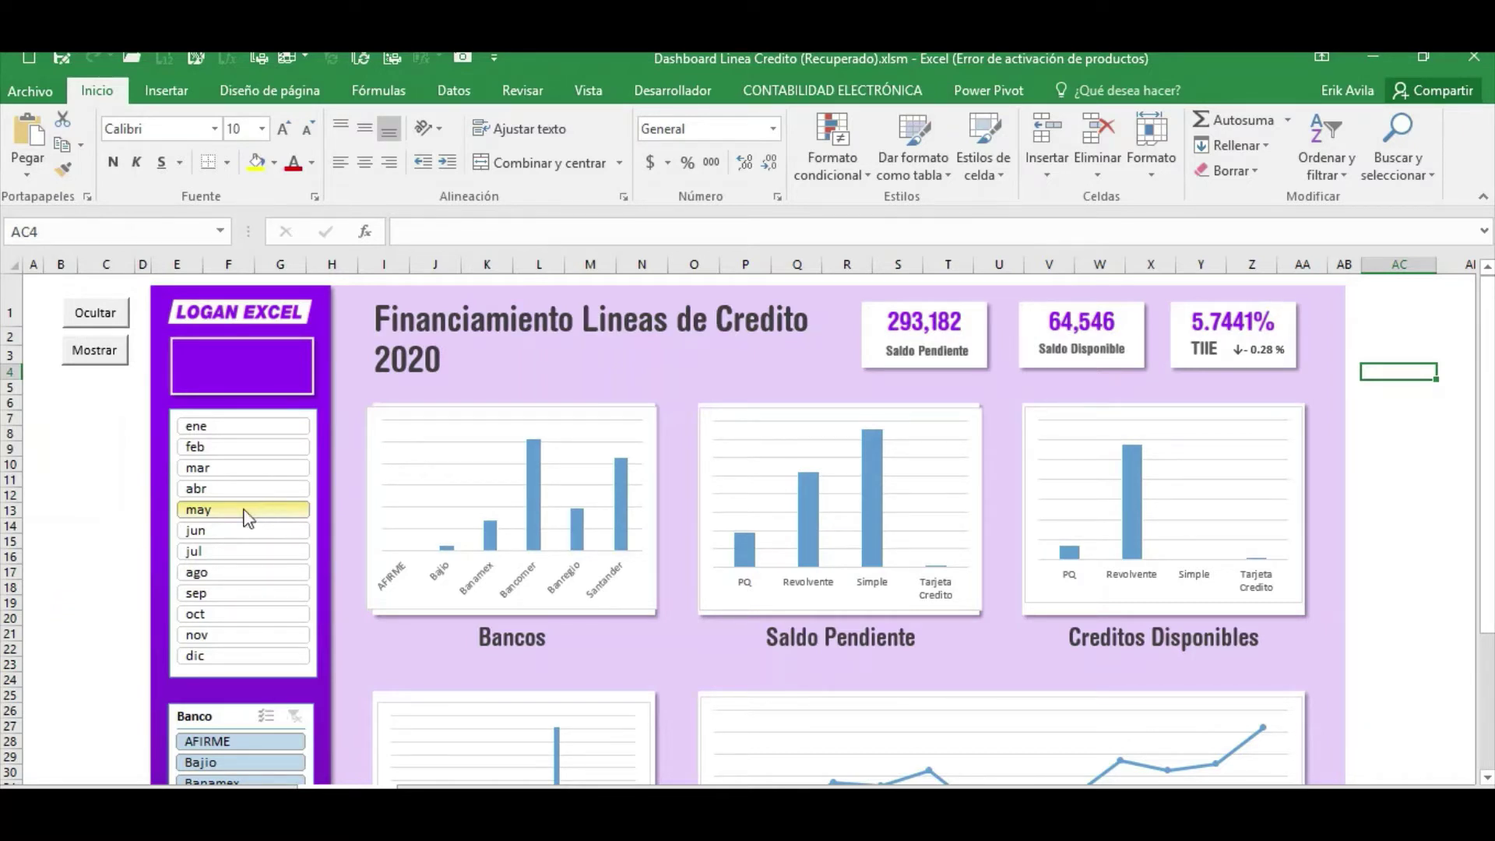
click(227, 530)
click(226, 550)
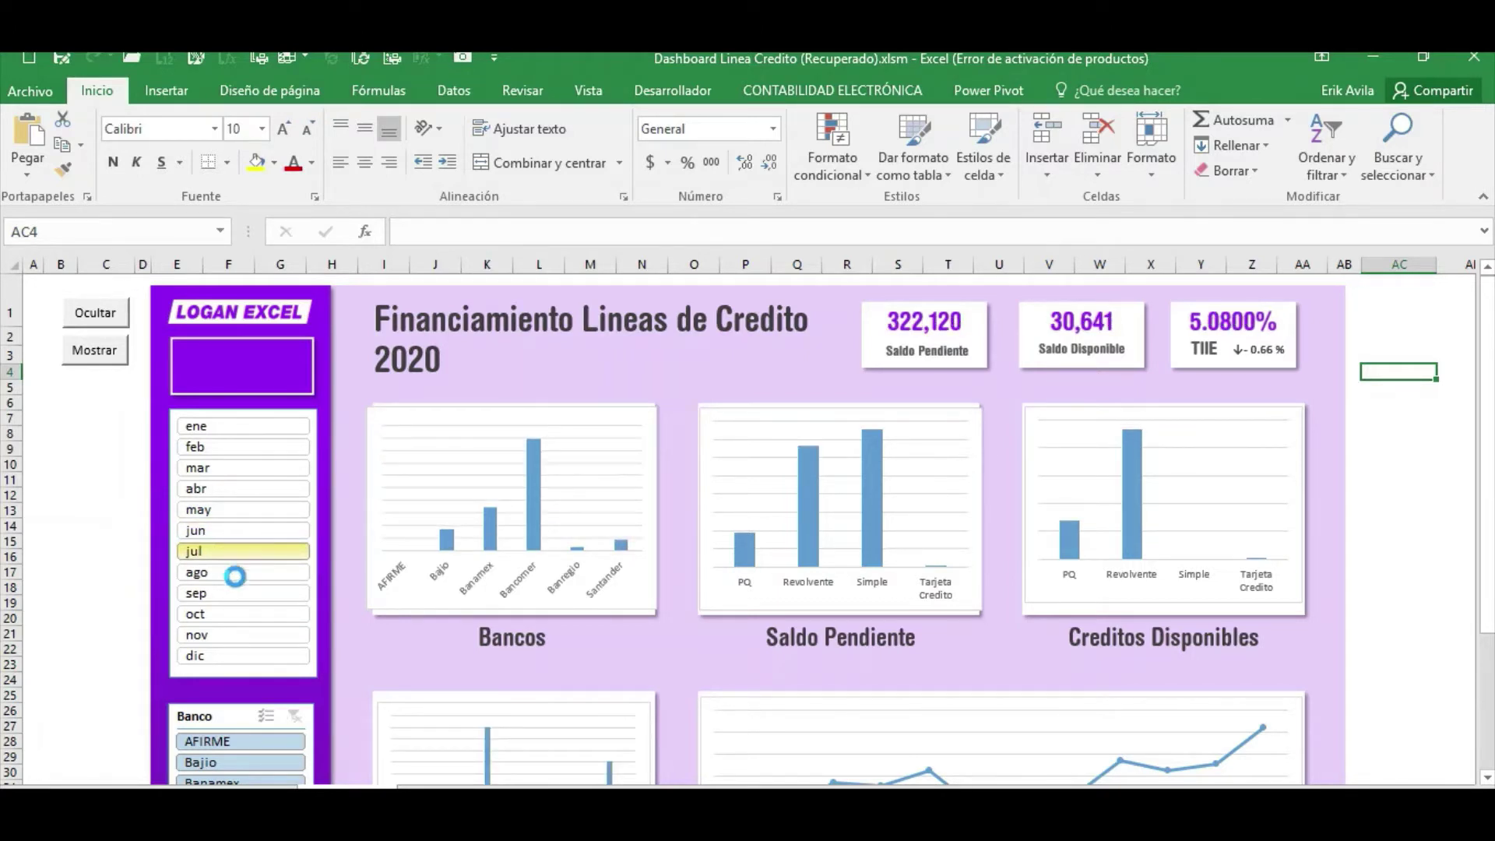
click(235, 574)
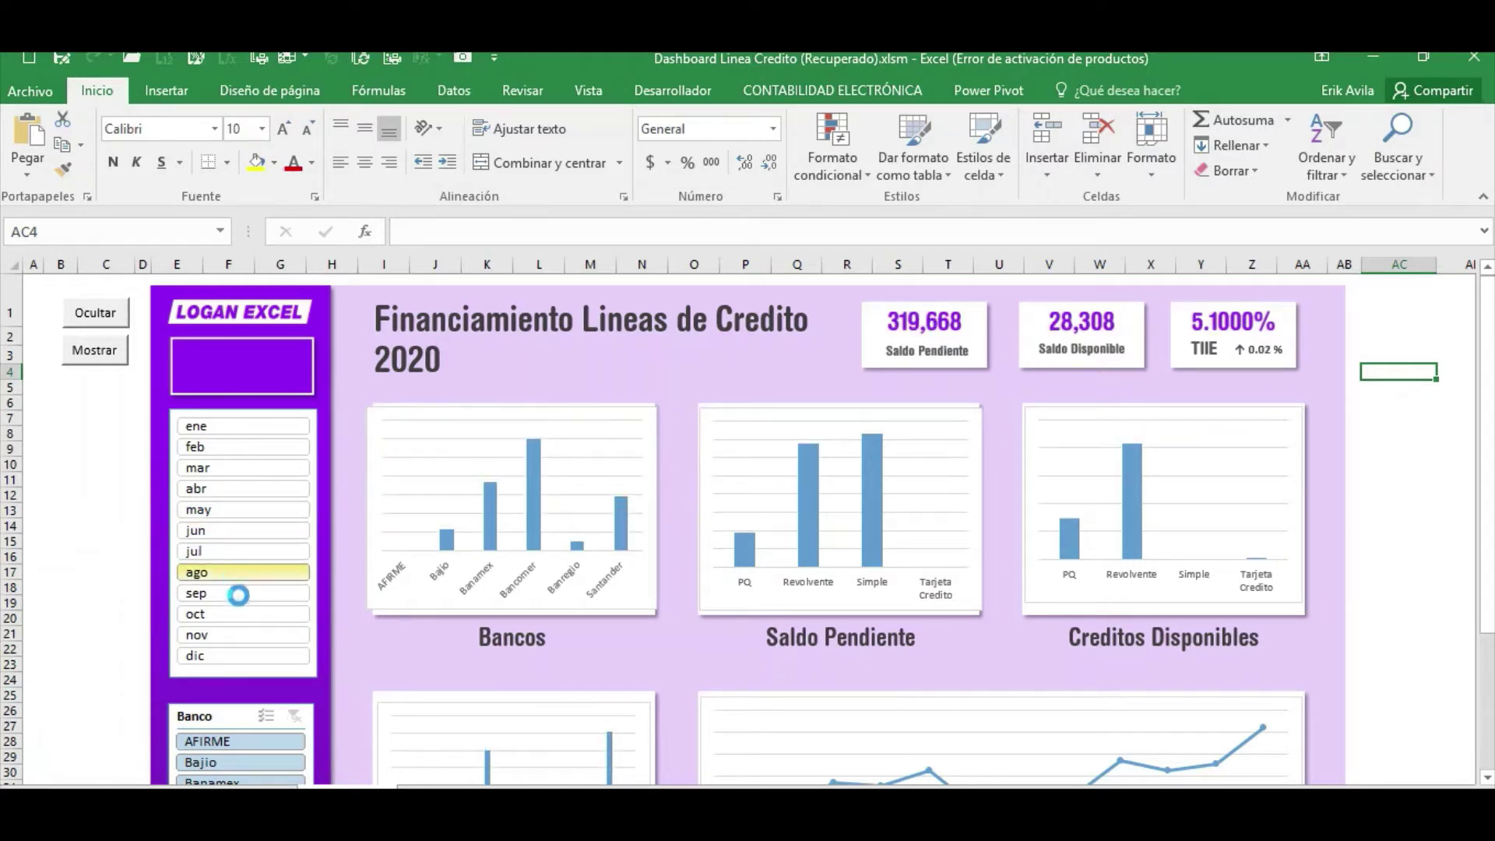
click(238, 595)
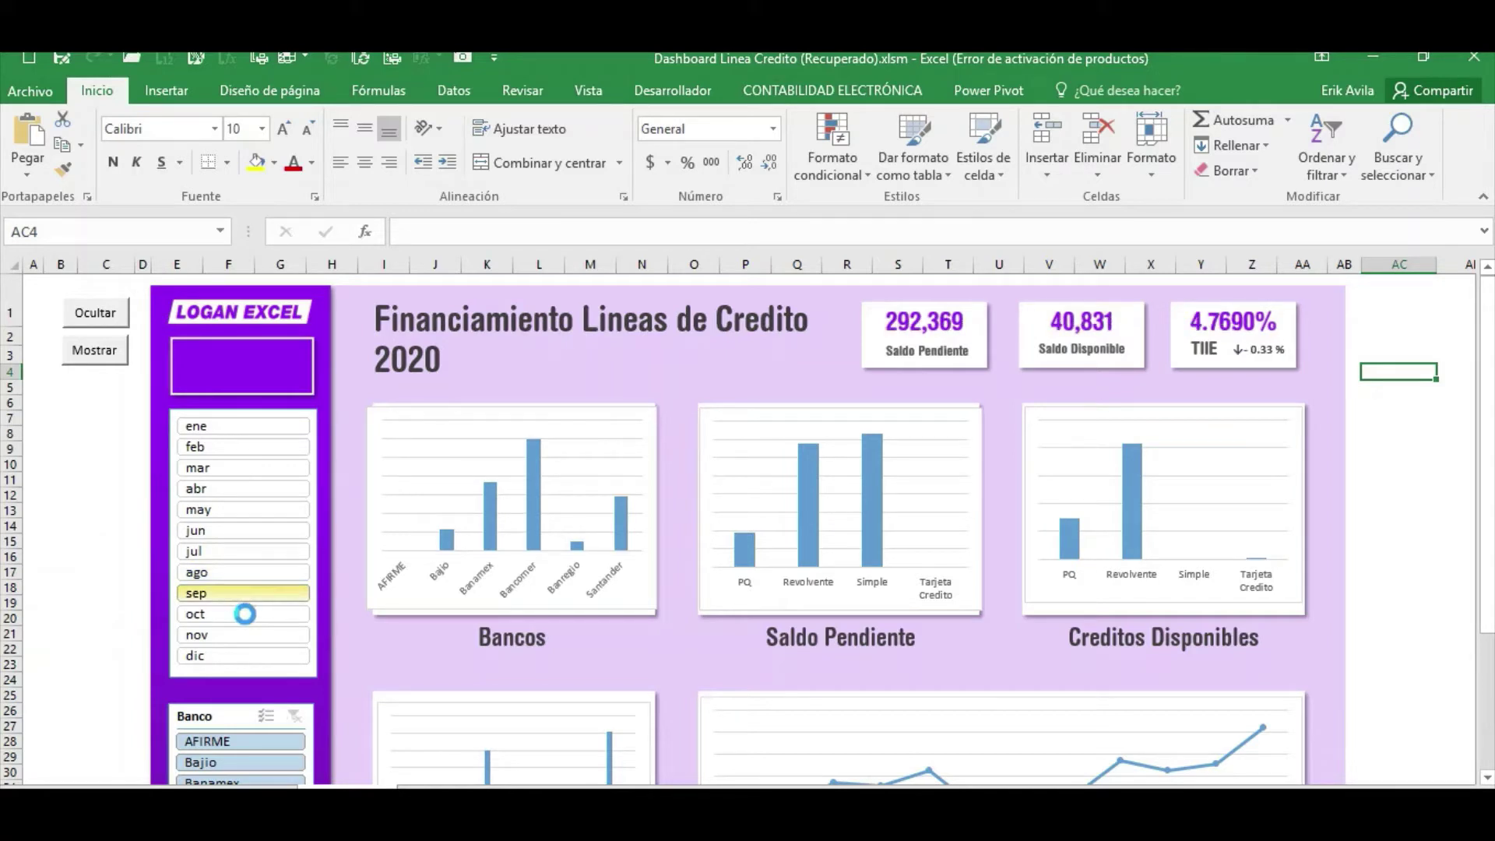
click(244, 614)
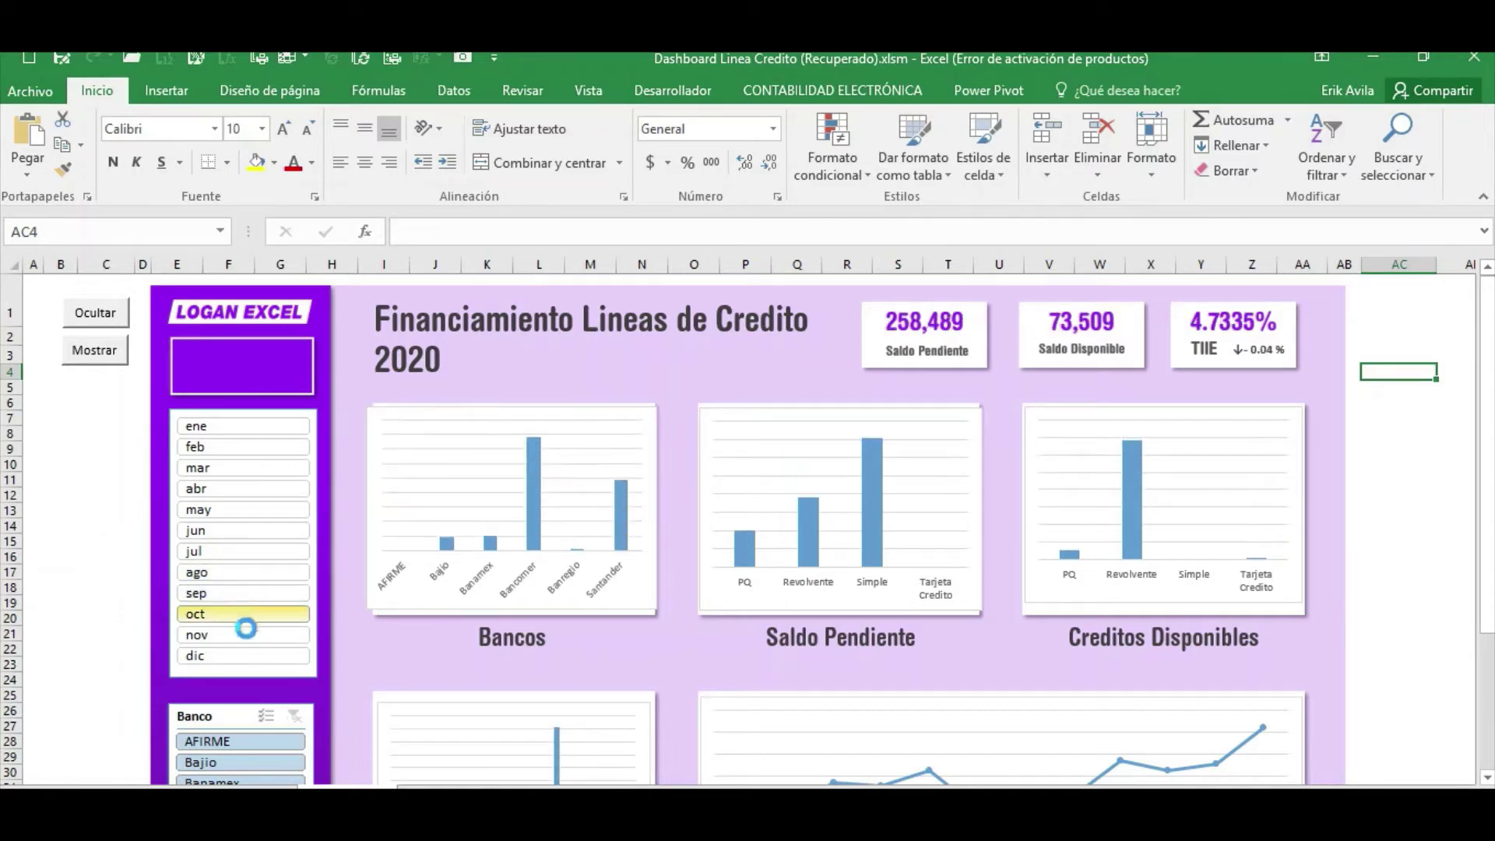
click(246, 634)
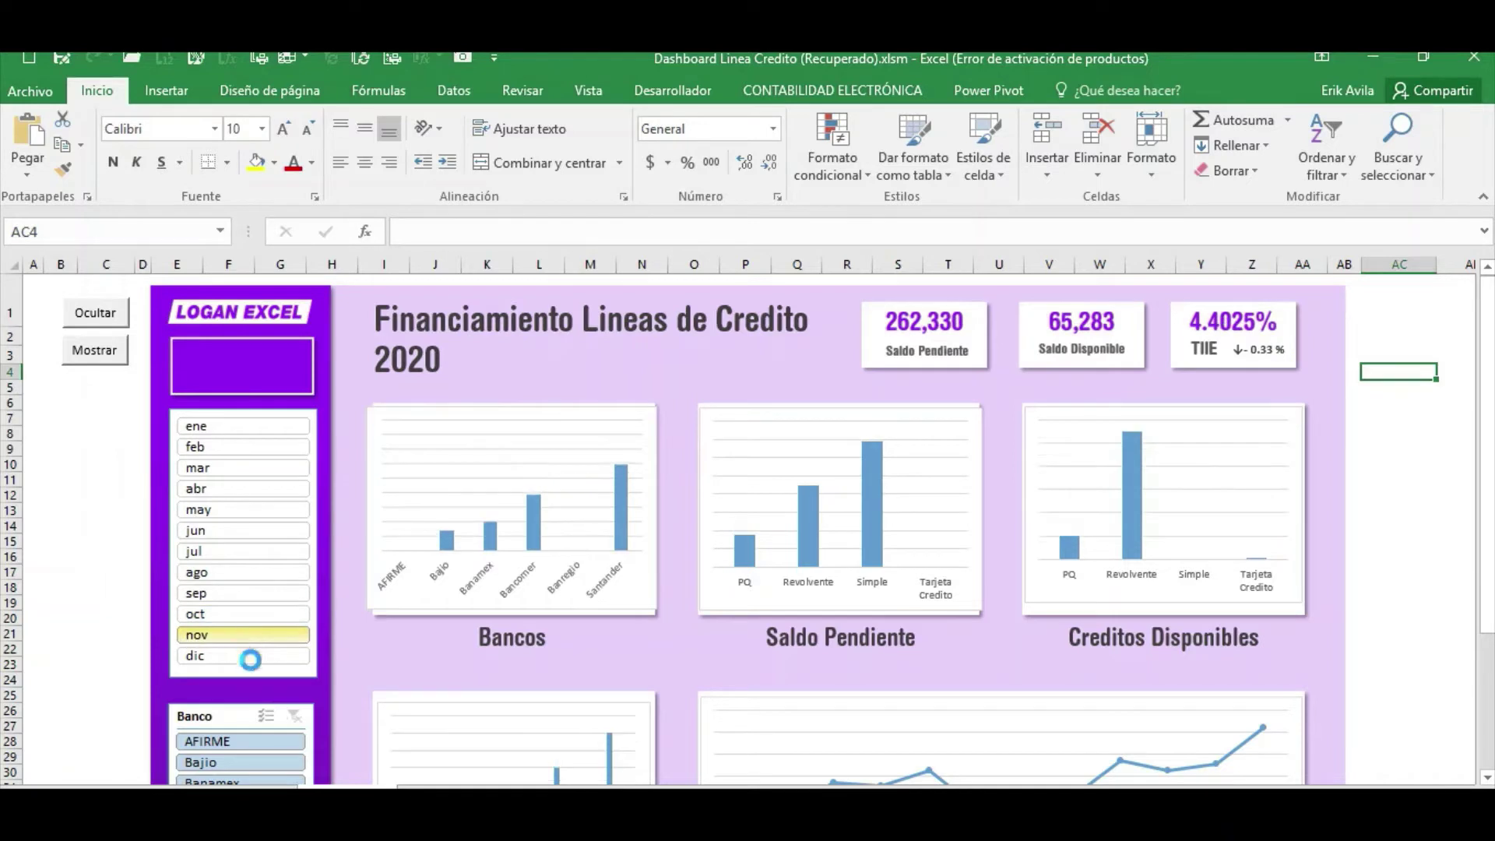
click(246, 657)
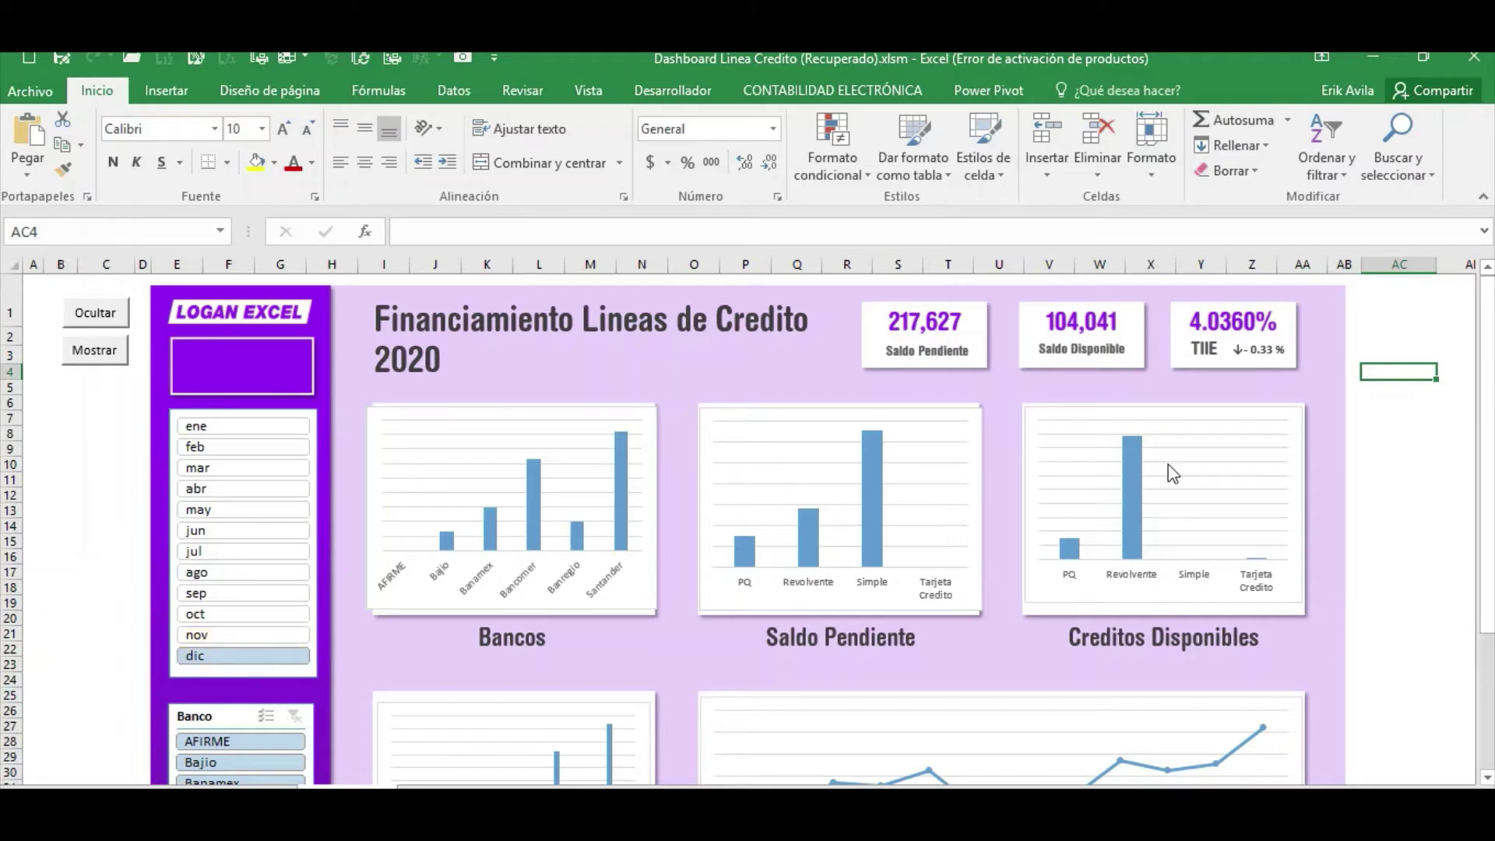
Review the dashboard charts and select the Bancos pivot chart to show Banco and Suma de Disp….
click(94, 465)
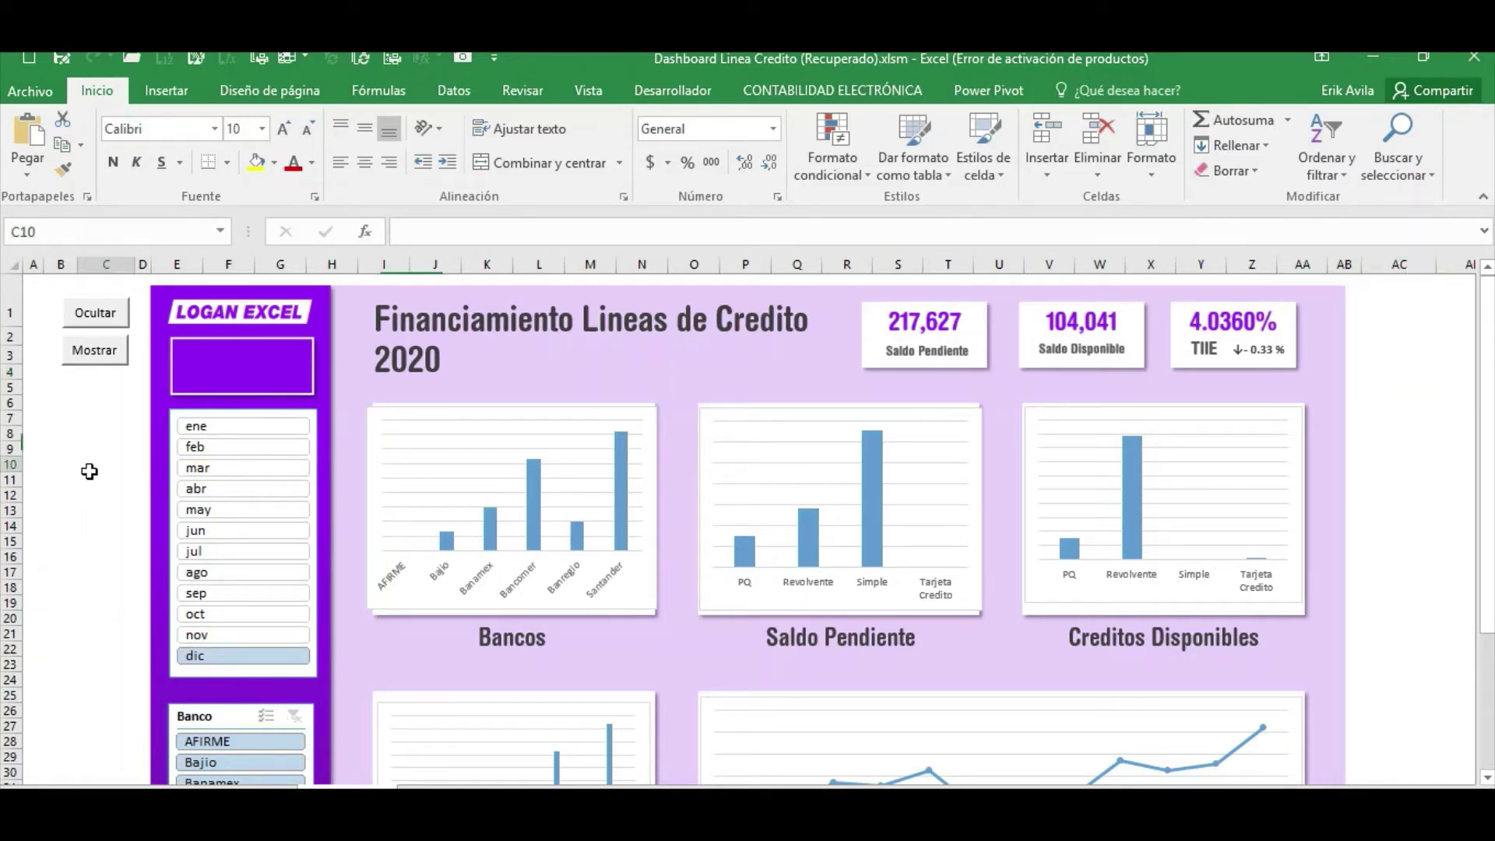
scroll(690, 360, down, 2)
scroll(690, 360, down, 1)
scroll(690, 360, down, 1)
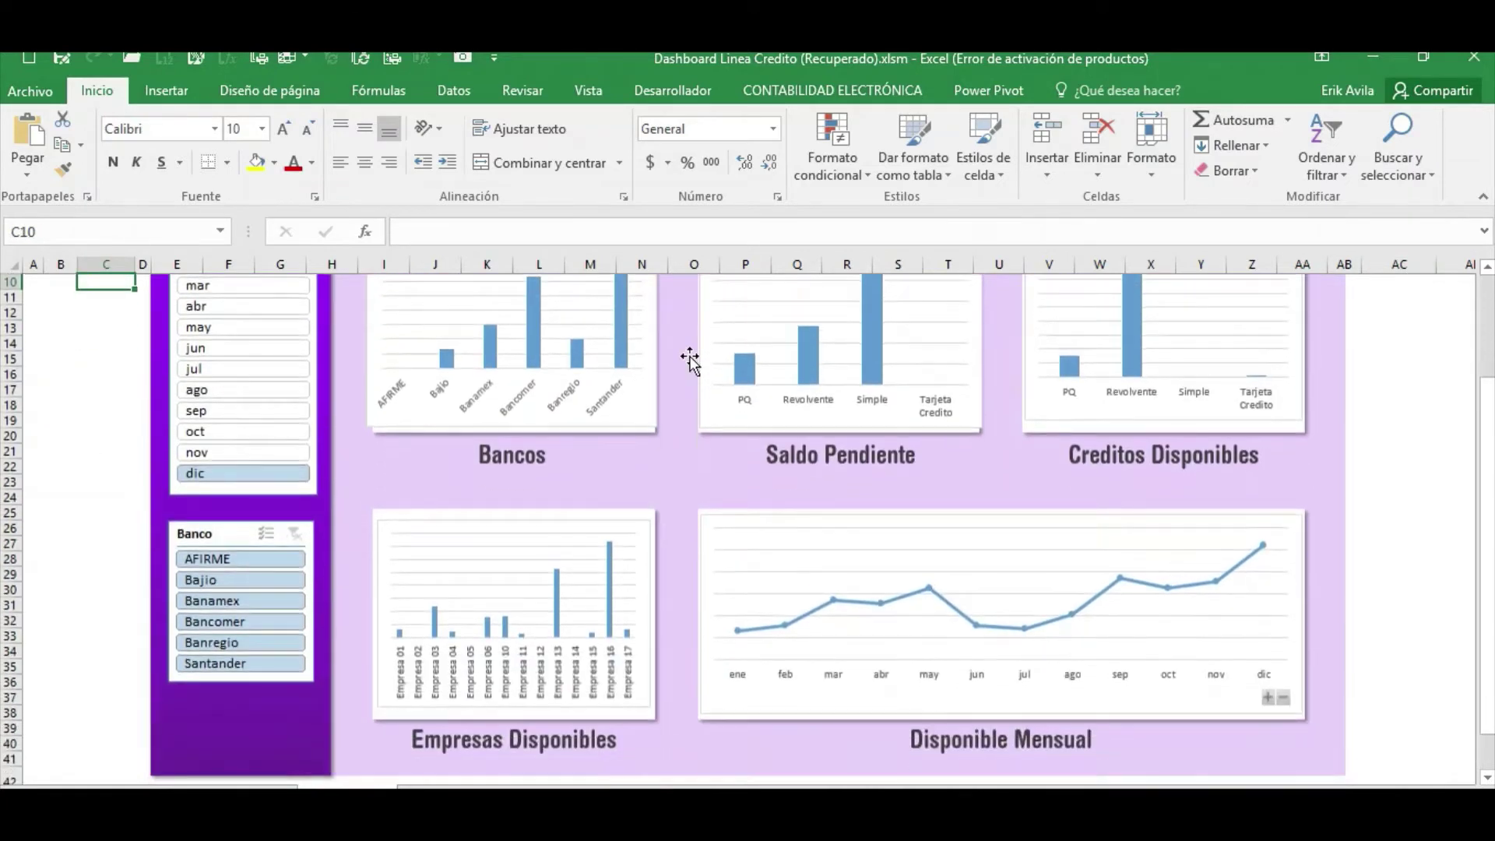
scroll(690, 359, up, 4)
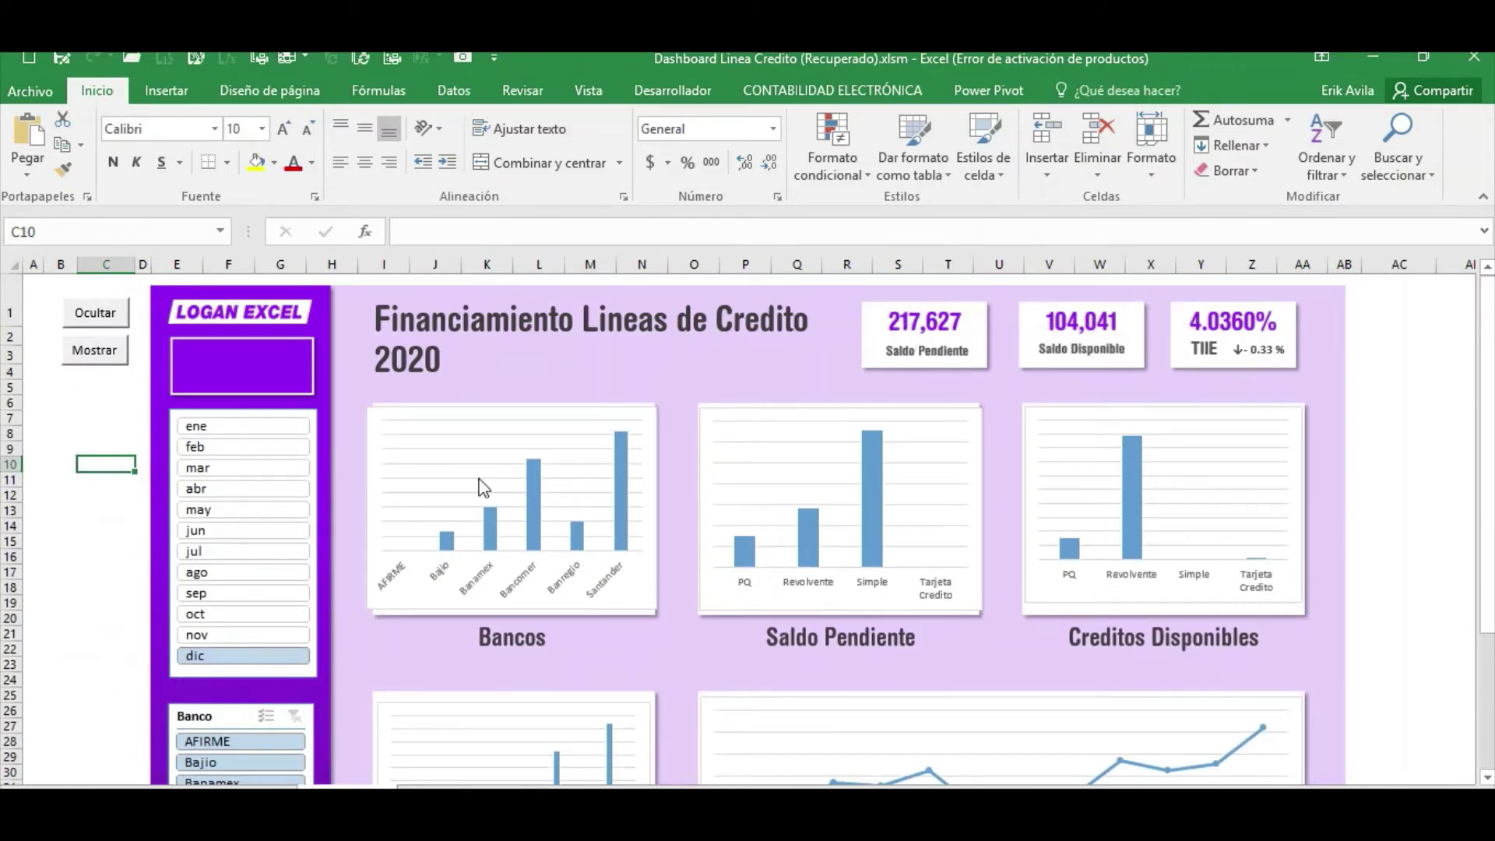
click(125, 434)
scroll(133, 444, down, 1)
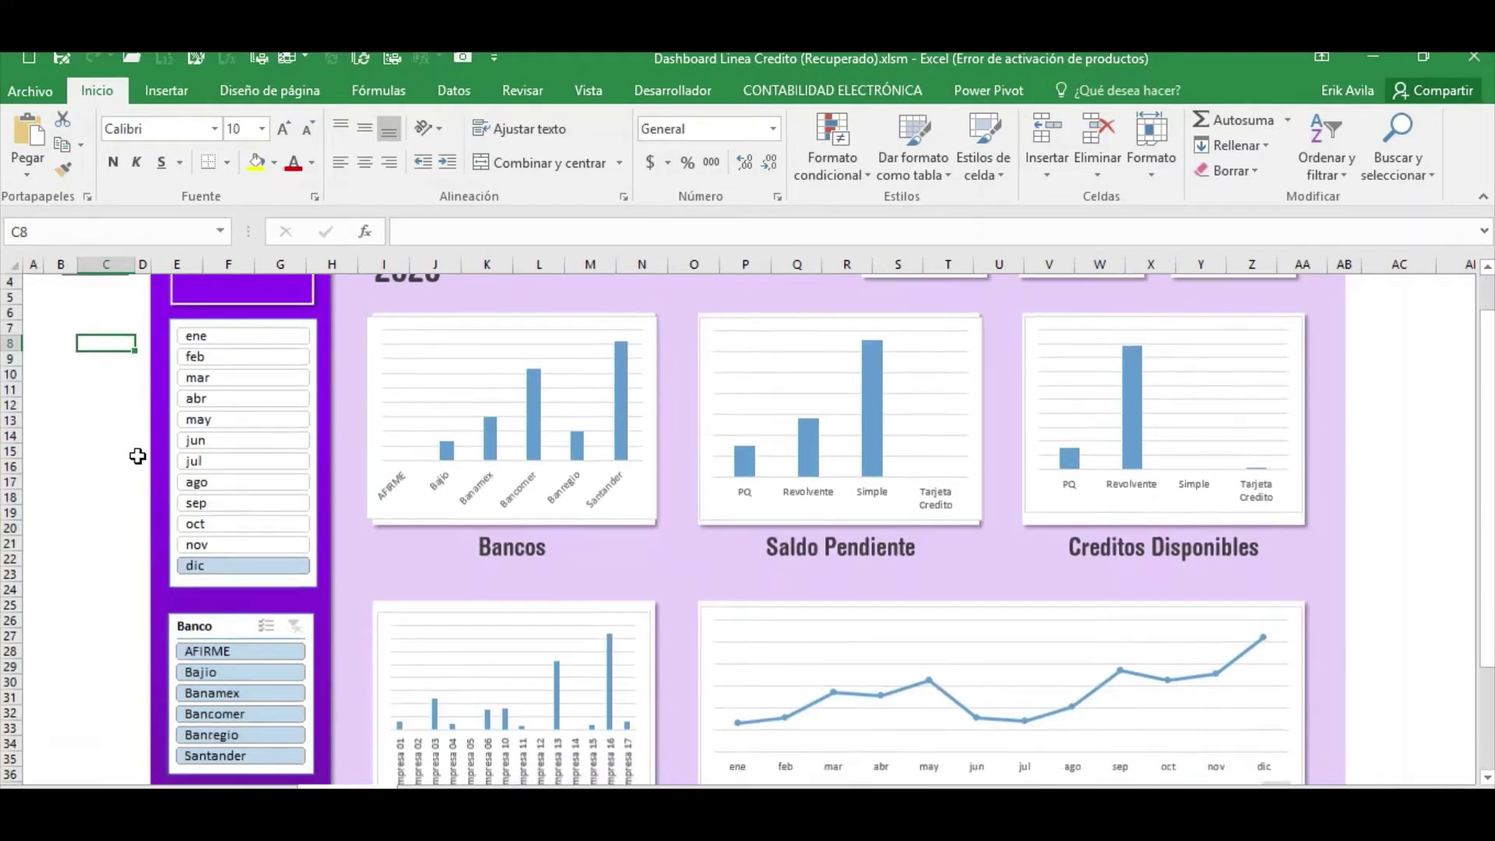
scroll(133, 444, up, 1)
scroll(137, 456, down, 3)
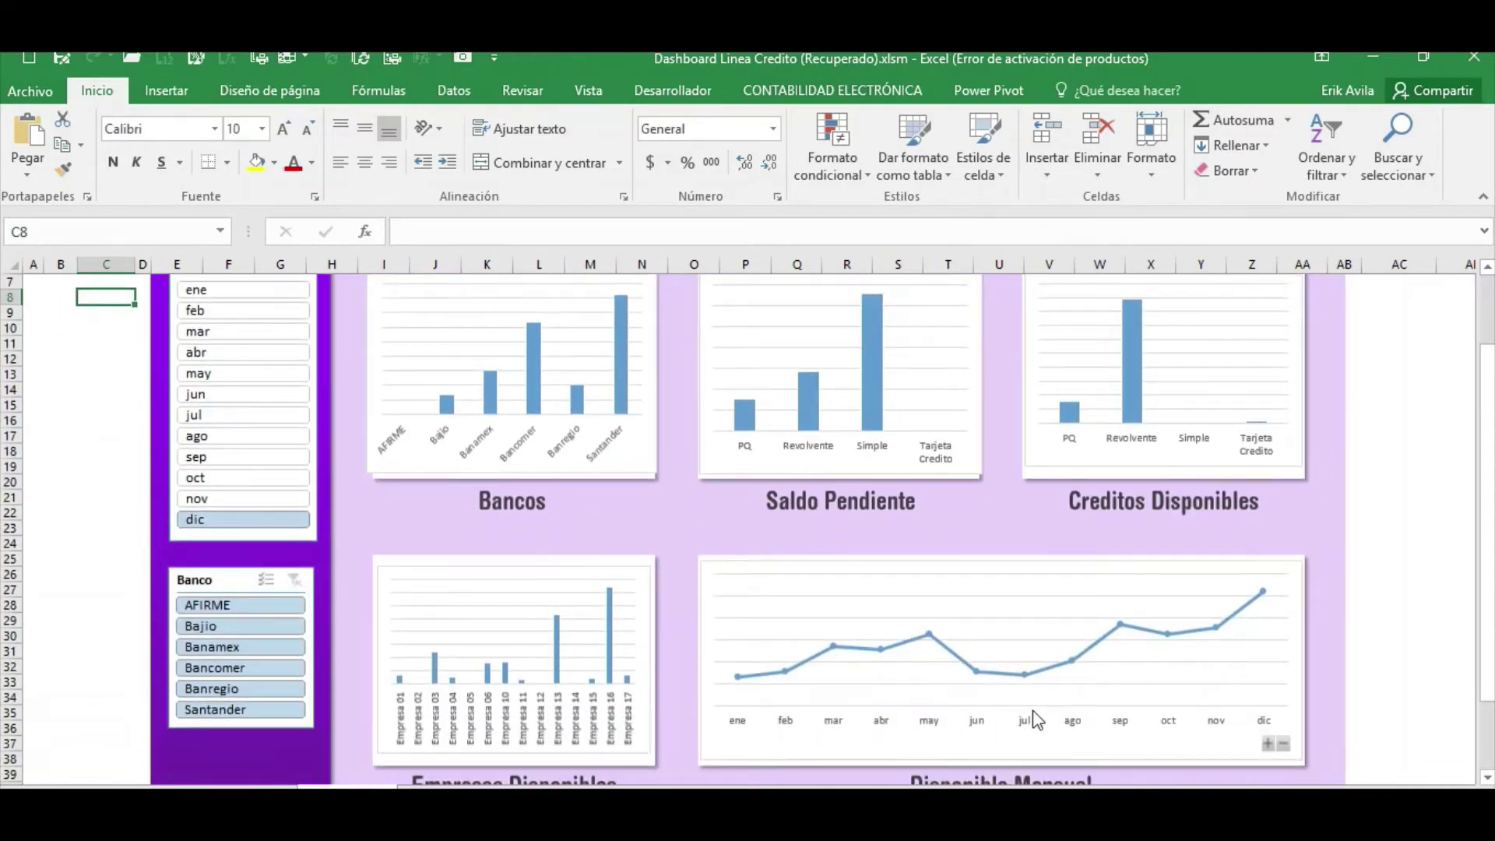
scroll(109, 510, up, 3)
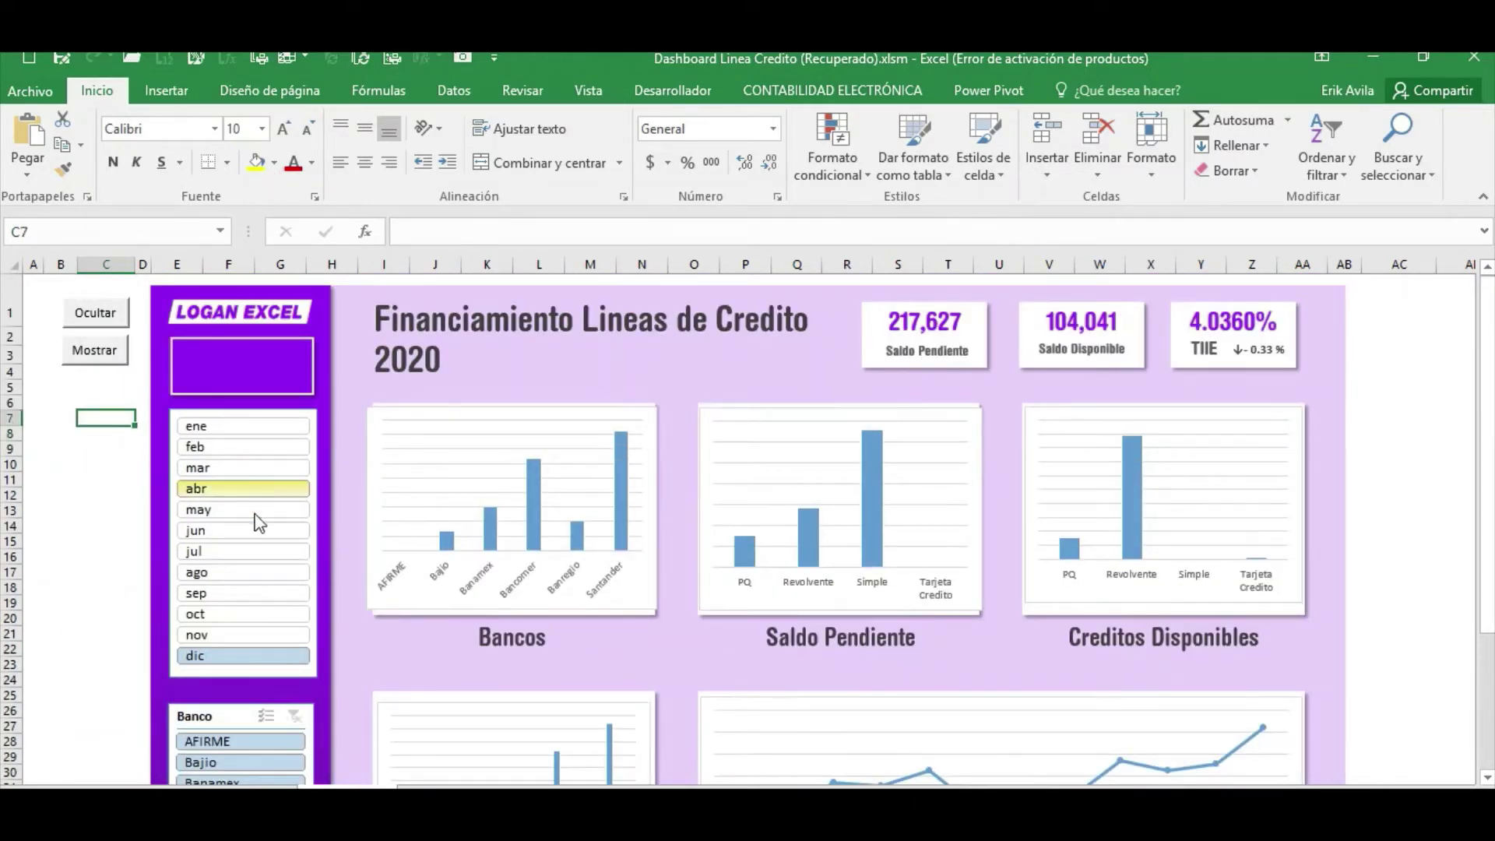
click(103, 526)
click(517, 426)
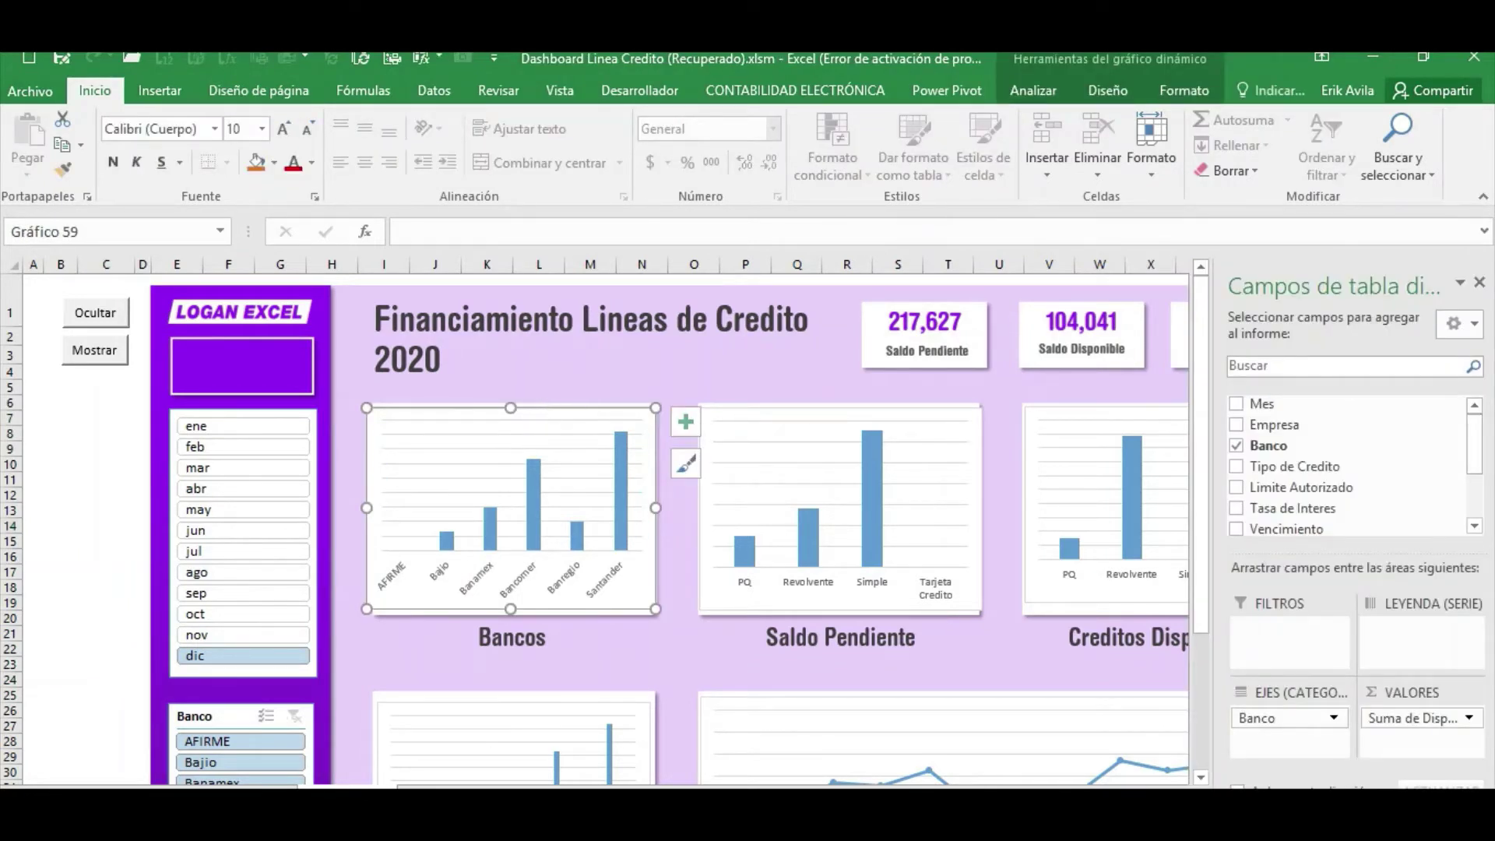
Resize the Bancos chart to 6 cm tall and 8 cm wide.
click(1481, 283)
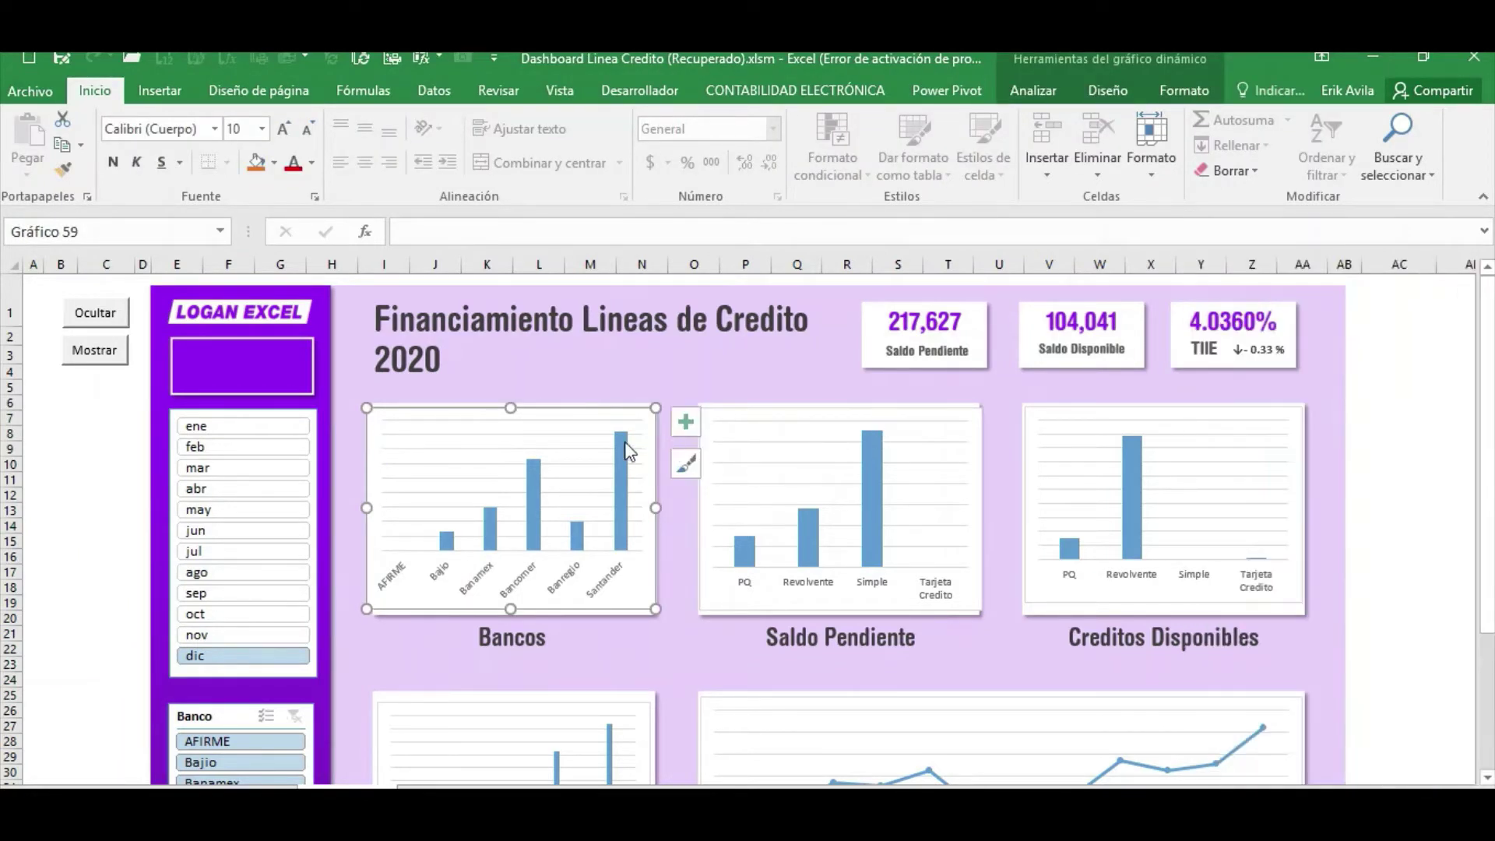
click(1206, 84)
click(1384, 124)
click(1384, 124)
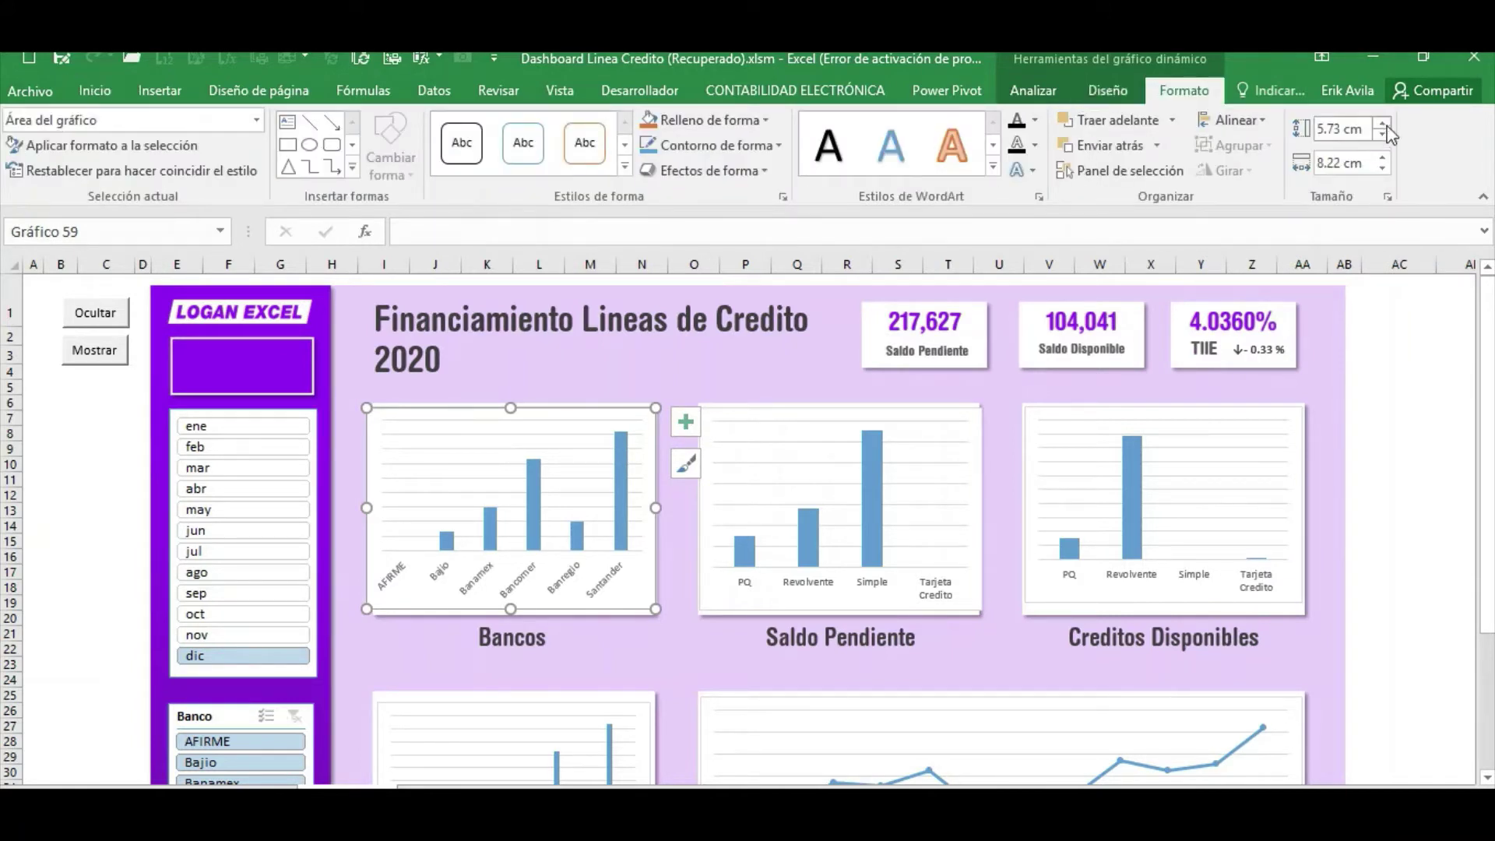
click(1383, 124)
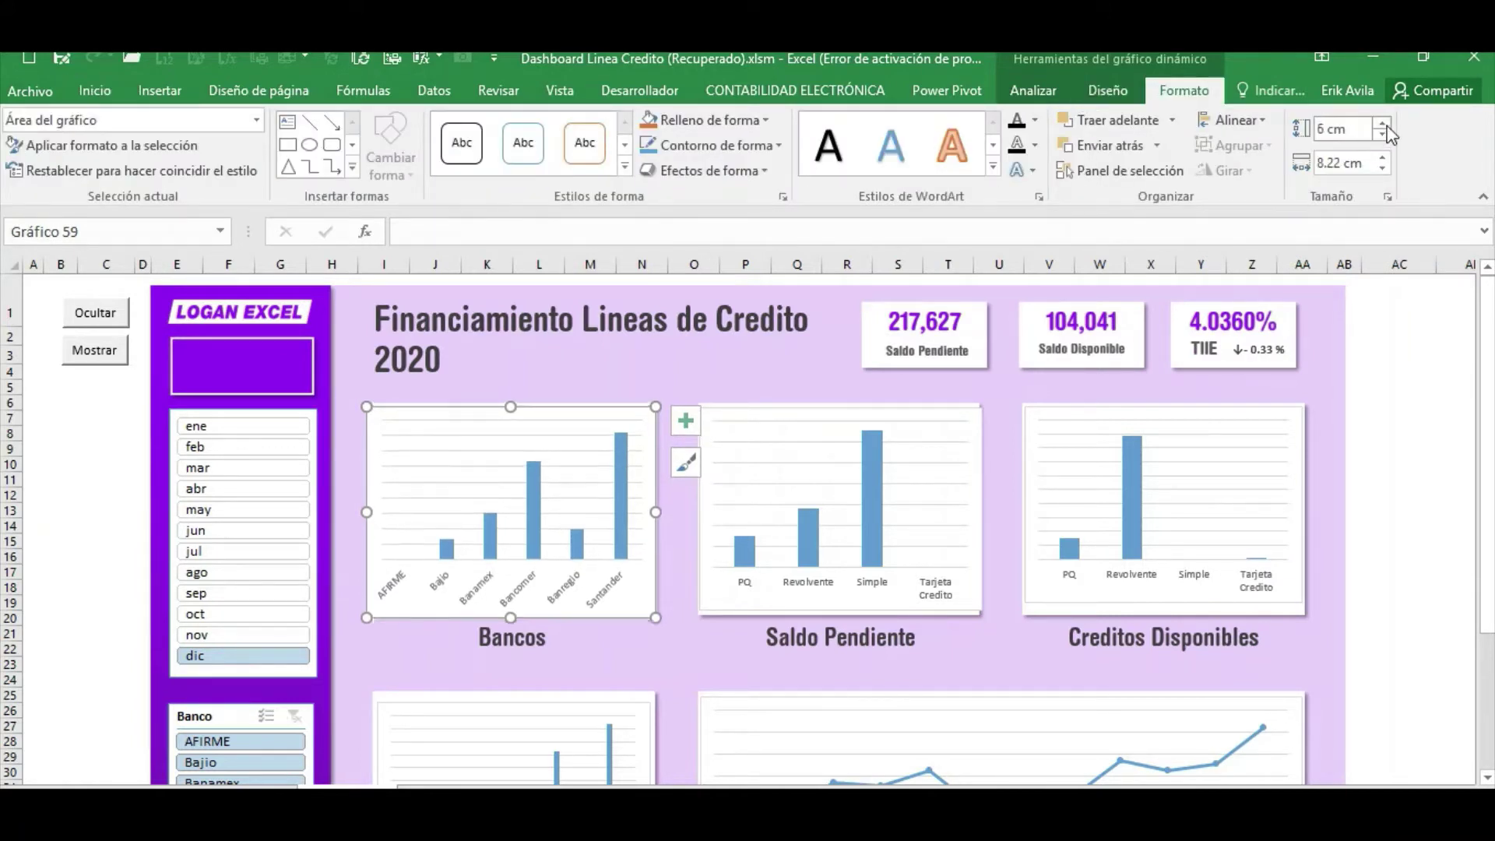
click(1384, 169)
click(1384, 168)
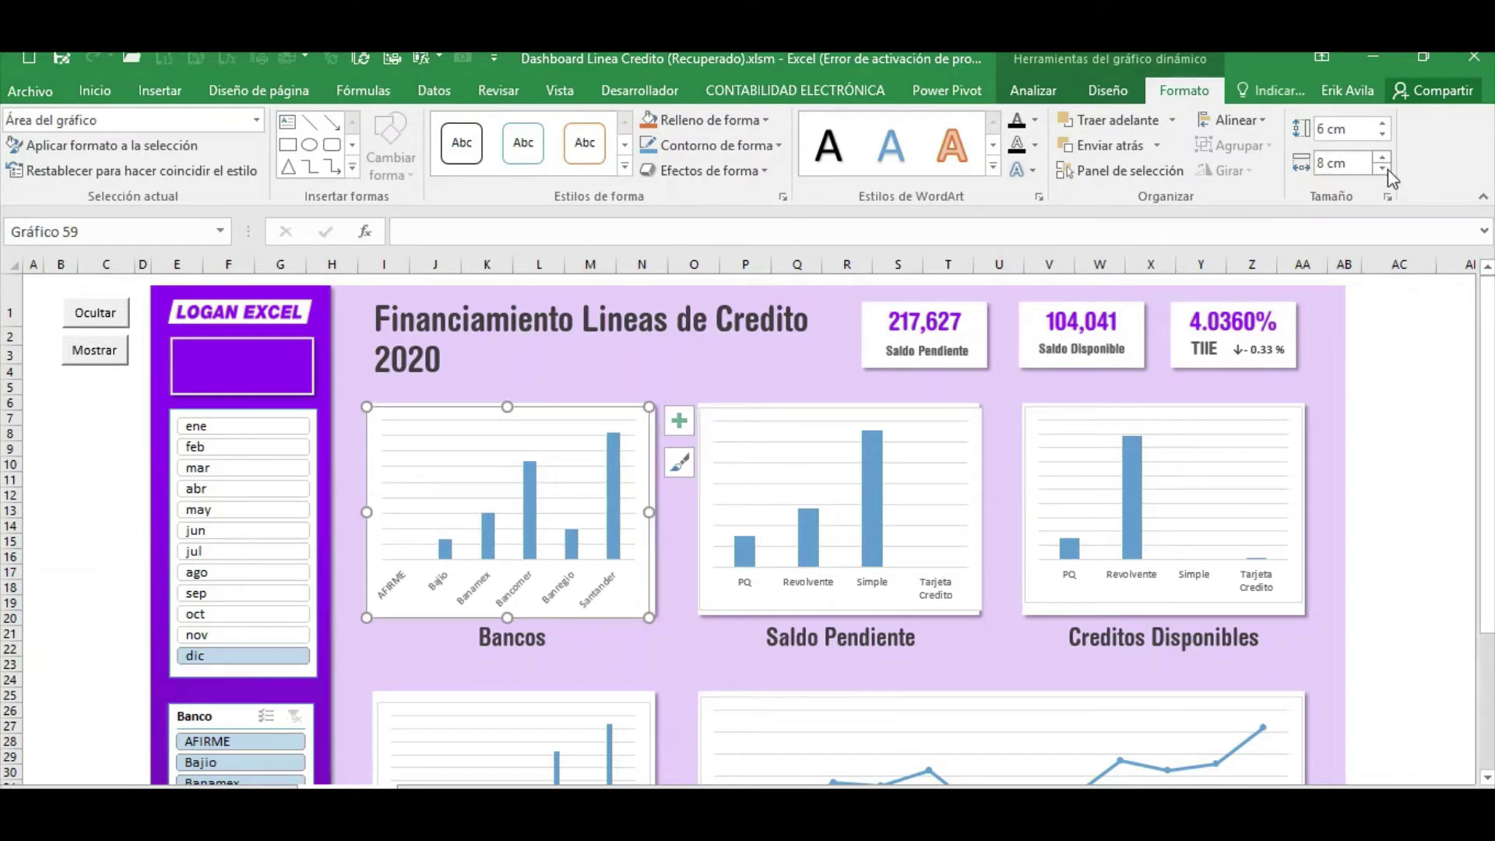
Raise the Saldo Pendiente chart's height to 6 cm.
click(908, 411)
click(1383, 124)
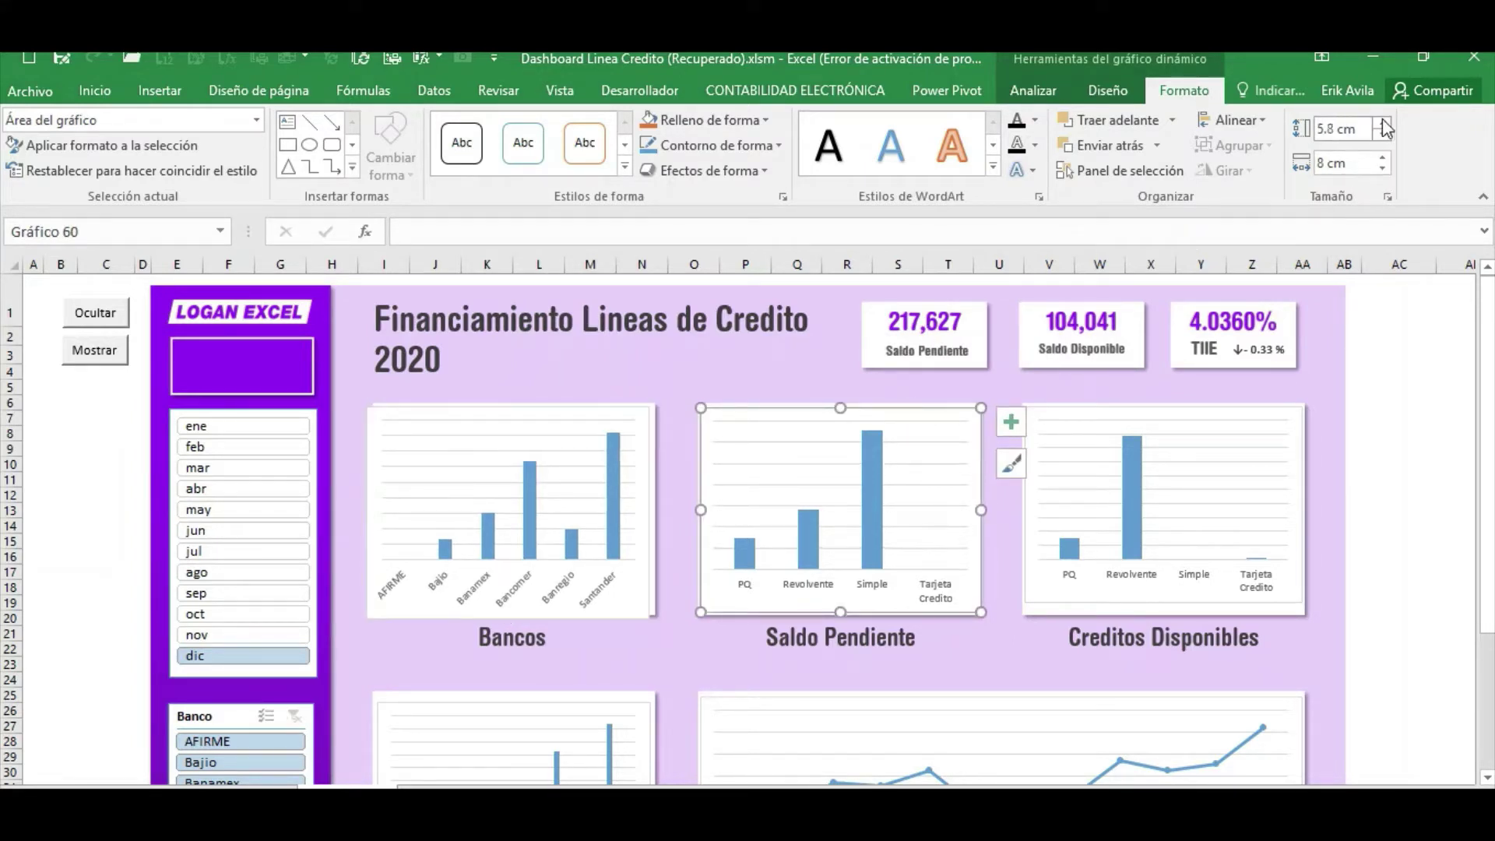
click(1384, 124)
click(1384, 124)
Resize the Creditos Disponibles chart to 6 cm tall and 8 cm wide.
click(1194, 457)
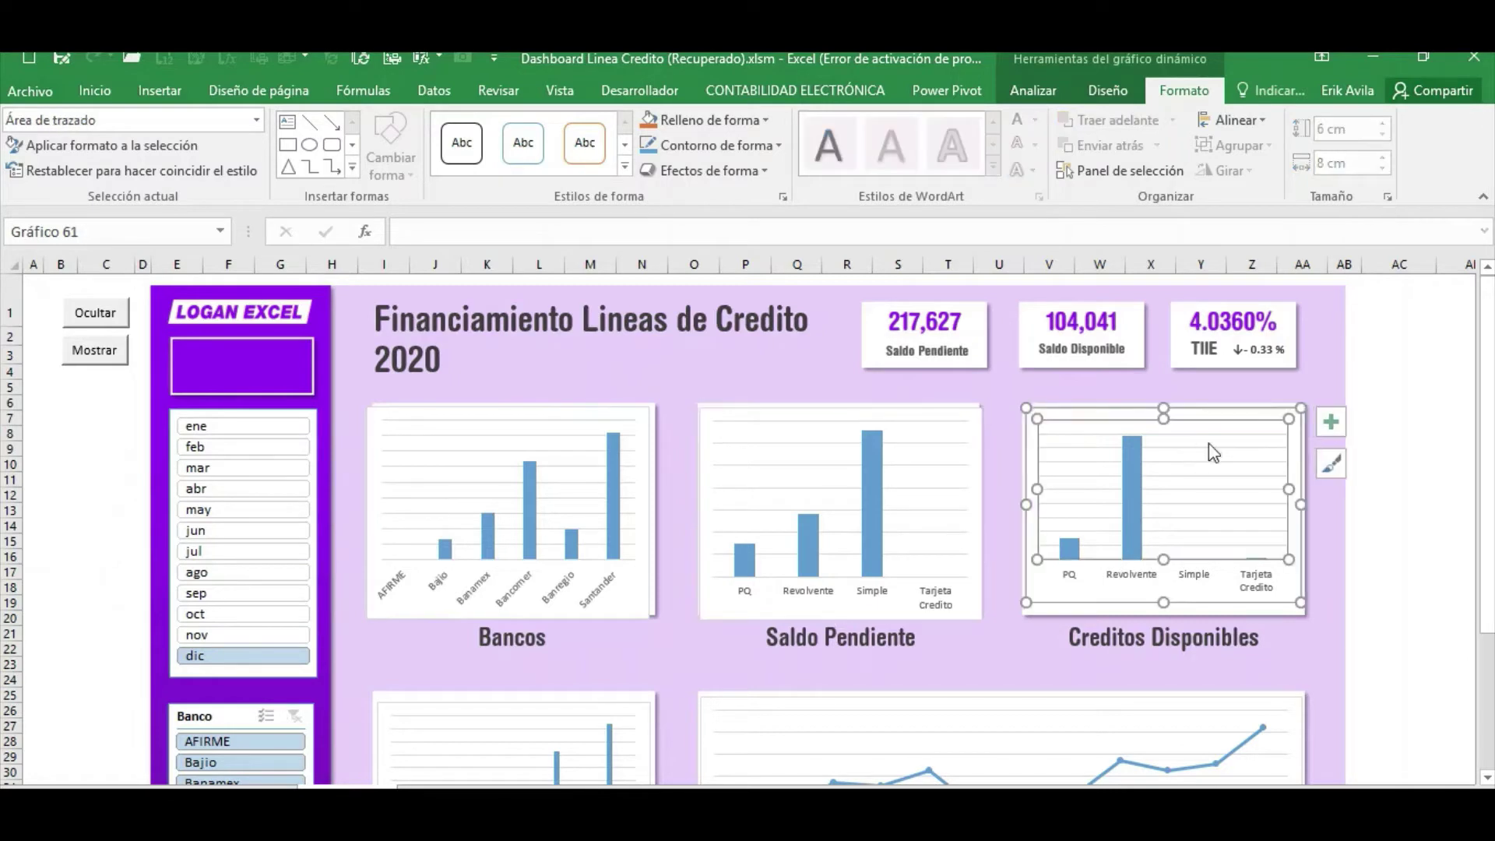
click(1291, 409)
click(1291, 409)
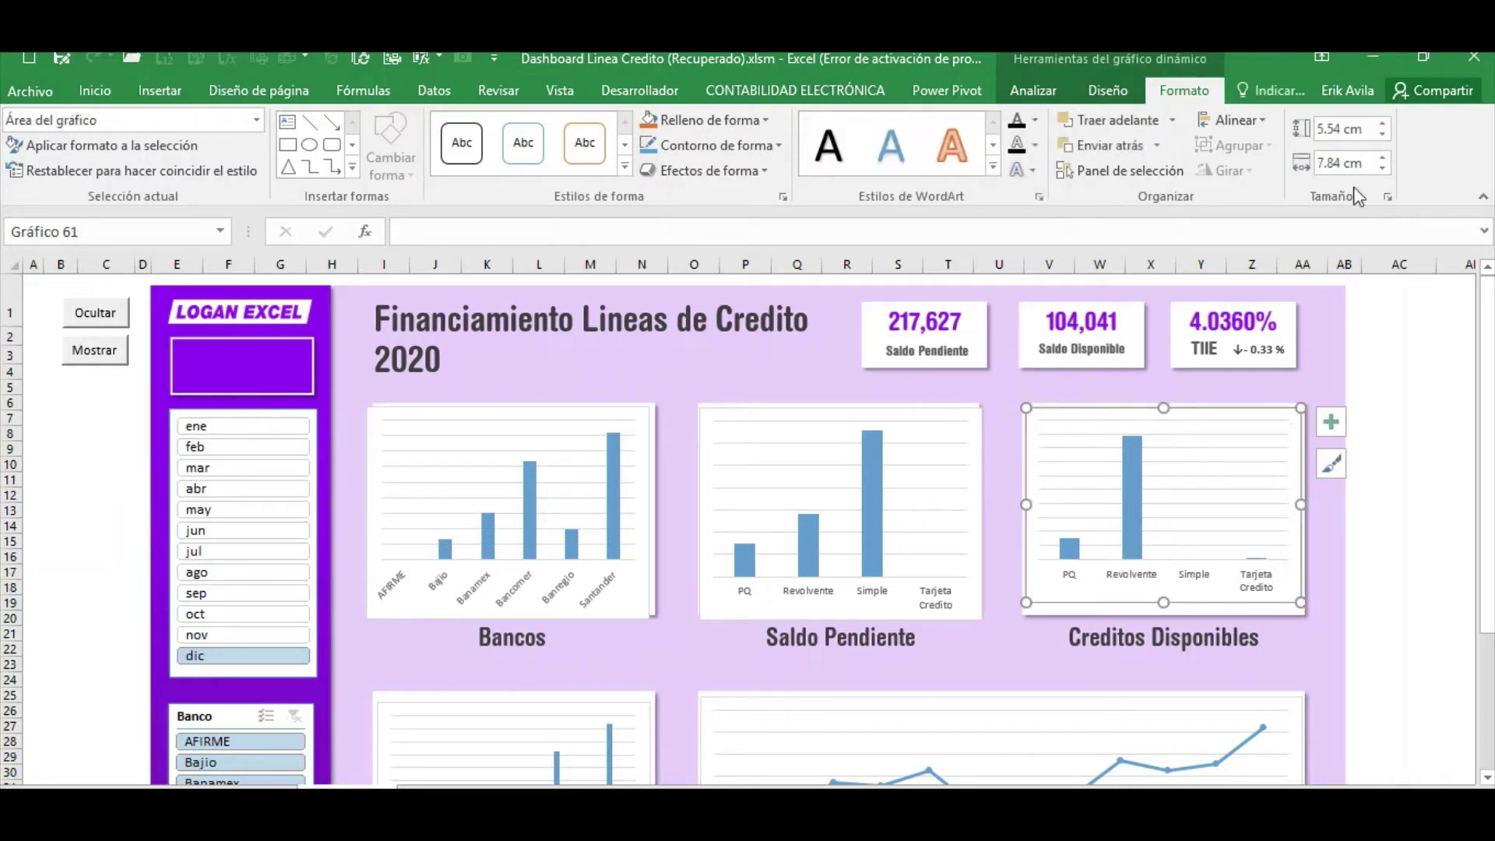
click(1384, 125)
click(1383, 125)
click(1384, 124)
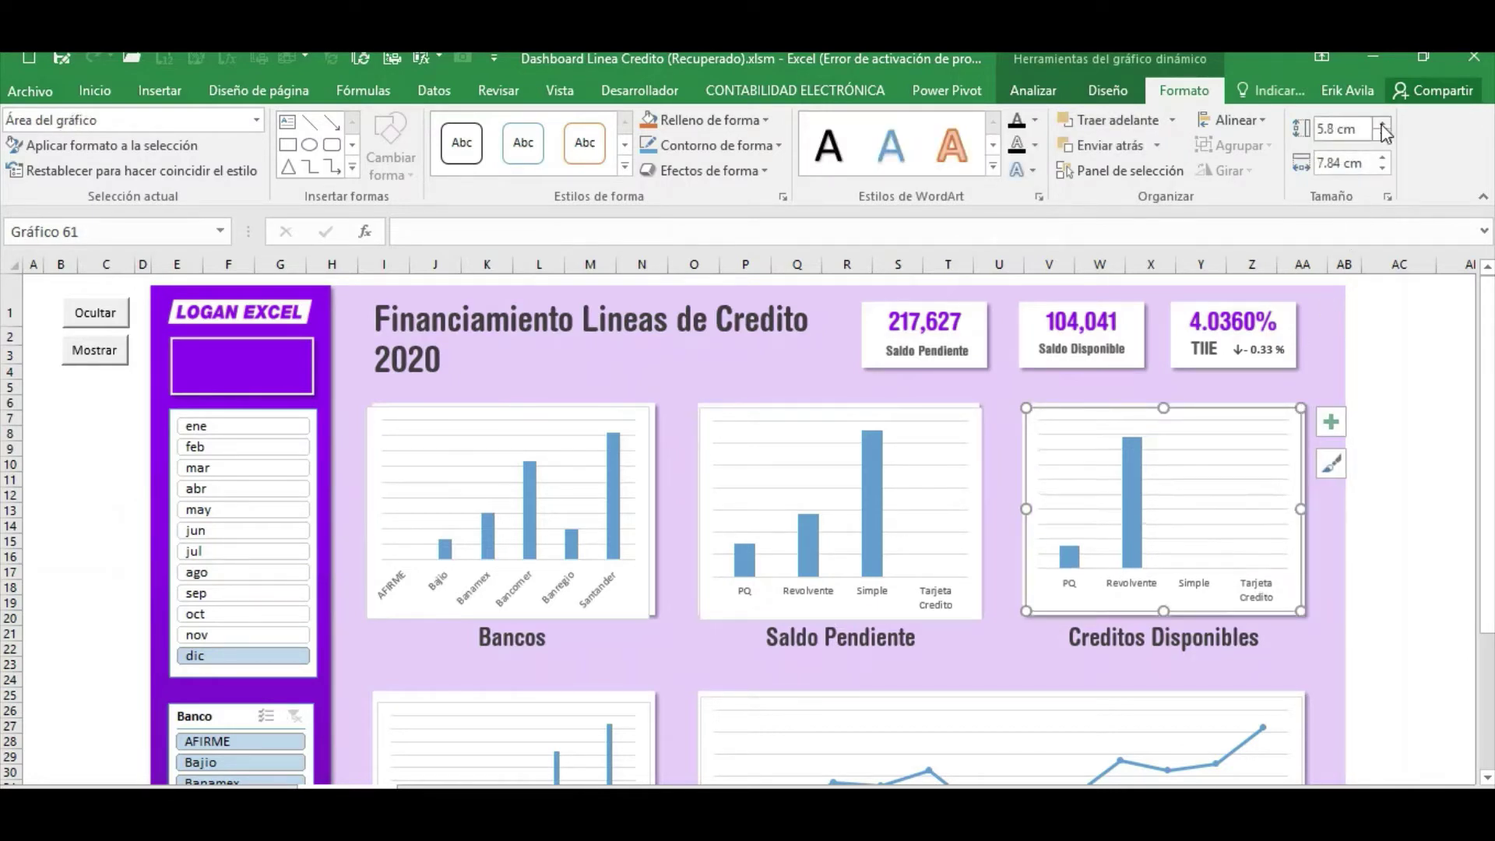
click(1383, 125)
click(1384, 158)
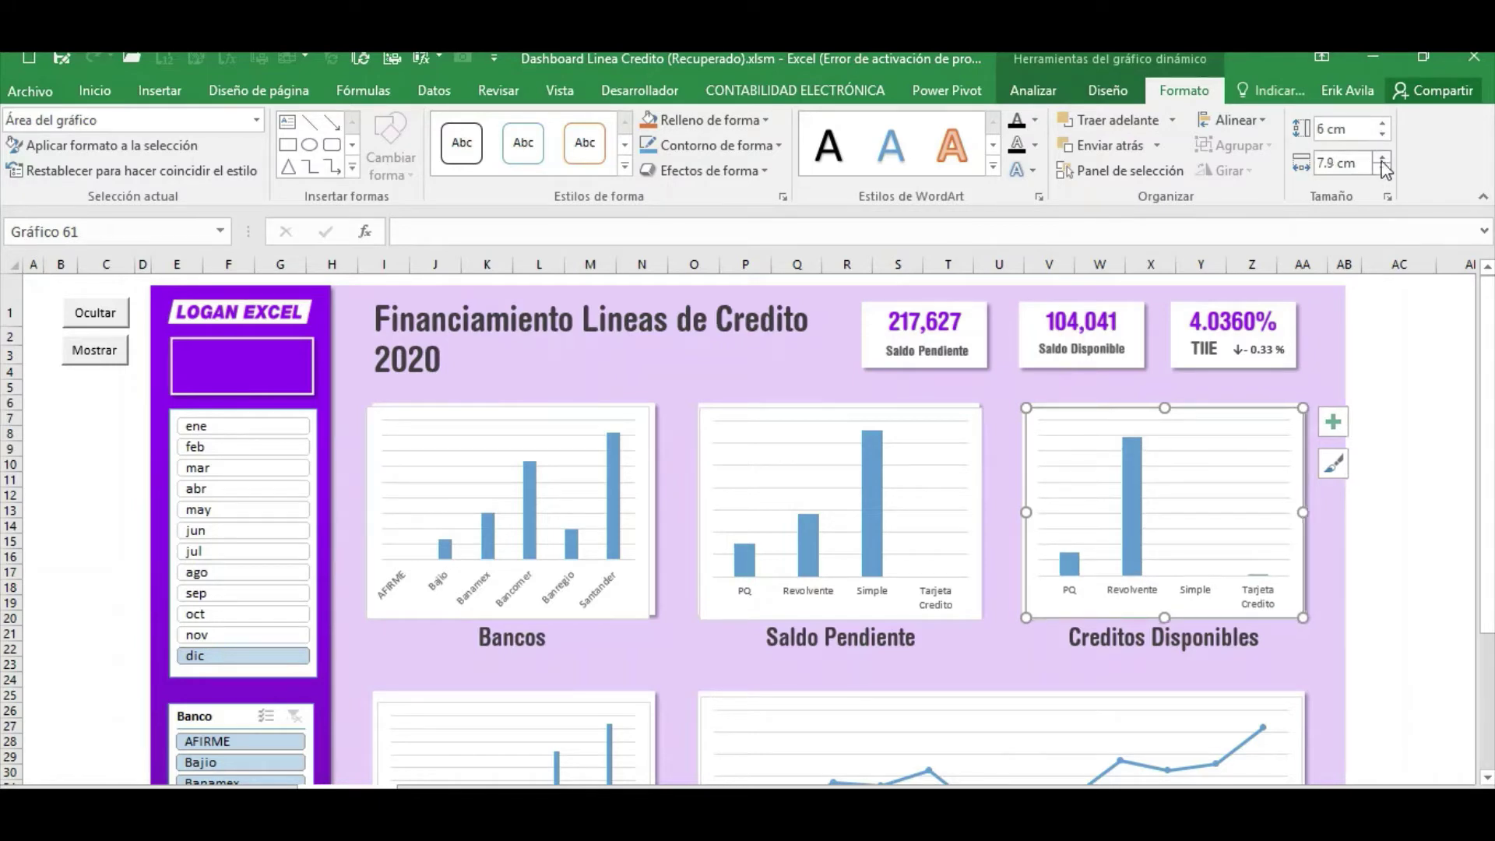
click(1384, 158)
click(1402, 421)
scroll(1403, 420, down, 2)
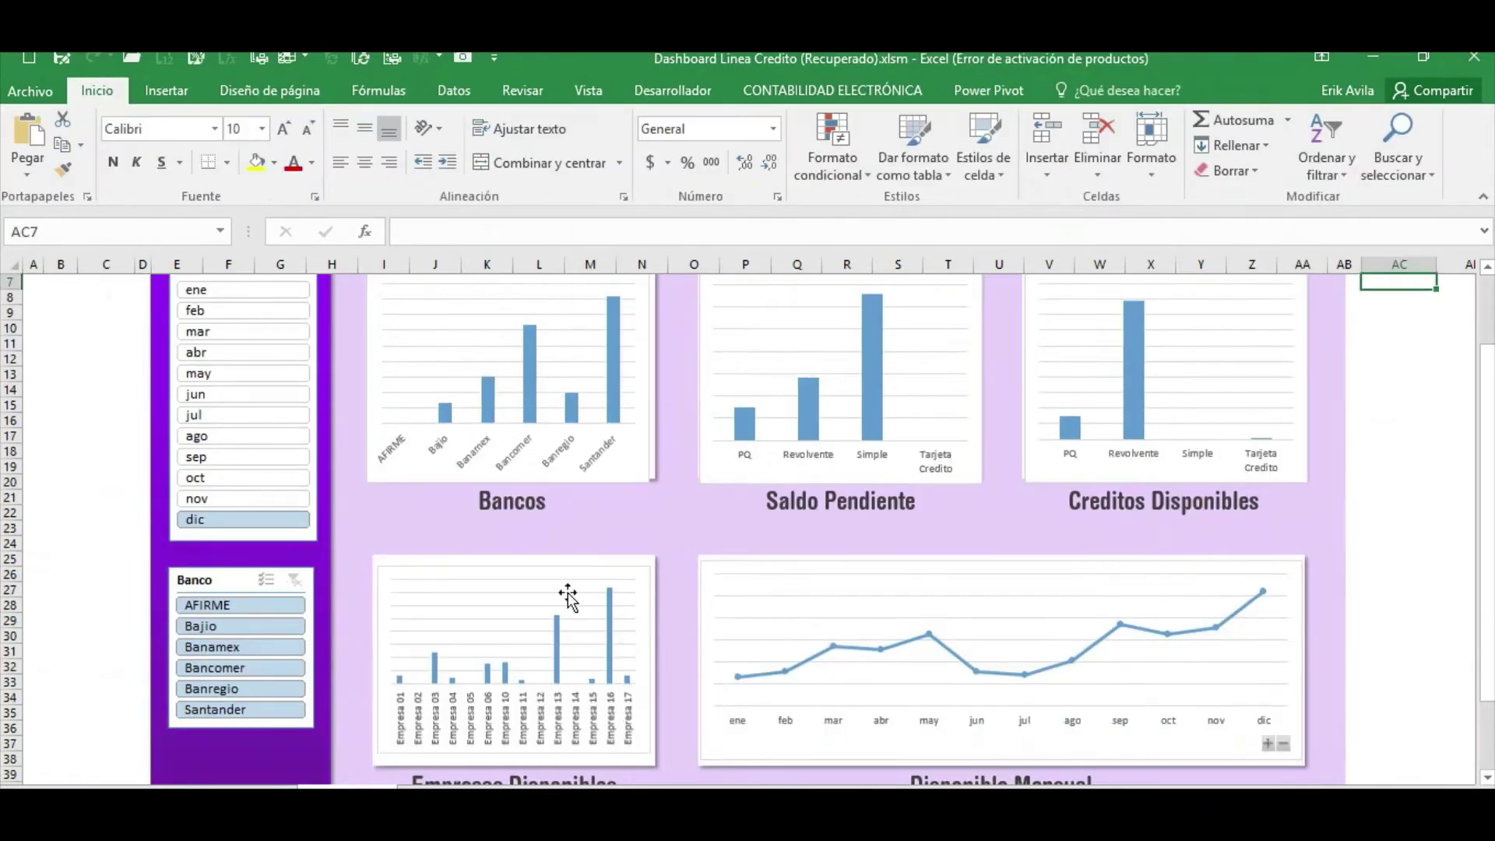
Make the Empresas Disponibles chart 6 cm tall and slightly wider.
click(556, 573)
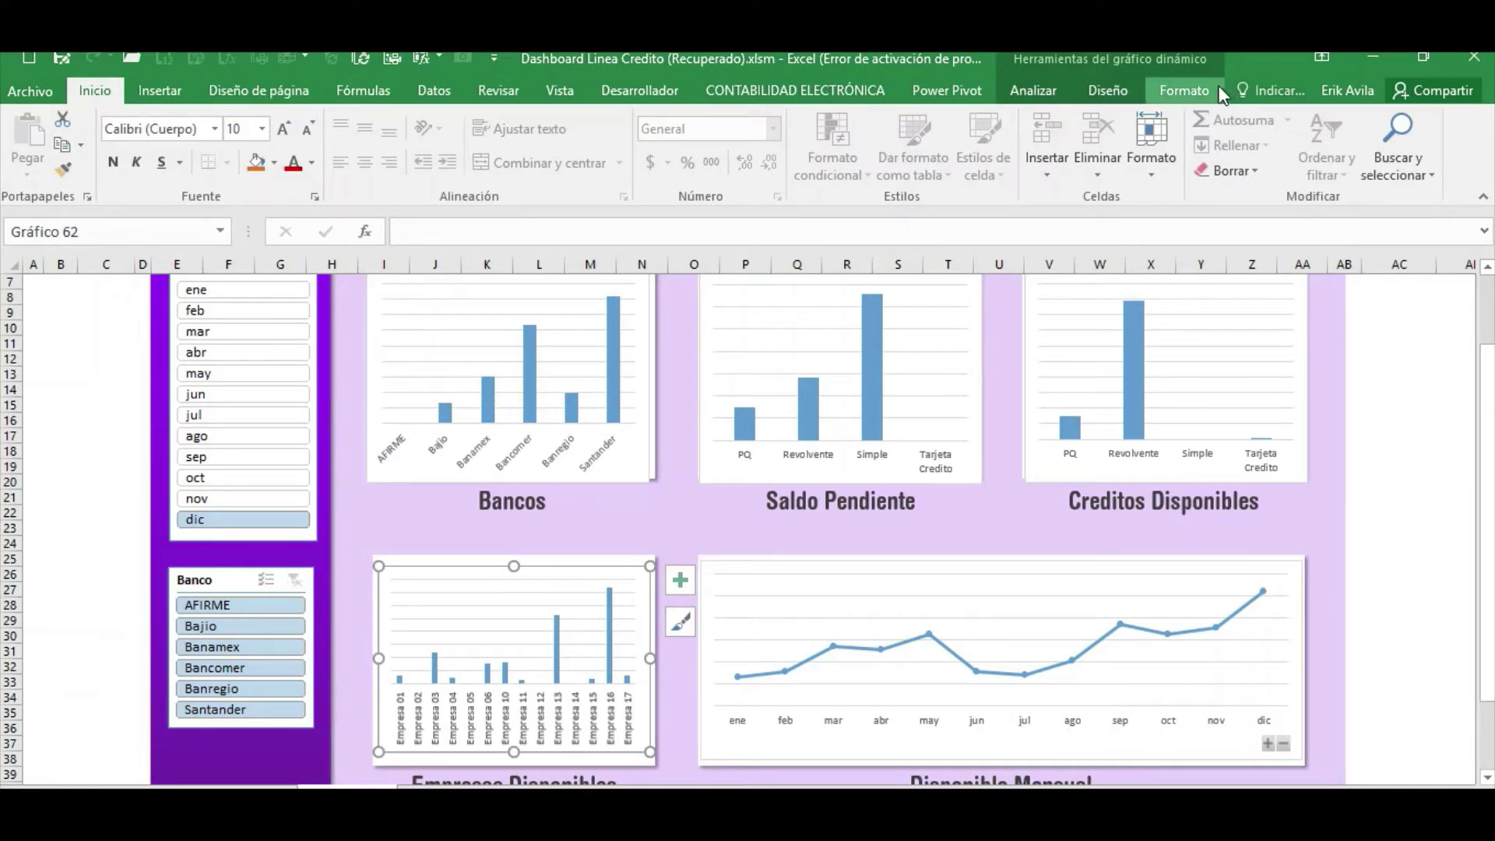
click(1199, 91)
click(1385, 125)
click(1384, 124)
click(1385, 125)
click(1385, 125)
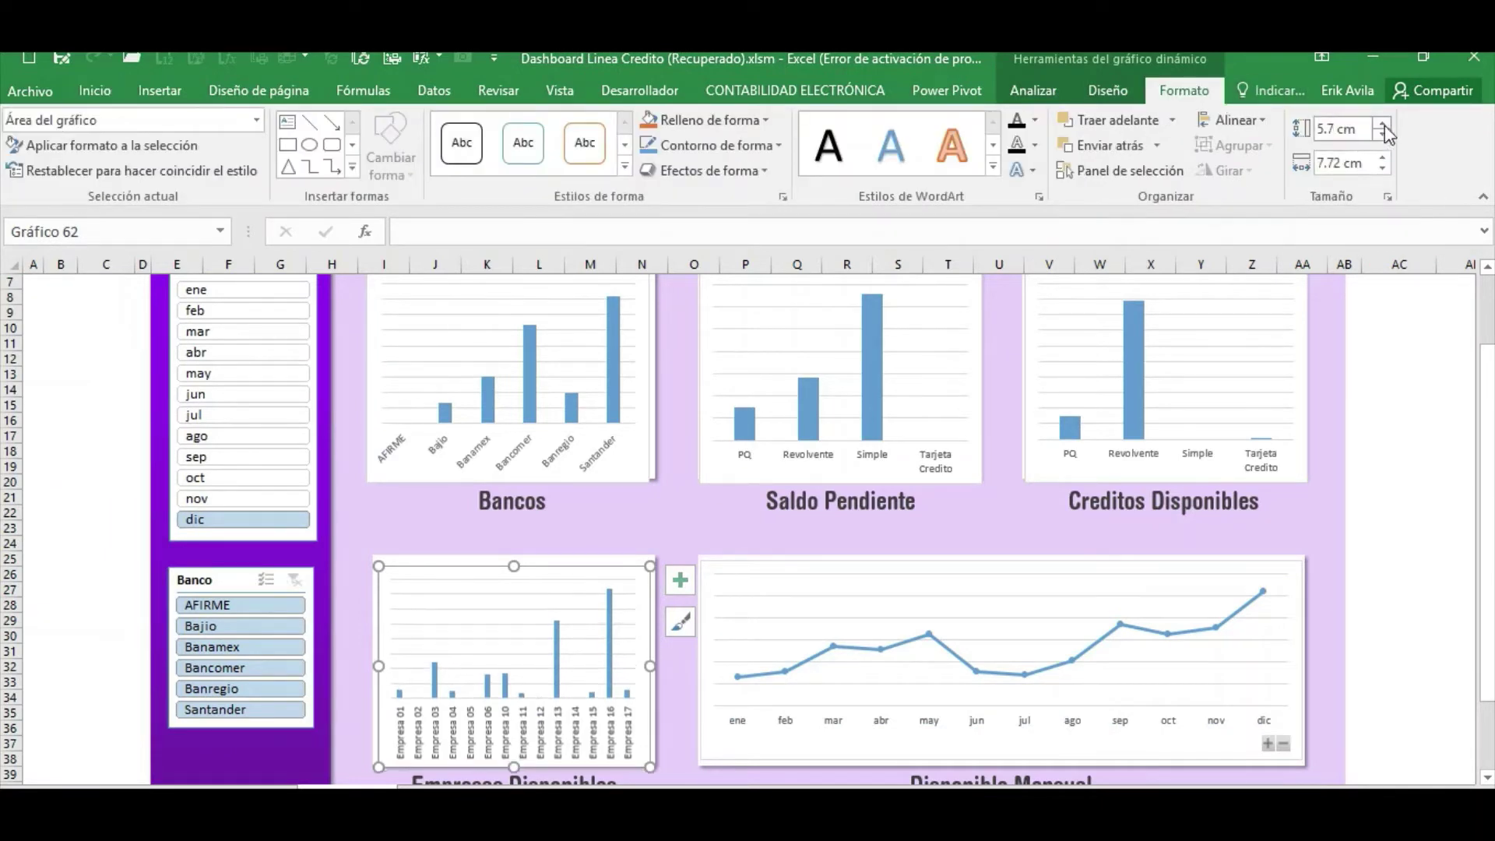
click(1384, 124)
click(1385, 124)
click(1385, 124)
click(1385, 125)
click(1382, 159)
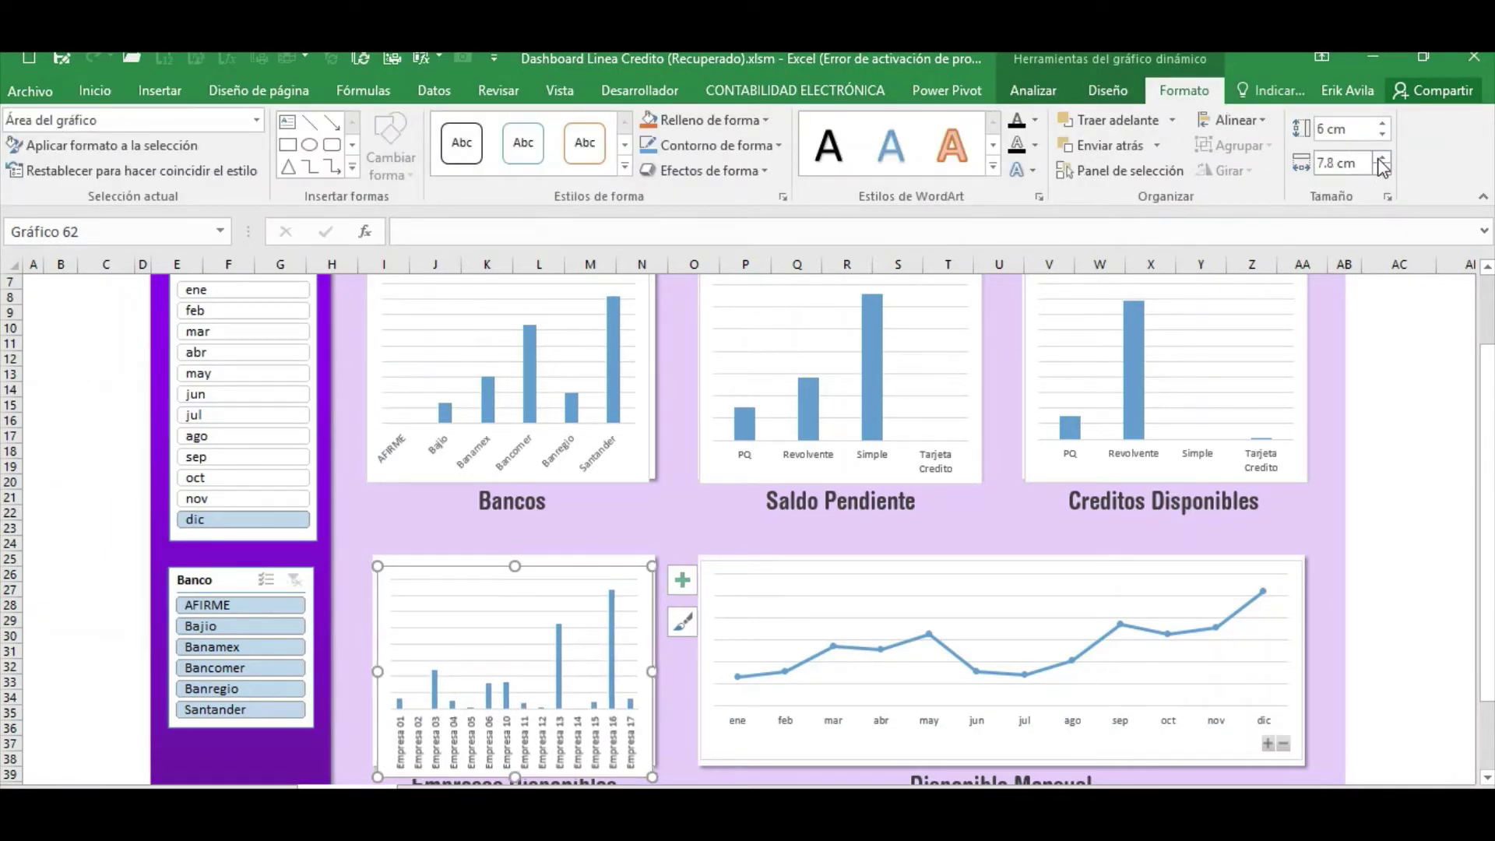
click(1383, 159)
click(1382, 159)
click(1386, 432)
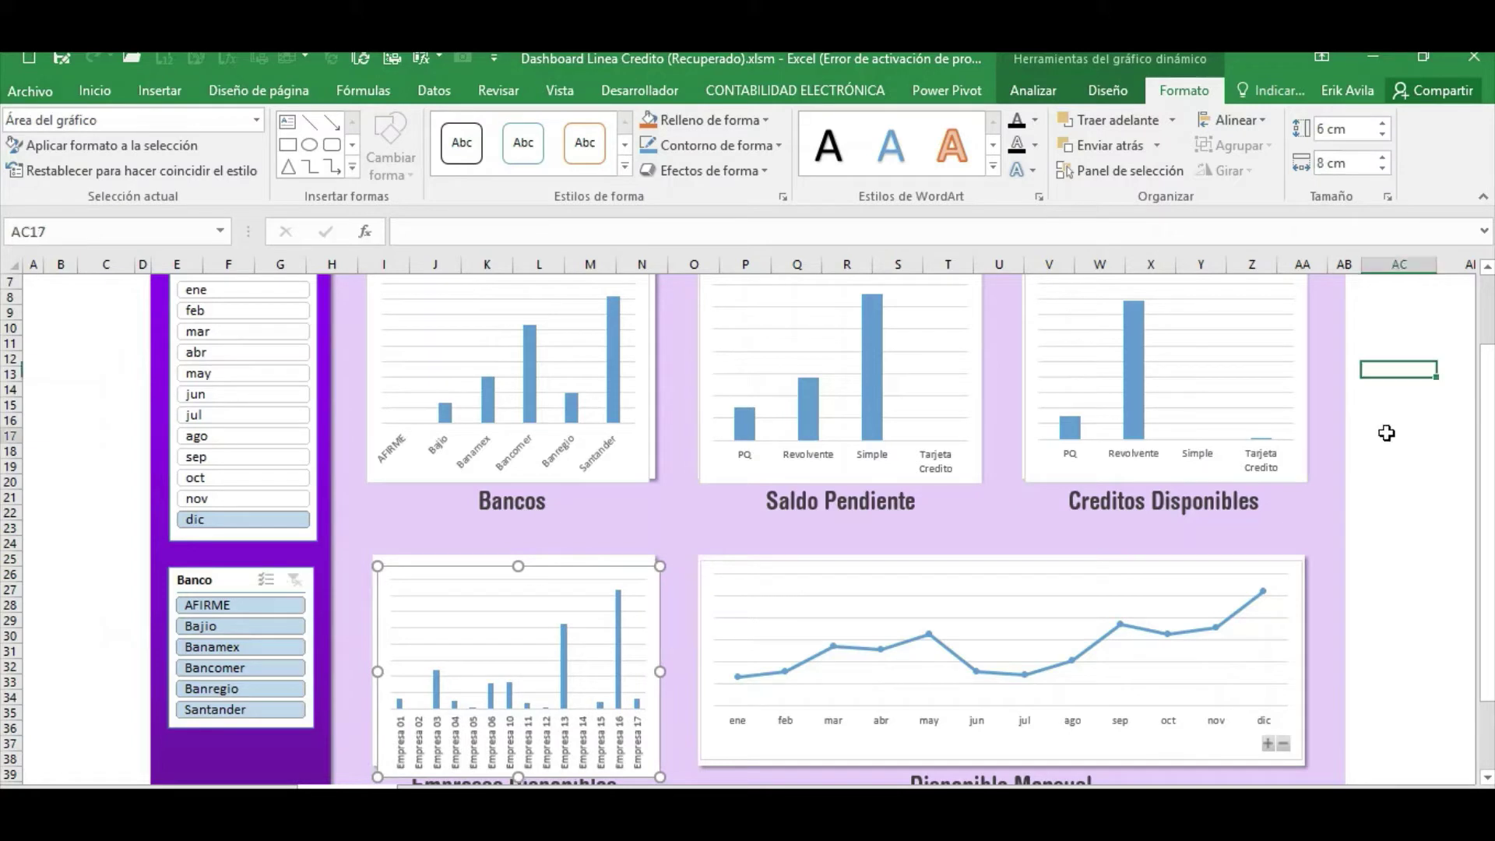
Set the Disponible Mensual line chart to 6 cm tall and about 17 cm wide.
click(1225, 556)
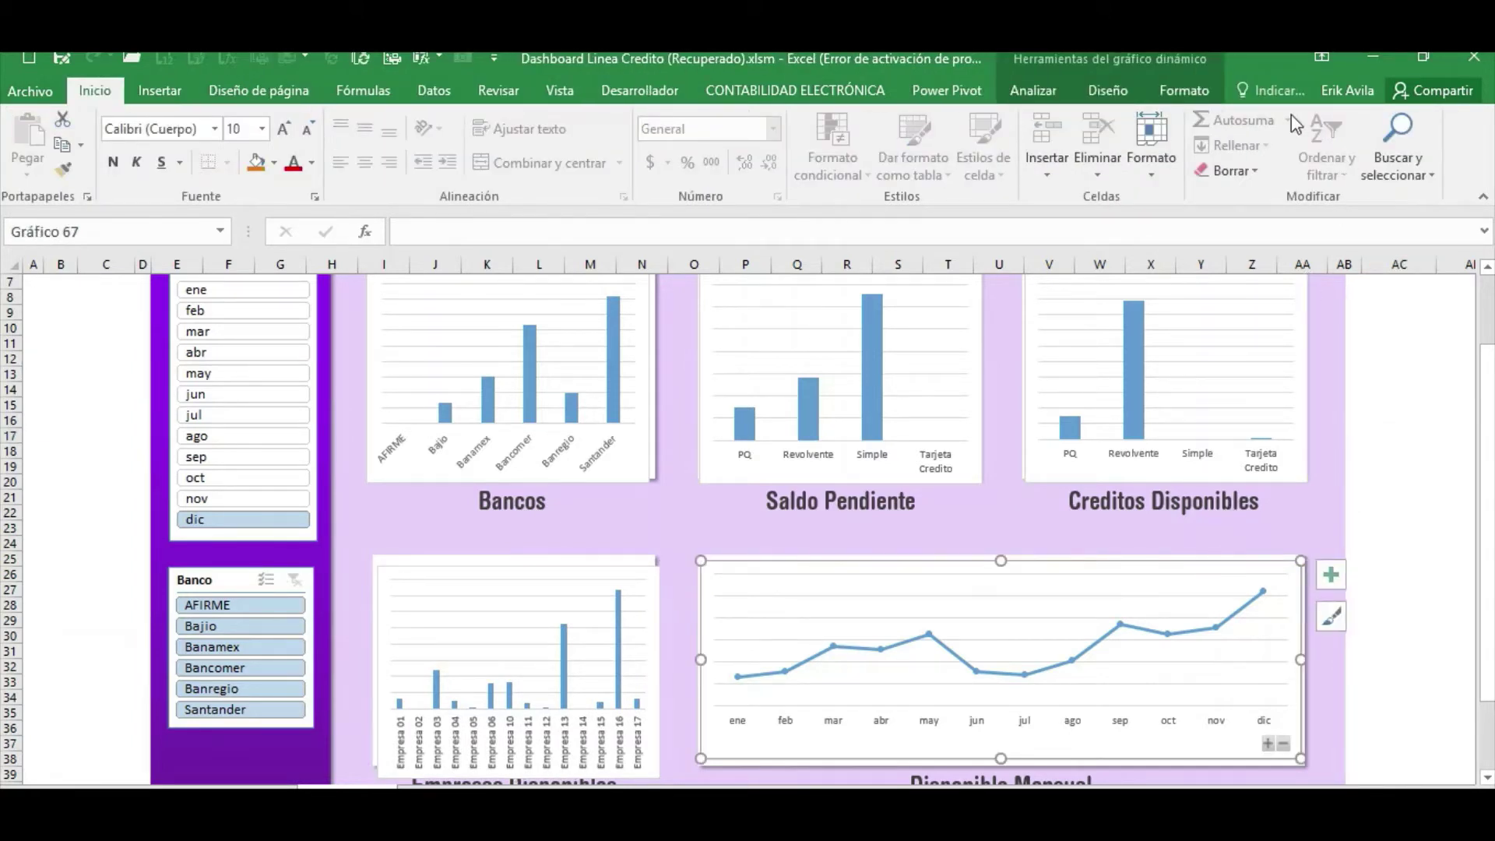
click(1185, 91)
click(1384, 124)
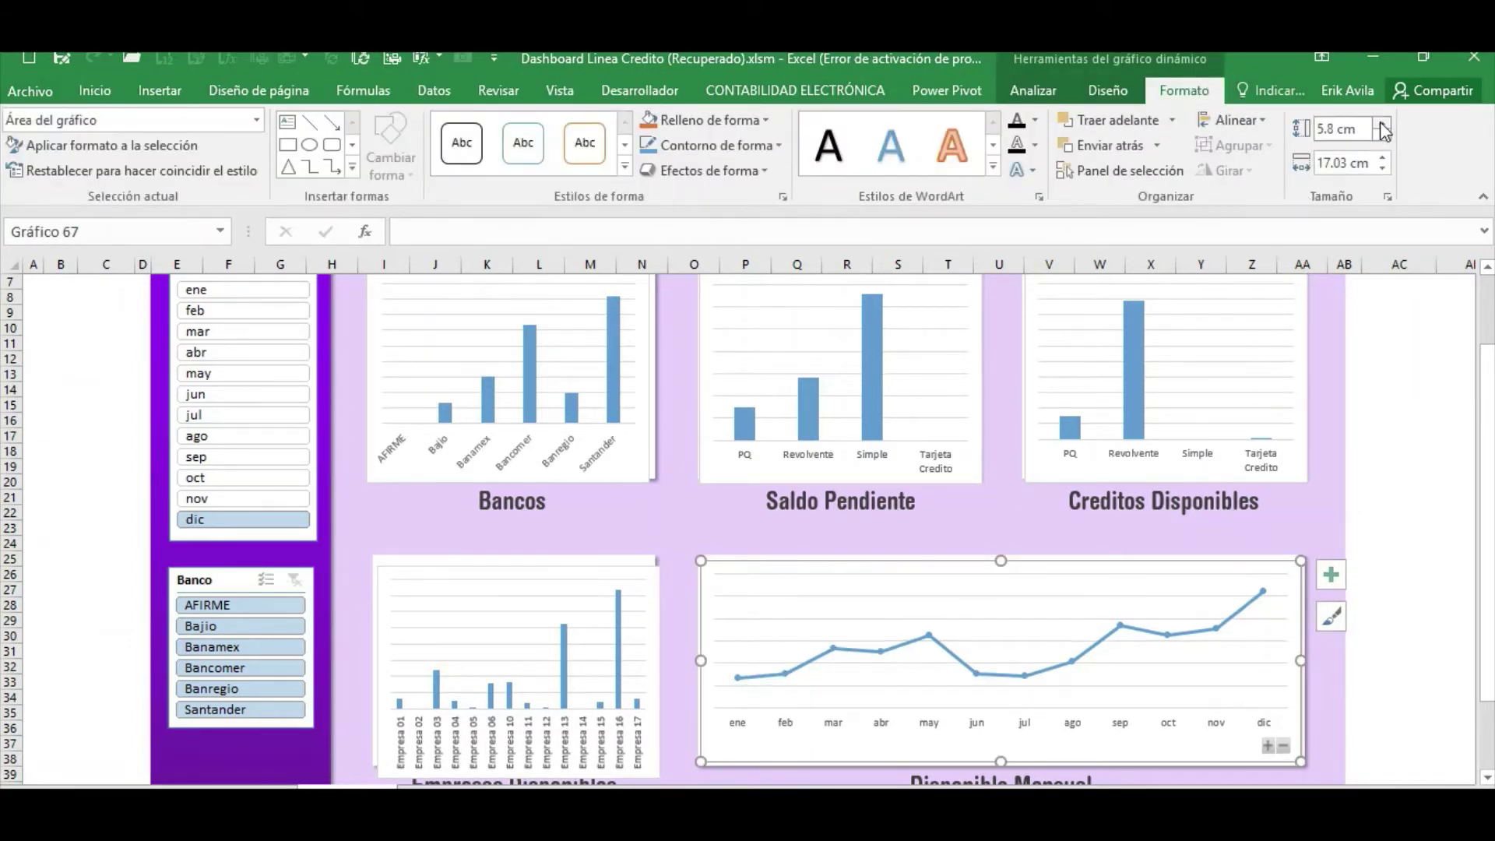
click(1384, 124)
click(1384, 125)
click(1383, 124)
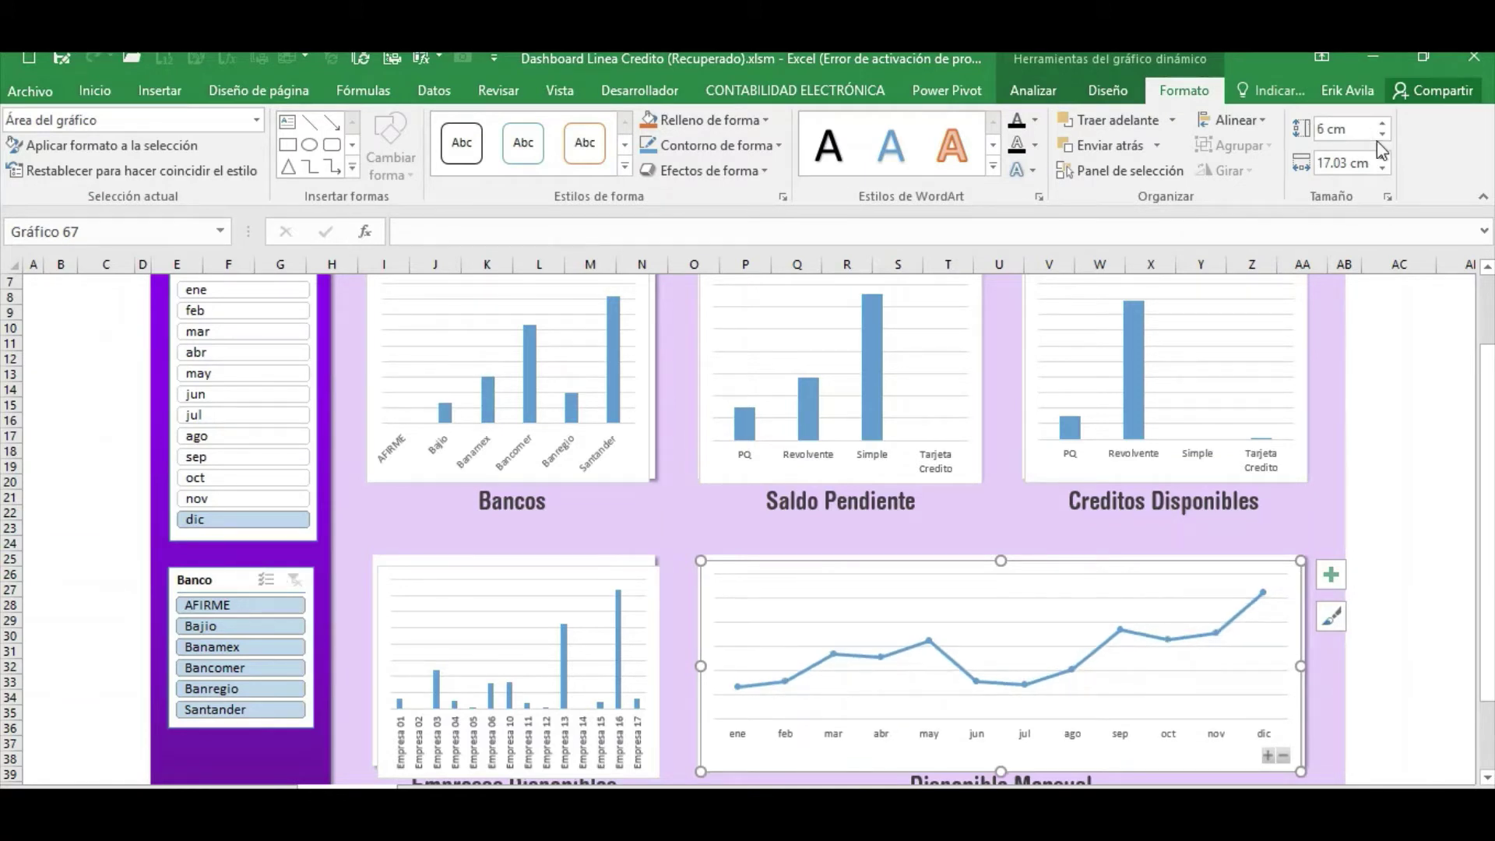
click(1384, 158)
click(1384, 158)
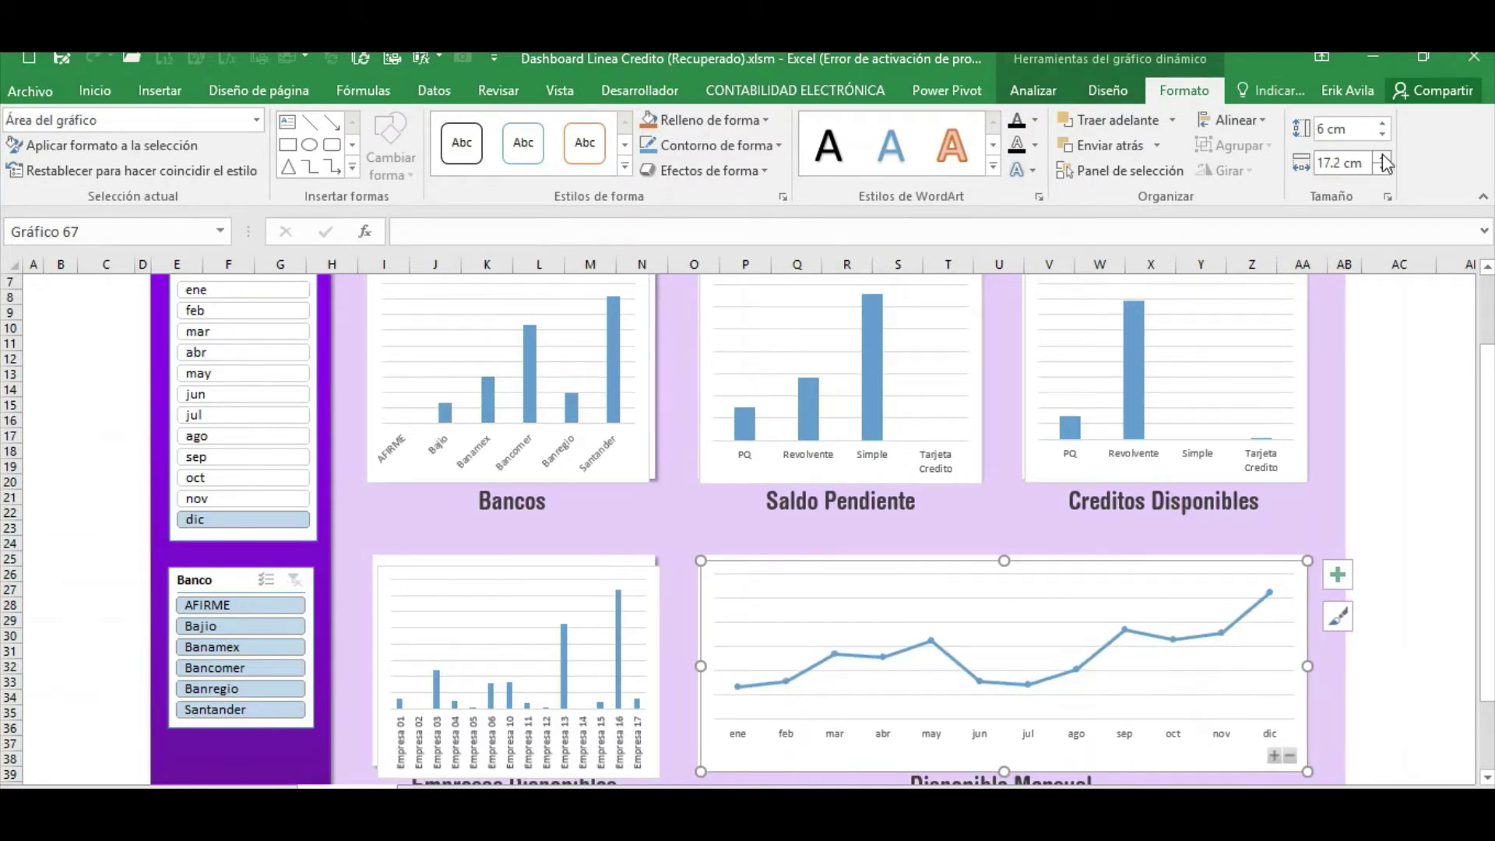
click(1383, 170)
click(1383, 169)
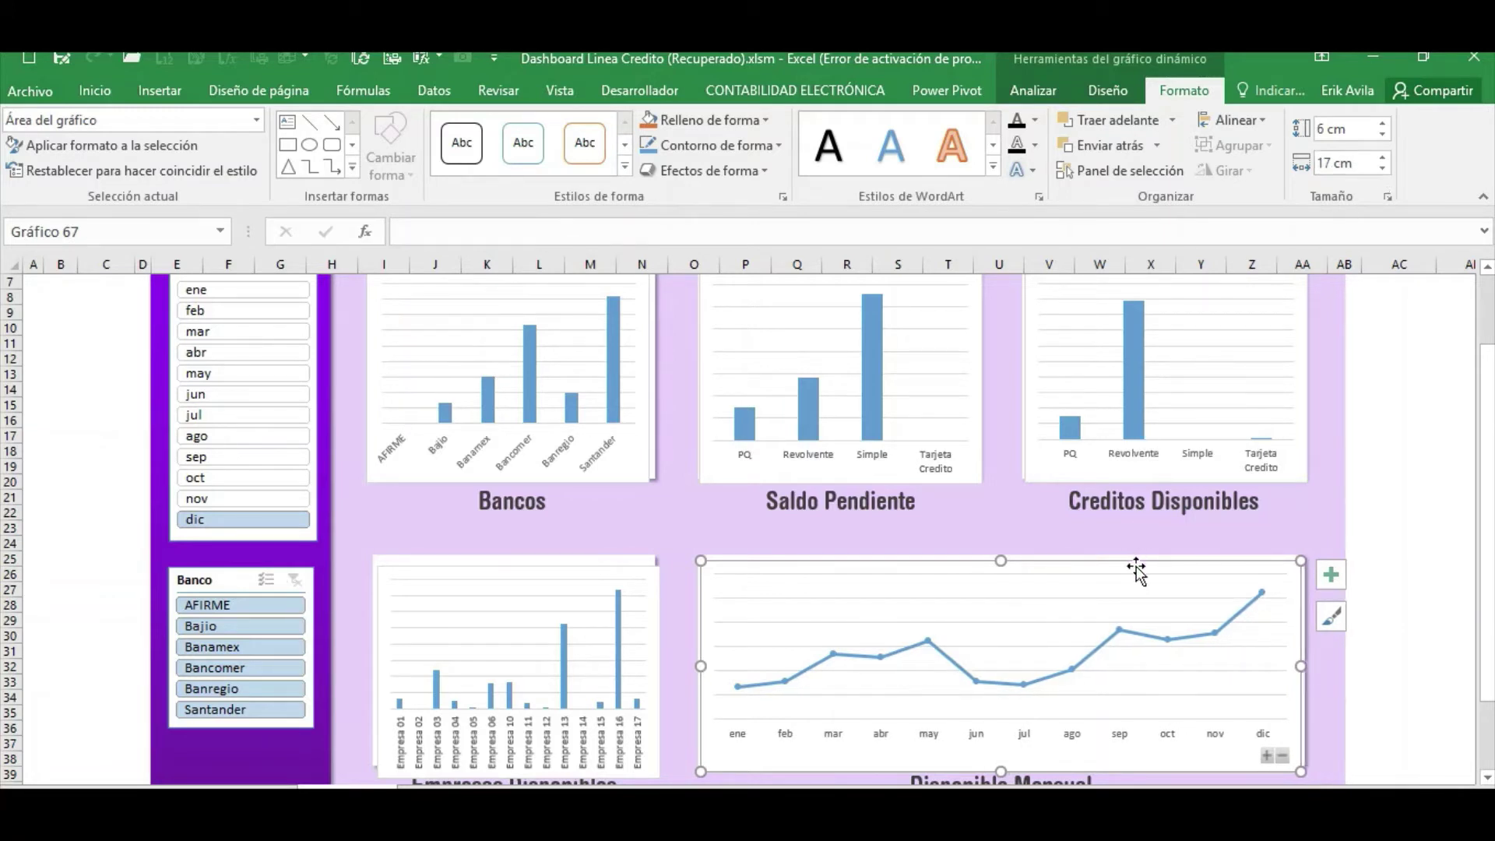
Nudge the line chart up-left and widen it to 17.3 cm.
drag(1137, 568, 1133, 562)
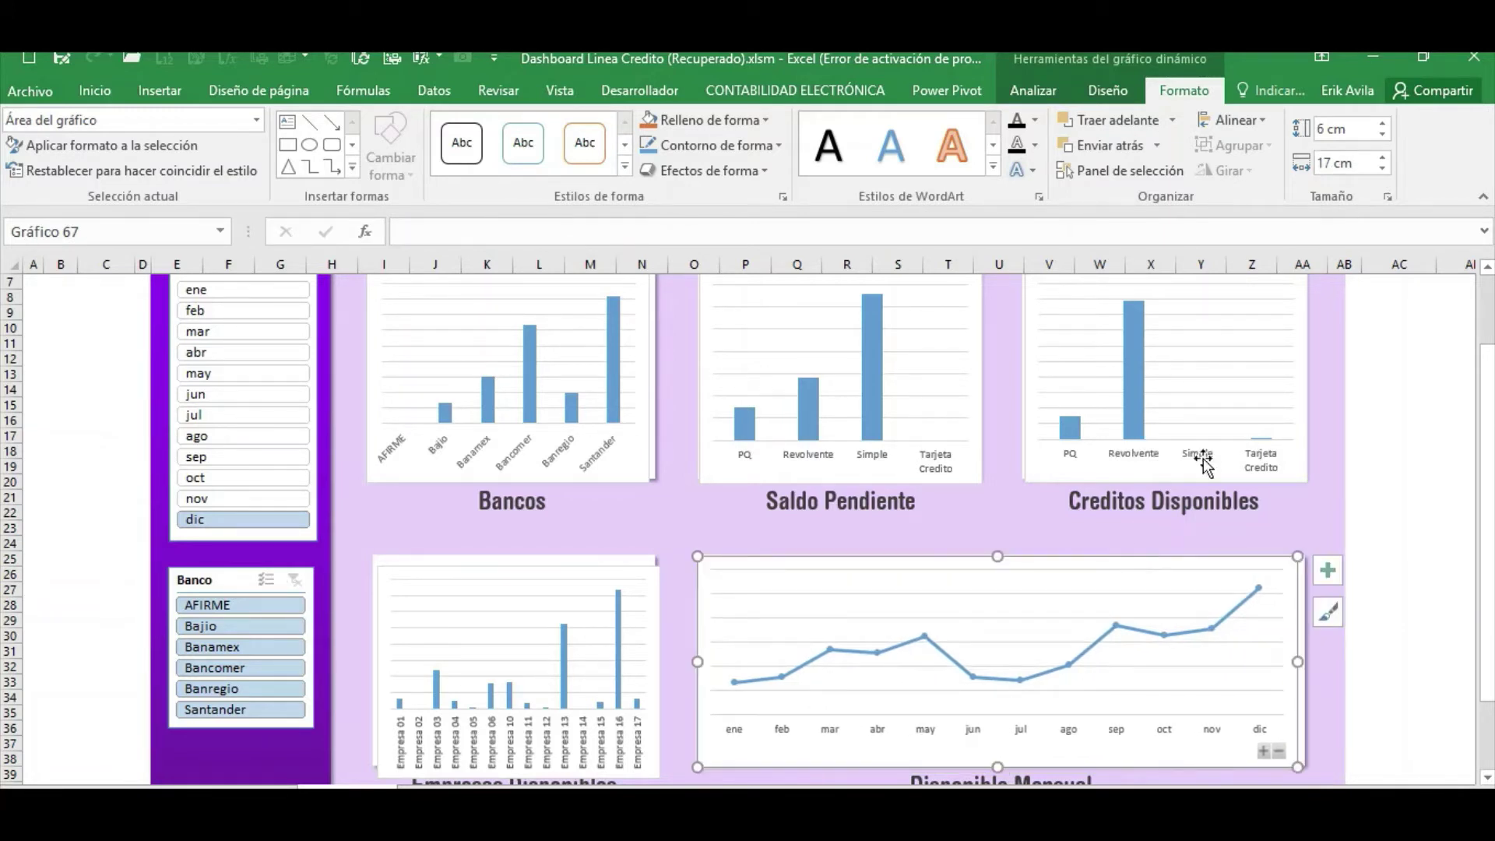
click(1384, 158)
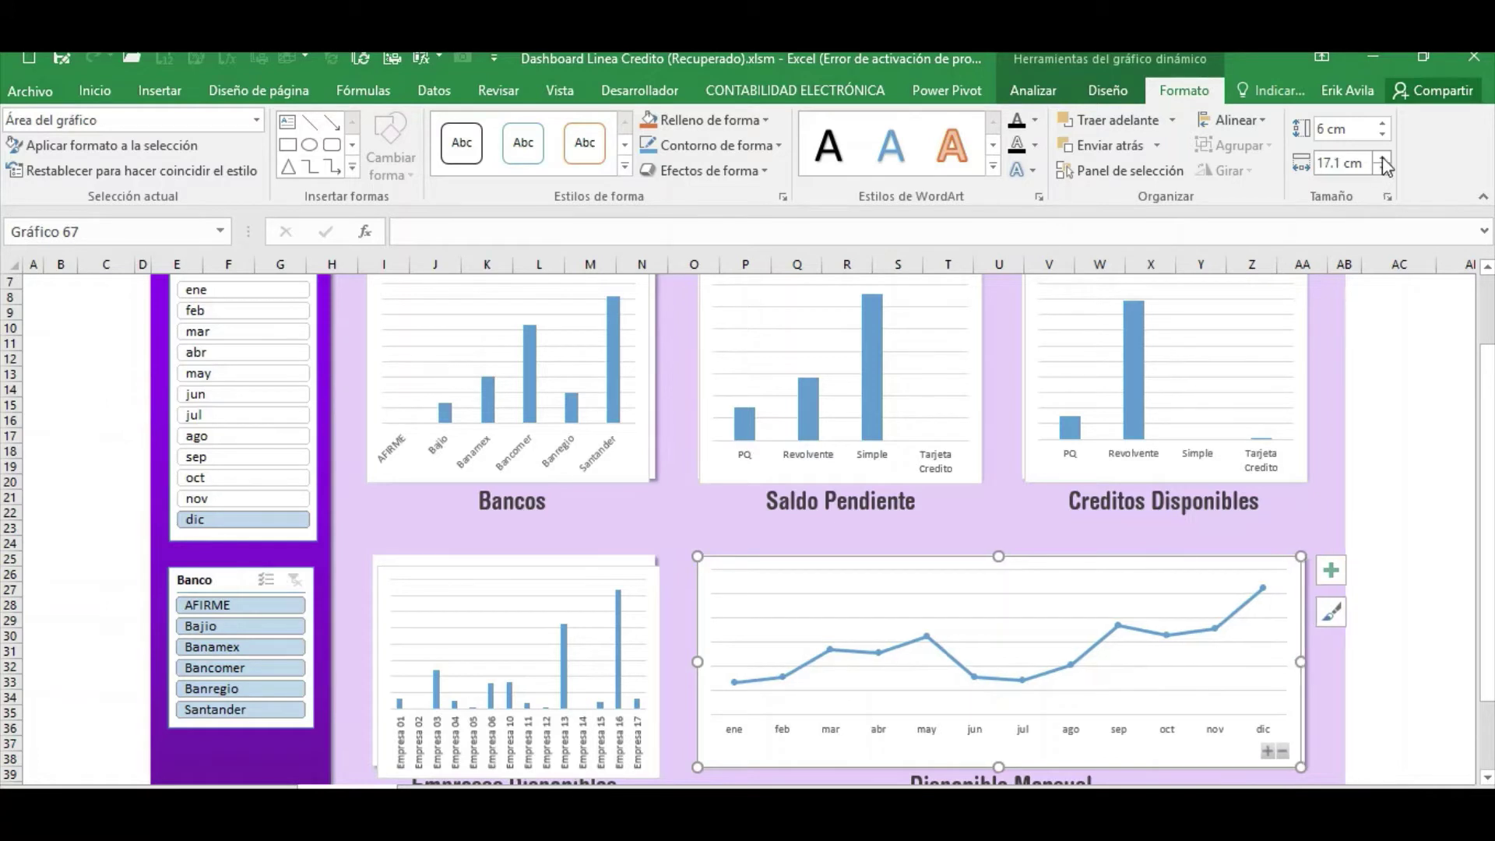
click(1383, 158)
click(1383, 158)
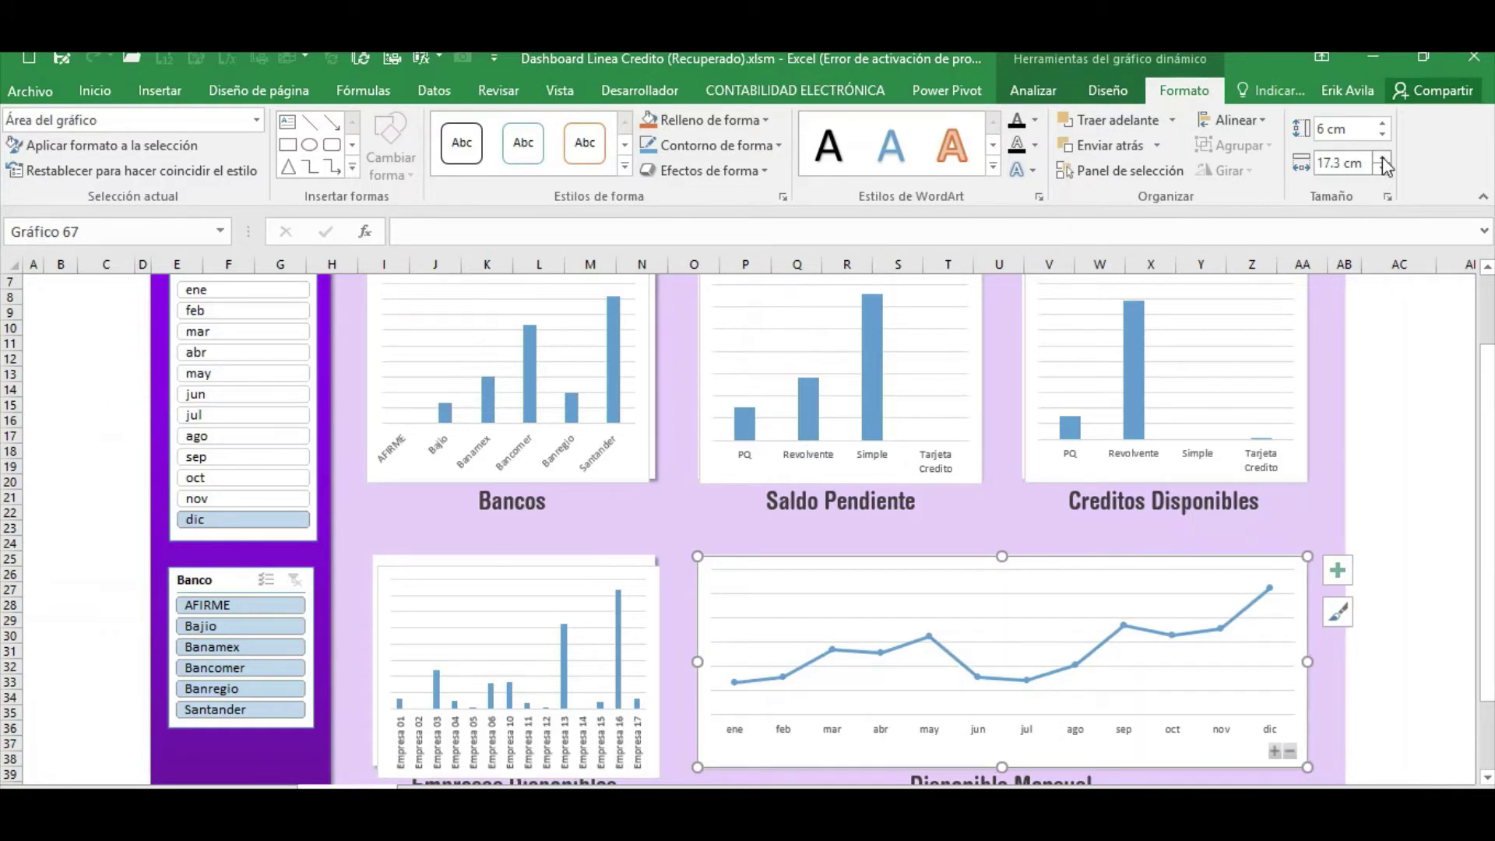
click(1400, 466)
Nudge the Bancos chart right and set its outline to Sin contorno.
scroll(1114, 534, up, 1)
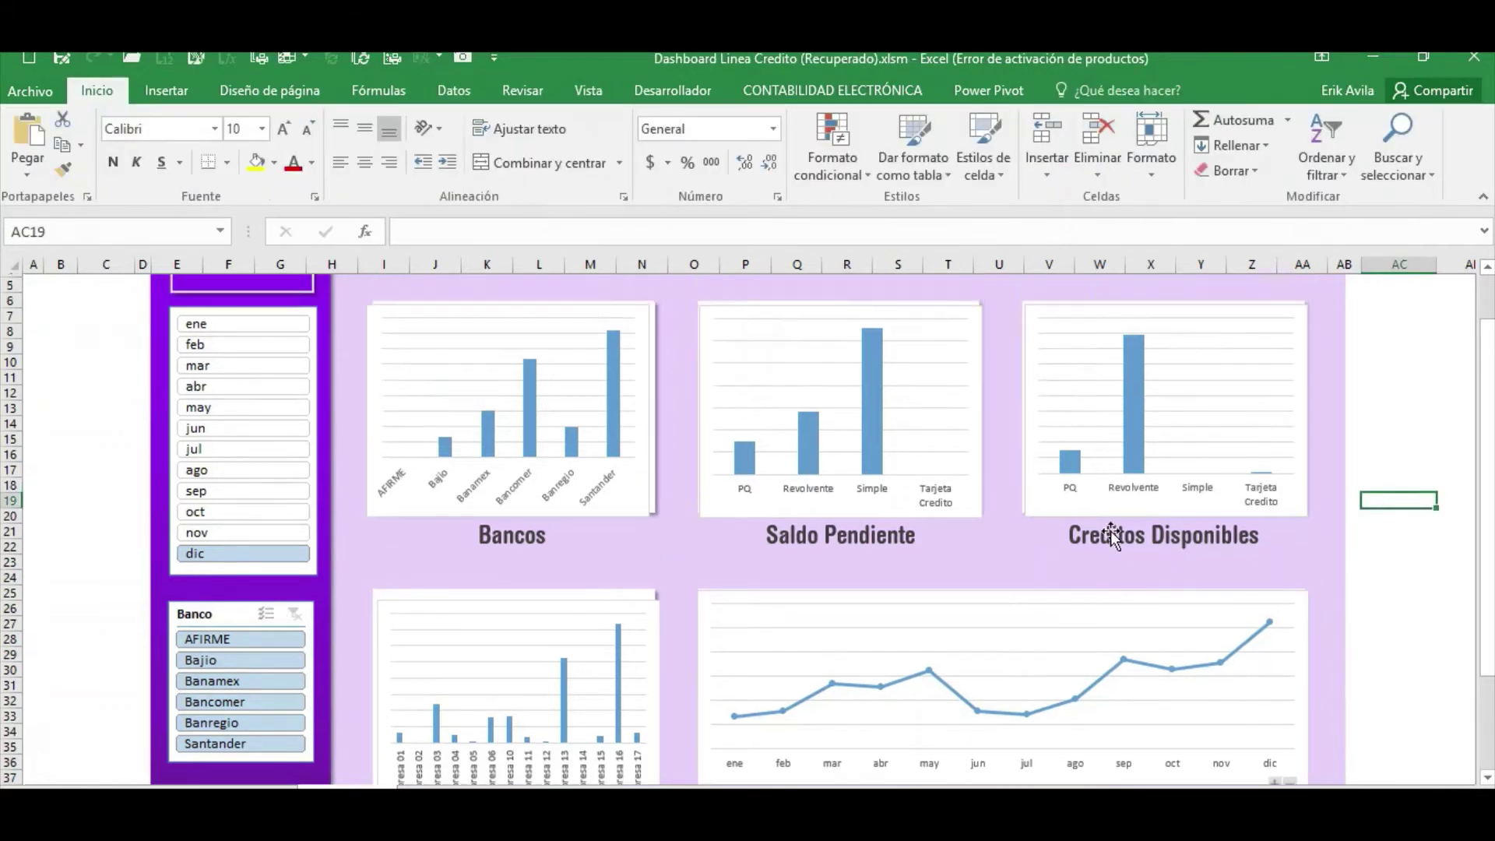
drag(580, 327, 588, 316)
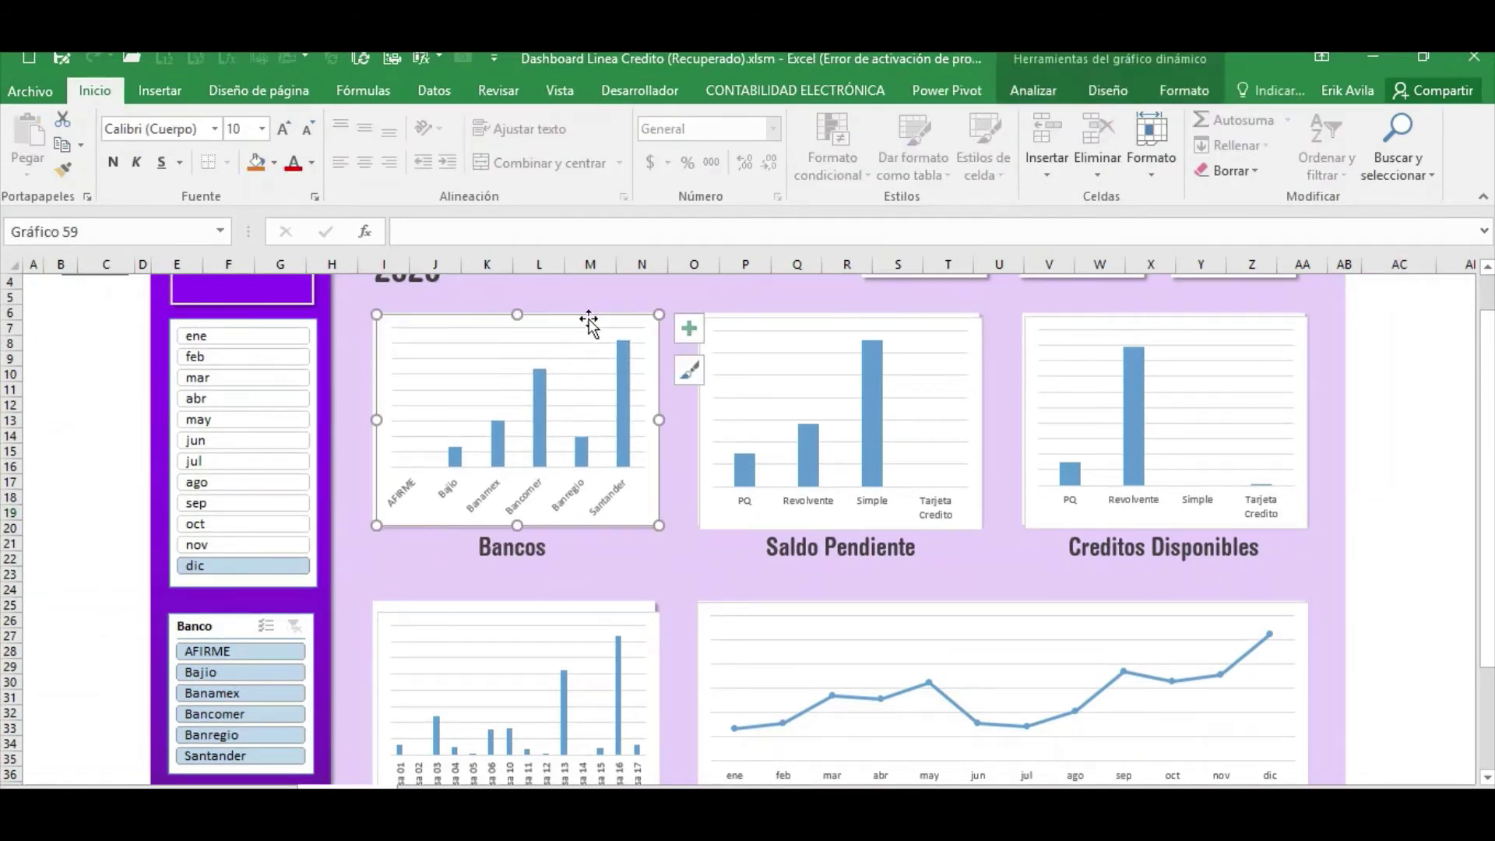
click(1166, 94)
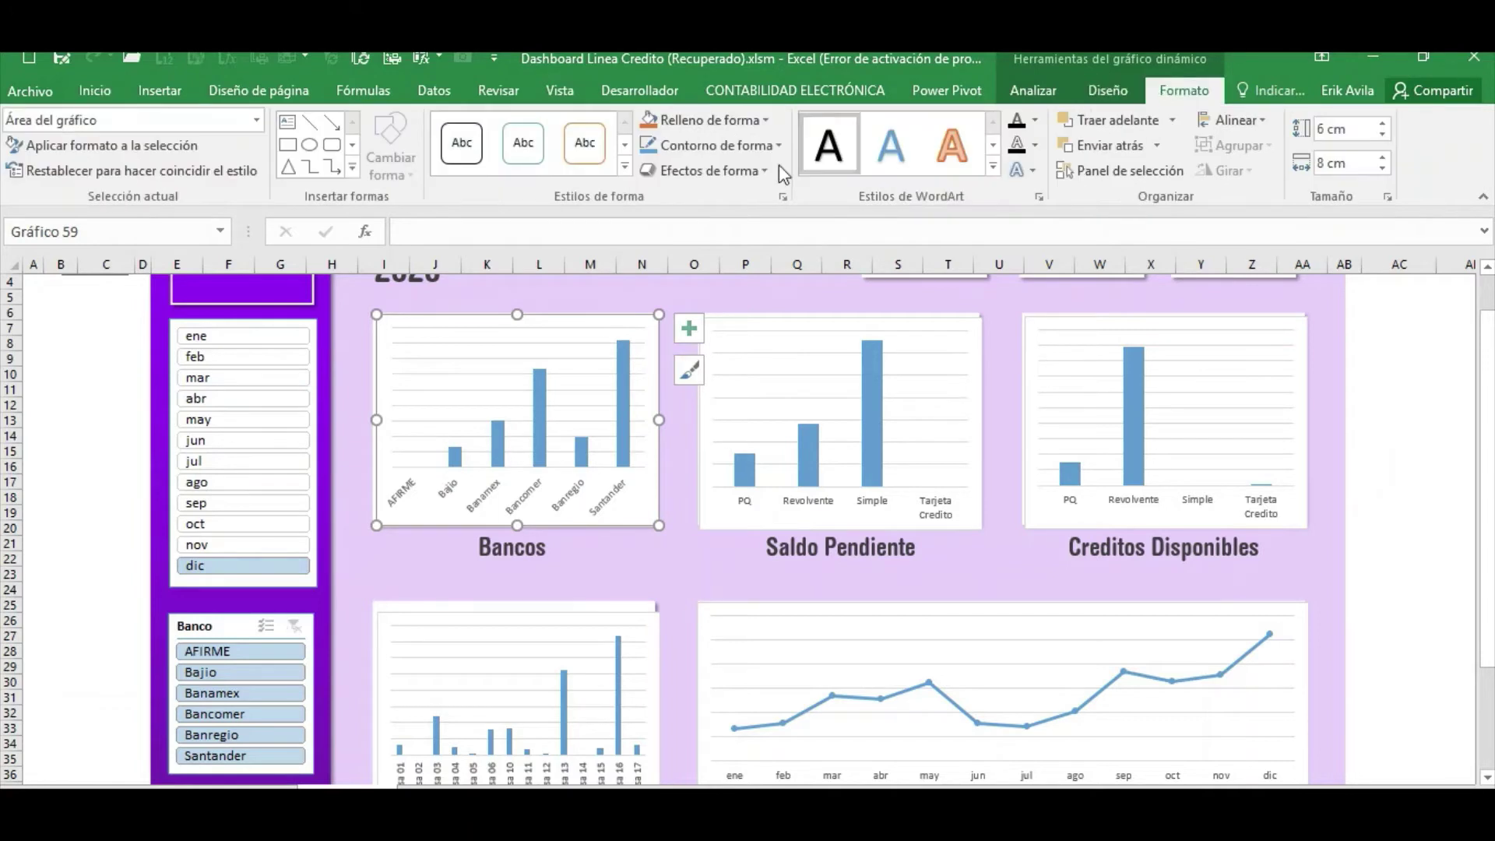
click(675, 148)
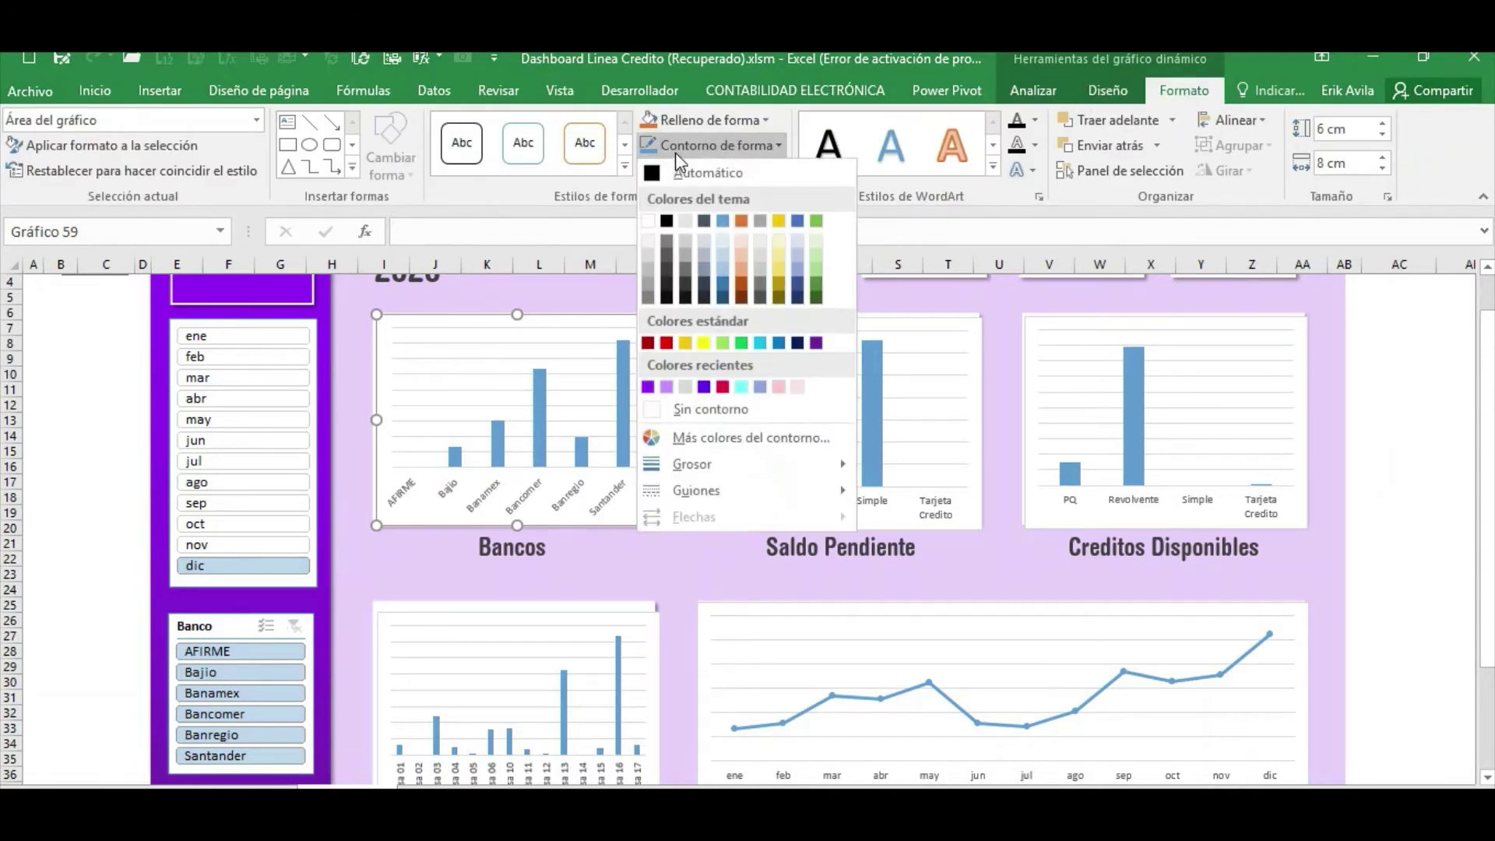
click(710, 409)
Delete the gridlines from the Creditos Disponibles chart.
click(975, 355)
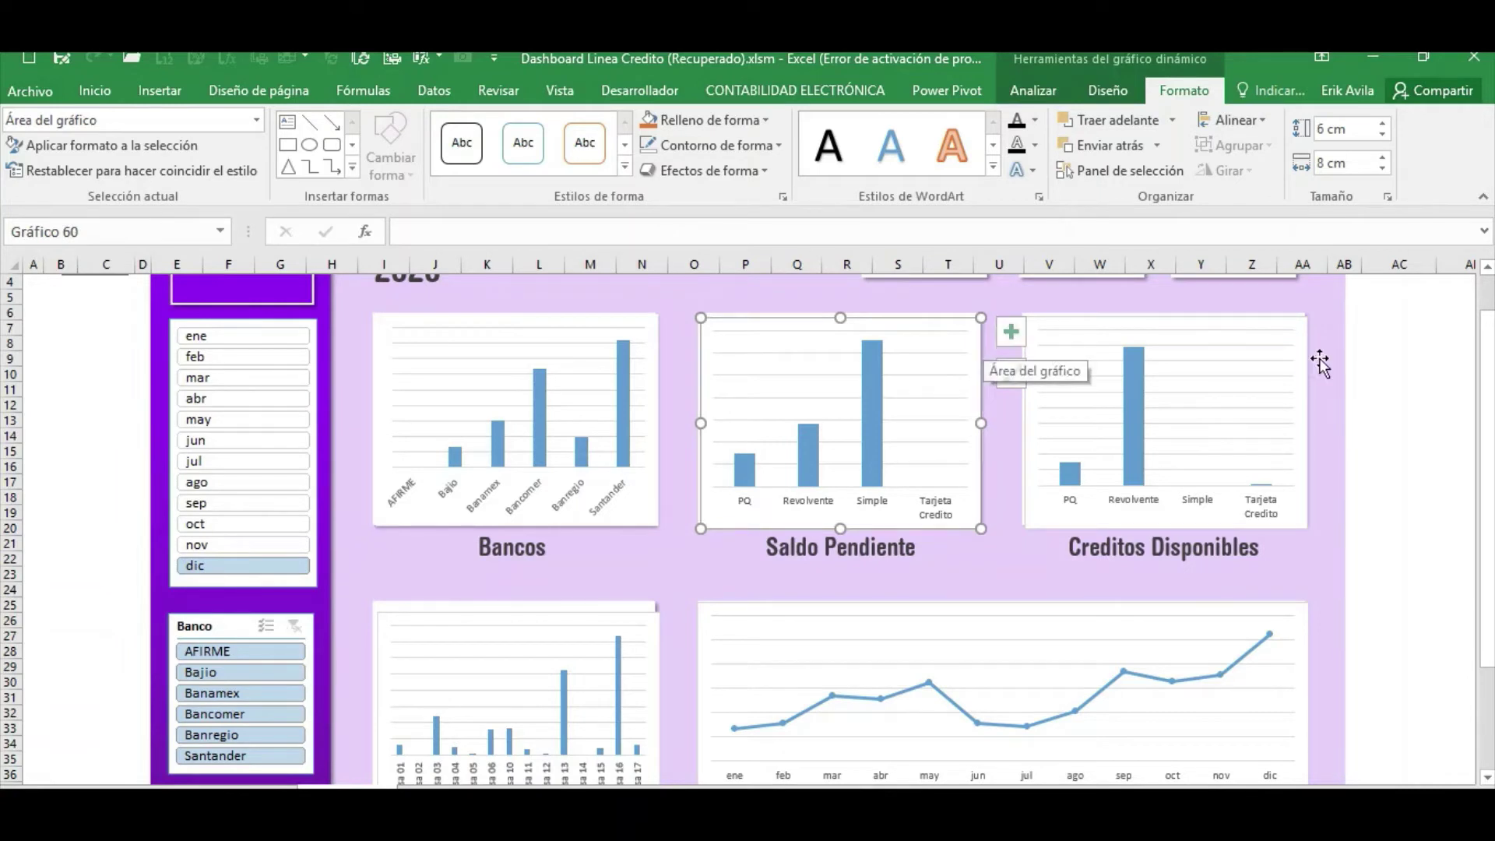
click(1289, 345)
key(Delete)
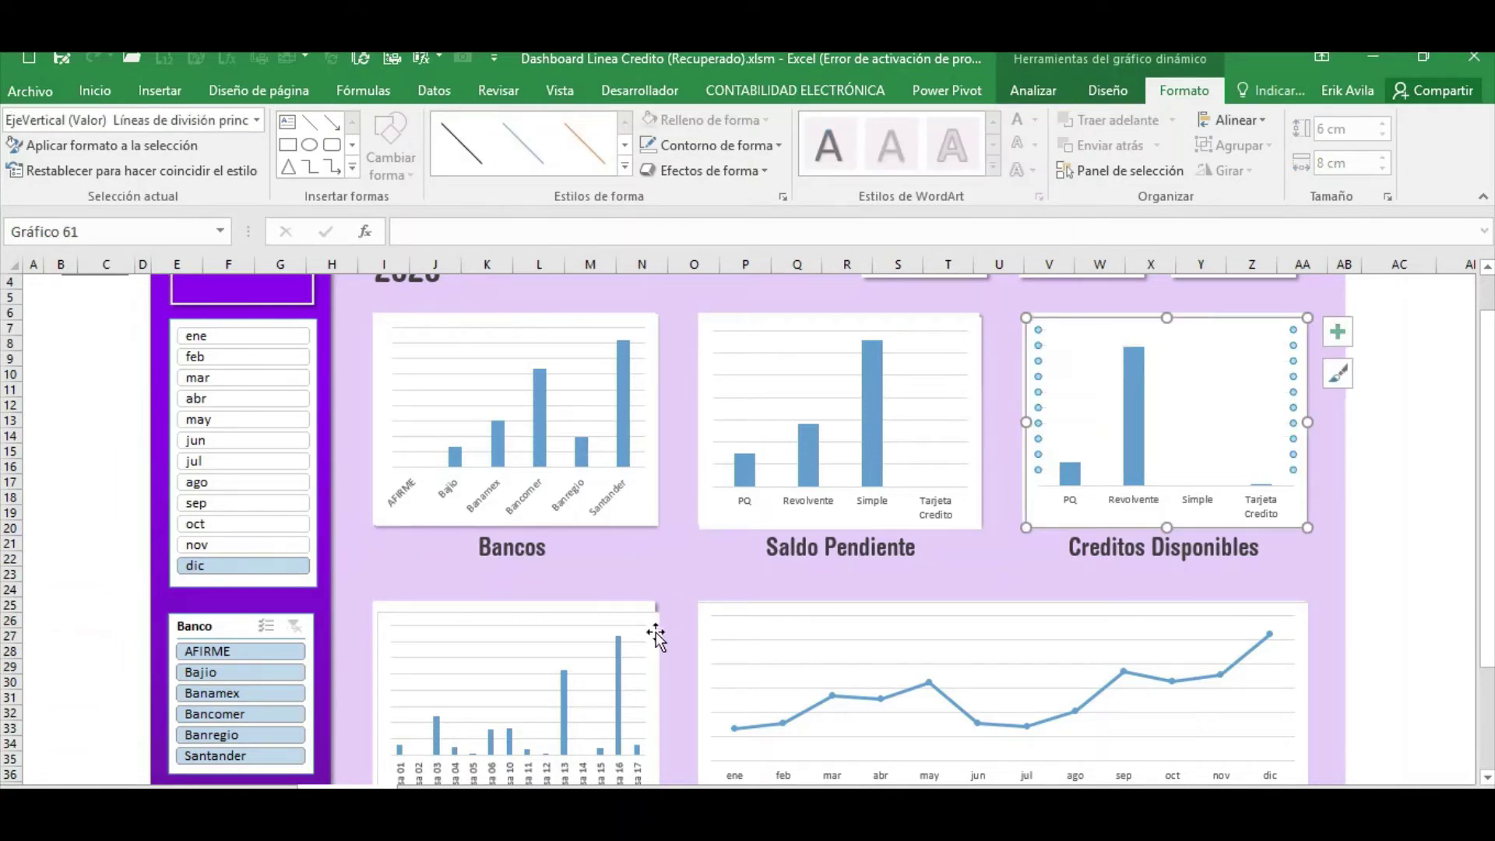
Check the bottom charts and edit the Bancos title text box.
click(657, 635)
click(785, 636)
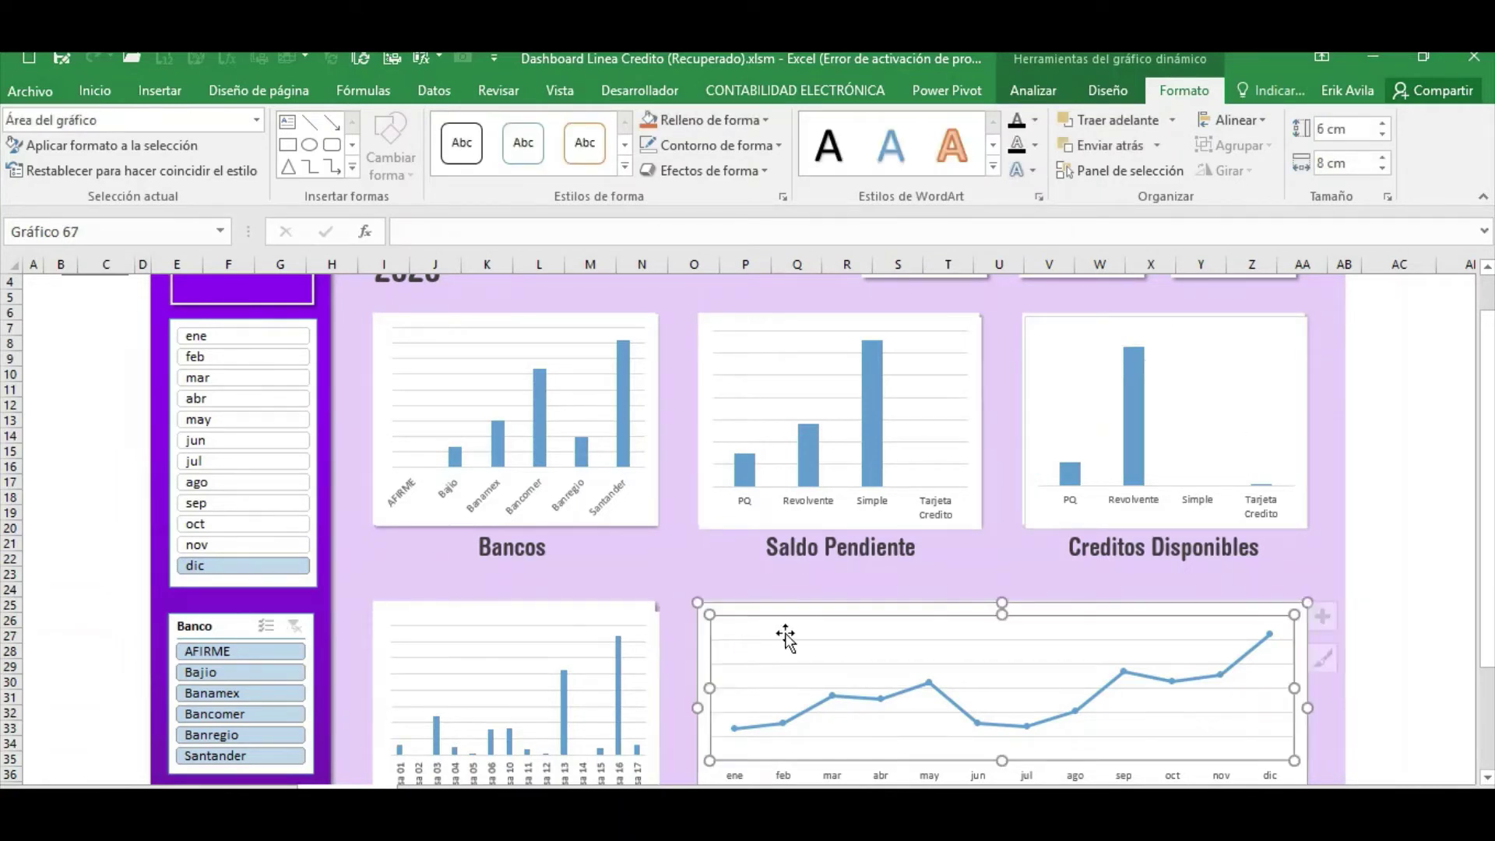
click(796, 596)
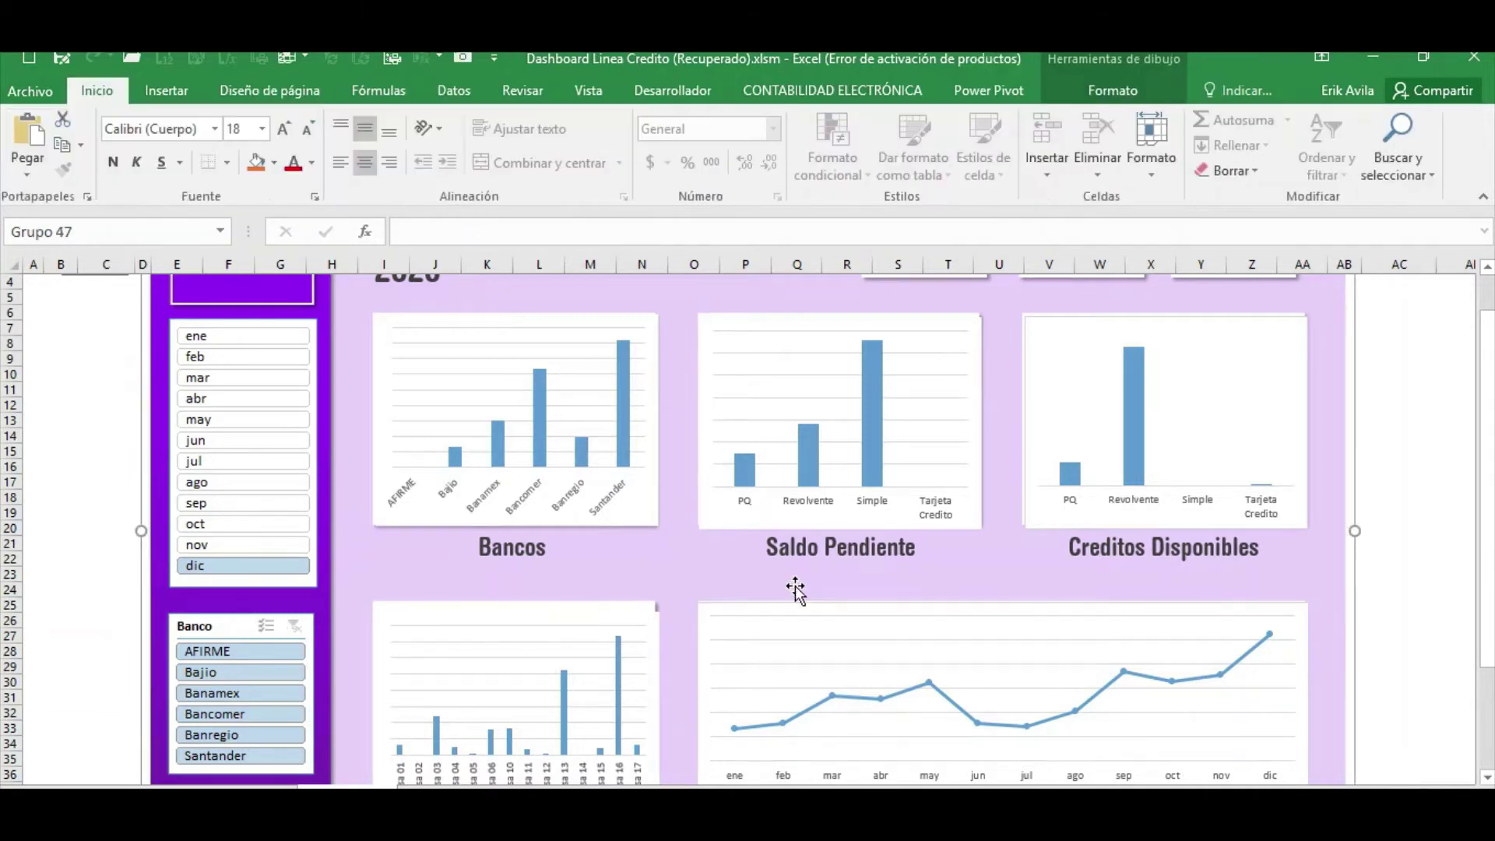
click(795, 608)
click(640, 553)
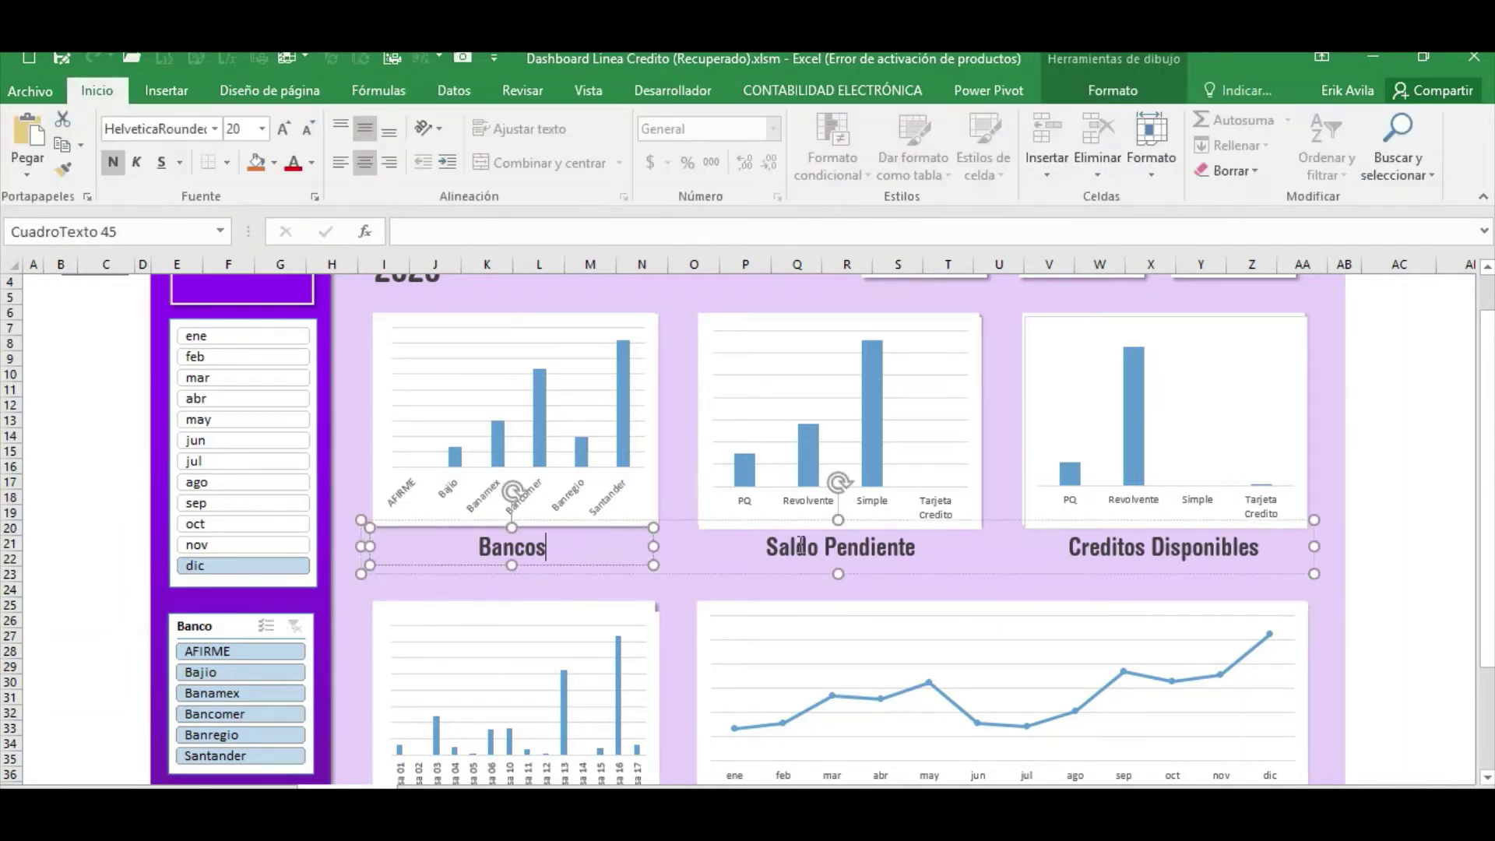
click(1048, 318)
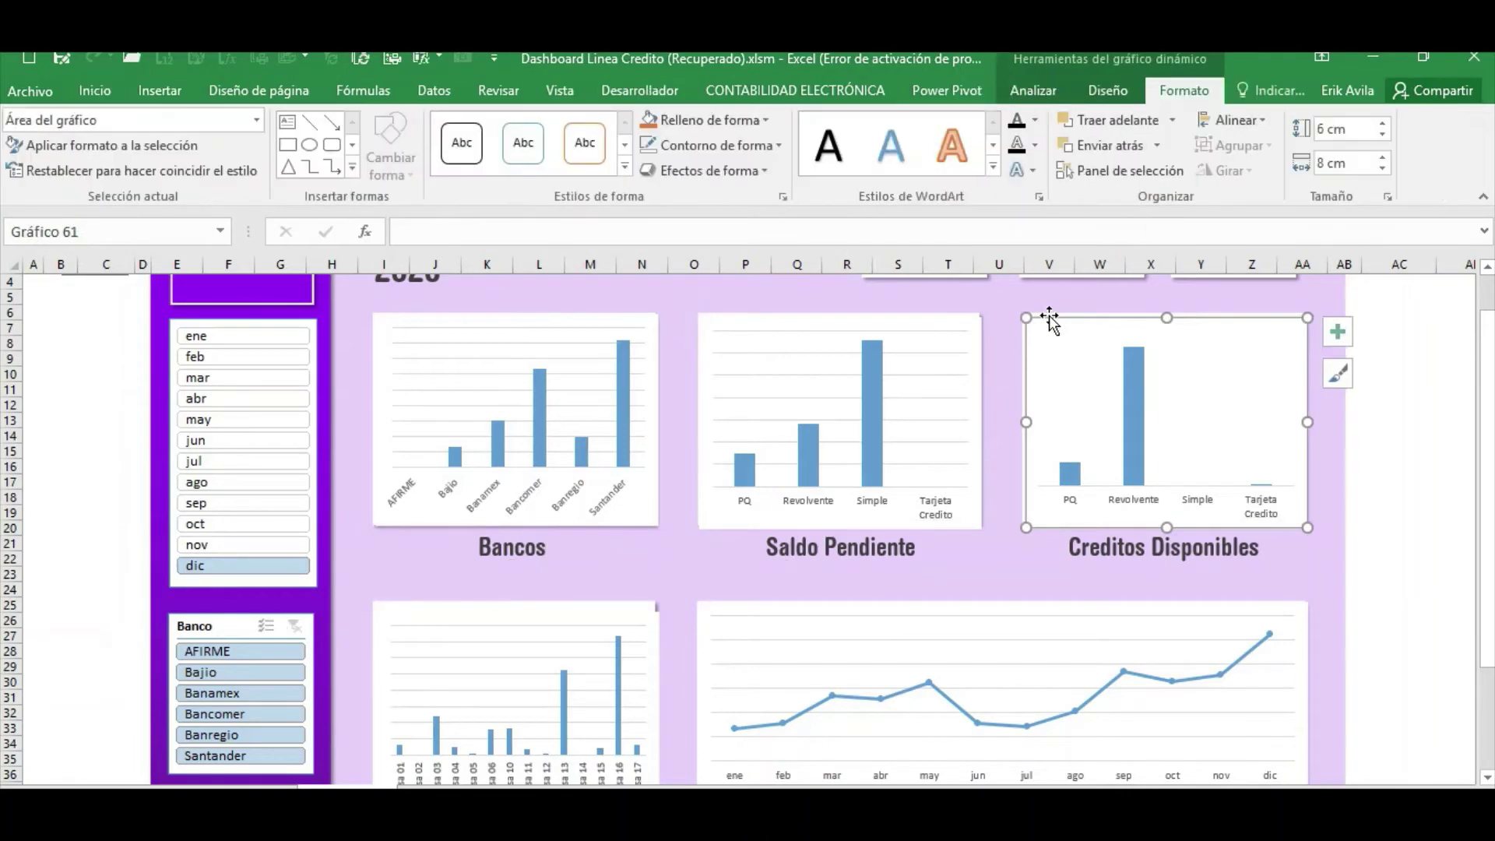
Nudge the Saldo Pendiente and Creditos Disponibles charts into alignment.
click(1365, 374)
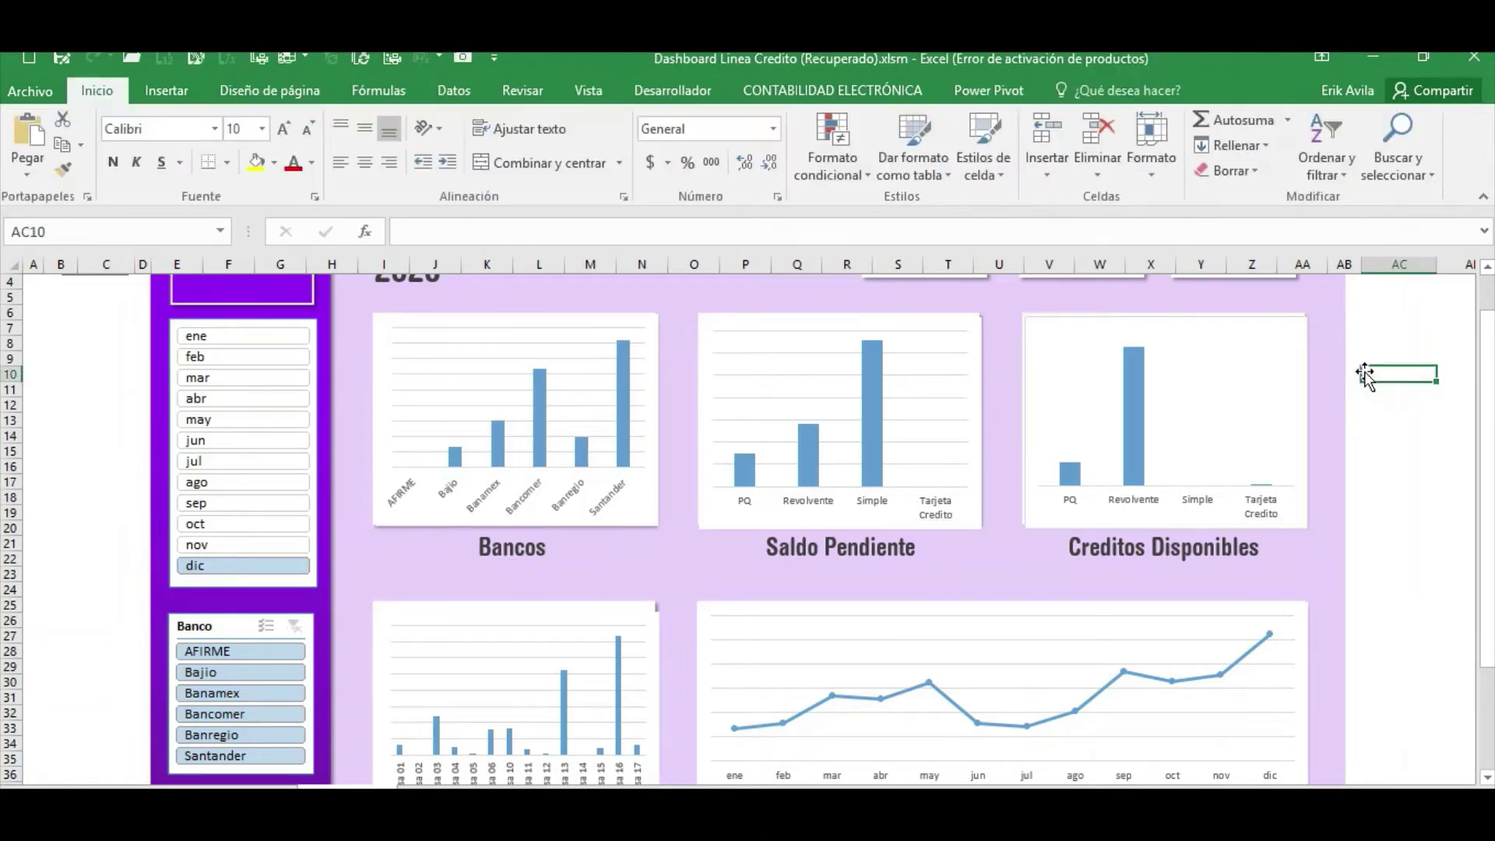
click(1223, 334)
click(1394, 411)
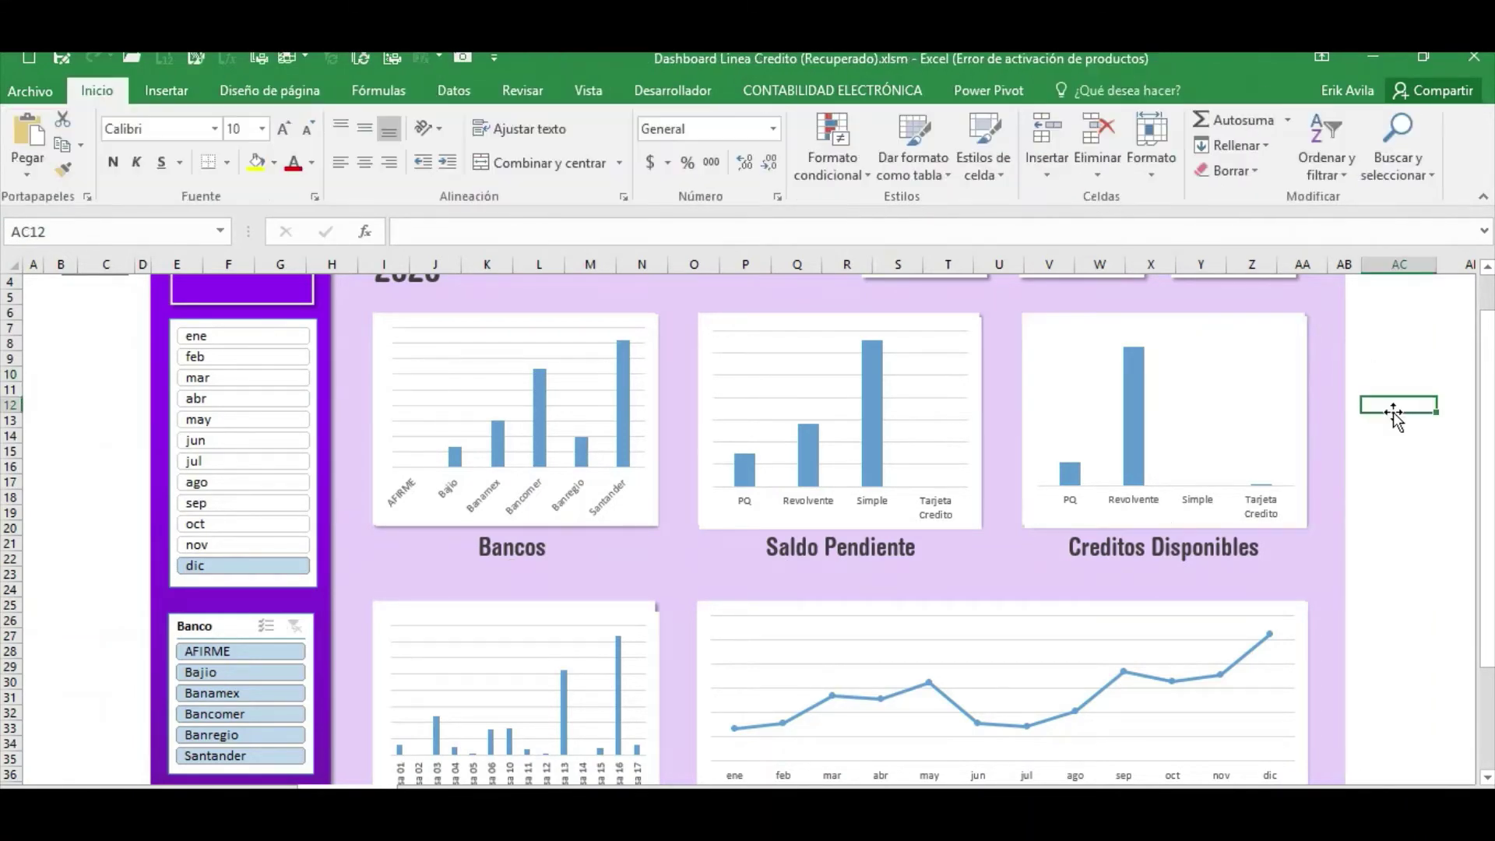
click(896, 421)
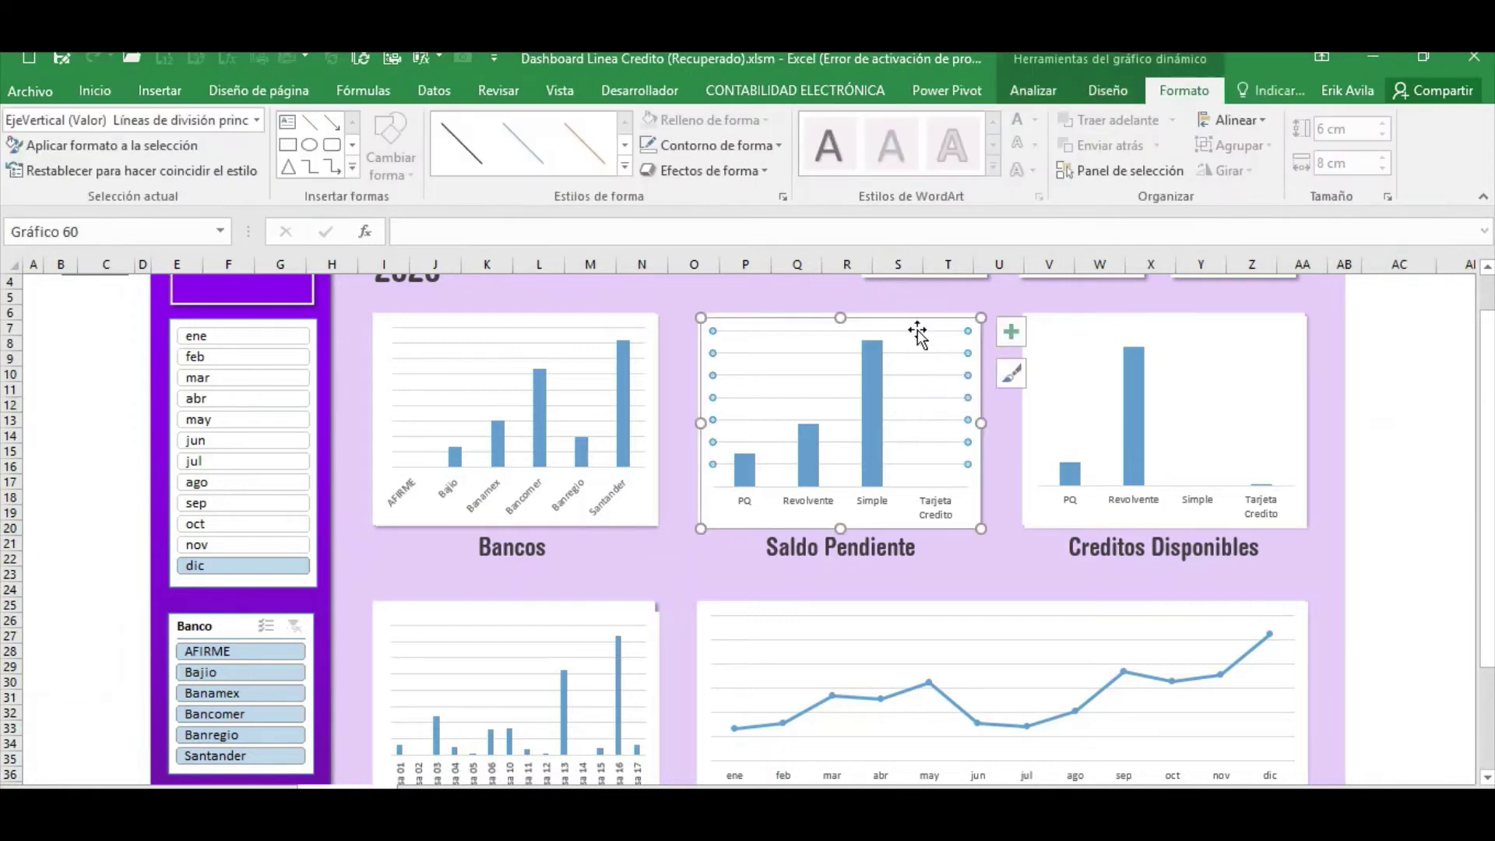
mouse_move(917, 333)
mouse_down()
mouse_move(903, 376)
mouse_move(922, 354)
mouse_up()
click(1098, 328)
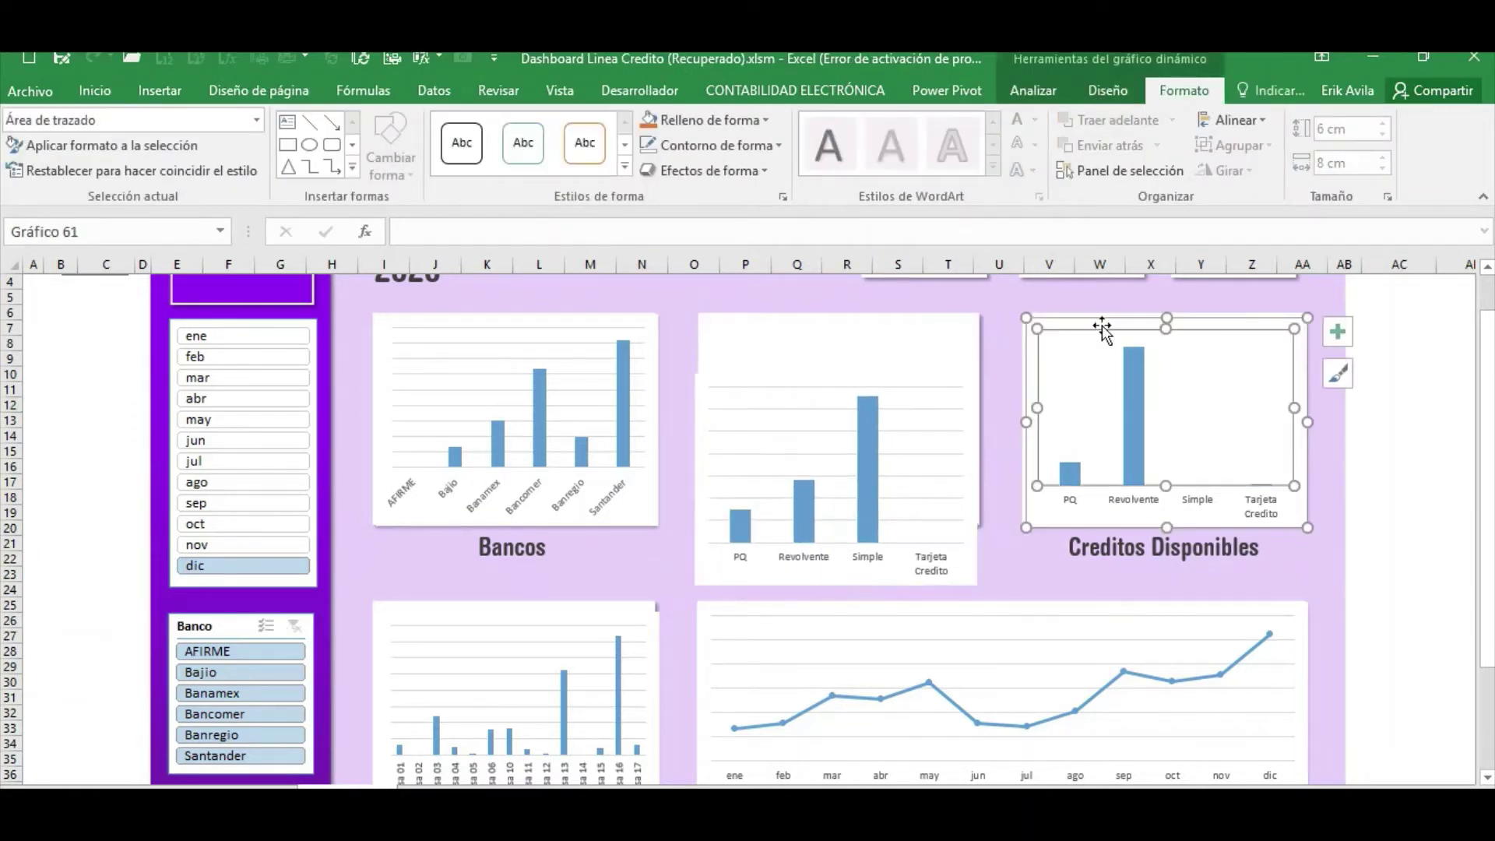
drag(1094, 334, 1123, 334)
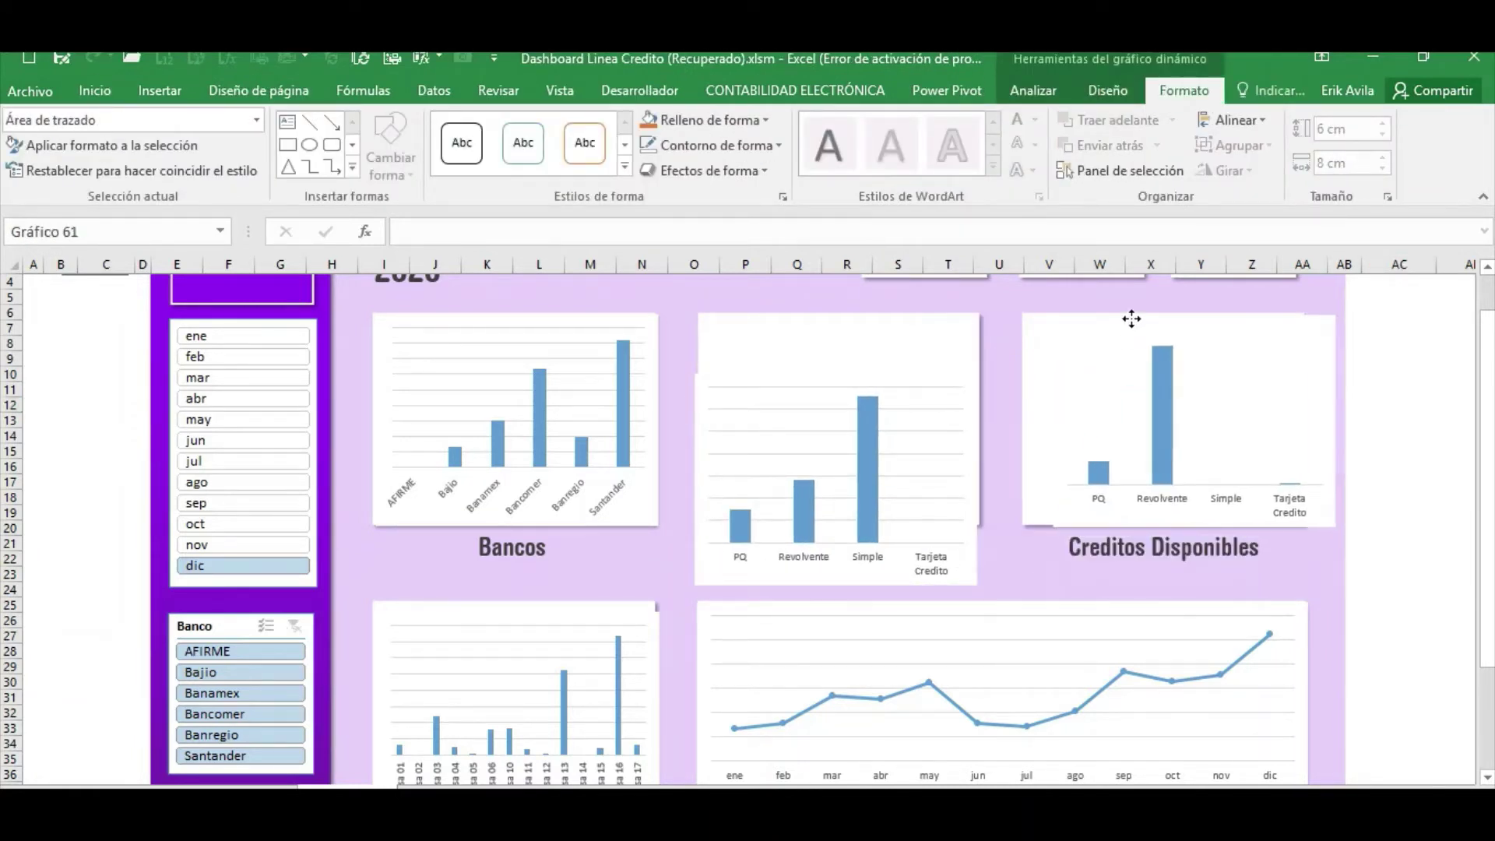
click(796, 343)
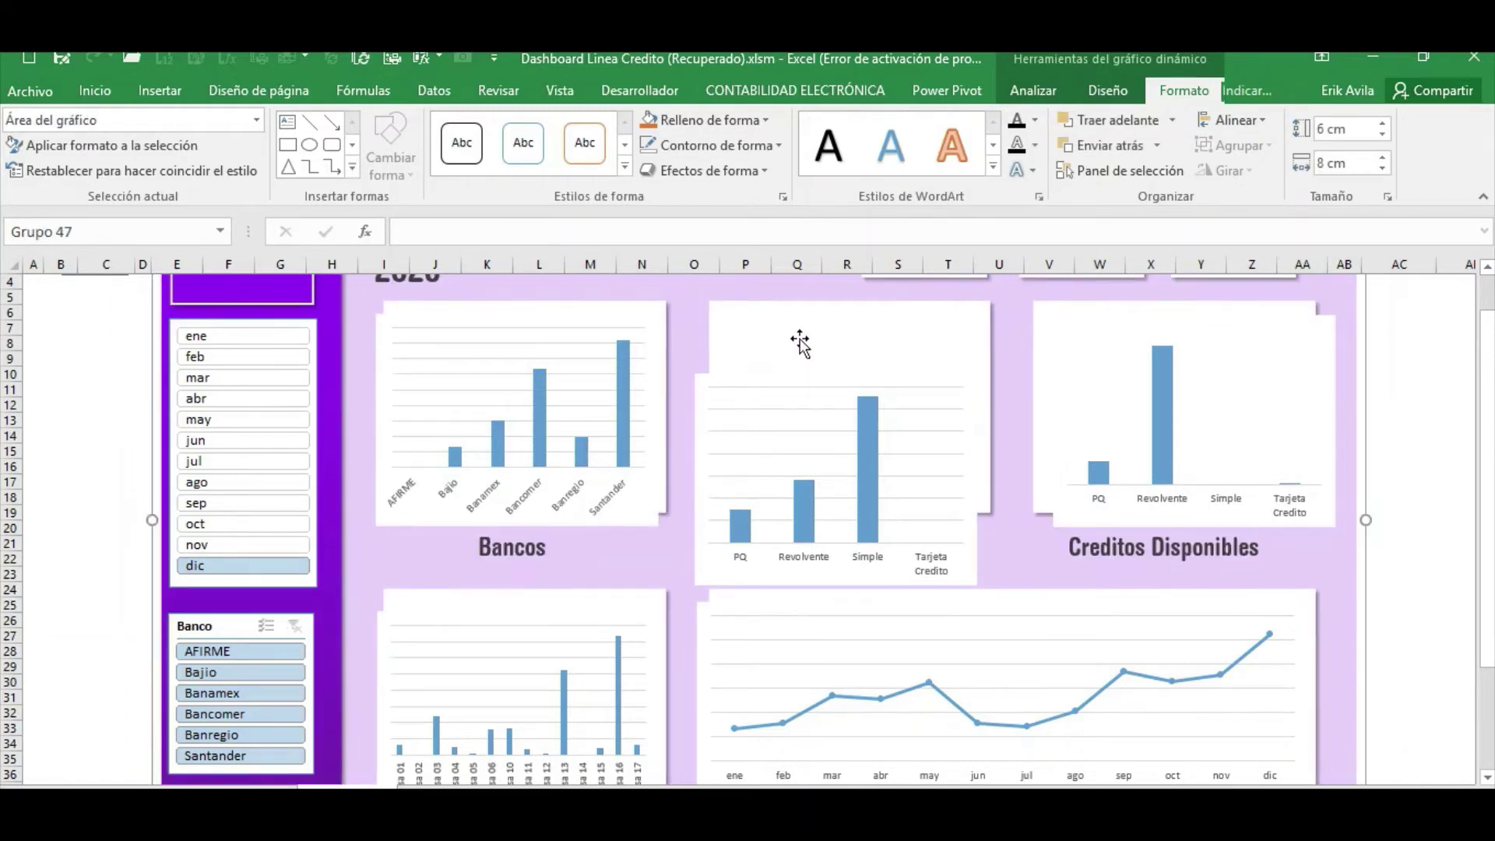
Set the Bancos chart's shape fill to No Fill.
click(598, 390)
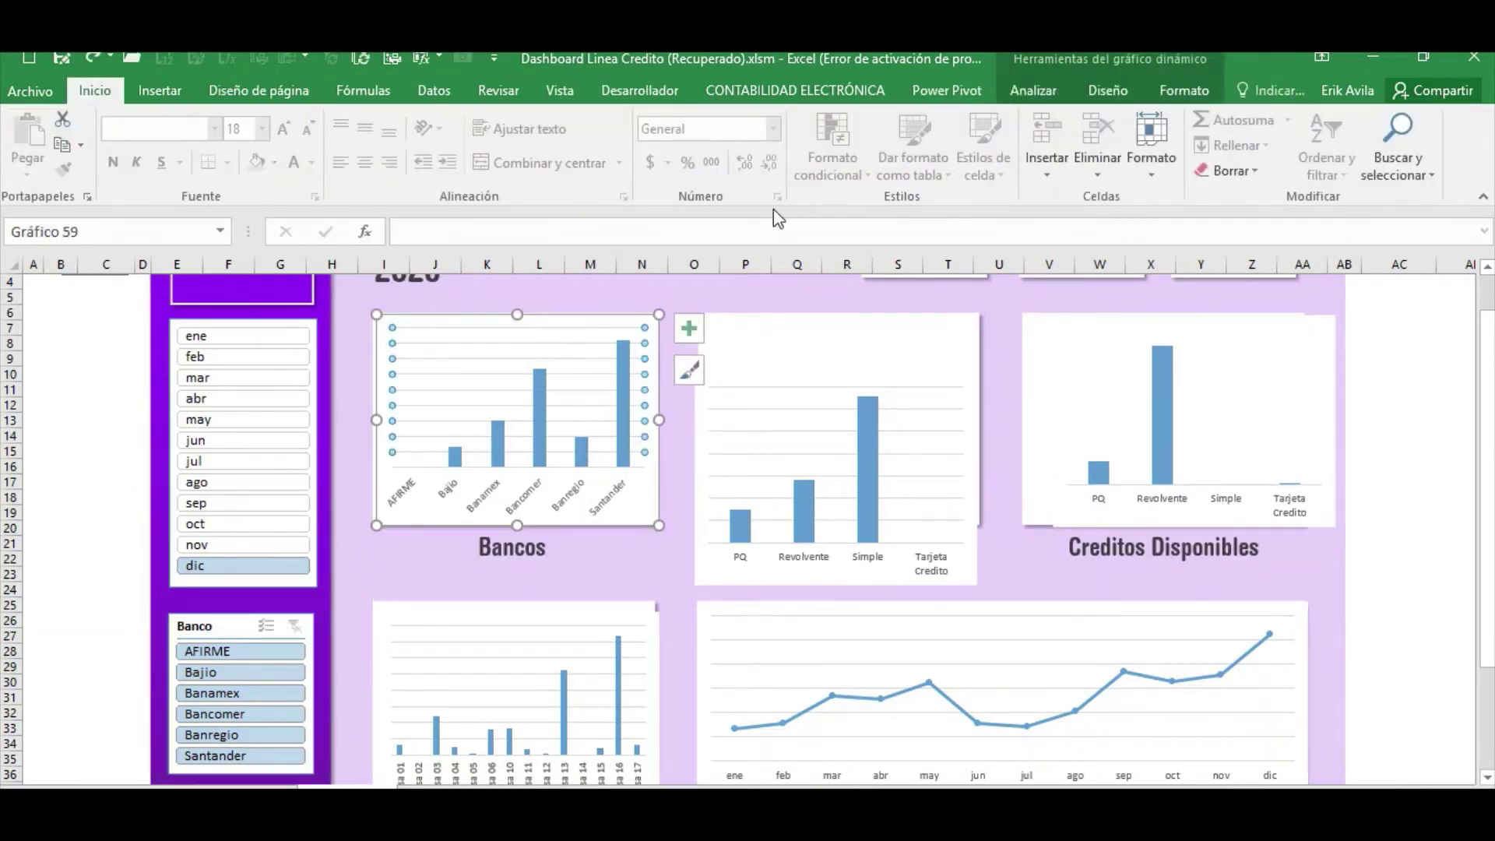
click(1185, 90)
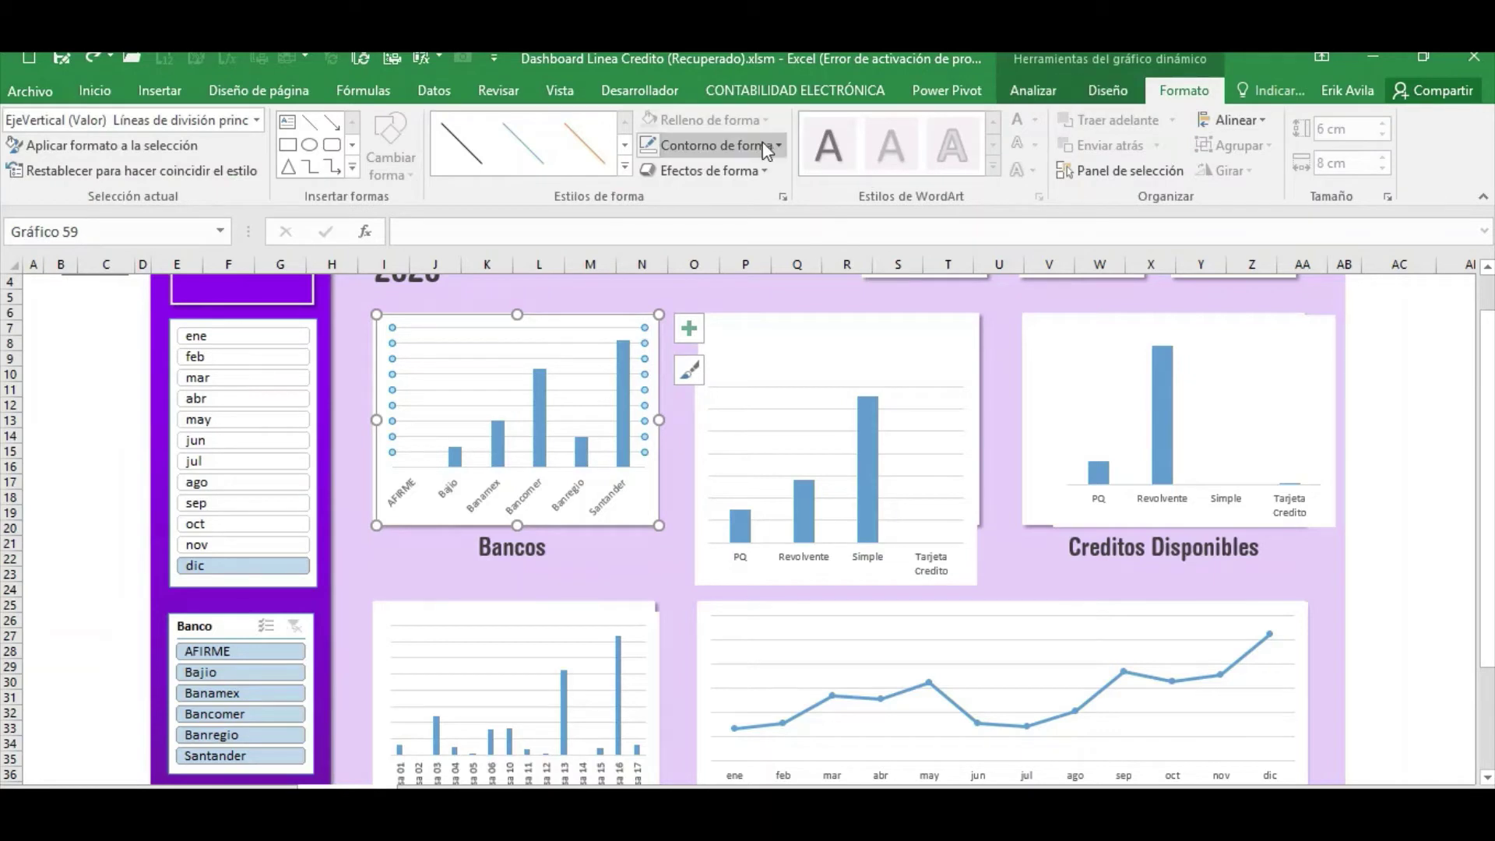
click(585, 314)
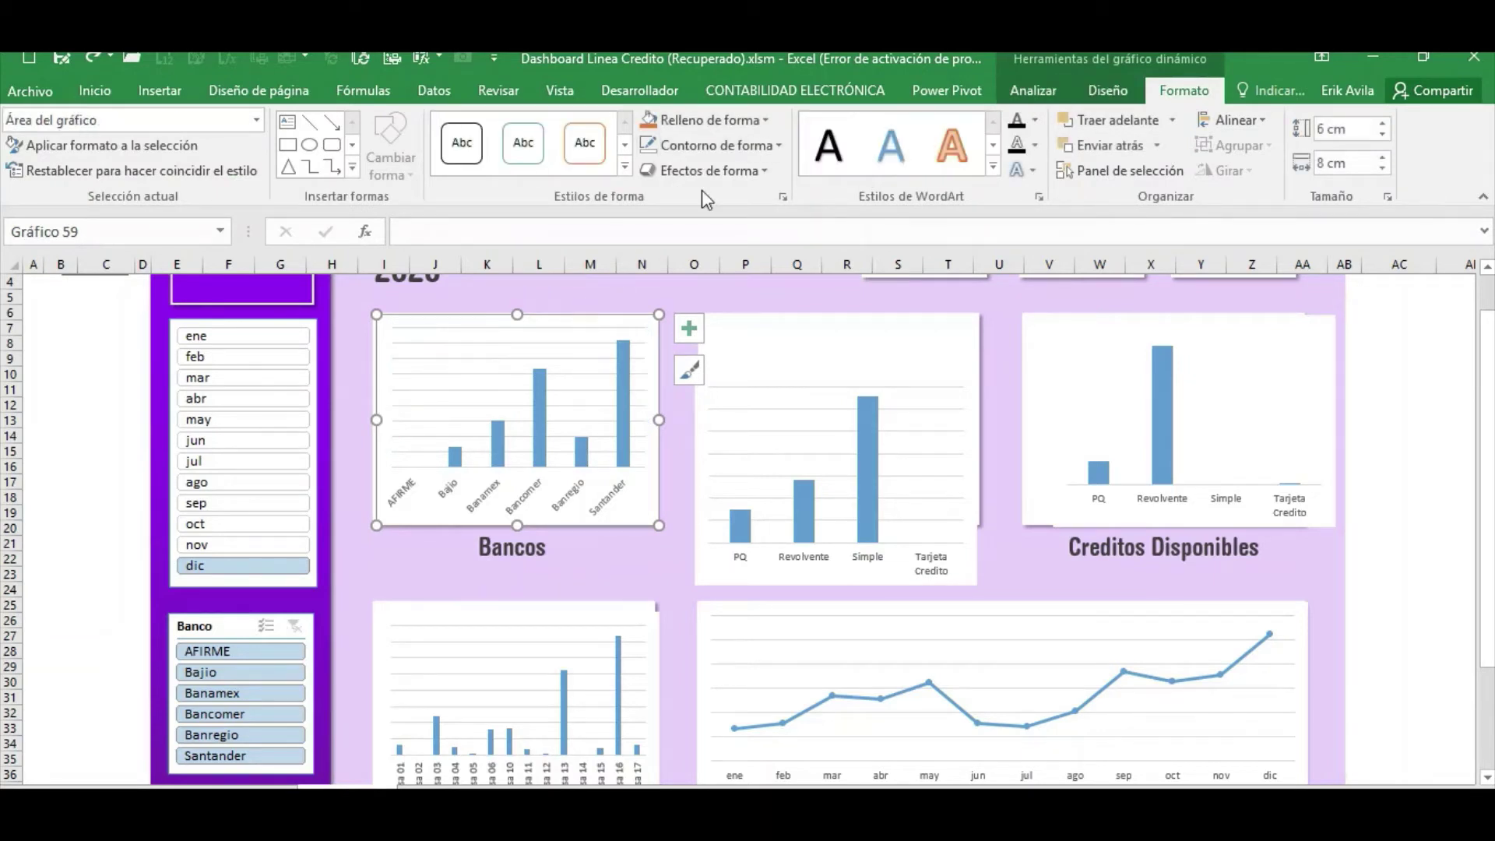
click(731, 121)
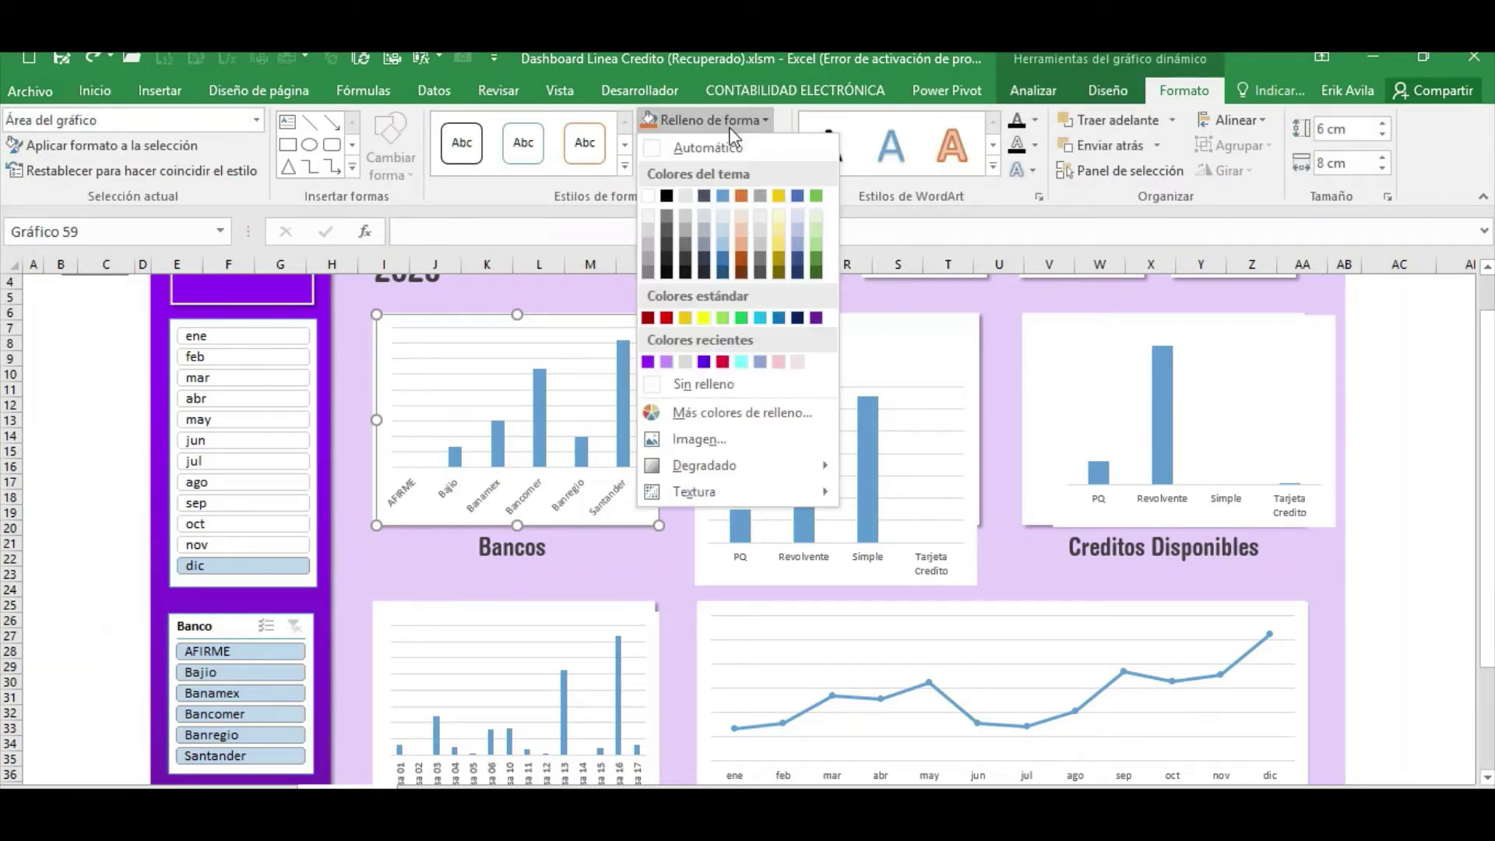
click(672, 382)
Remove the Saldo Pendiente chart's fill and place it onto its card.
click(873, 354)
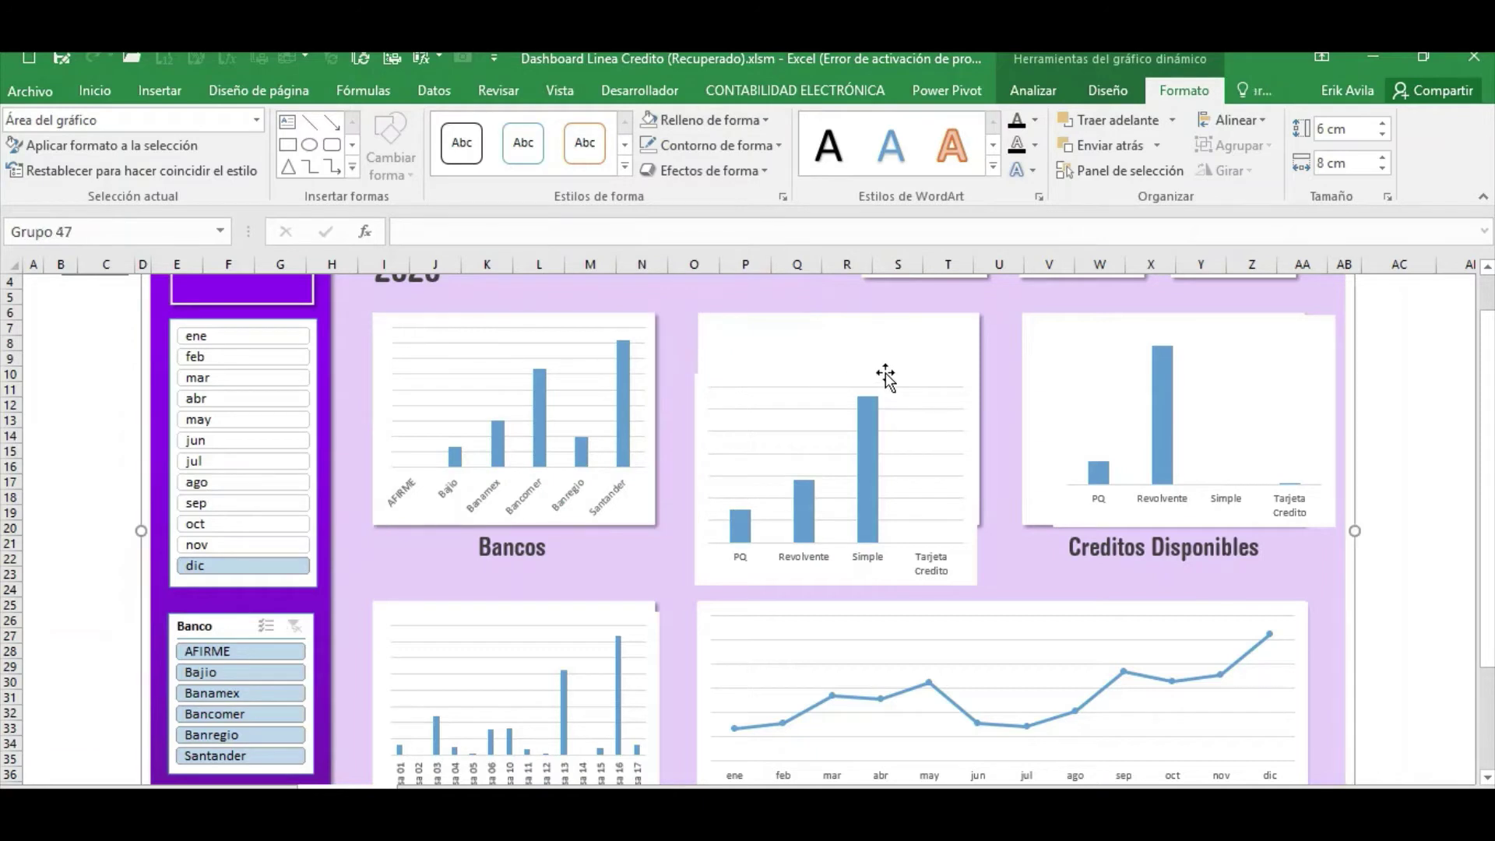
click(904, 424)
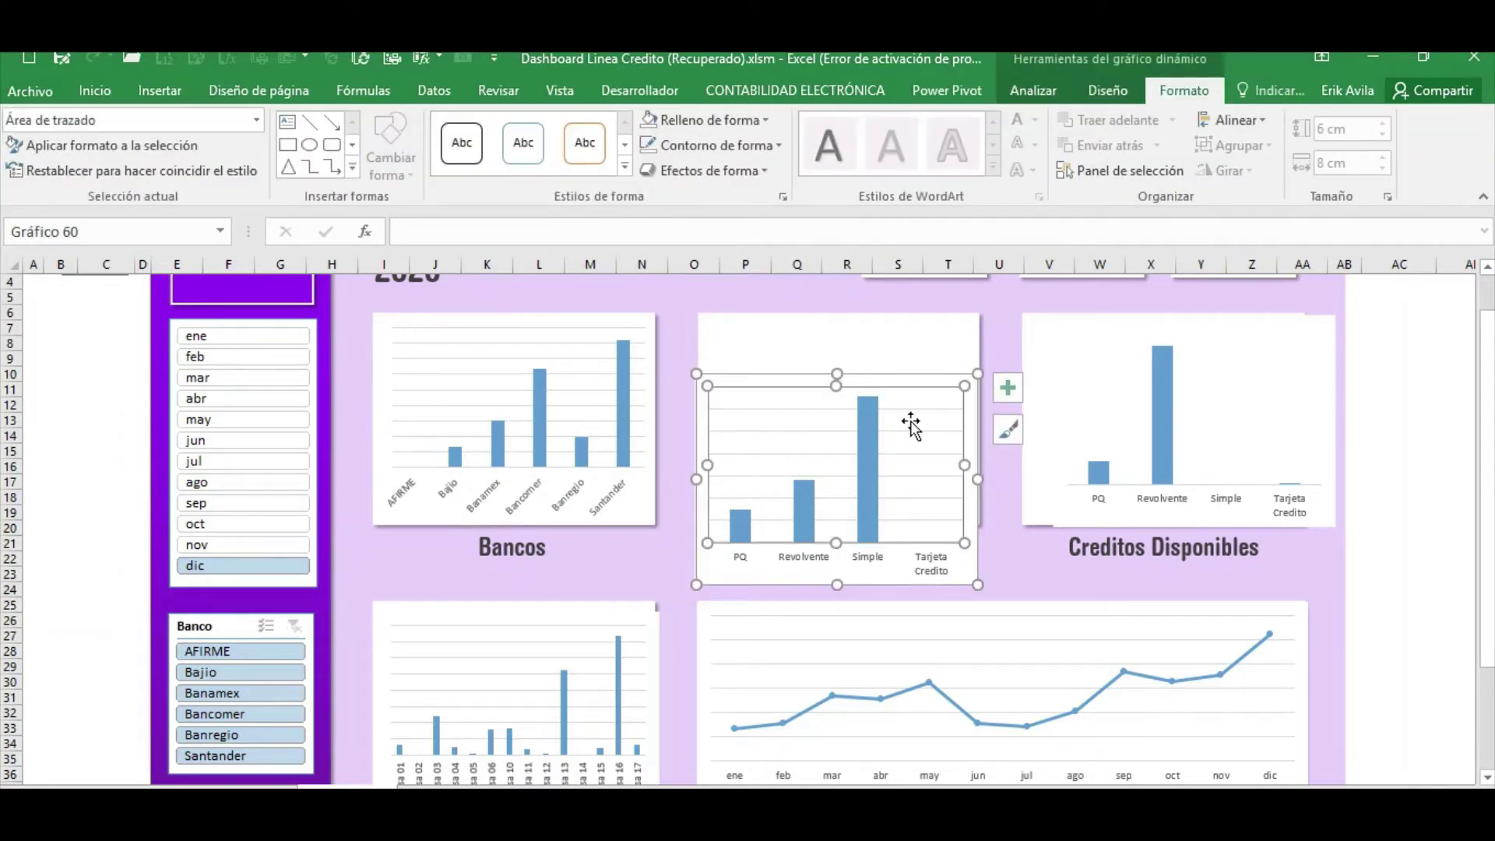
drag(951, 381, 873, 421)
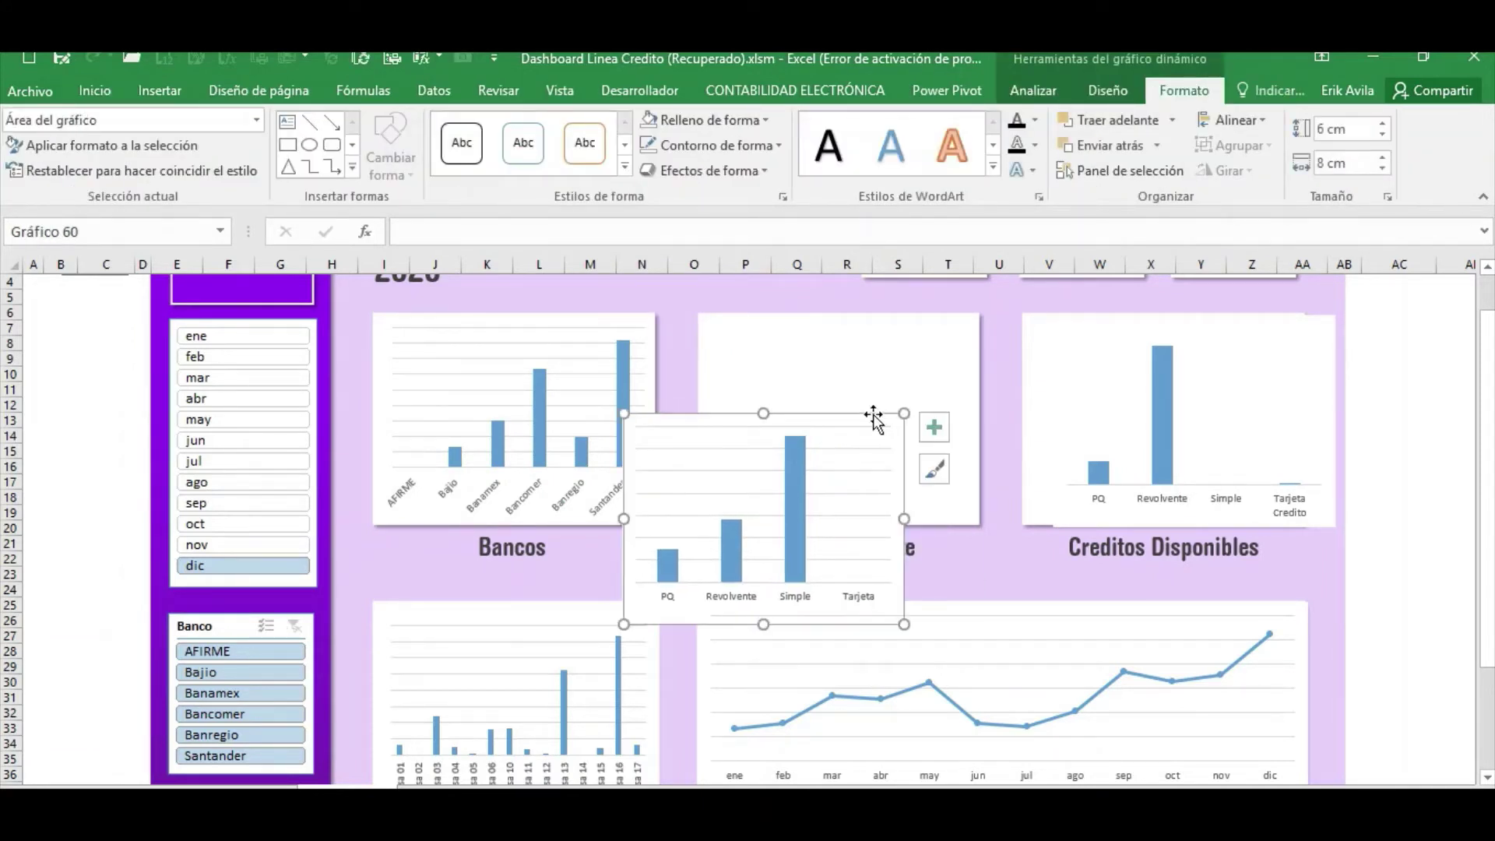
click(709, 120)
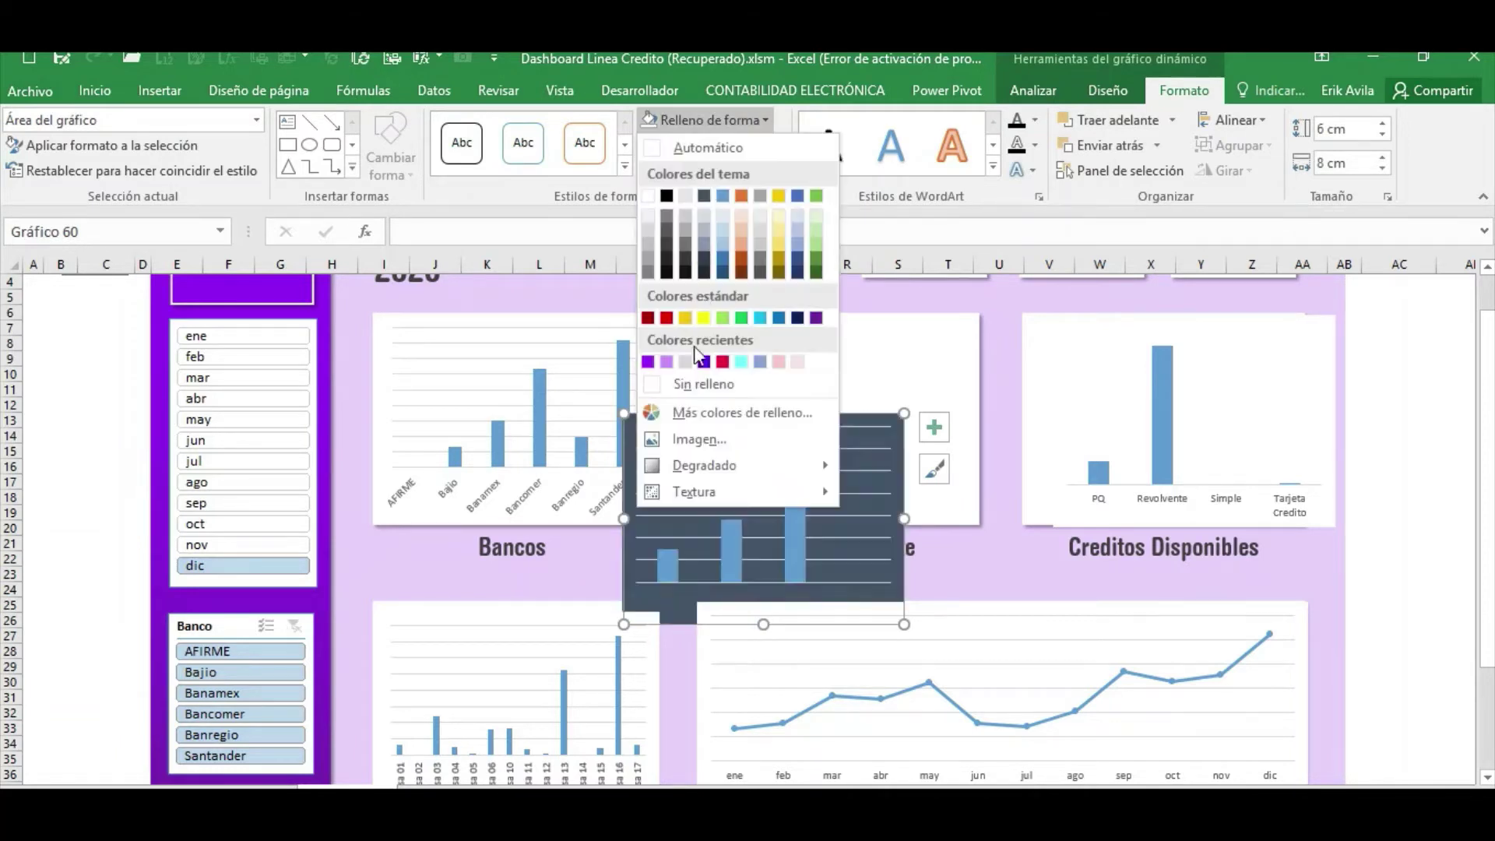
click(701, 381)
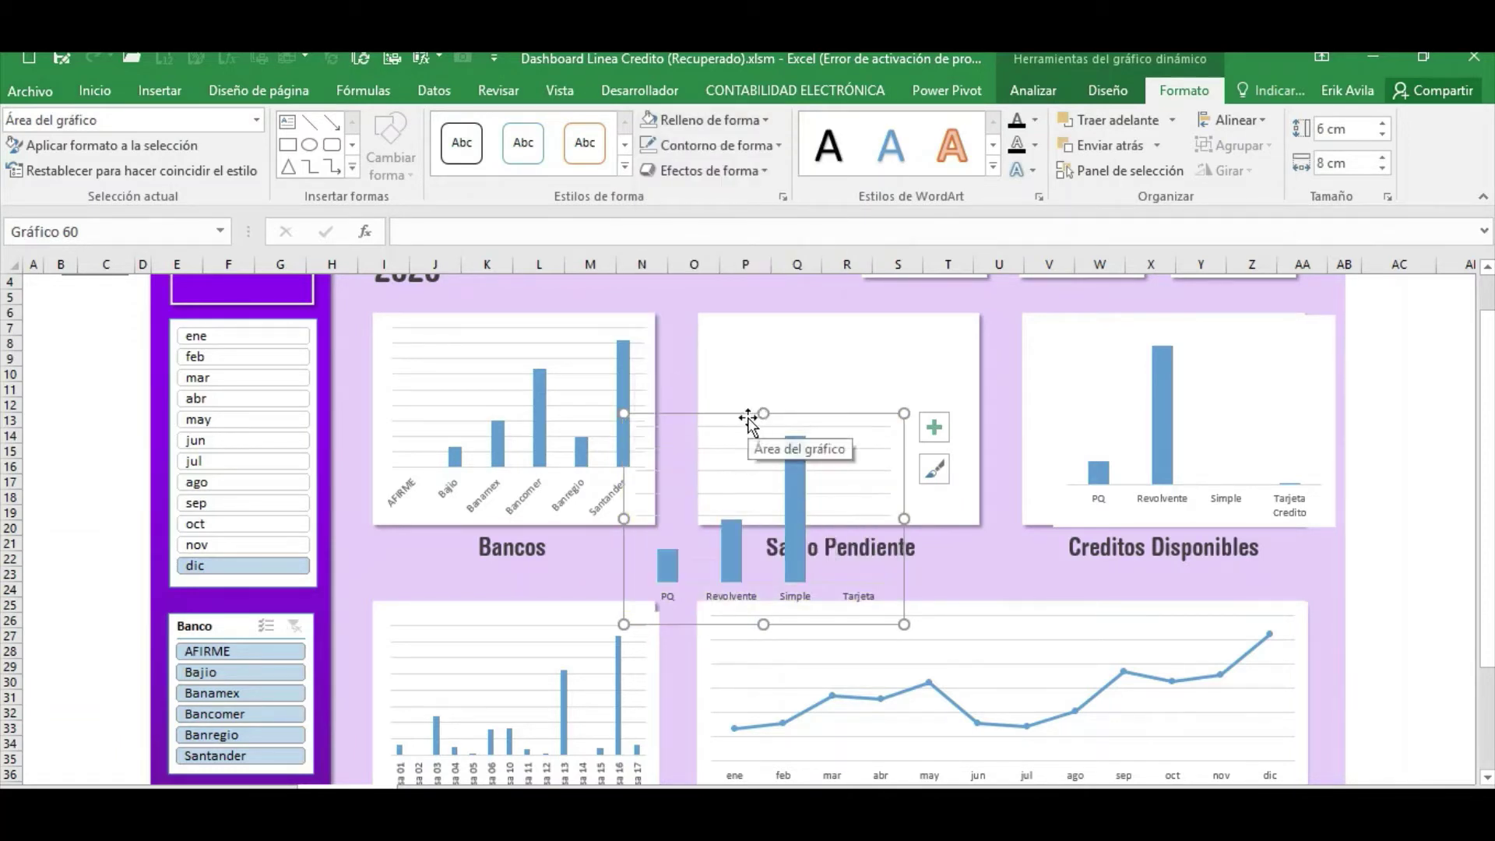
drag(757, 418, 832, 319)
Move Creditos Disponibles onto its card; remove its fill and the Empresas chart's fill.
click(1081, 354)
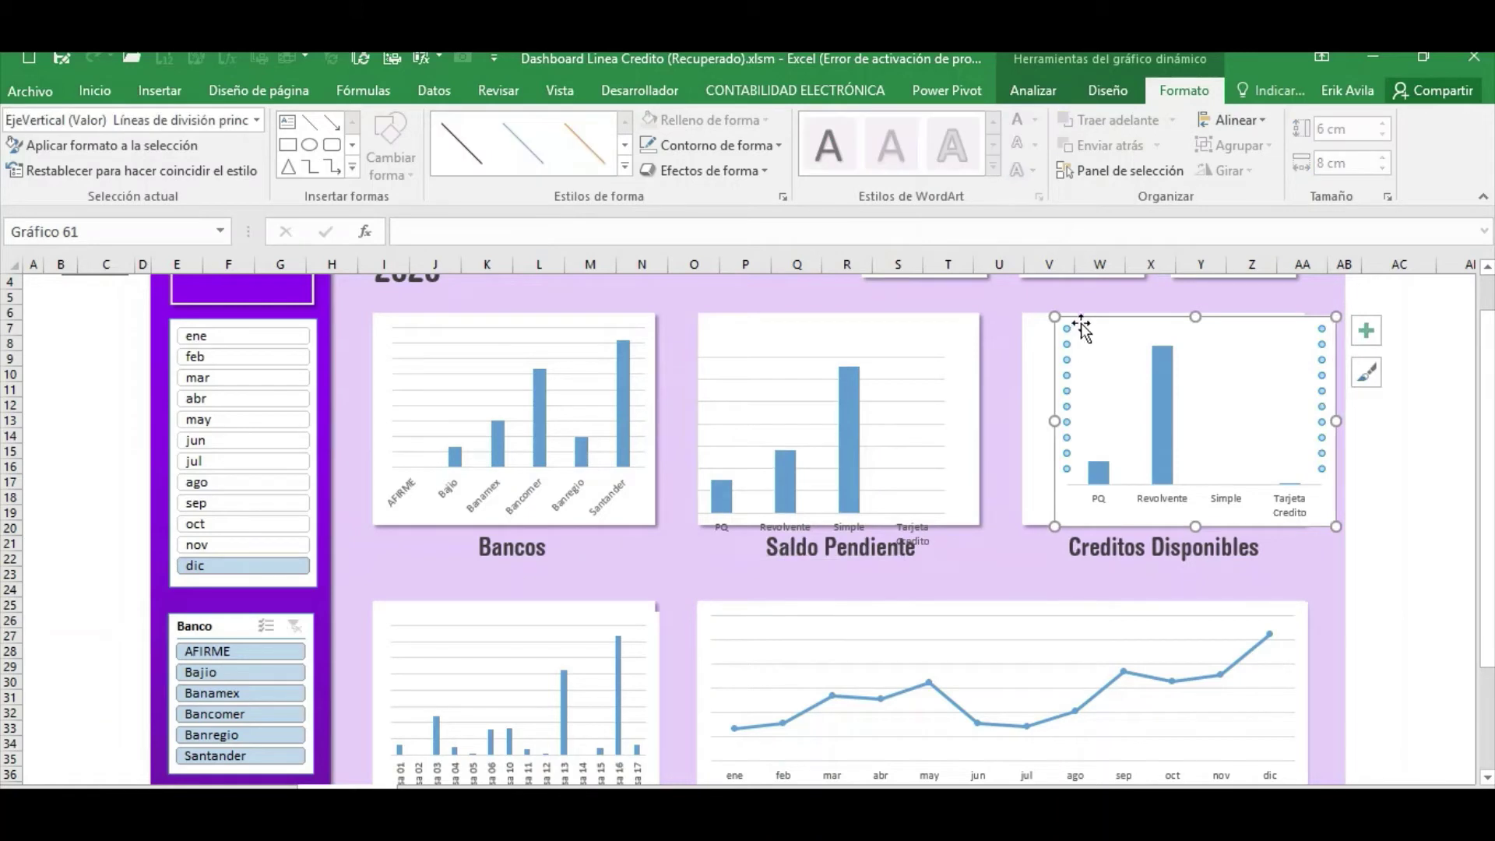
drag(1083, 322, 1010, 372)
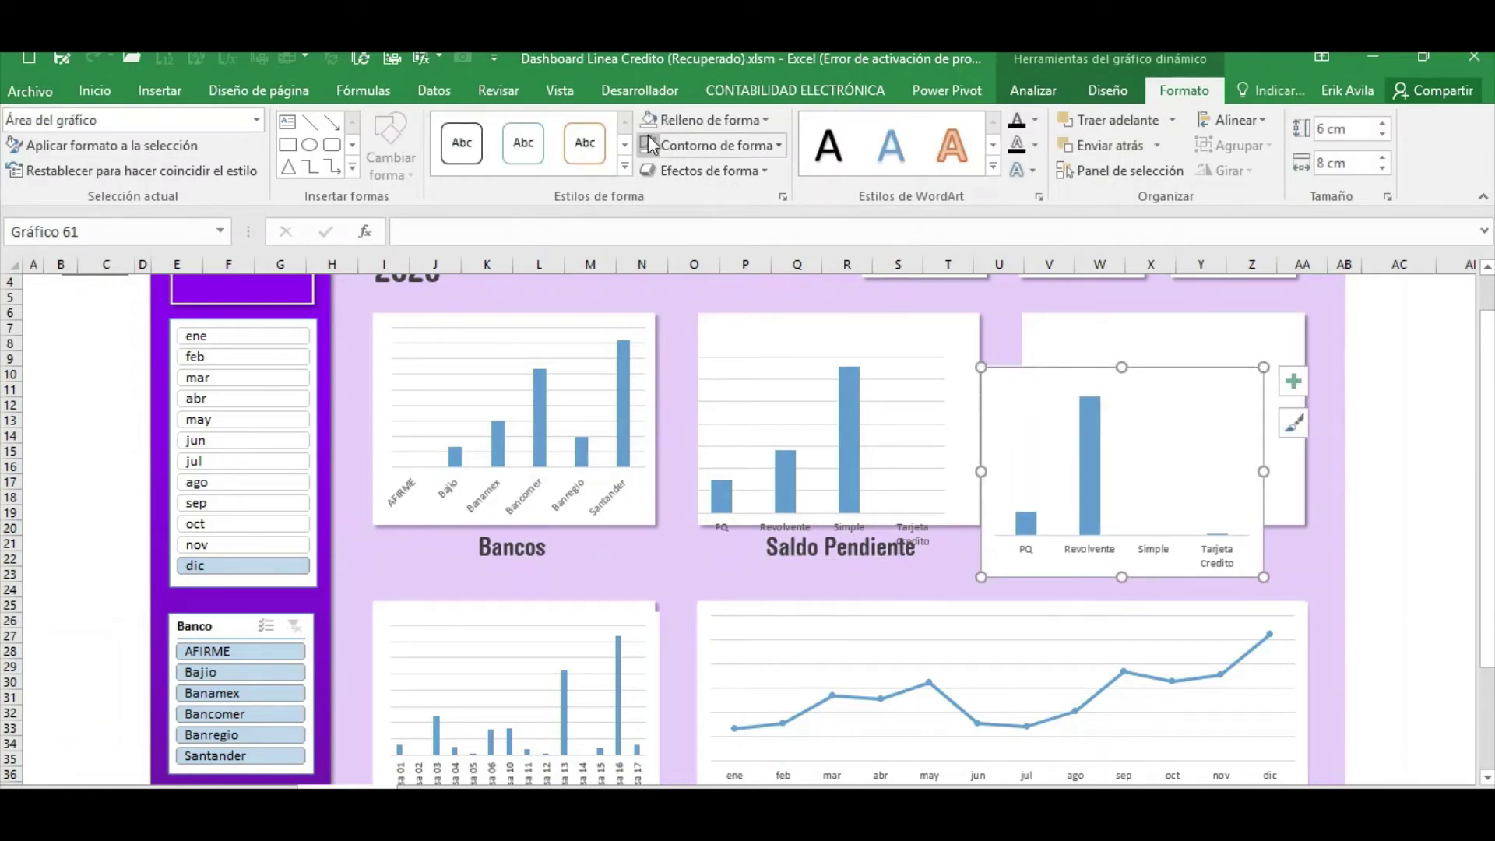
click(659, 121)
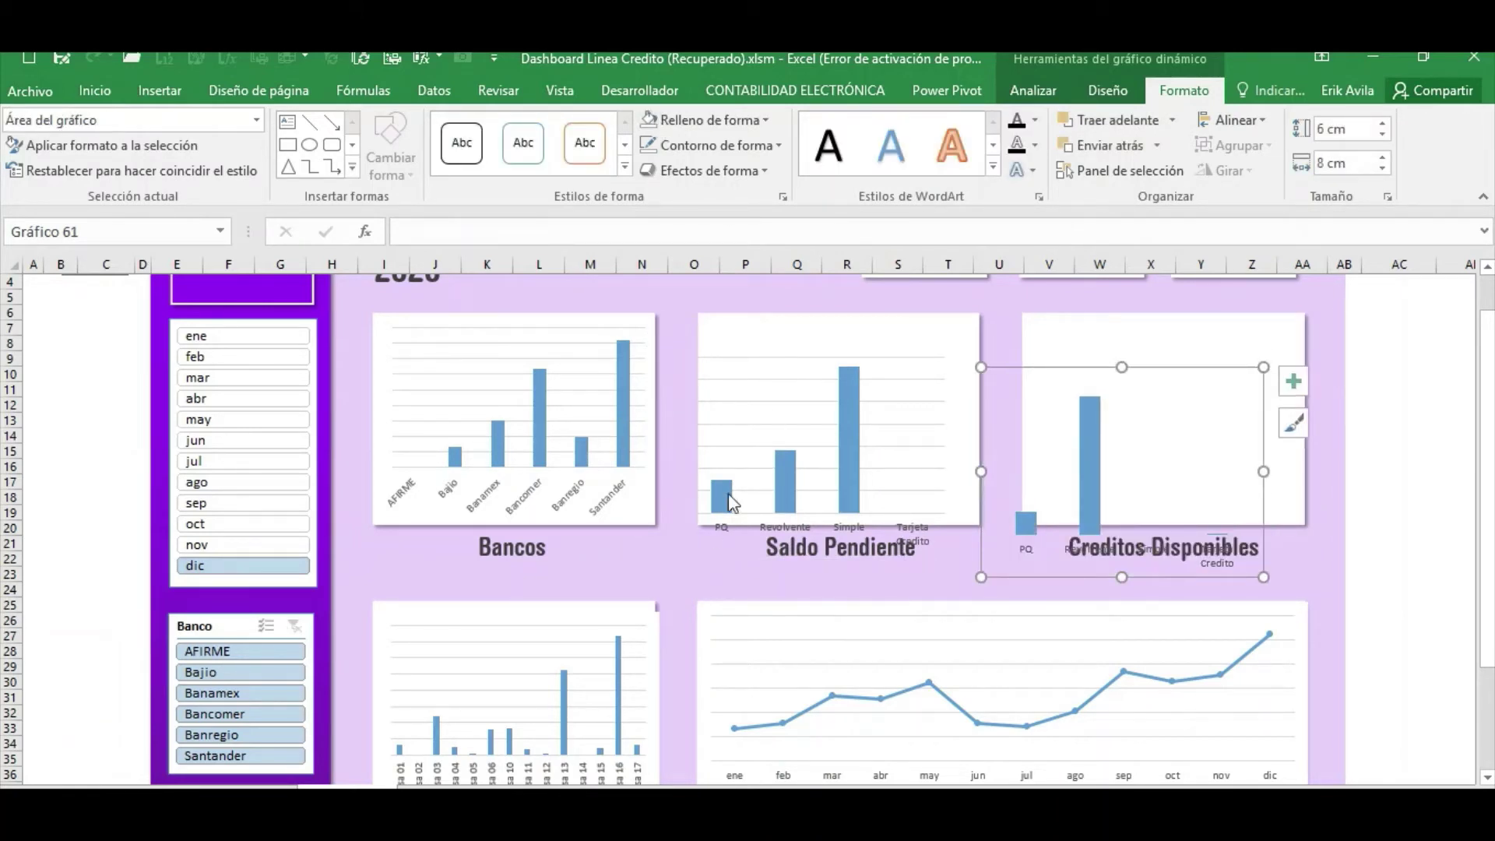
click(551, 616)
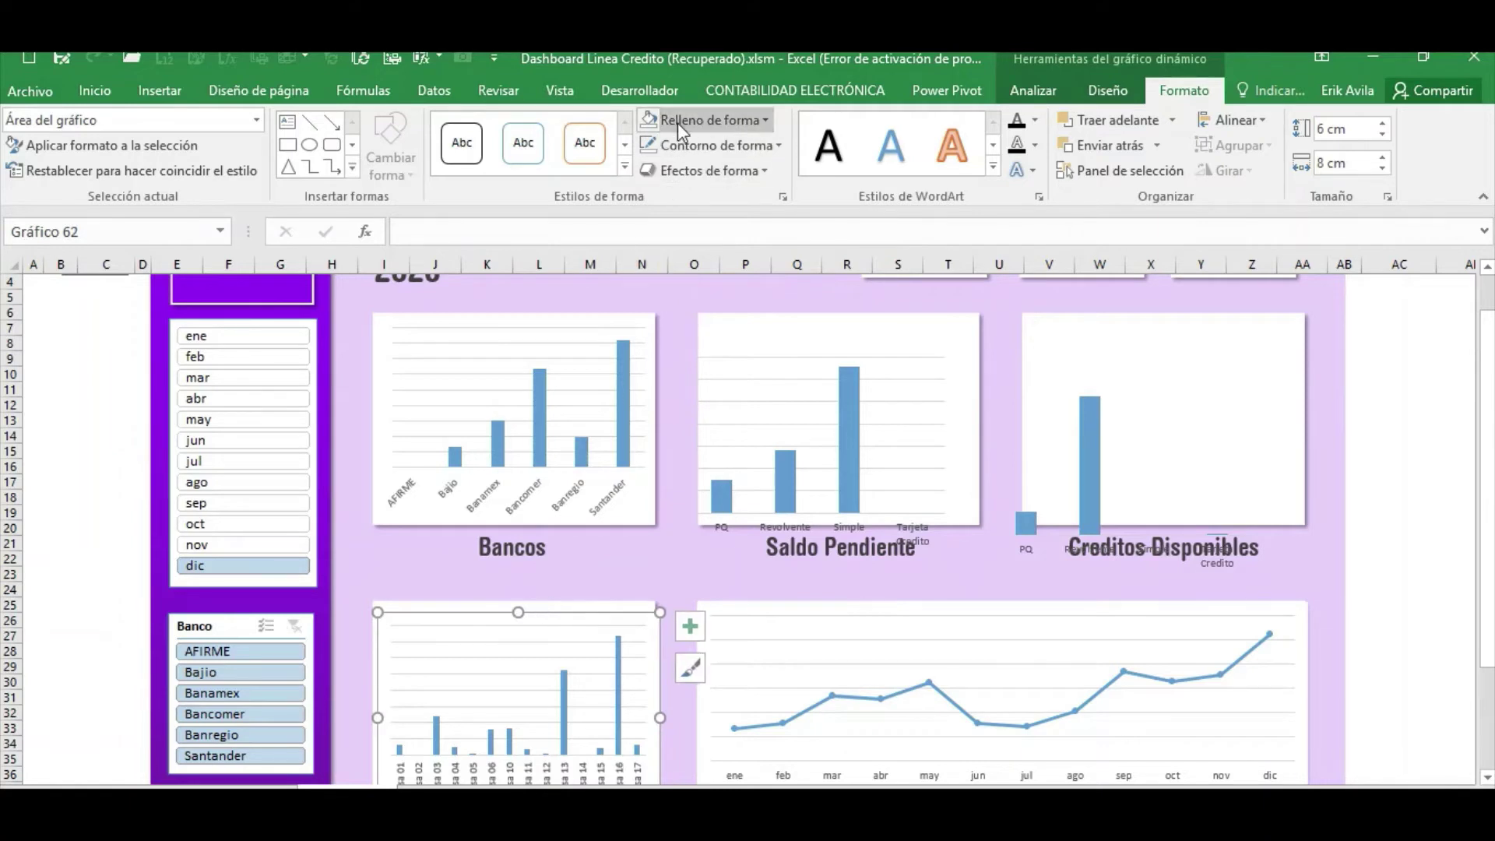
click(701, 120)
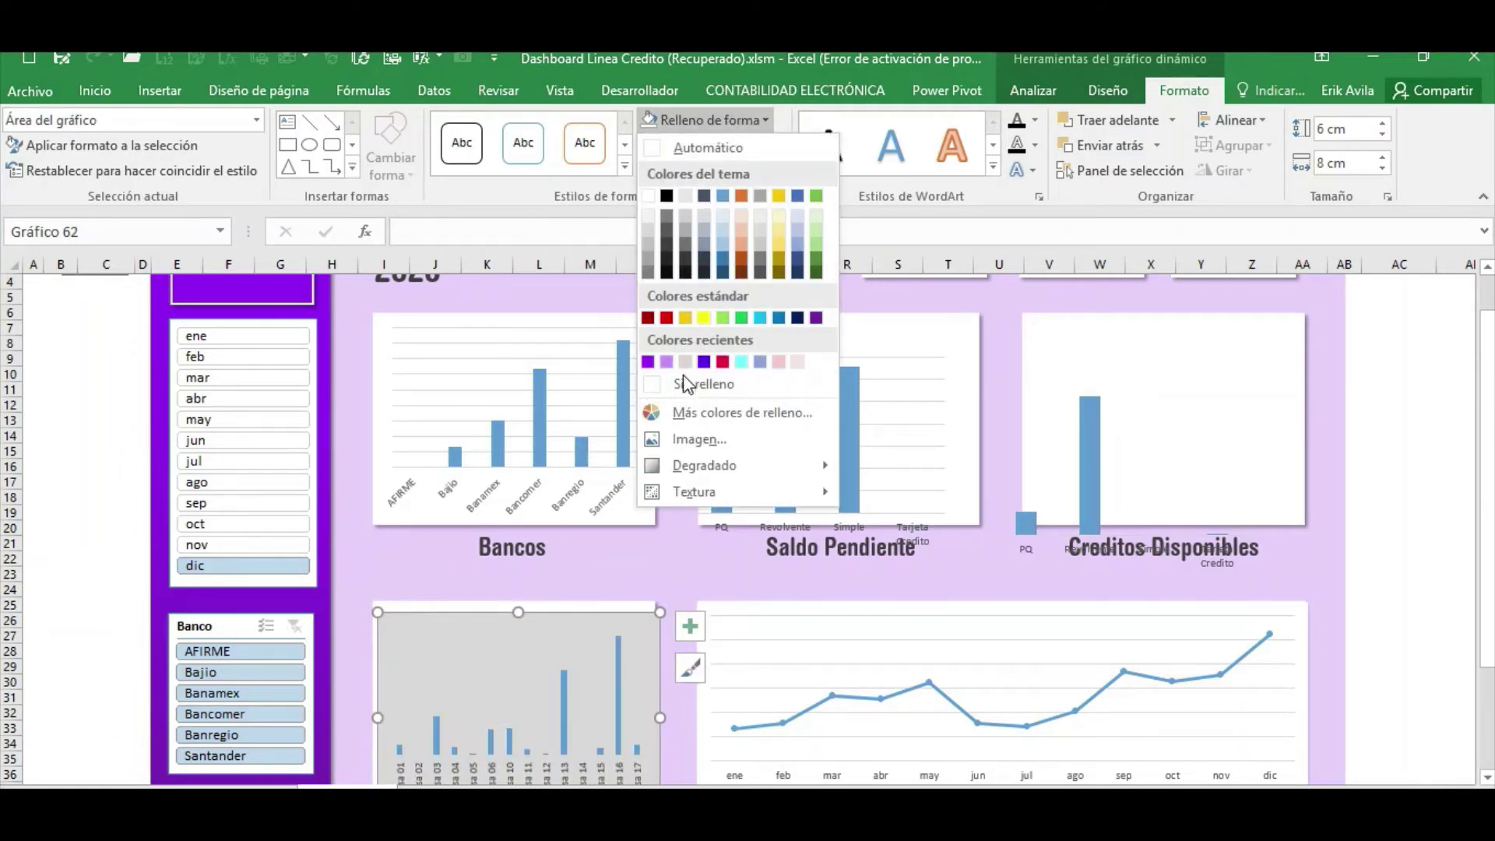
click(687, 384)
Move the monthly line chart up-left and set it to No Fill.
click(739, 620)
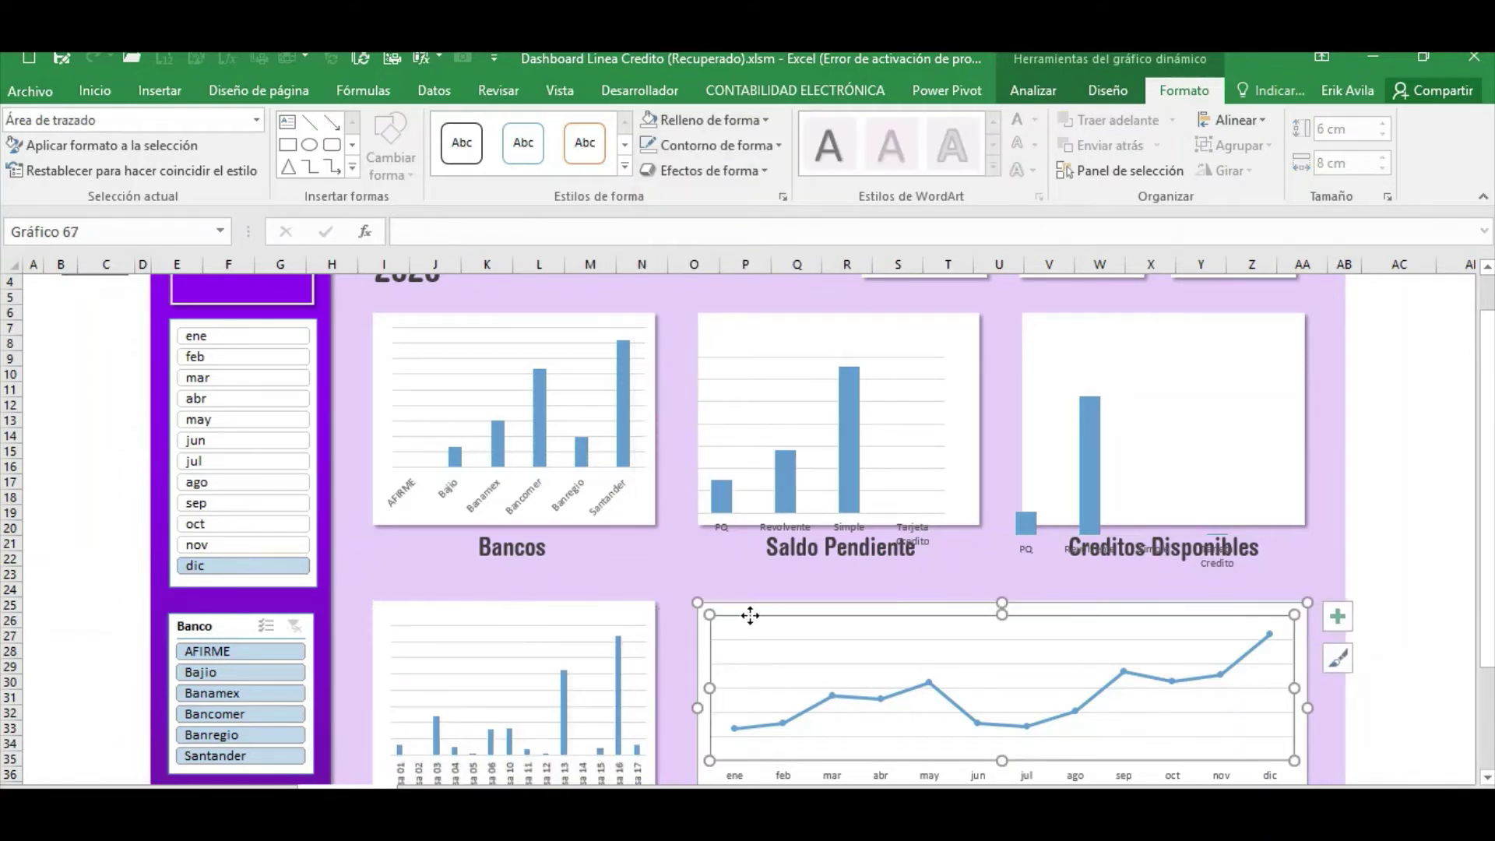
drag(755, 612, 733, 576)
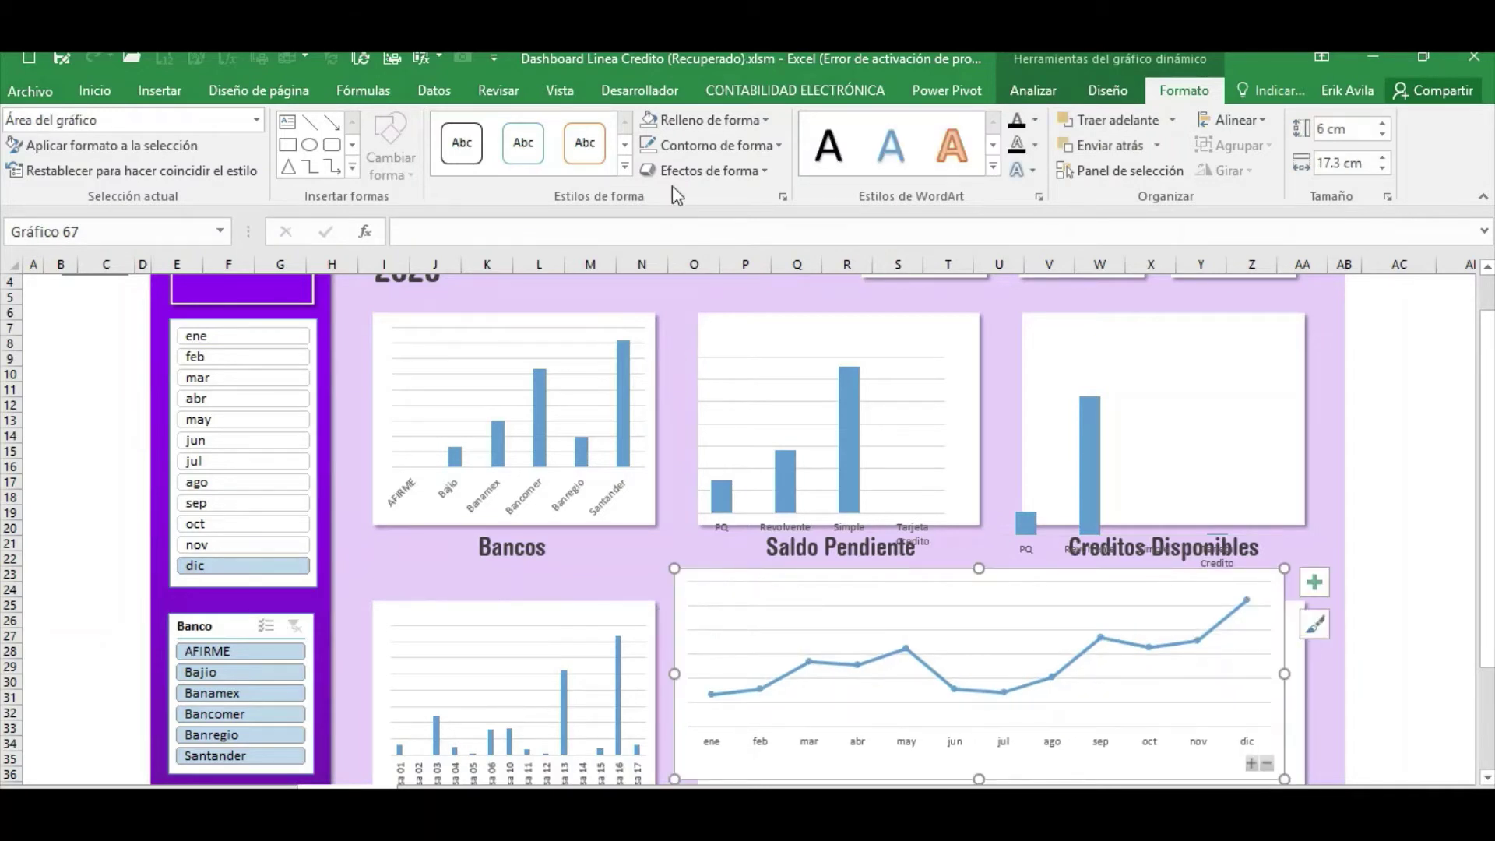
click(705, 119)
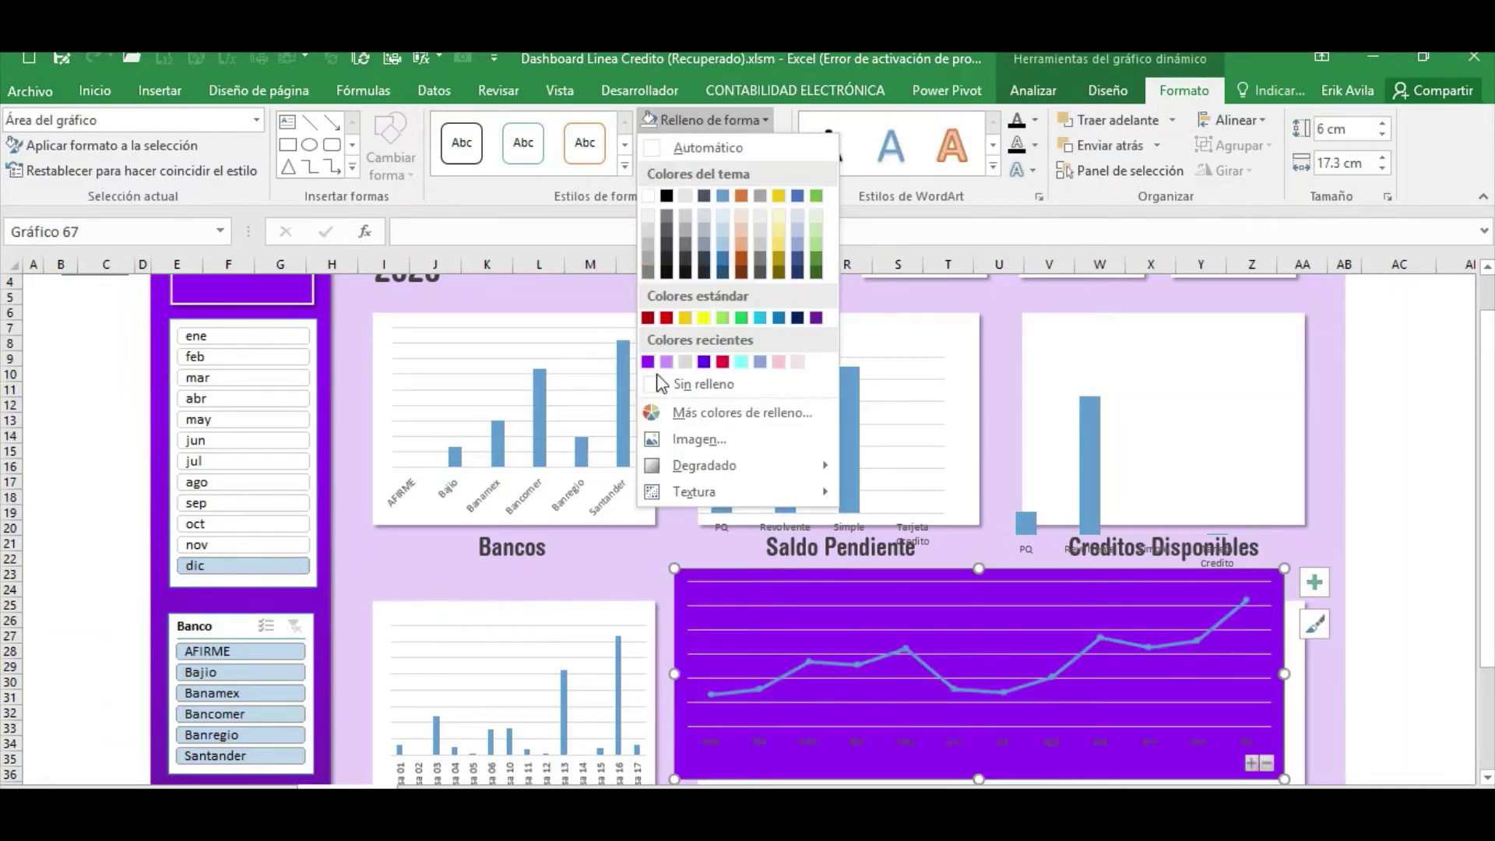
click(659, 383)
Nudge the Empresas Disponibles chart and shift its plot area right.
click(619, 643)
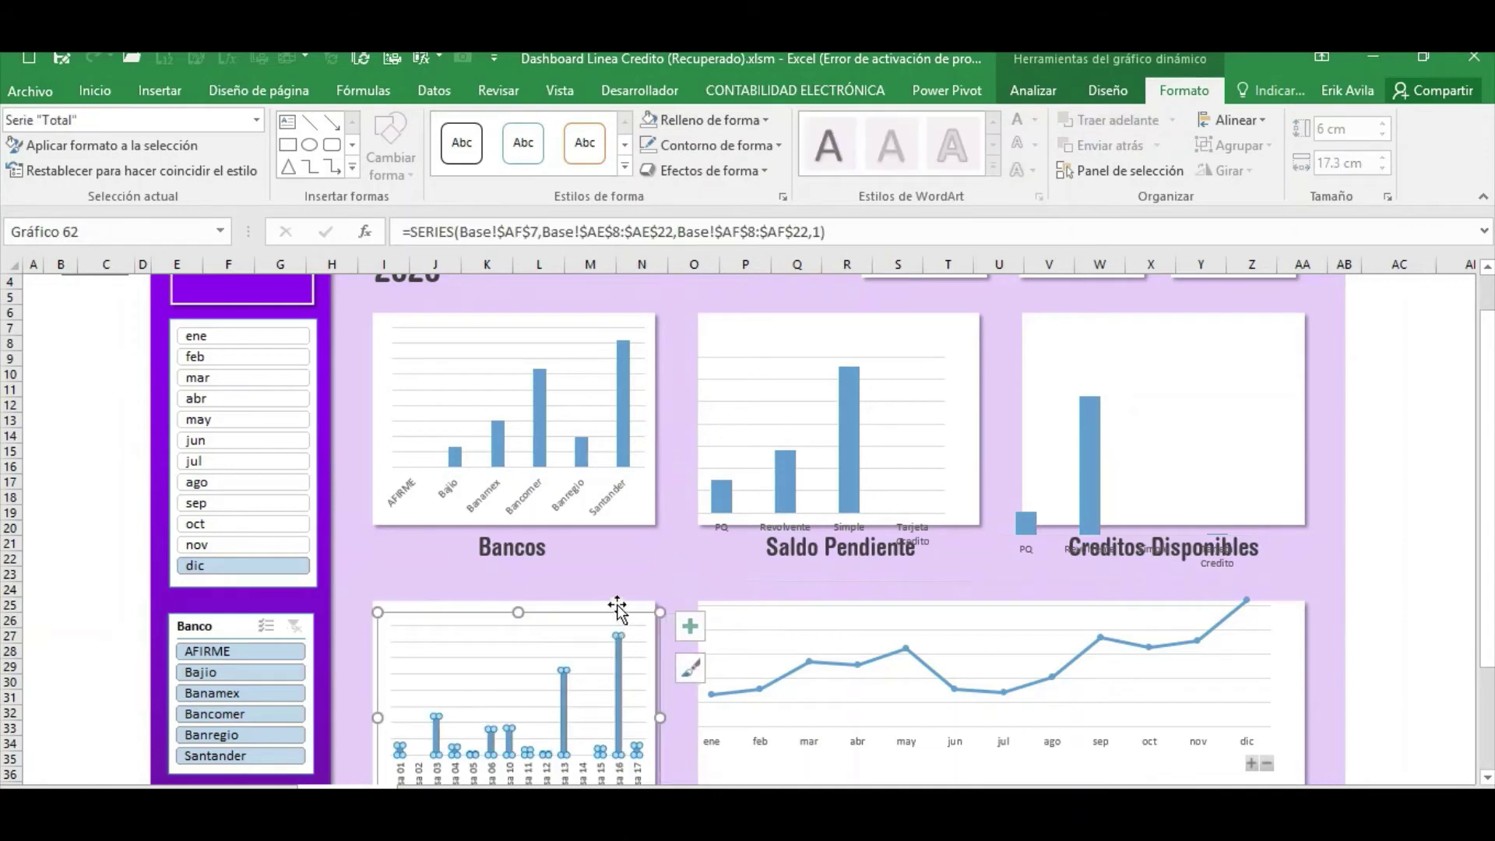
drag(618, 615, 607, 605)
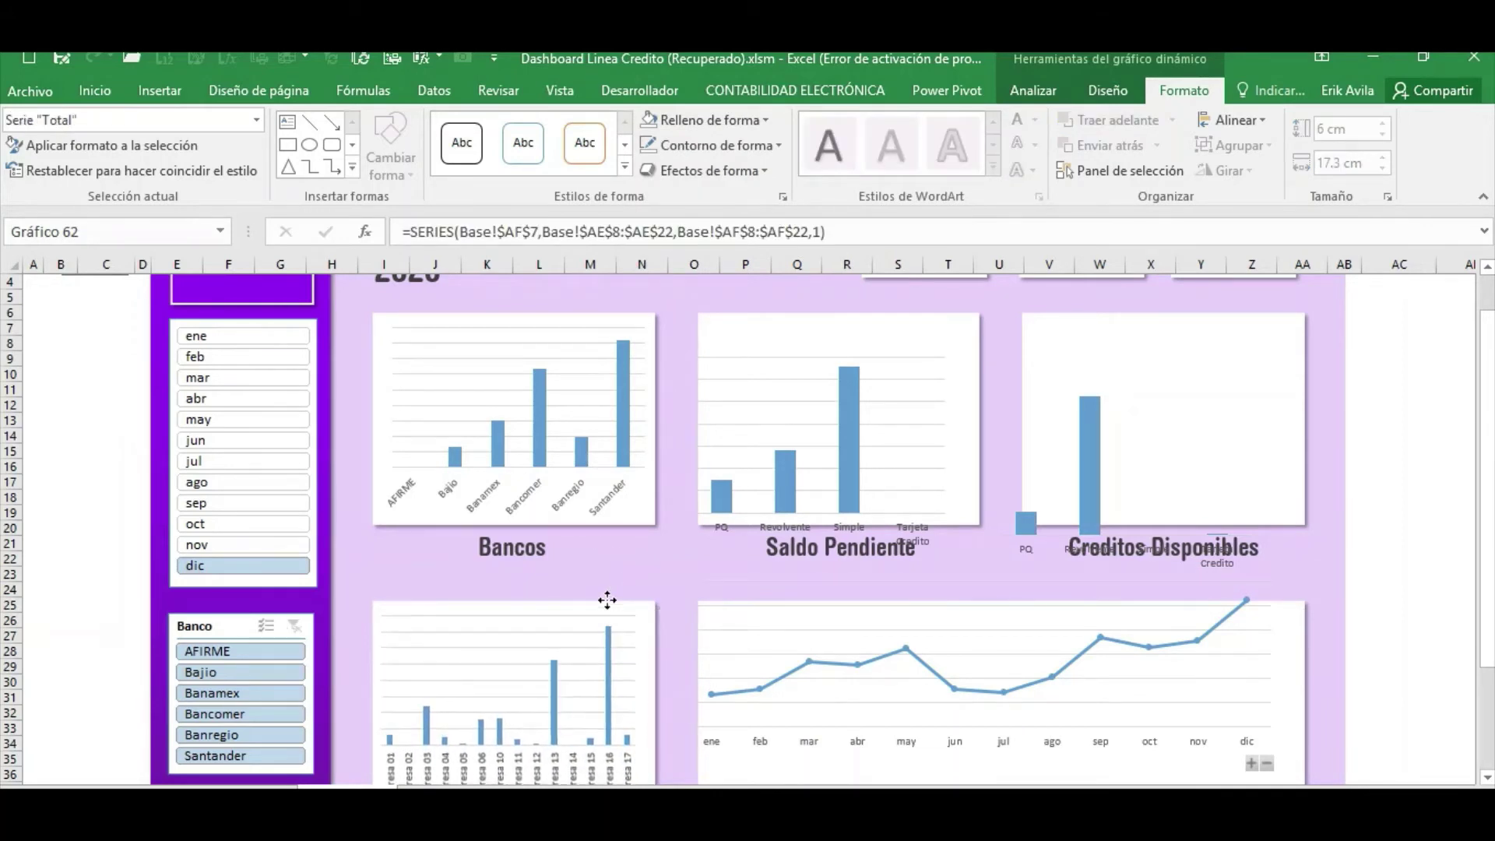
click(768, 614)
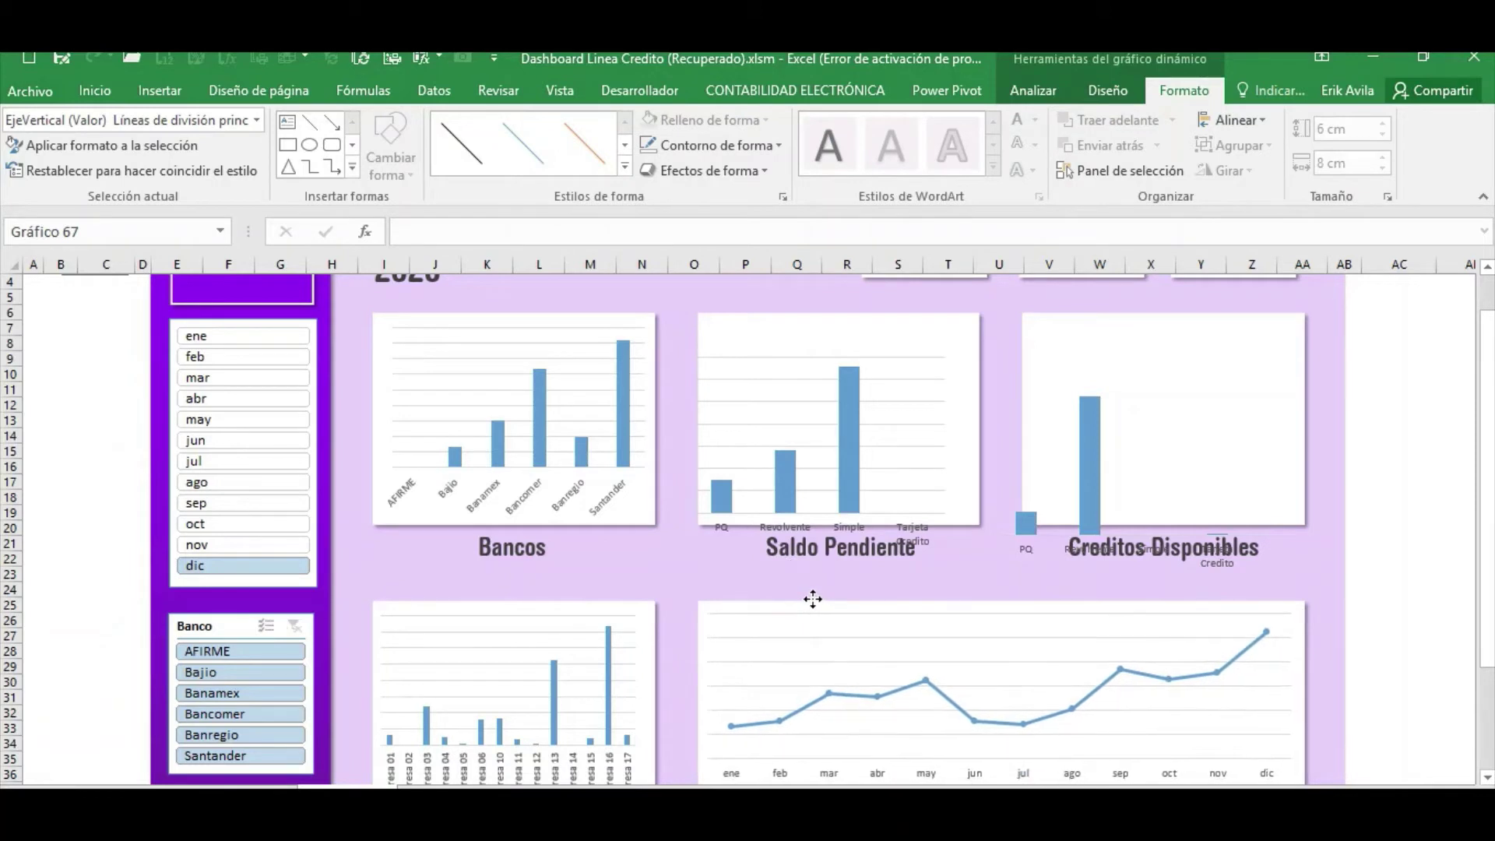
click(811, 600)
scroll(806, 603, down, 1)
click(573, 568)
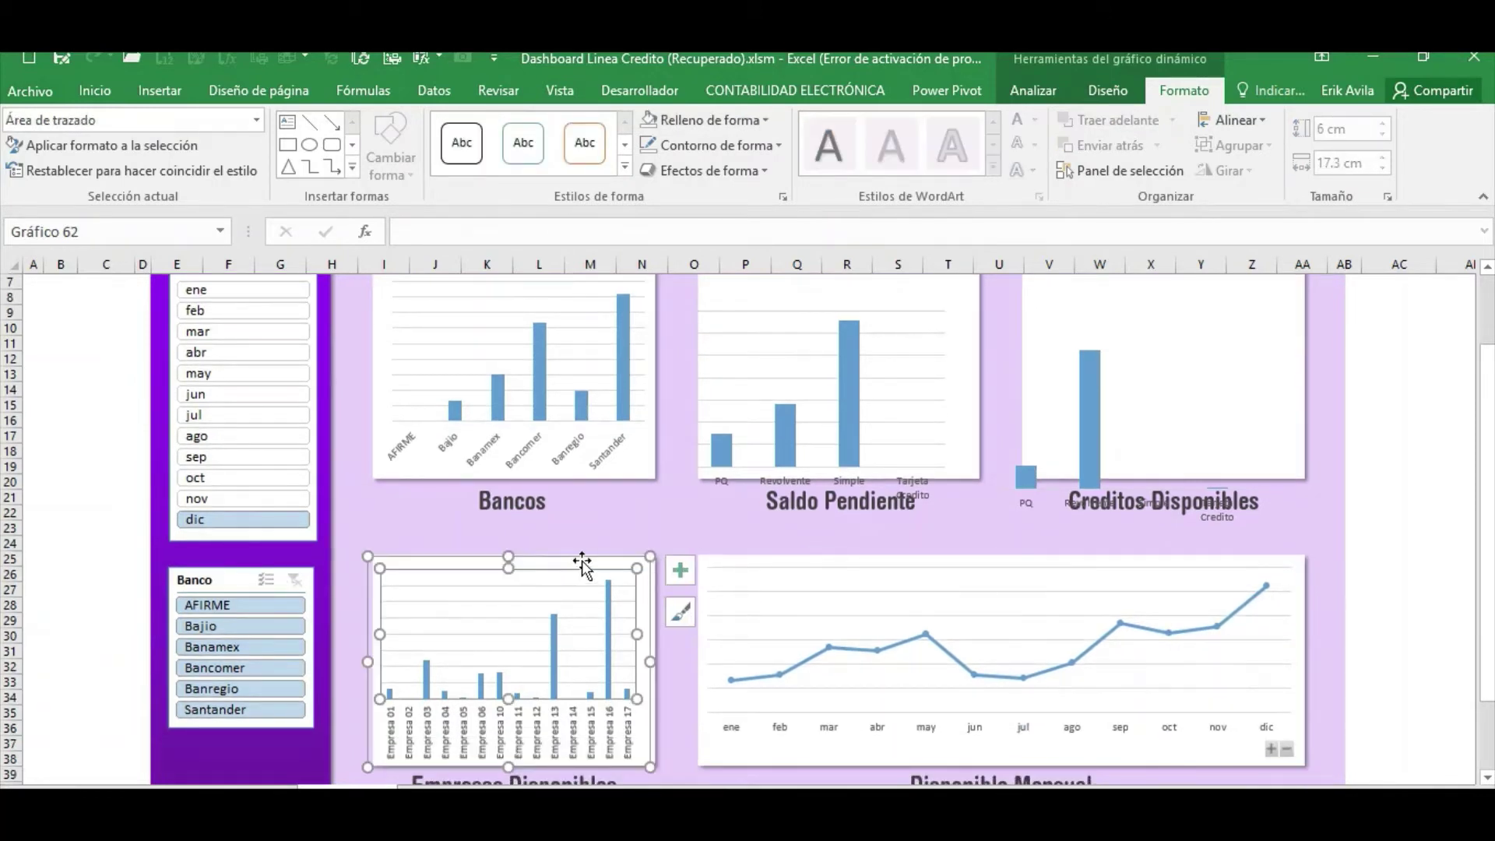
drag(573, 568, 592, 559)
click(592, 559)
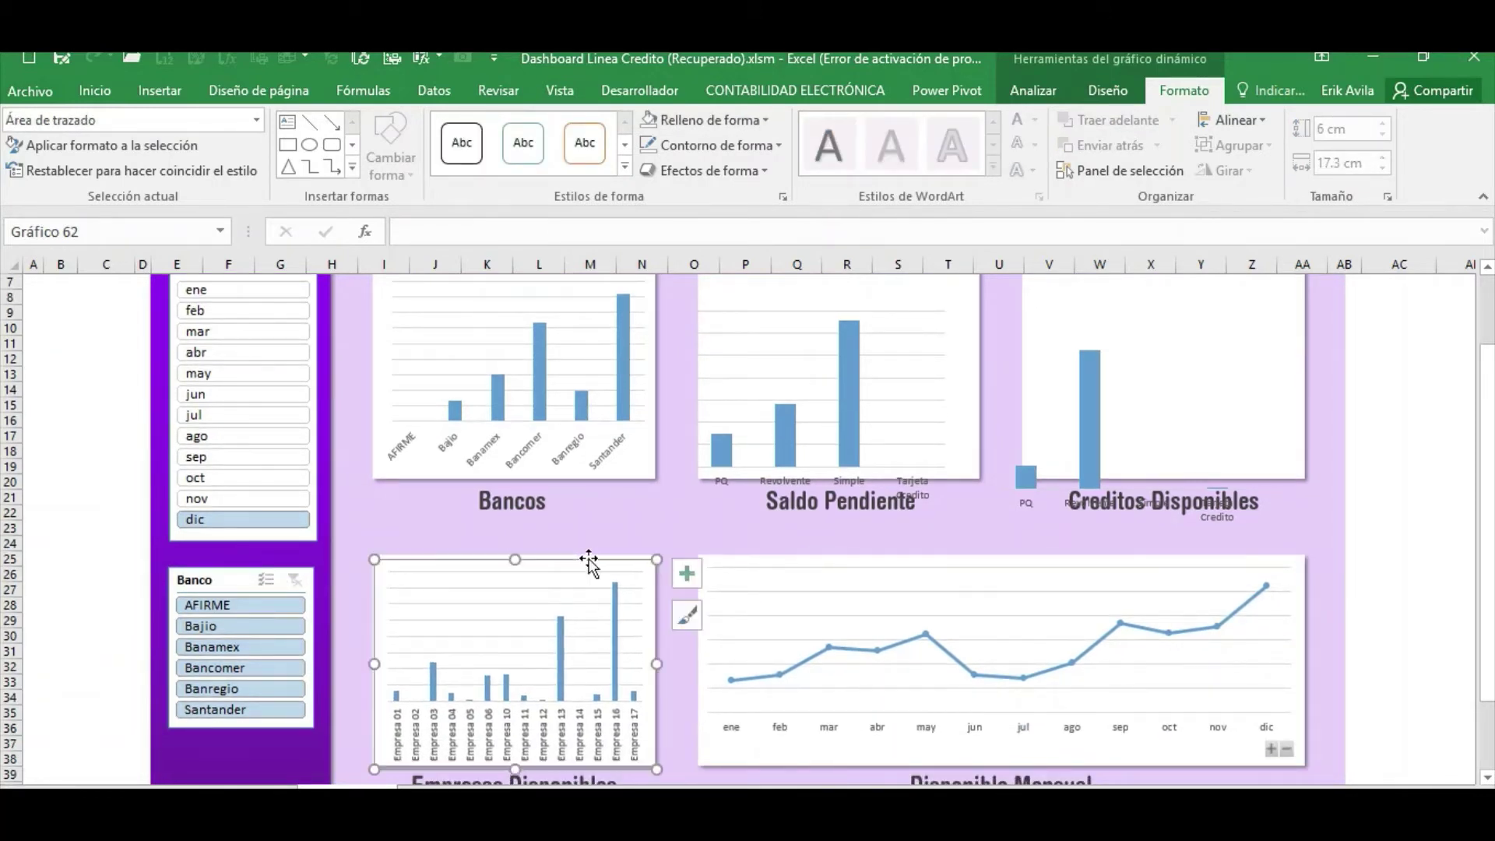
scroll(594, 530, up, 3)
click(600, 437)
click(608, 412)
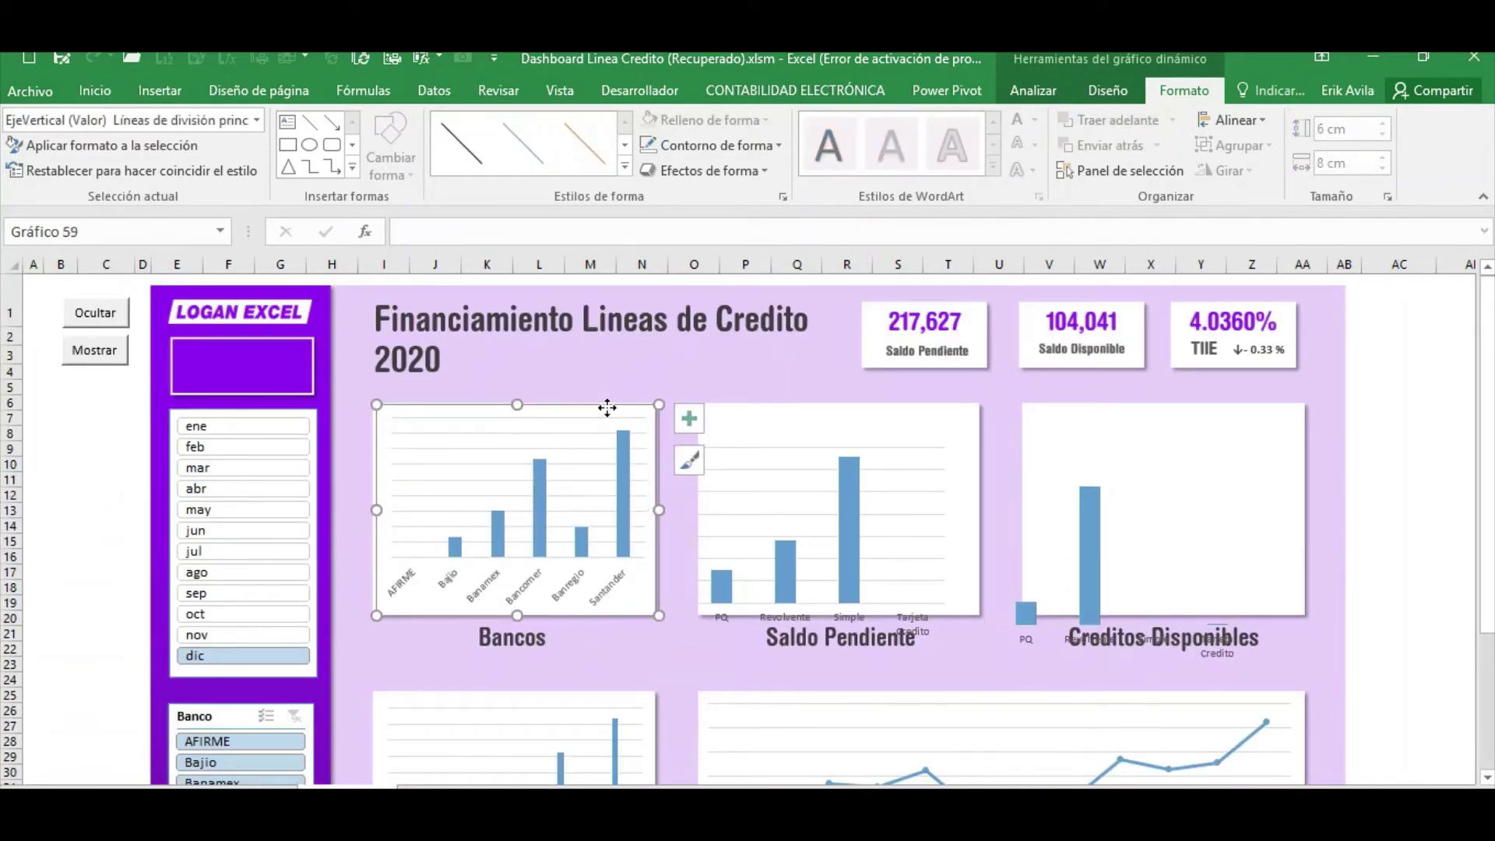
Move the Saldo Pendiente and Creditos Disponibles plot areas back inside their charts.
drag(609, 413, 606, 417)
click(752, 452)
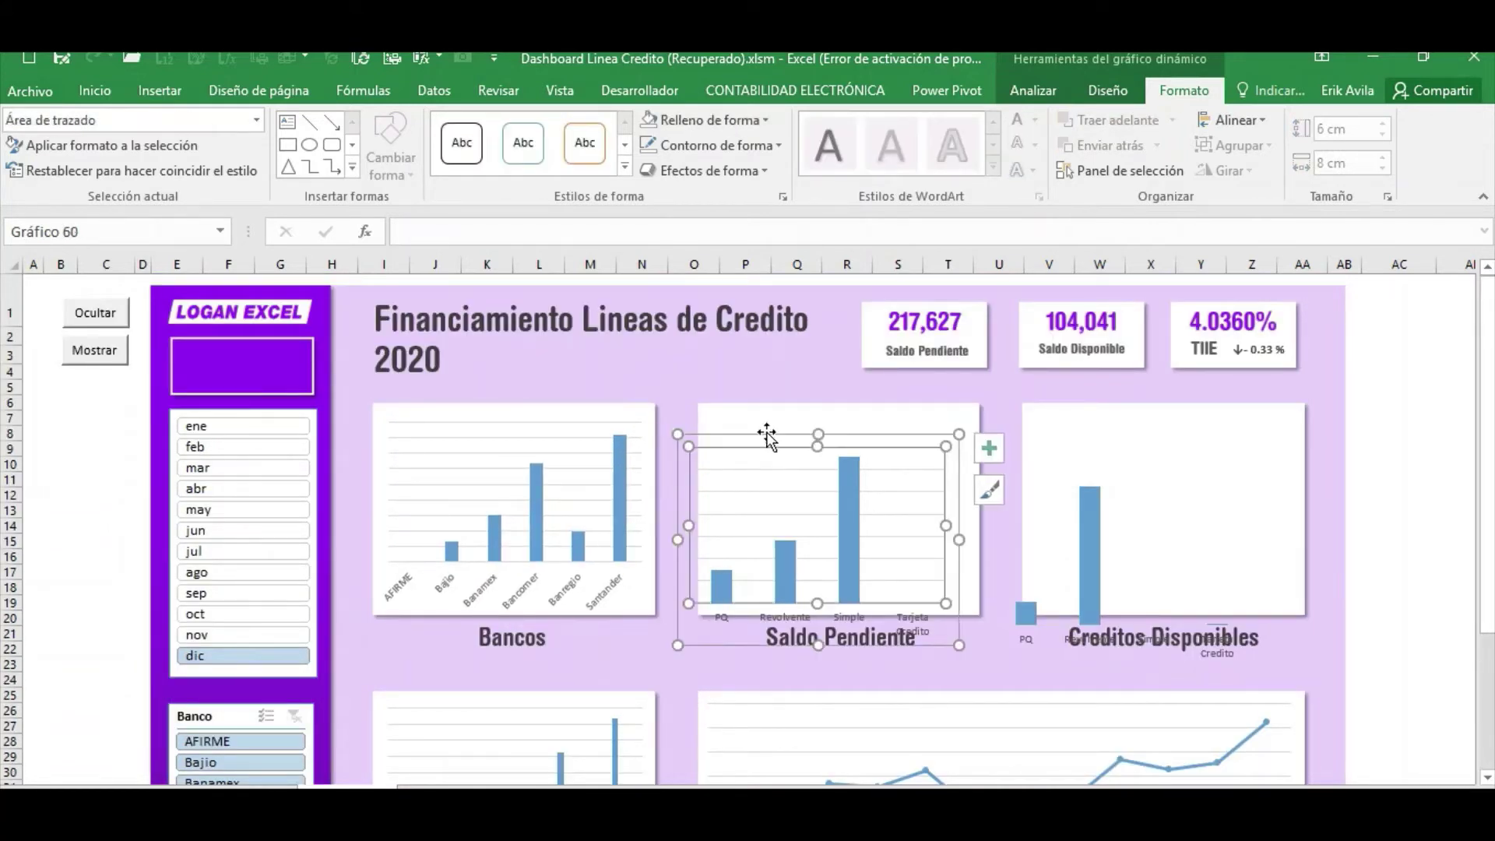
drag(768, 434, 787, 407)
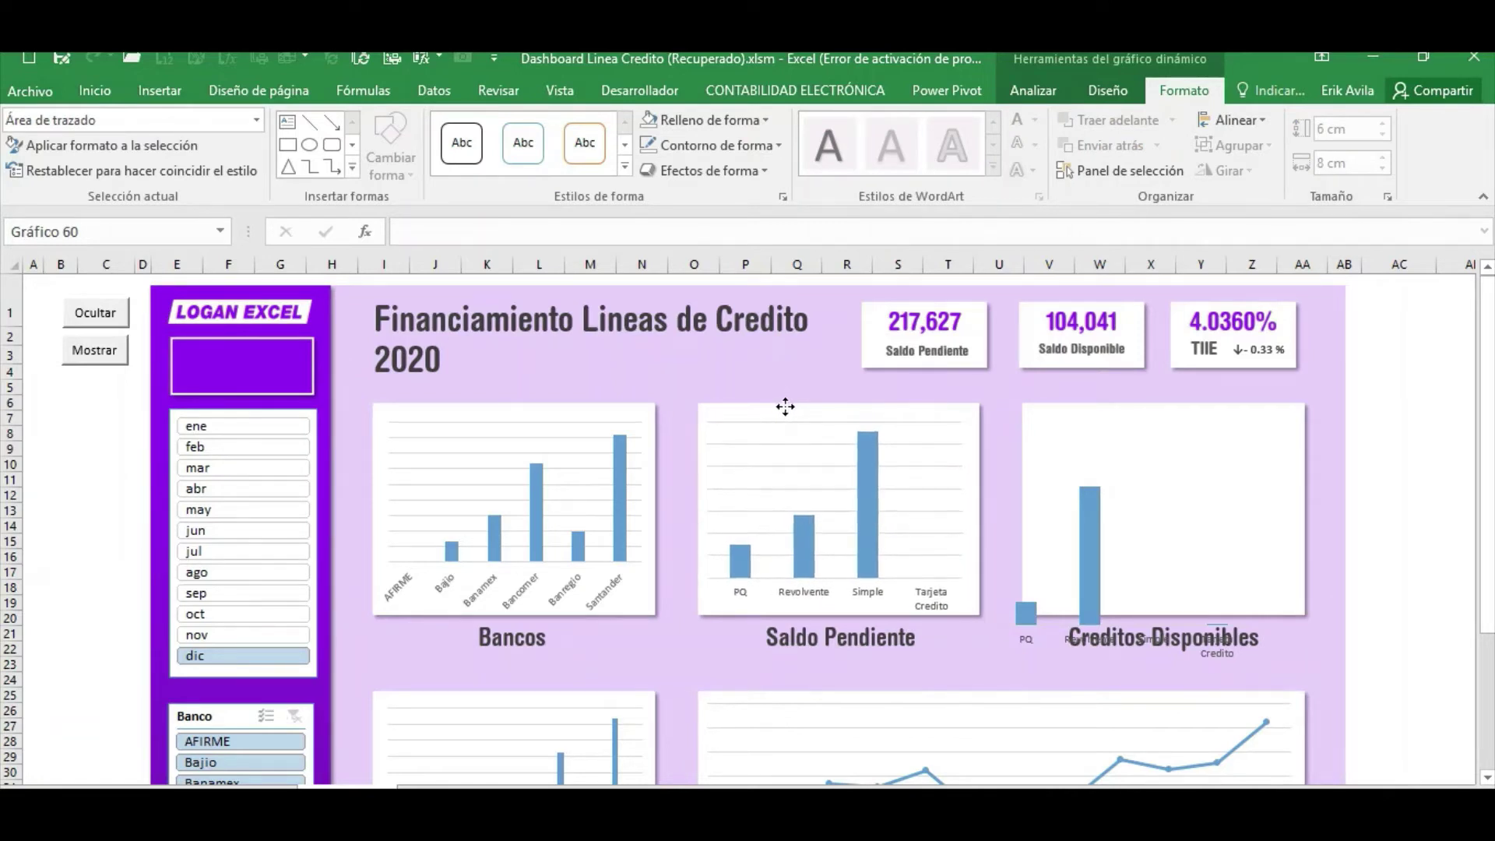
click(1094, 468)
drag(1095, 468, 1137, 417)
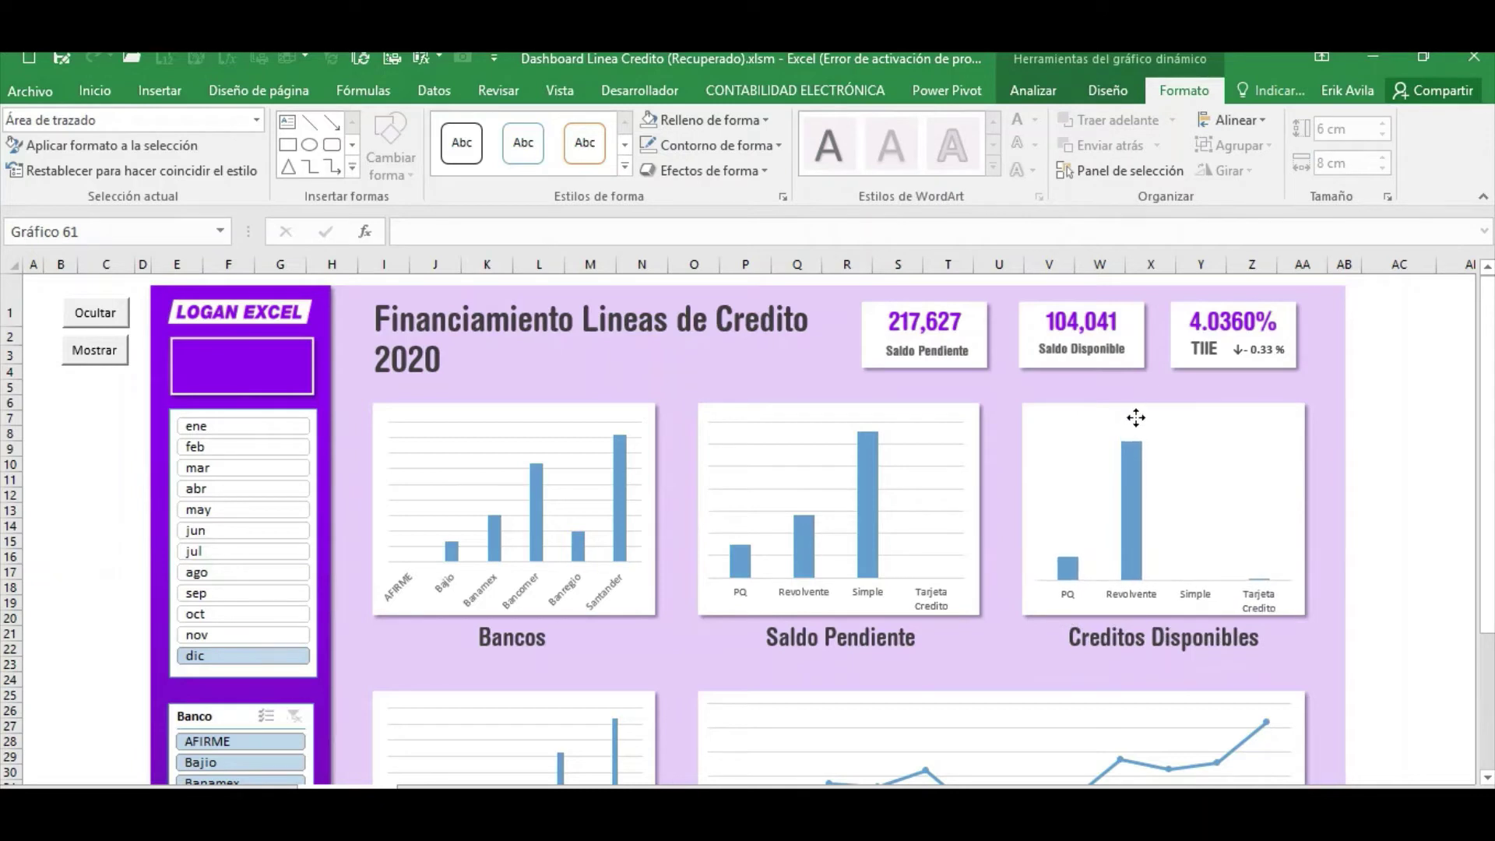
Select the gridlines in the Saldo Pendiente and Bancos charts.
click(1136, 416)
click(924, 479)
click(925, 479)
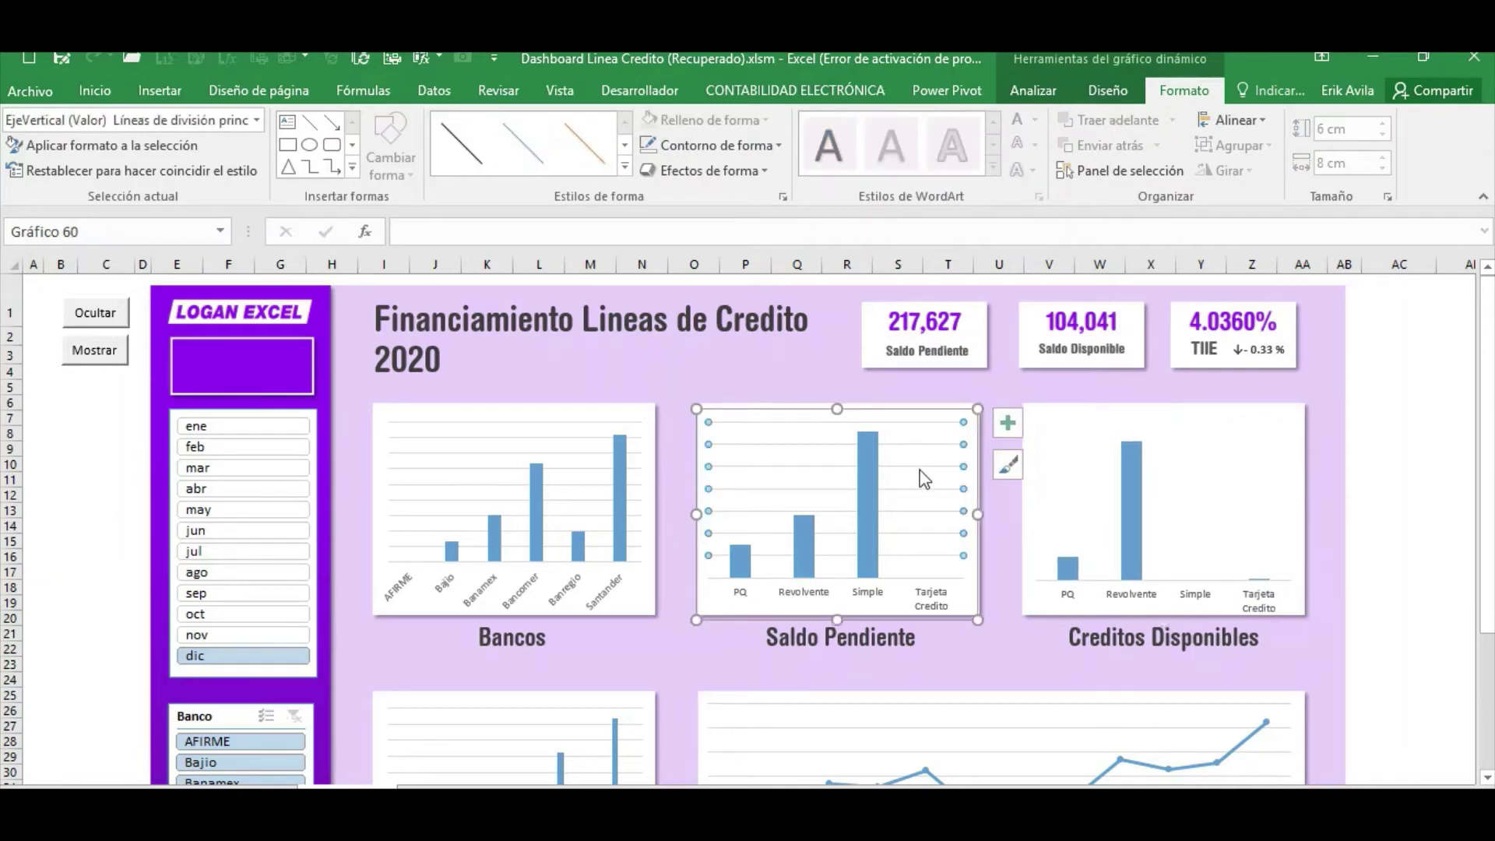
click(702, 508)
click(602, 496)
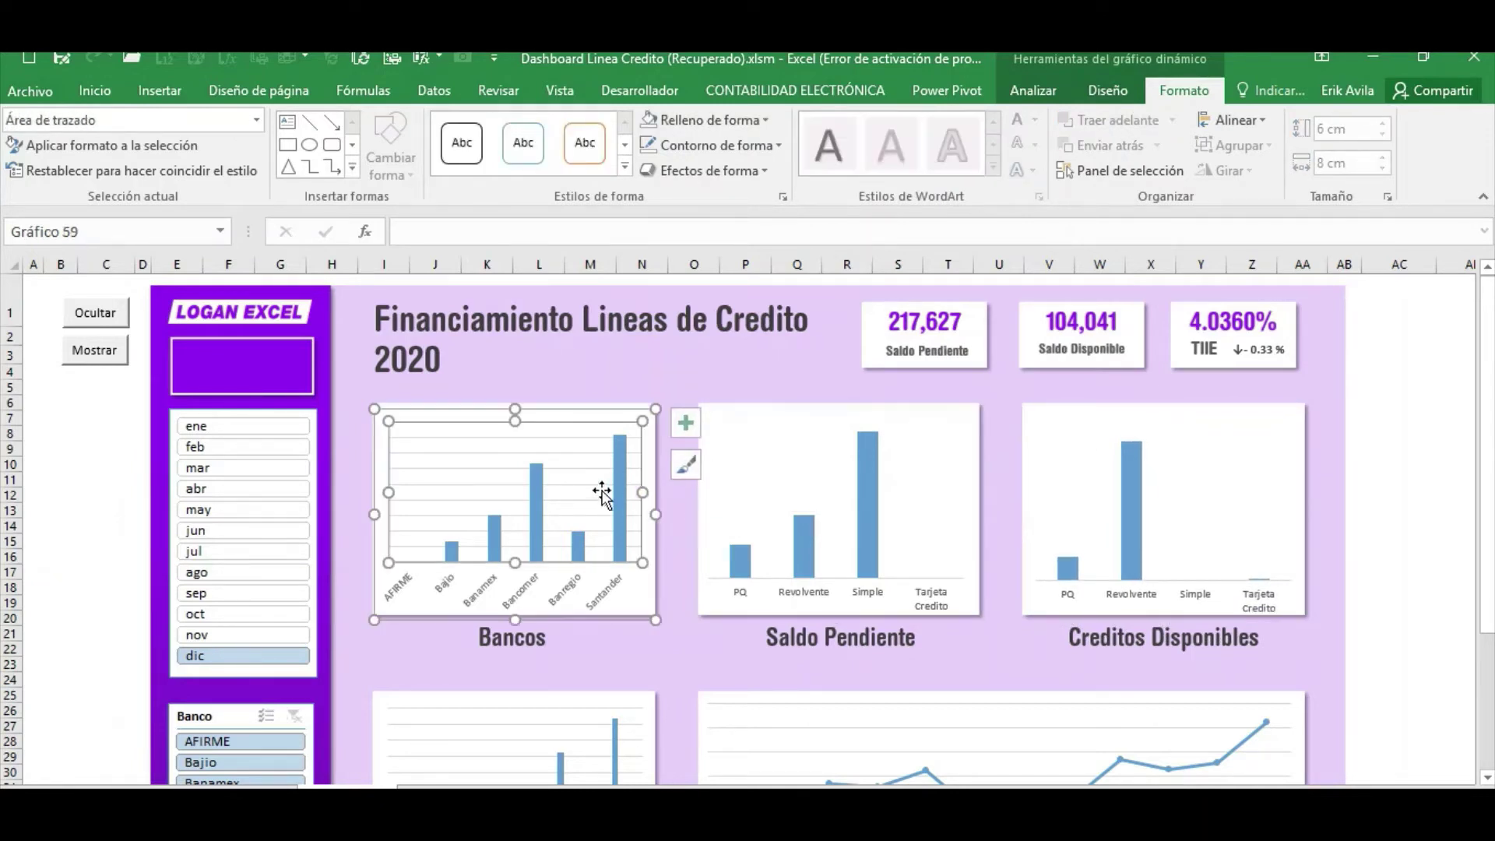
click(601, 490)
click(611, 518)
Delete the Disponible Mensual gridlines, leaving no gridlines on any chart.
scroll(612, 545, down, 3)
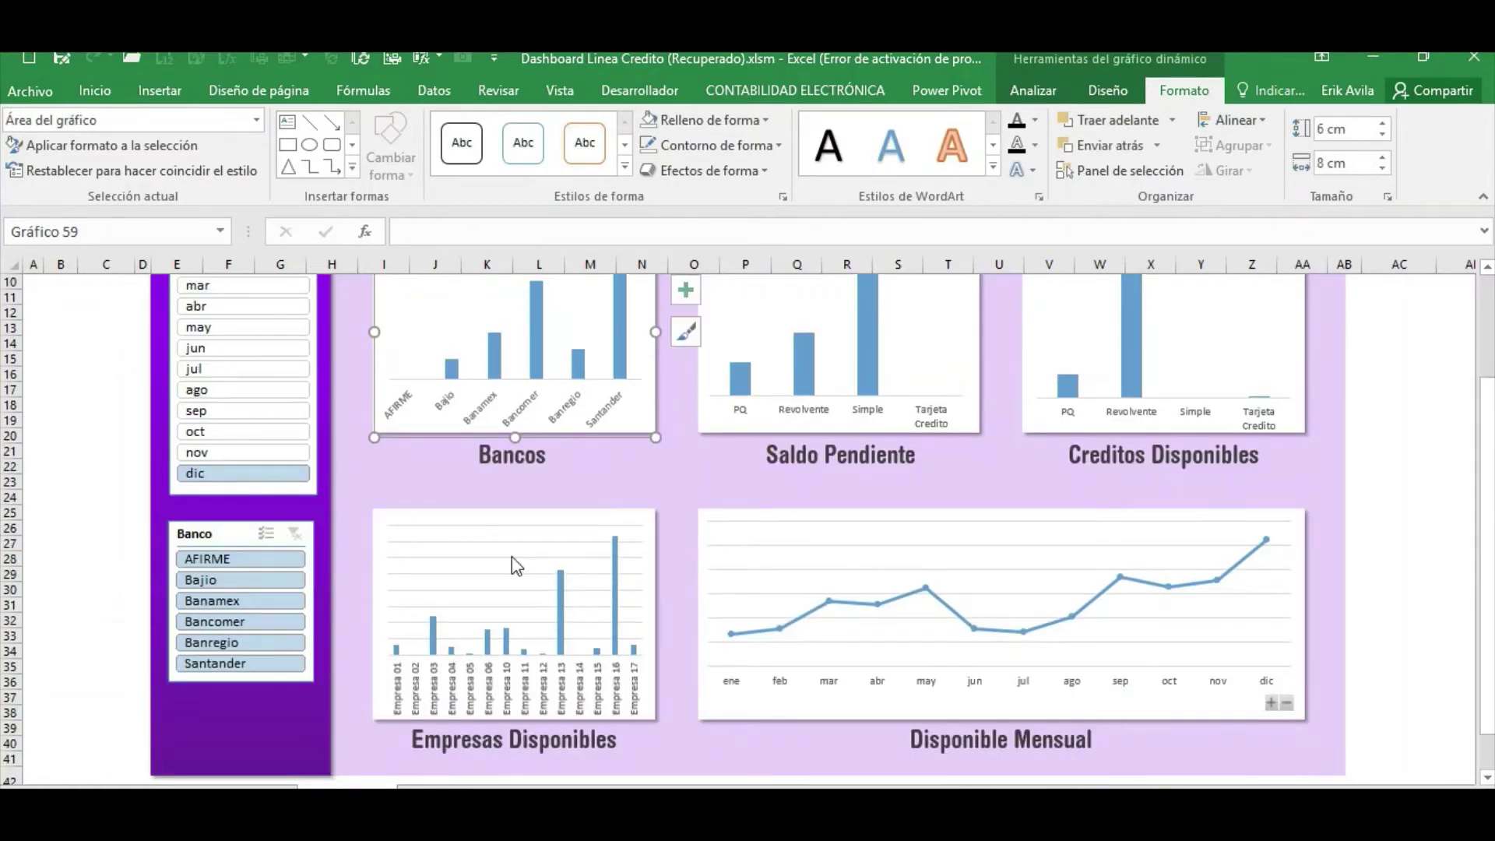
click(514, 561)
click(631, 572)
click(835, 554)
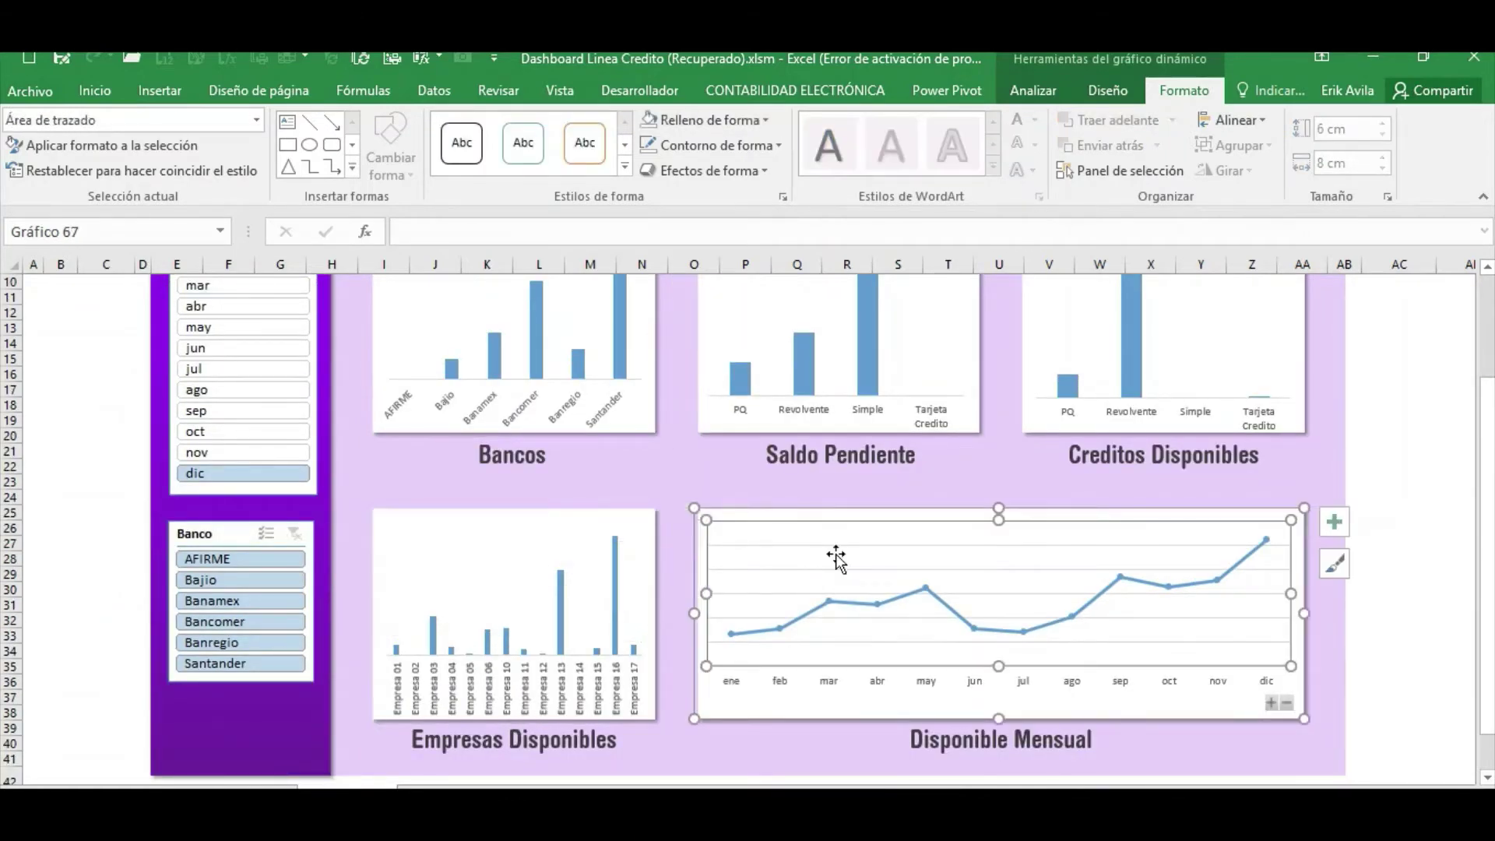
click(842, 554)
key(Delete)
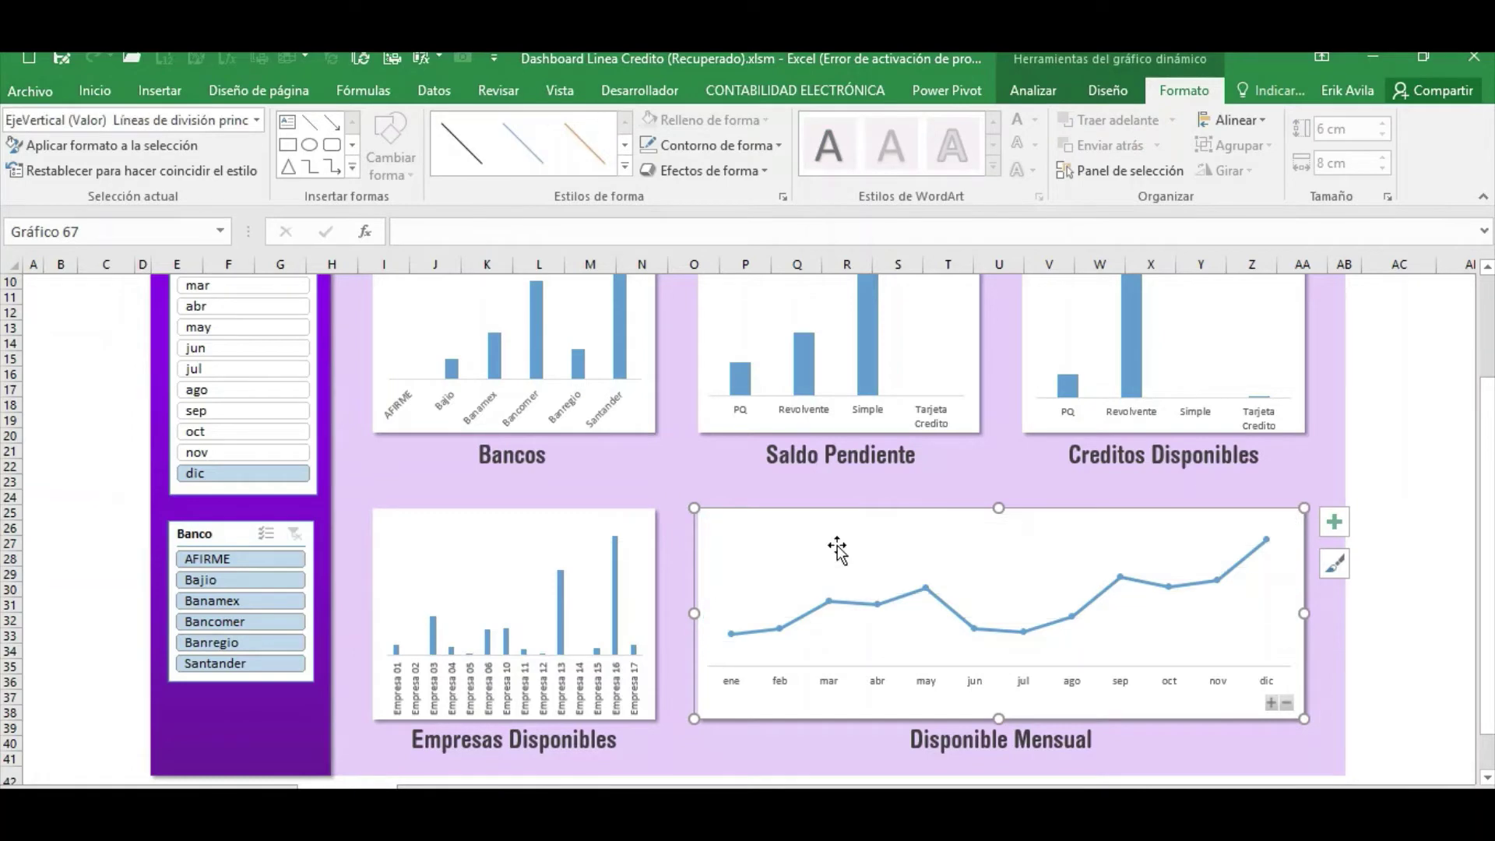
click(1414, 390)
scroll(1012, 483, up, 1)
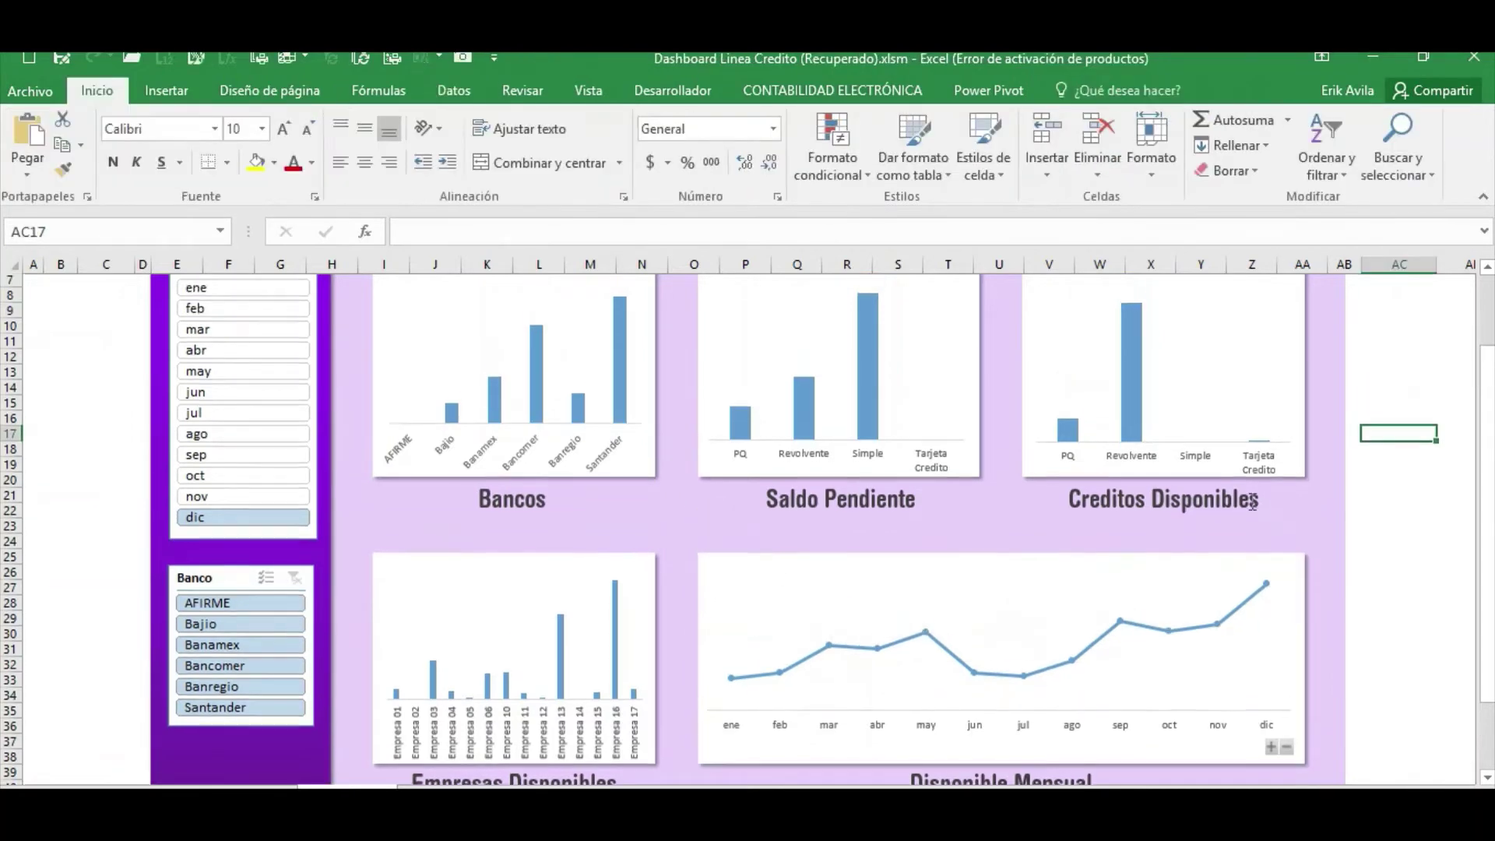
scroll(779, 514, up, 1)
scroll(576, 506, up, 1)
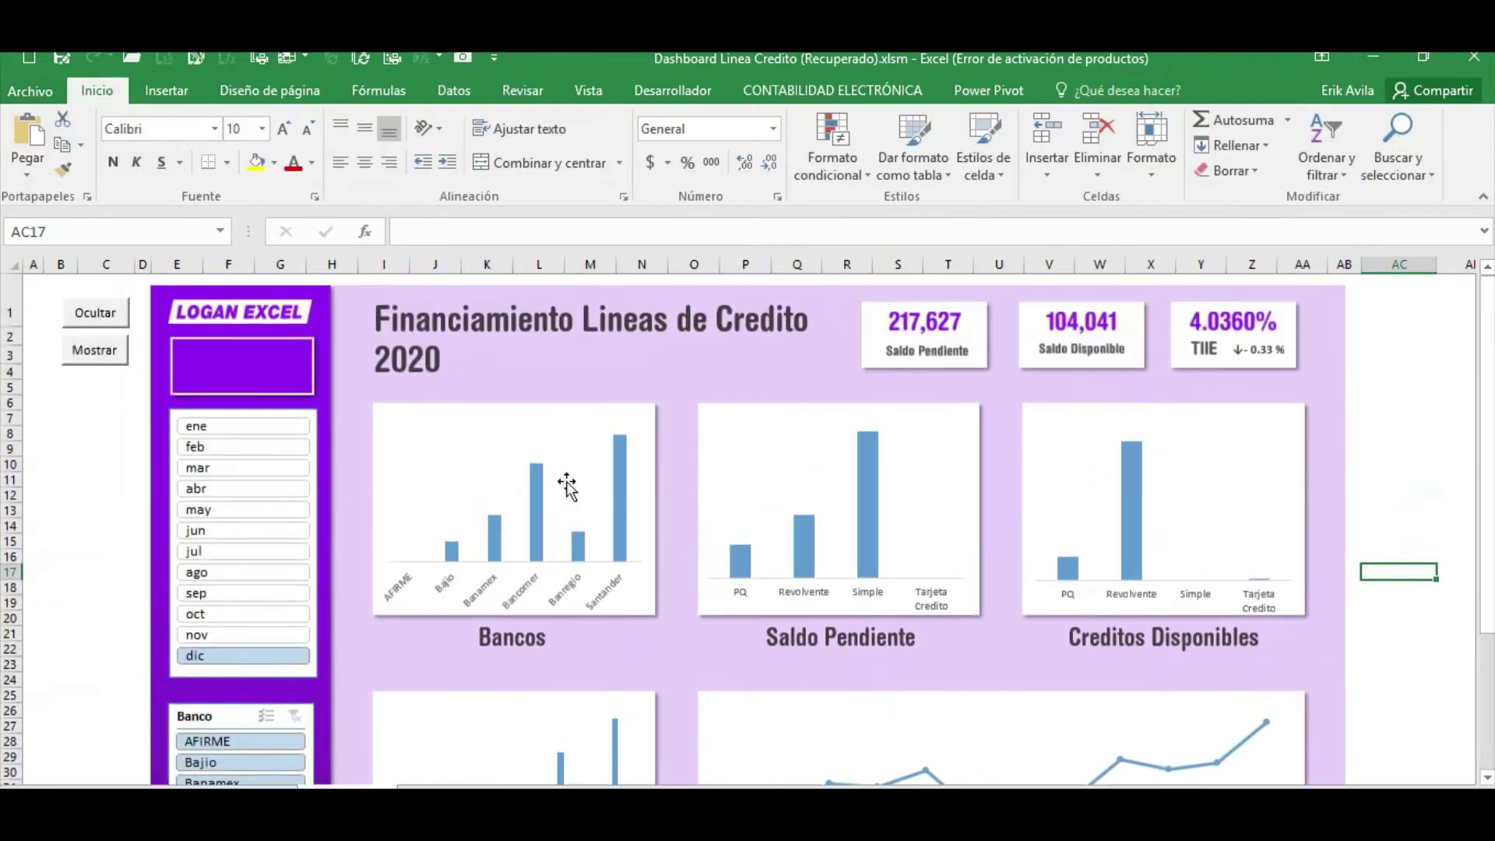
Fill the Bancos and Creditos Disponibles bars with Lavanda.
click(627, 482)
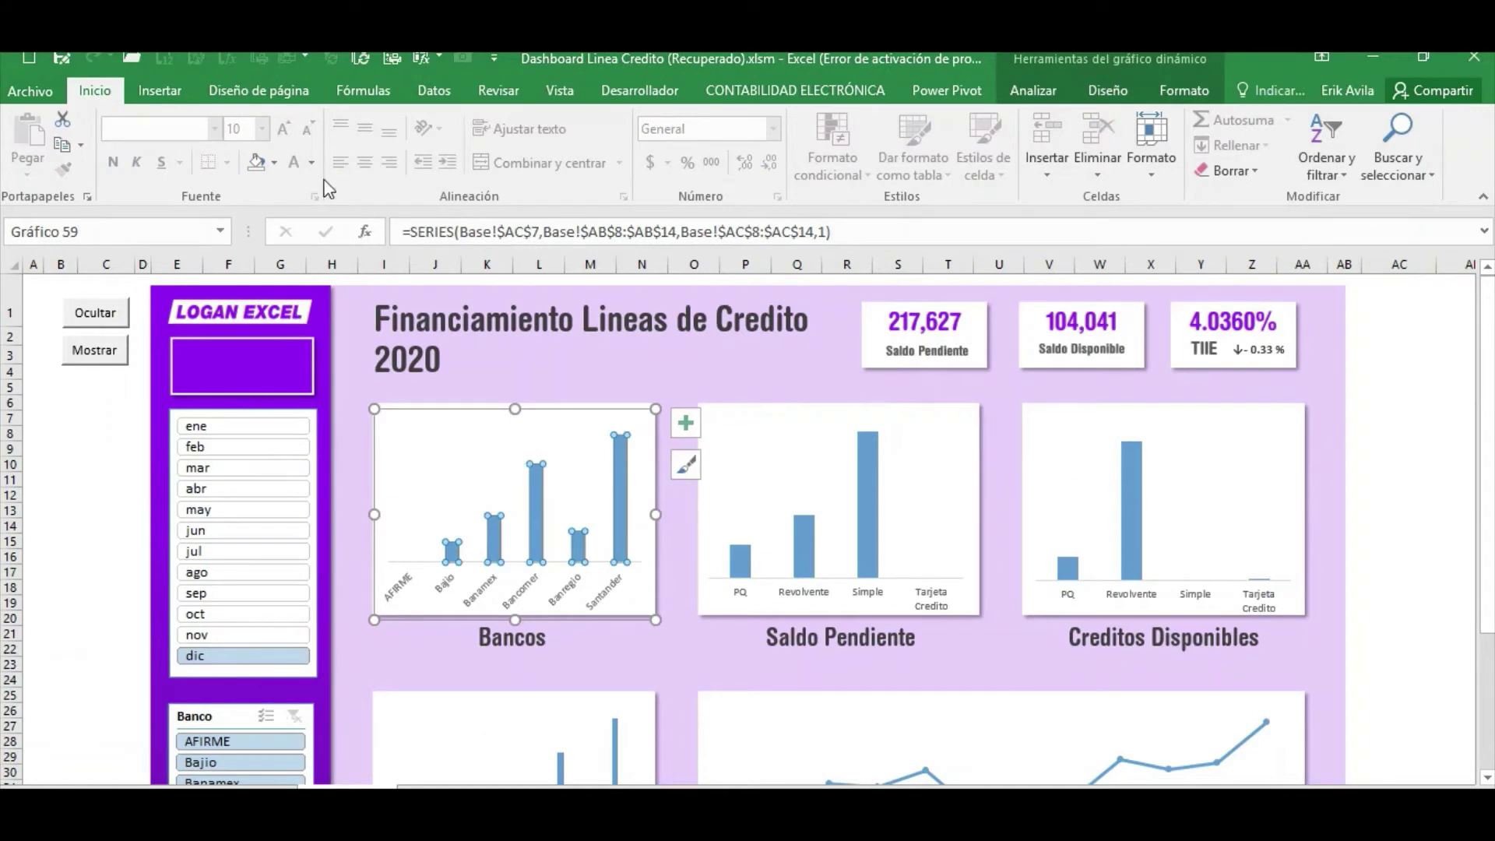
click(275, 163)
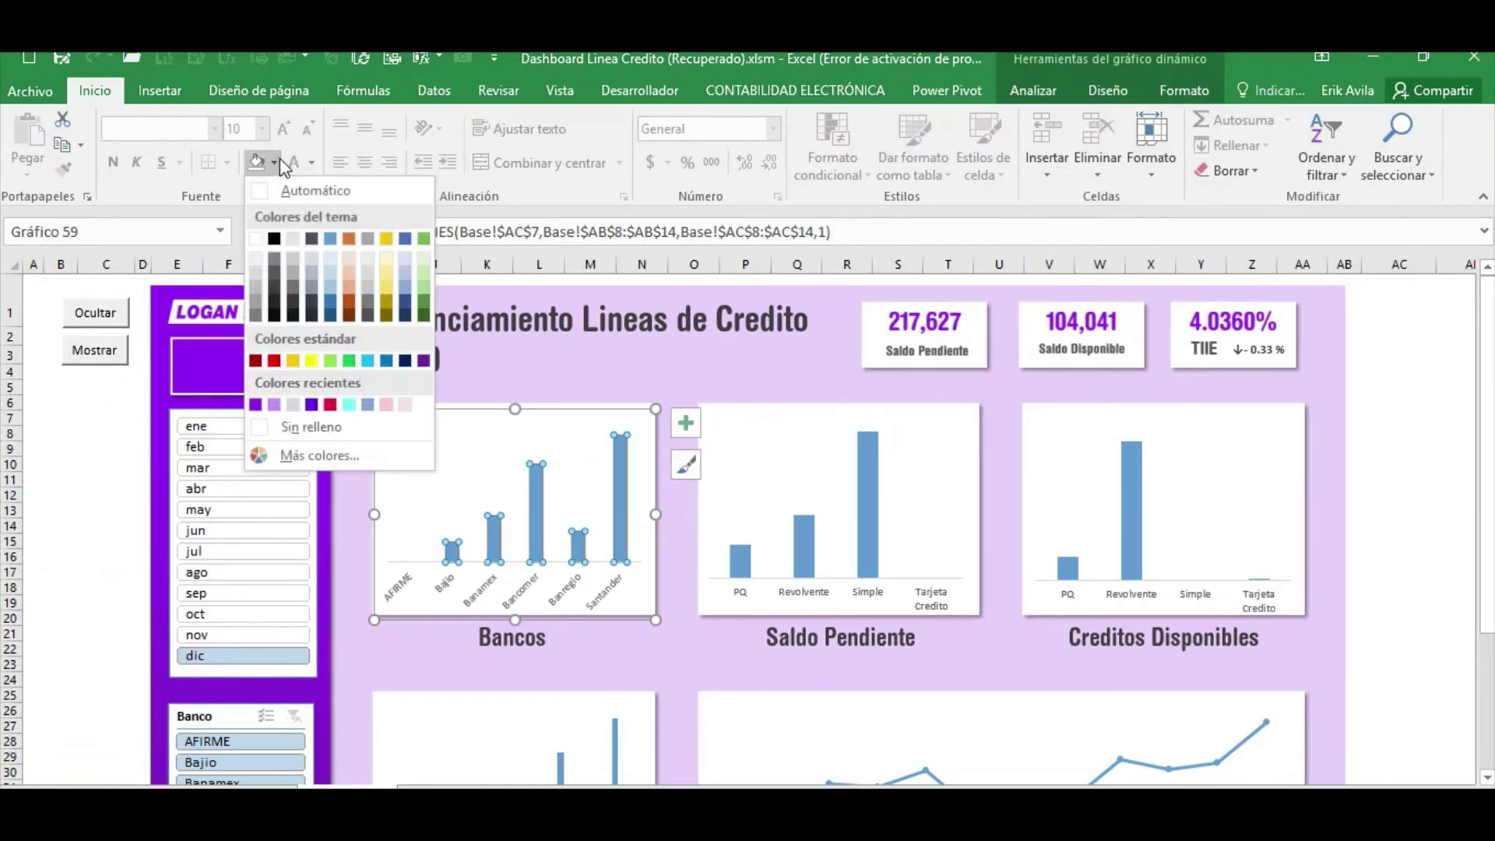
click(272, 405)
click(1137, 502)
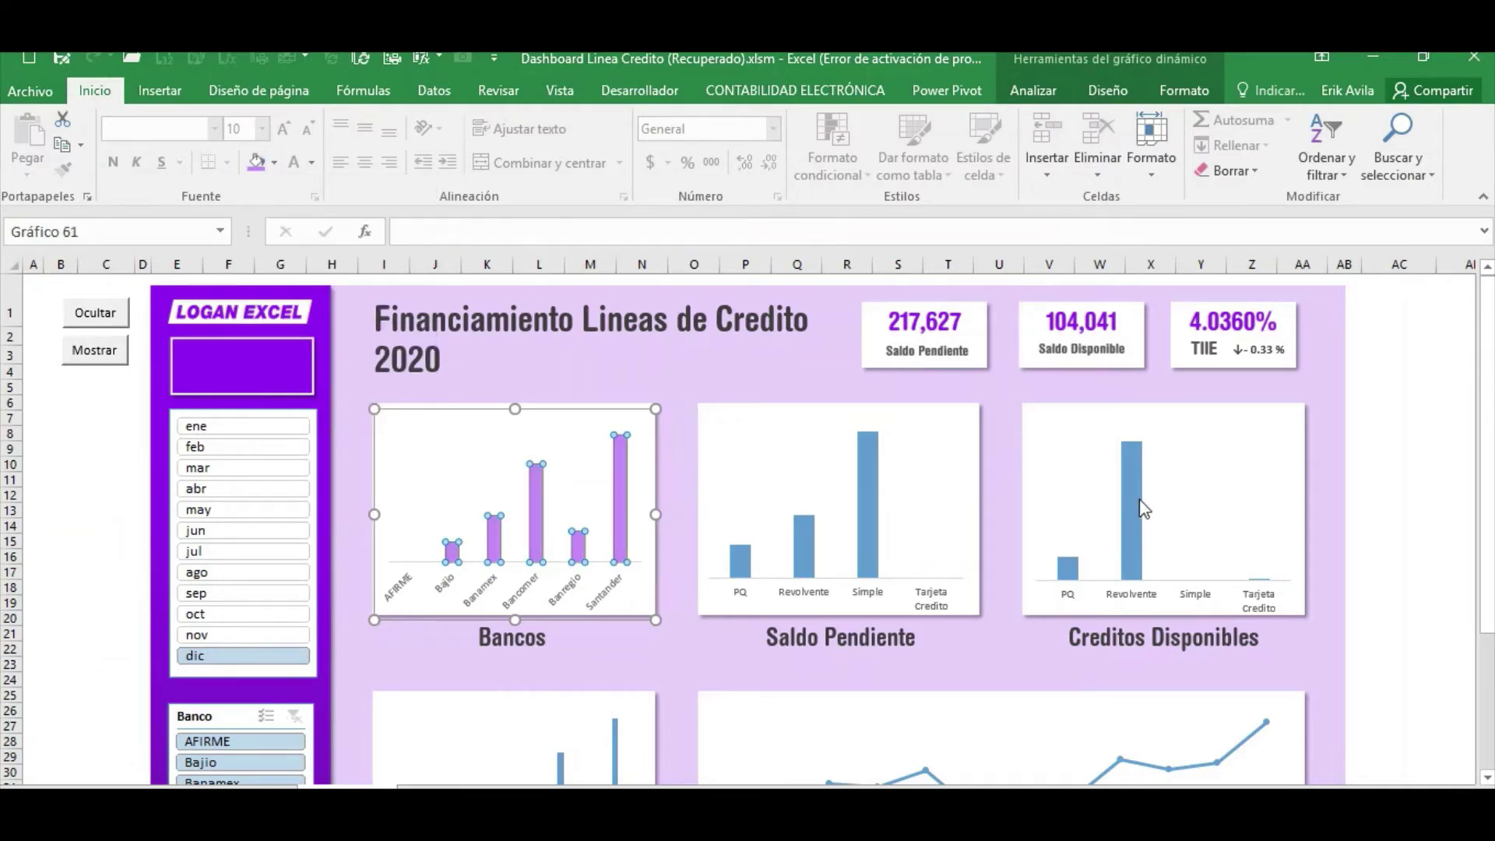
key(F4)
scroll(828, 604, down, 2)
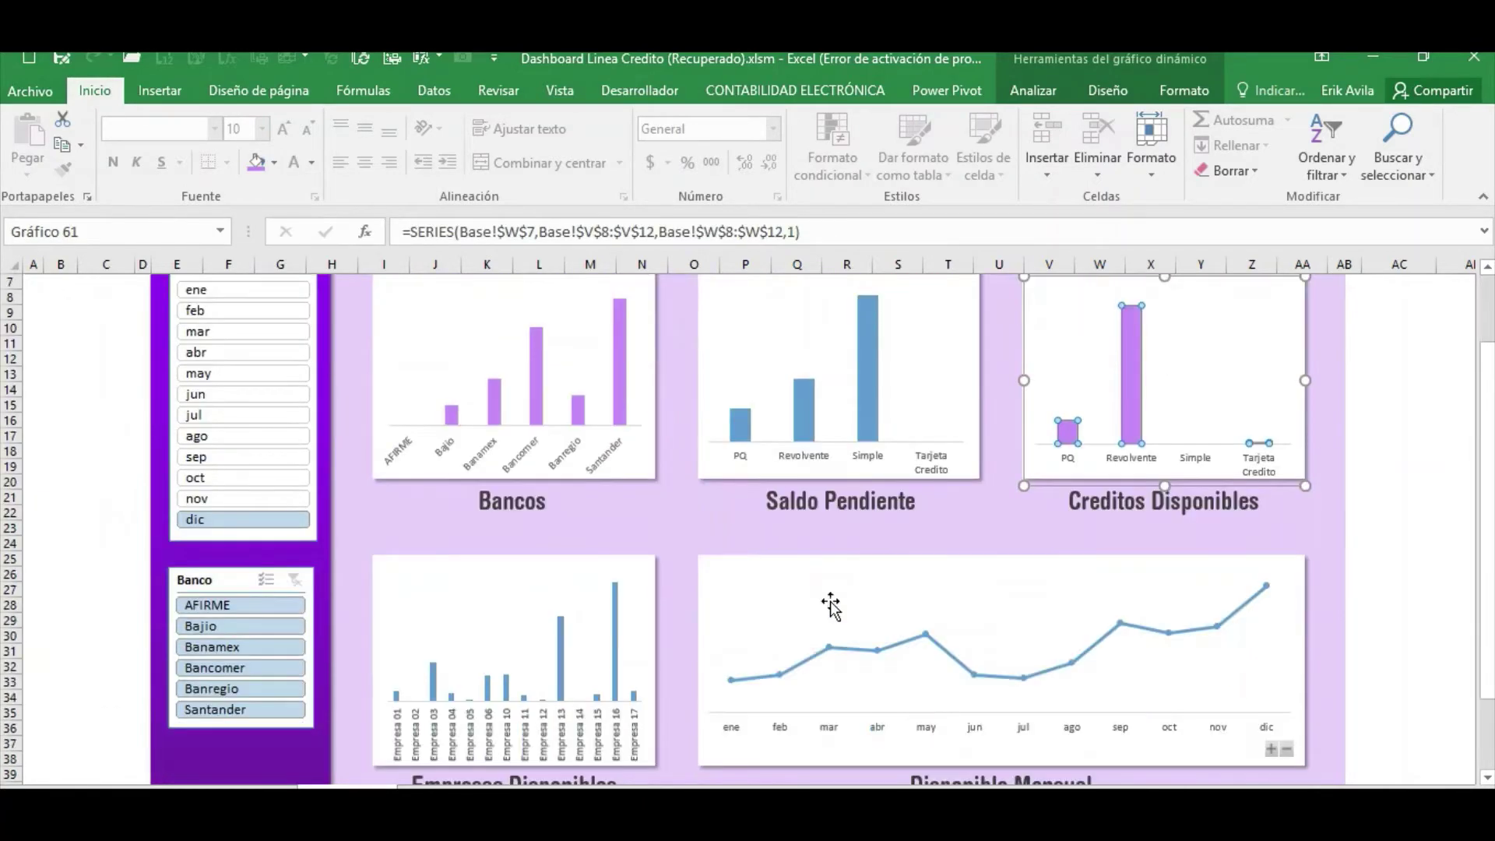
Make the Disponible Mensual line purple with a 4½ pt weight.
click(618, 604)
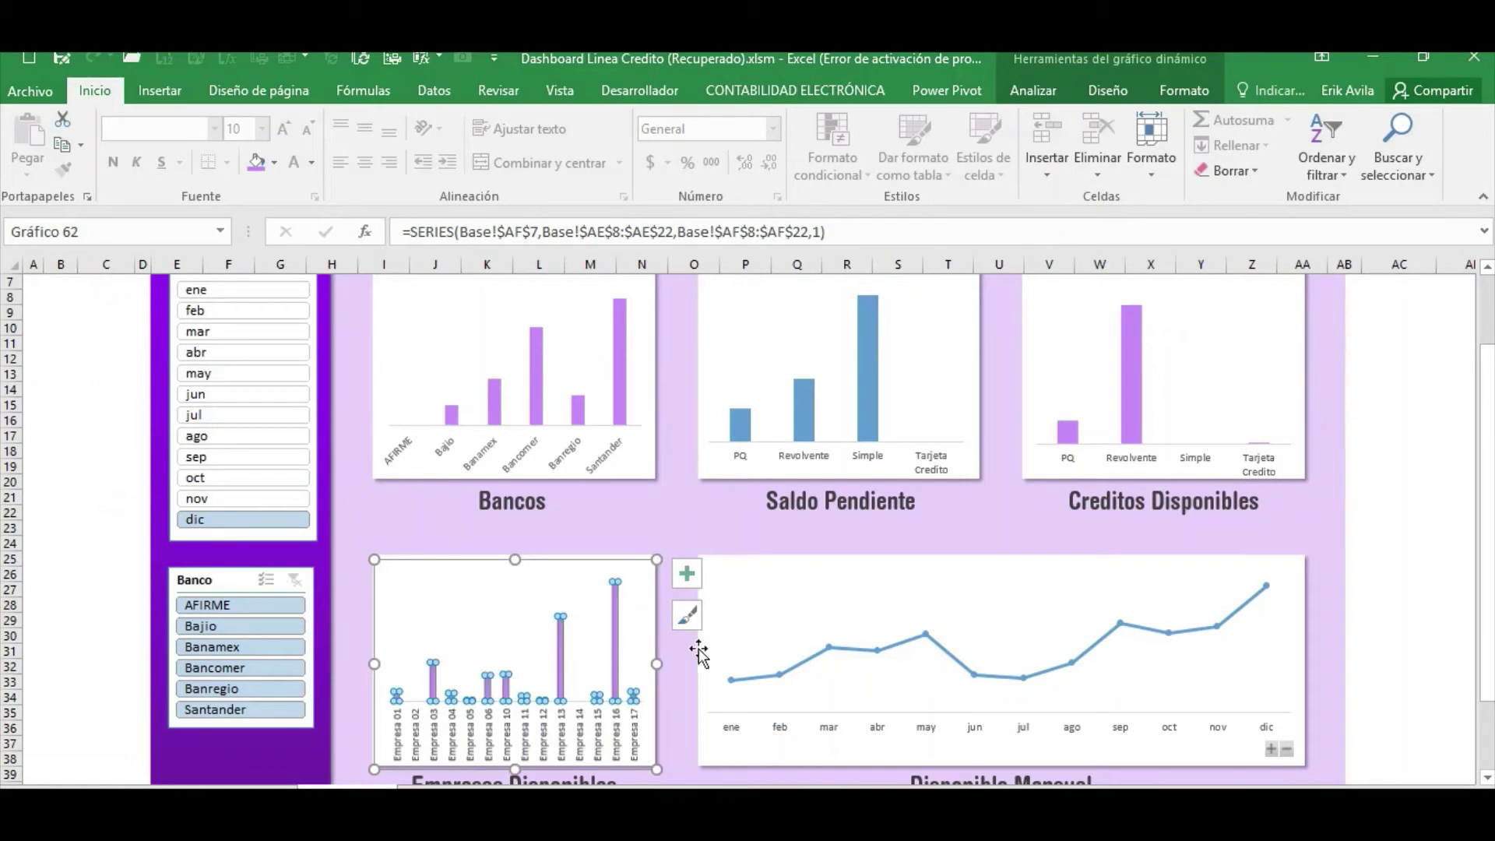
click(943, 651)
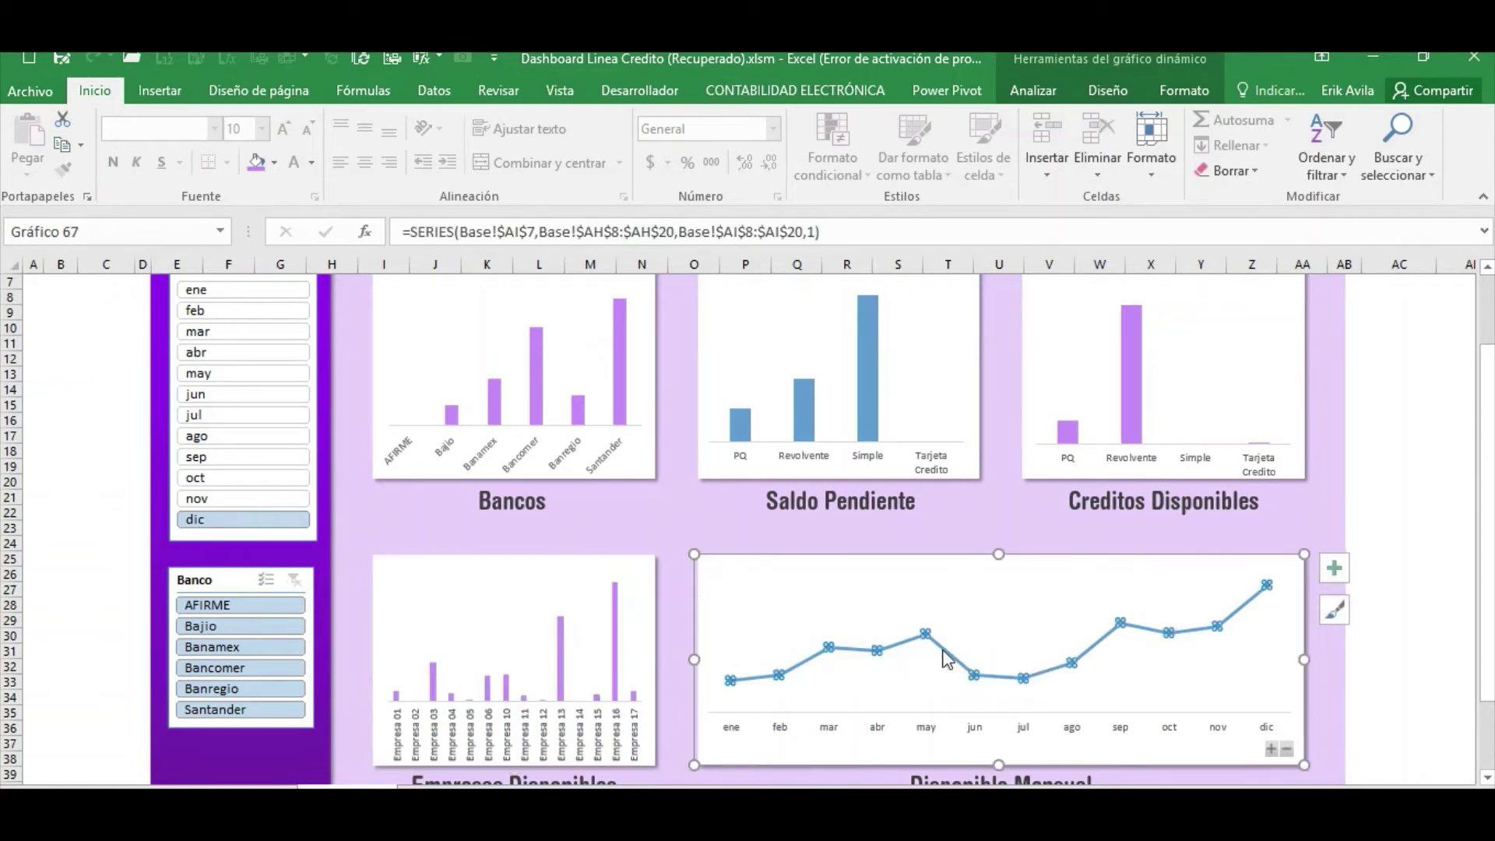
click(1176, 90)
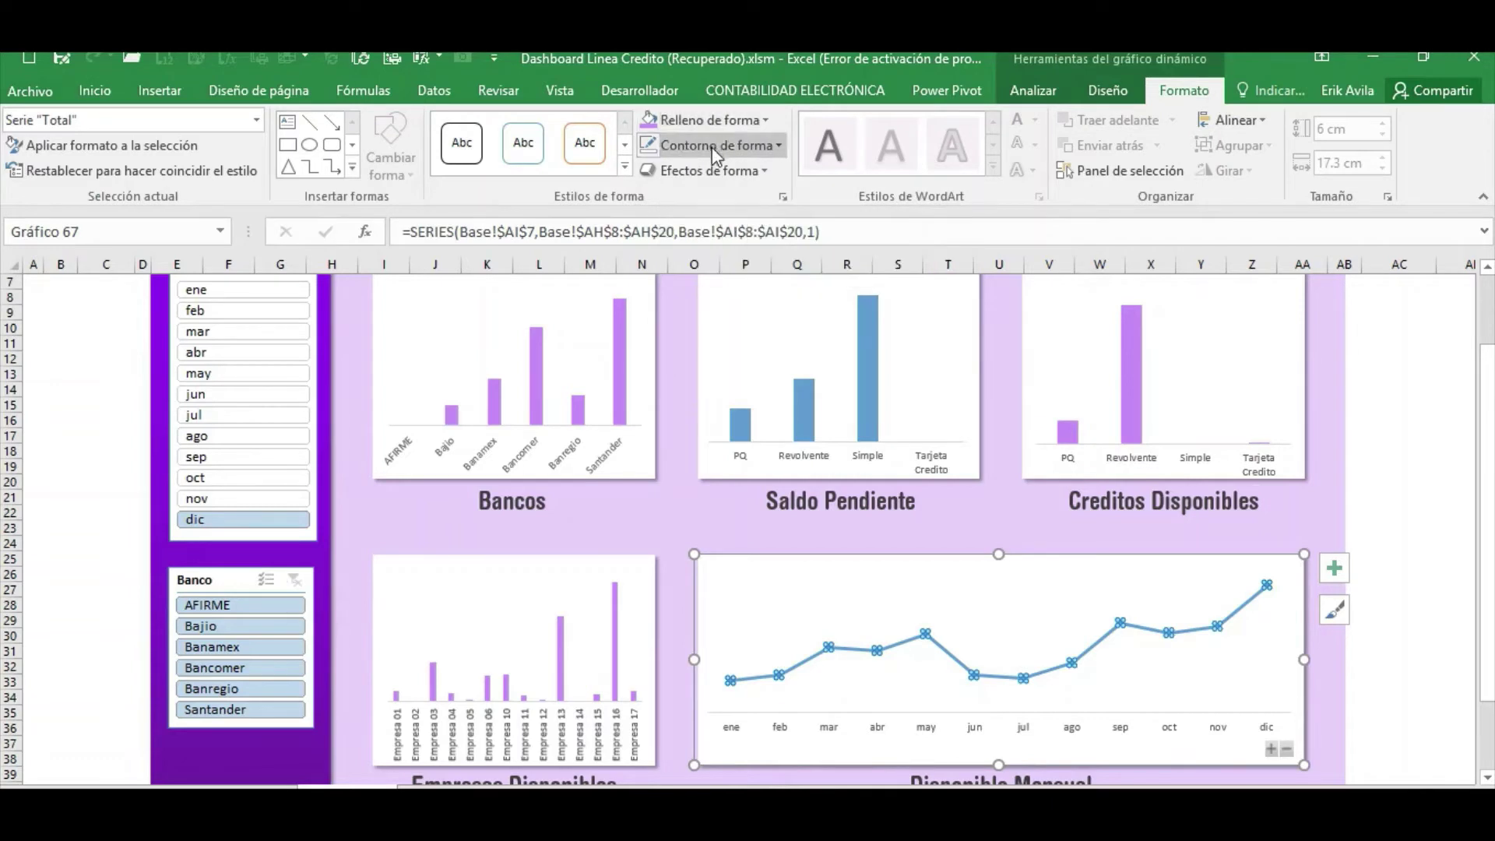
click(710, 145)
click(648, 387)
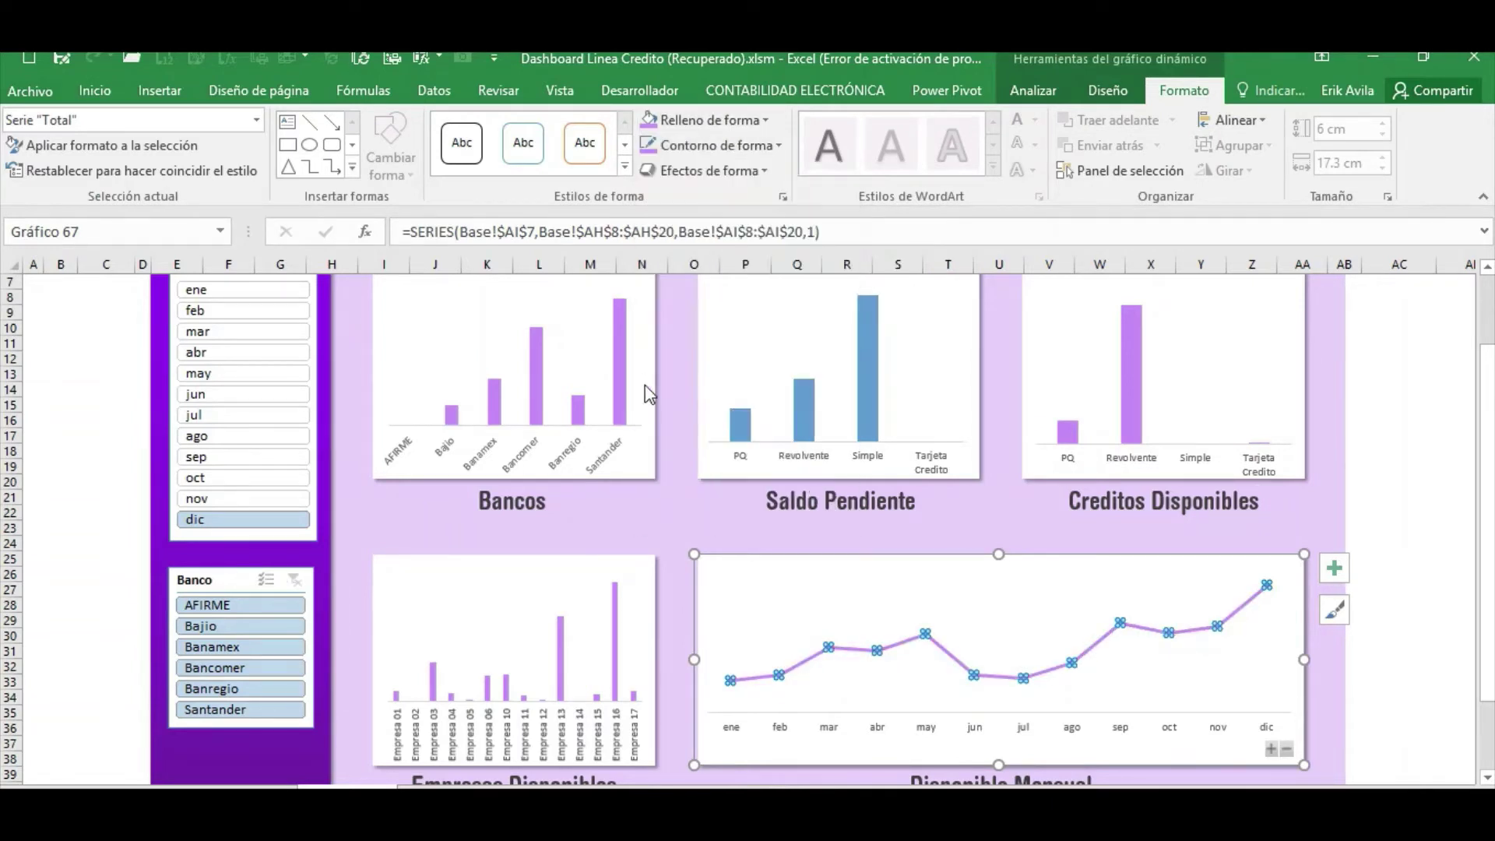
click(752, 170)
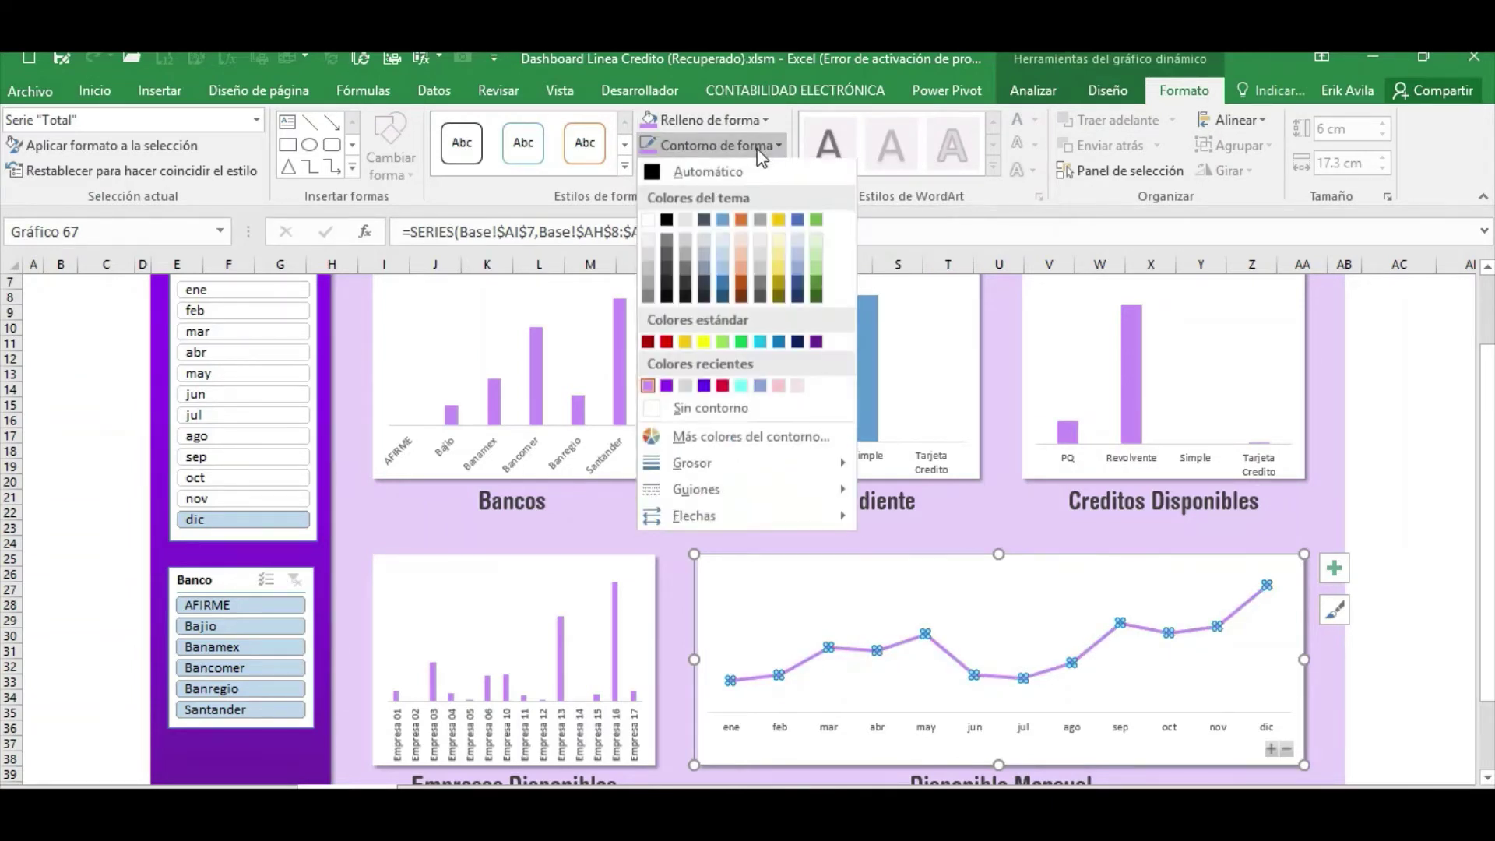
mouse_move(694, 464)
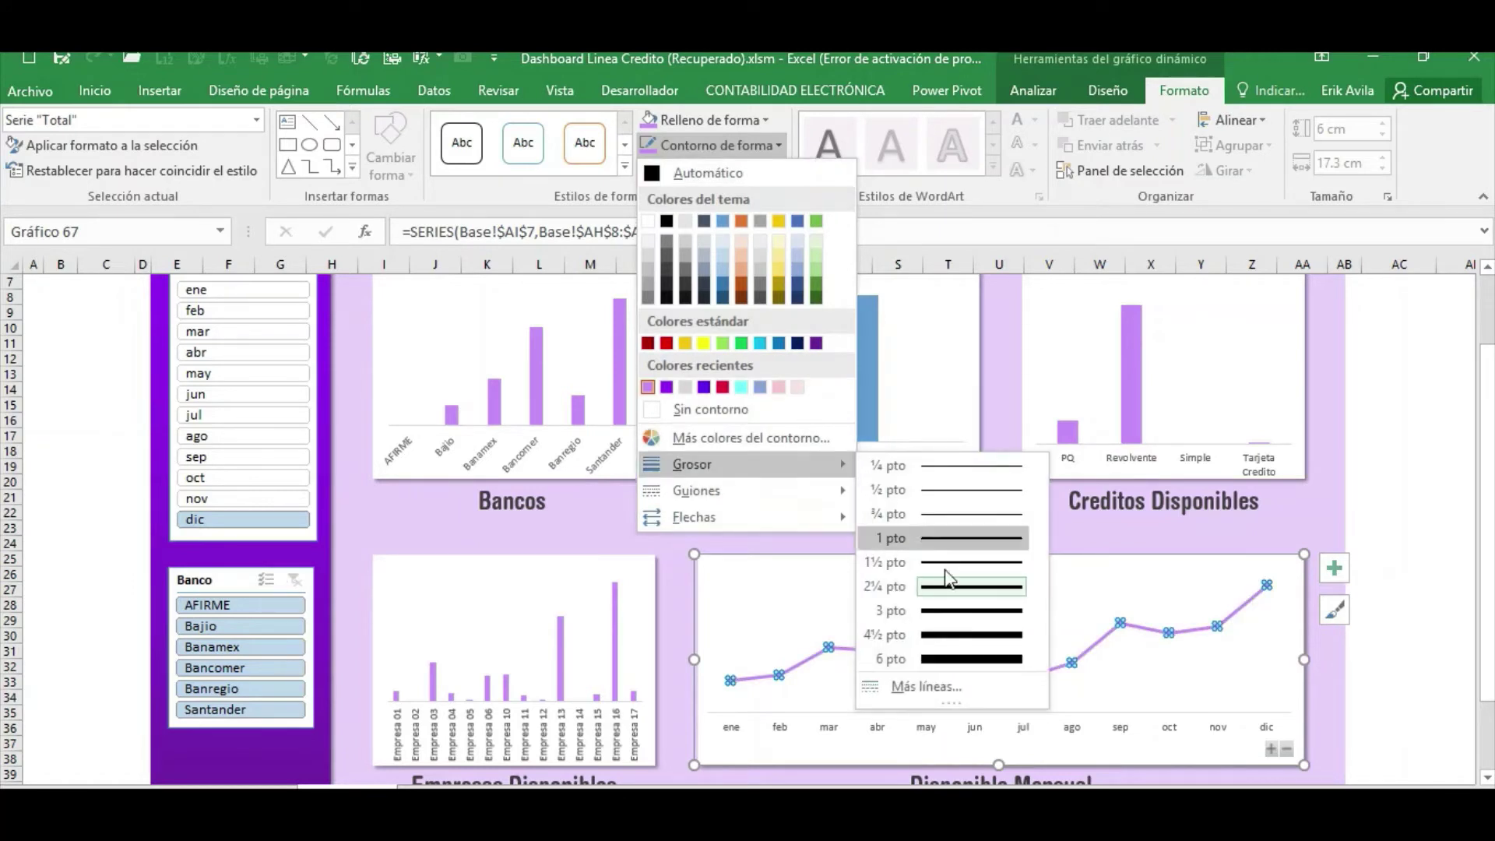
click(966, 635)
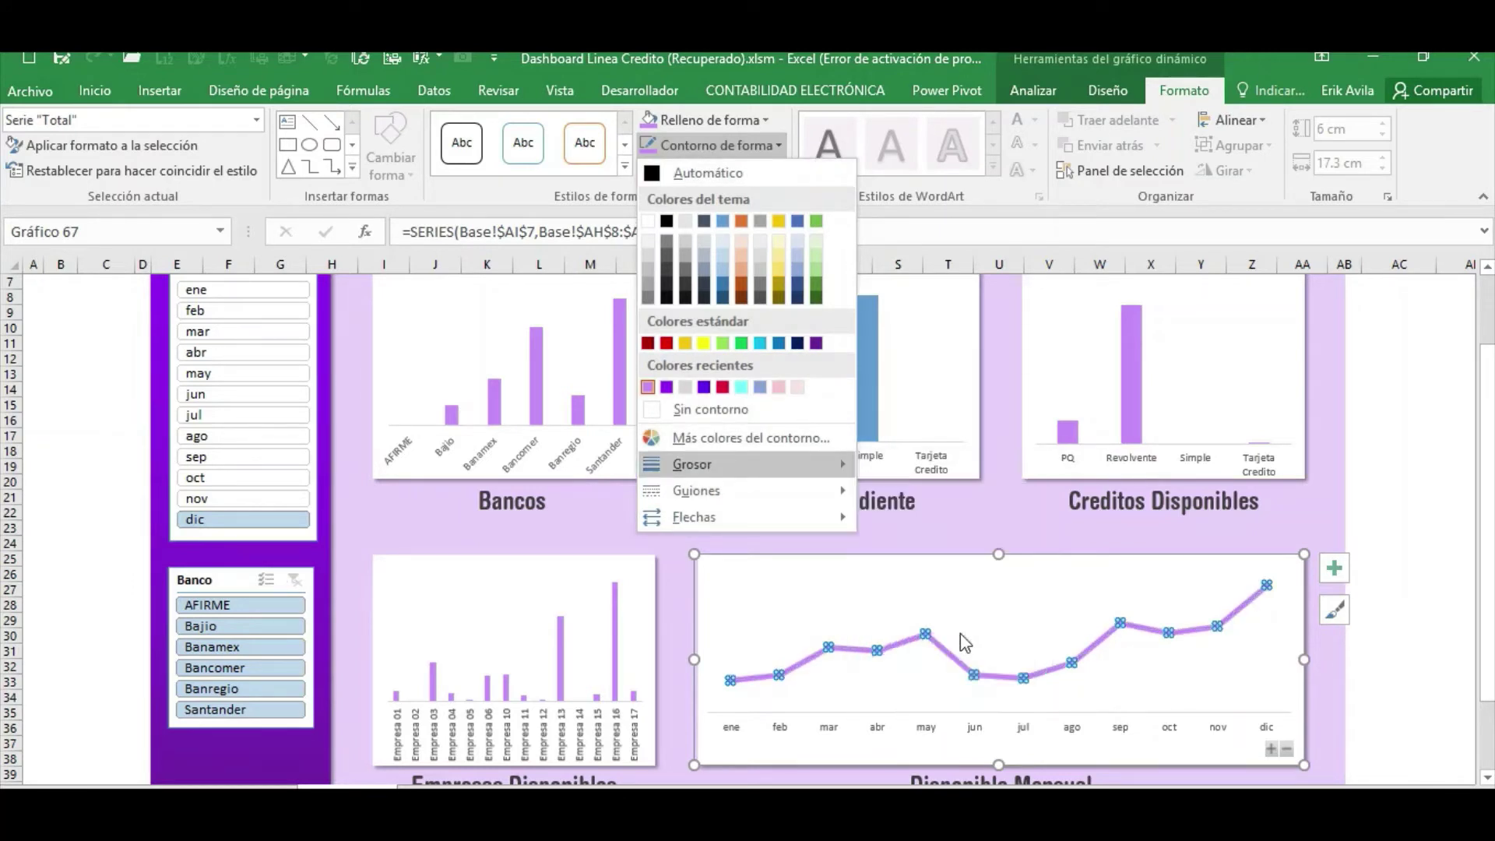
click(1392, 447)
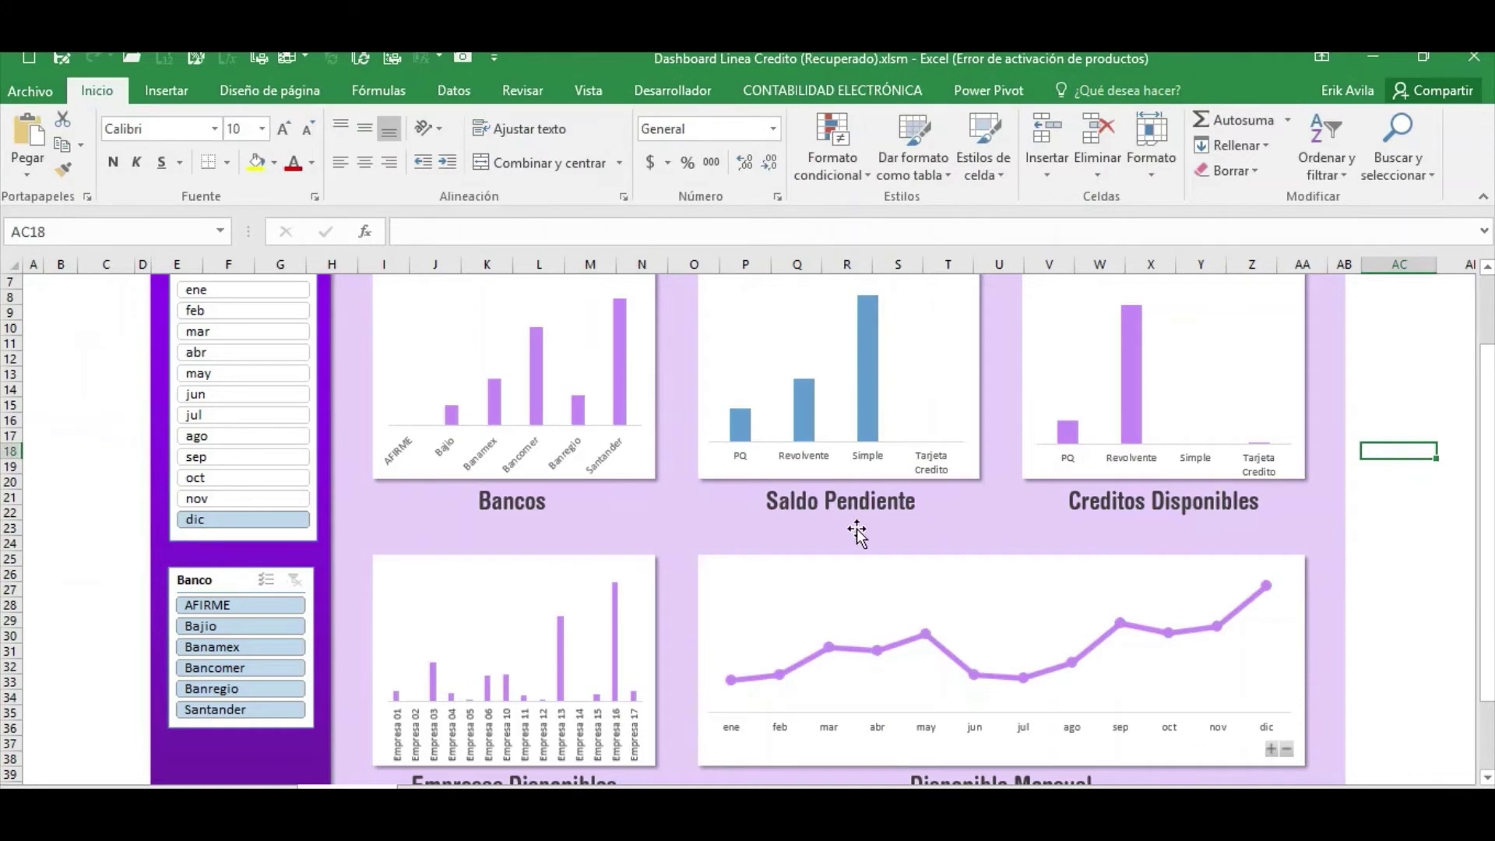
Fill the Saldo Pendiente bars dark purple instead of blue.
scroll(857, 534, down, 1)
scroll(857, 533, up, 1)
scroll(857, 534, up, 1)
click(870, 401)
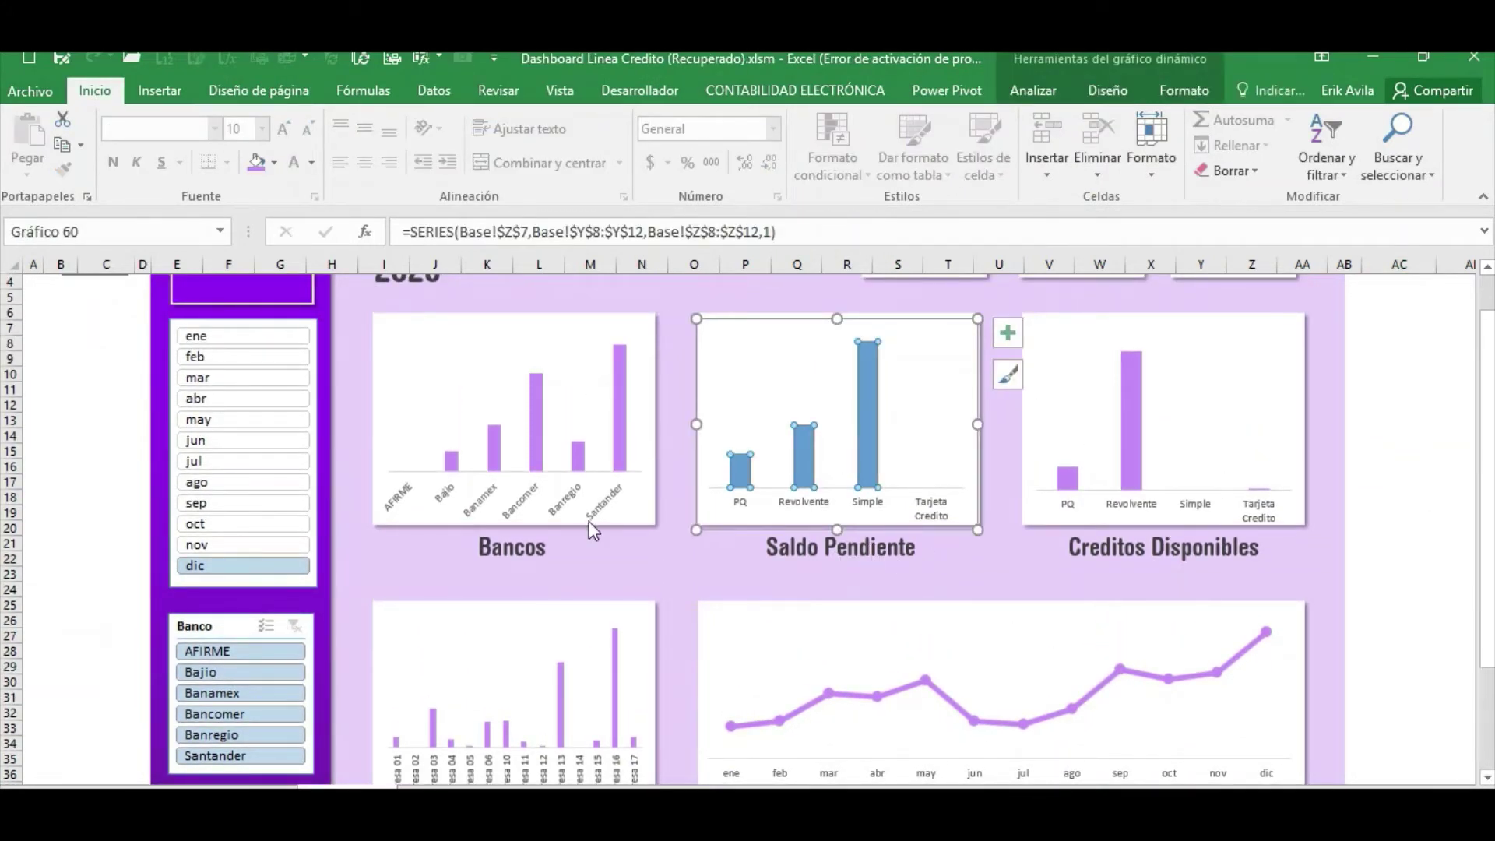
scroll(694, 644, down, 1)
scroll(694, 644, up, 1)
click(274, 162)
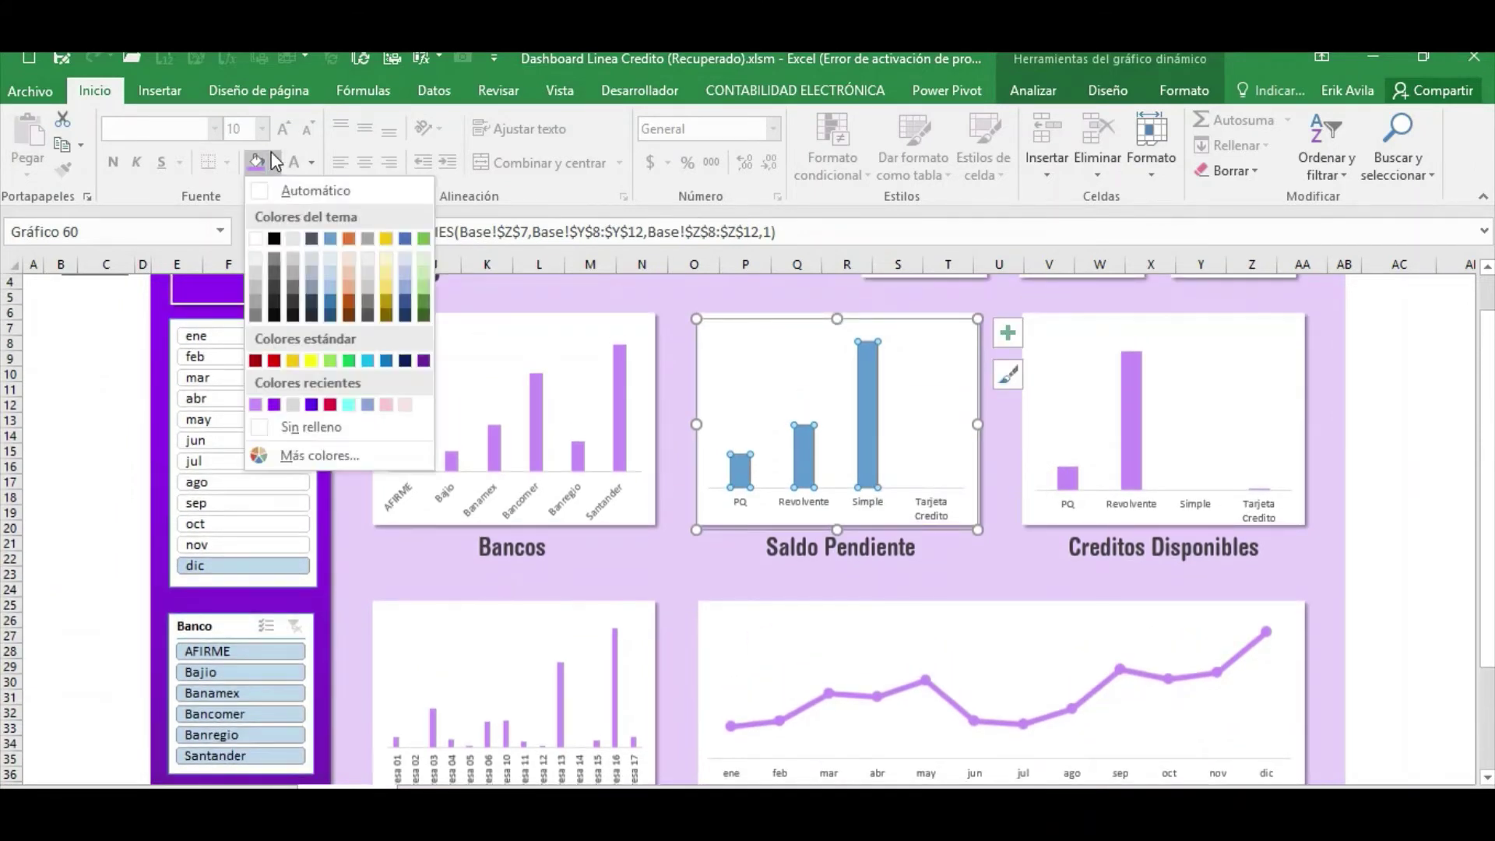
click(272, 405)
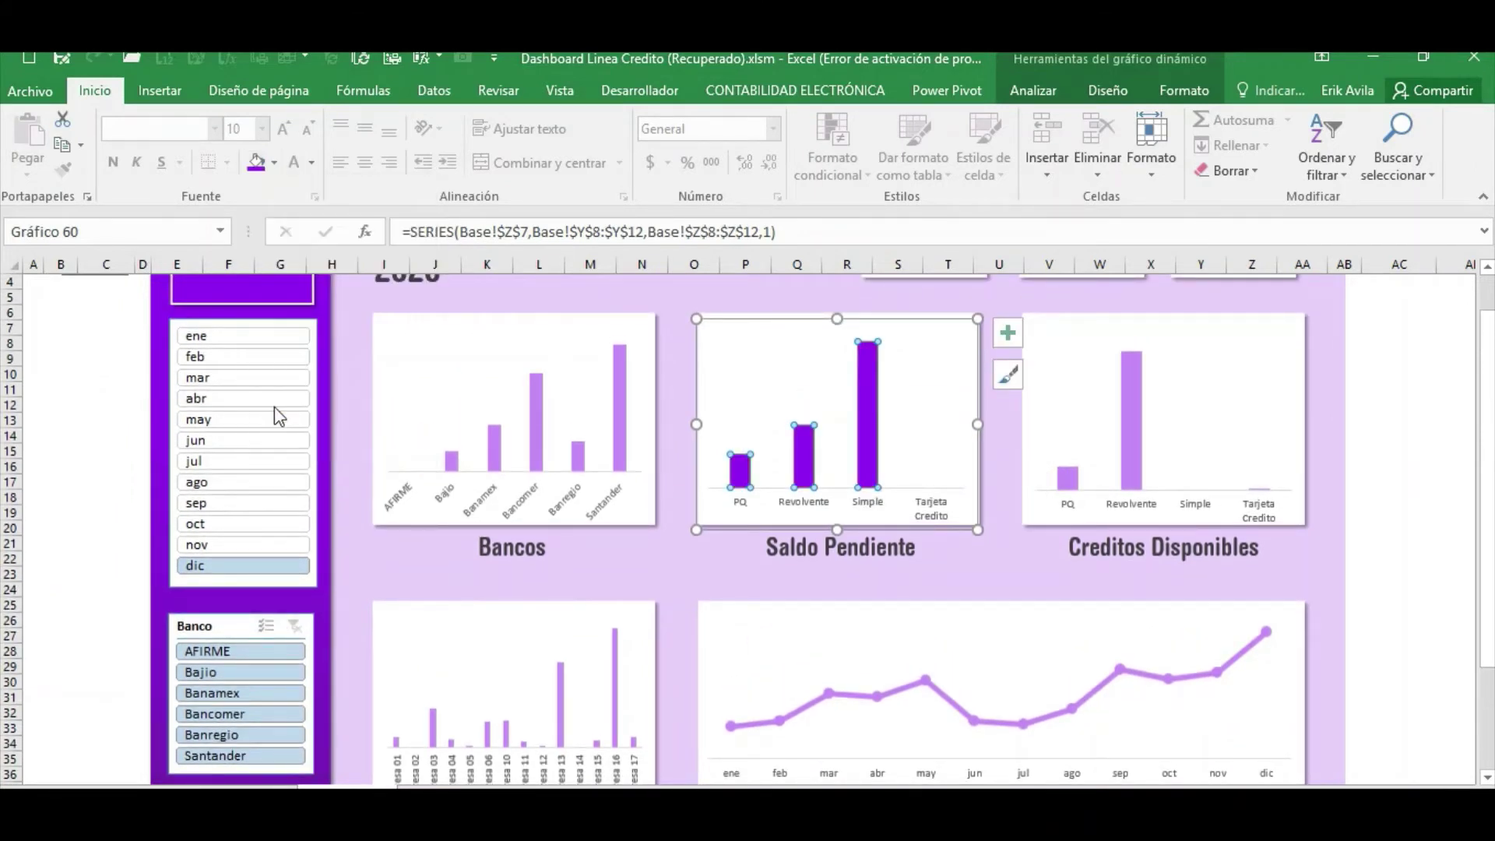
click(72, 446)
scroll(678, 501, down, 2)
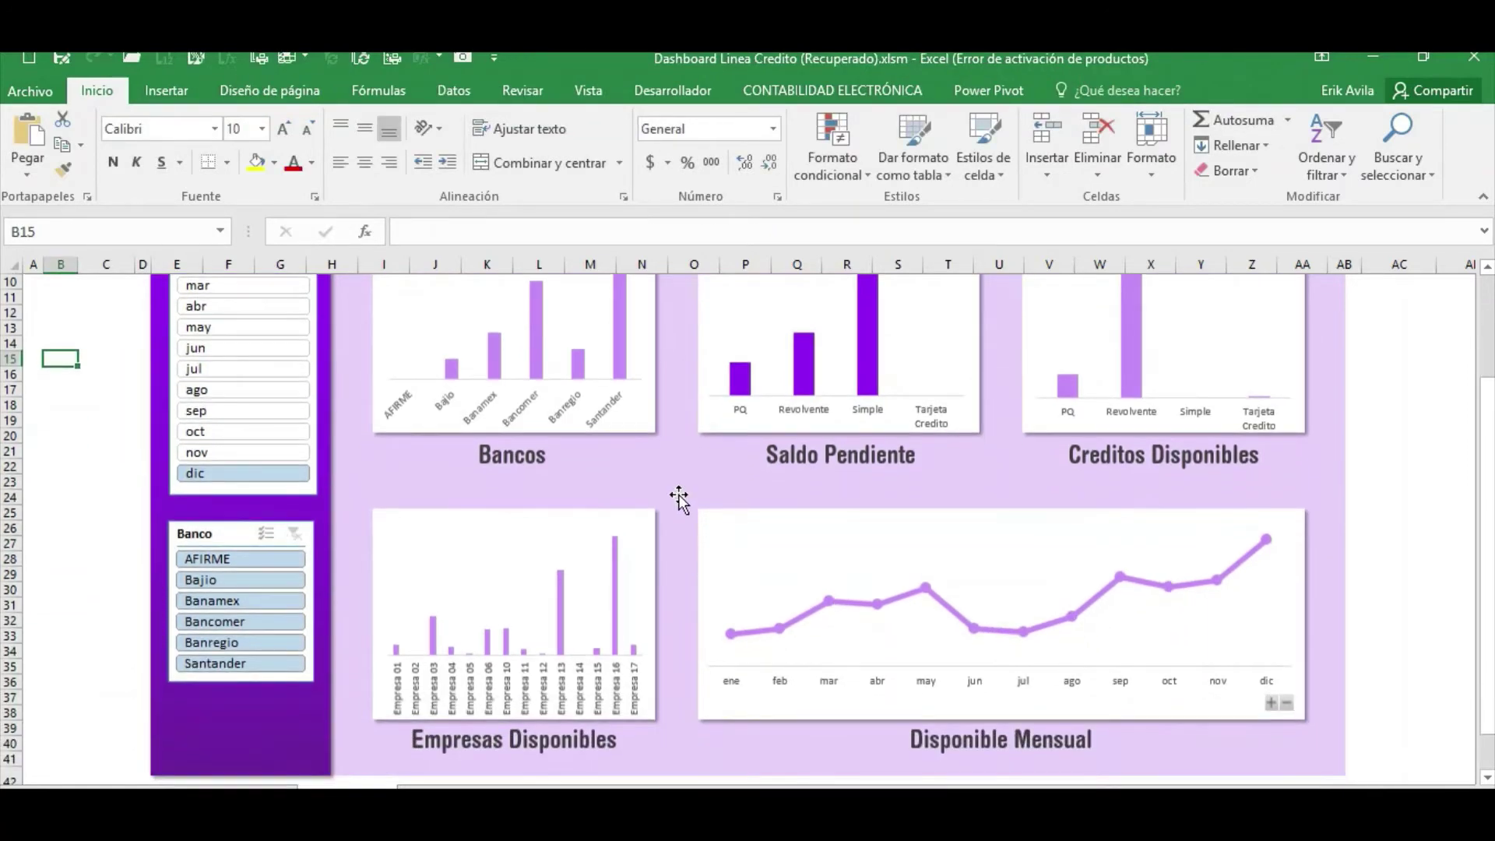
scroll(679, 498, up, 2)
scroll(678, 498, up, 1)
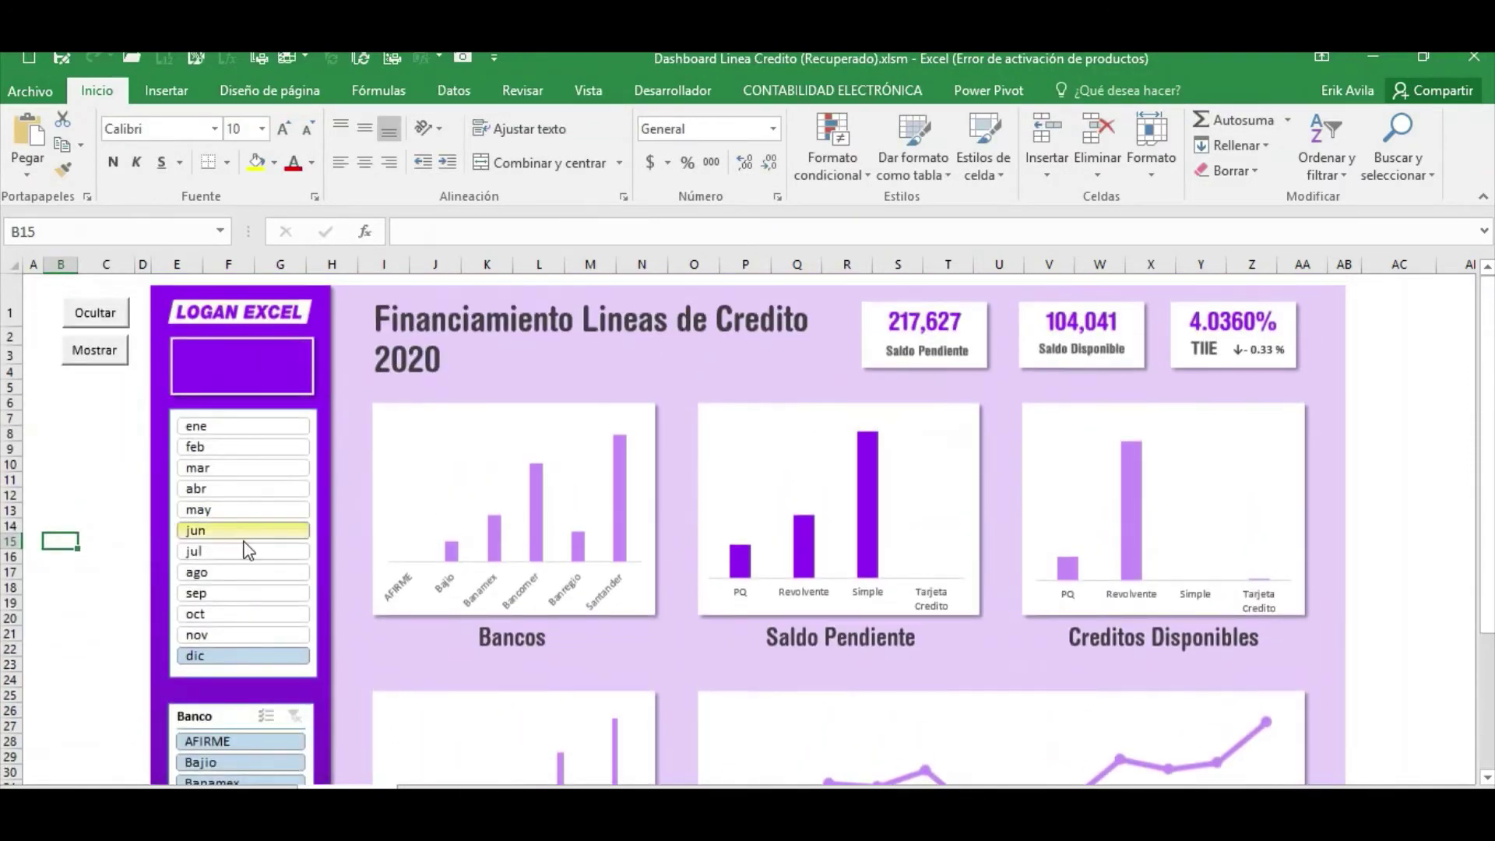
scroll(486, 555, down, 1)
scroll(486, 555, down, 1)
click(623, 387)
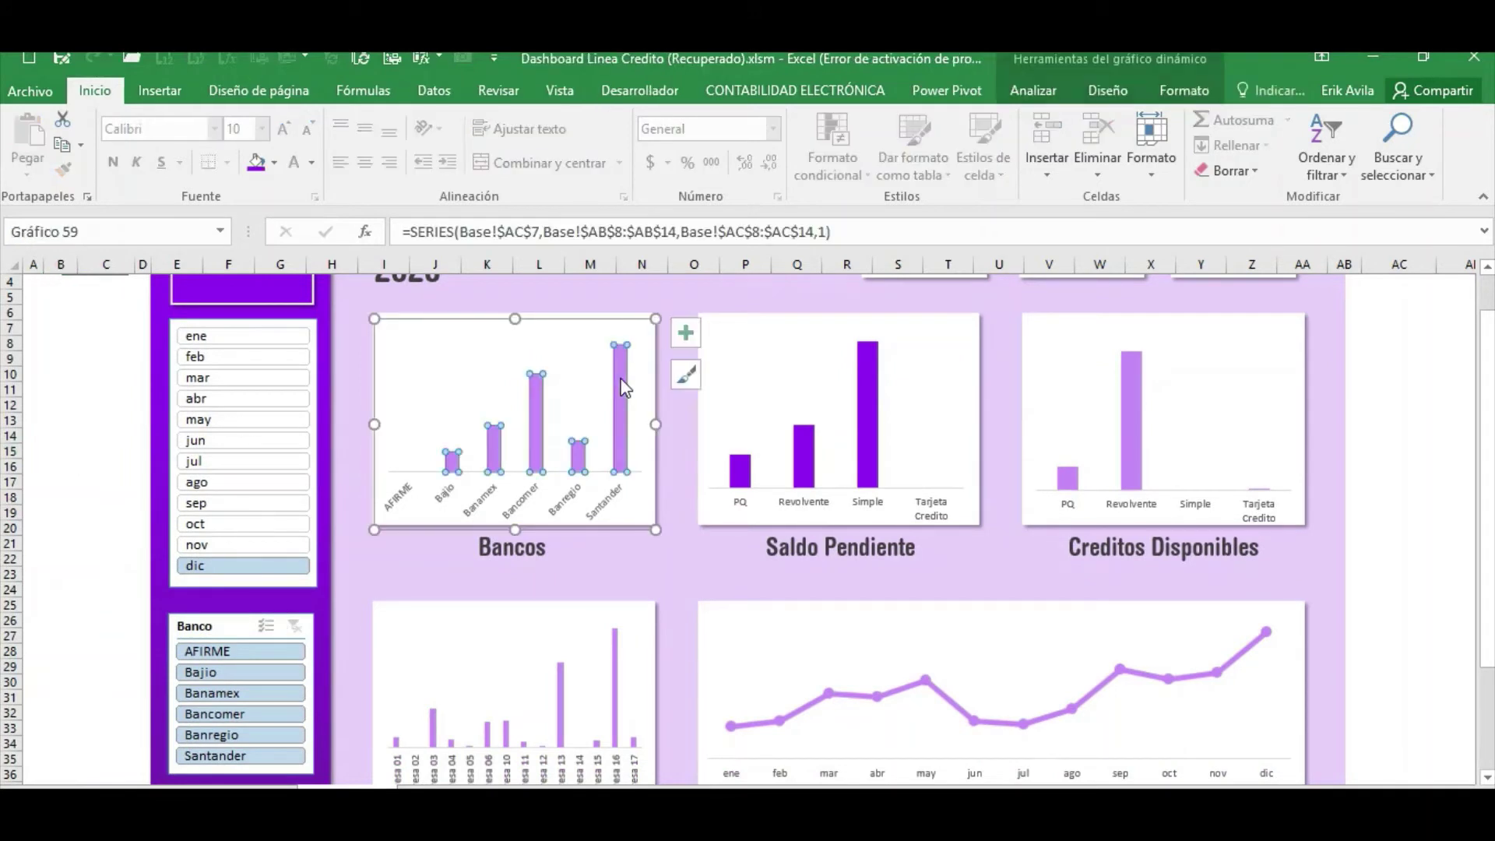
Add Base interior data labels to the Bancos, Saldo Pendiente and Creditos Disponibles charts.
click(1180, 92)
click(1094, 92)
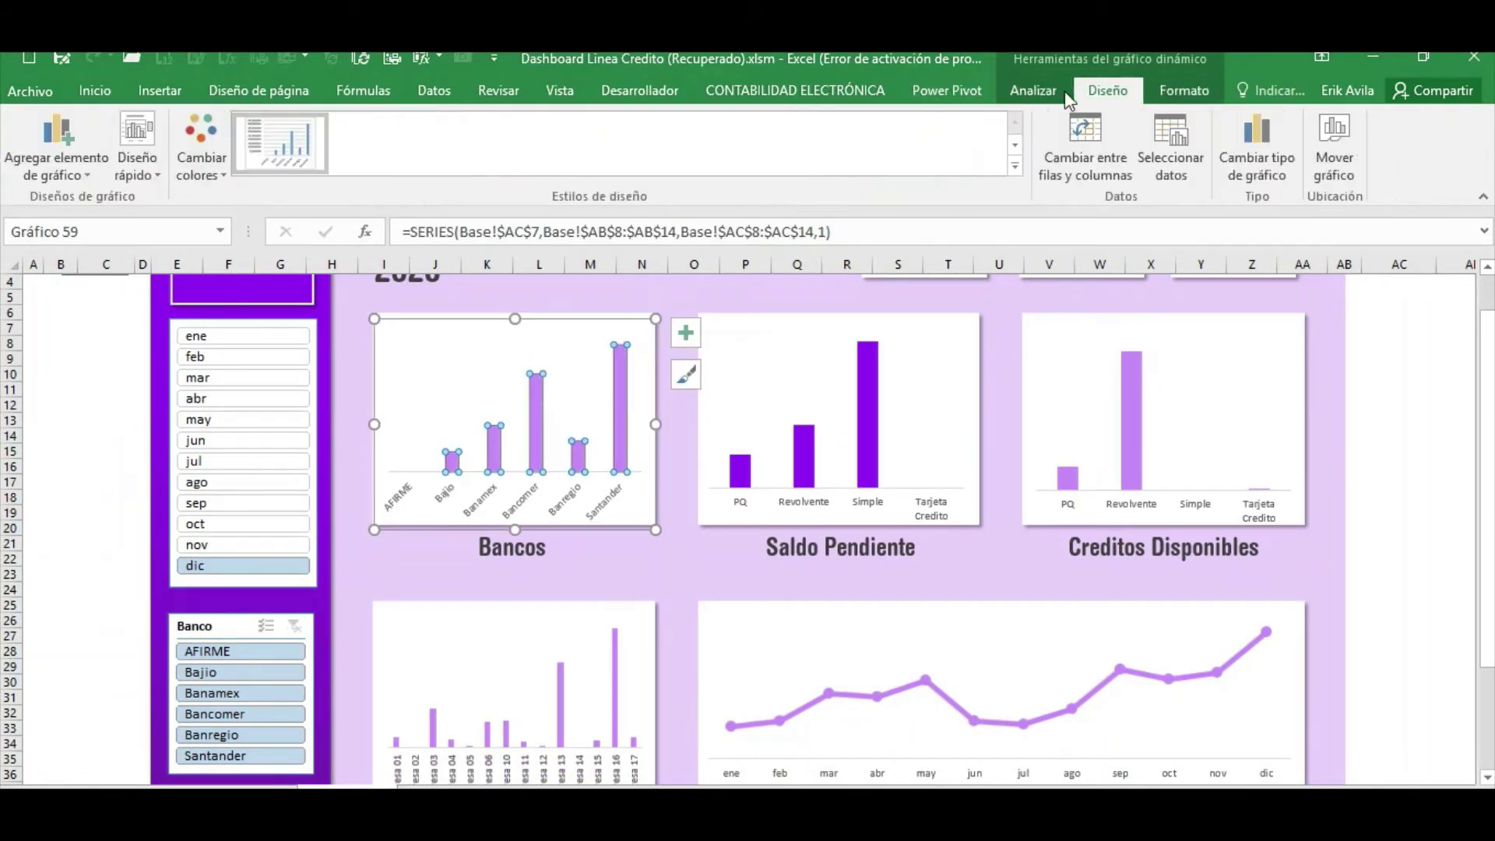
click(56, 156)
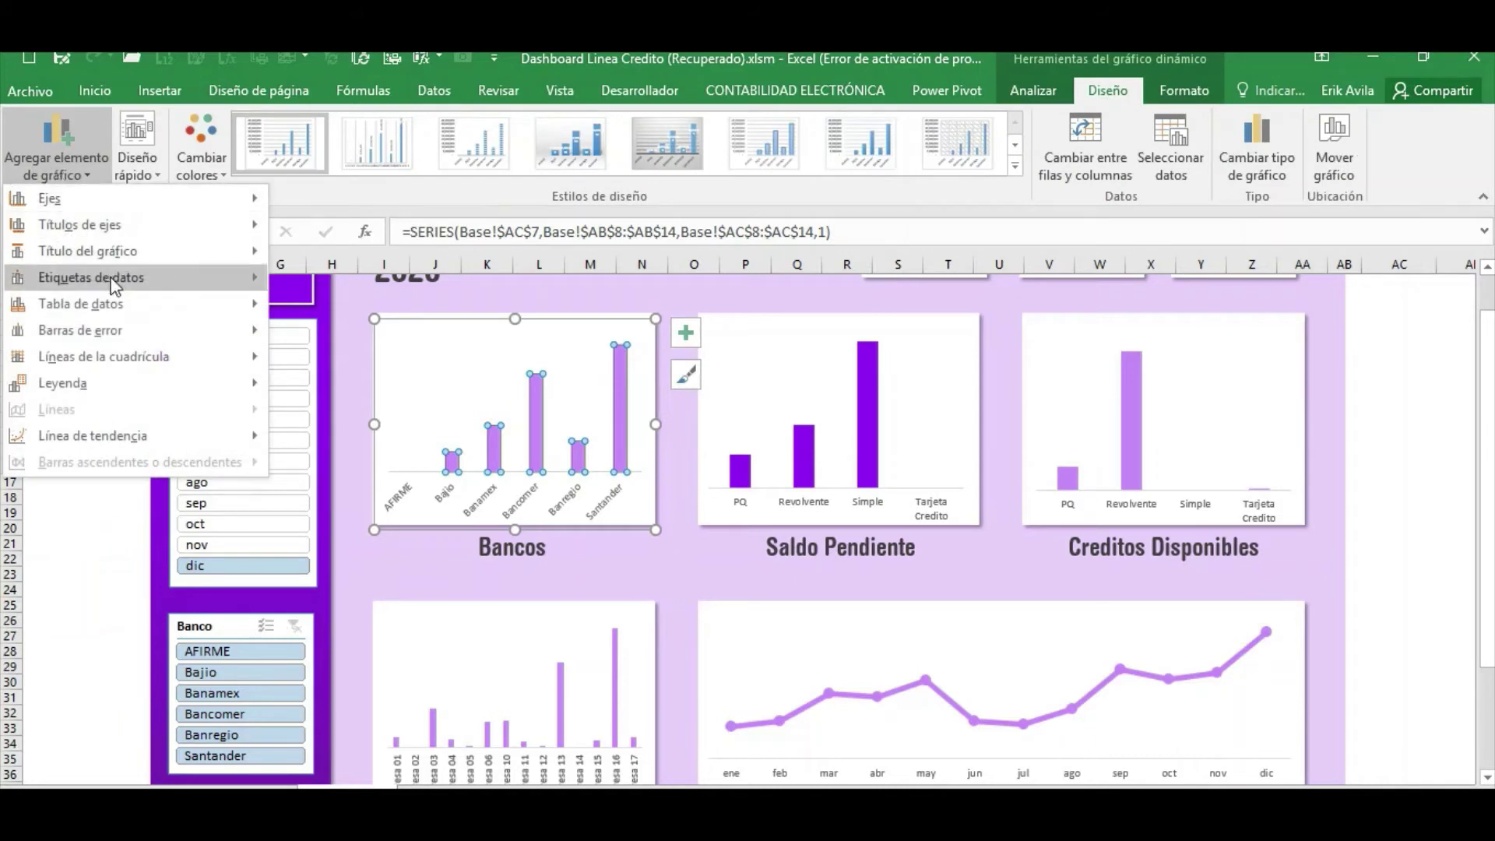
mouse_move(91, 277)
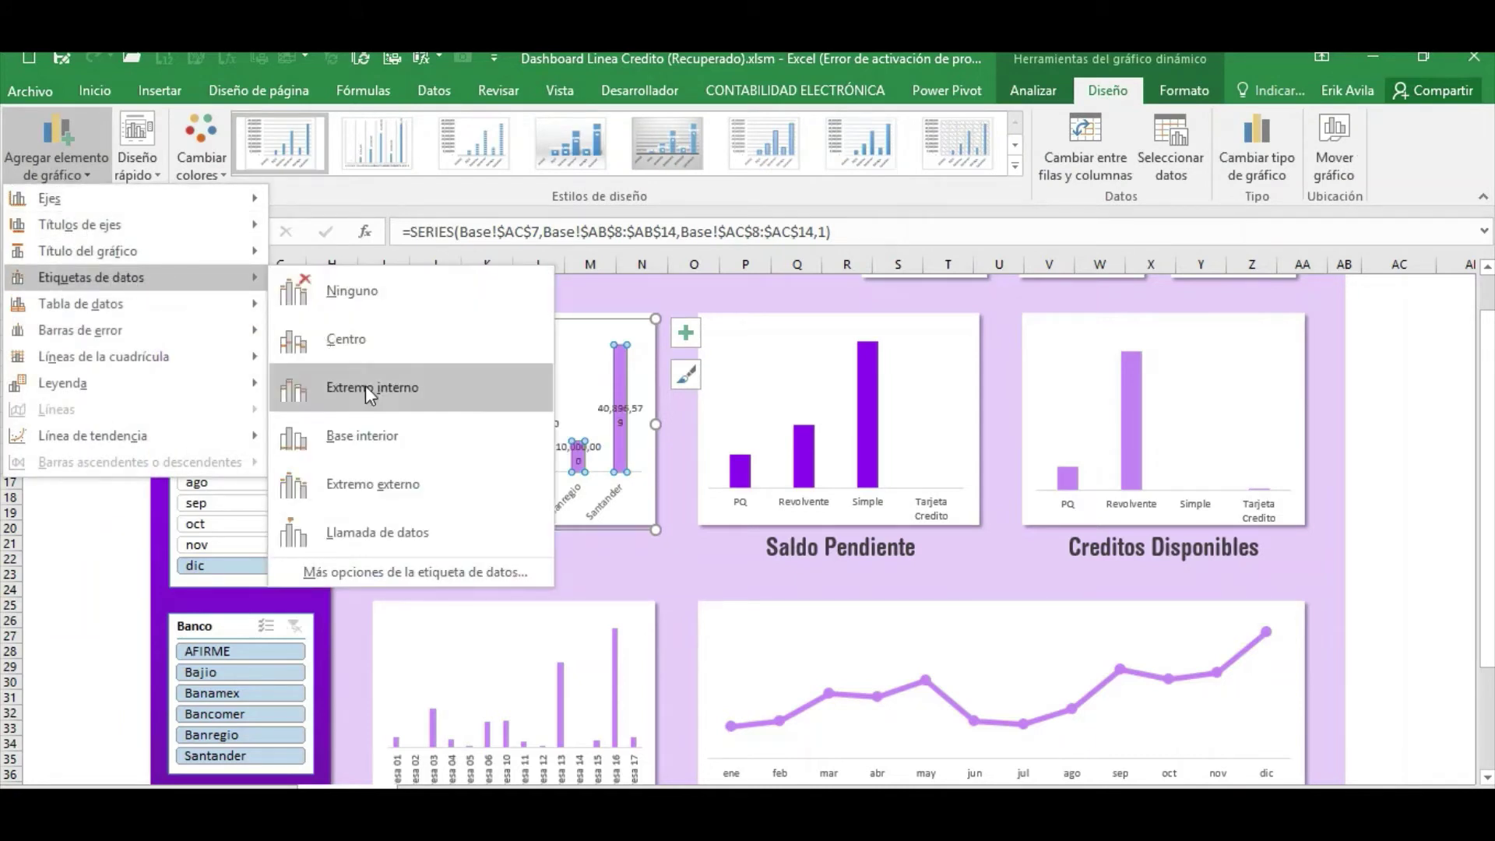
click(362, 443)
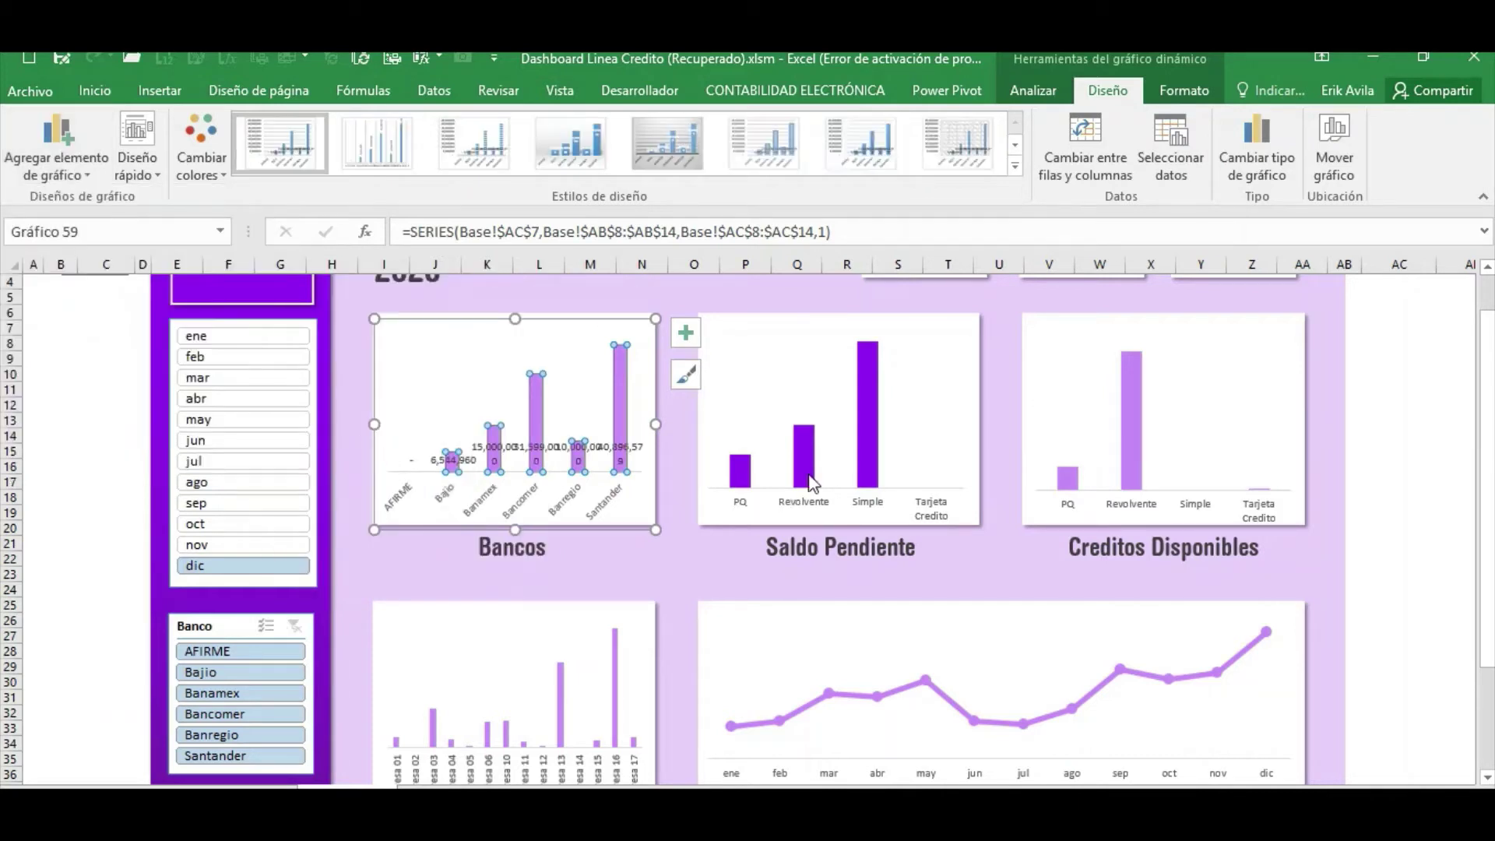
click(962, 346)
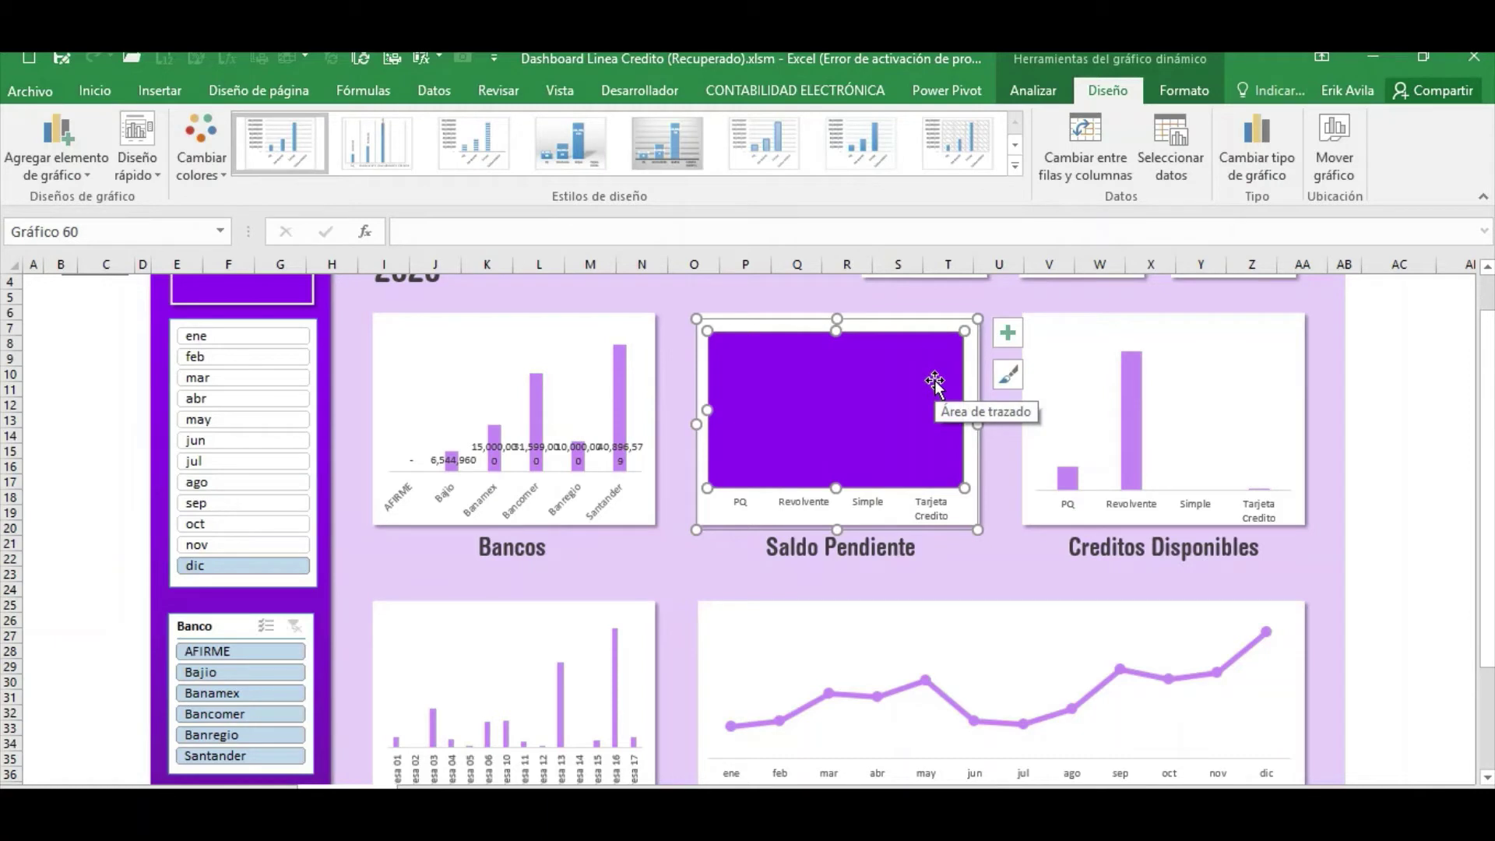
click(77, 157)
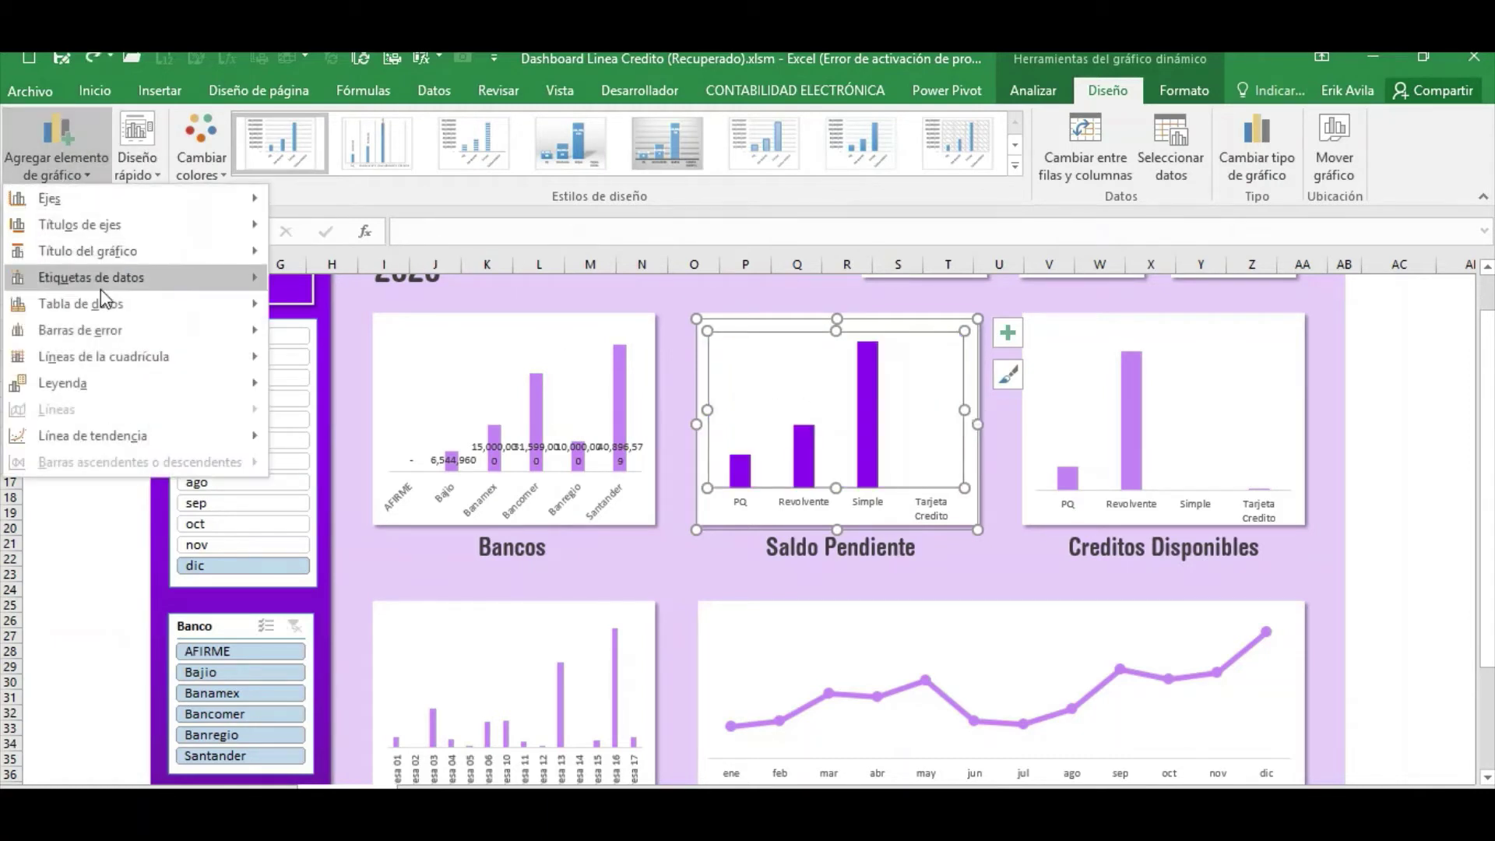
mouse_move(91, 277)
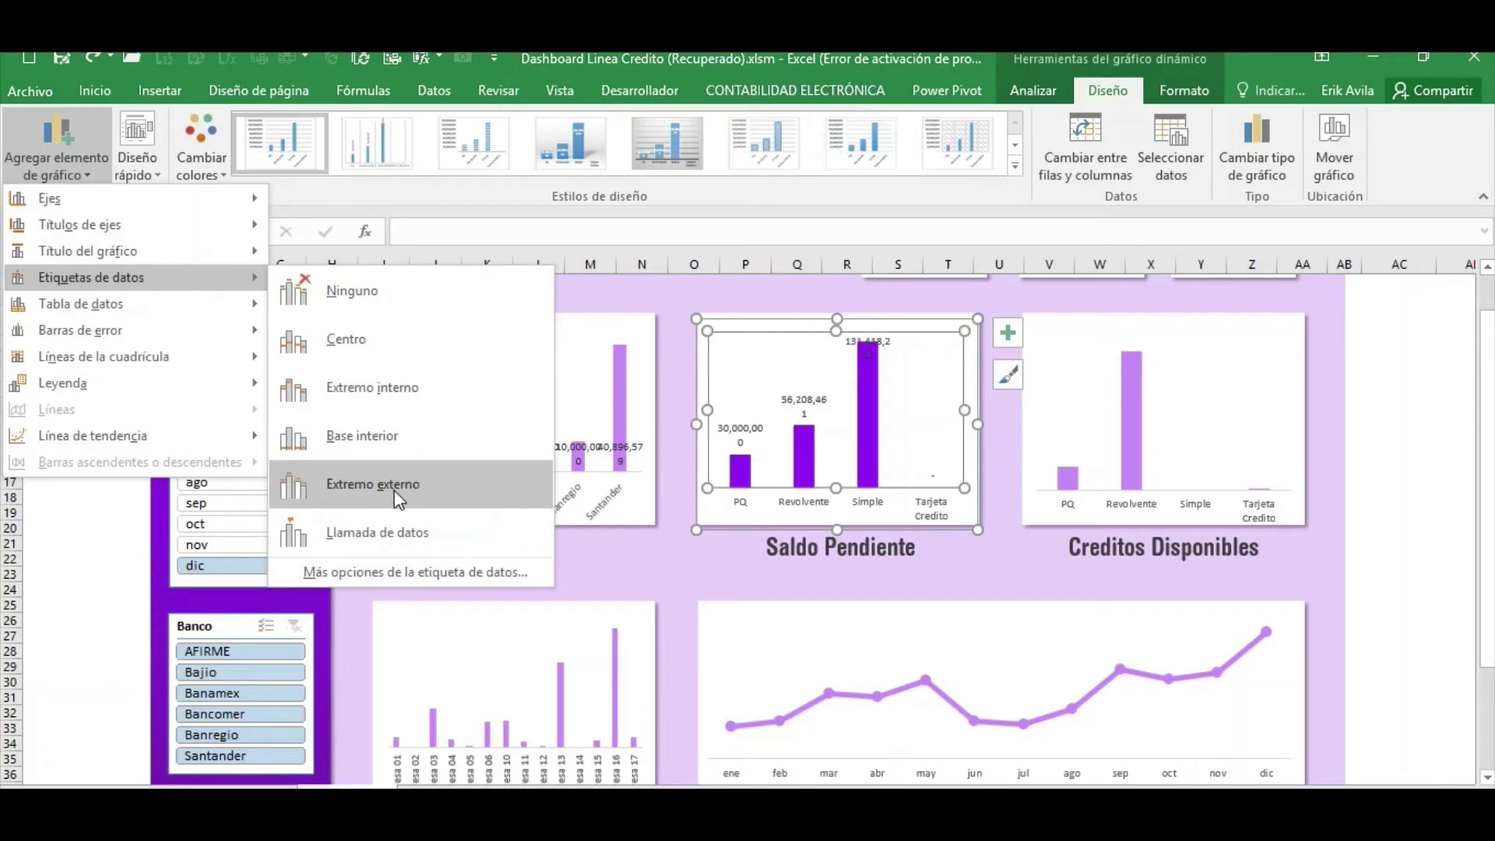
click(389, 442)
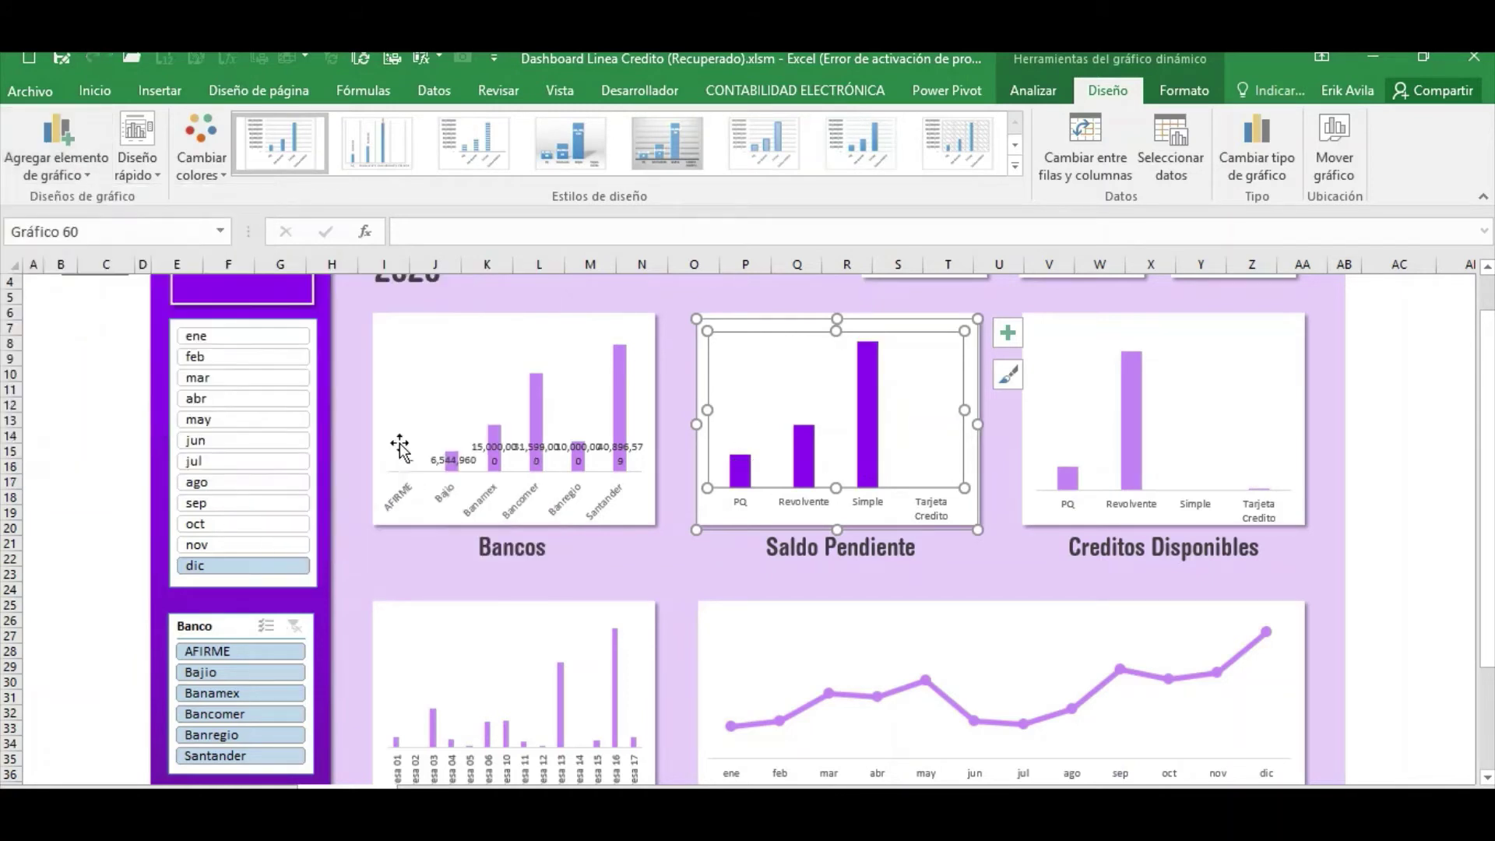
click(1257, 394)
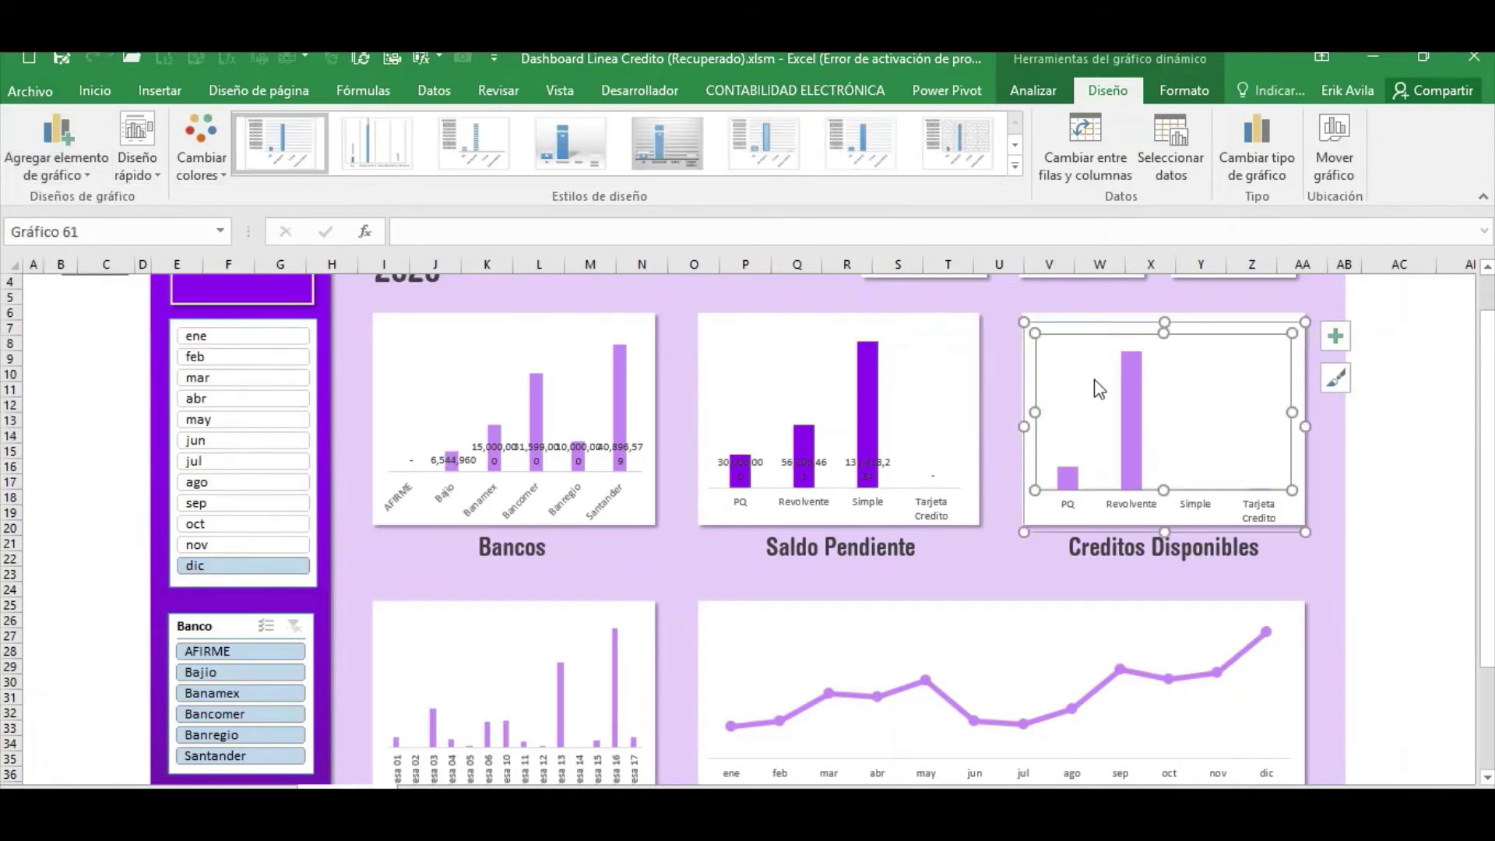
click(65, 179)
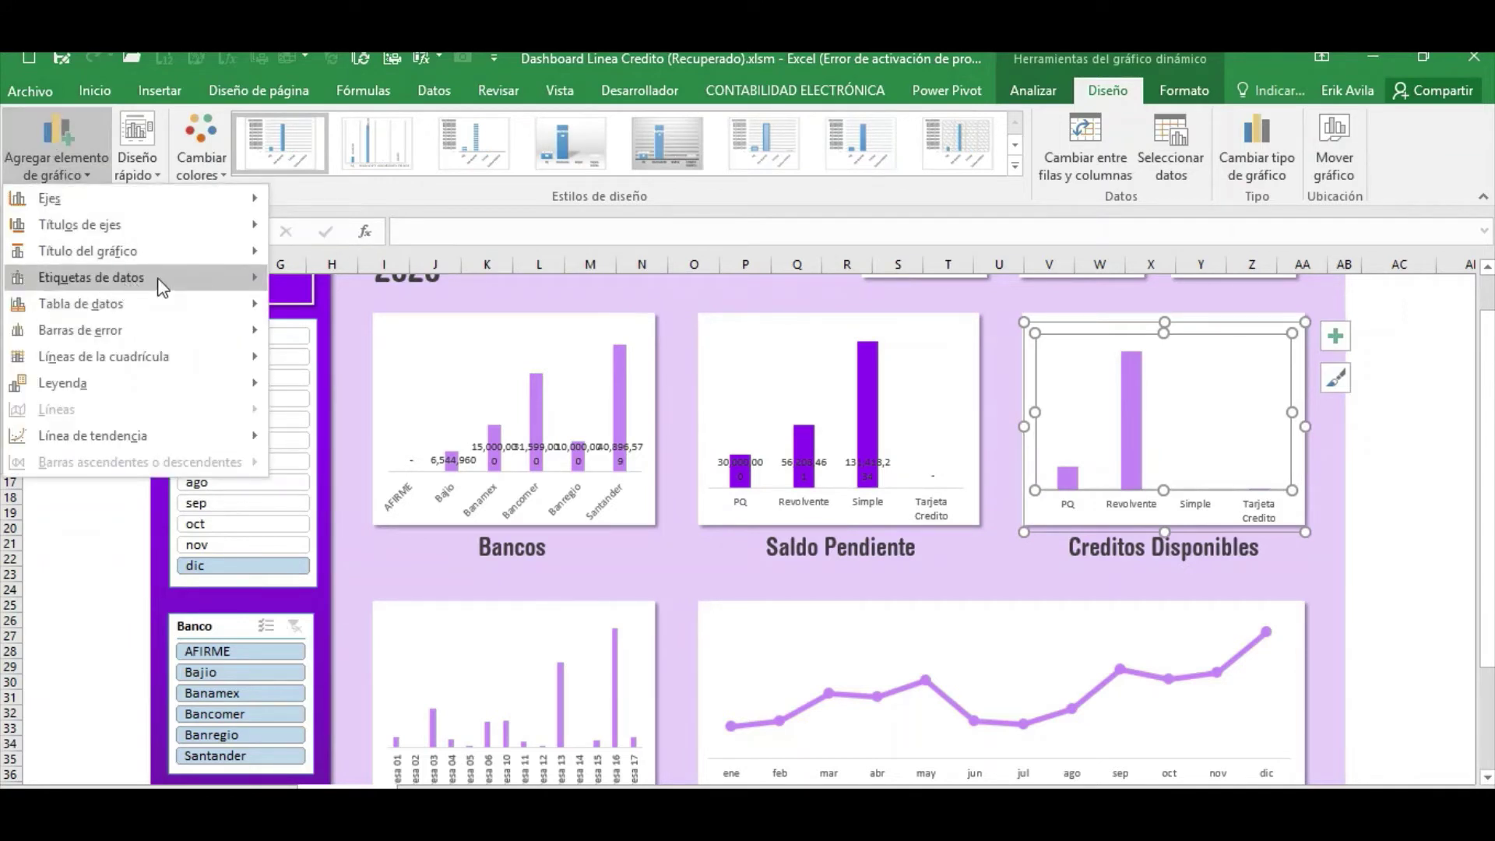
mouse_move(91, 277)
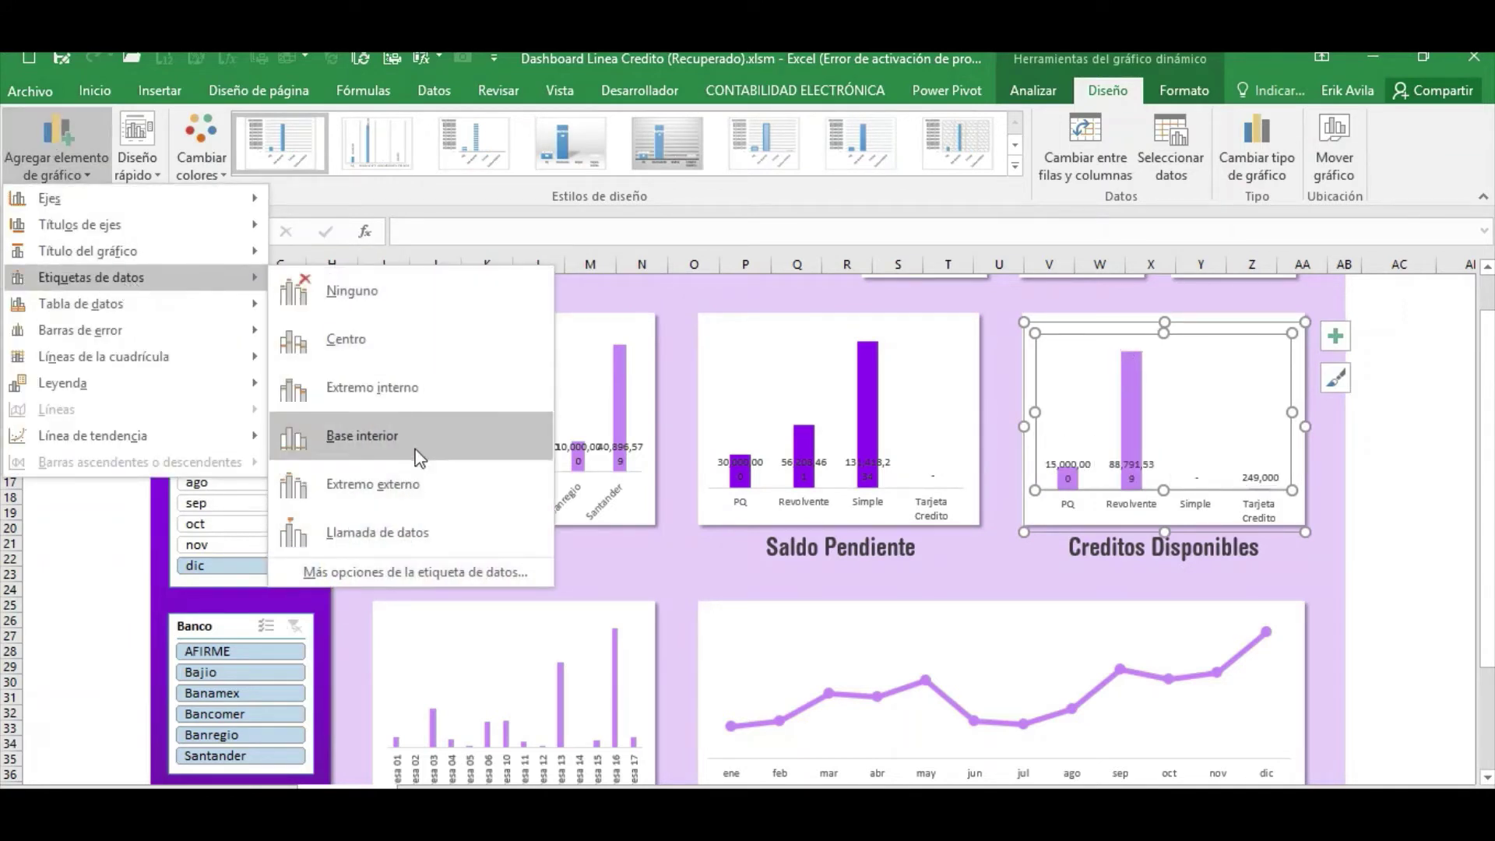
click(417, 451)
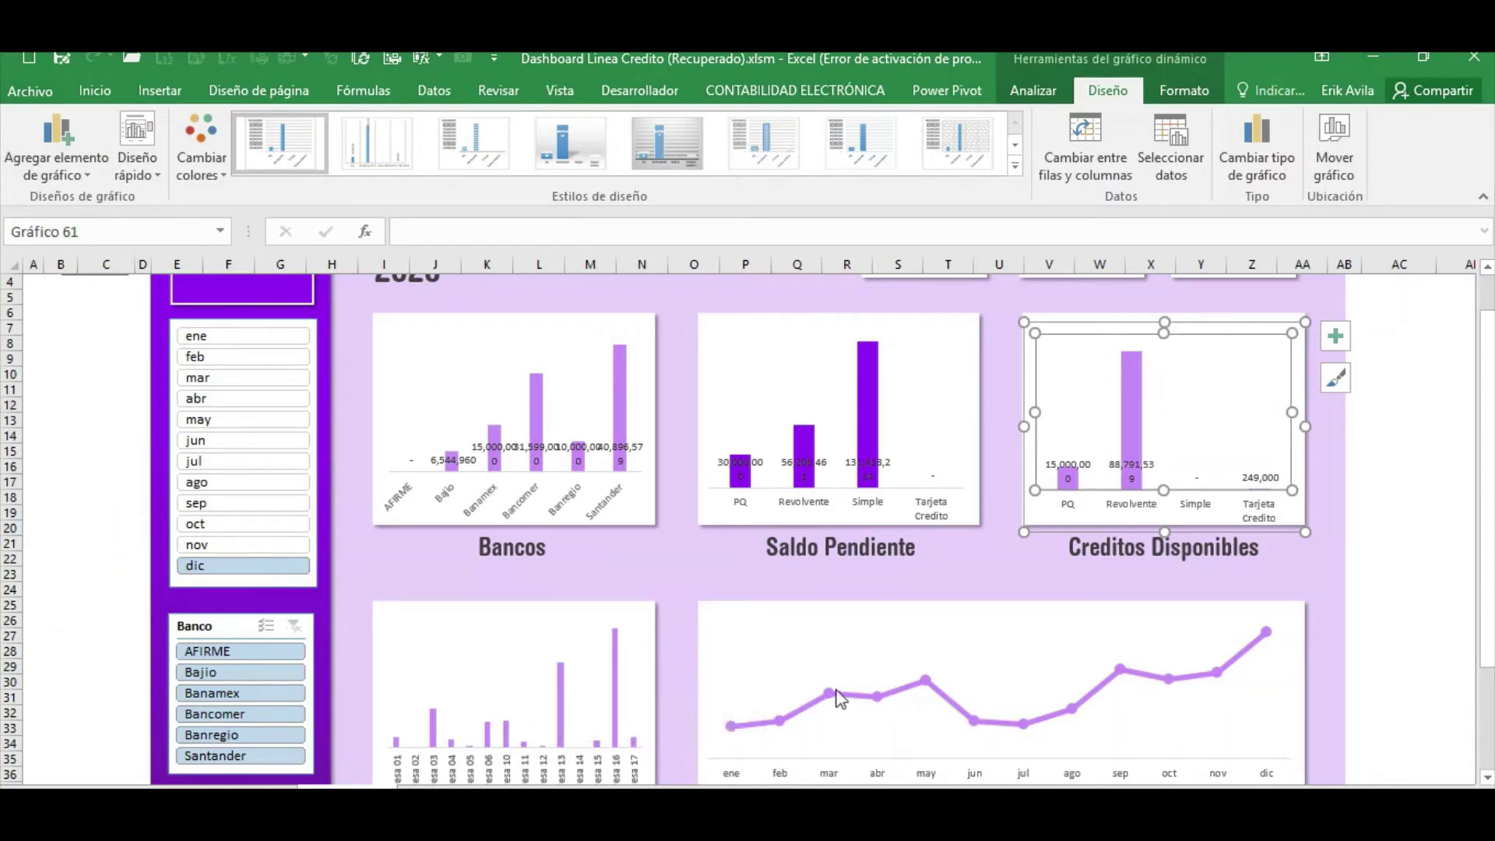
click(501, 465)
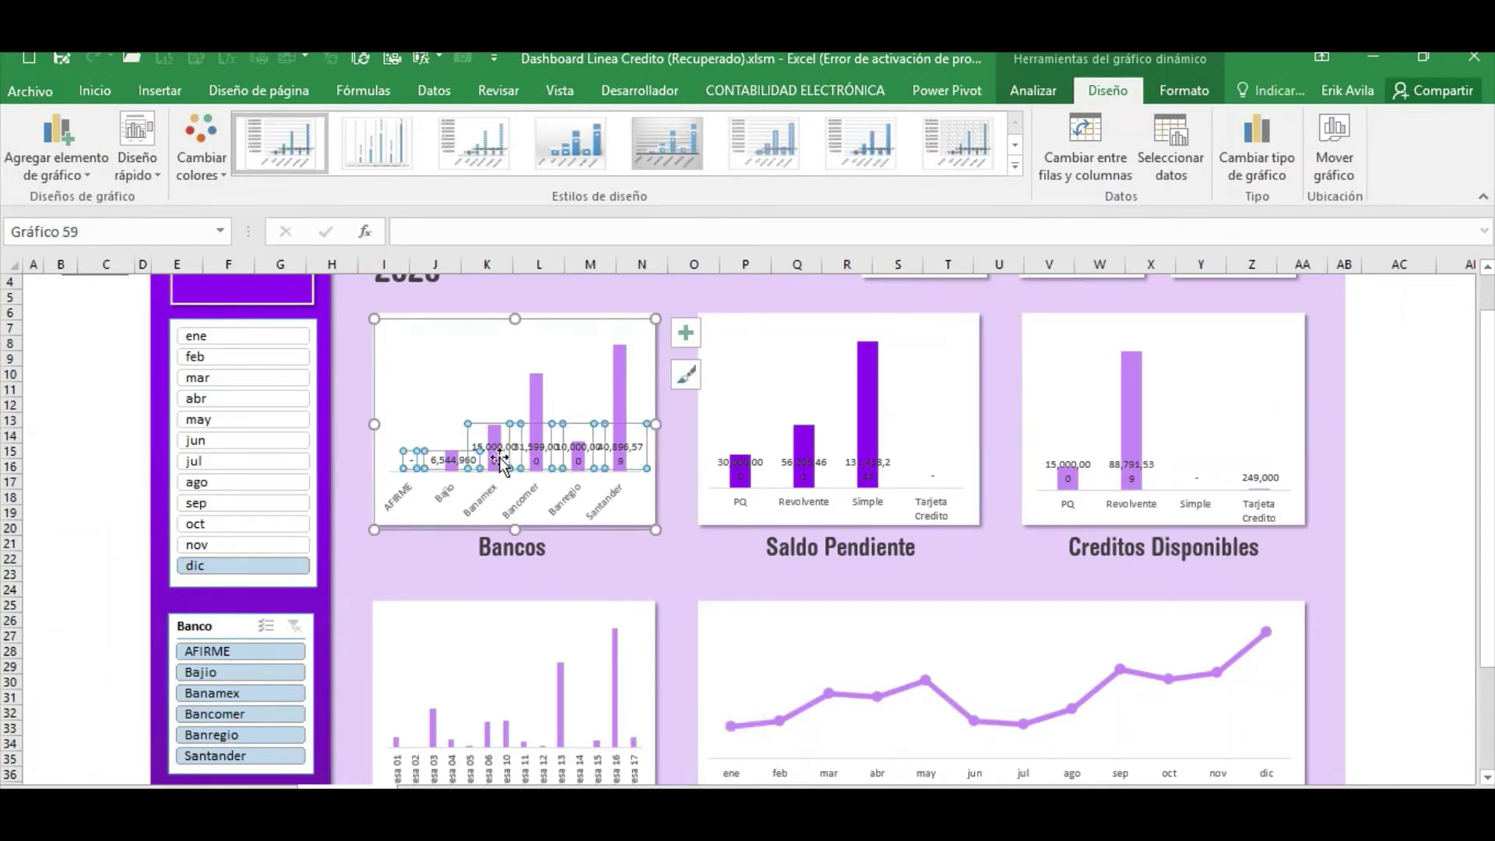
Rotate the Bancos, Saldo Pendiente and Creditos Disponibles data labels to read upward.
click(861, 476)
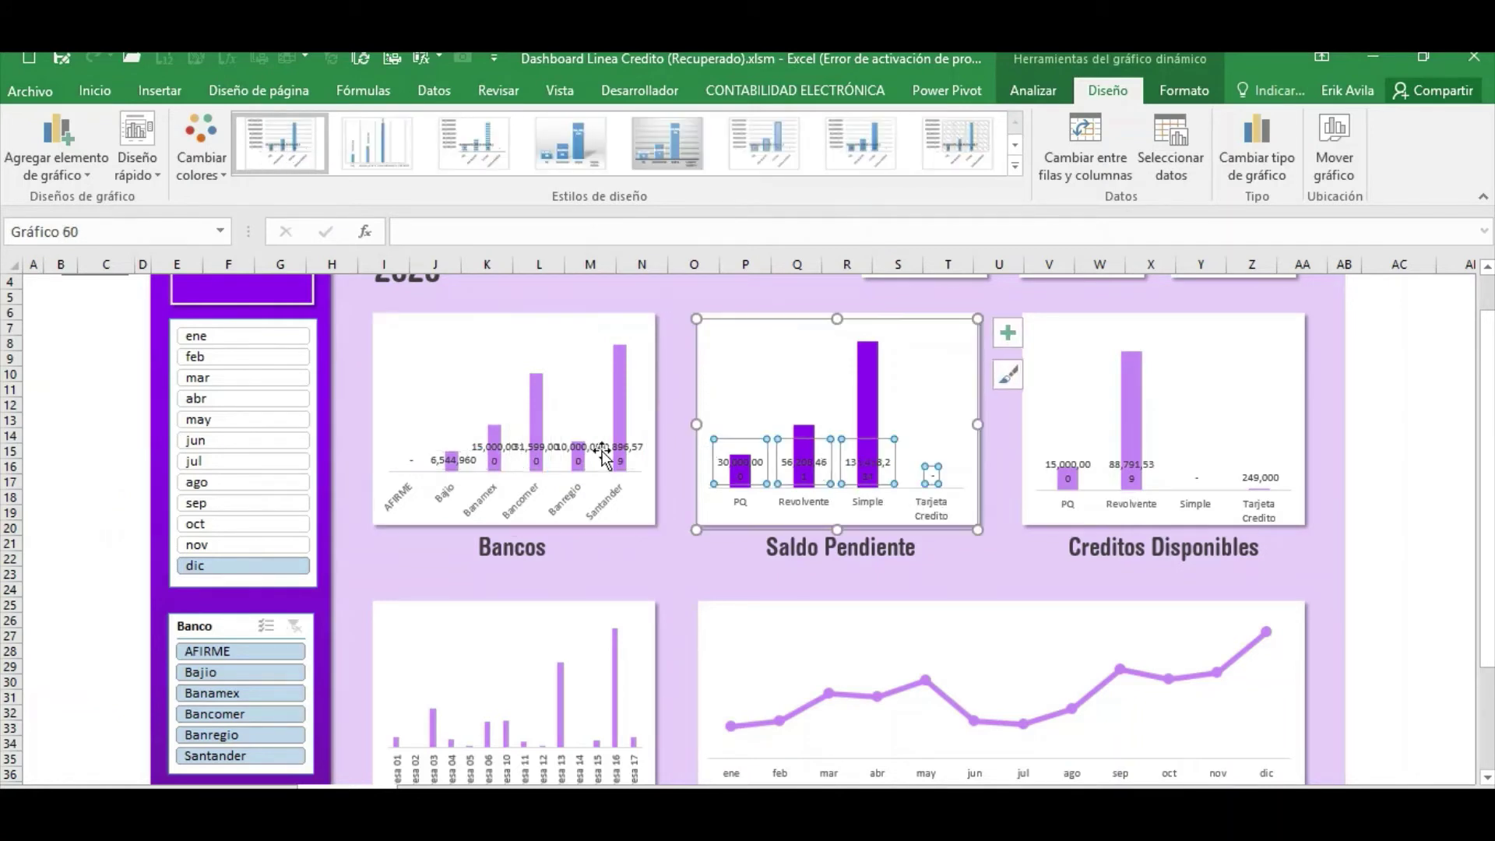
click(483, 447)
click(95, 91)
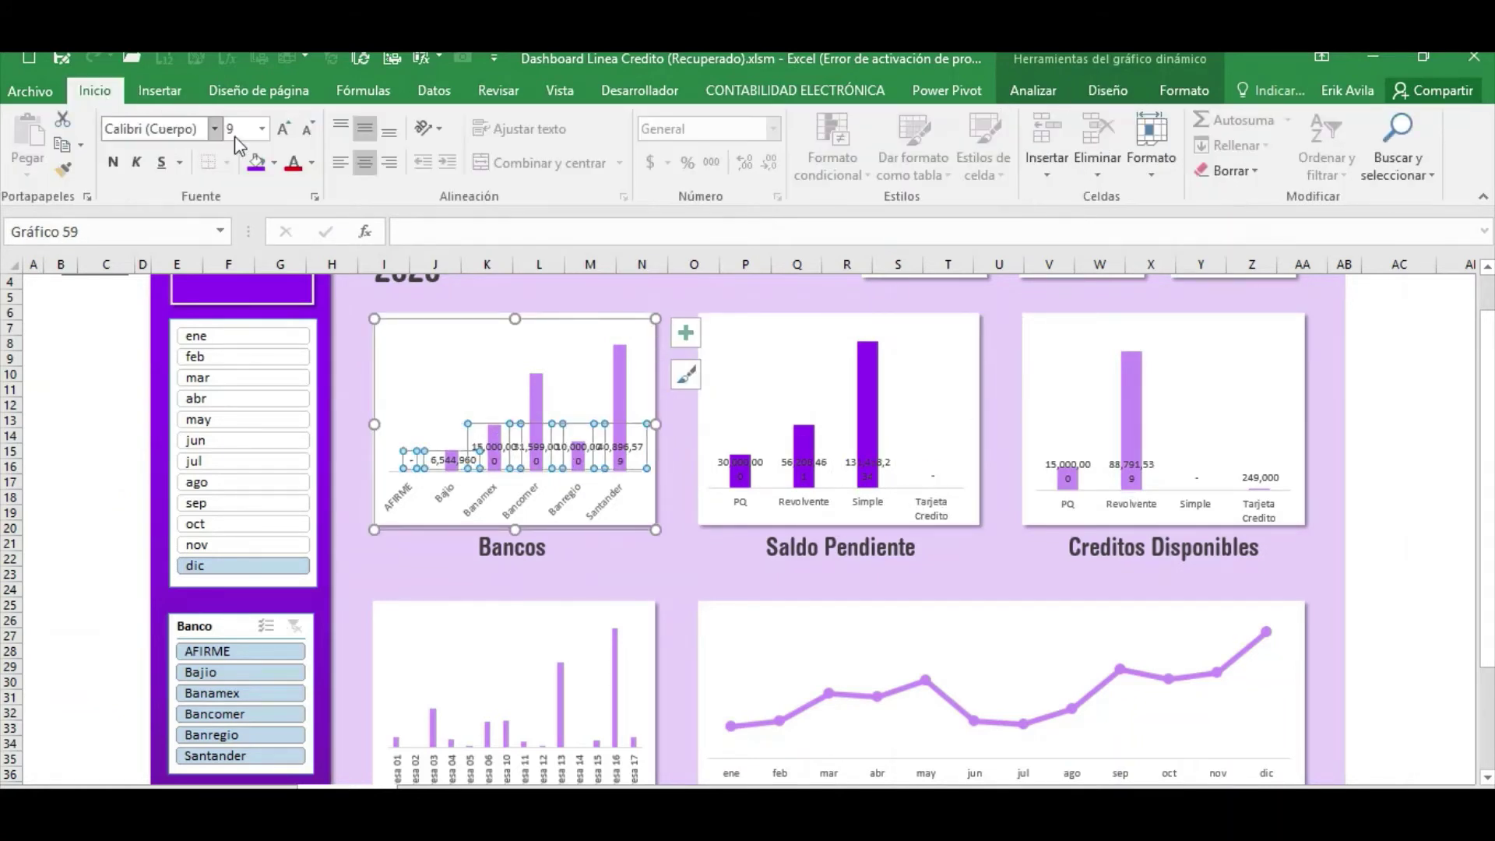
click(439, 129)
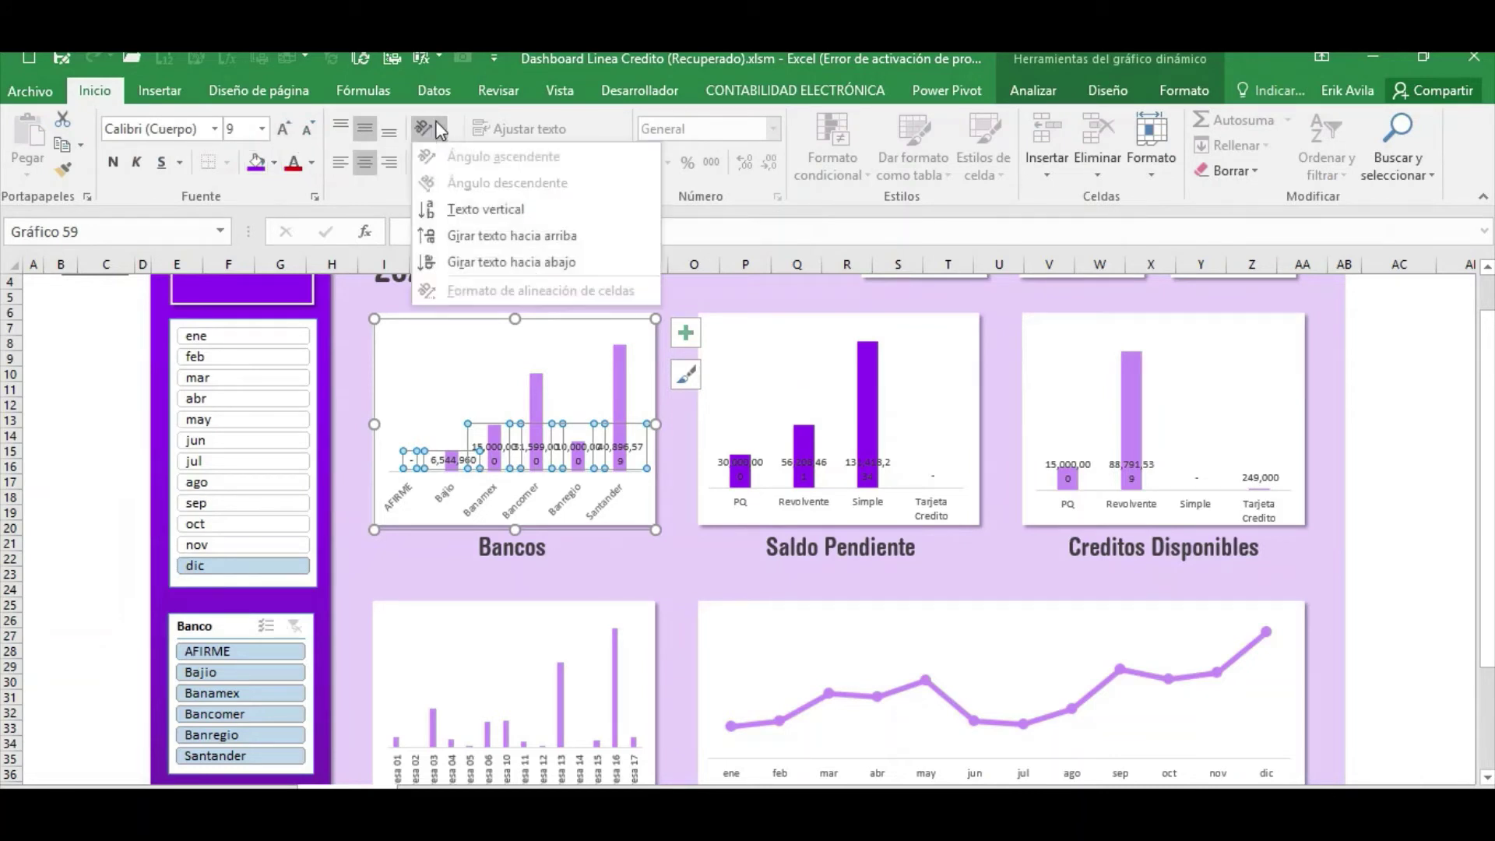
click(498, 236)
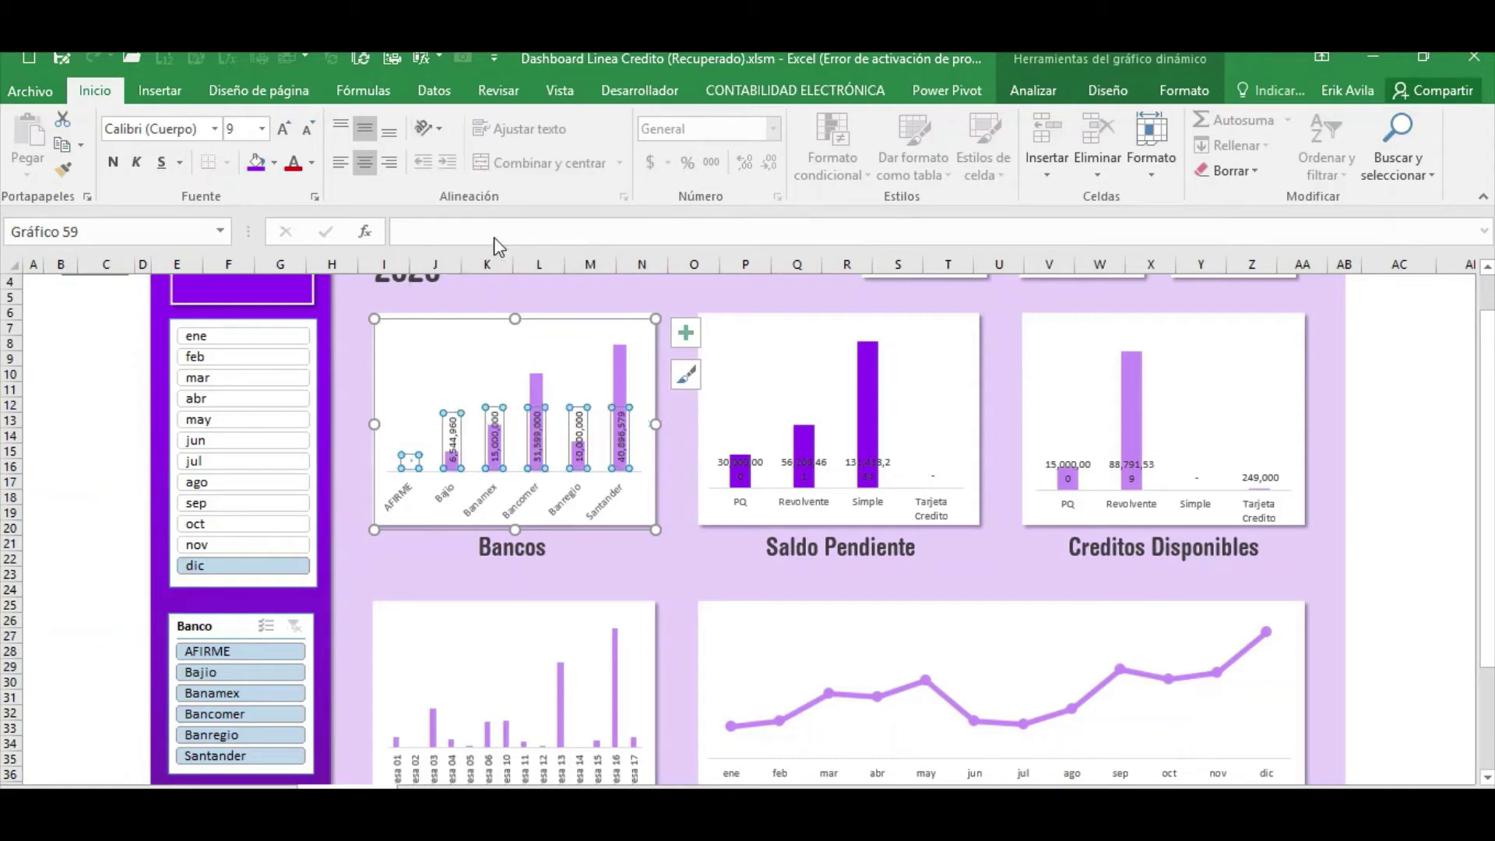
click(741, 473)
key(F4)
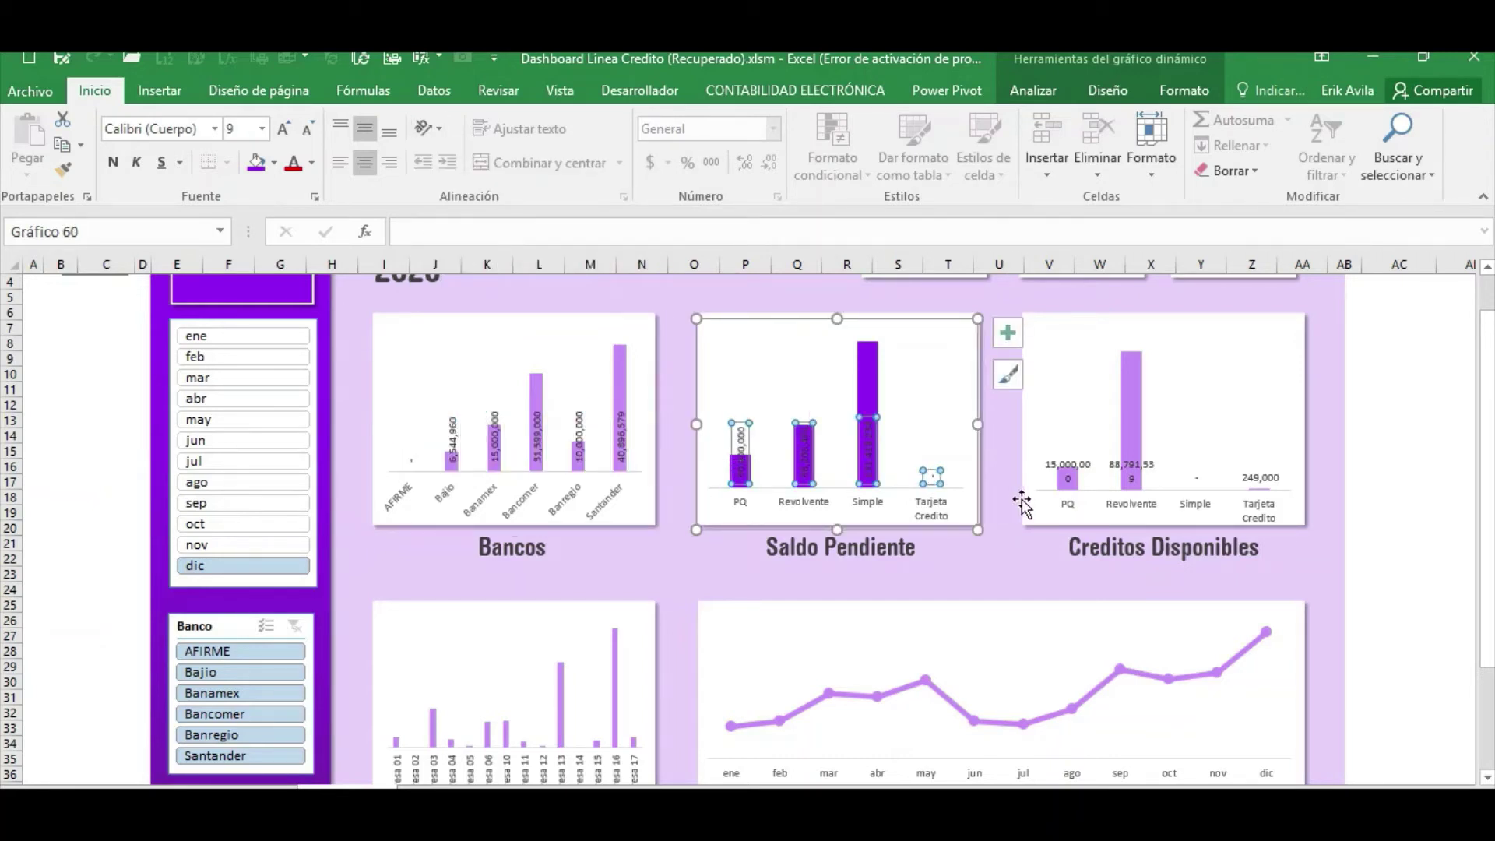
click(1069, 473)
key(F4)
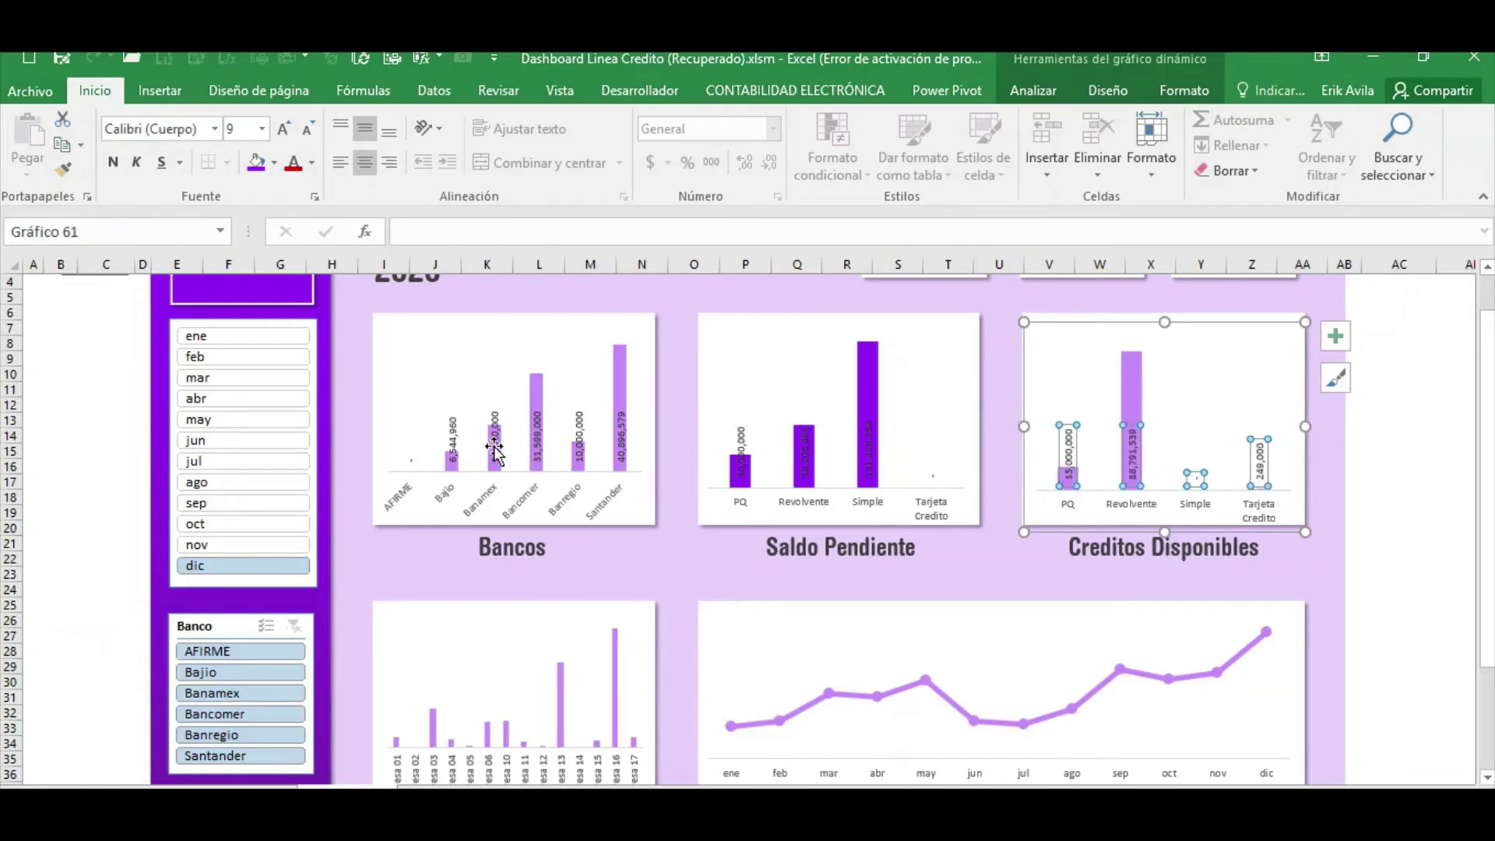
Colour the Bancos chart's data labels near-black.
click(454, 434)
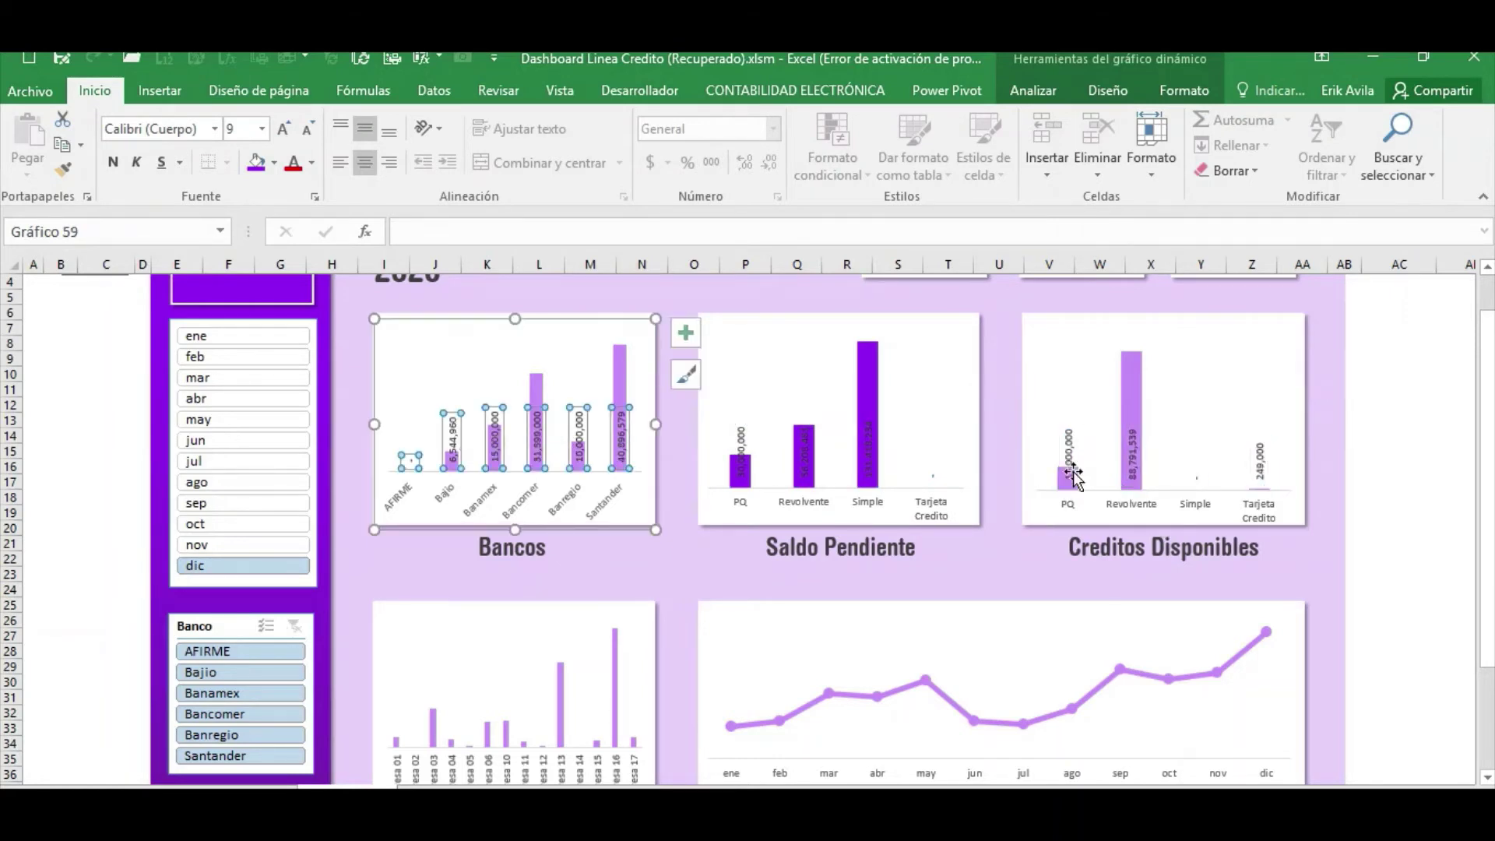
click(312, 163)
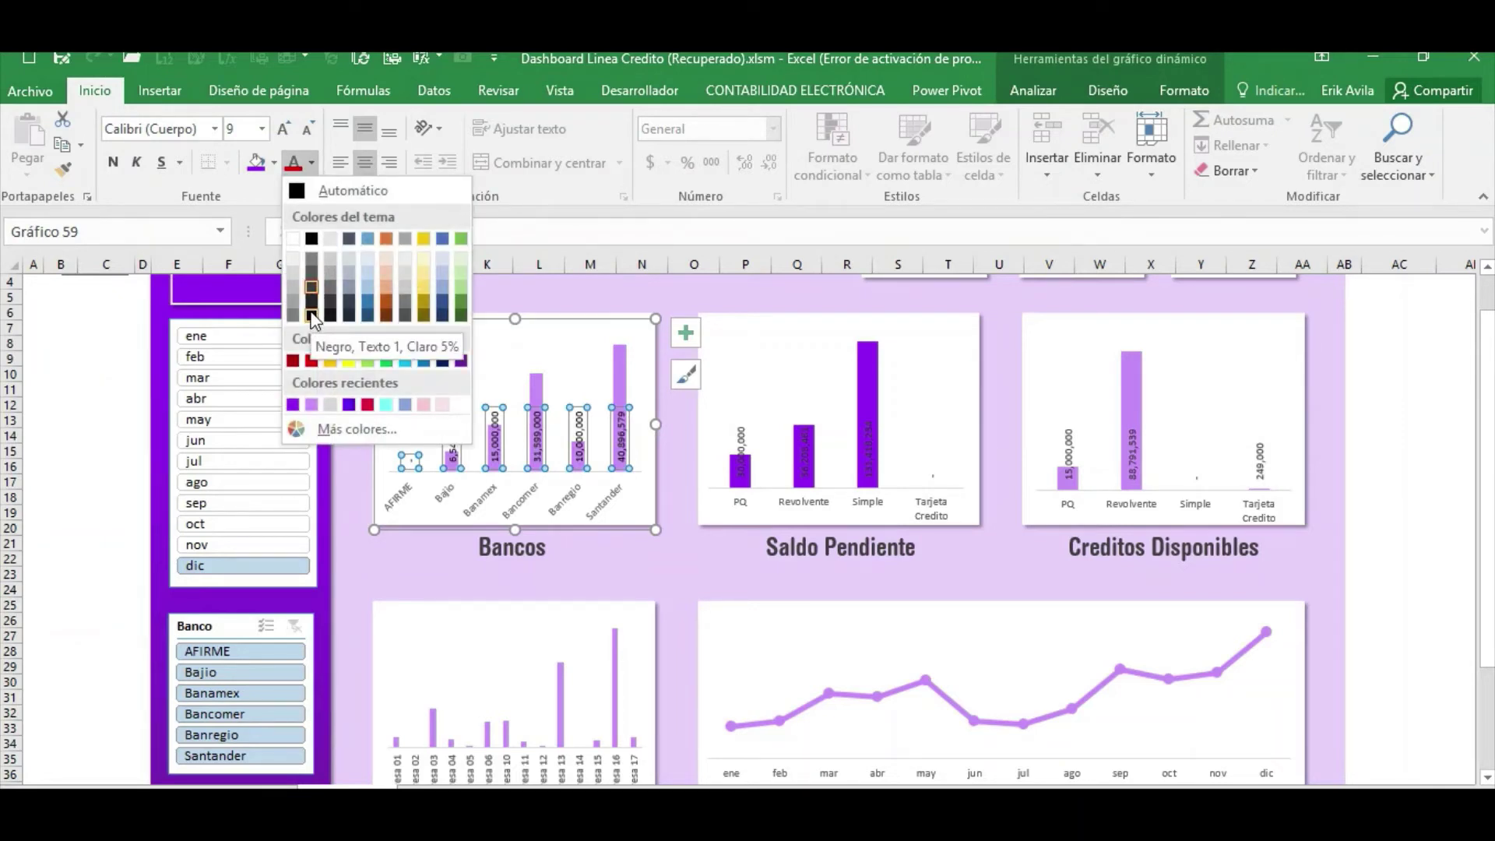
click(312, 316)
click(809, 448)
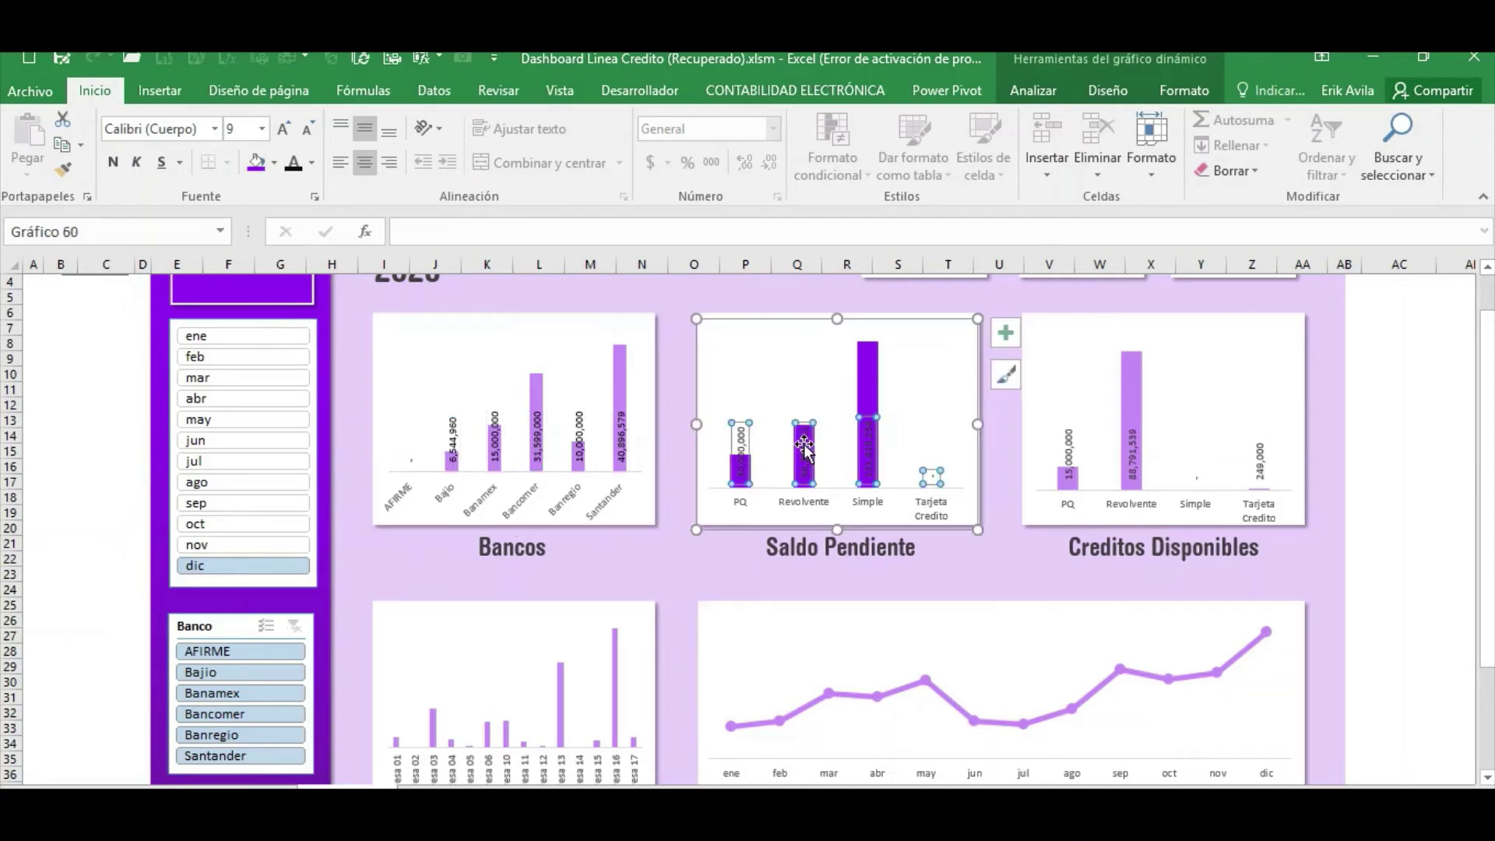
click(1134, 467)
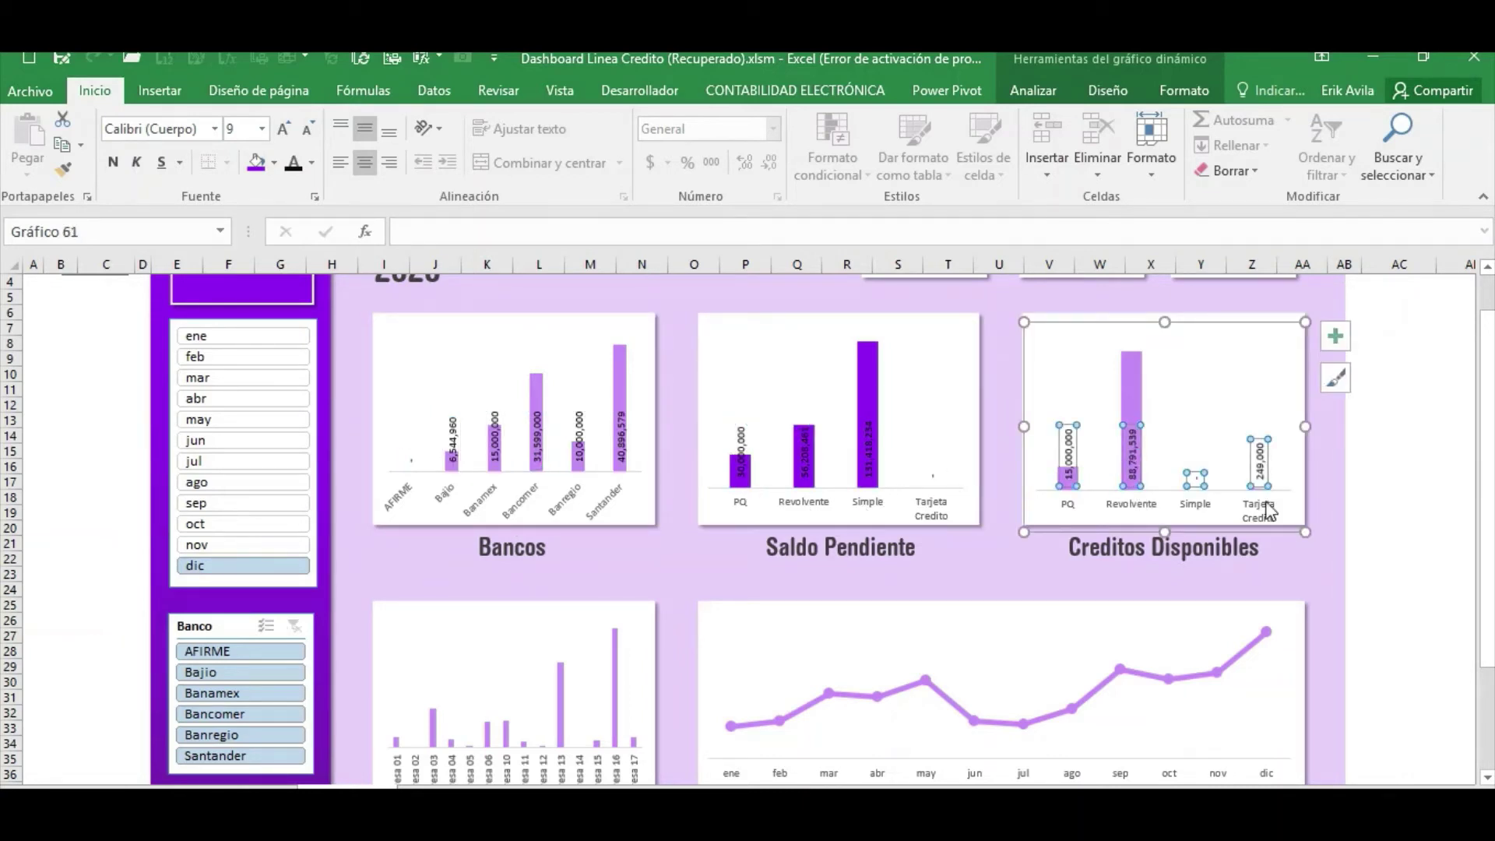
click(1441, 423)
scroll(833, 506, up, 1)
scroll(701, 490, down, 1)
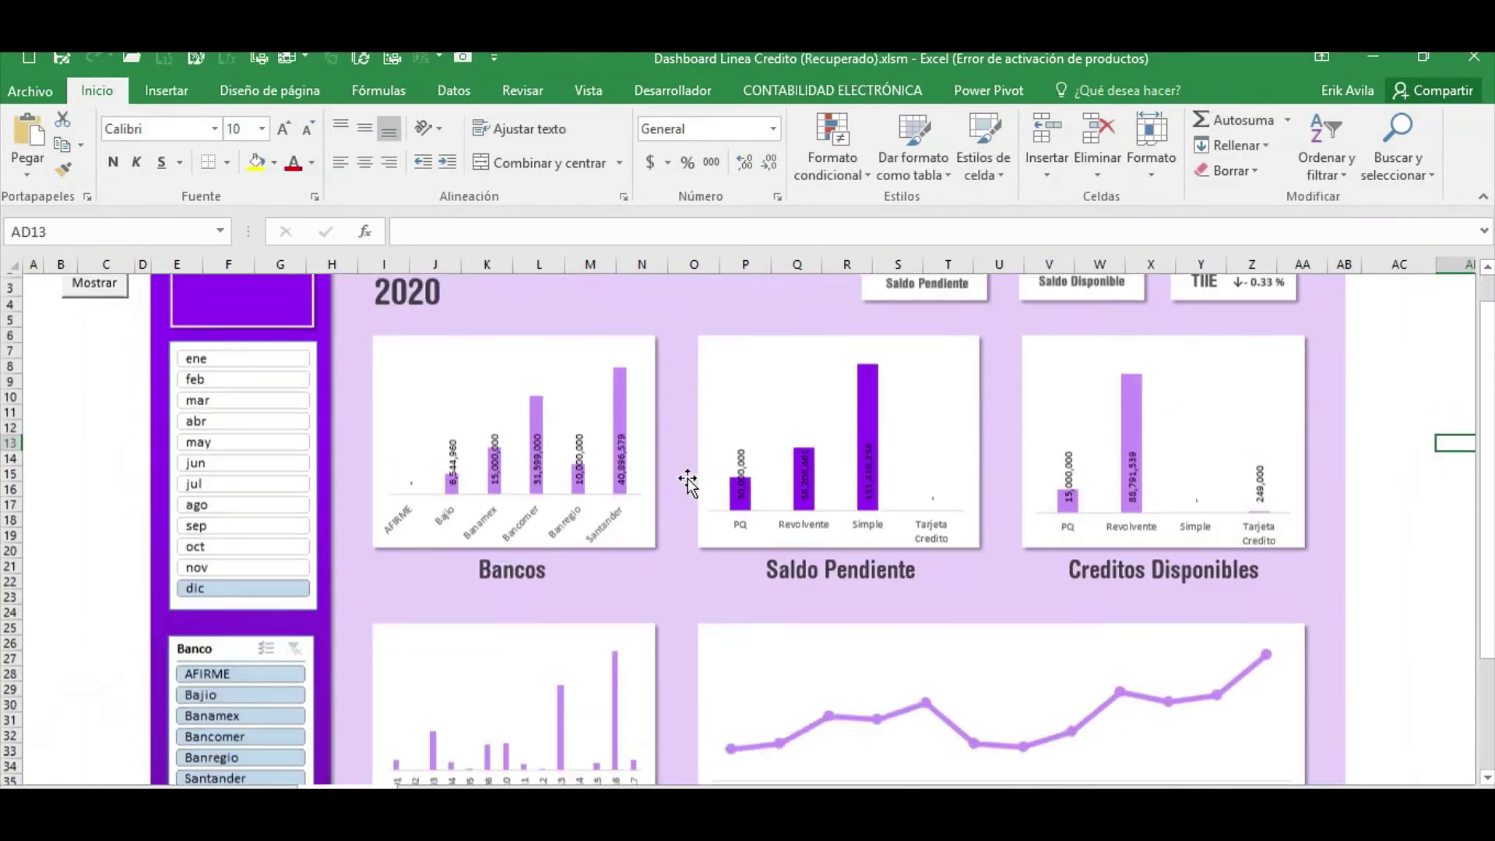
scroll(688, 483, down, 2)
Shrink the Empresas Disponibles axis labels to 8-point text.
click(549, 697)
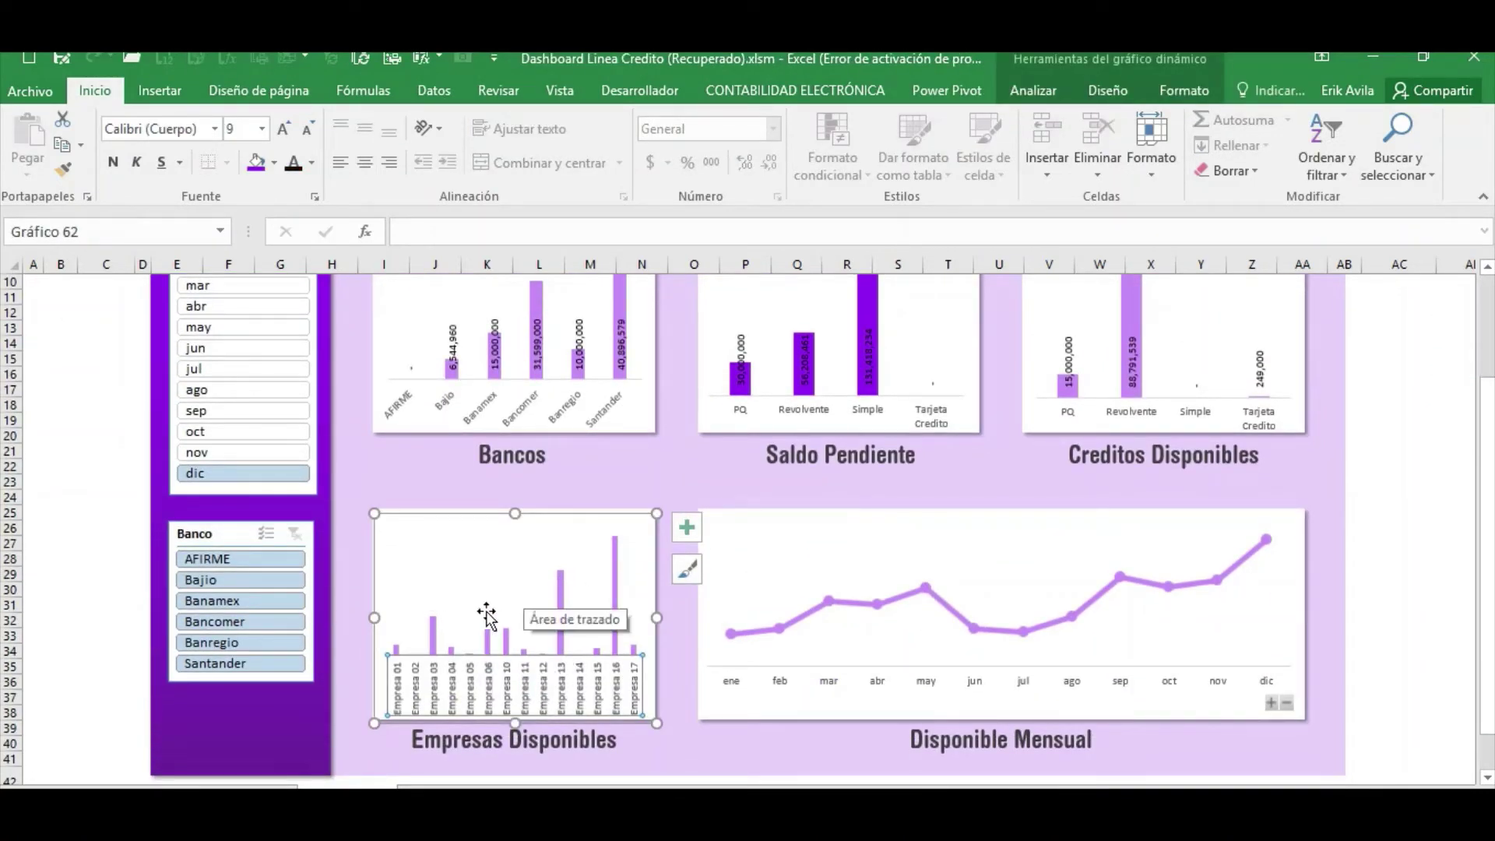
click(308, 129)
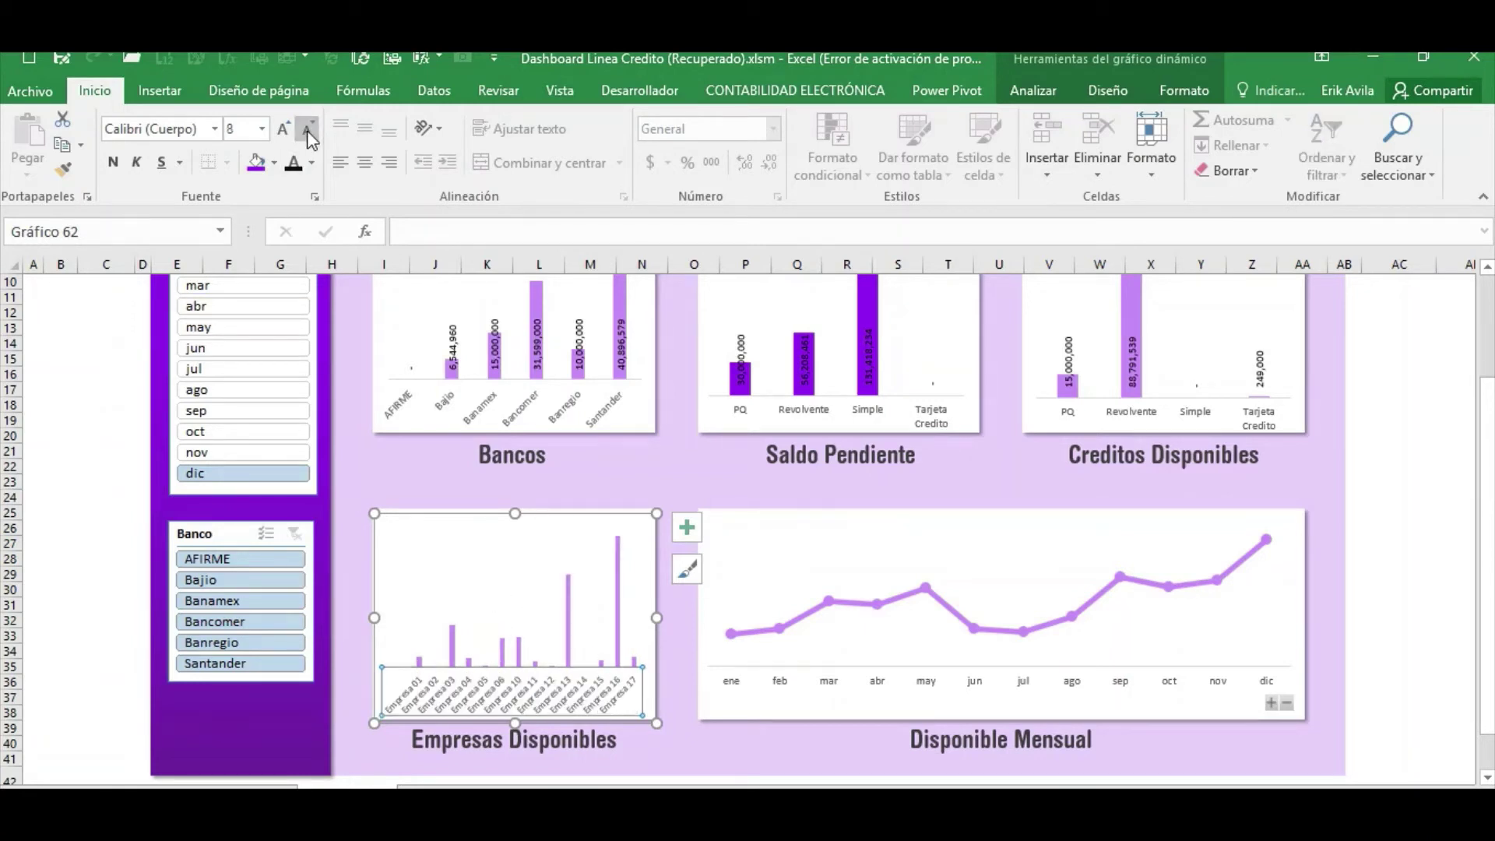
click(49, 549)
scroll(141, 508, up, 1)
scroll(143, 507, up, 1)
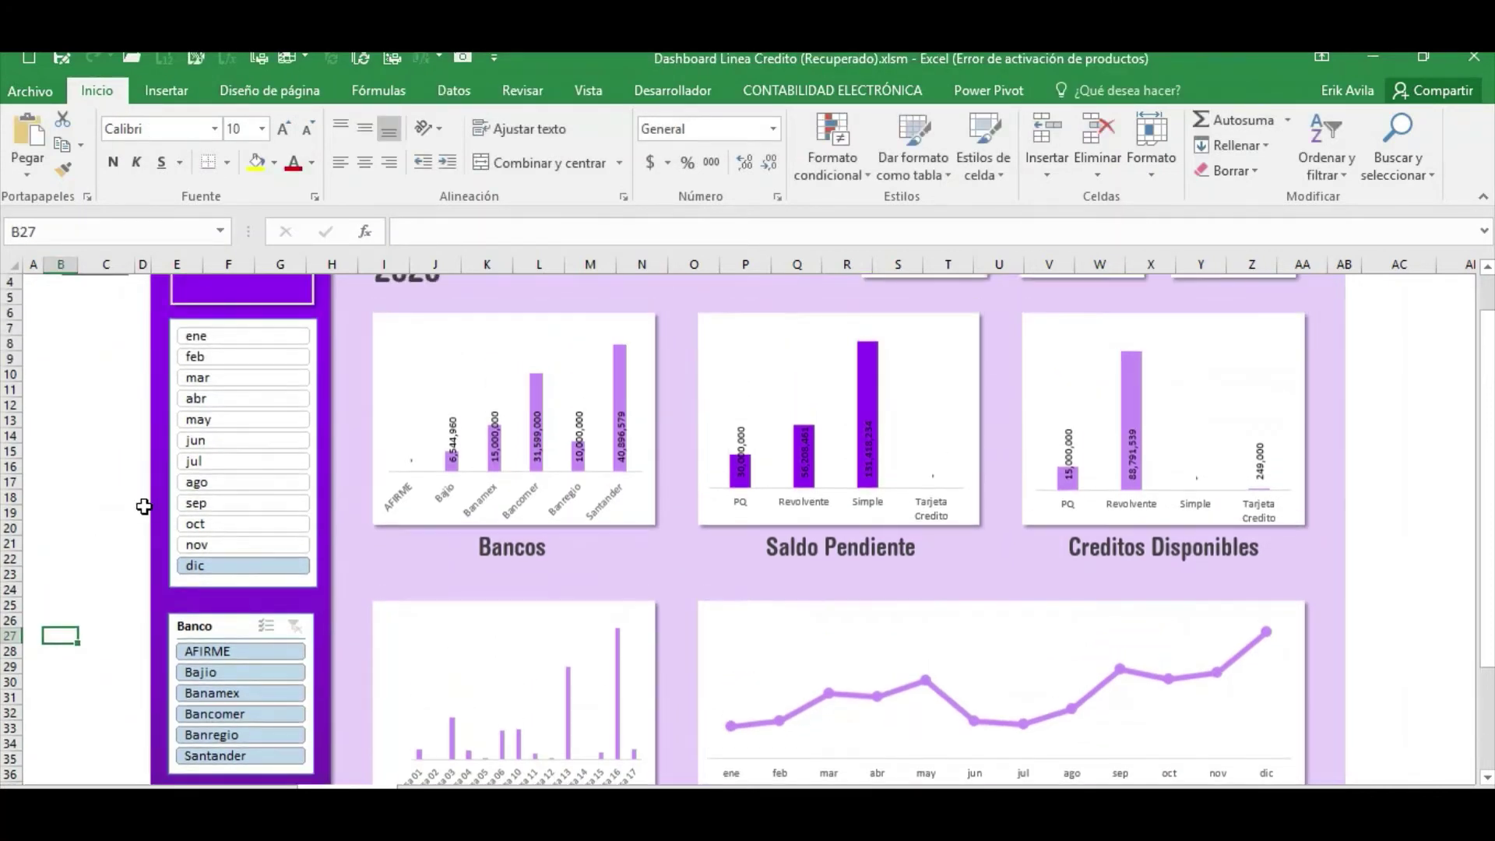
scroll(82, 520, up, 1)
Filter the month slicer to ene, feb, ene and nov, then select all months ene to dic.
click(87, 479)
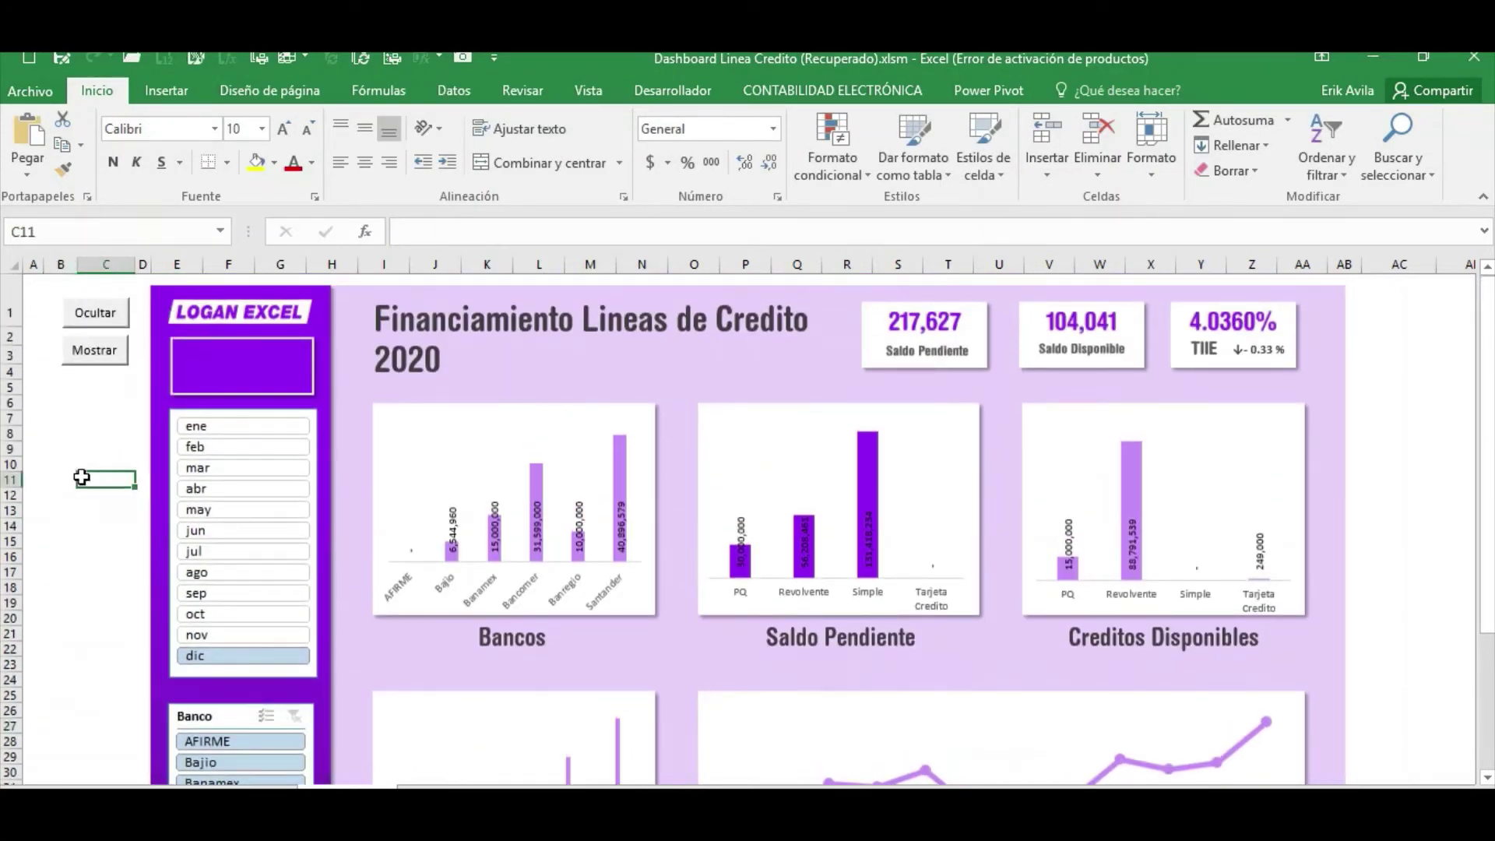
click(225, 428)
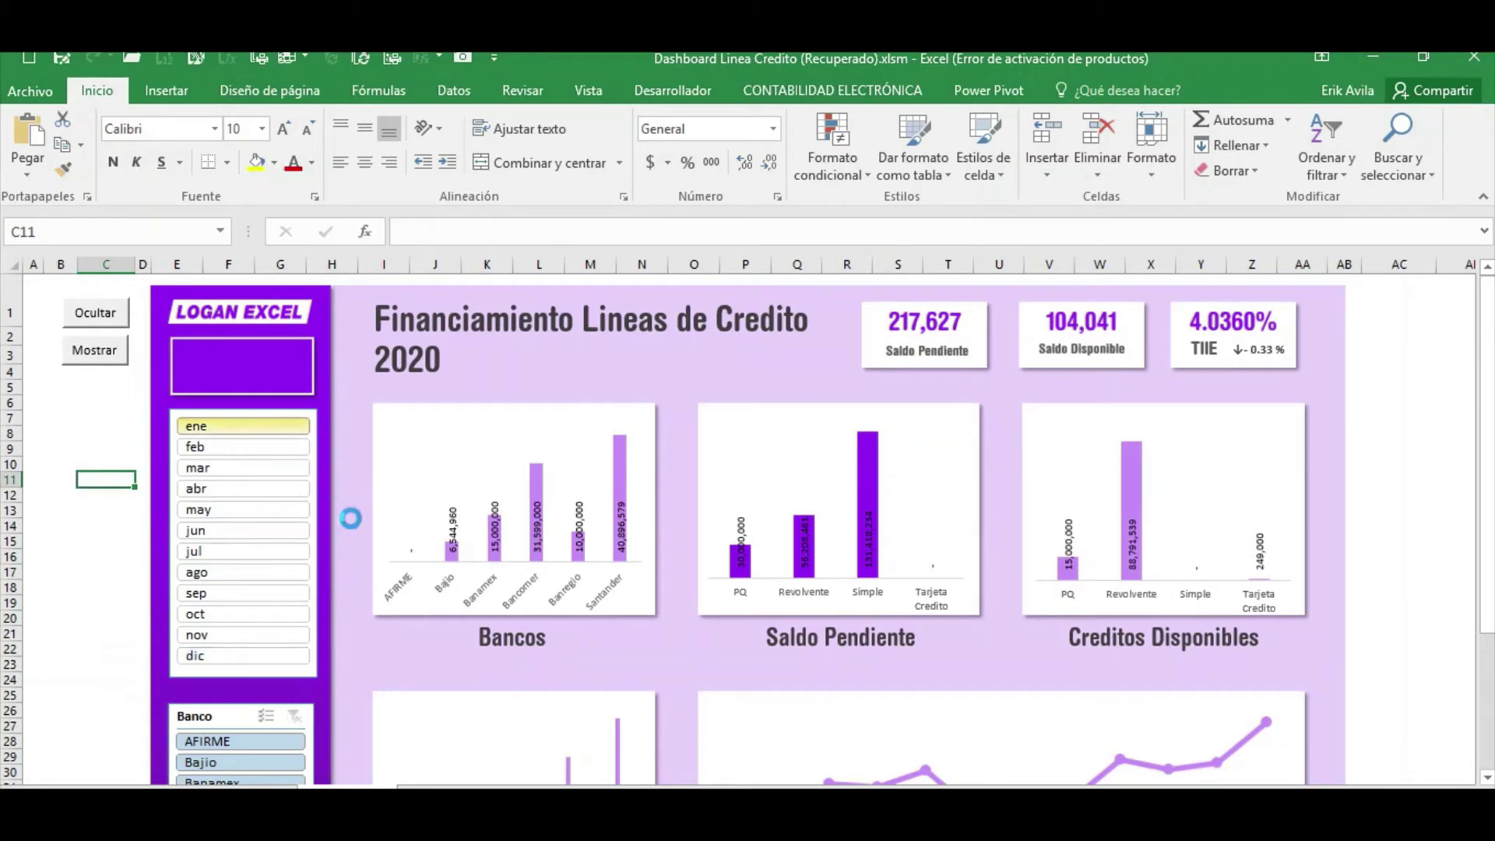
scroll(334, 550, down, 2)
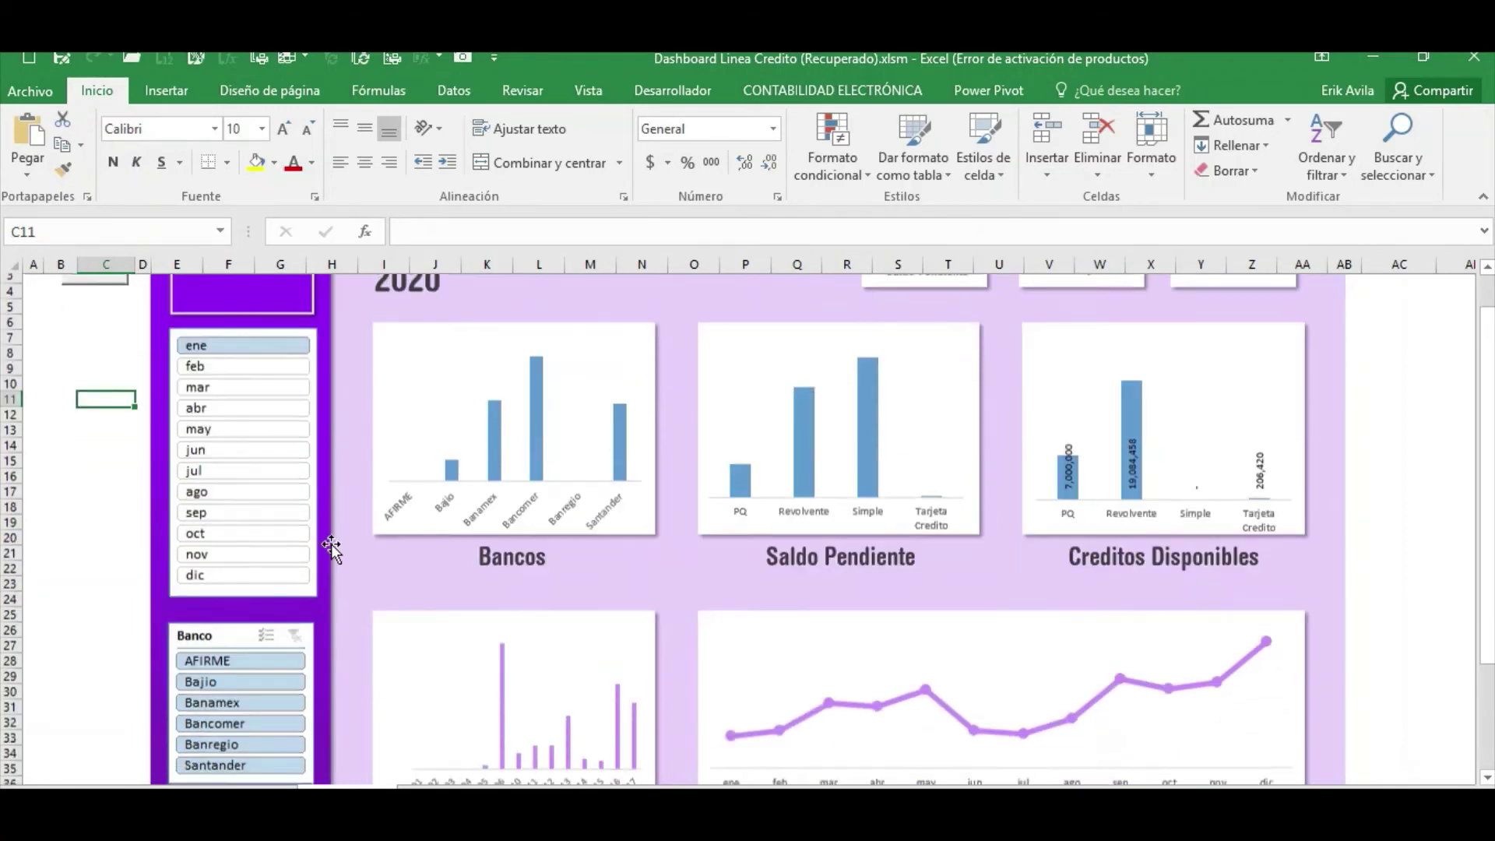
scroll(334, 550, down, 1)
scroll(408, 417, up, 1)
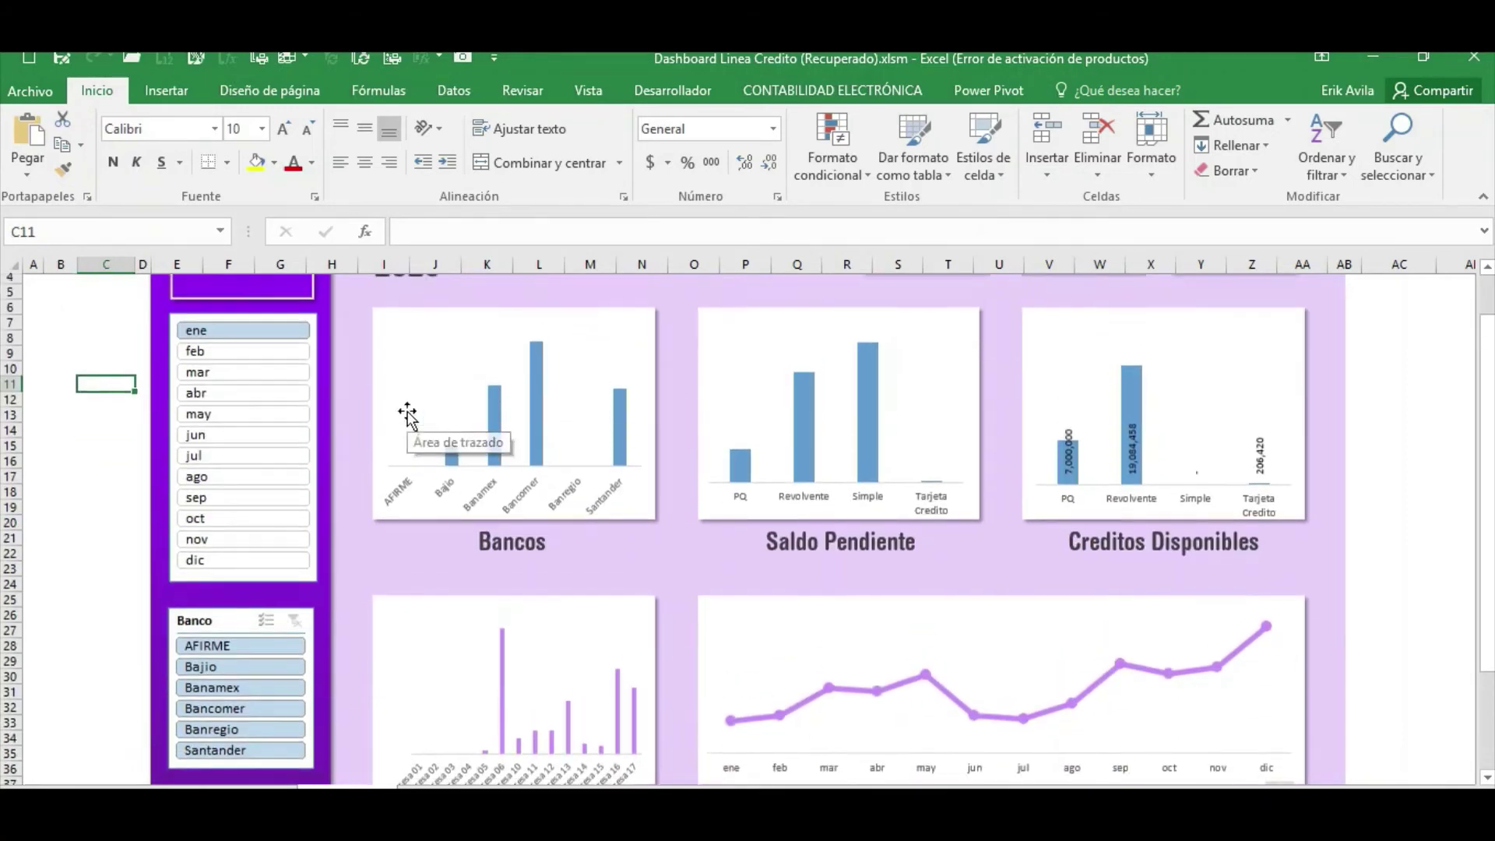
click(250, 358)
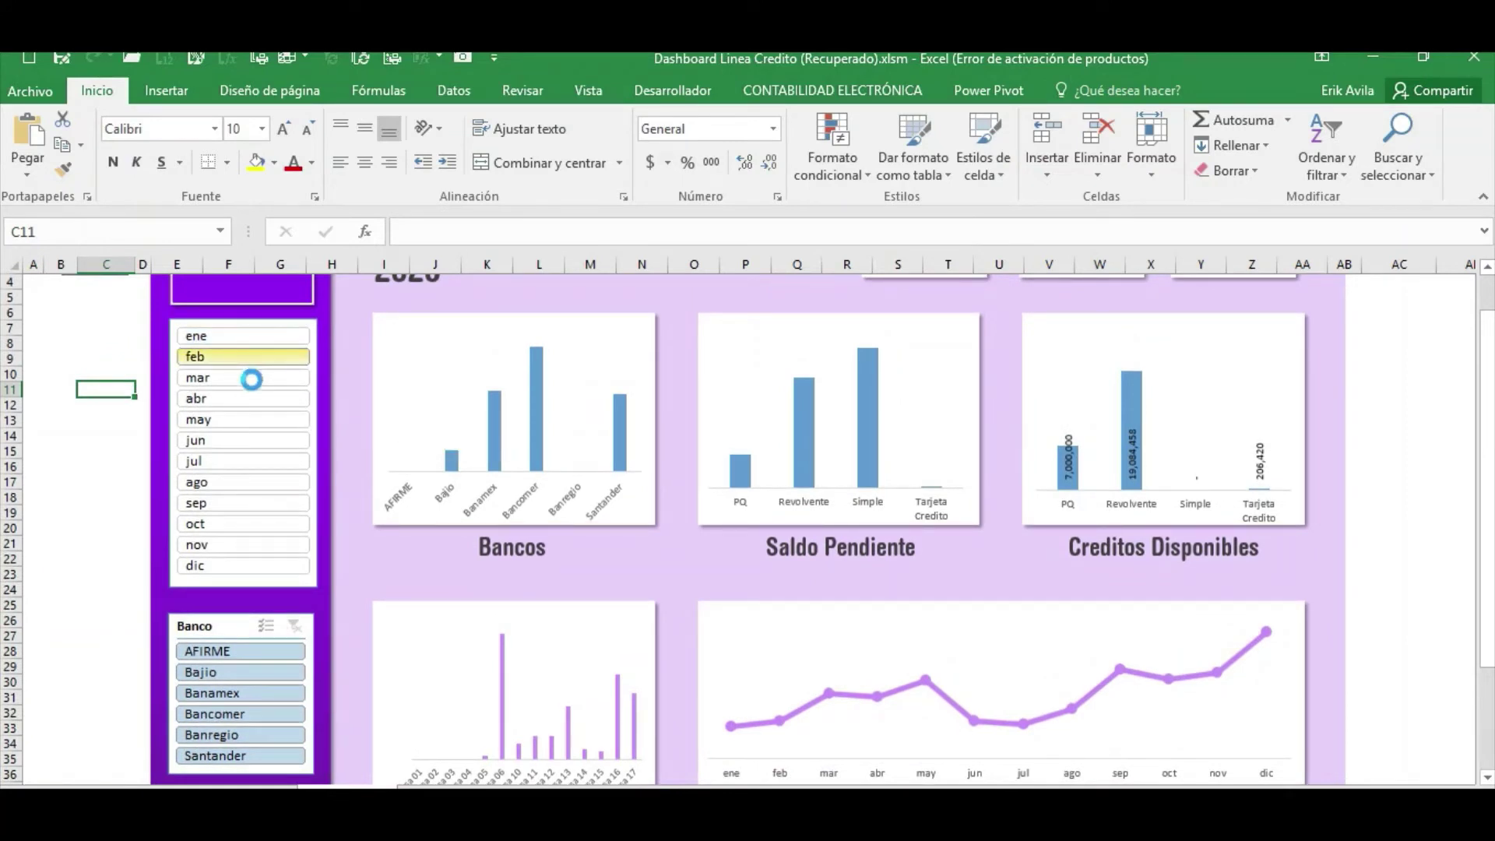
click(248, 336)
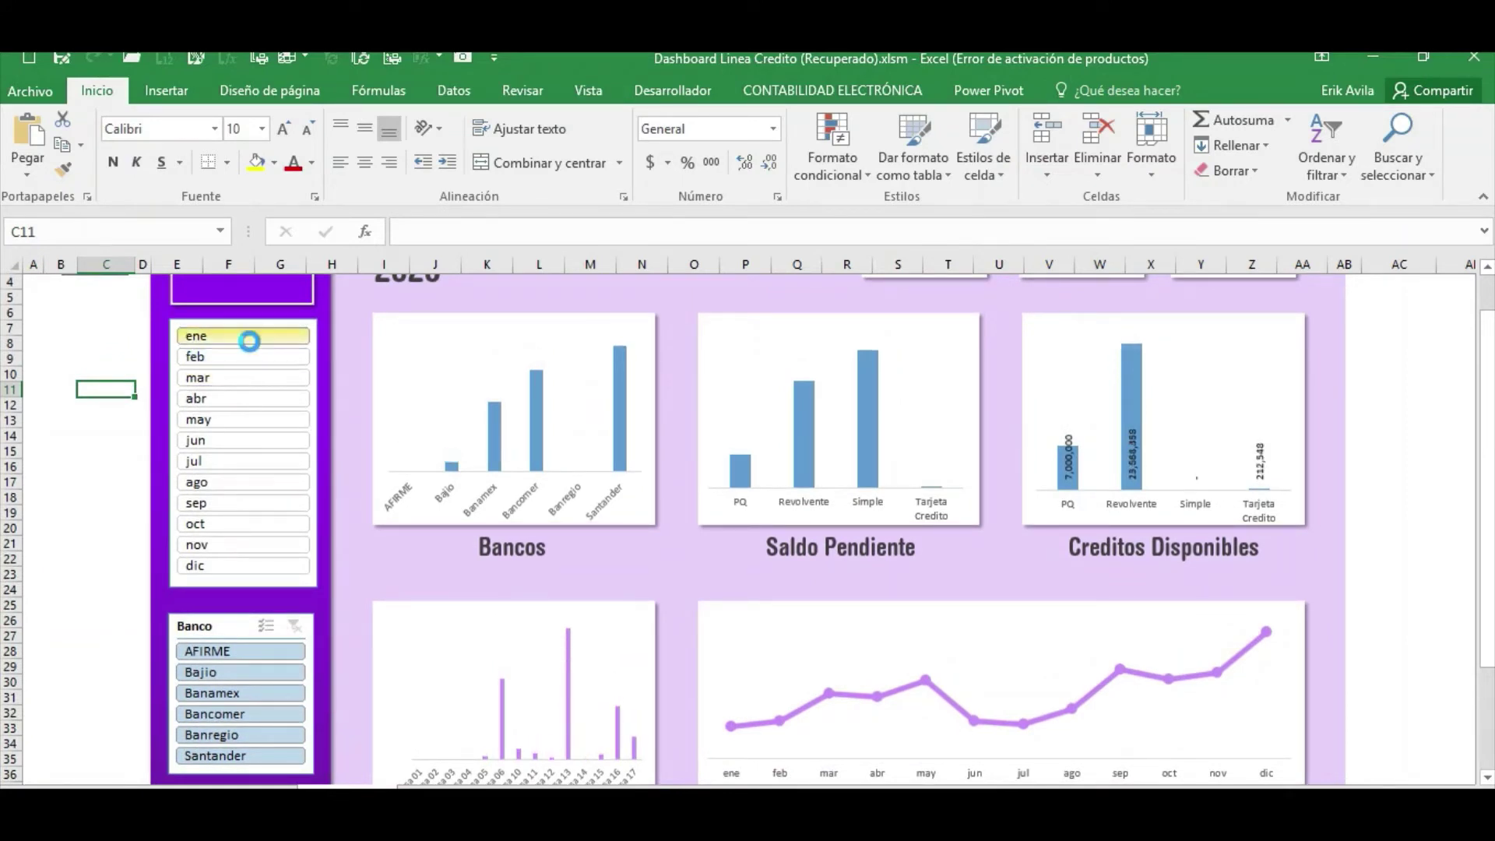
click(251, 544)
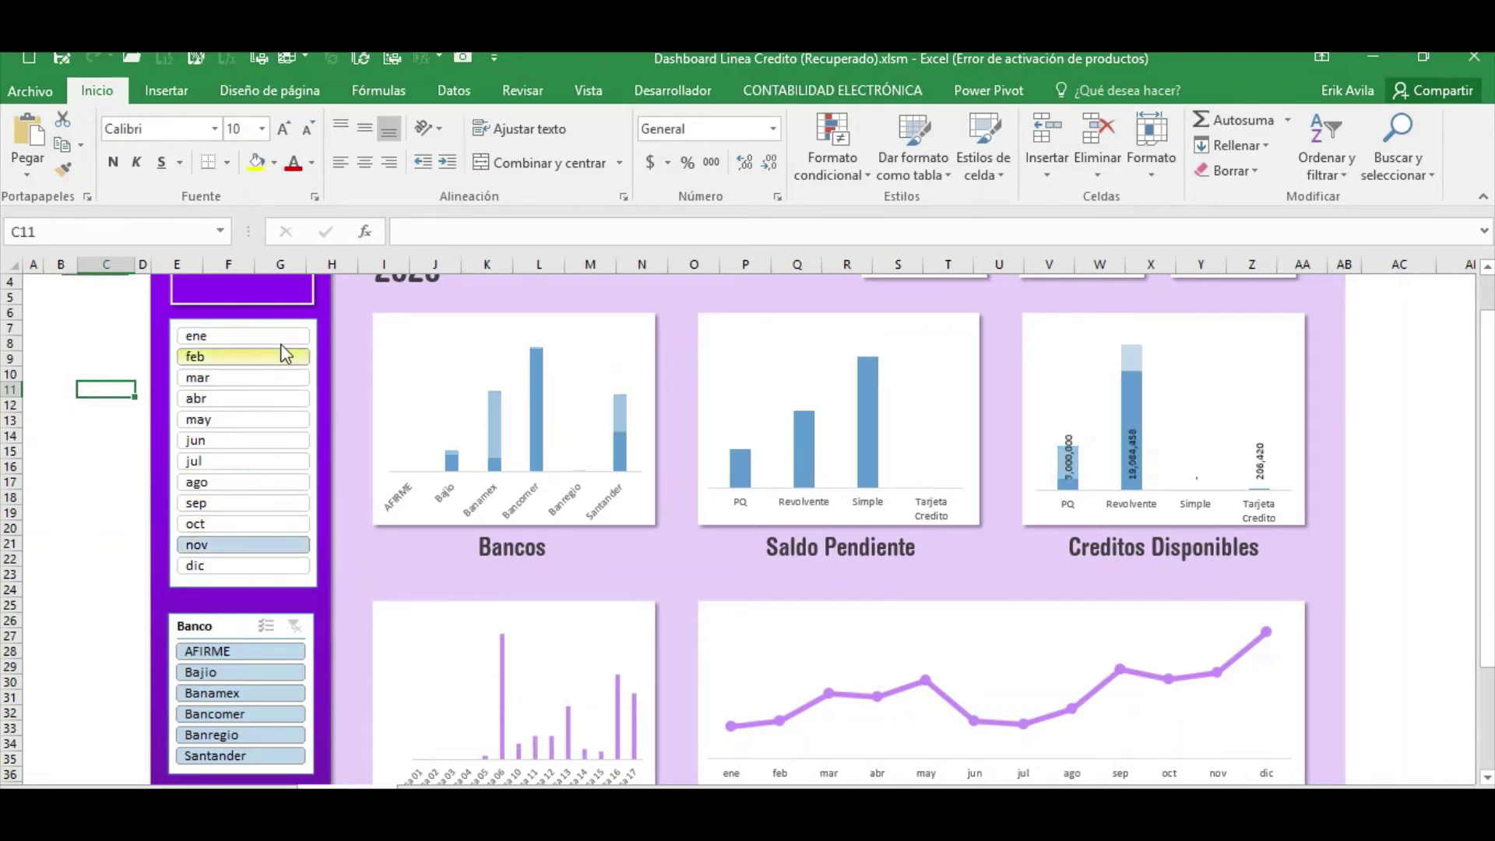
drag(279, 339, 275, 559)
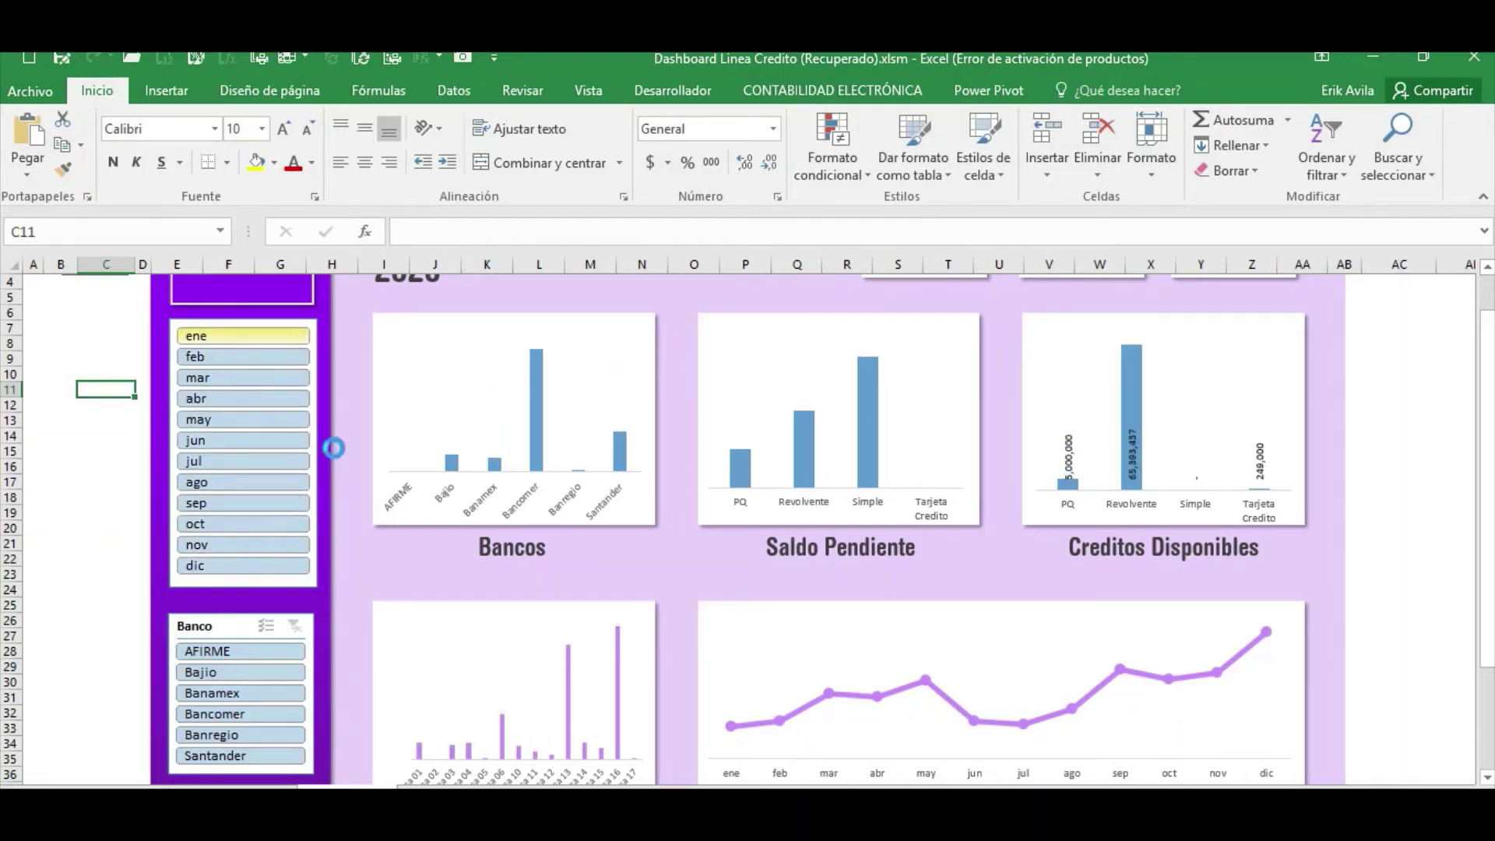
scroll(421, 464, up, 1)
scroll(420, 464, up, 2)
Fill the Bancos, Creditos Disponibles and Saldo Pendiente bars purple again.
click(534, 468)
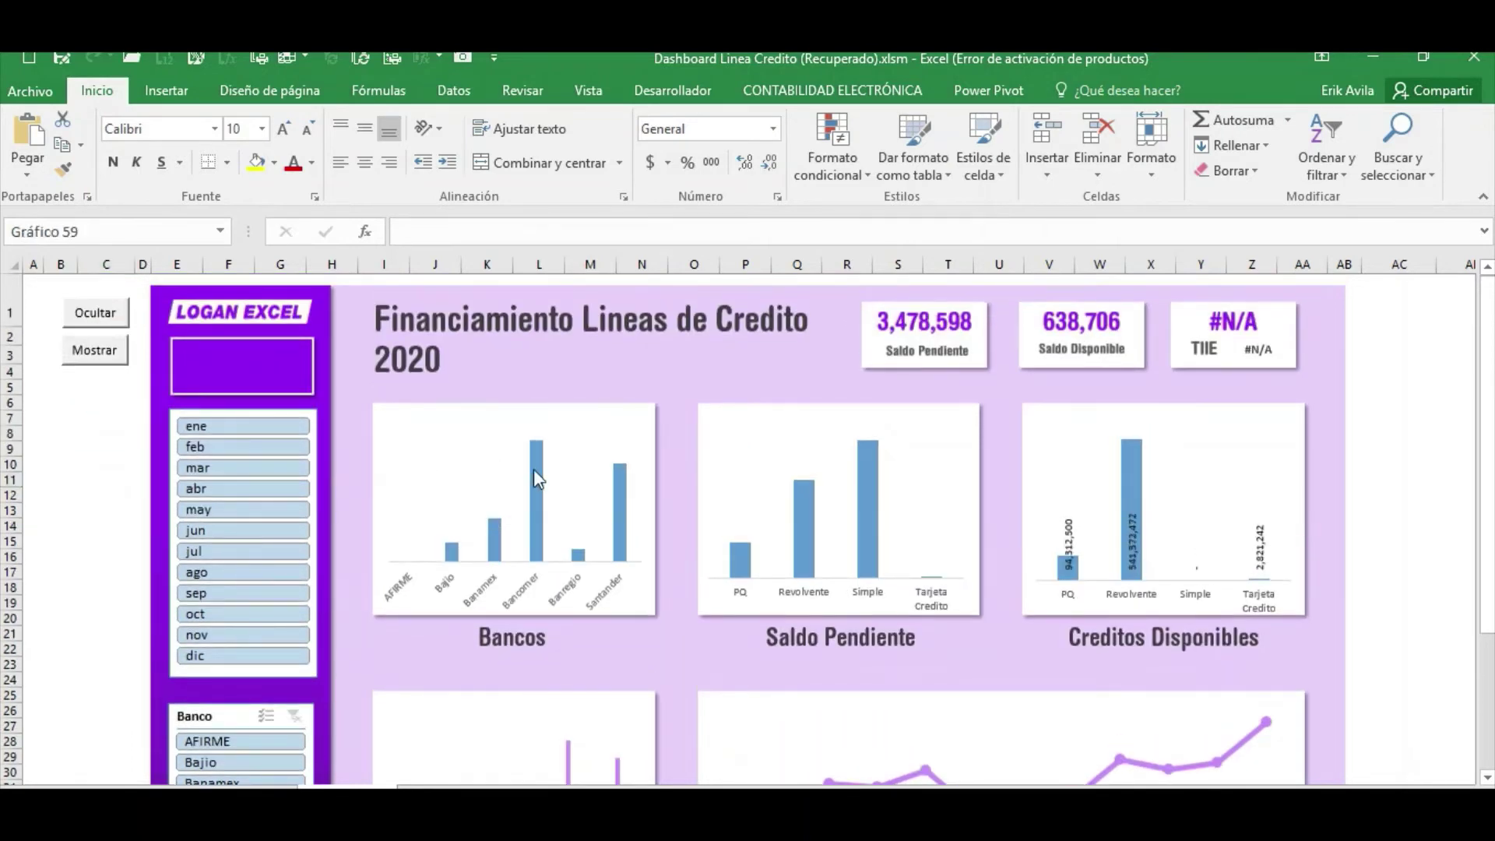
click(534, 469)
click(274, 162)
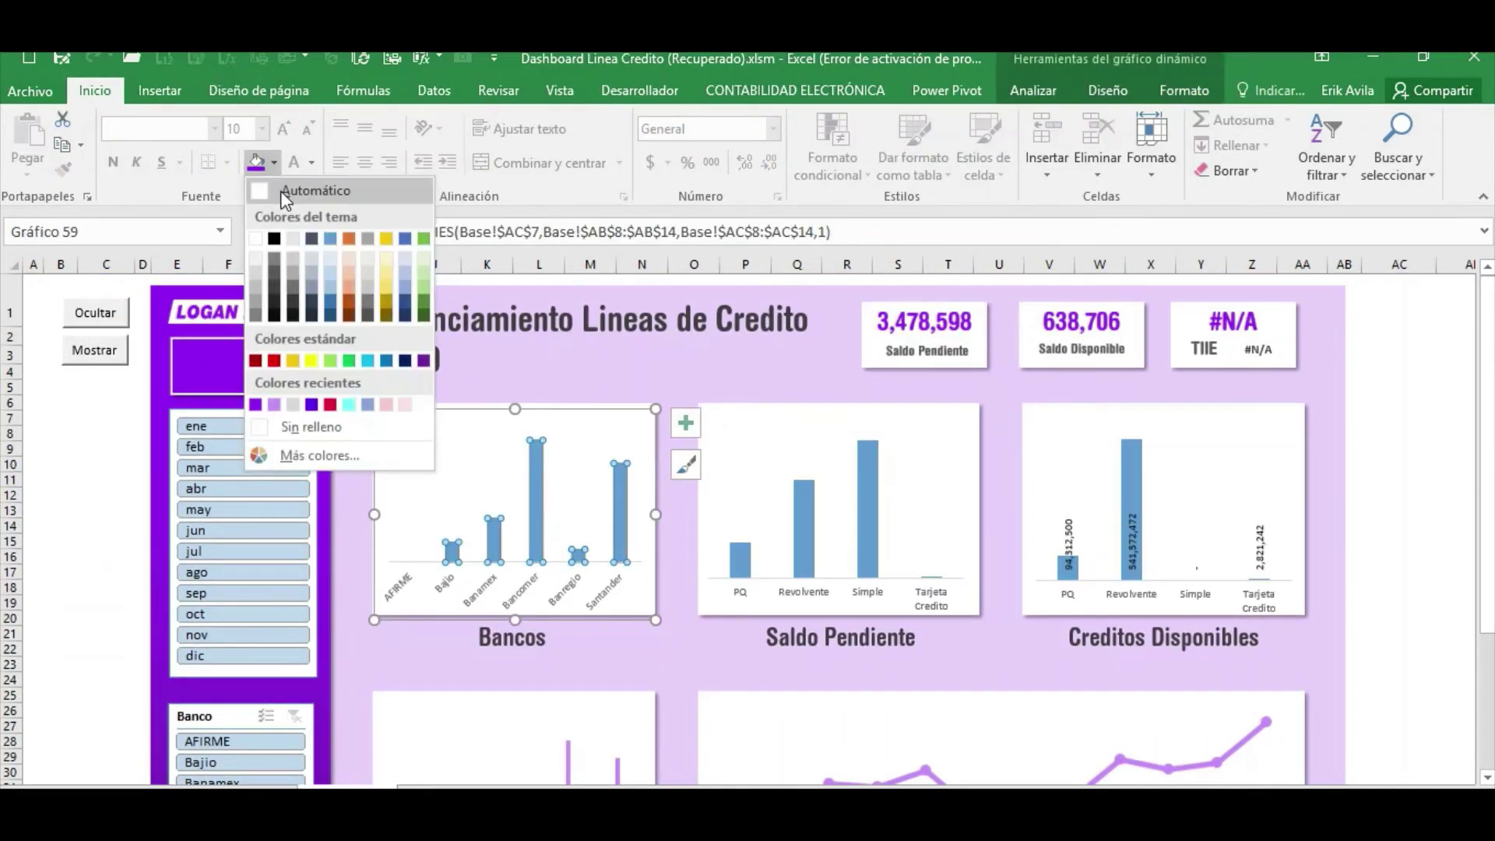
click(274, 405)
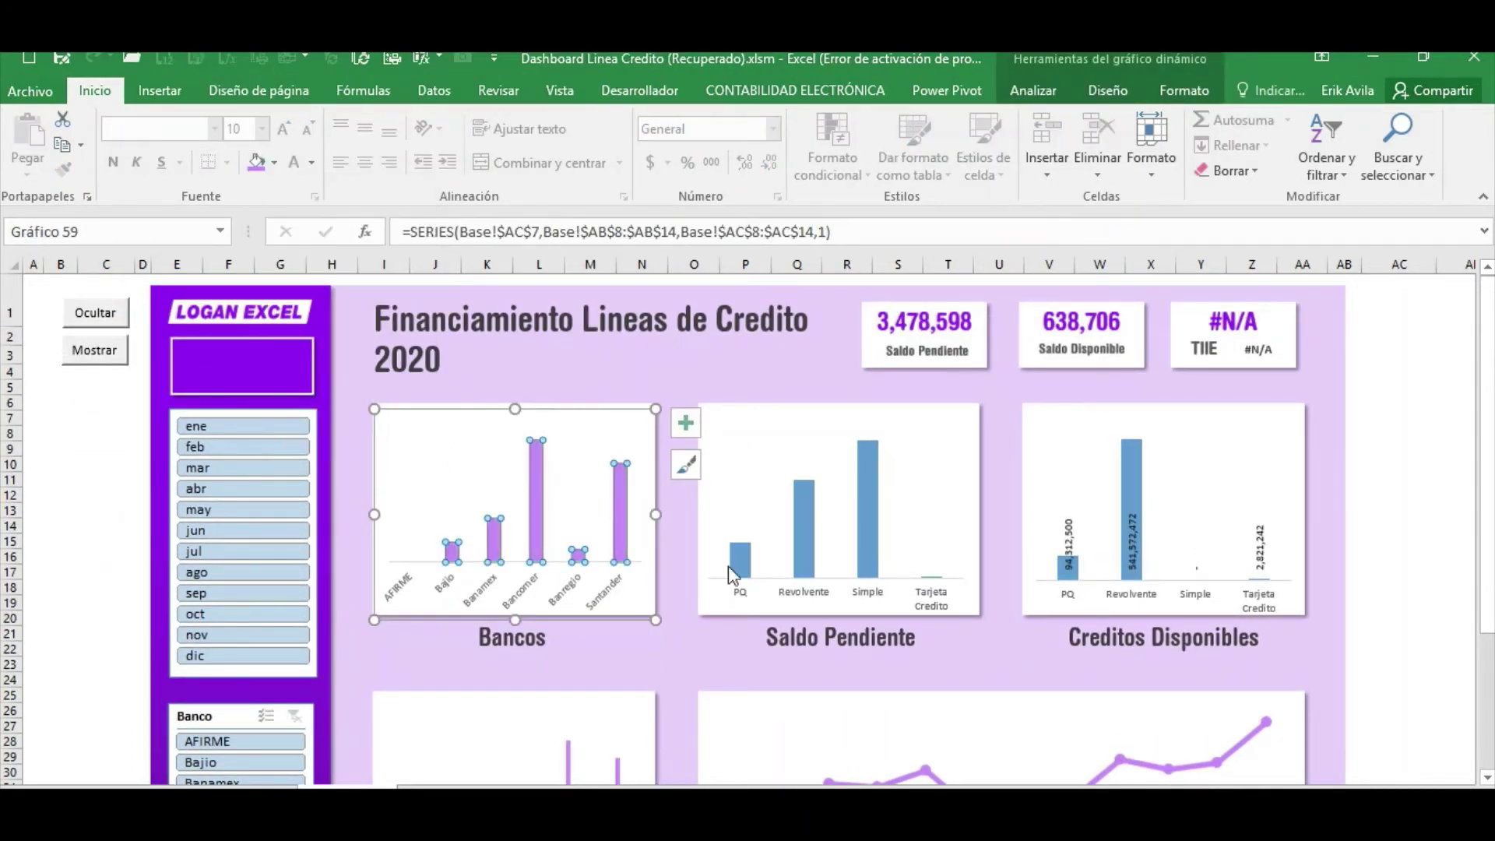
click(816, 516)
click(1129, 491)
click(1130, 491)
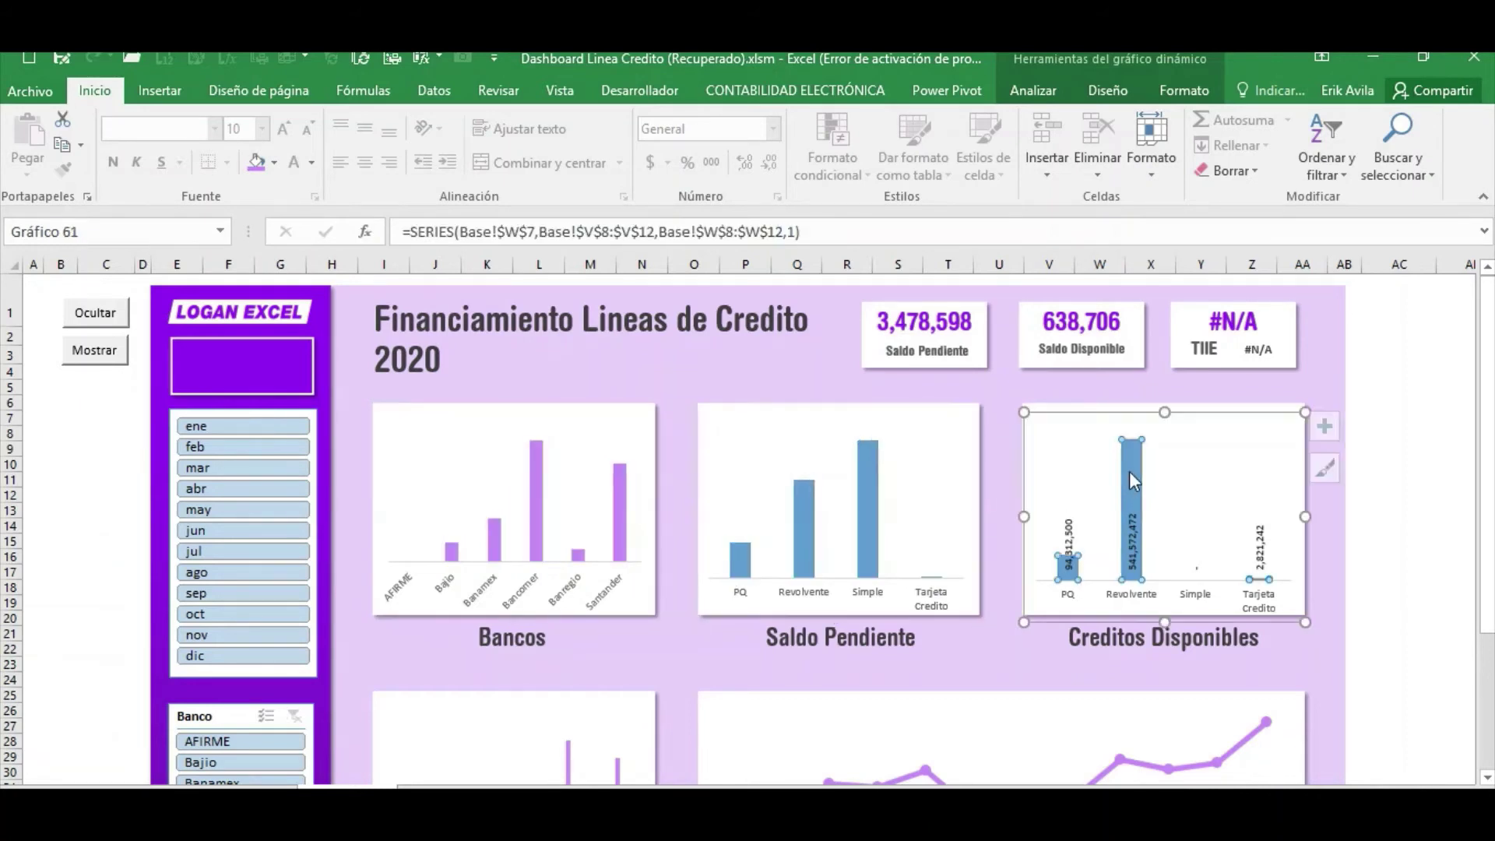
key(F4)
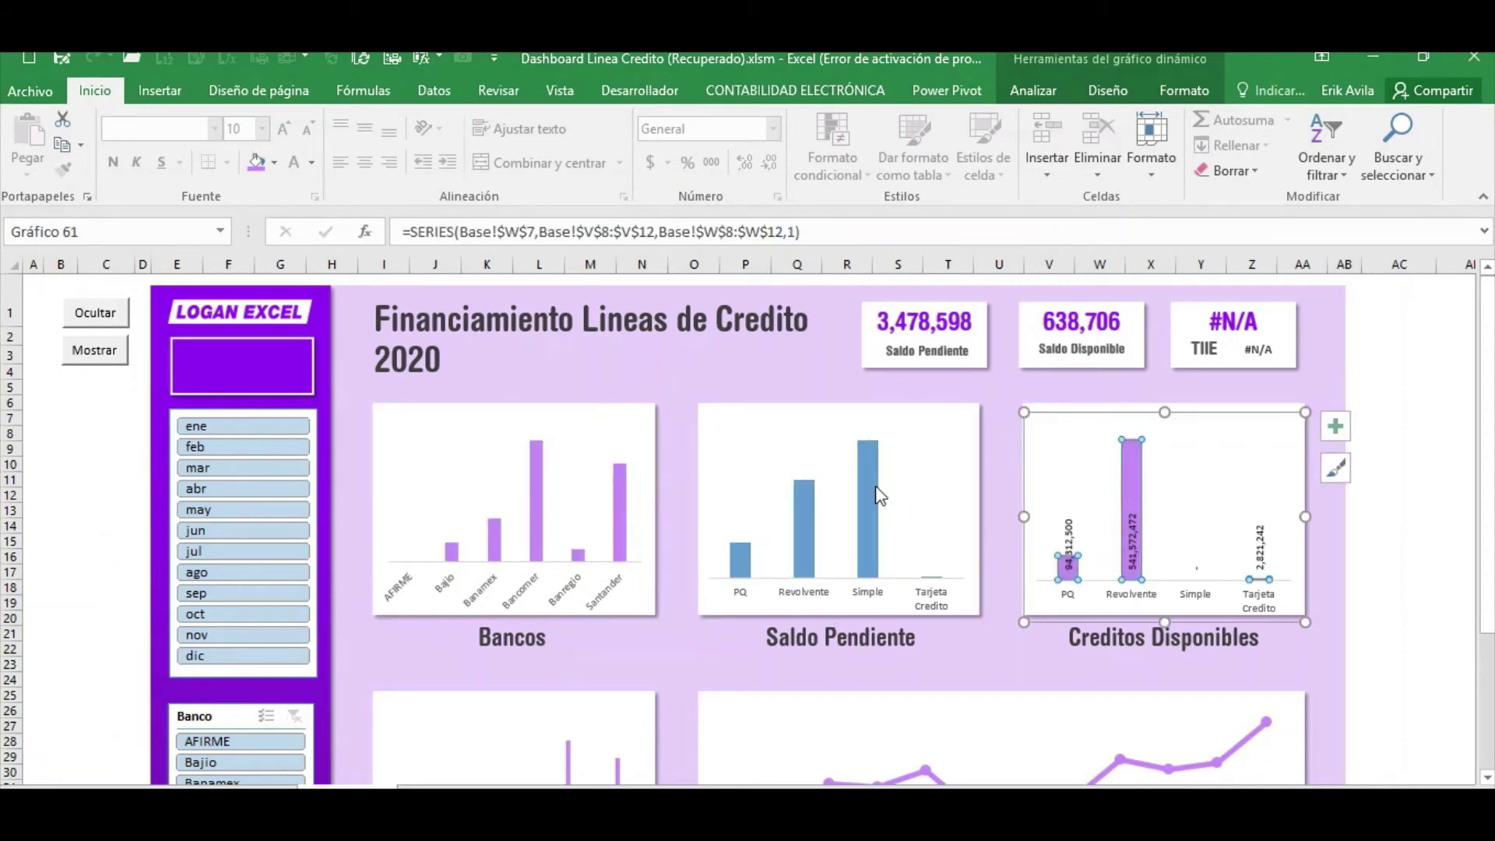
click(868, 498)
click(274, 162)
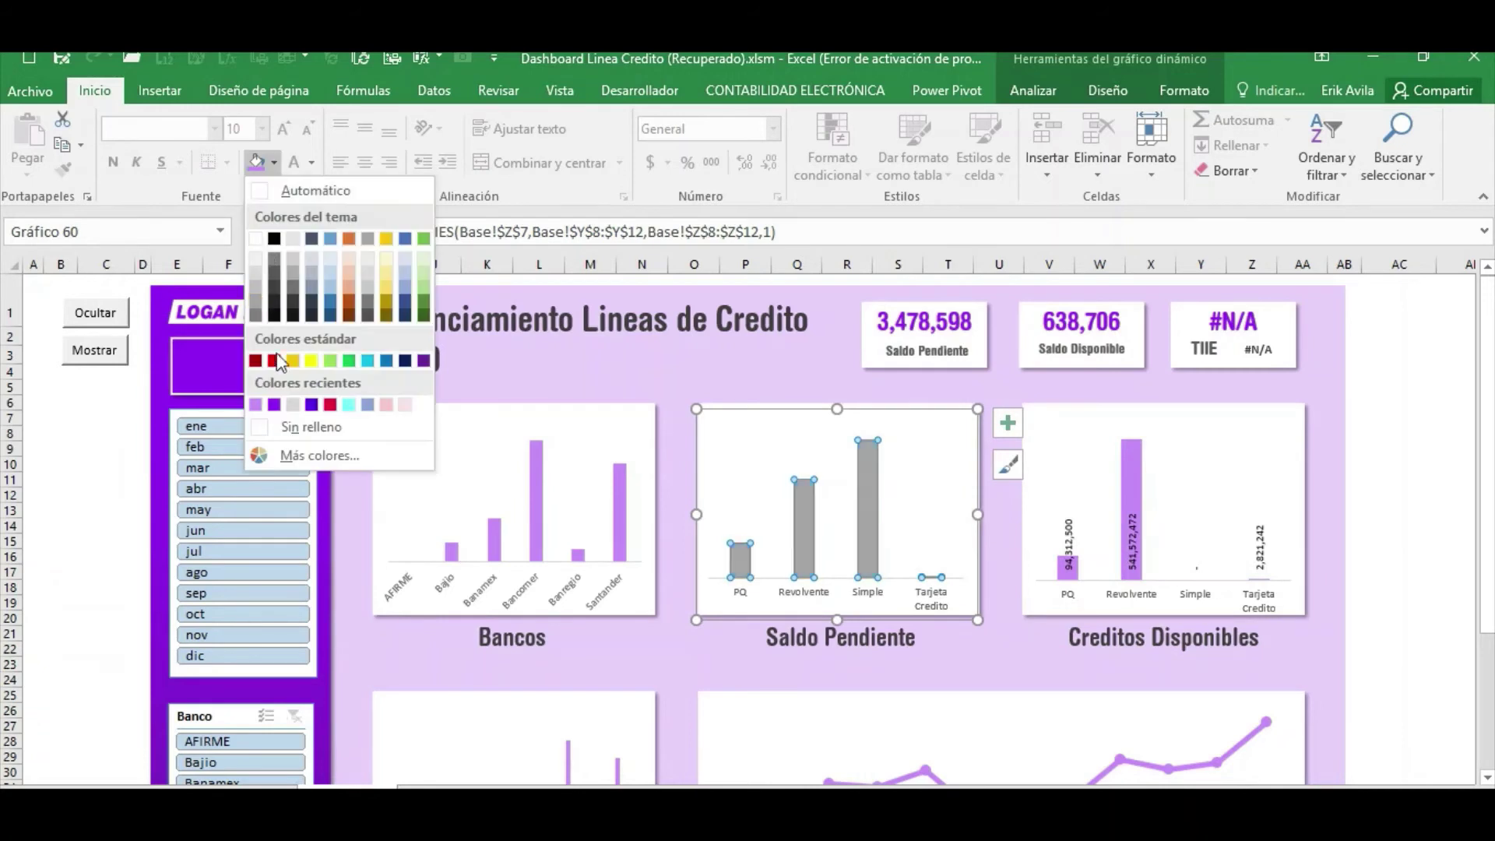
click(262, 405)
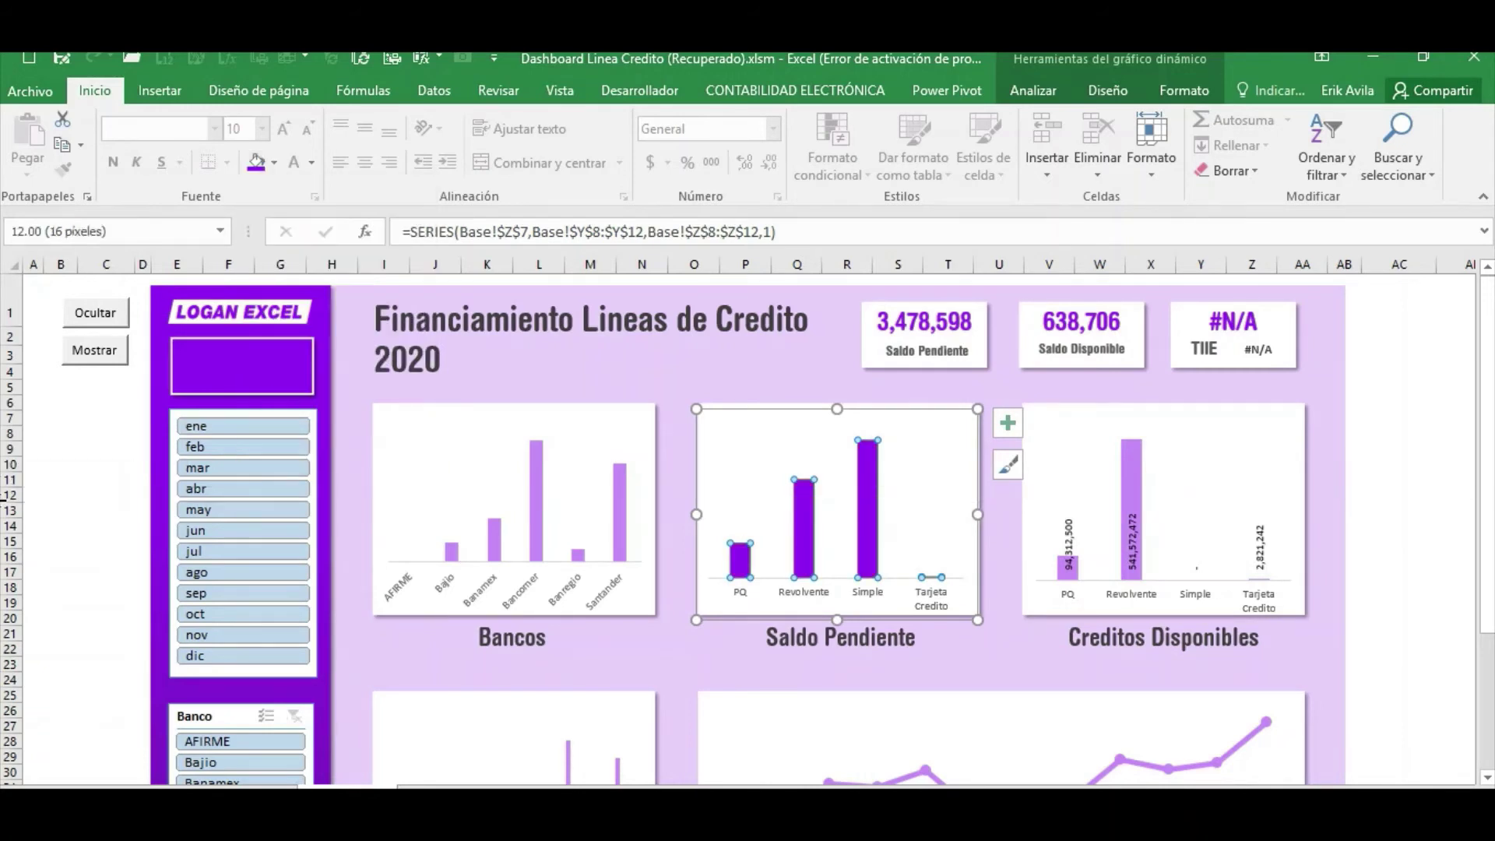
scroll(31, 499, down, 1)
Filter by April, January and November to test the colours, then show all months.
click(33, 483)
click(212, 401)
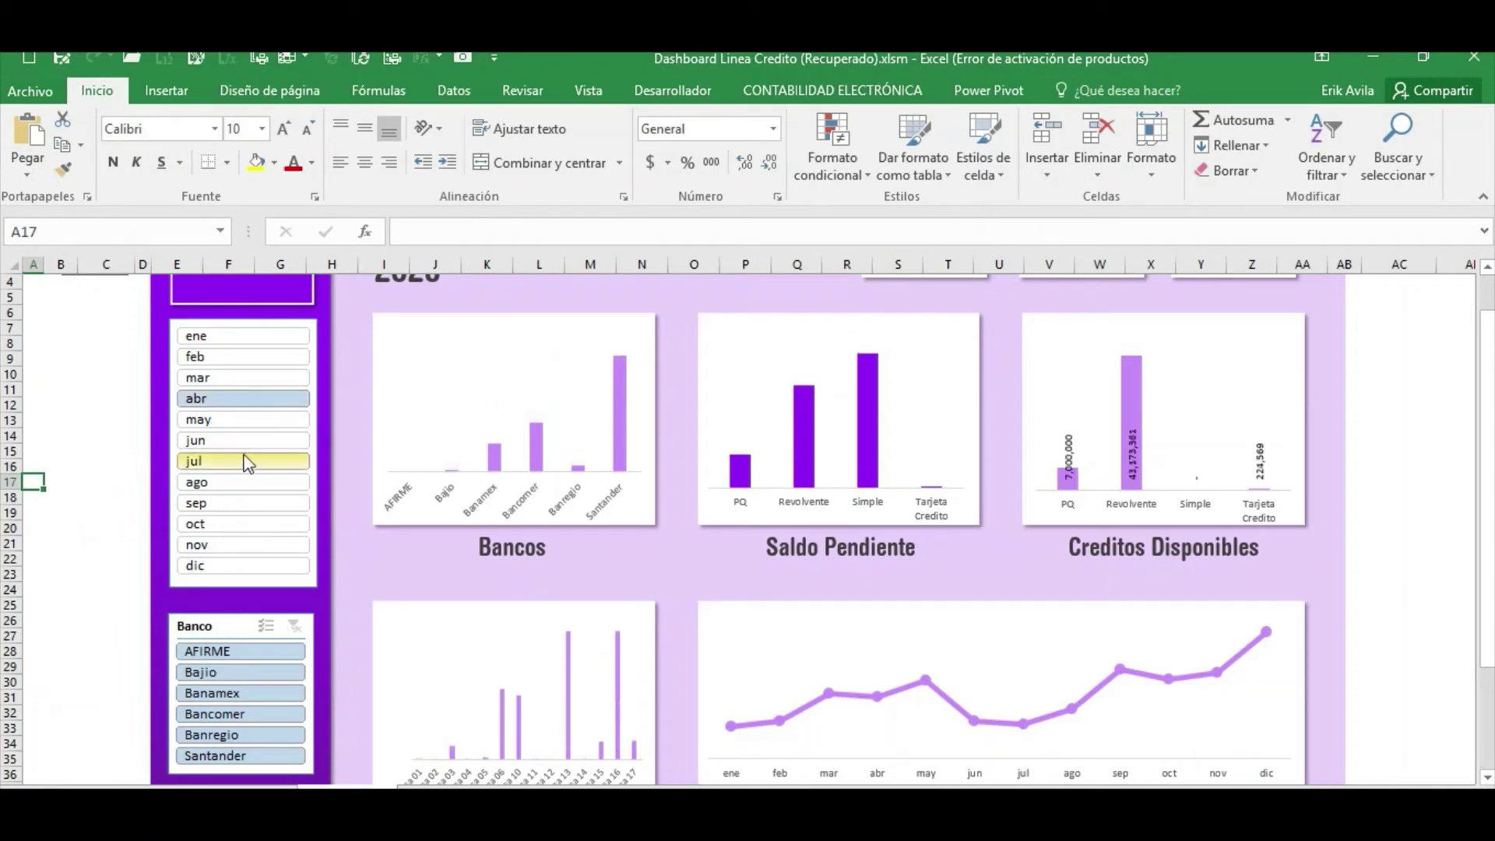
click(249, 336)
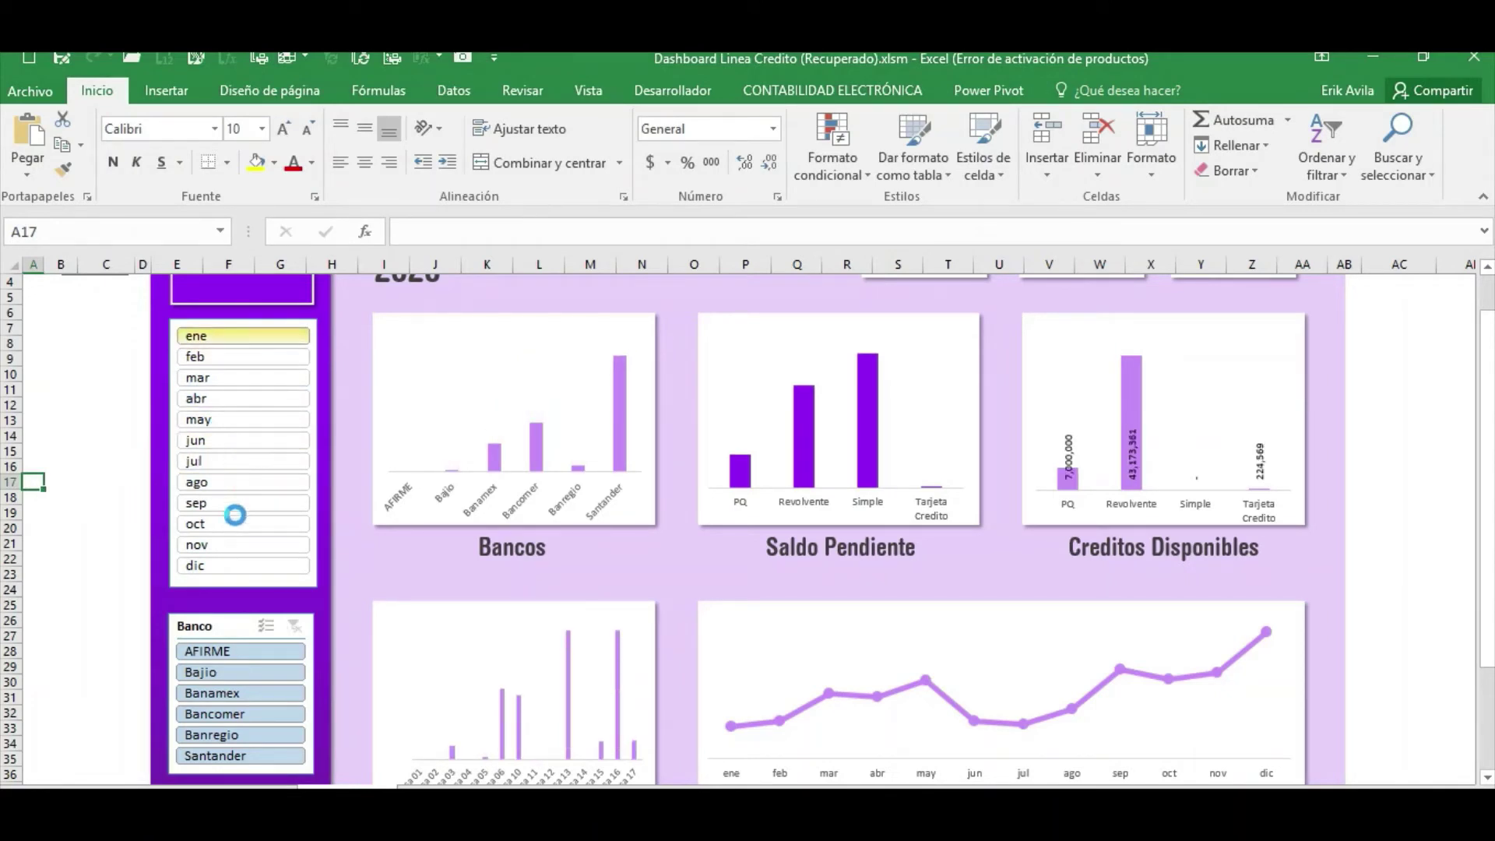
click(257, 545)
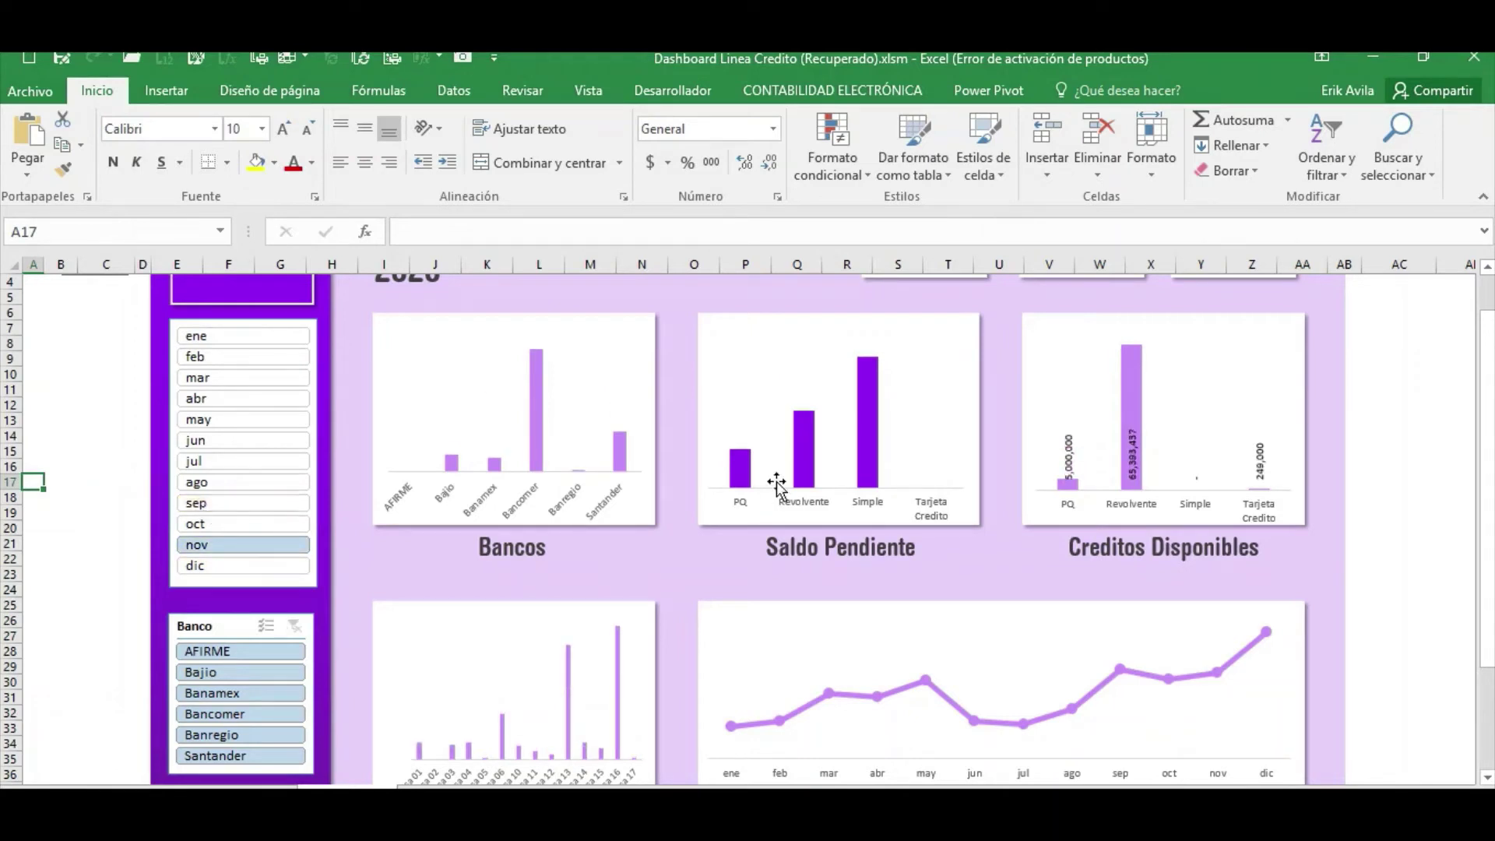
click(250, 336)
shift+click(261, 564)
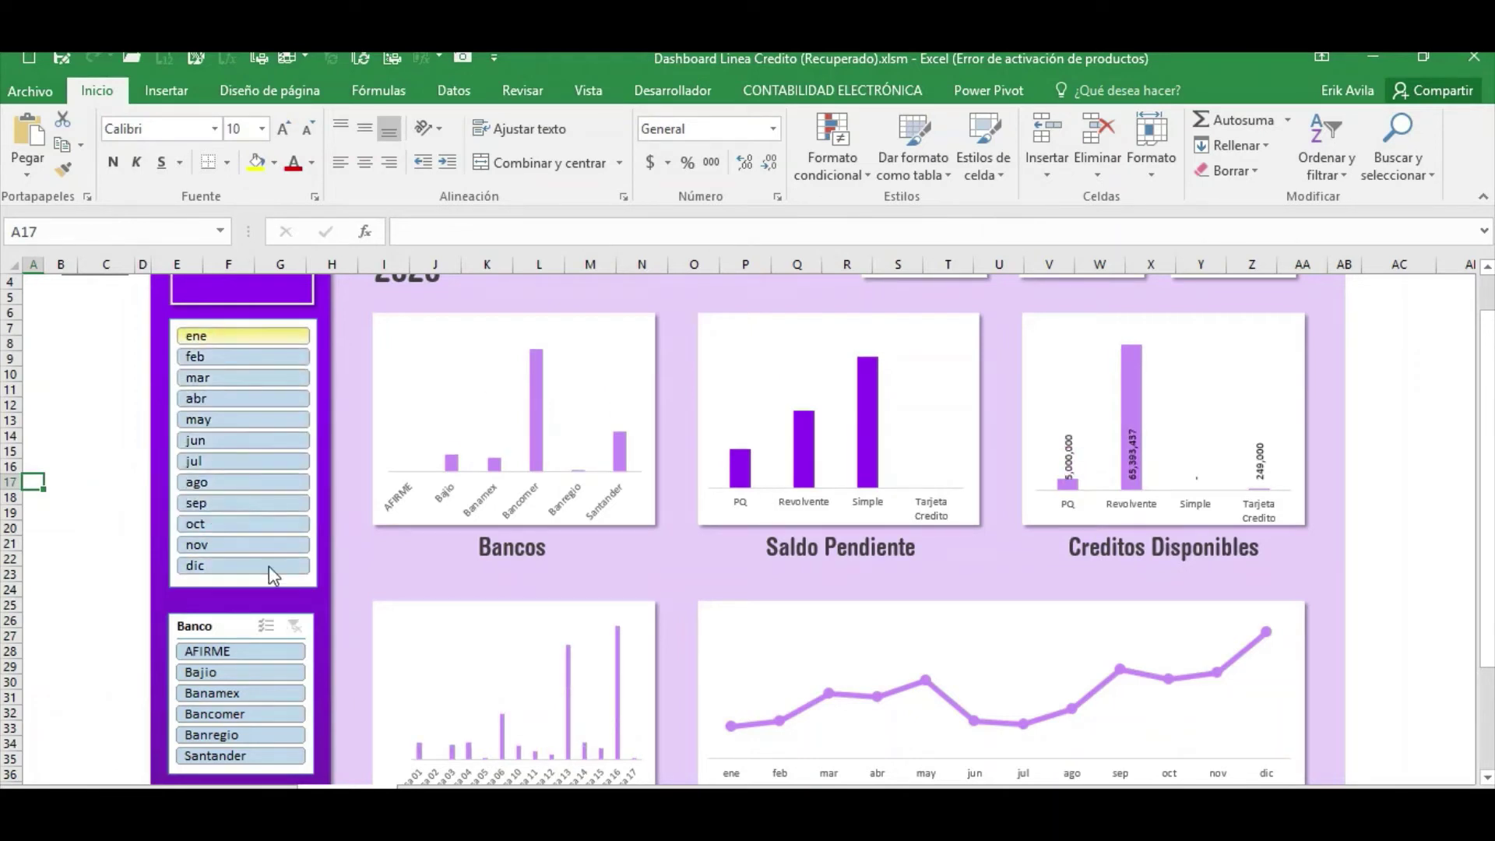
scroll(538, 467, up, 1)
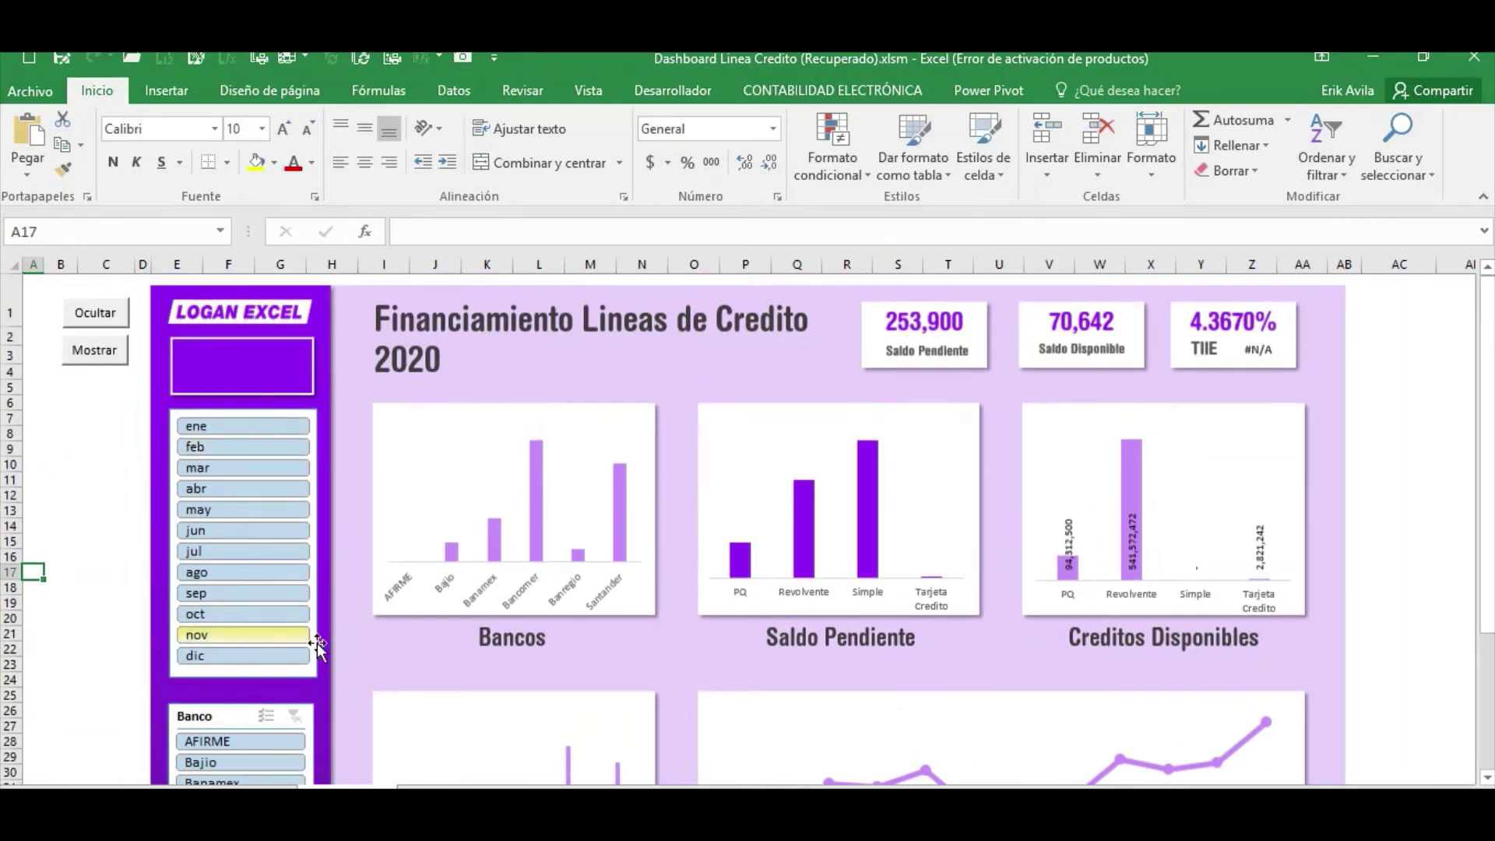
Add Inside Base data labels to the Bancos and Saldo Pendiente bars.
click(534, 470)
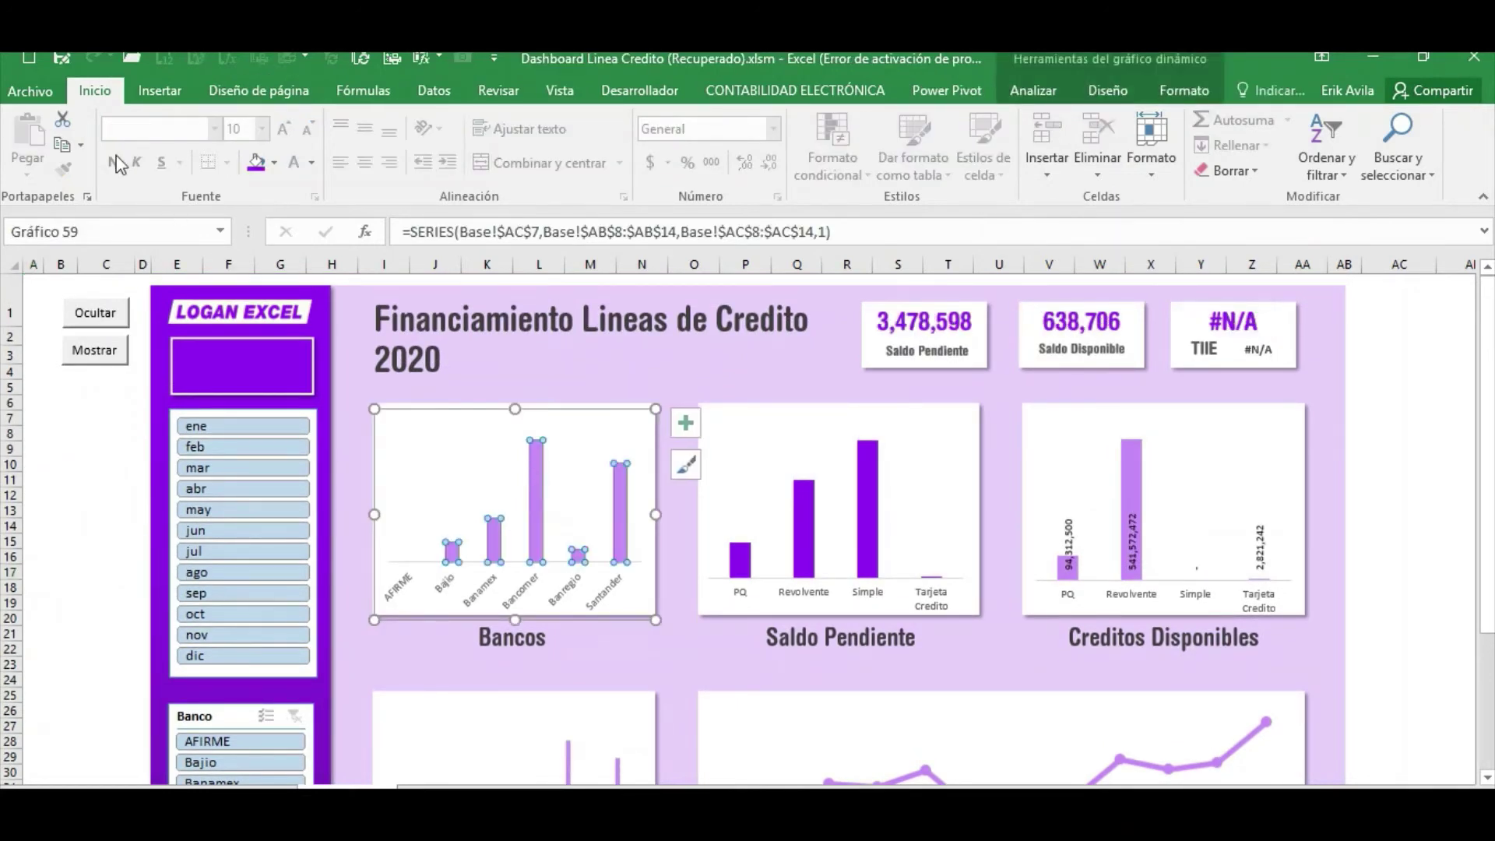
click(1180, 92)
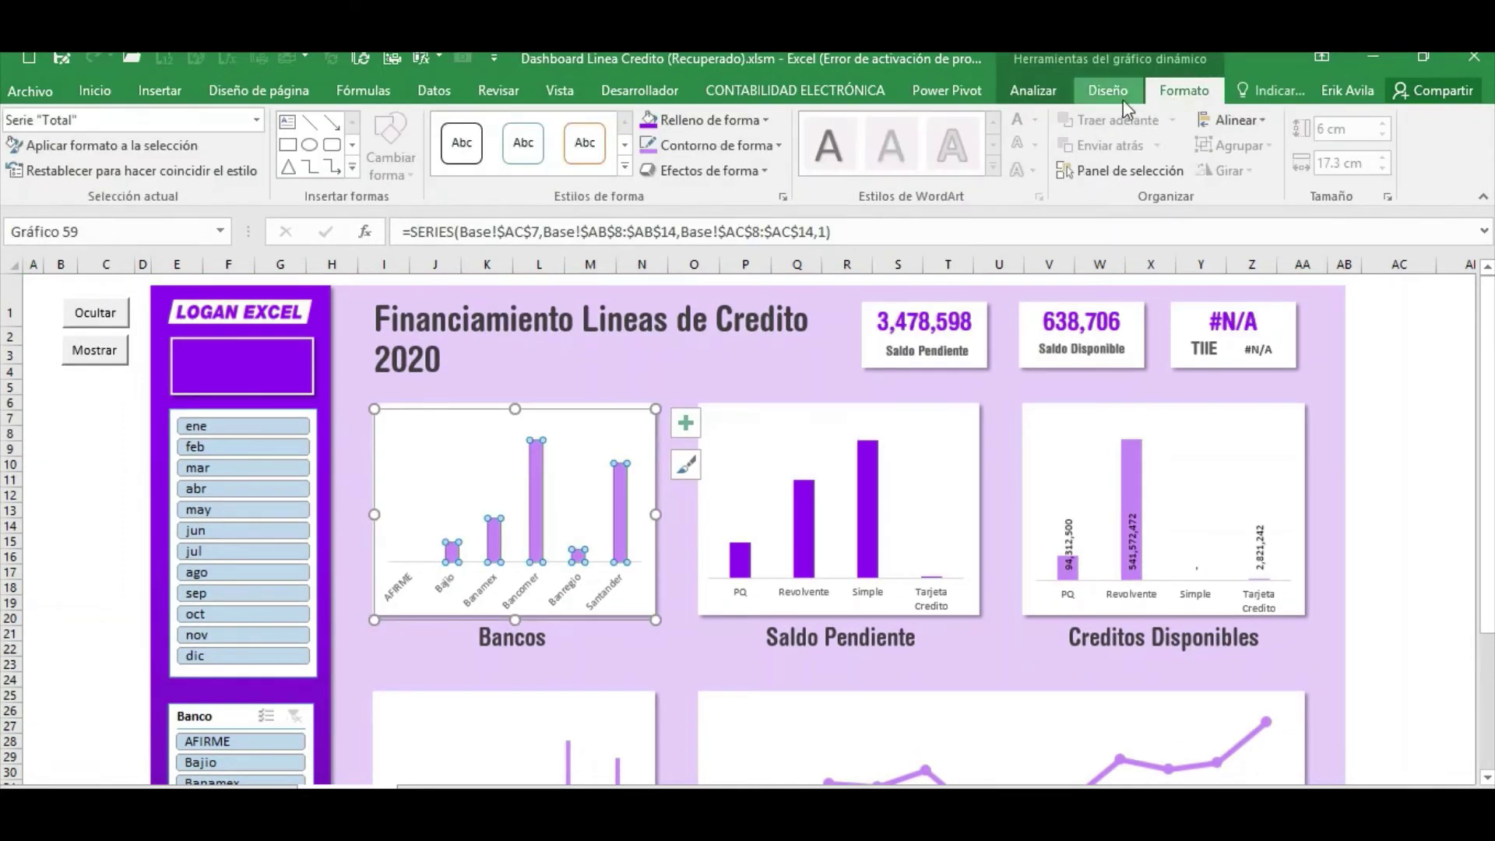
click(1107, 91)
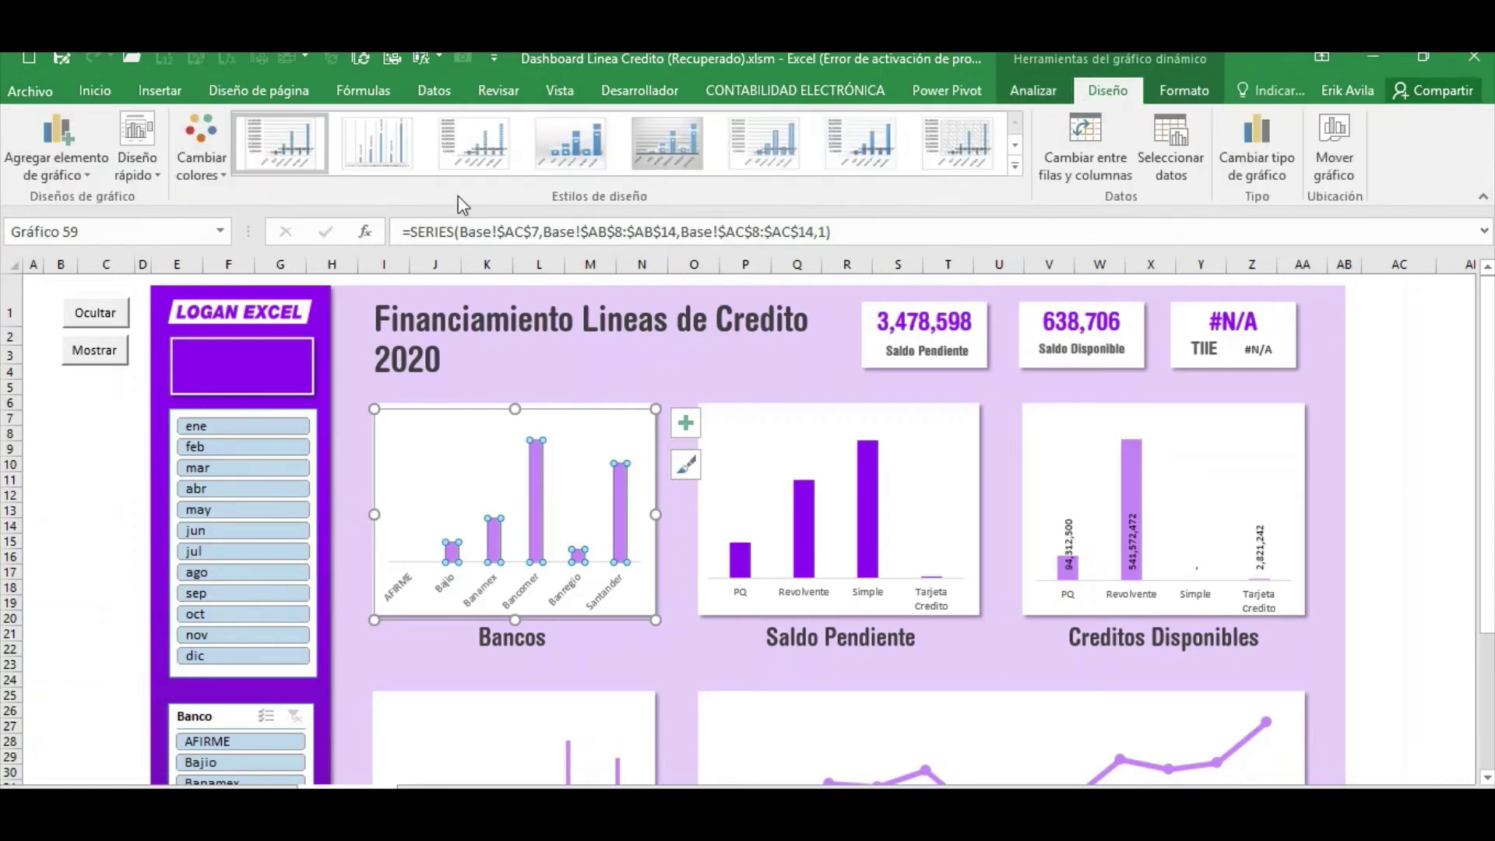
click(82, 163)
mouse_move(91, 277)
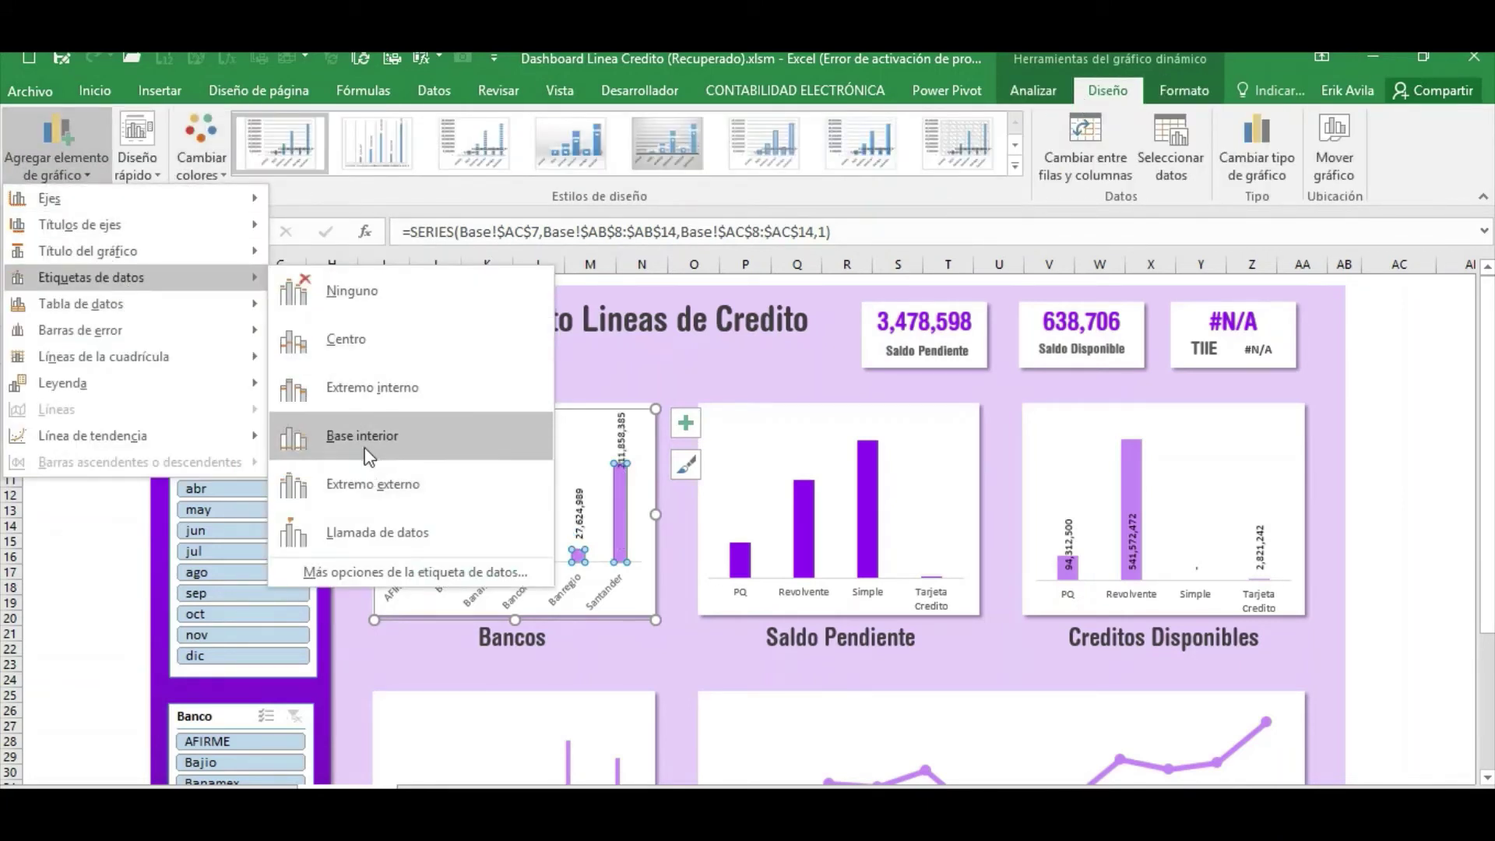
click(363, 435)
click(810, 517)
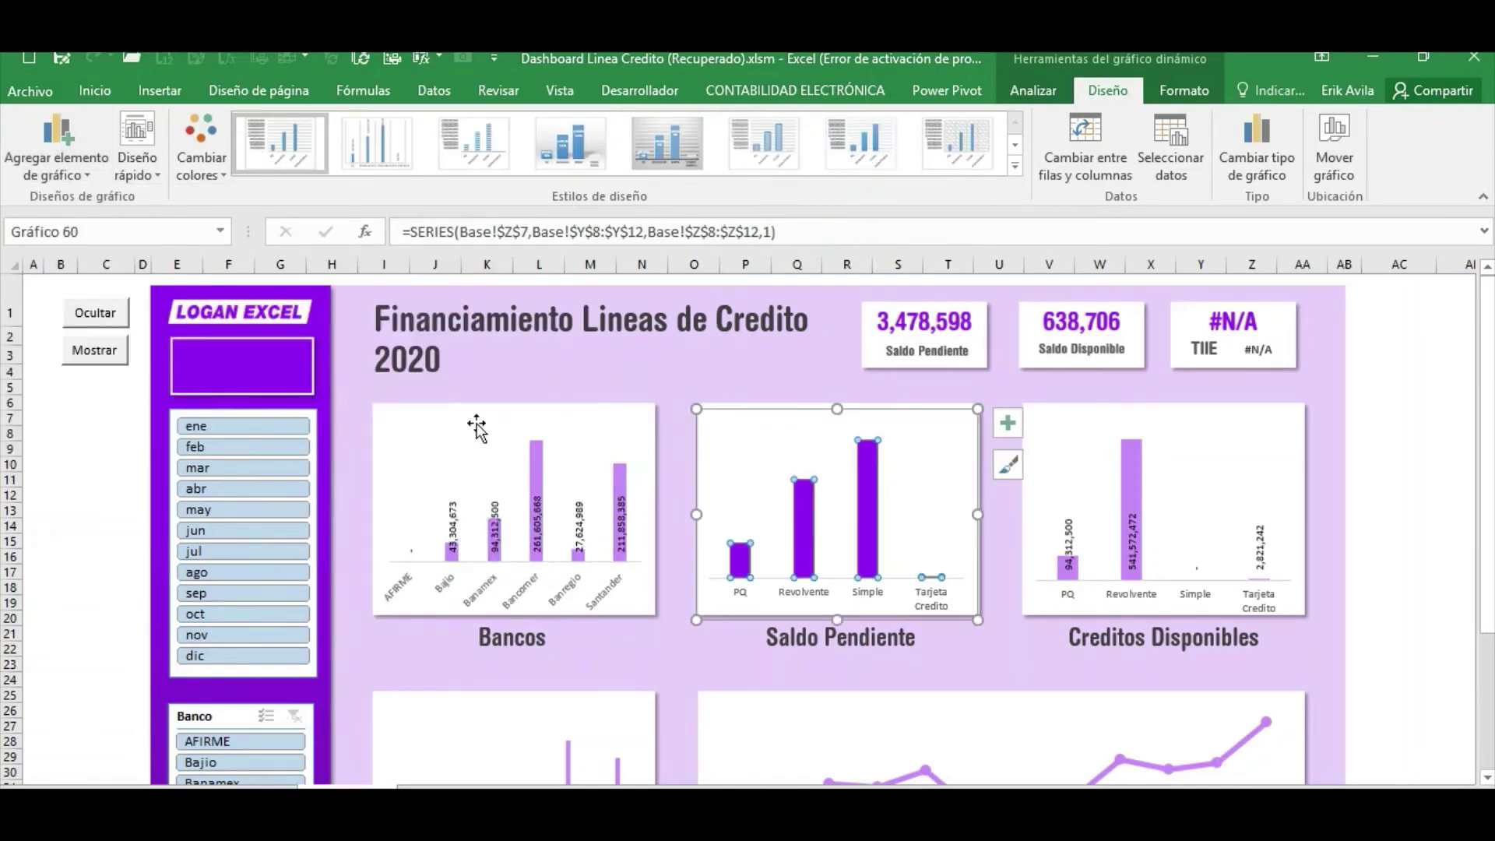
click(90, 173)
mouse_move(91, 278)
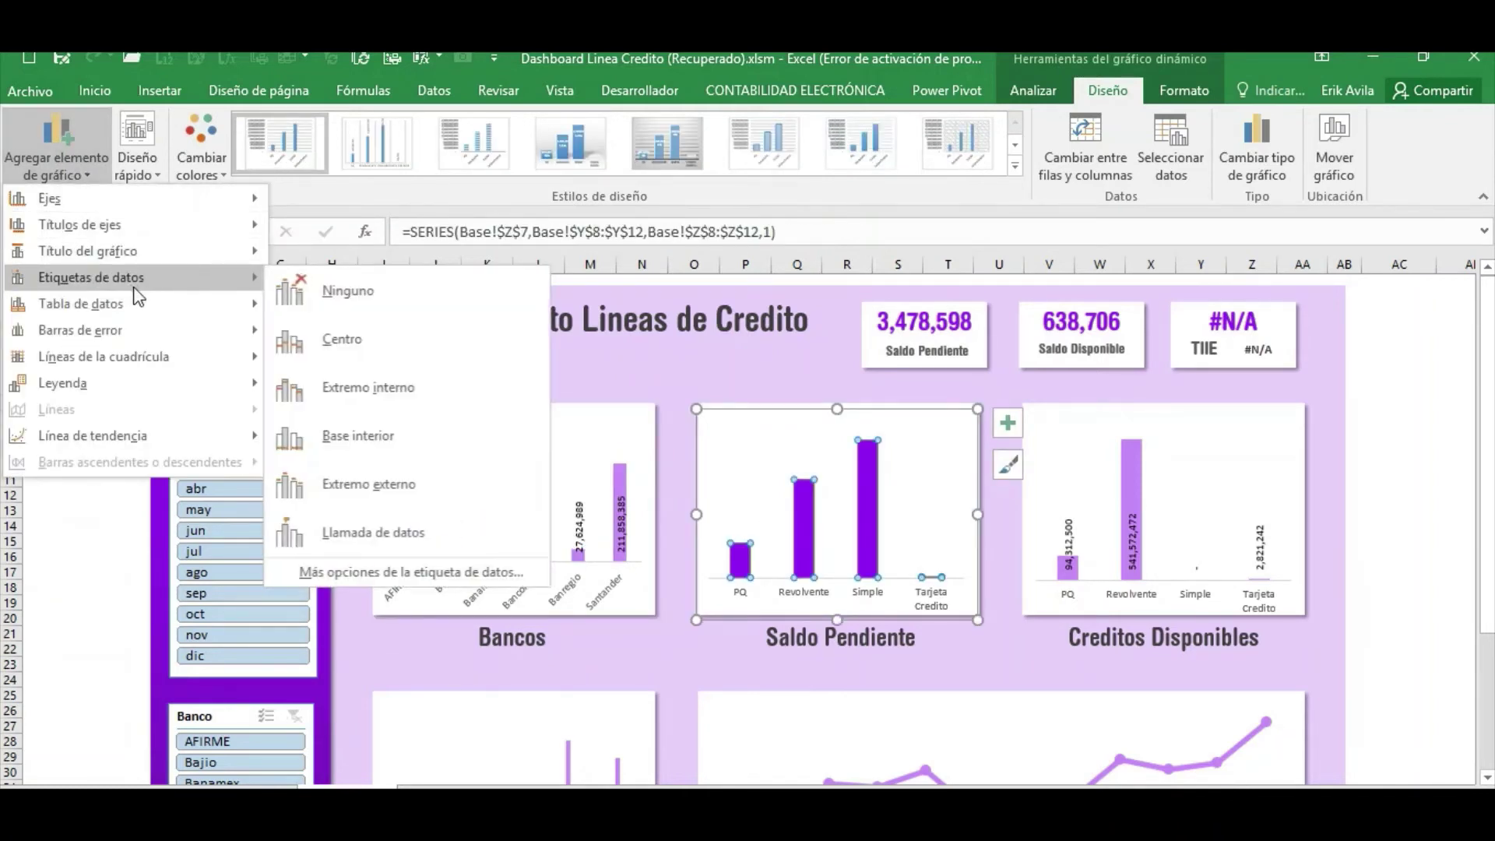
click(395, 444)
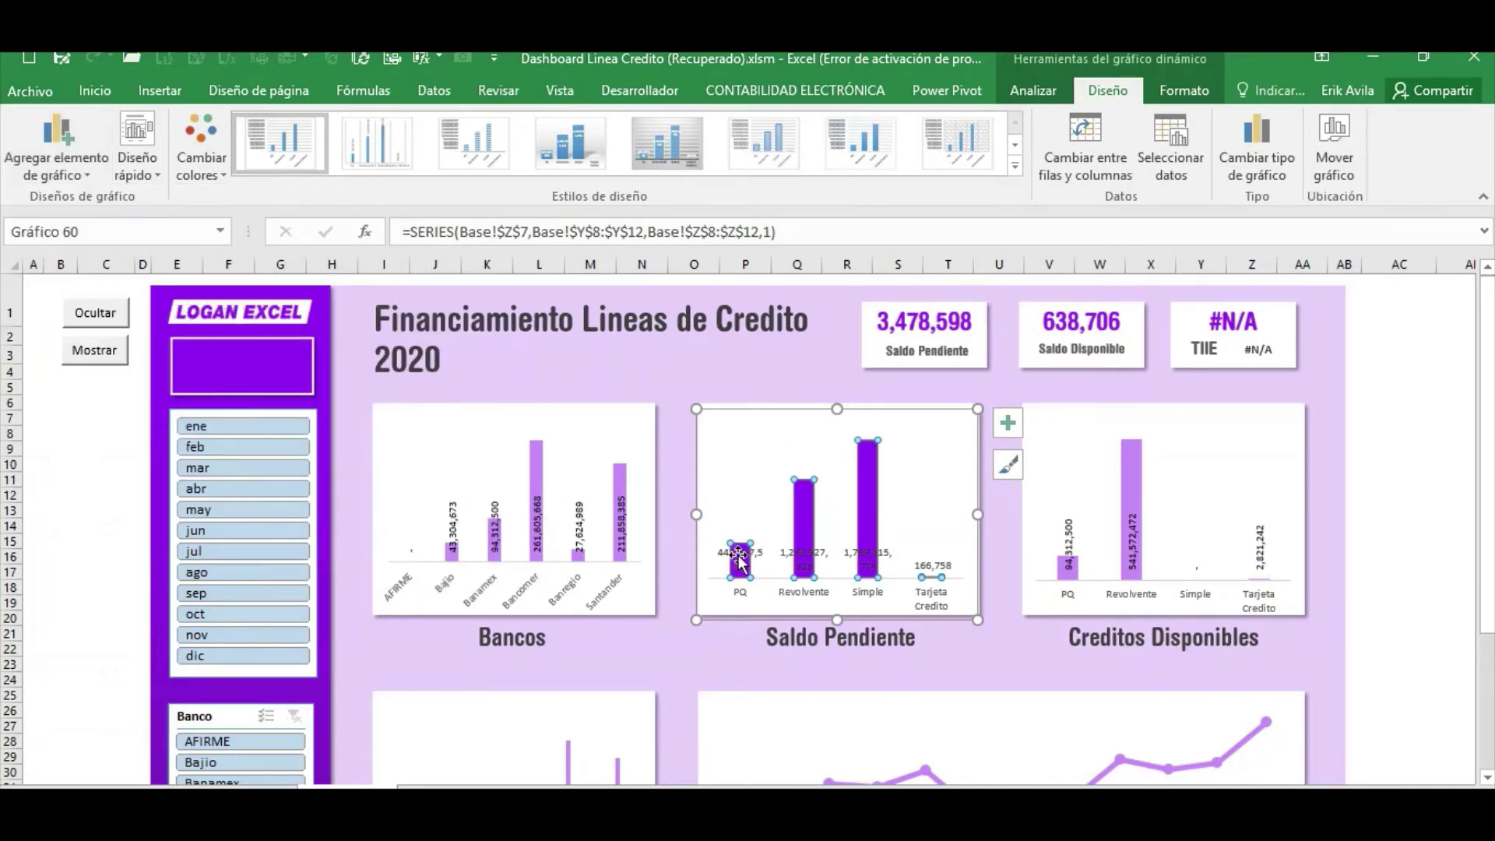
Rotate the Saldo Pendiente data labels to read upward.
click(739, 559)
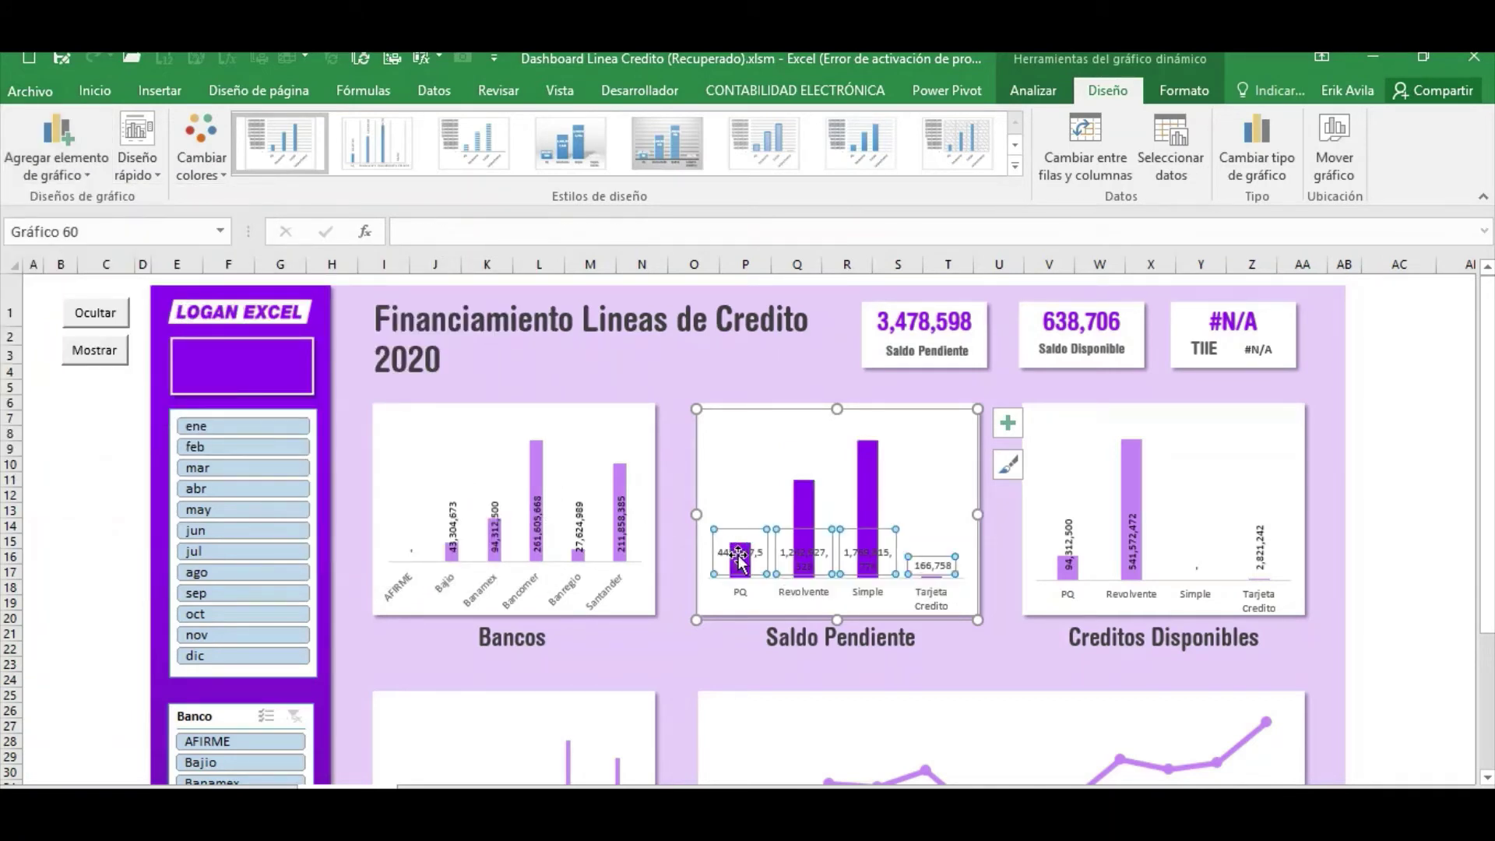
click(94, 90)
click(442, 134)
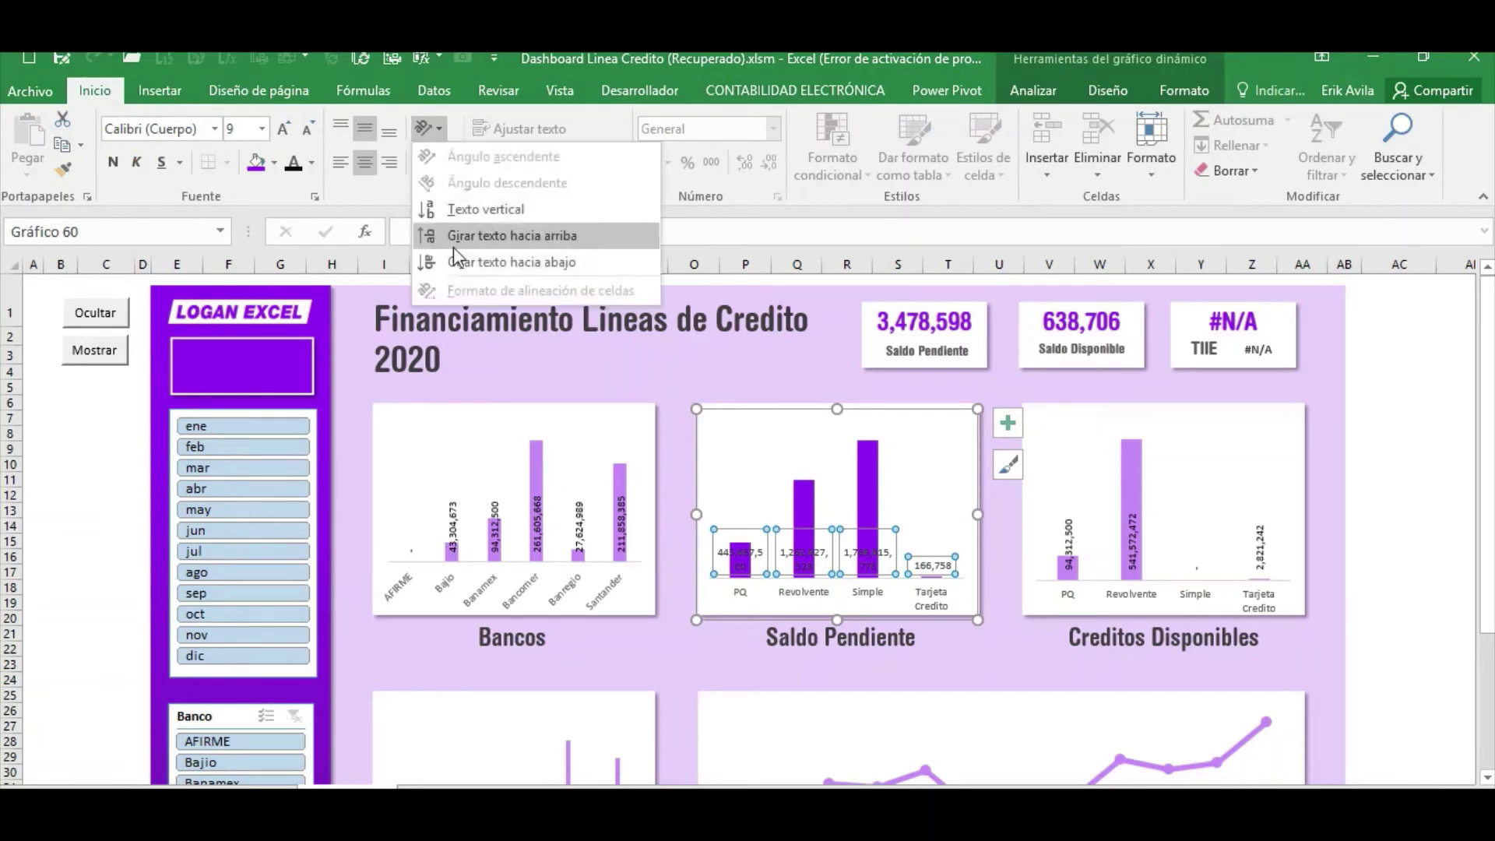
click(453, 243)
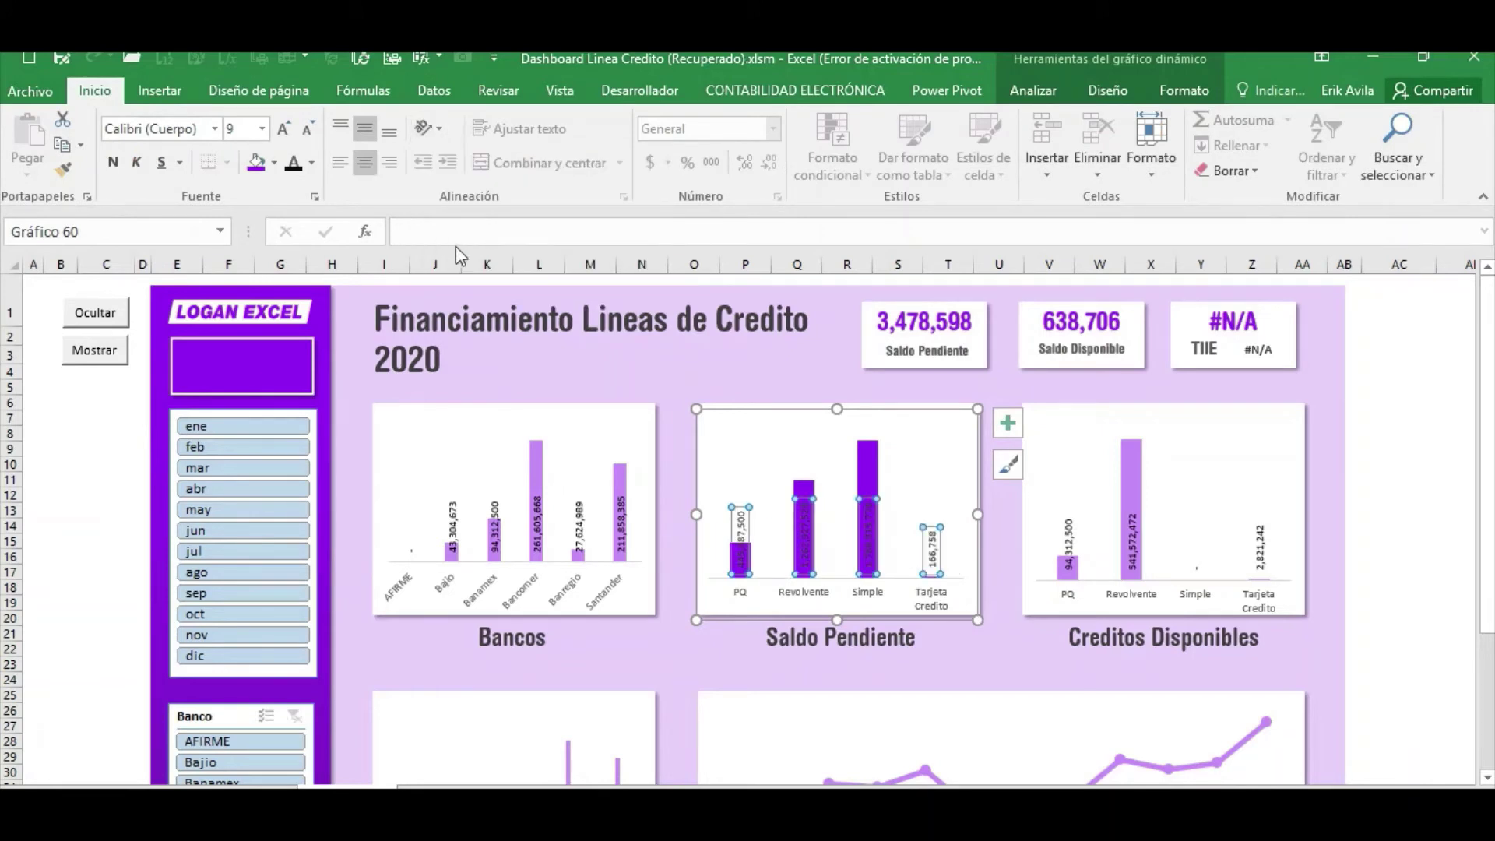
click(581, 537)
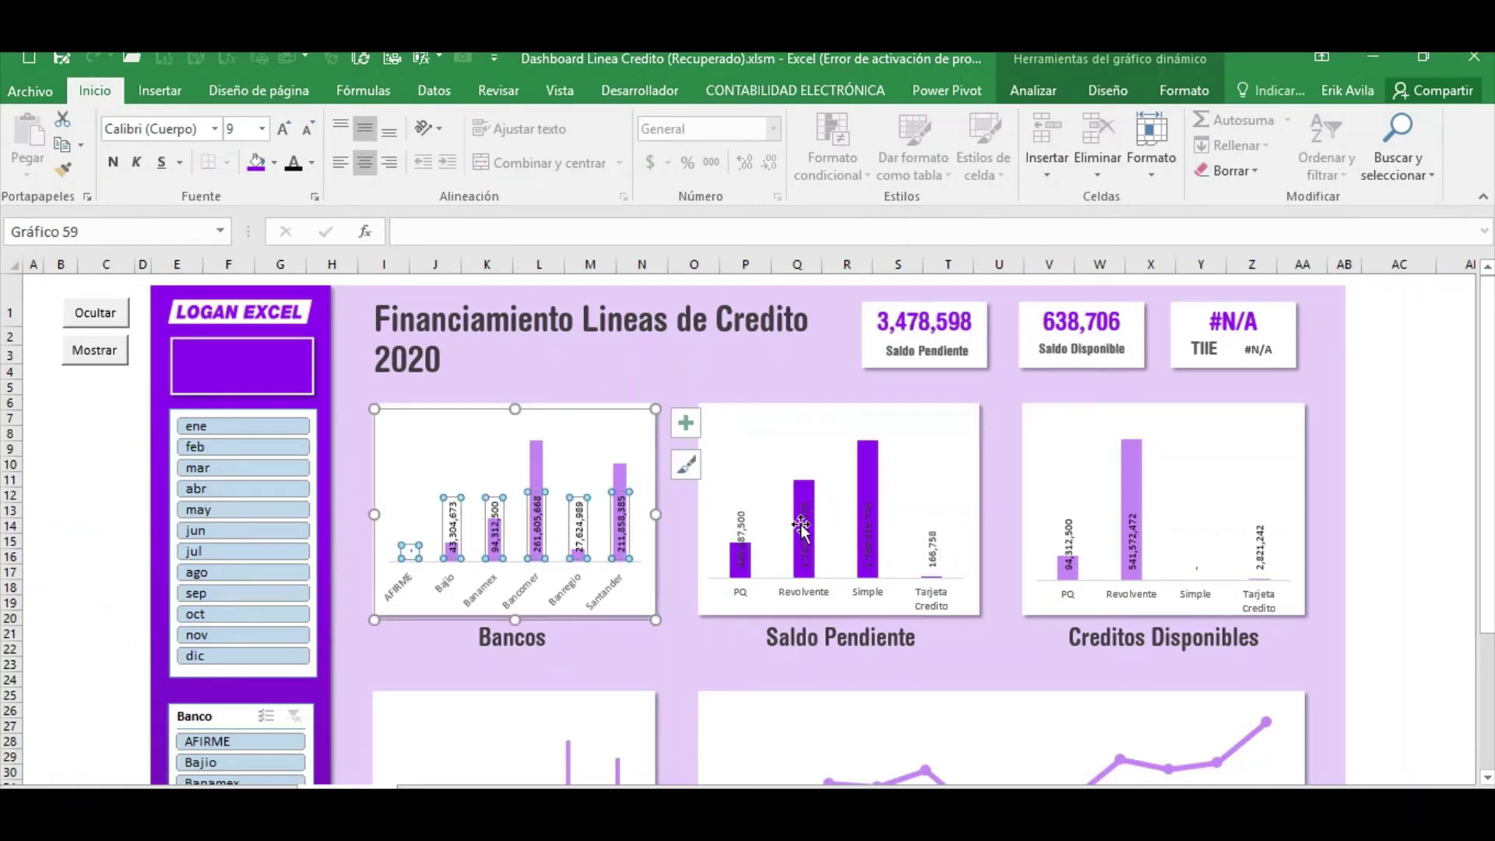
click(801, 527)
click(1133, 543)
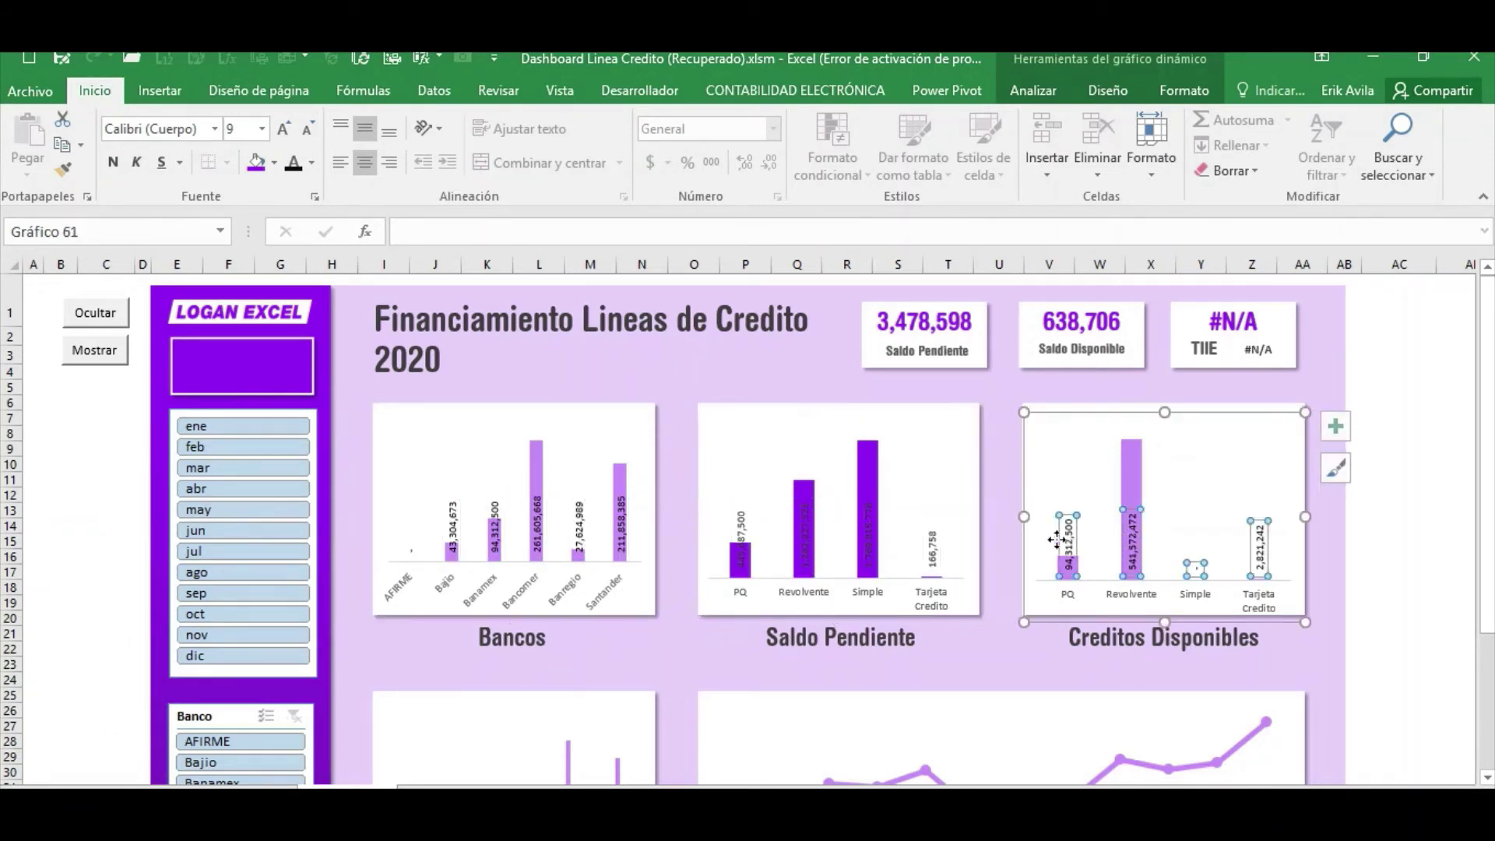
Give the Saldo Pendiente data labels a dark font colour.
click(739, 536)
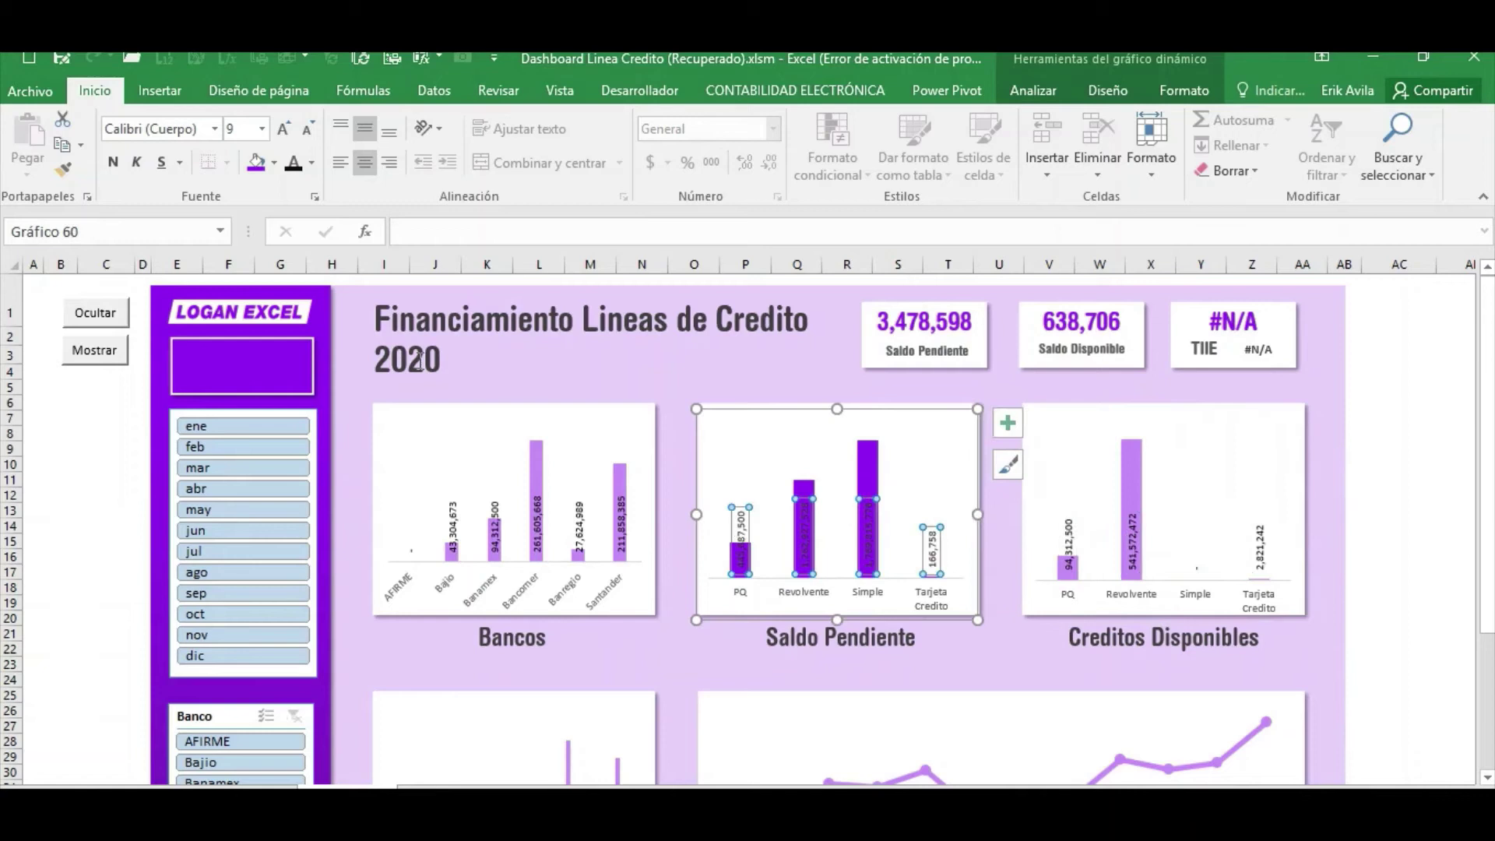
click(314, 163)
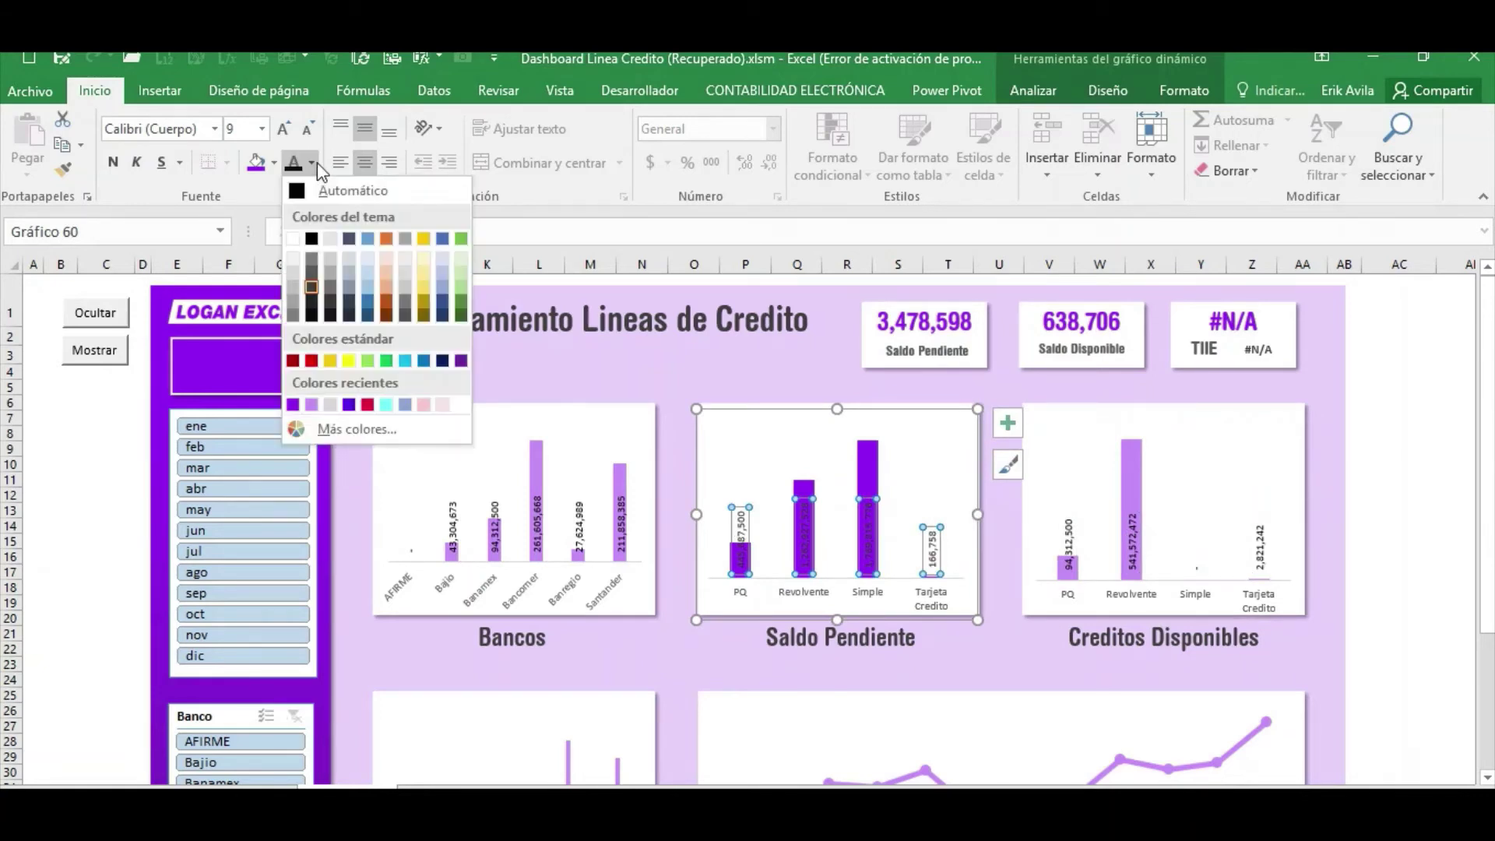
click(312, 316)
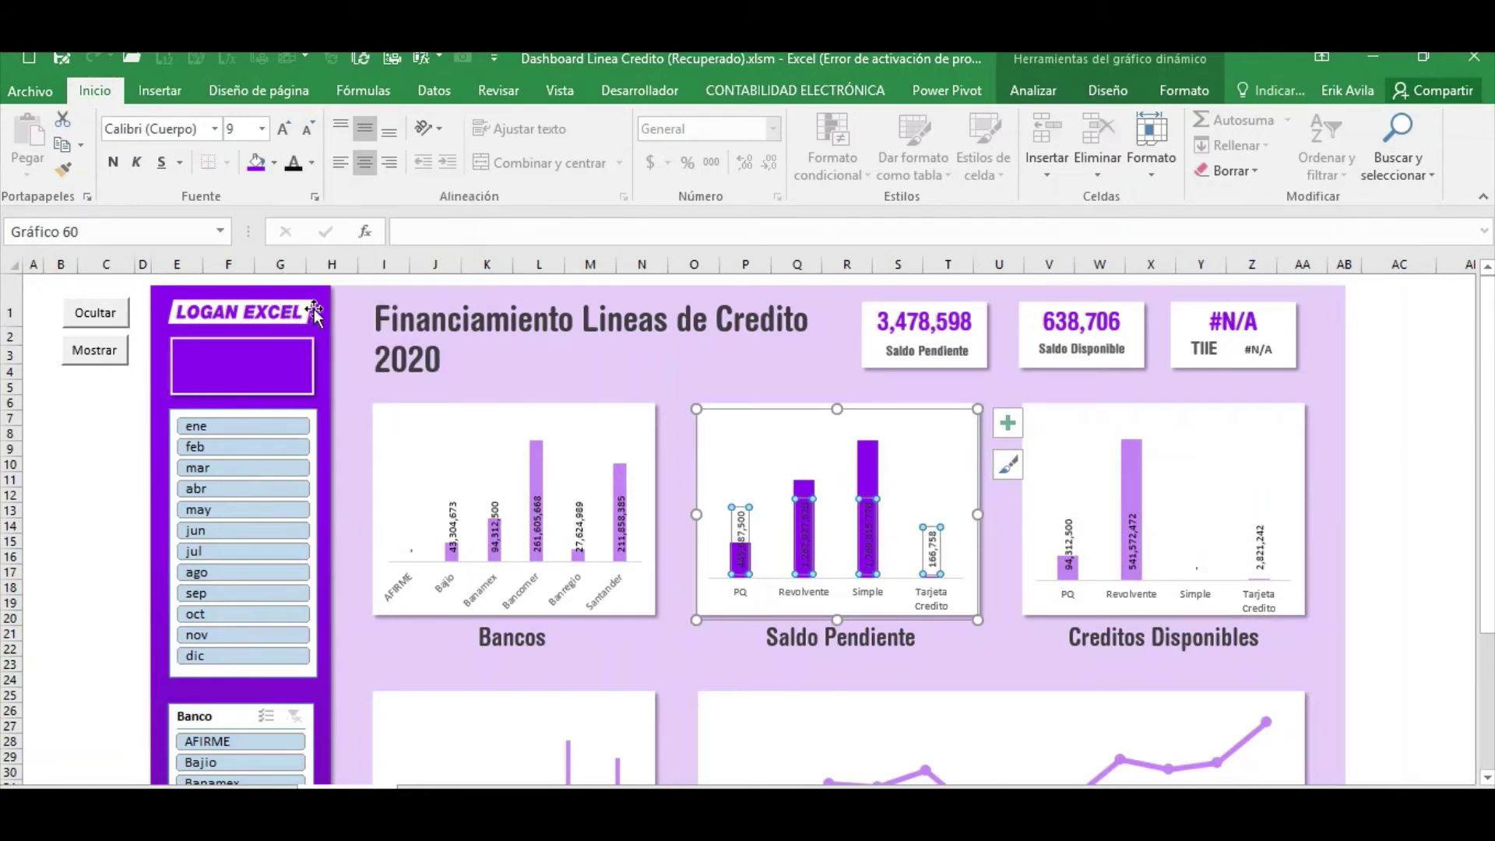
click(538, 514)
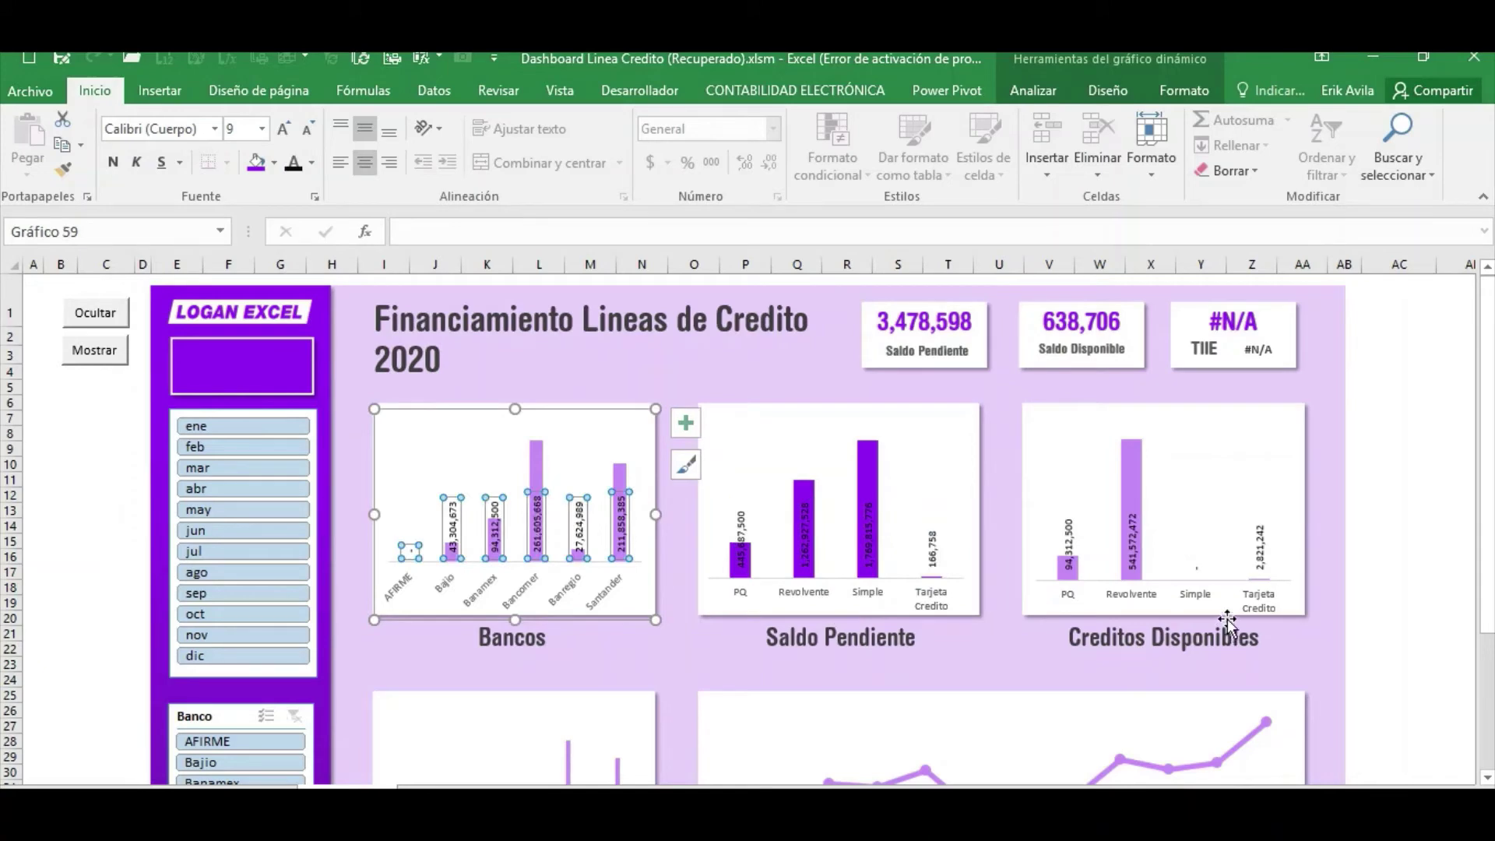
click(1078, 537)
scroll(160, 624, down, 3)
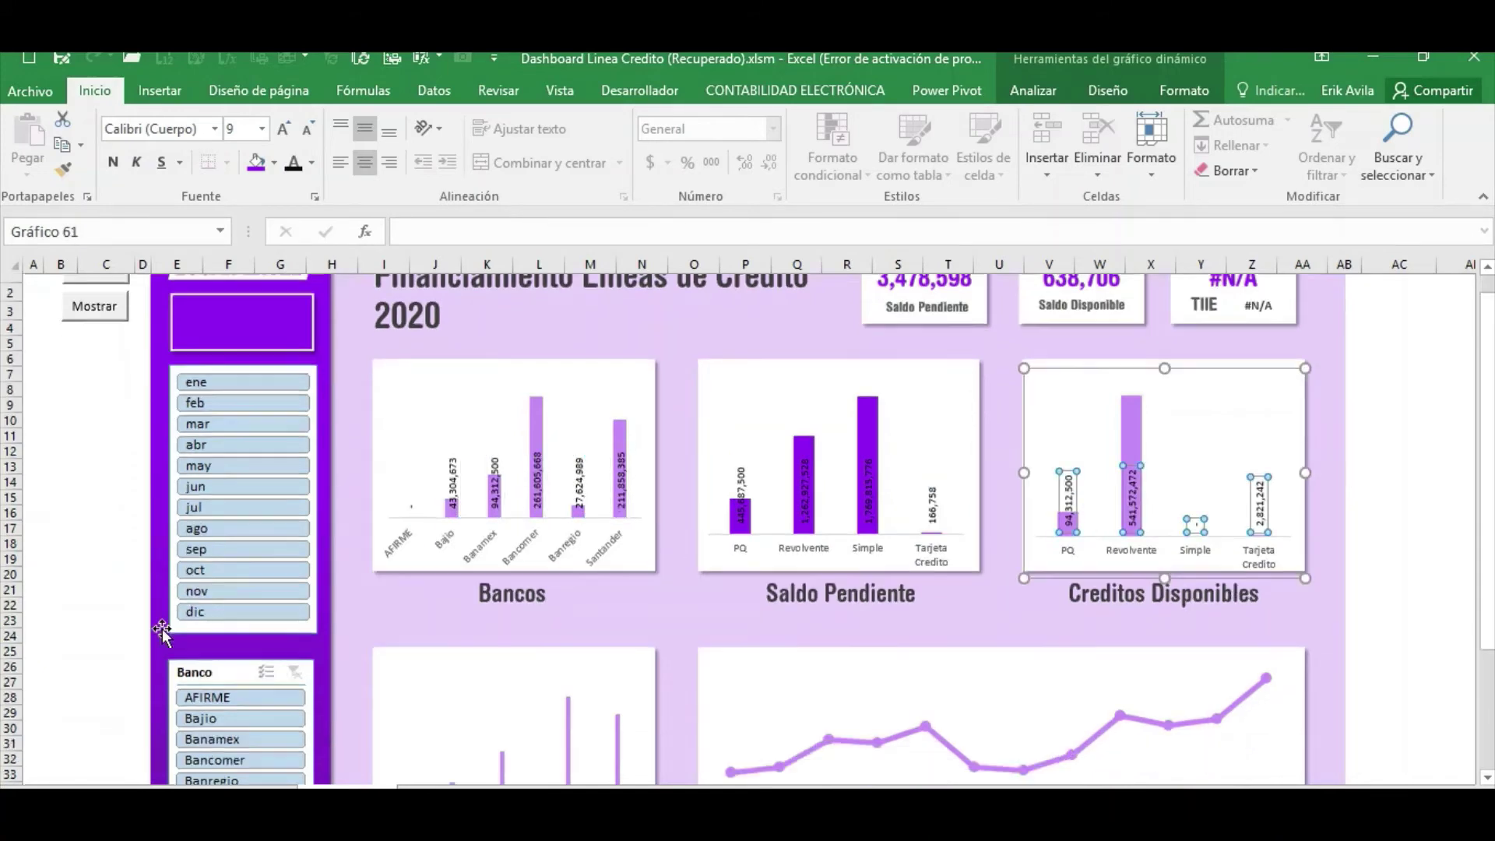
click(546, 713)
scroll(390, 631, up, 1)
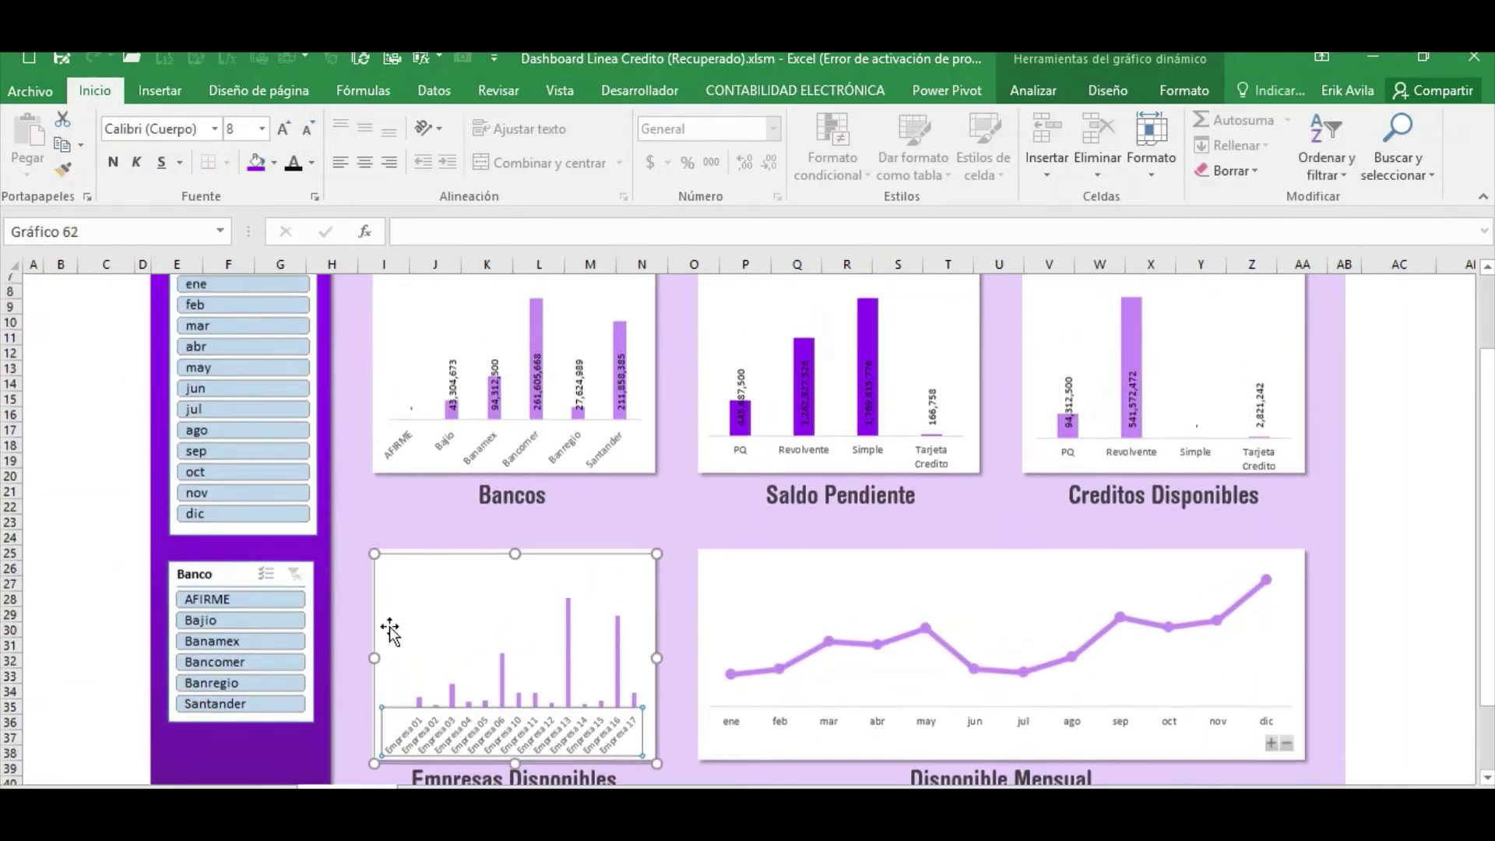
click(109, 451)
scroll(77, 444, up, 2)
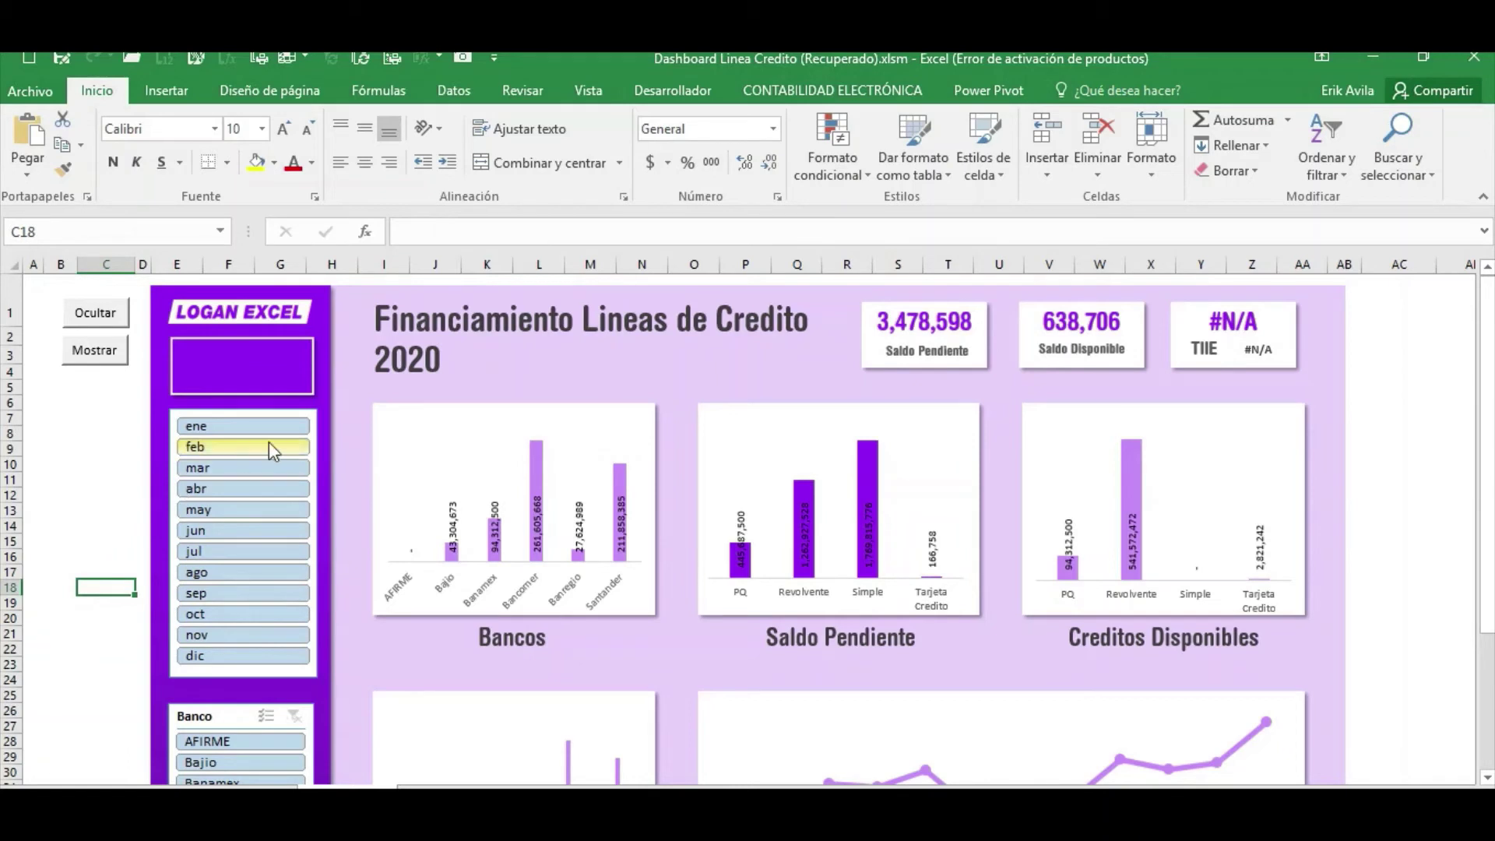
Apply the dark purple slicer style to the month slicer.
click(315, 439)
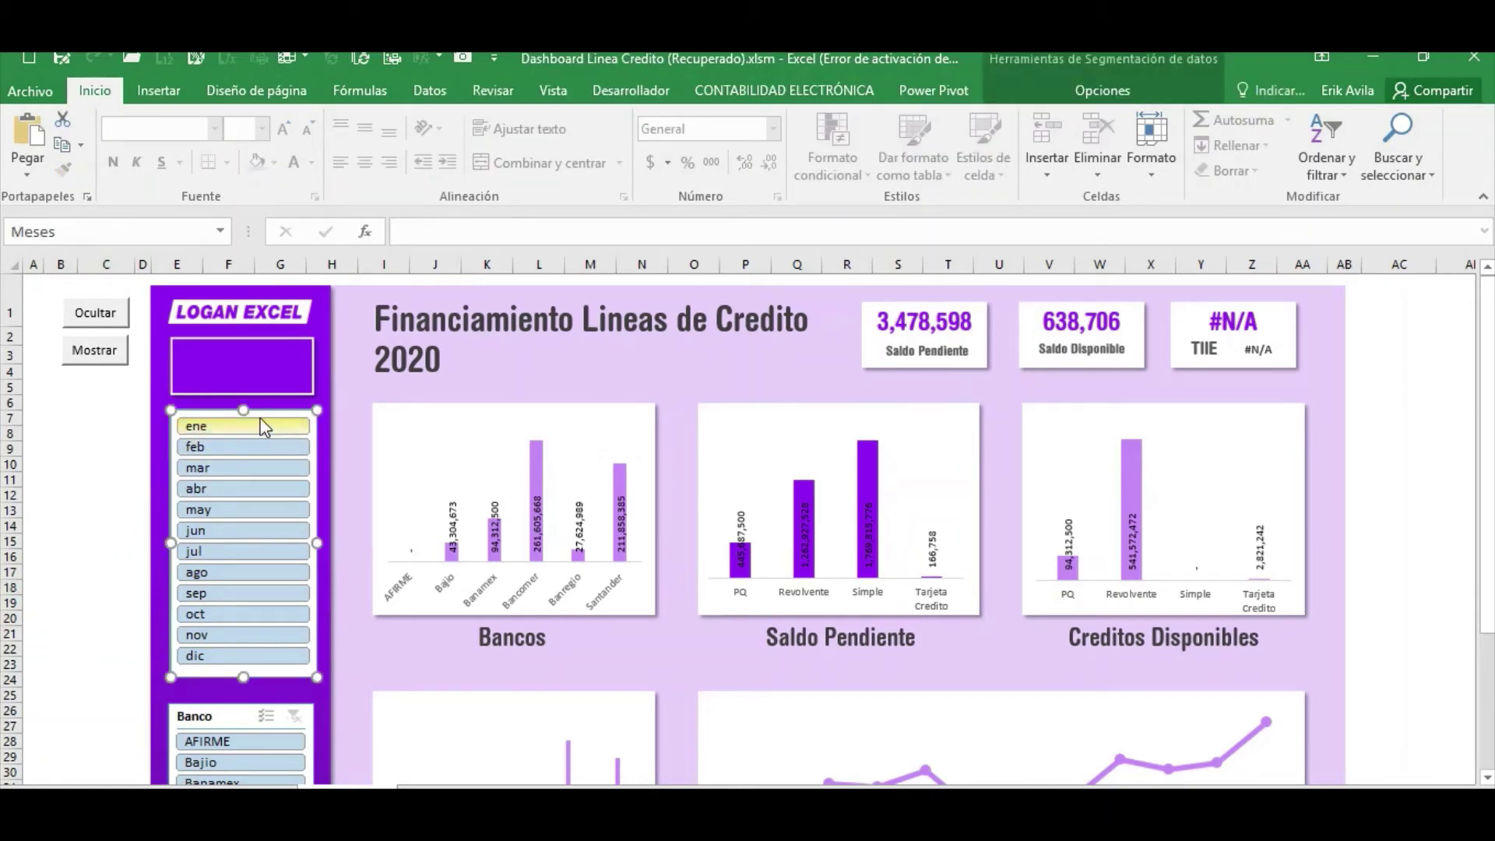
click(1101, 86)
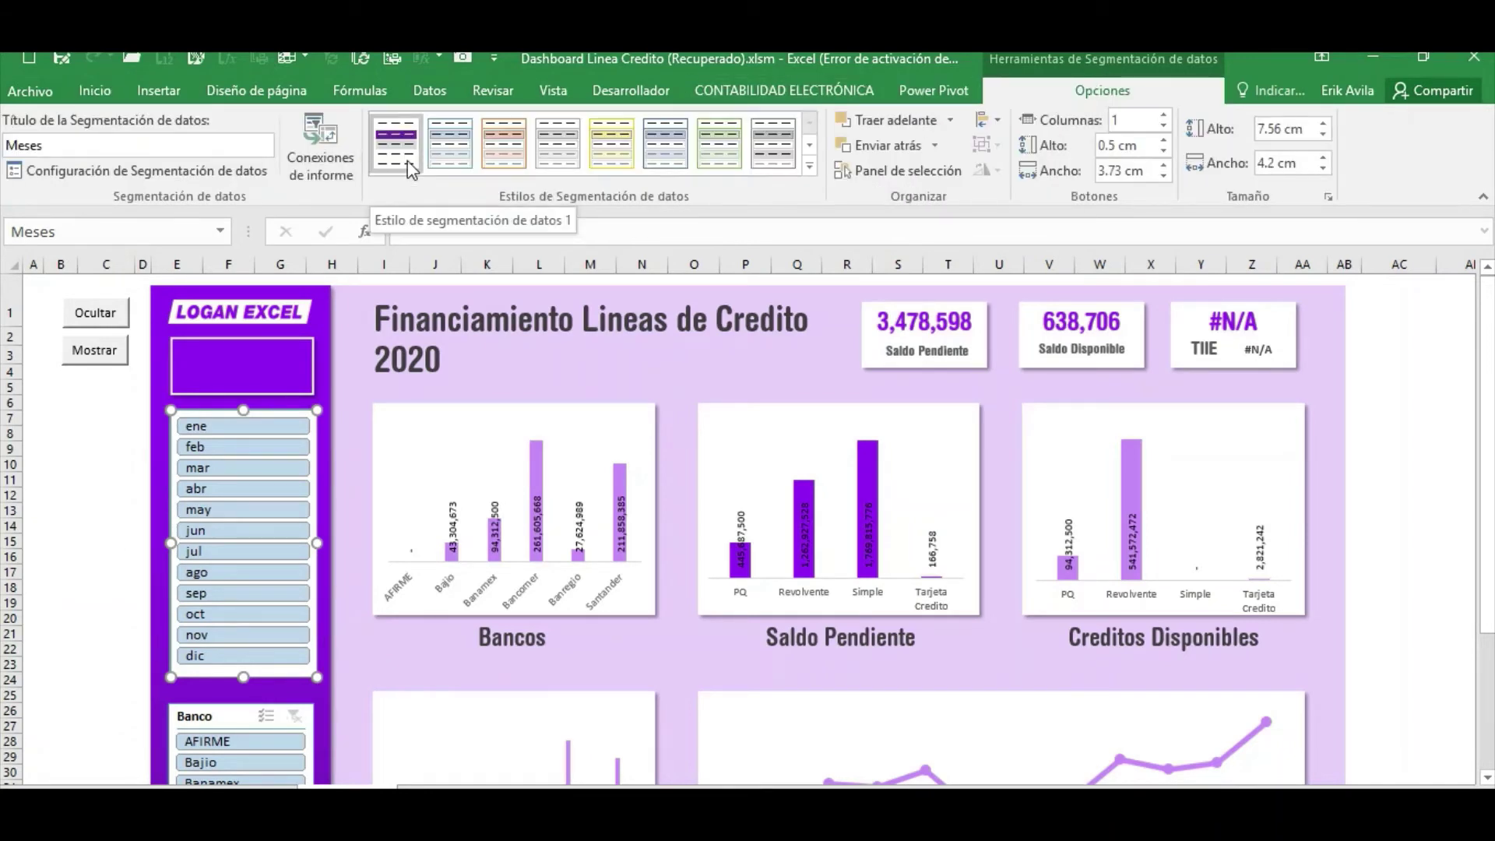
click(396, 144)
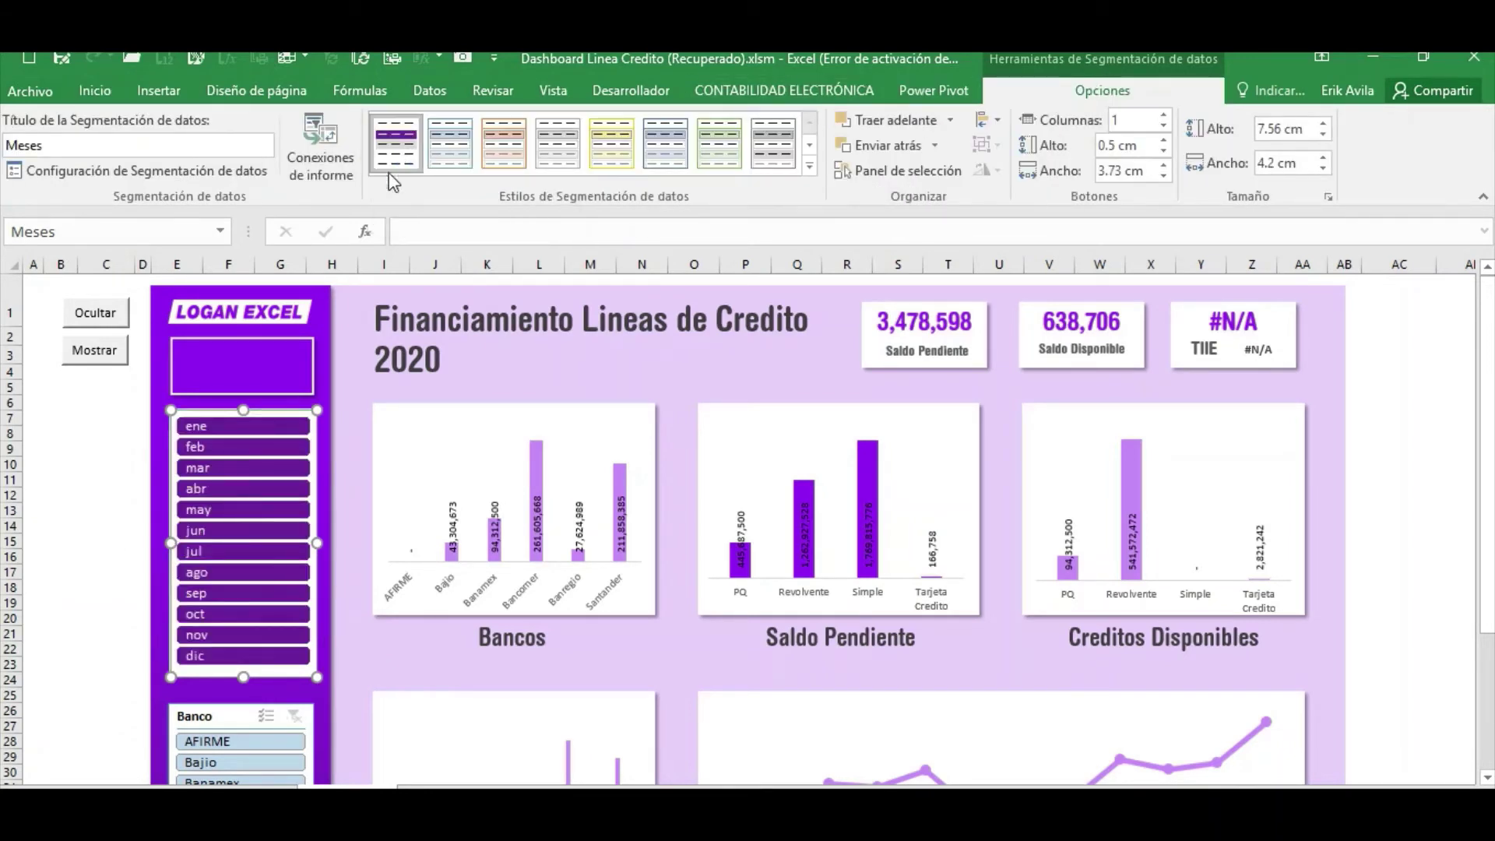
Apply the same dark purple style to the Banco slicer.
click(116, 421)
click(217, 706)
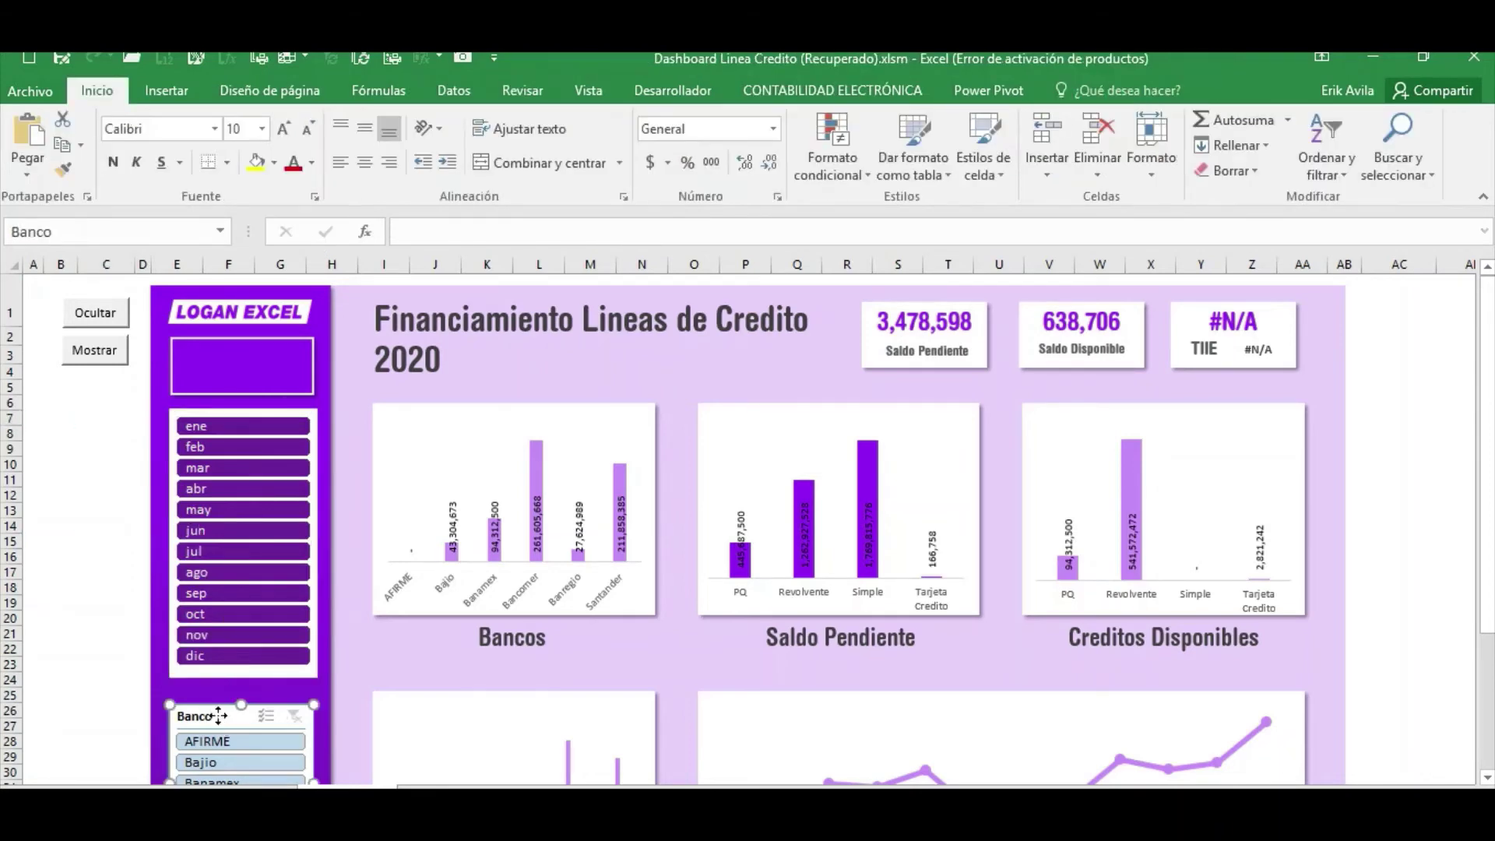
click(396, 144)
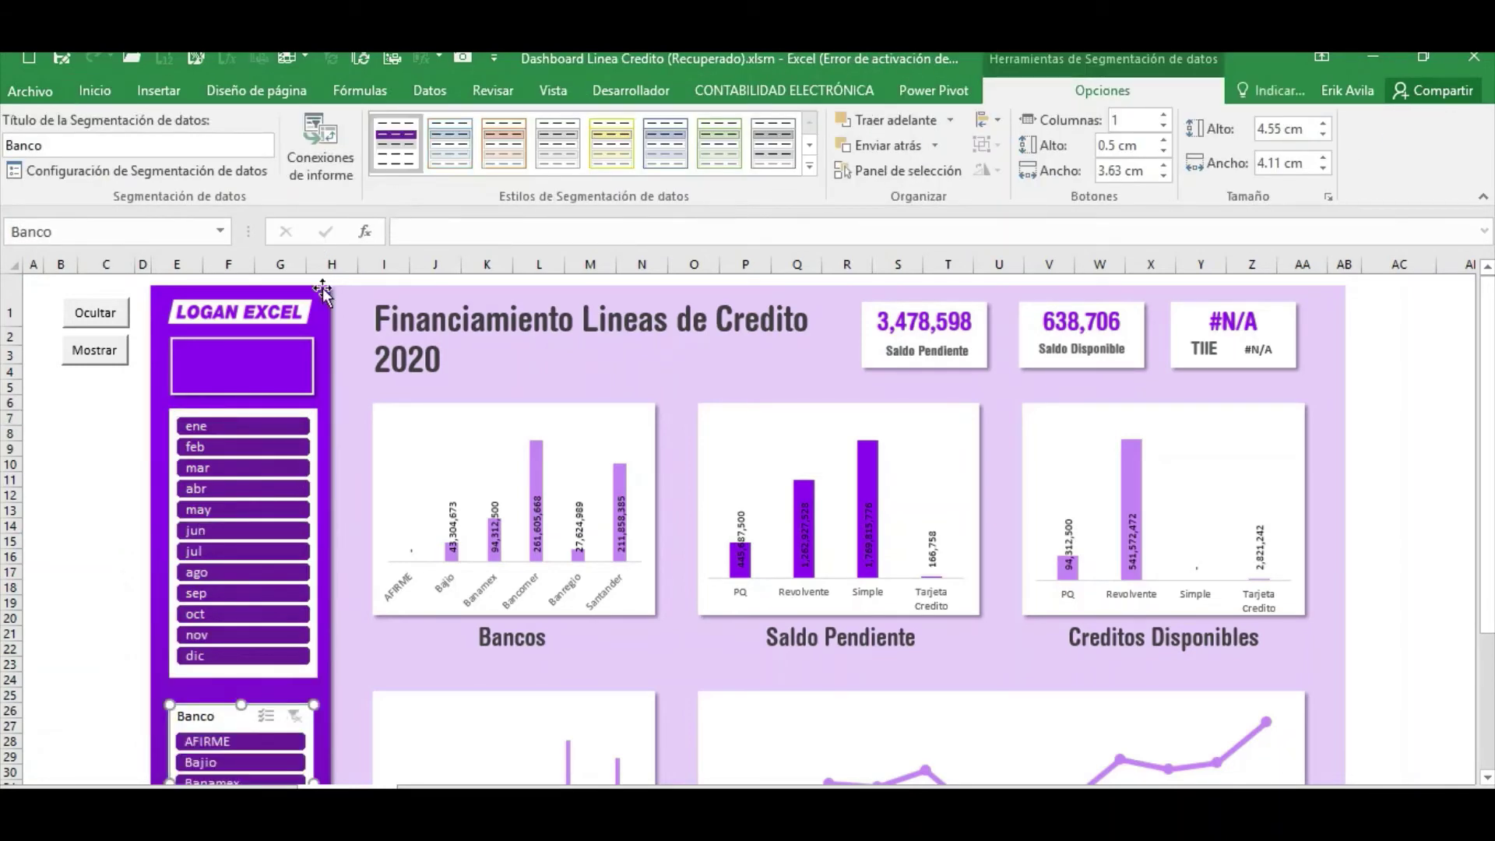
click(64, 522)
scroll(64, 506, down, 1)
Filter the dashboard by month to ene, then feb, then mar using the month slicer.
click(80, 483)
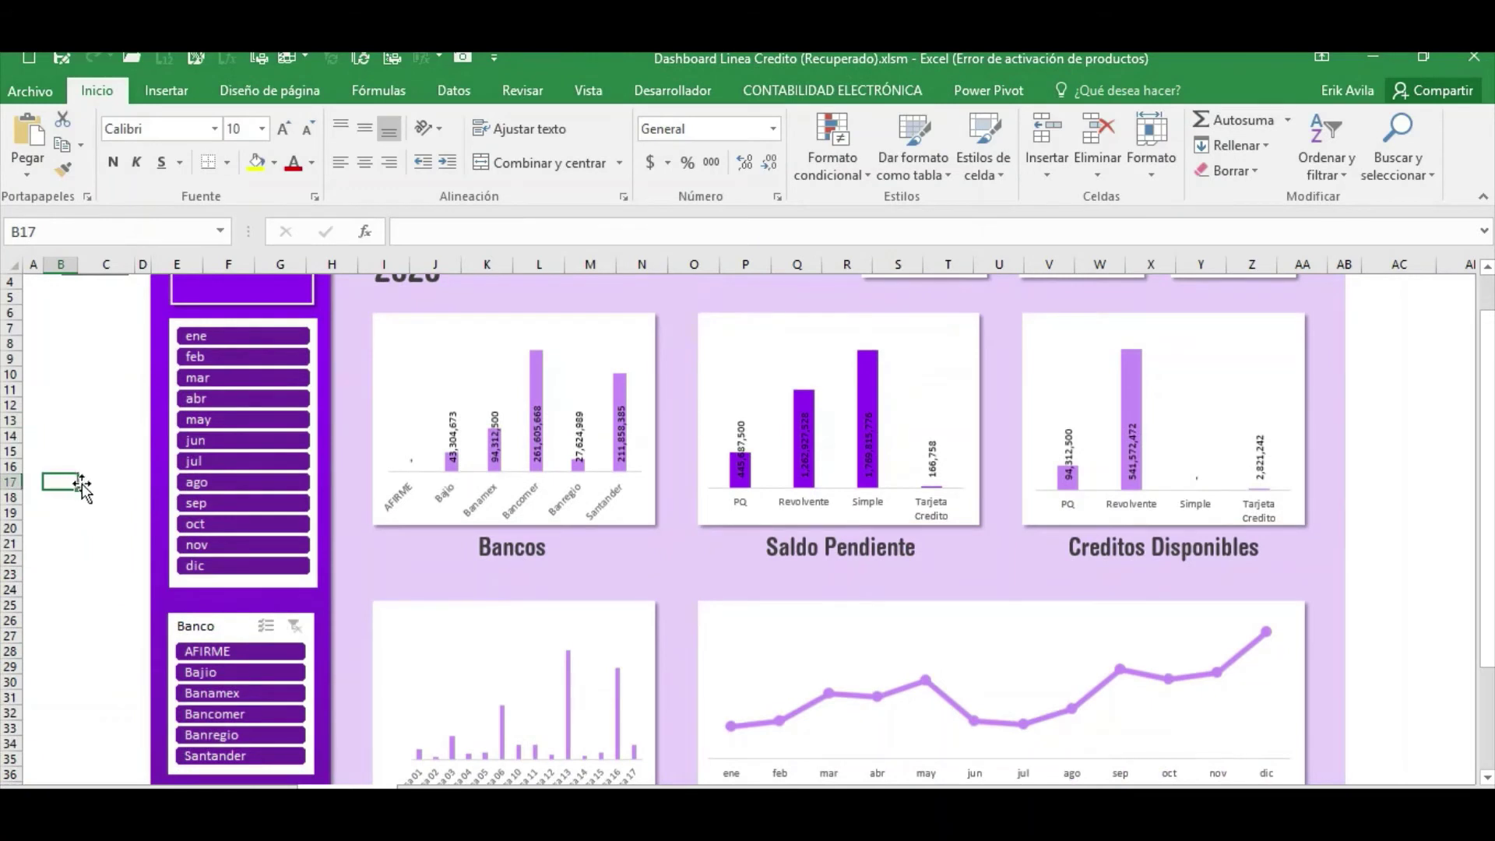
scroll(80, 483, up, 1)
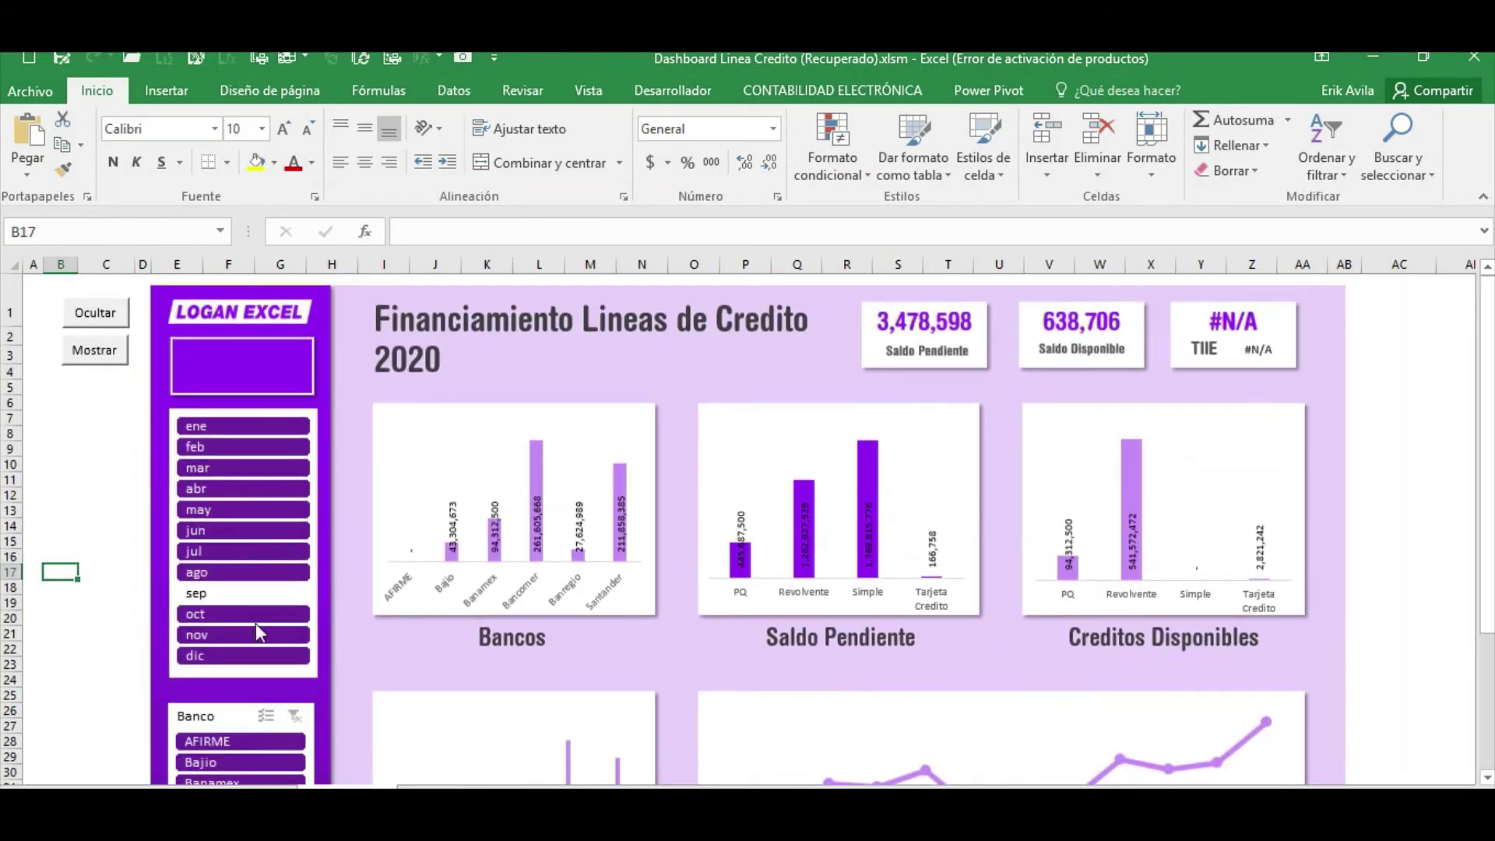
click(248, 429)
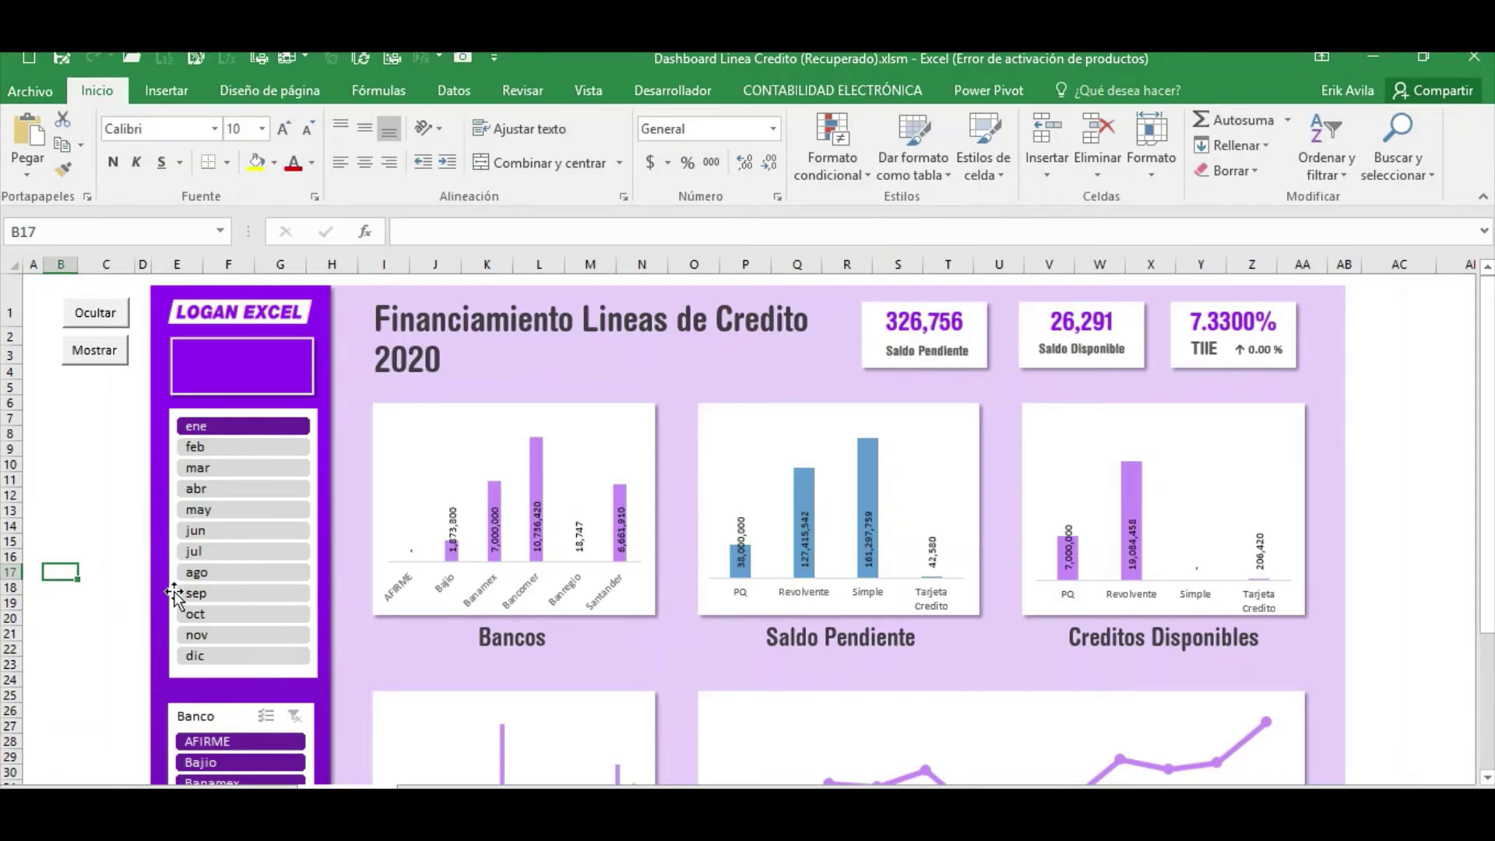
scroll(179, 596, down, 2)
scroll(195, 623, down, 1)
scroll(221, 664, down, 1)
scroll(312, 623, down, 1)
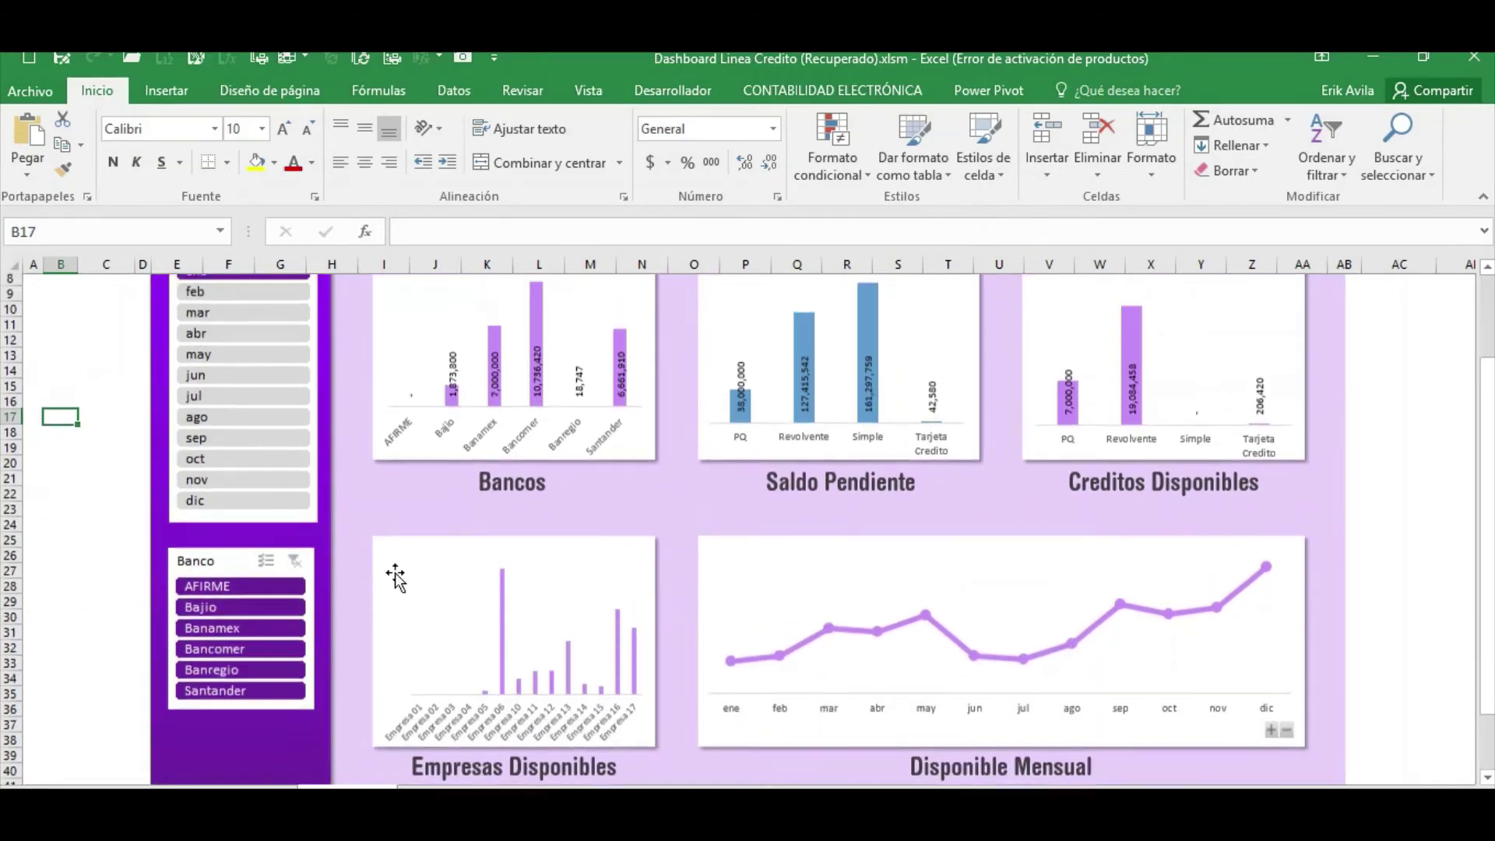
scroll(389, 580, up, 2)
scroll(413, 561, up, 2)
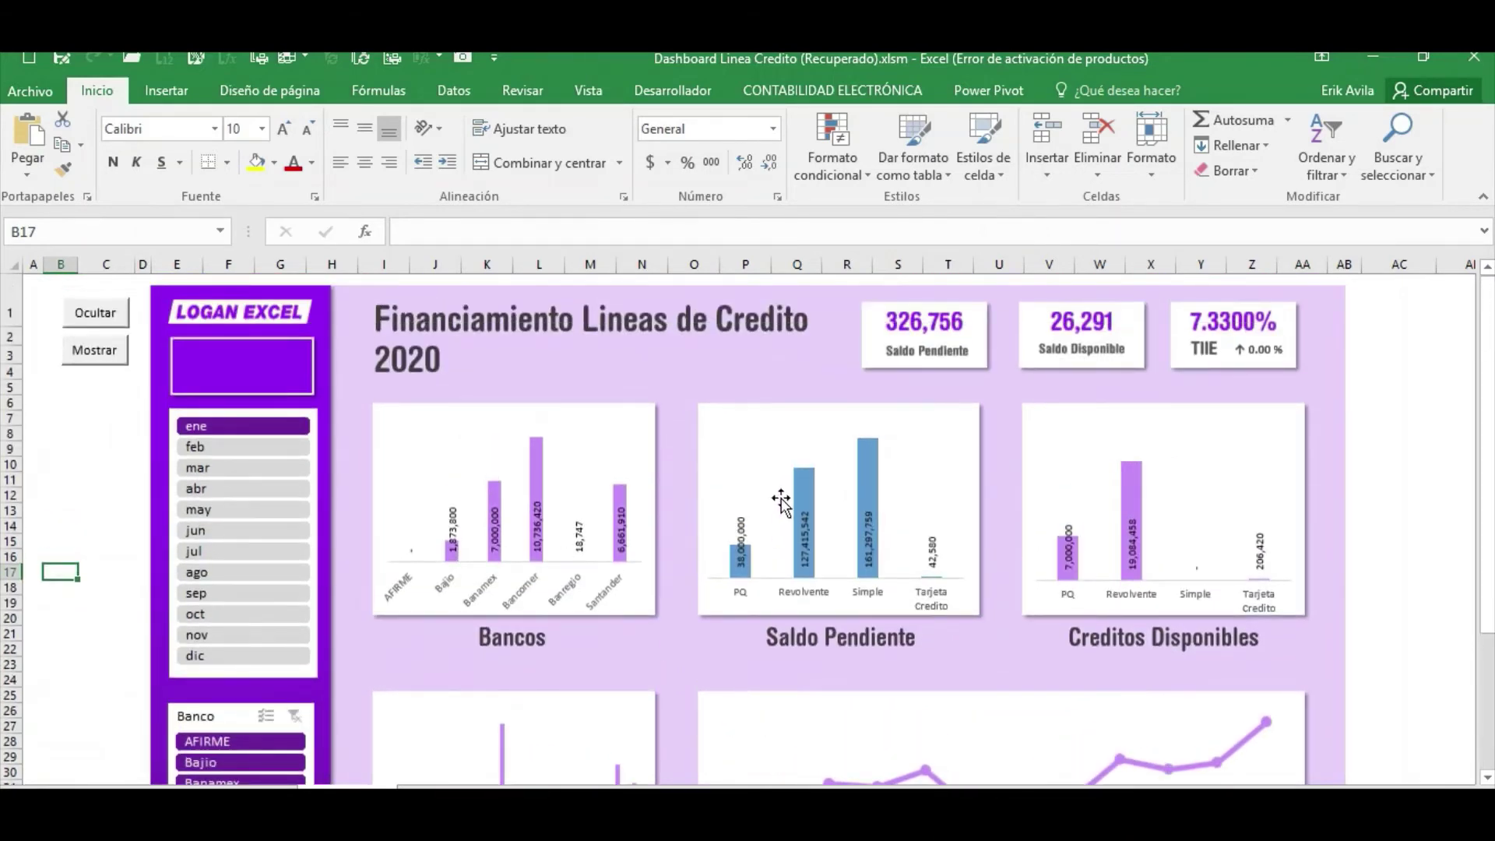
click(273, 448)
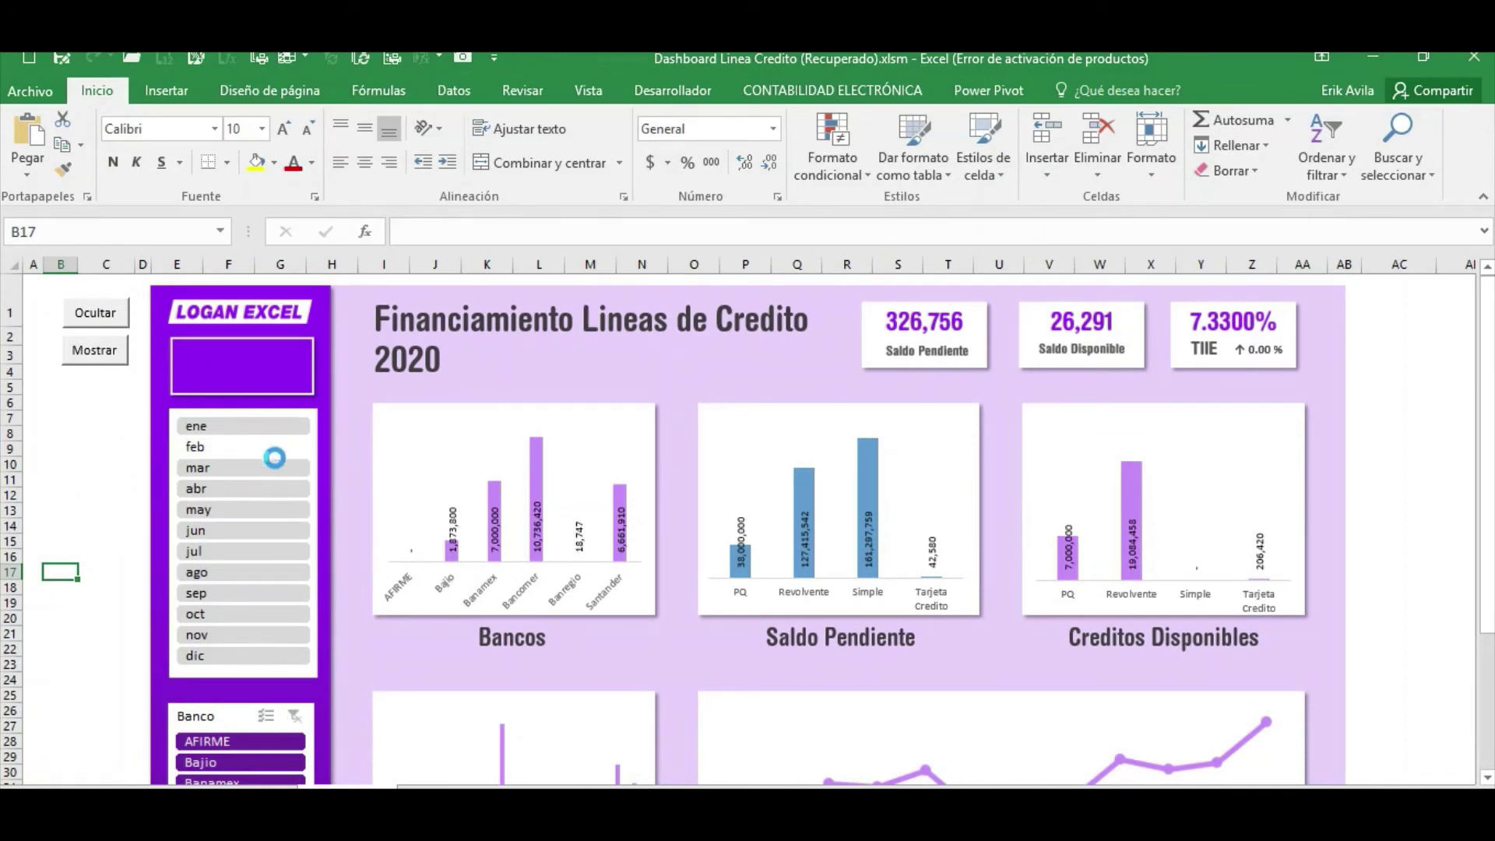
click(259, 465)
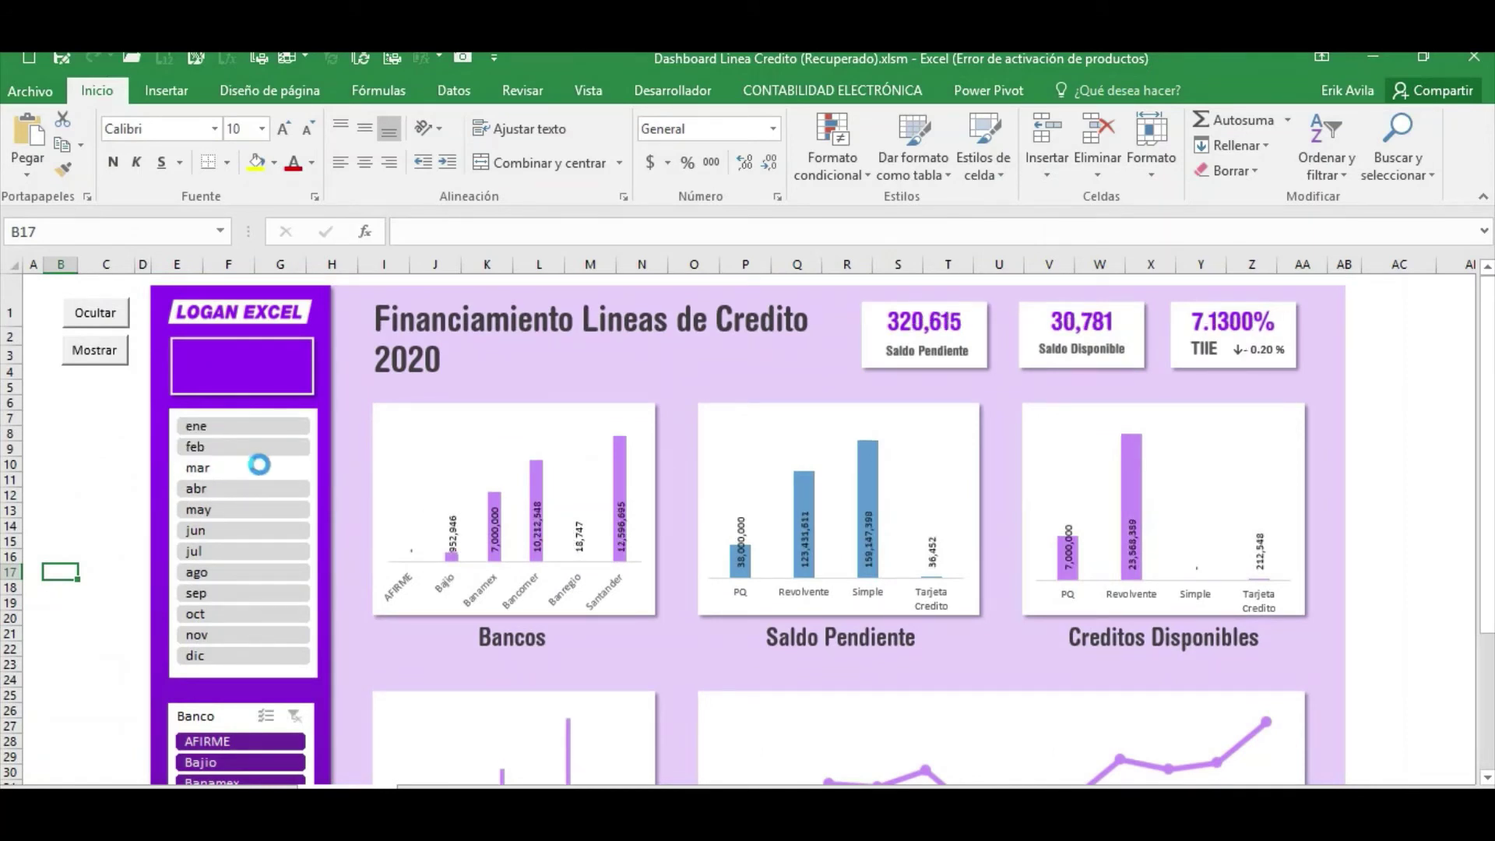
Select all months, feb through dic plus ene, in the month slicer.
scroll(728, 542, down, 3)
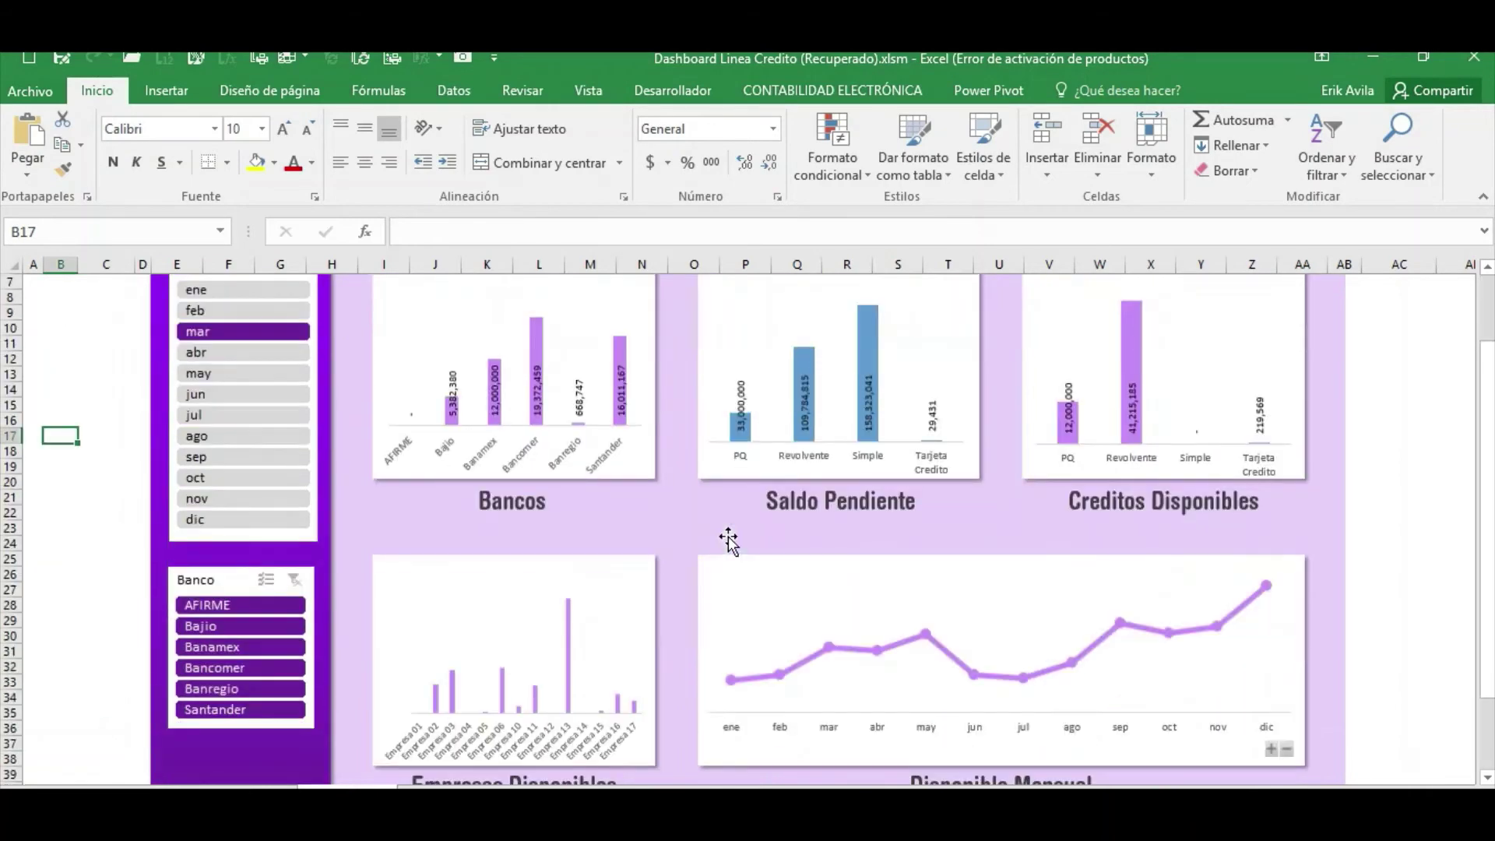
scroll(751, 520, up, 1)
click(279, 356)
shift+click(280, 566)
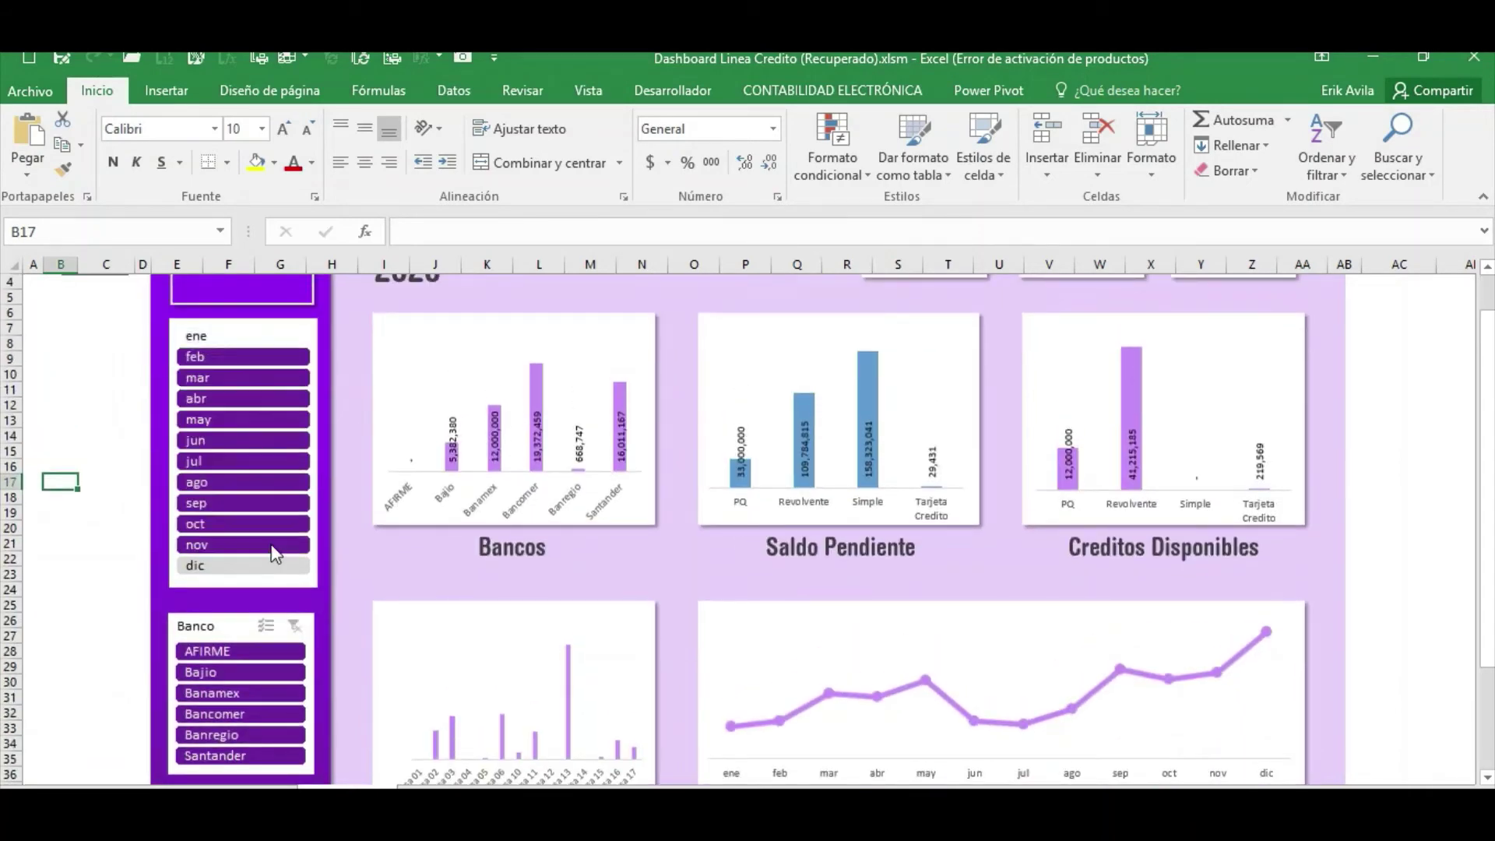
ctrl+click(264, 335)
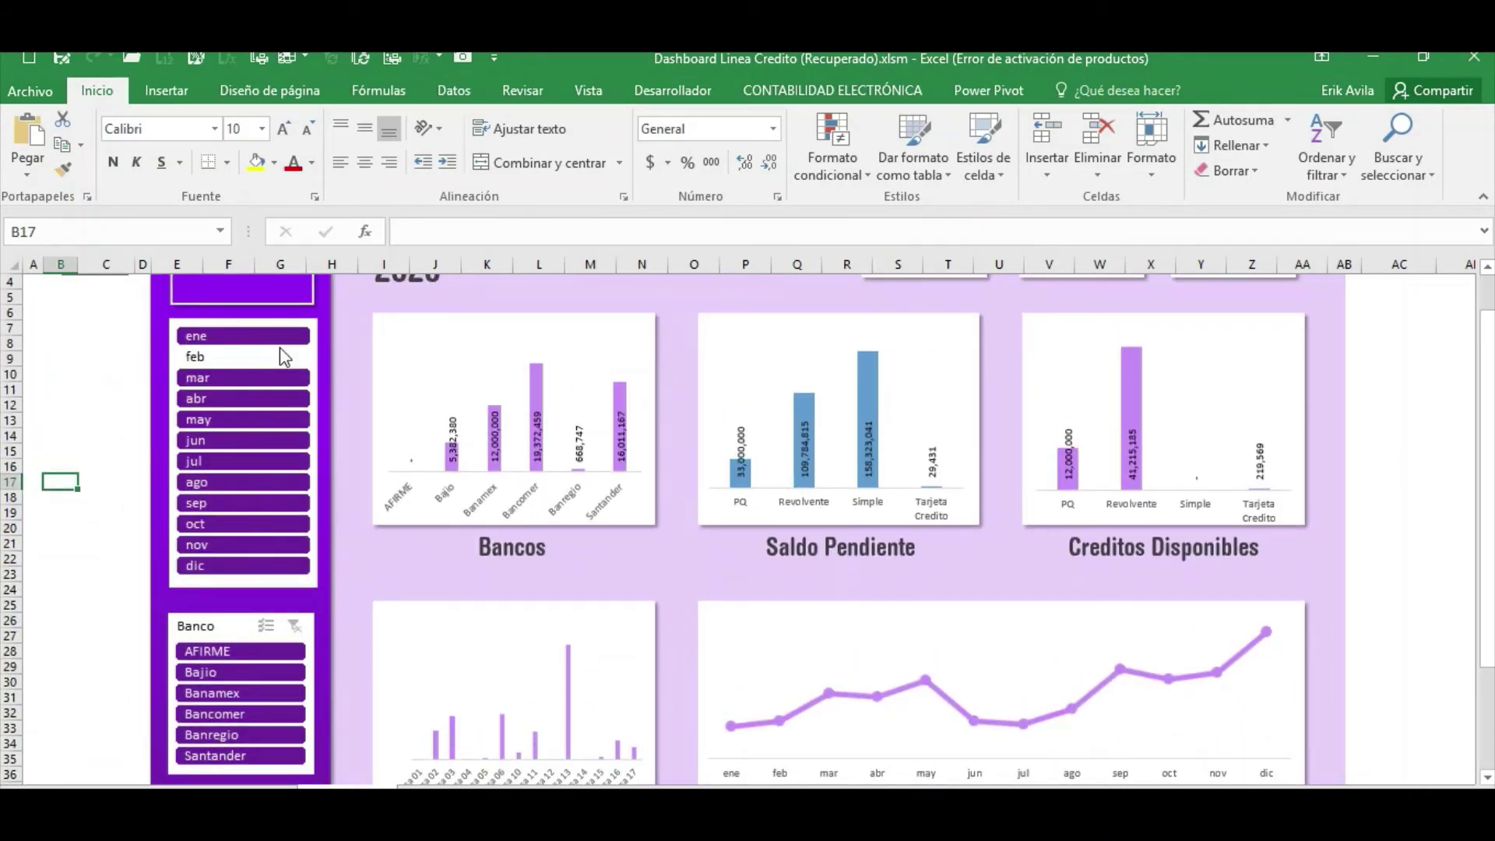
scroll(938, 434, up, 2)
Fill the Saldo Pendiente chart's bar series purple.
click(871, 466)
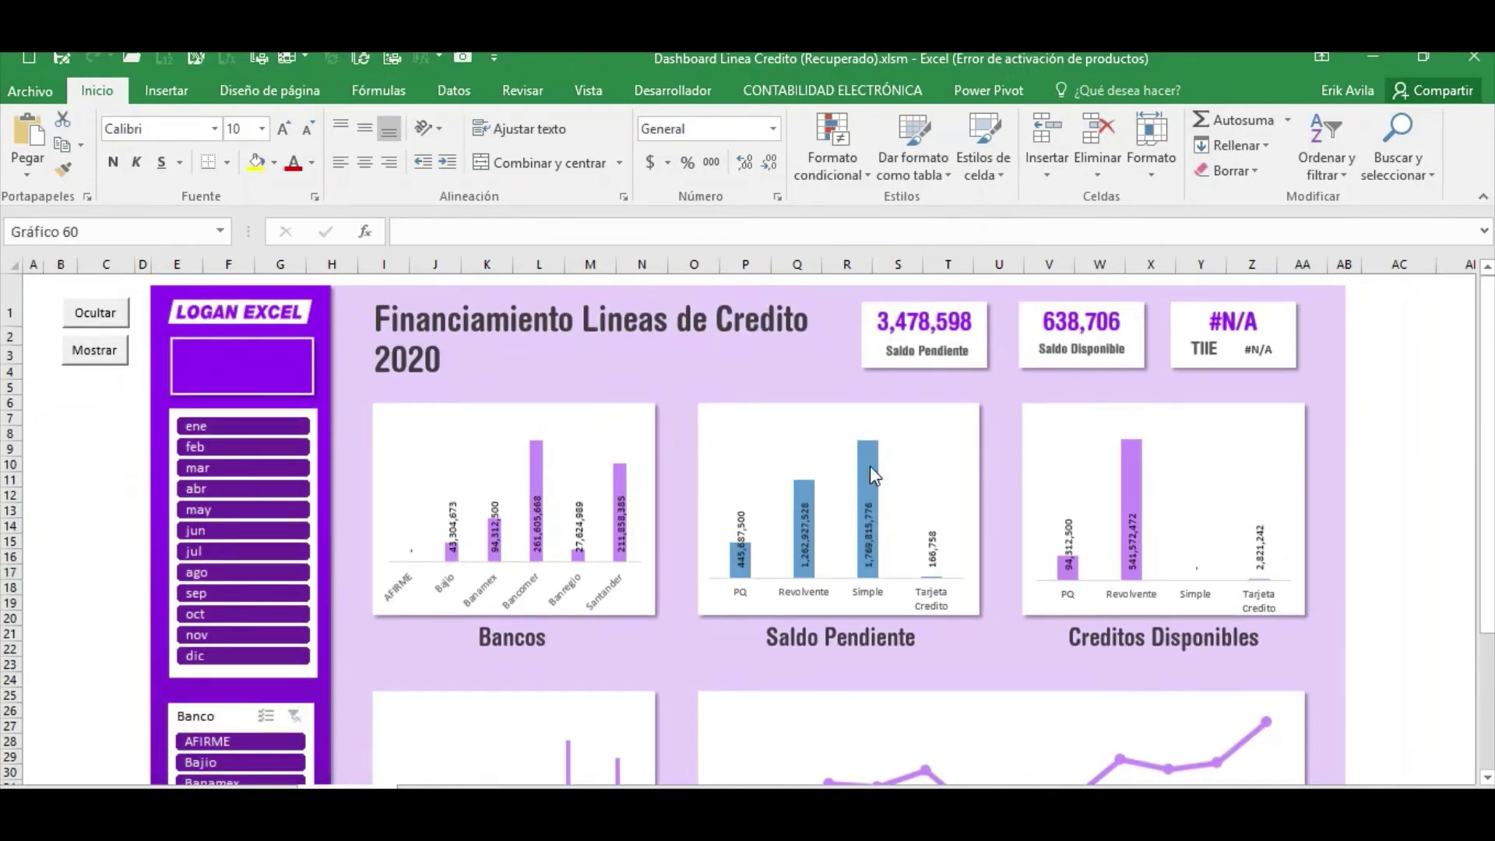
click(870, 466)
click(275, 163)
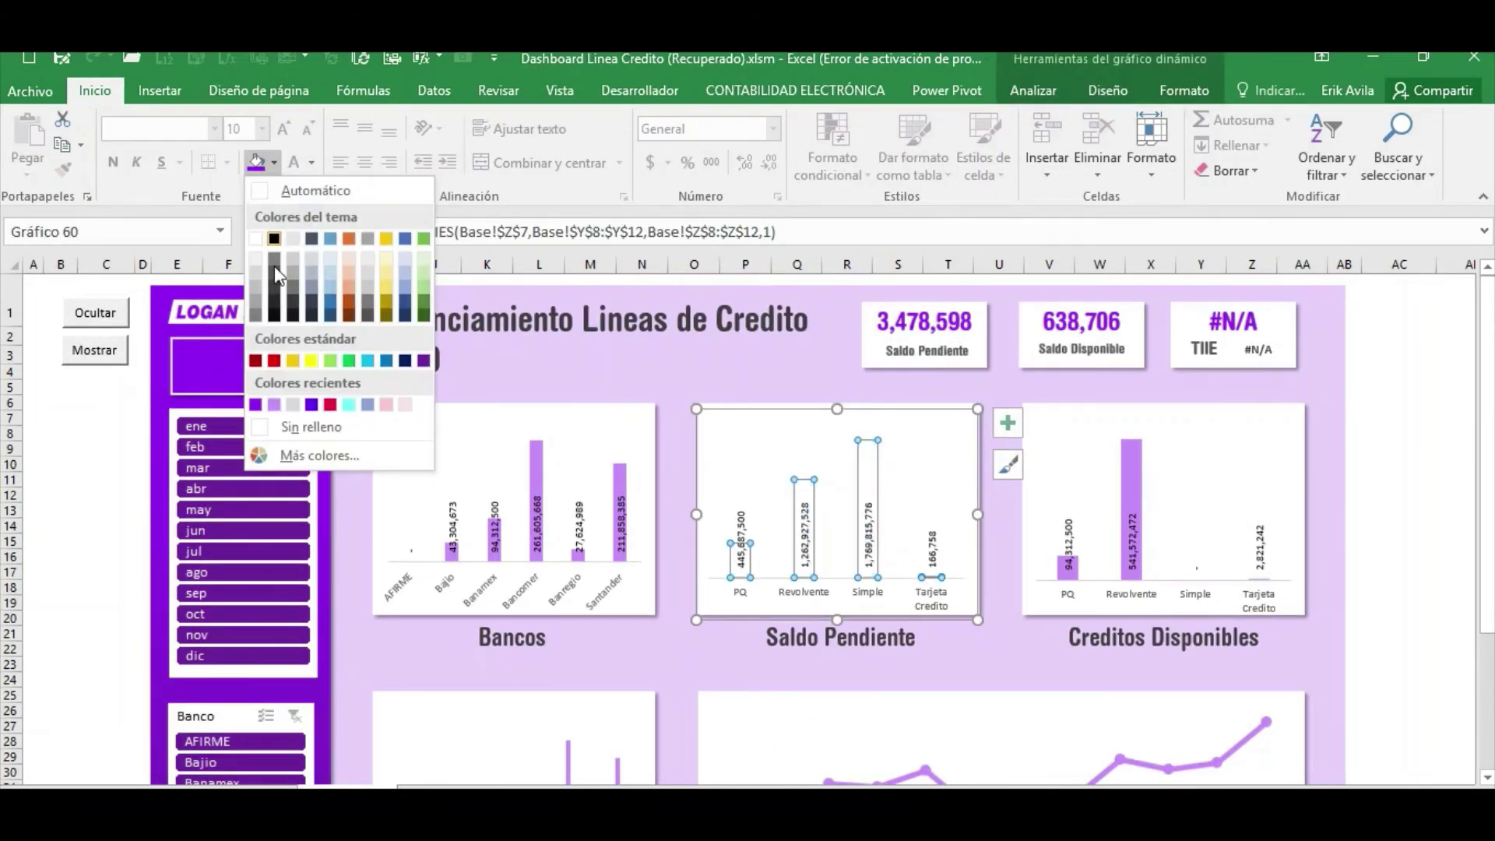
click(259, 406)
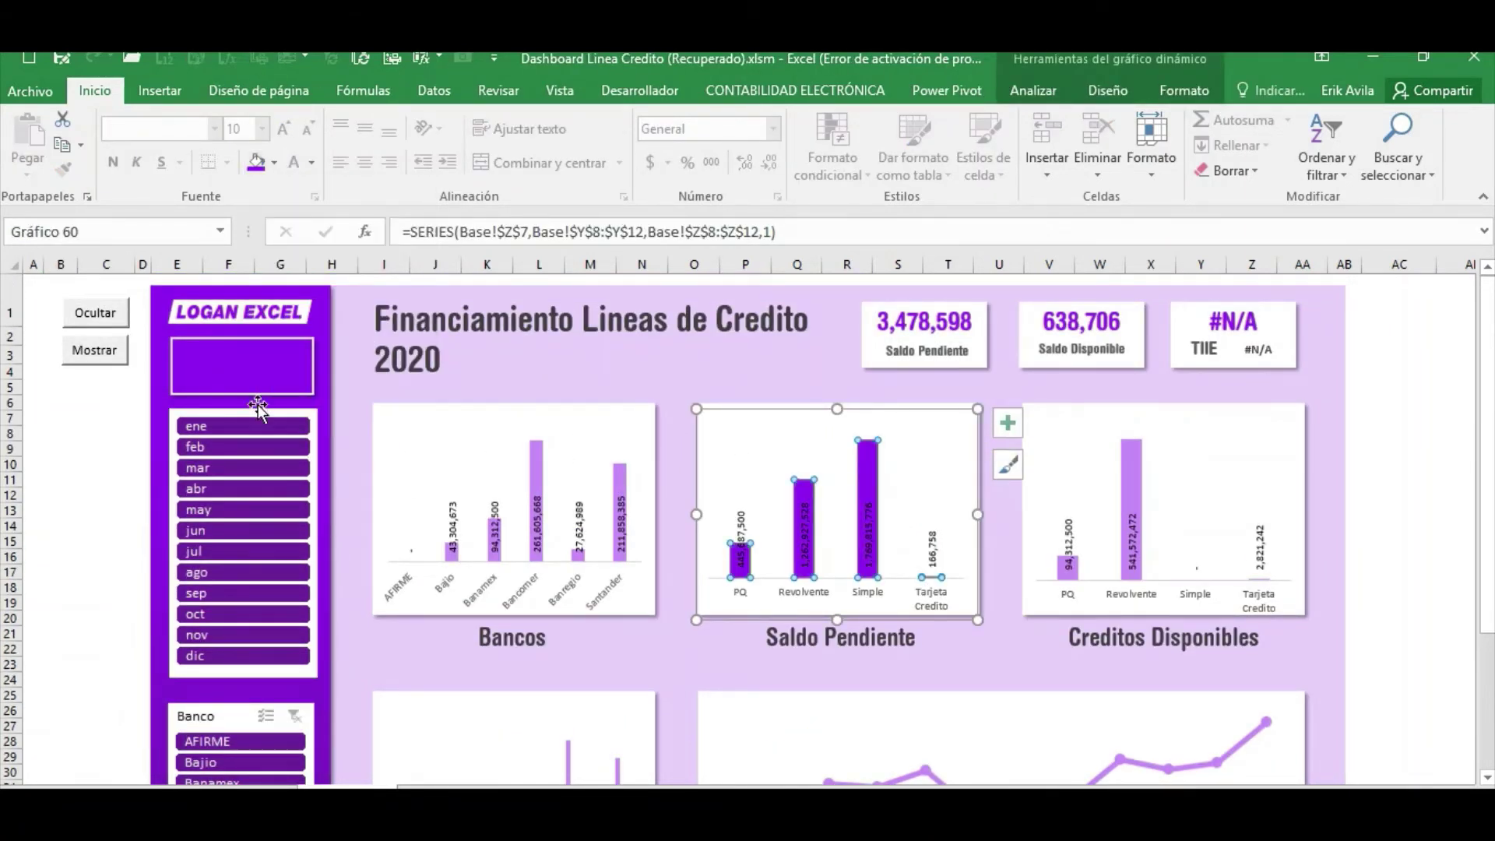
Filter the dashboard to jun and then ene to confirm the bars stay purple.
click(86, 526)
click(207, 531)
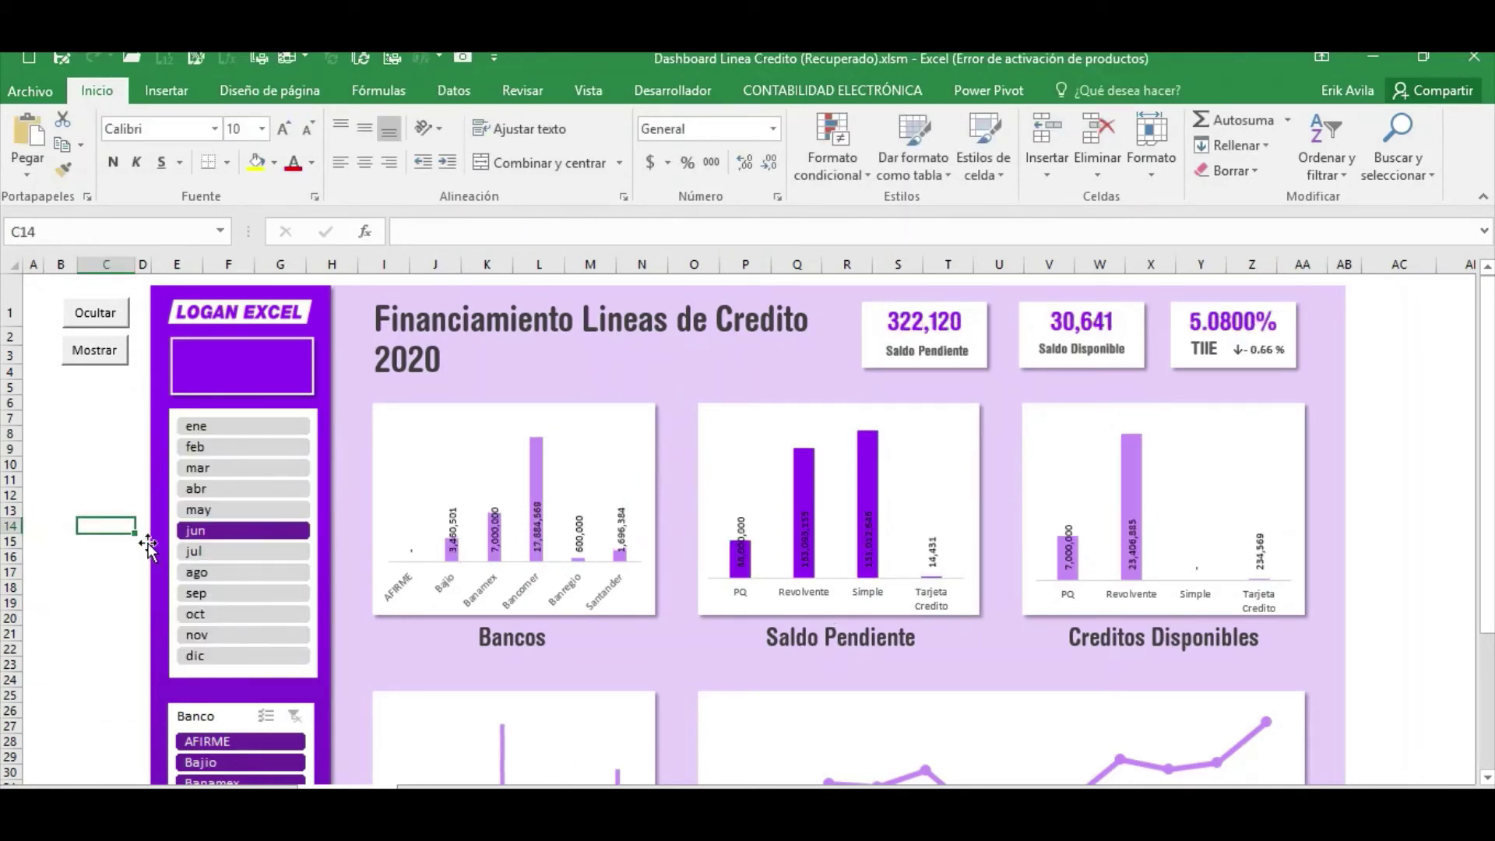
click(222, 434)
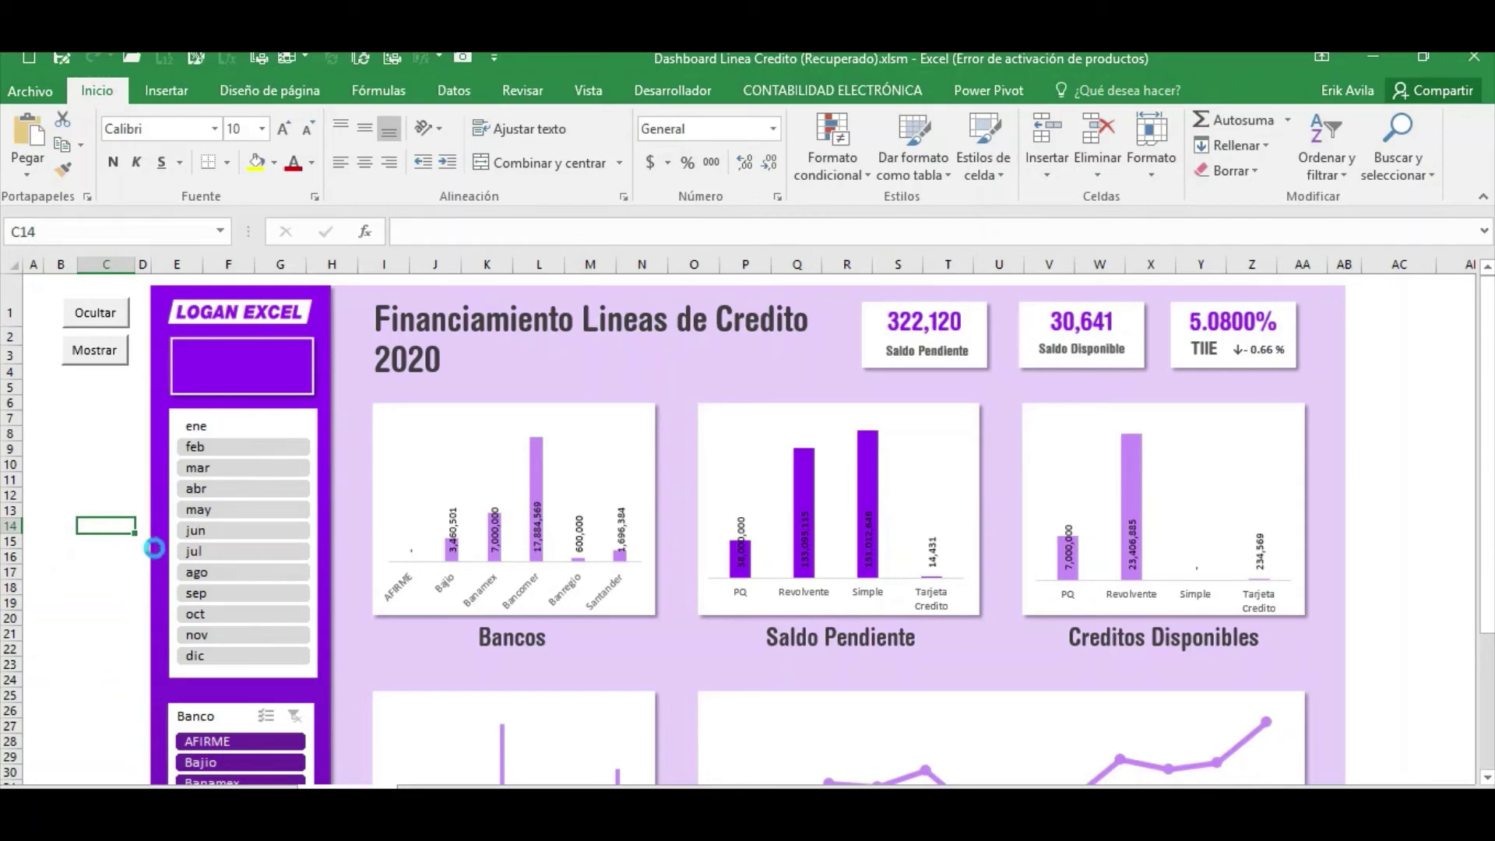
scroll(430, 580, down, 3)
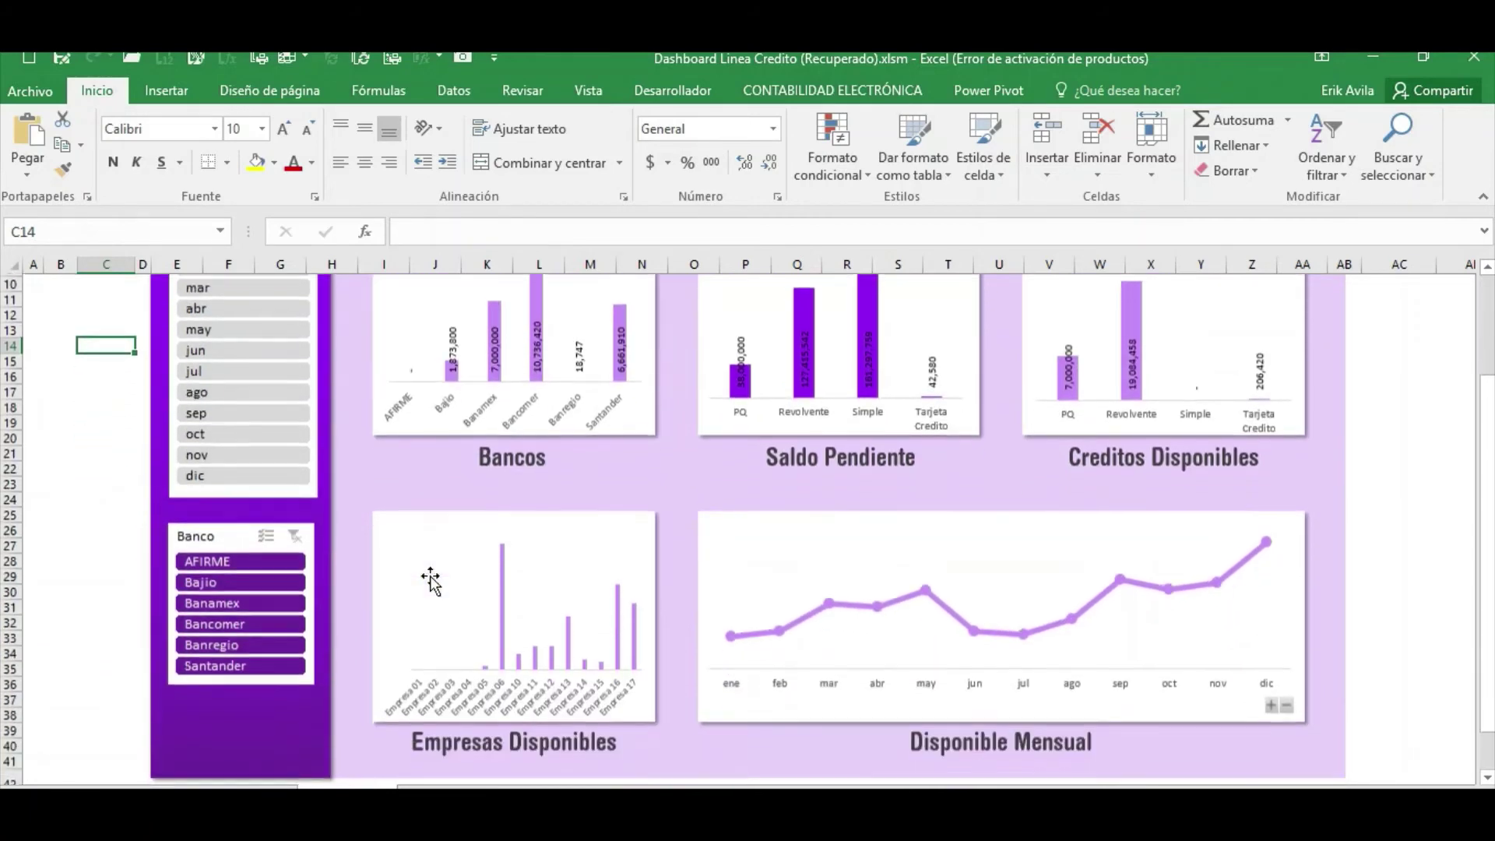
scroll(430, 580, up, 3)
click(117, 448)
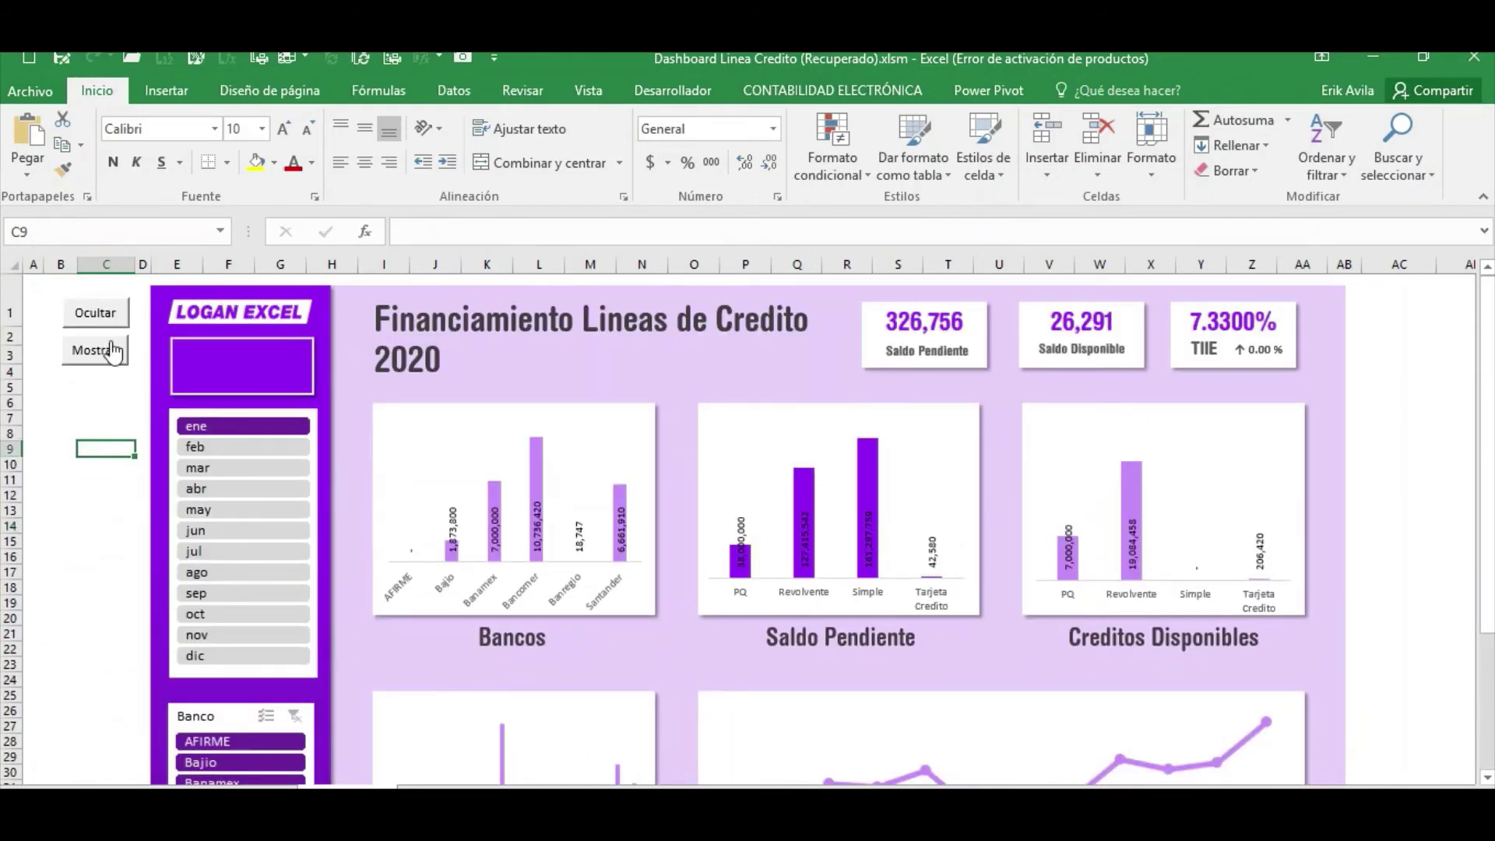
click(97, 369)
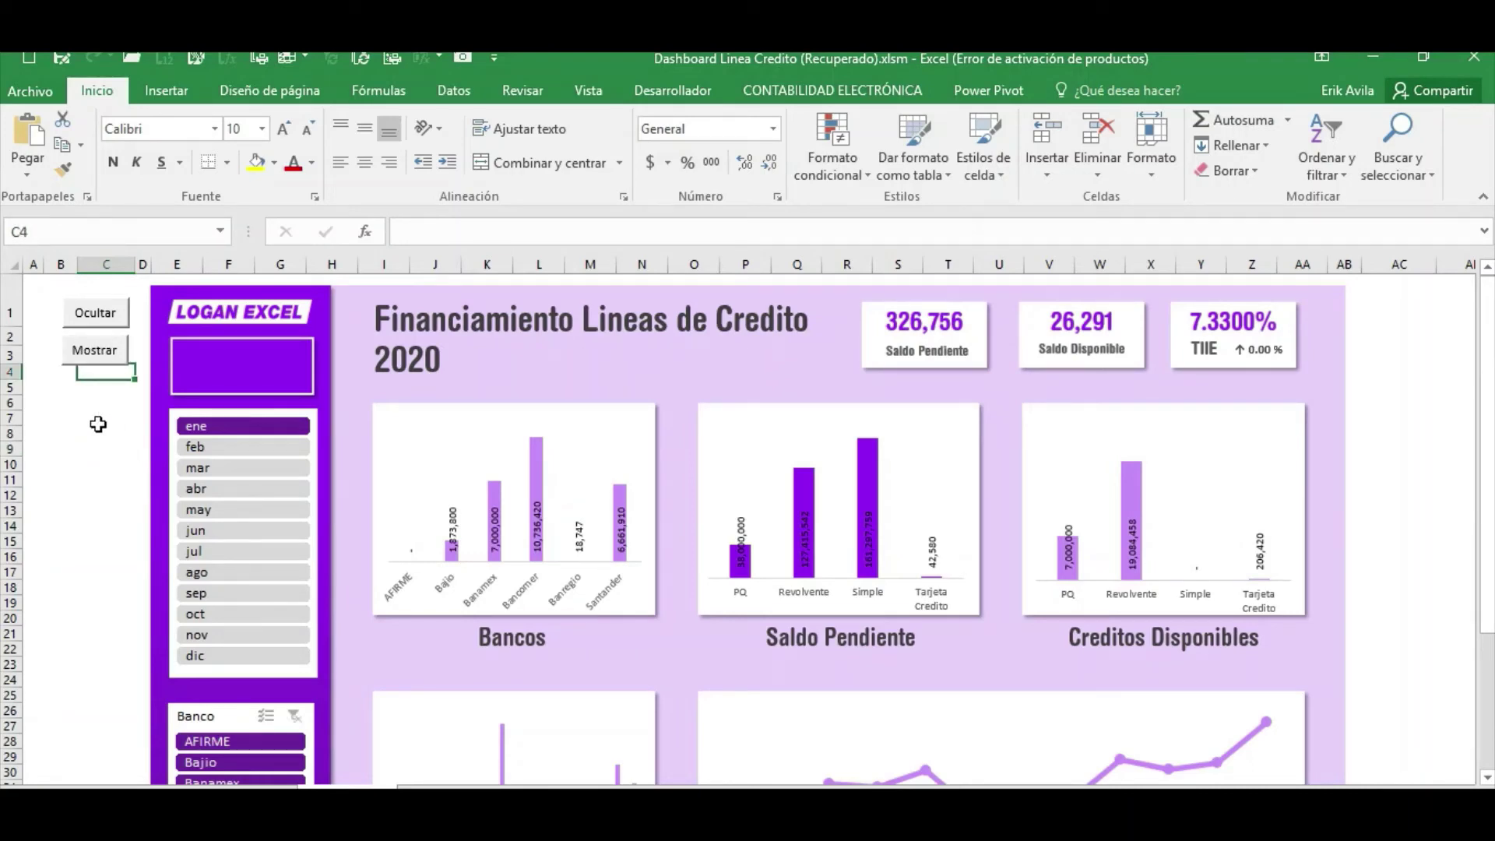
Hide the ribbon and headers, then filter through feb, mar, jun, ago, sep, nov and dic.
click(94, 351)
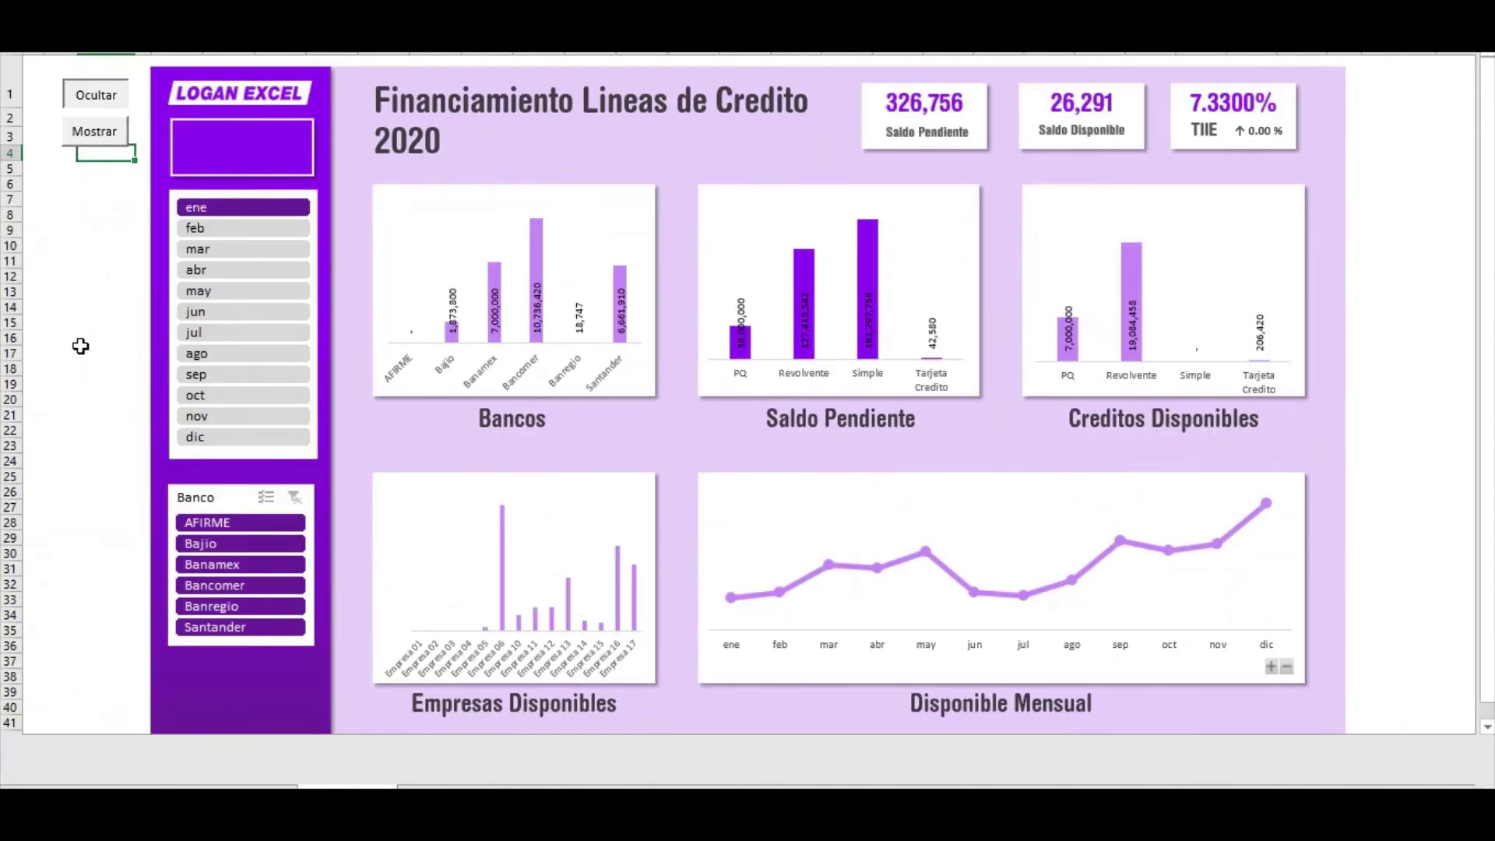
click(78, 340)
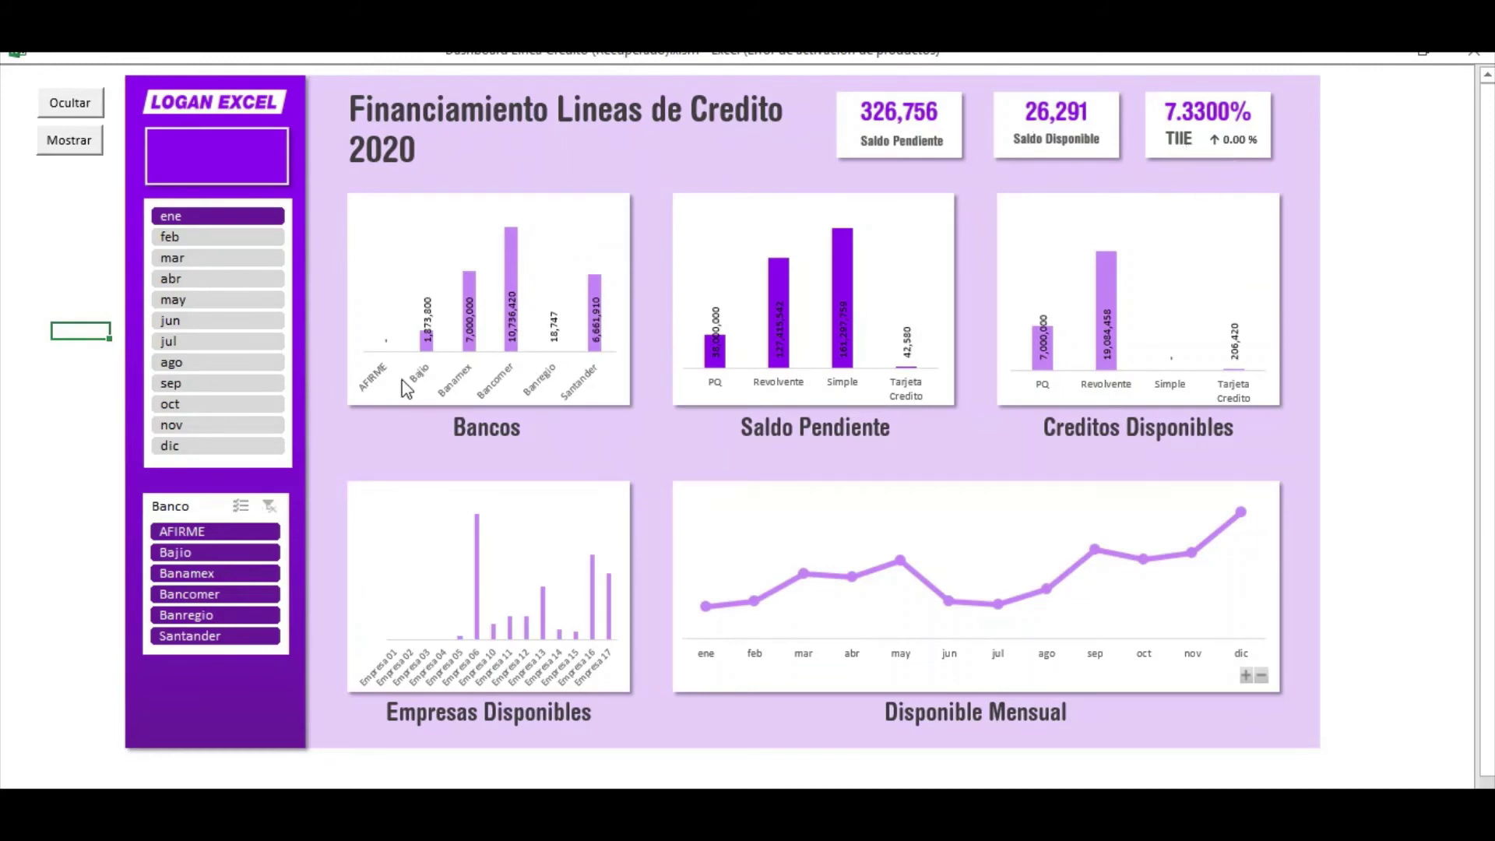
click(211, 238)
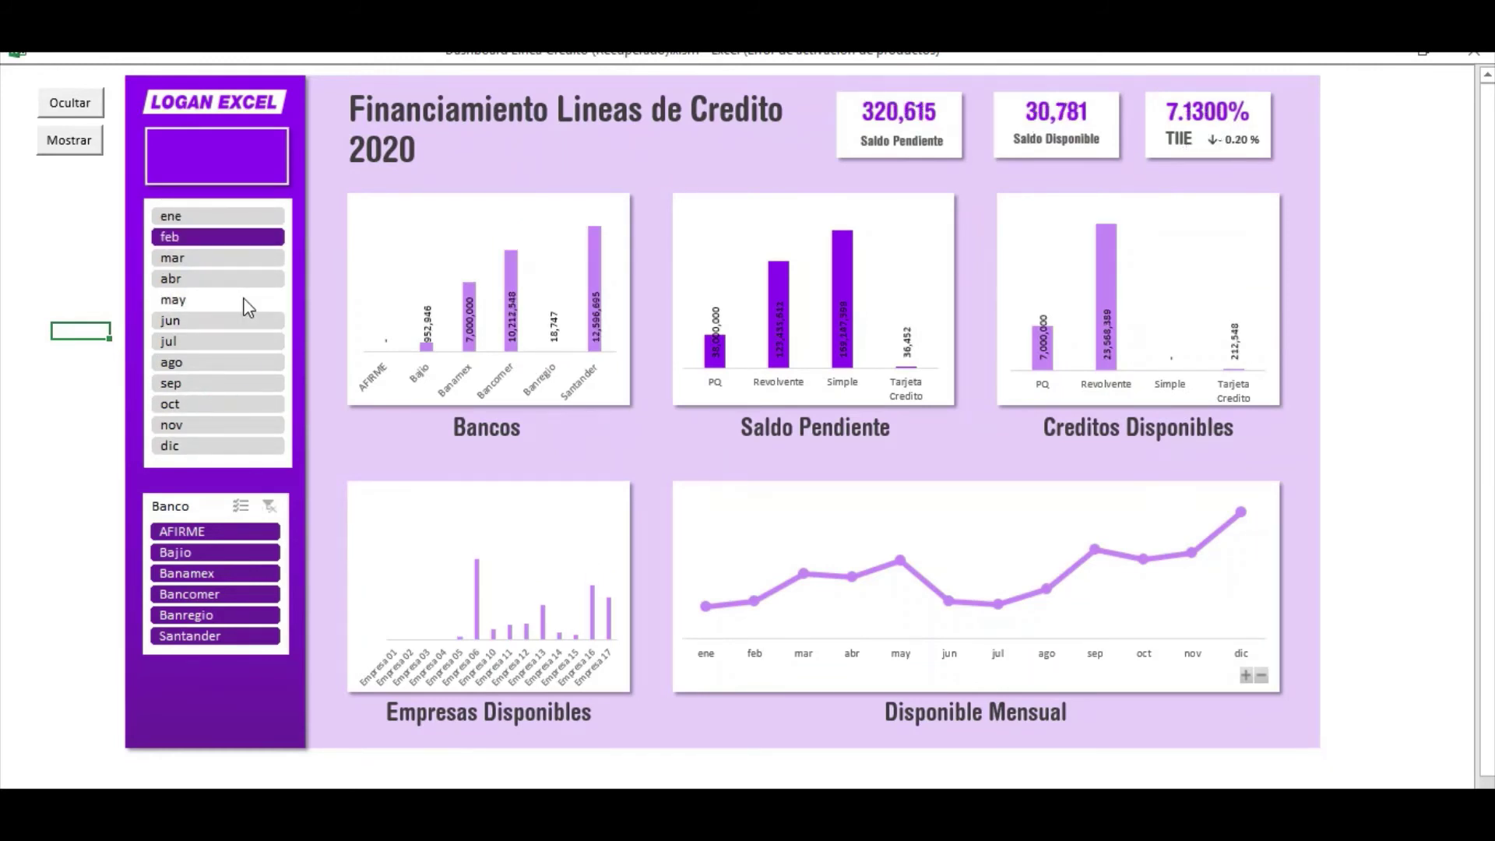
click(228, 260)
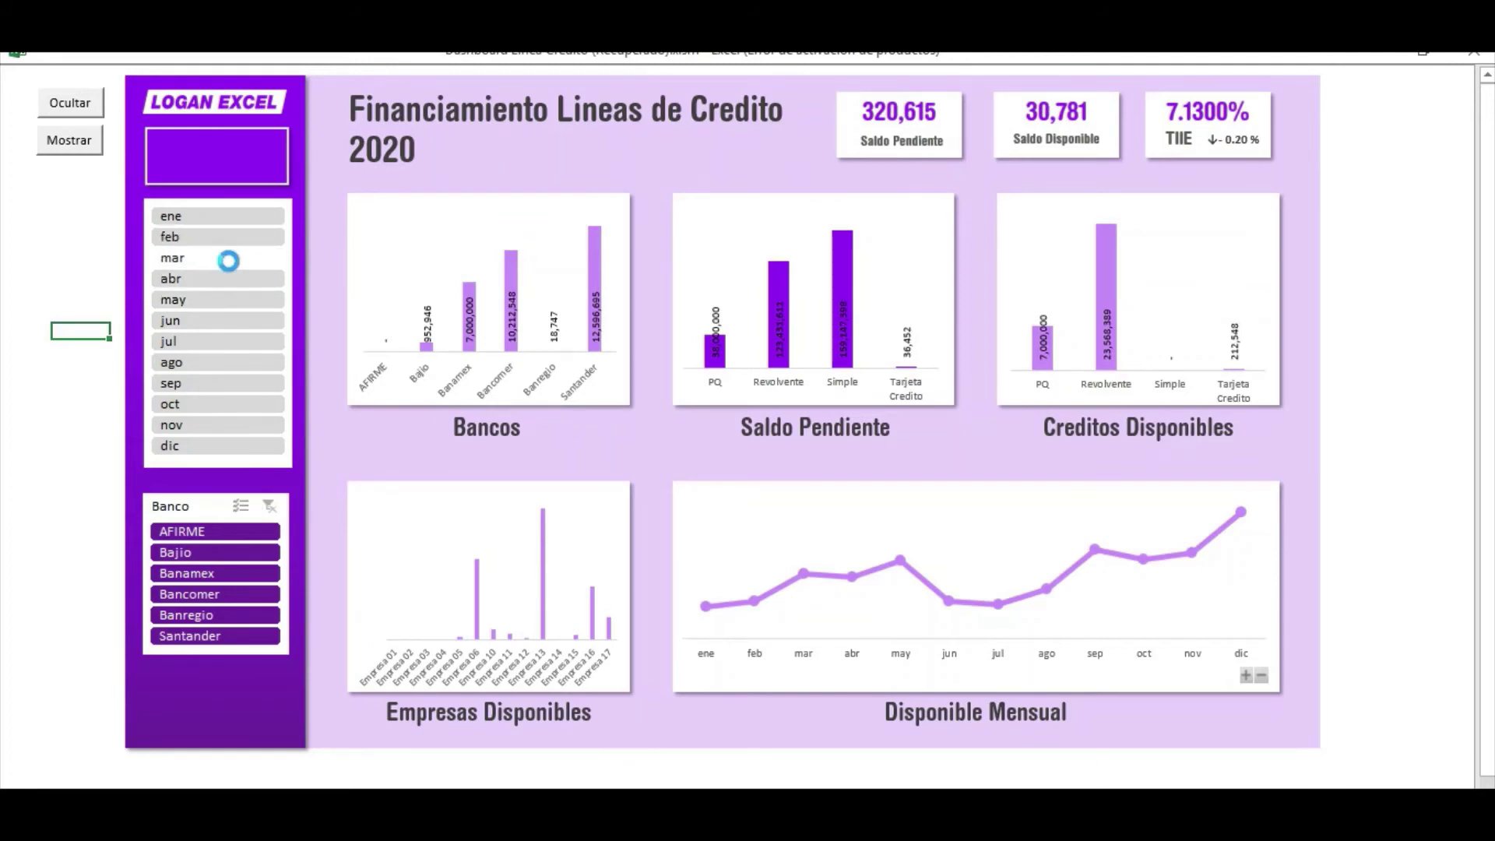
click(223, 324)
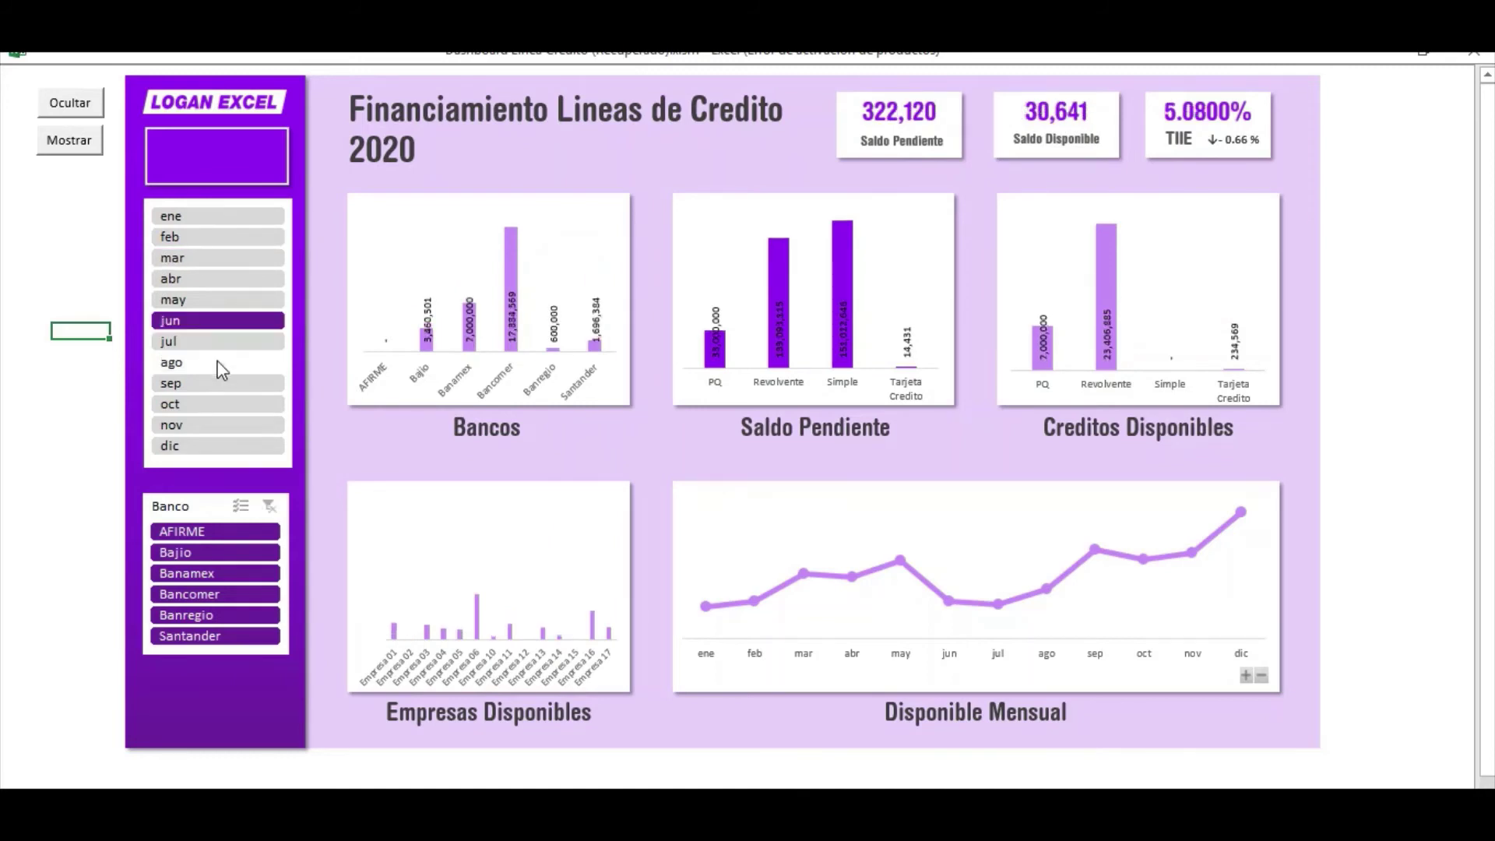
click(223, 366)
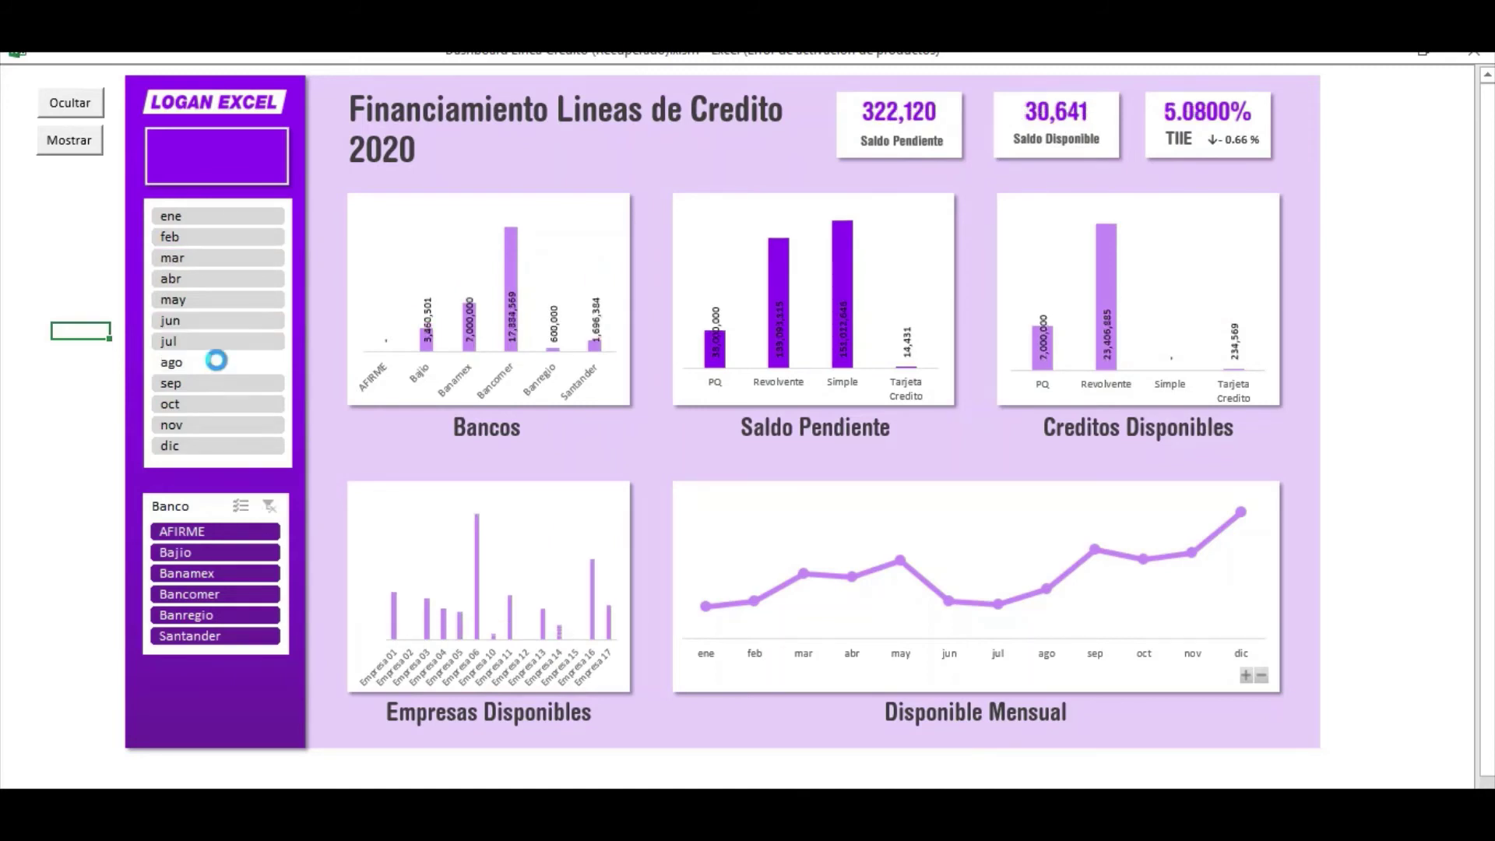
click(229, 407)
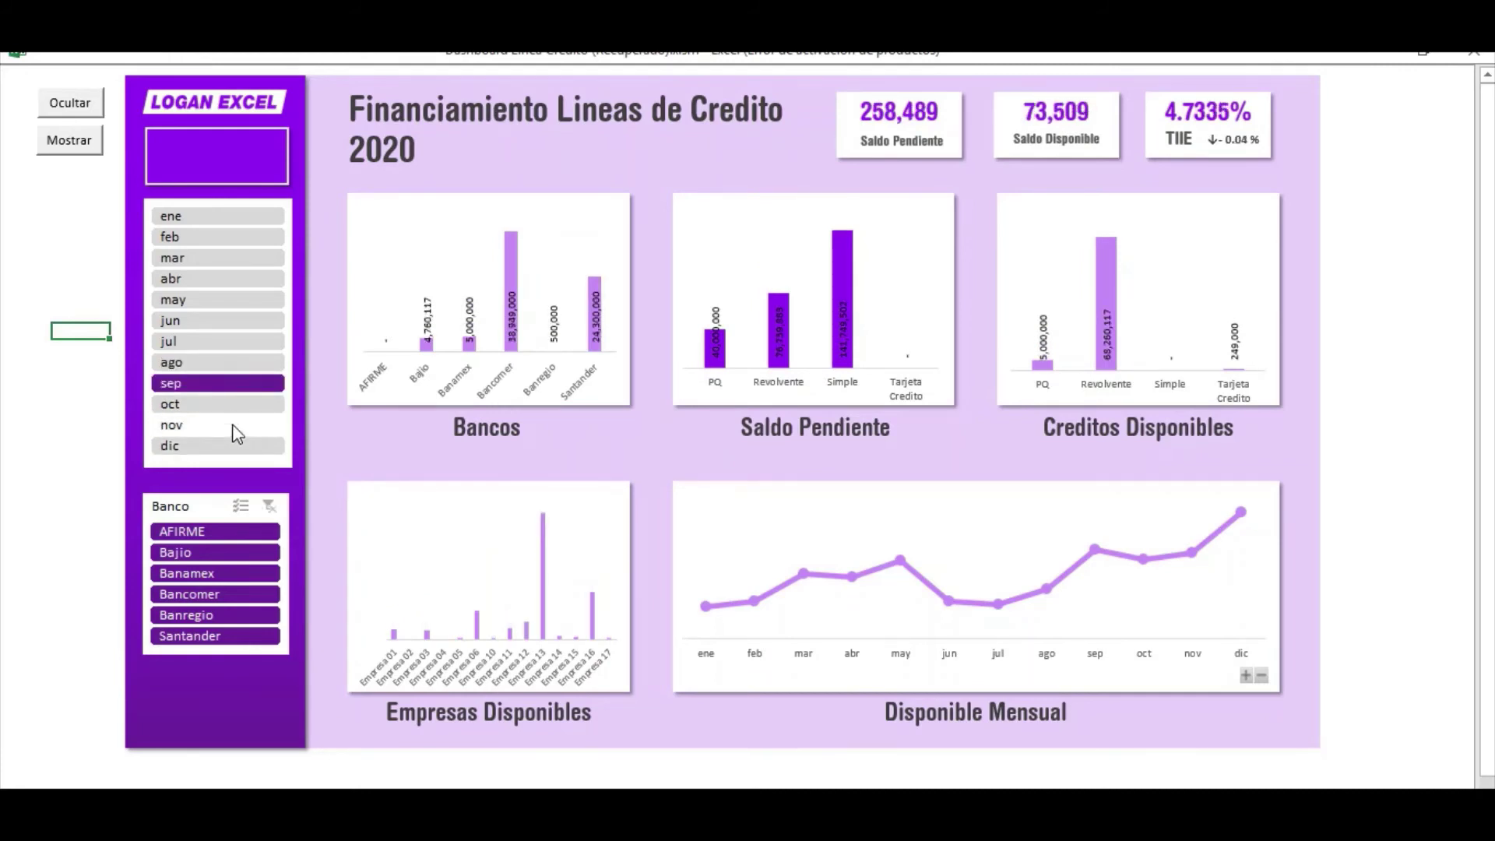
click(233, 427)
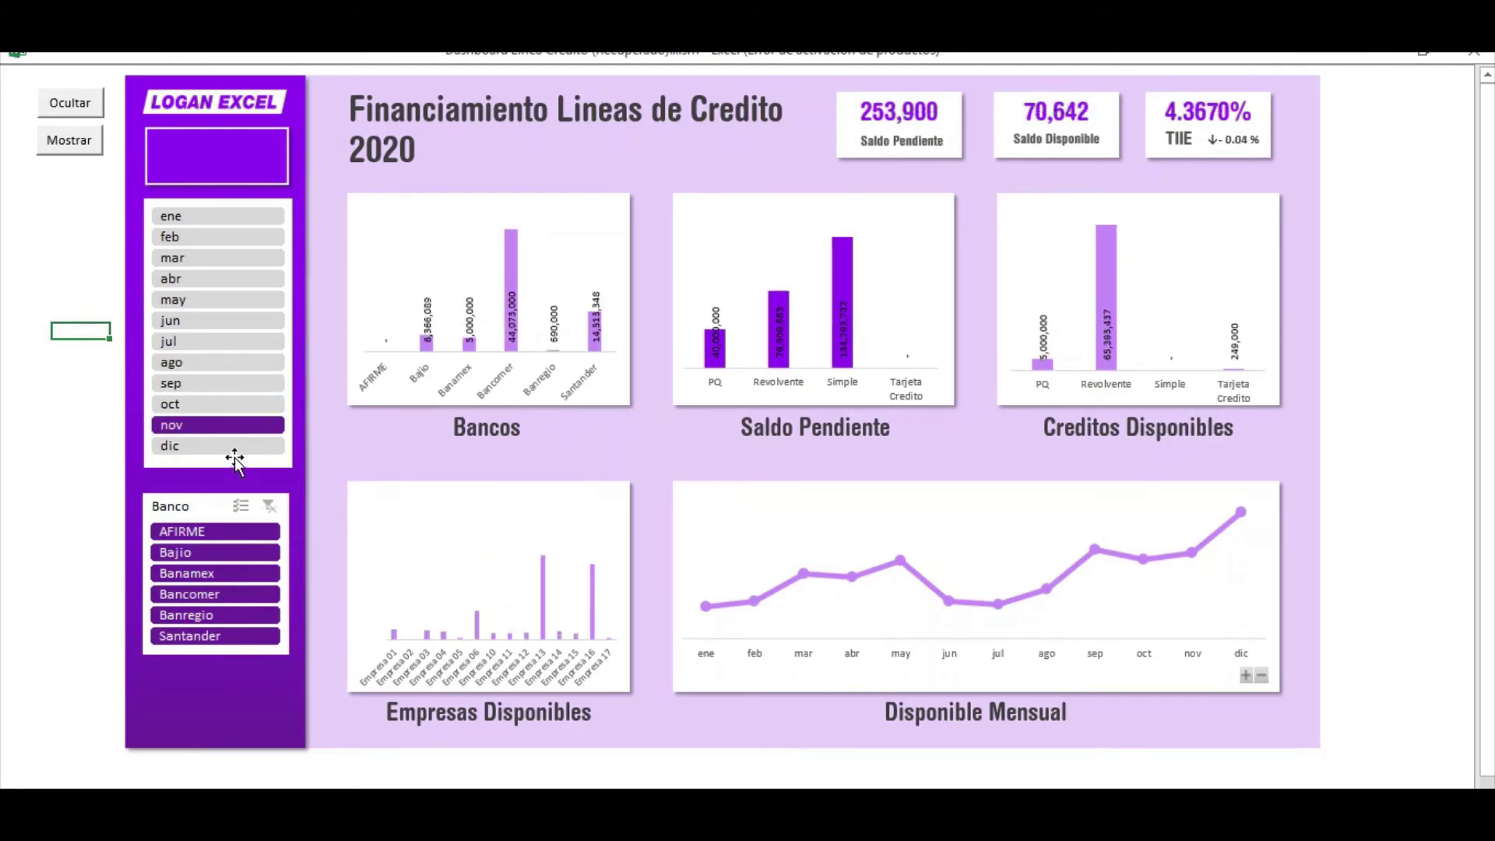
click(230, 451)
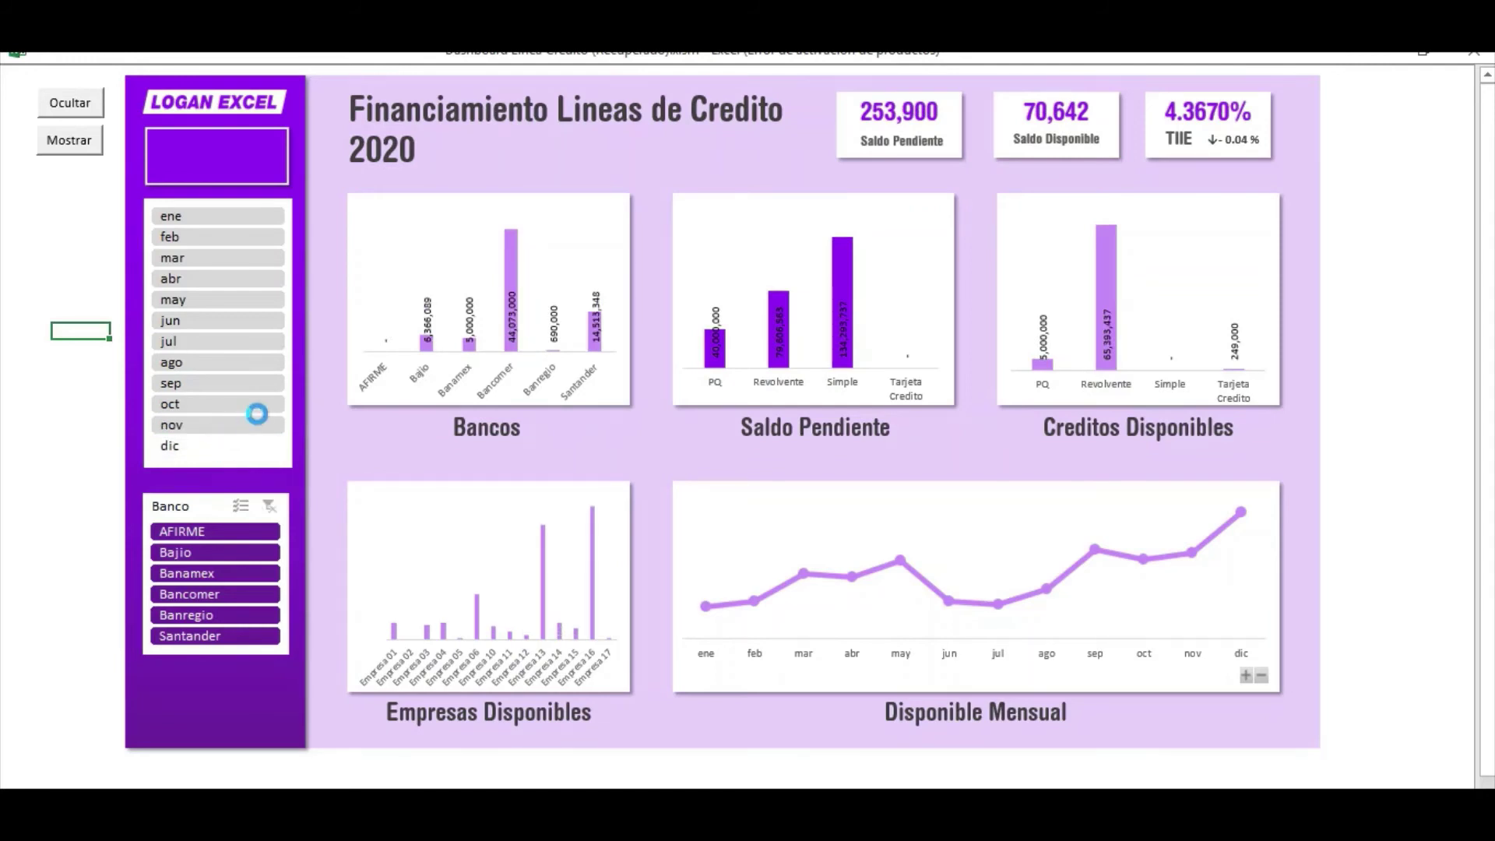
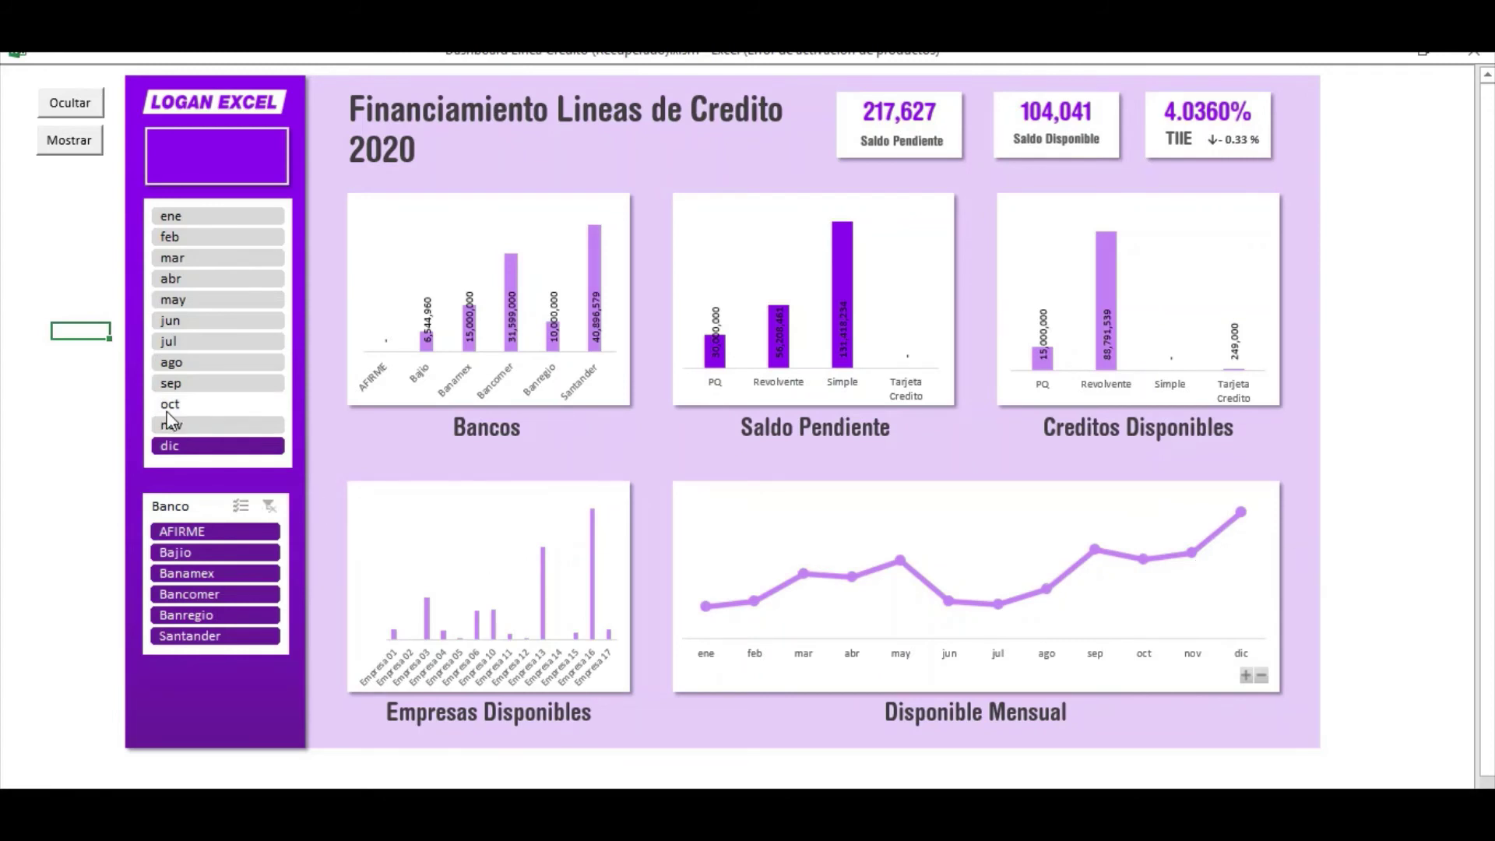
Filter the Banco slicer through Banamex and Bancomer, ending on Banregio.
click(211, 594)
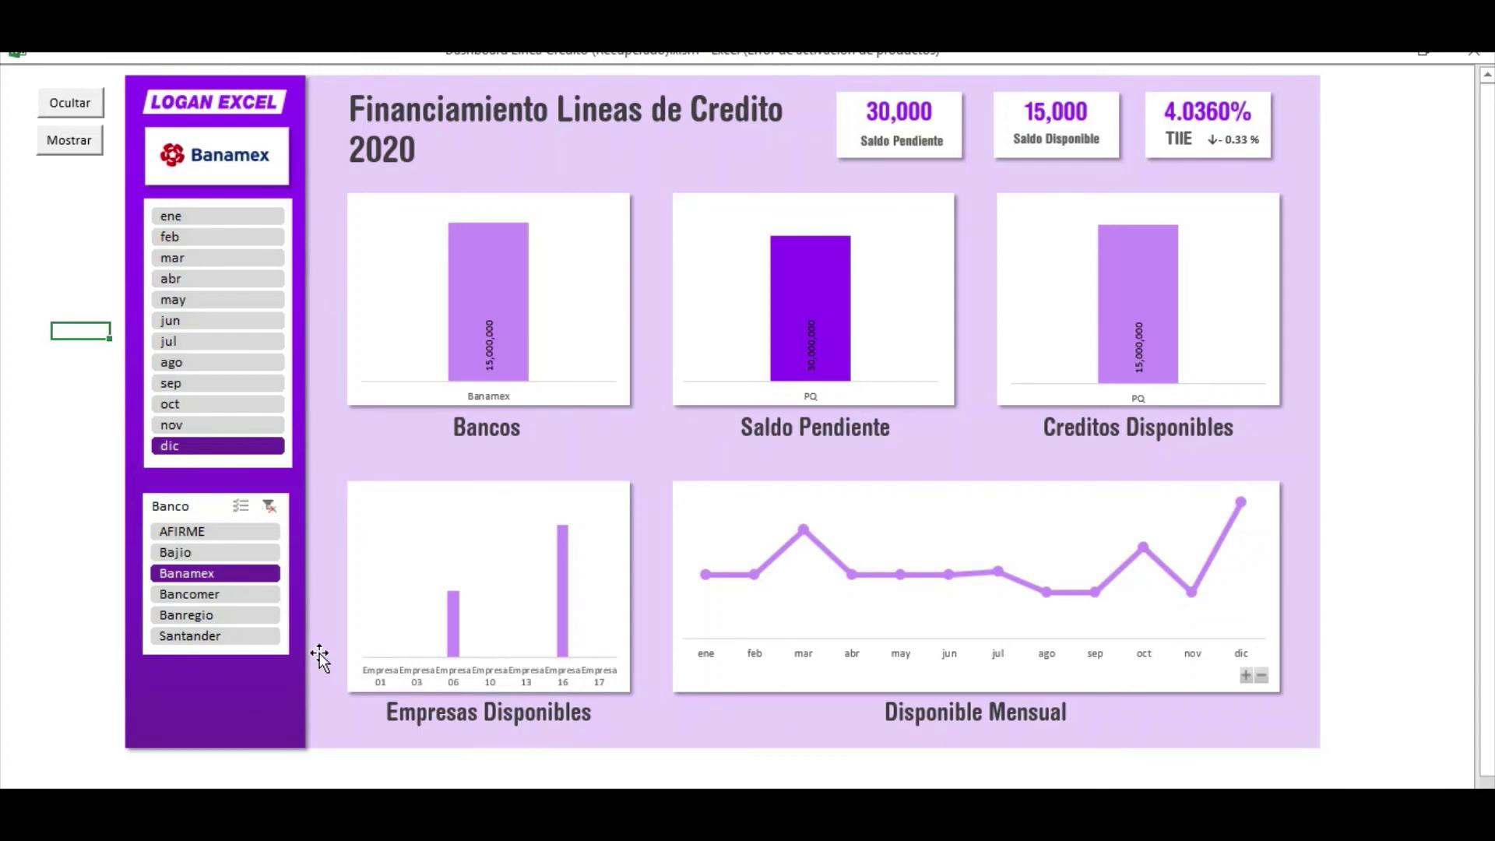
click(264, 595)
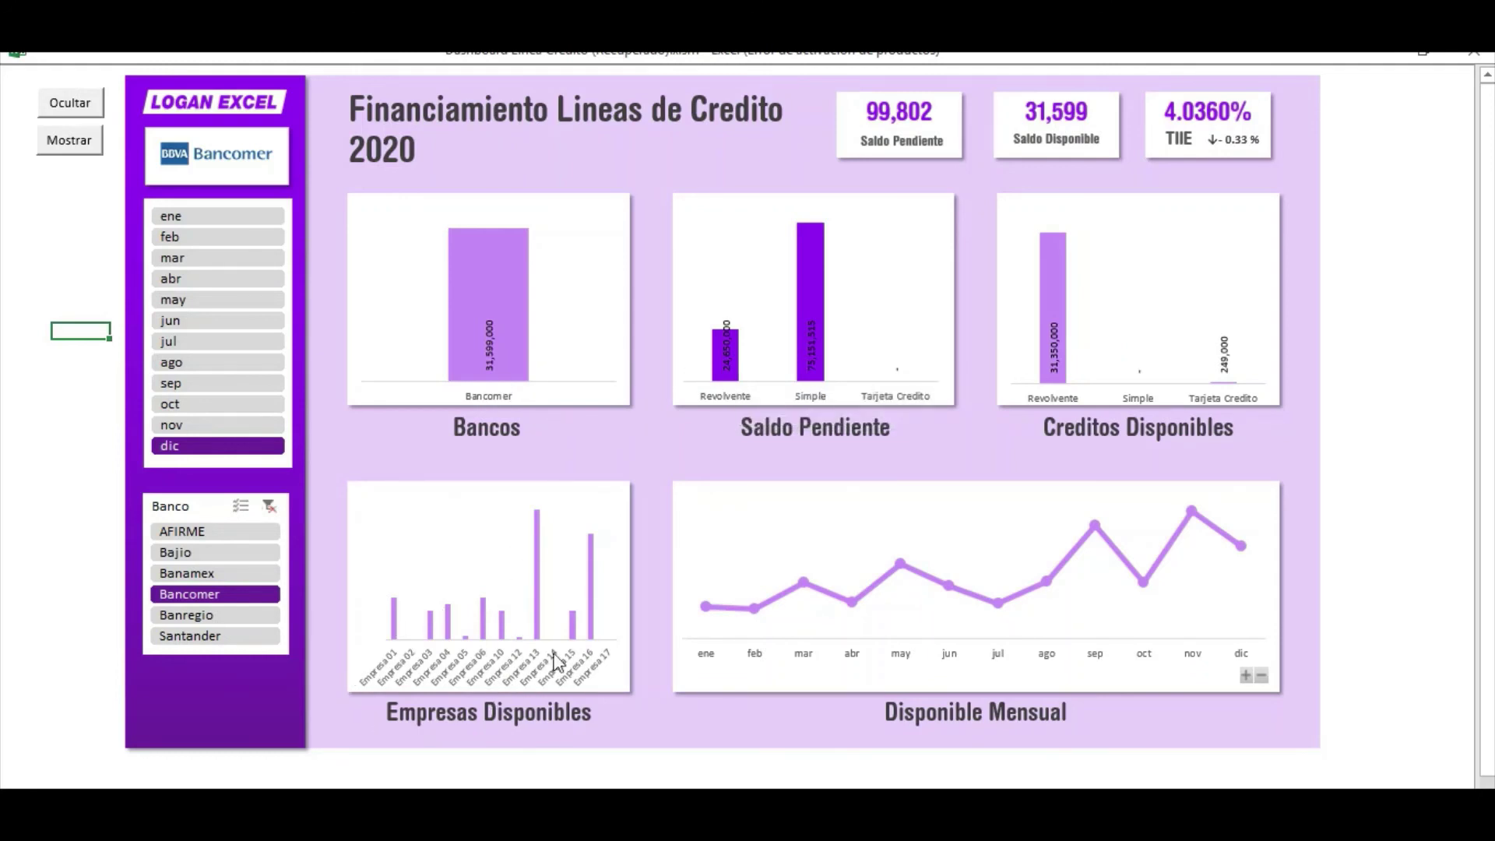
click(245, 617)
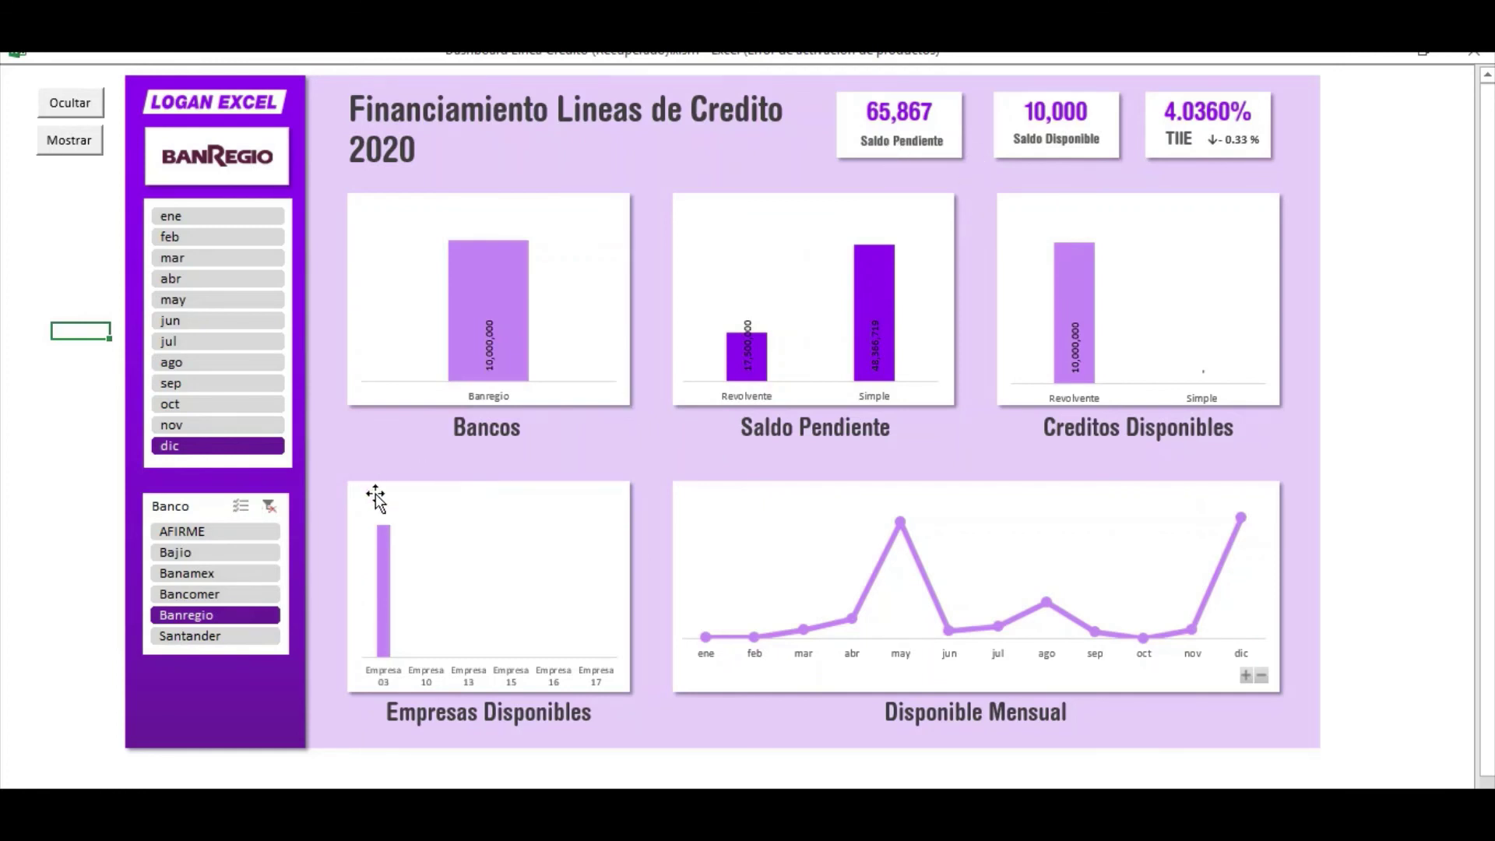
Switch the month slicer from mar to abr so the dashboard shows April.
click(231, 250)
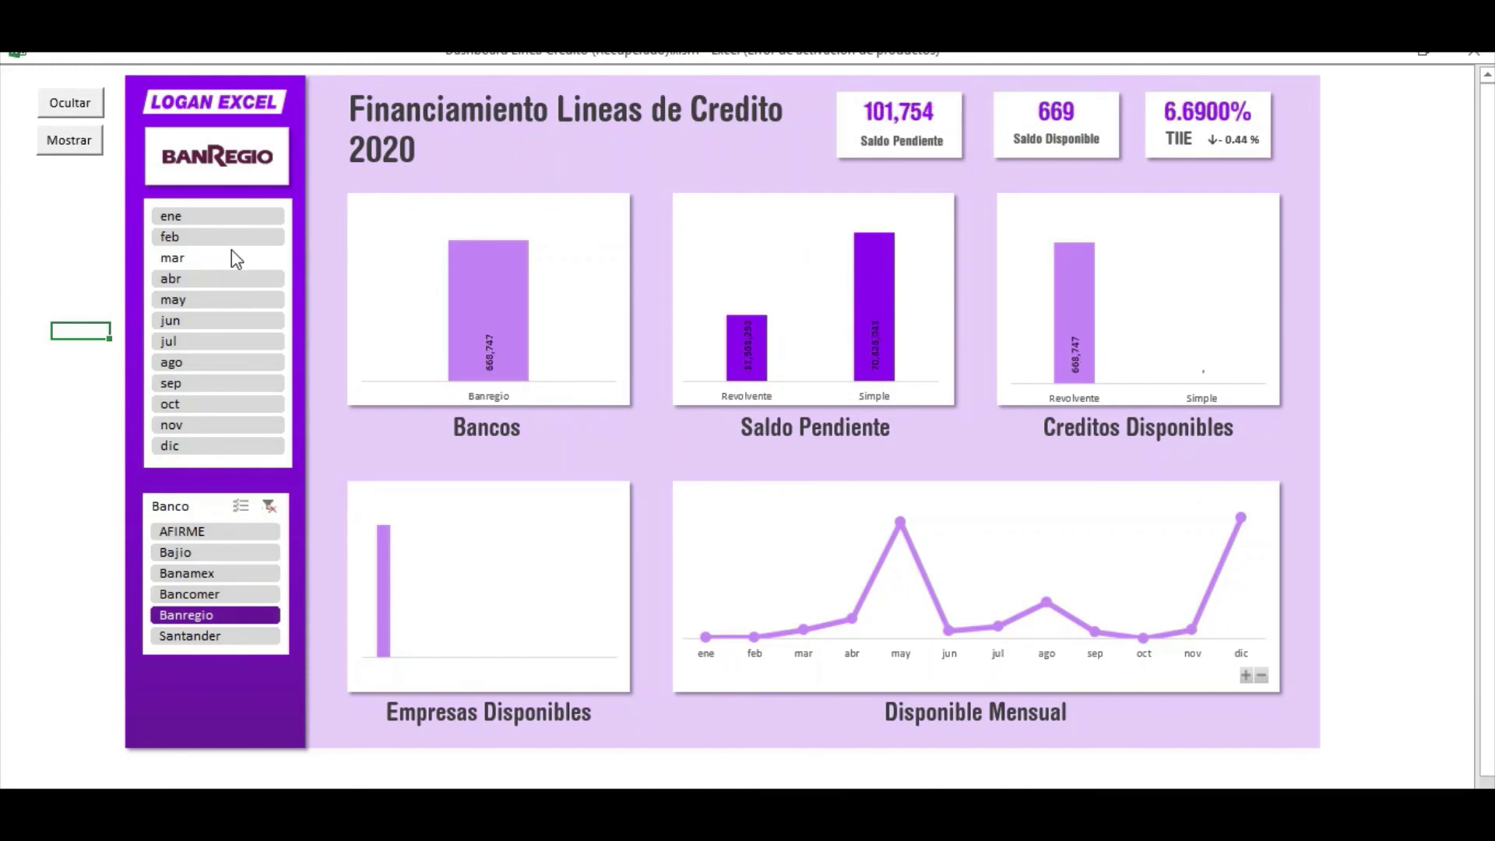
click(231, 298)
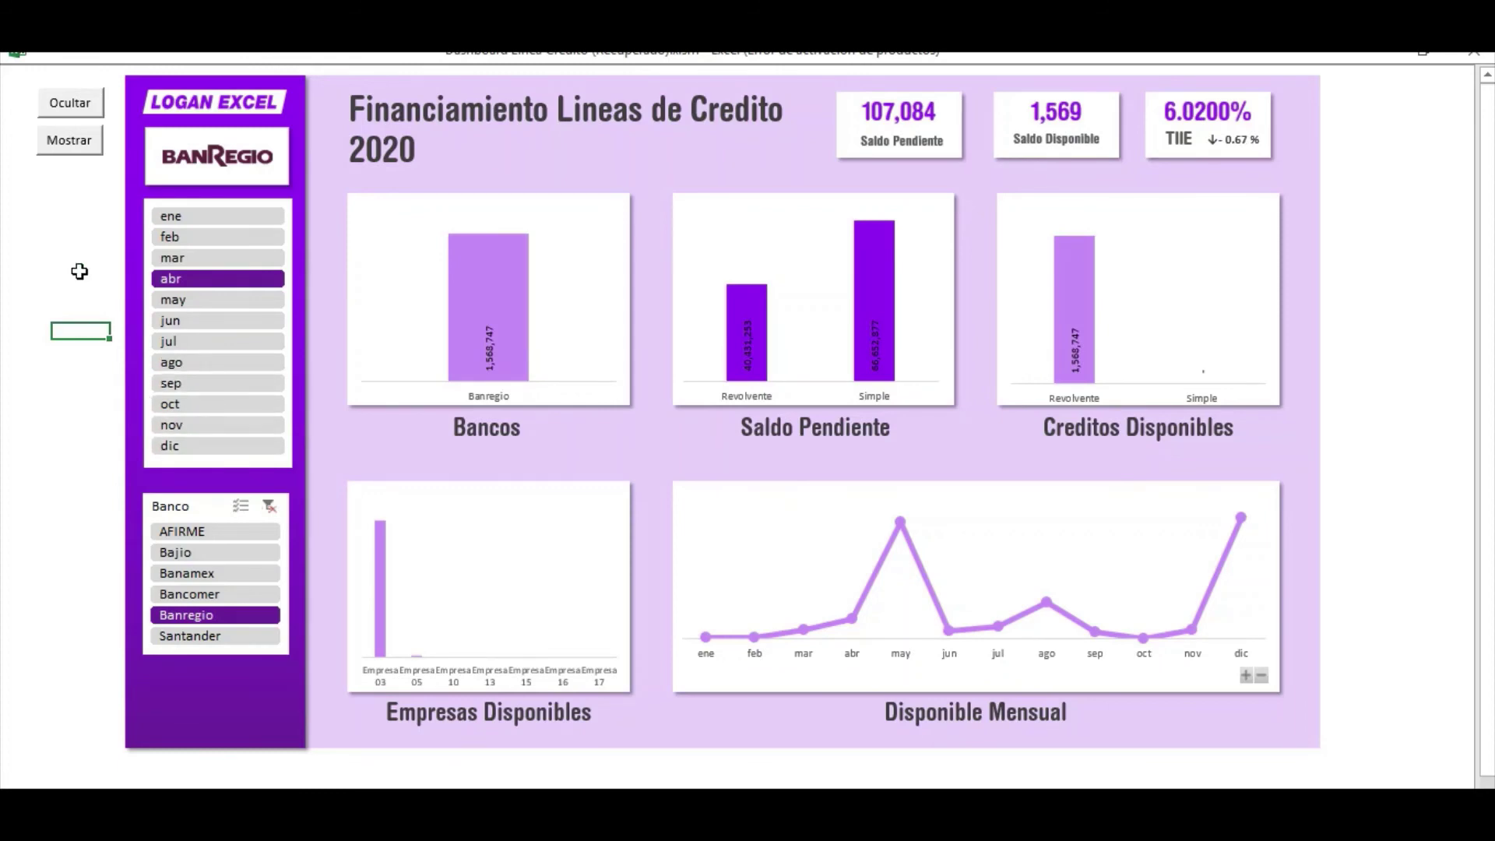
click(81, 269)
Review the Base de Datos sheet, checking the TIIE table and the Variación value in N5.
key(ctrl+Page_Down)
scroll(148, 247, down, 5)
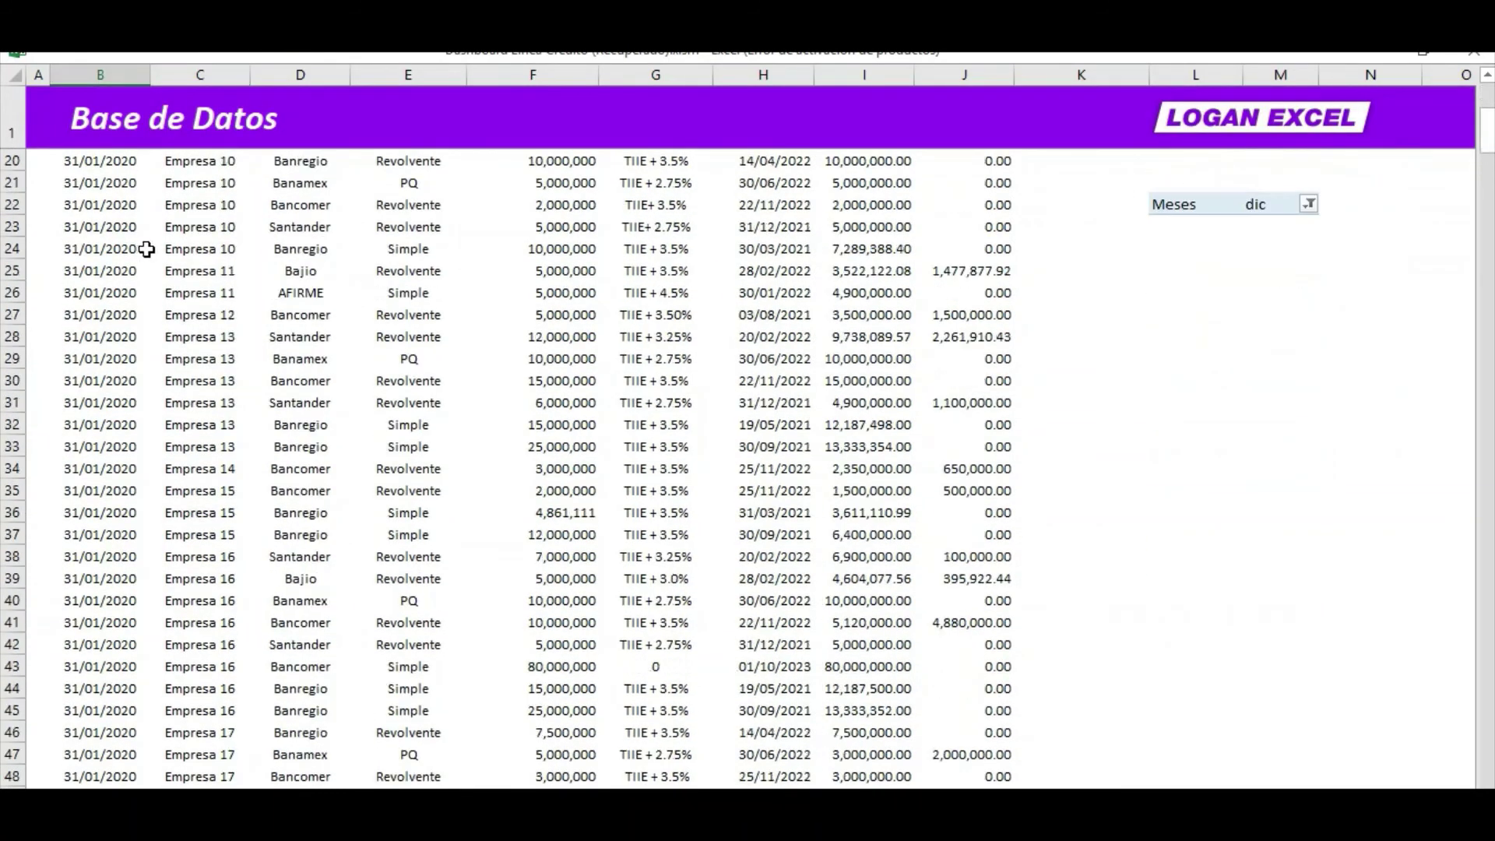
scroll(203, 254, down, 4)
scroll(207, 250, up, 8)
scroll(233, 257, up, 3)
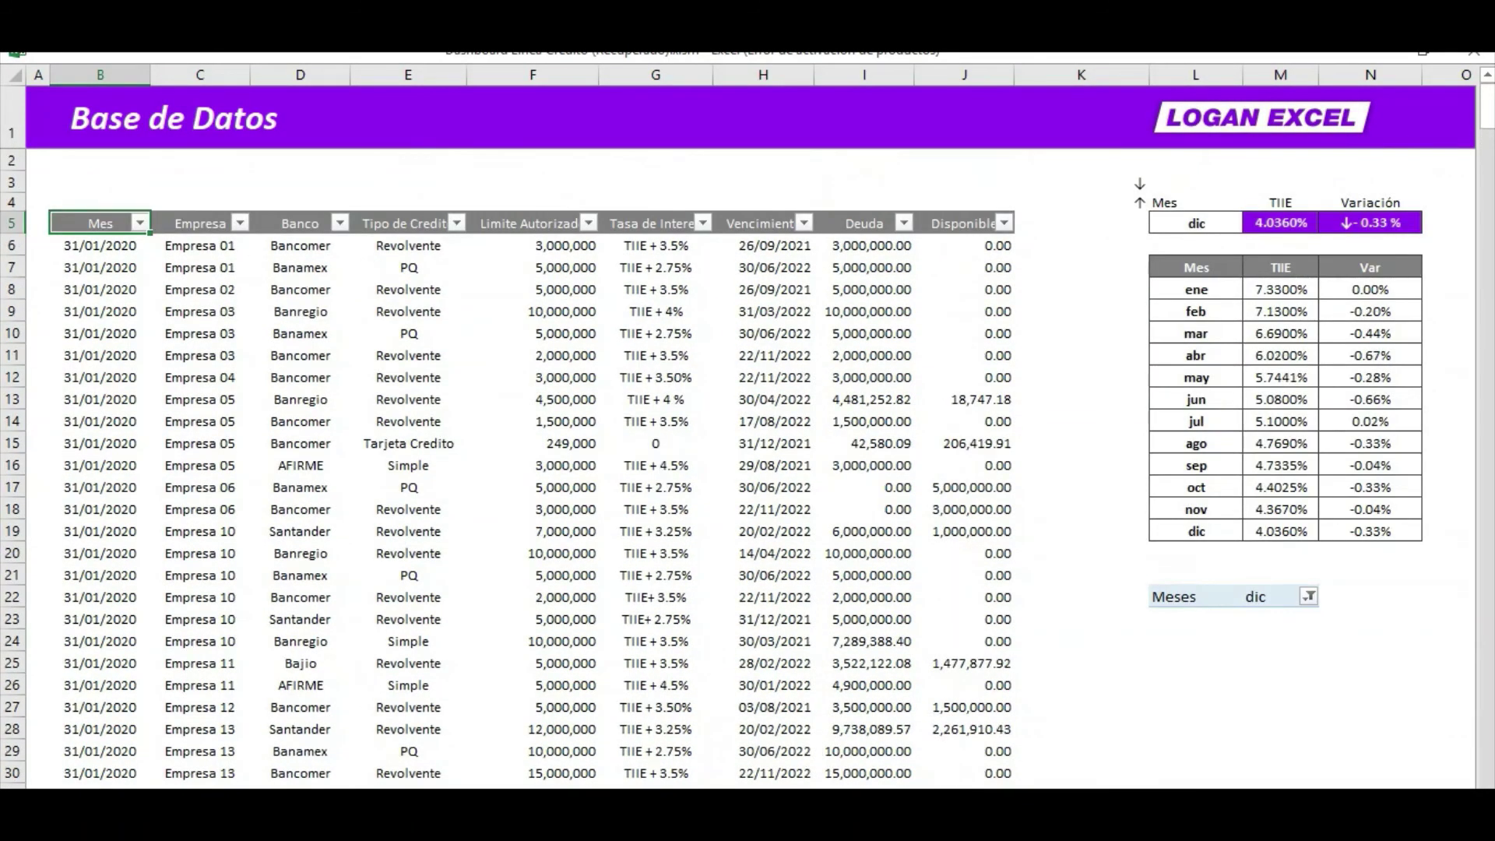
scroll(705, 377, right, 2)
scroll(705, 377, right, 5)
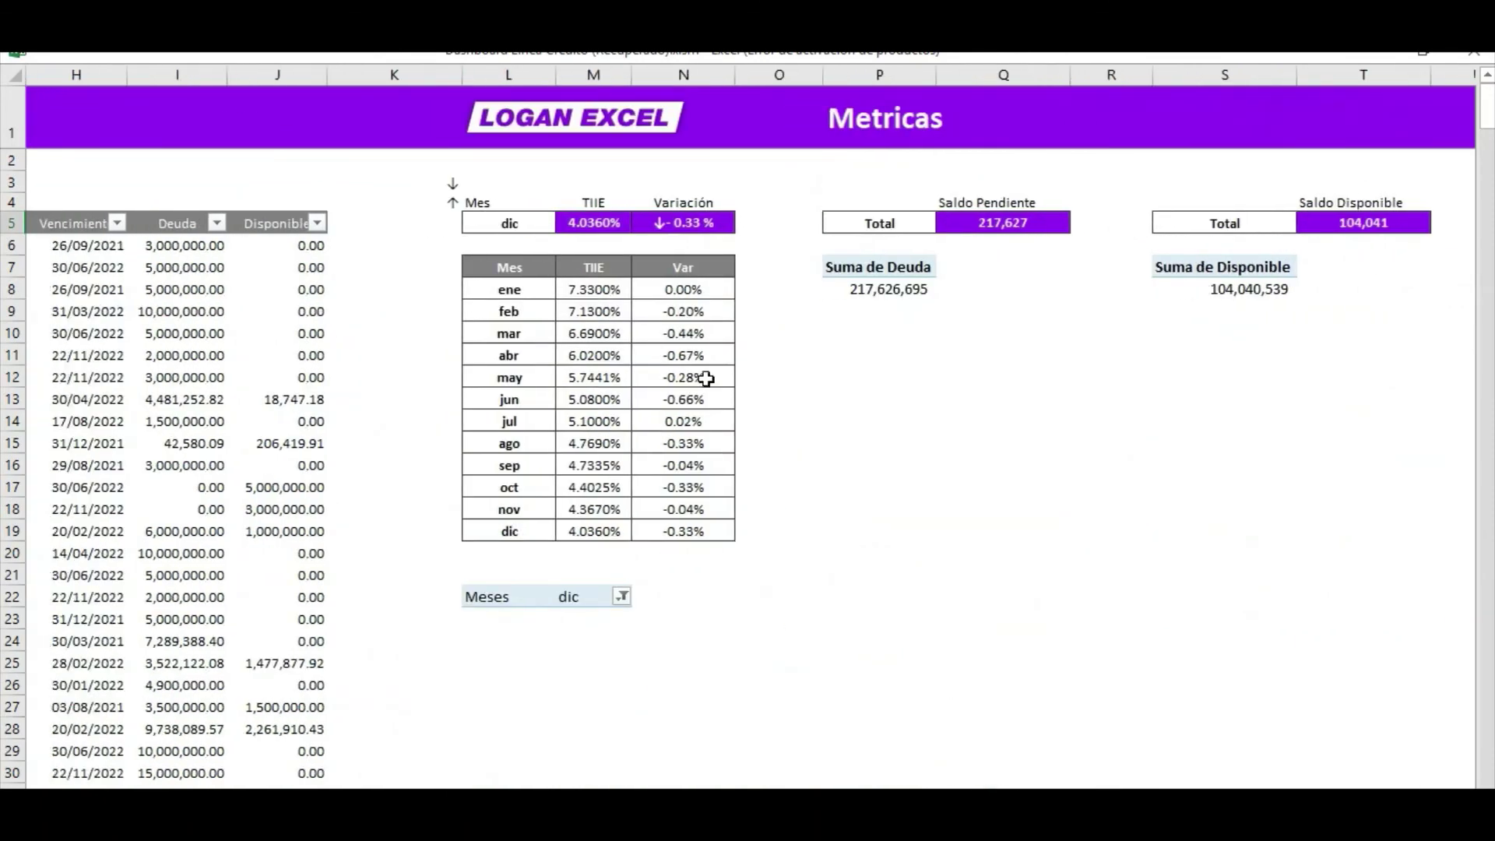
click(705, 377)
click(668, 222)
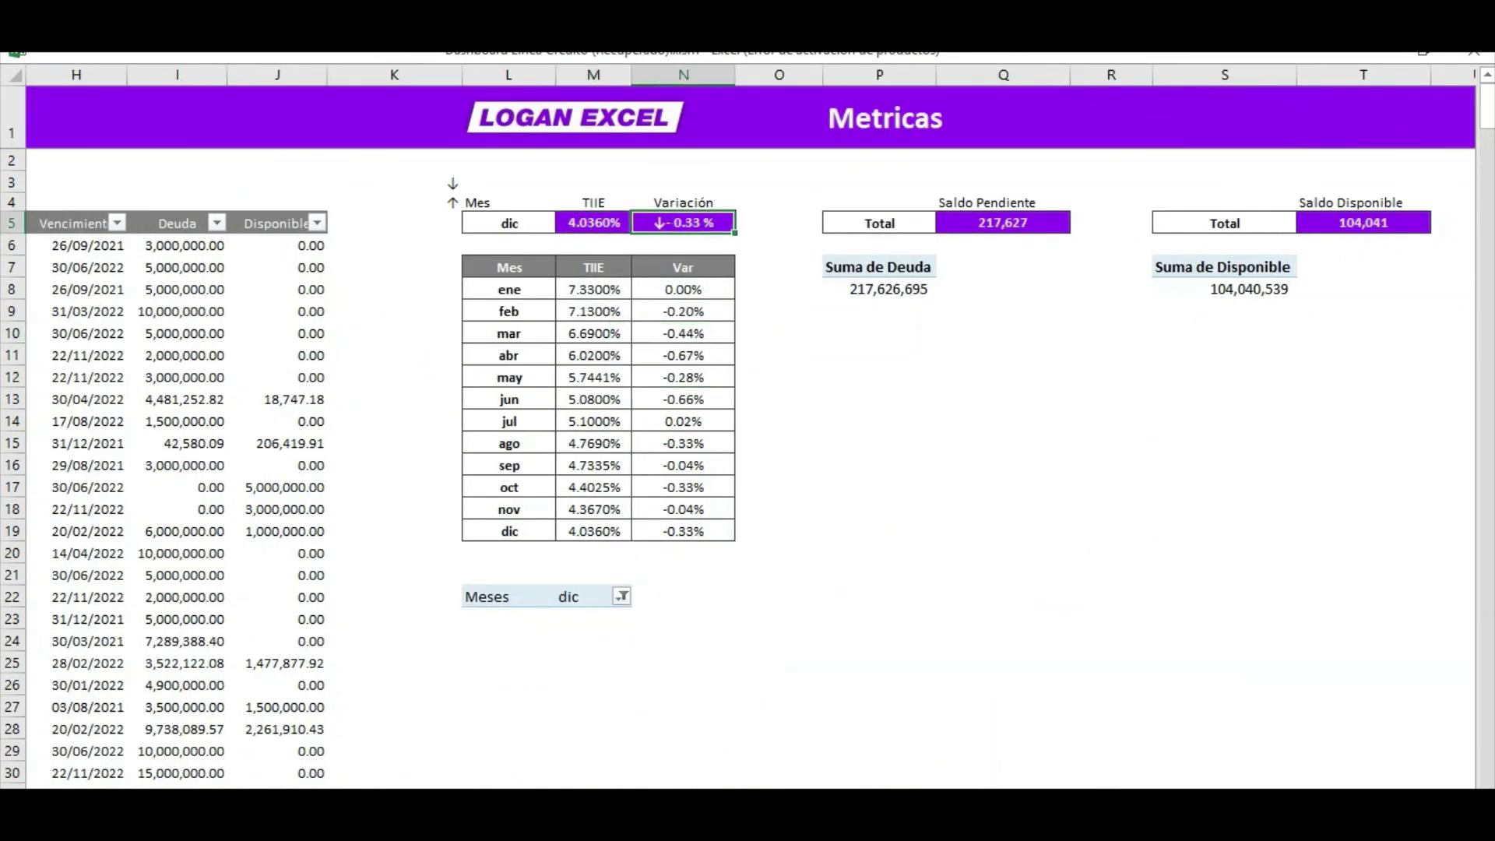
Inspect the Metricas table further right, then return to the dashboard sheet.
scroll(748, 421, right, 1)
scroll(748, 421, right, 4)
scroll(747, 420, right, 4)
scroll(747, 421, right, 3)
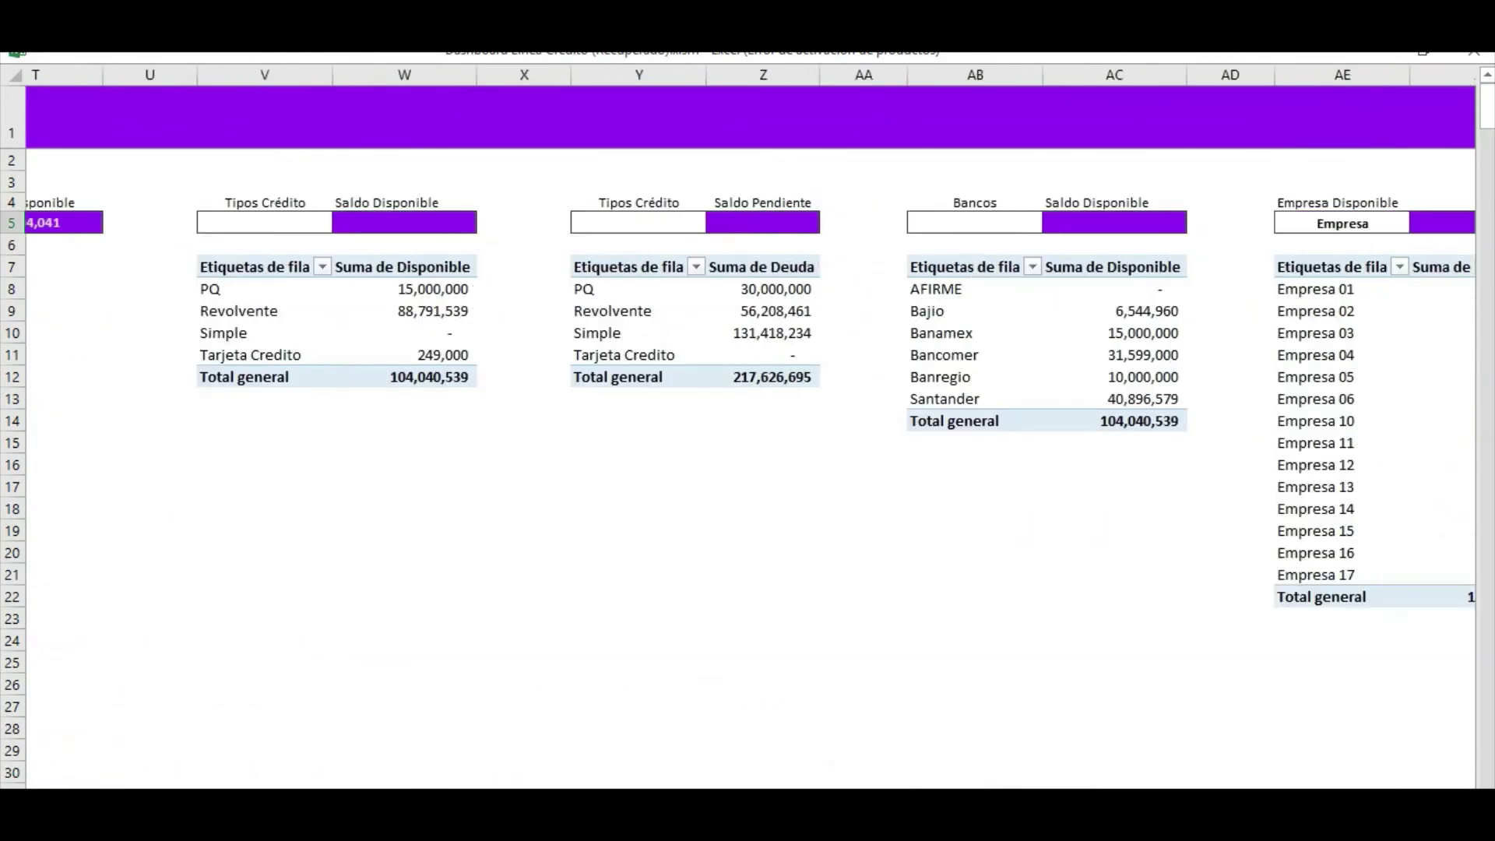
scroll(748, 421, right, 3)
scroll(748, 421, right, 3)
scroll(747, 421, right, 2)
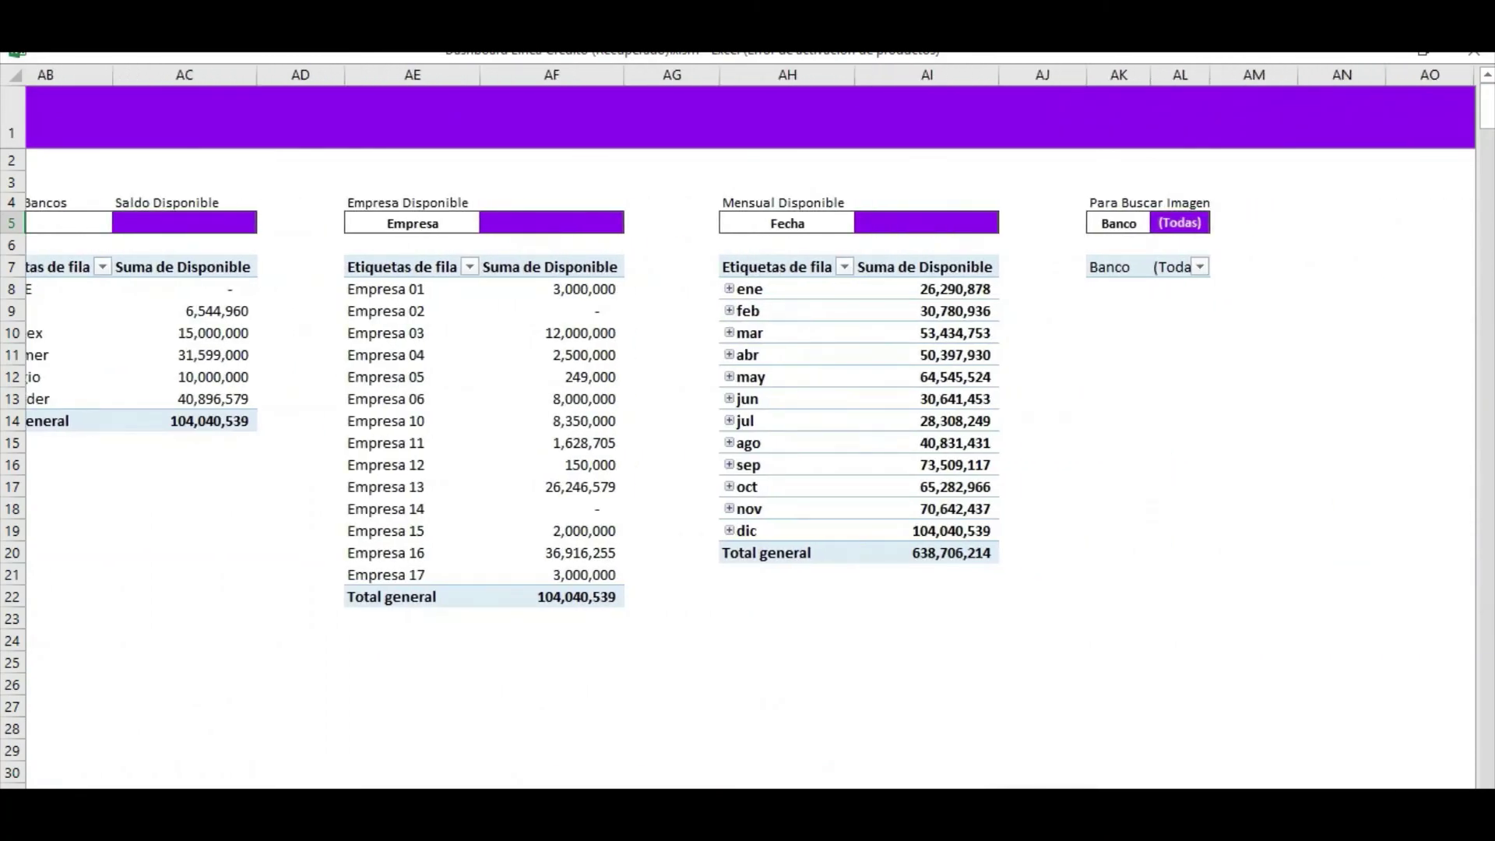
scroll(747, 420, left, 3)
scroll(748, 420, left, 4)
scroll(747, 421, left, 3)
scroll(748, 421, left, 1)
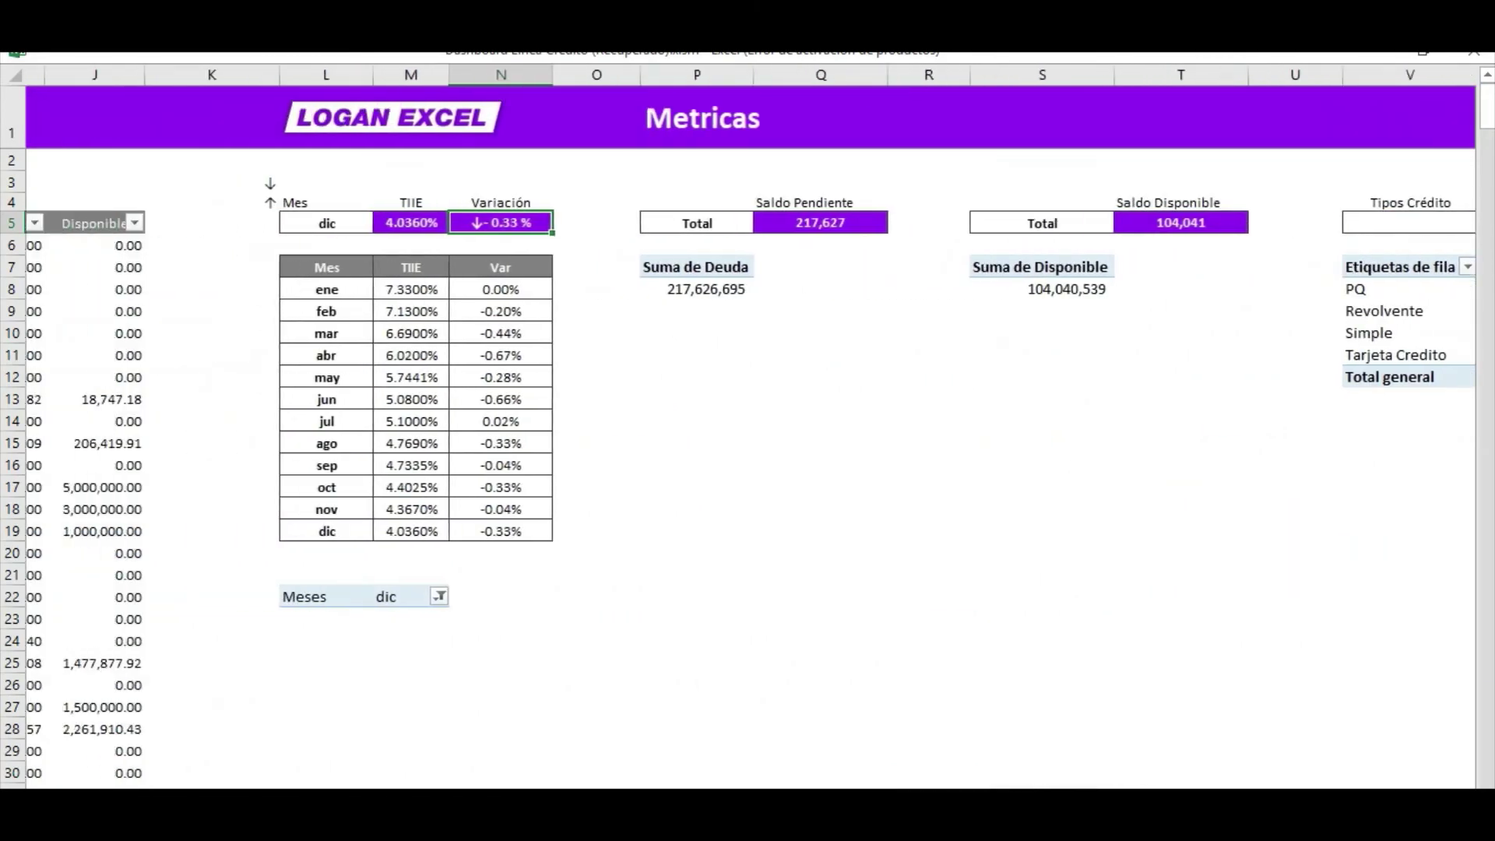
scroll(932, 608, left, 1)
click(751, 116)
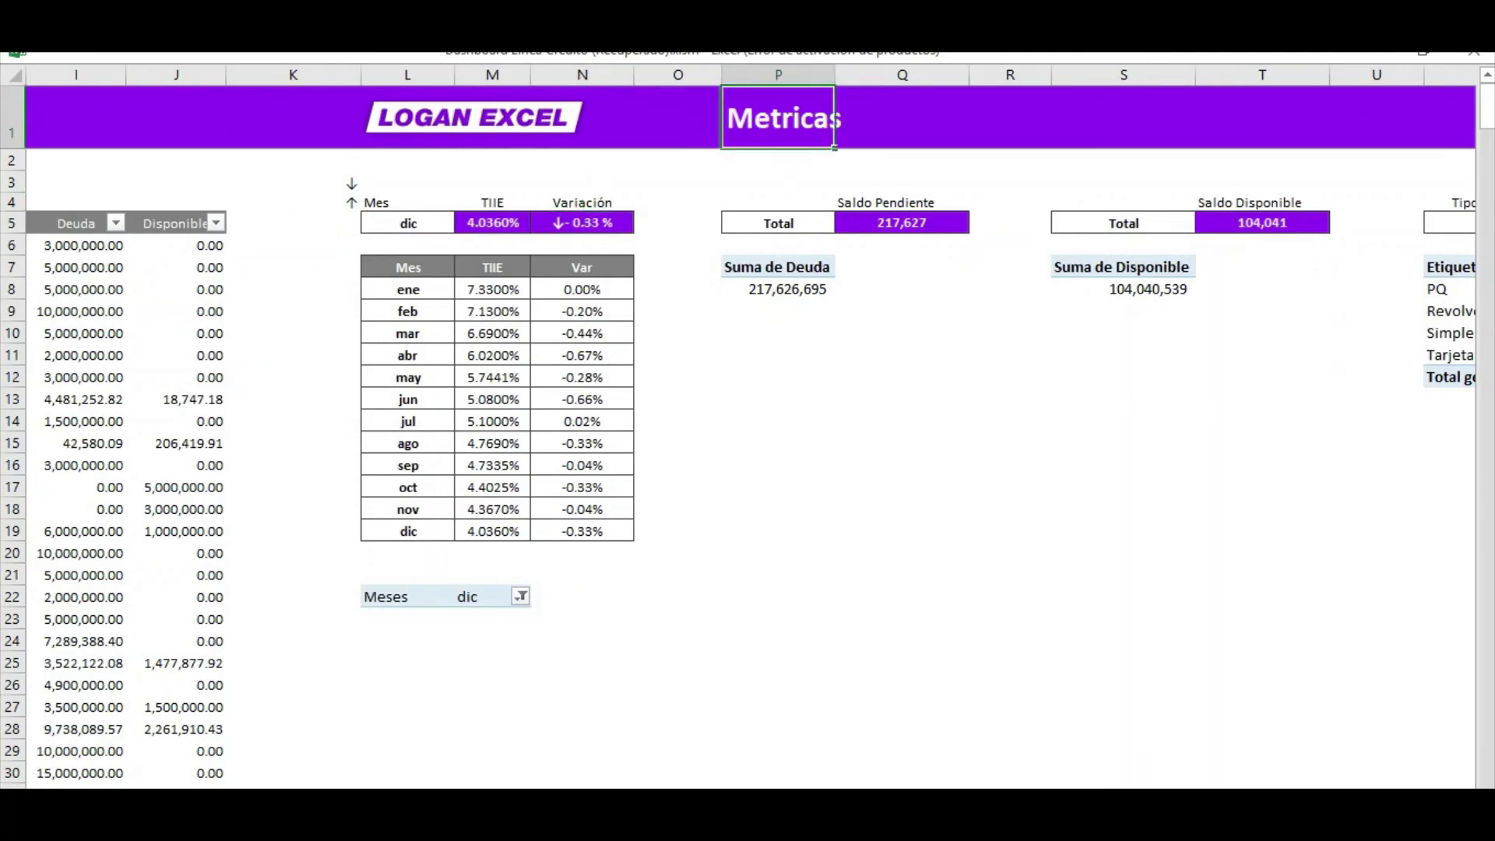
scroll(747, 421, left, 4)
scroll(748, 421, left, 4)
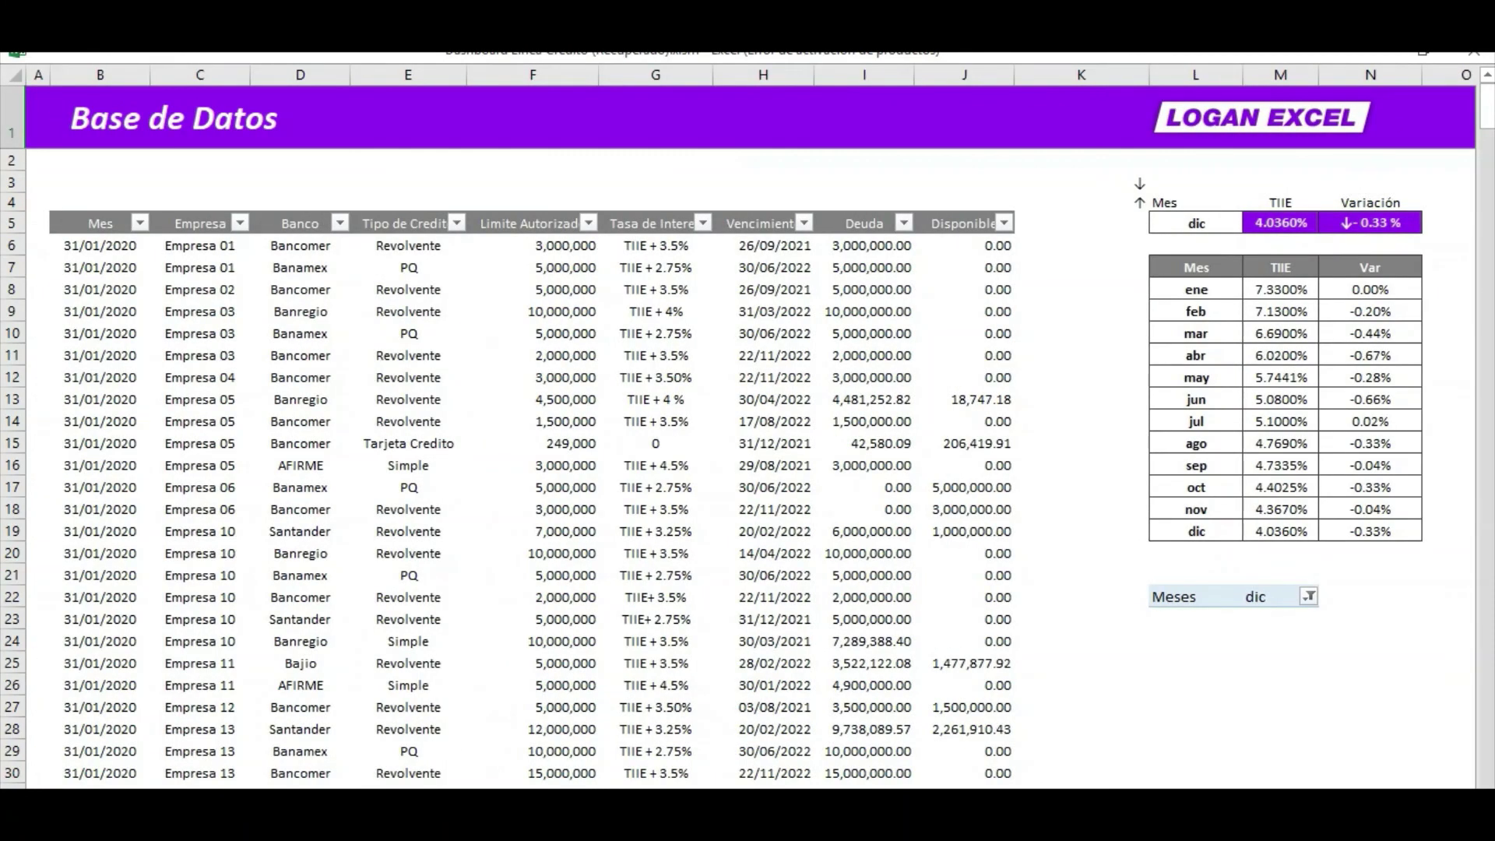
key(ctrl+Page_Up)
Test the month slicer with March, June and November, then return to December.
click(18, 345)
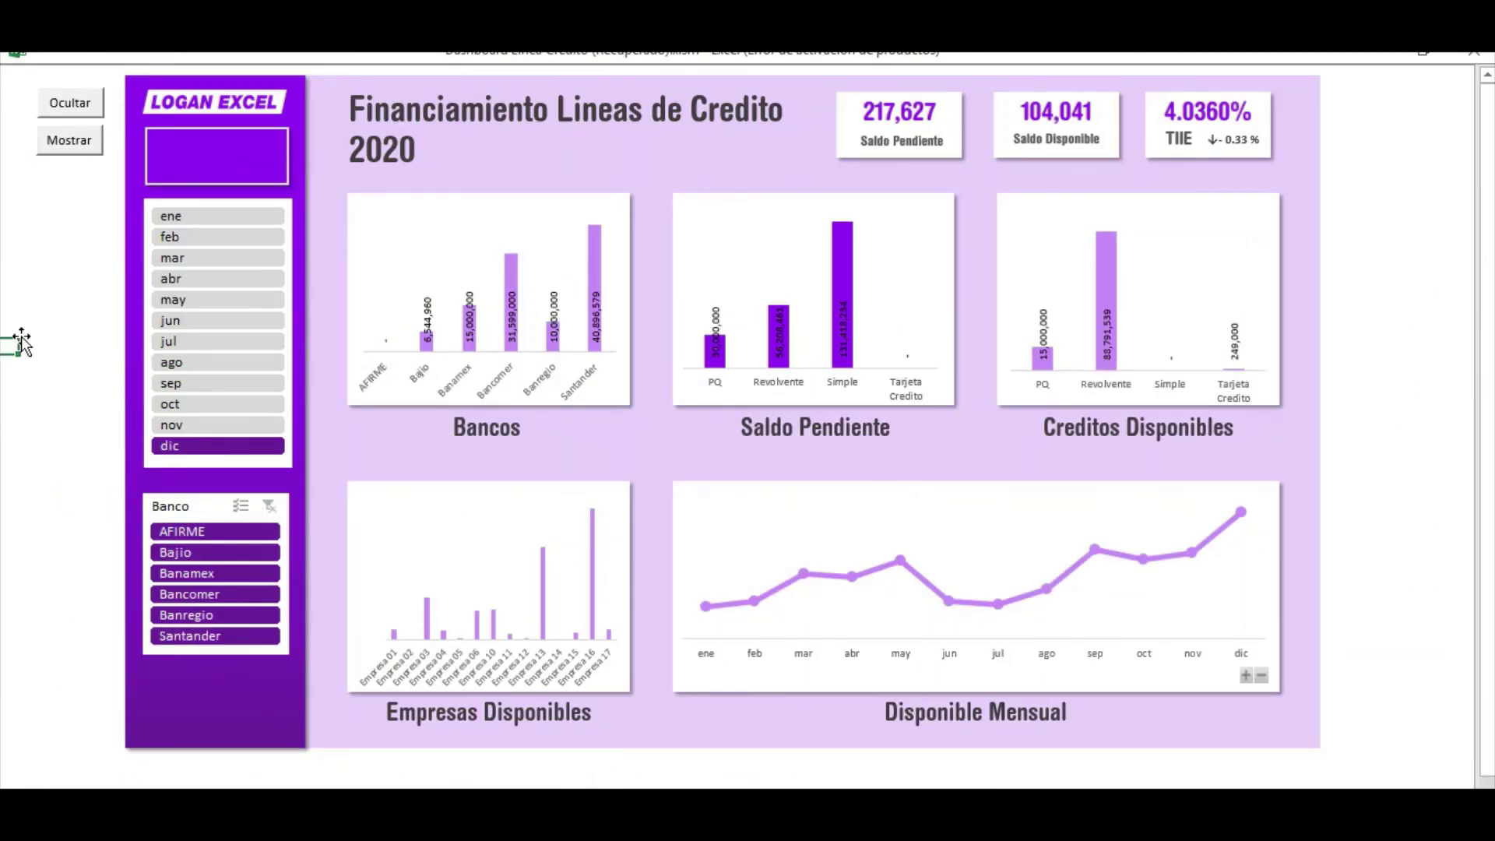
click(226, 258)
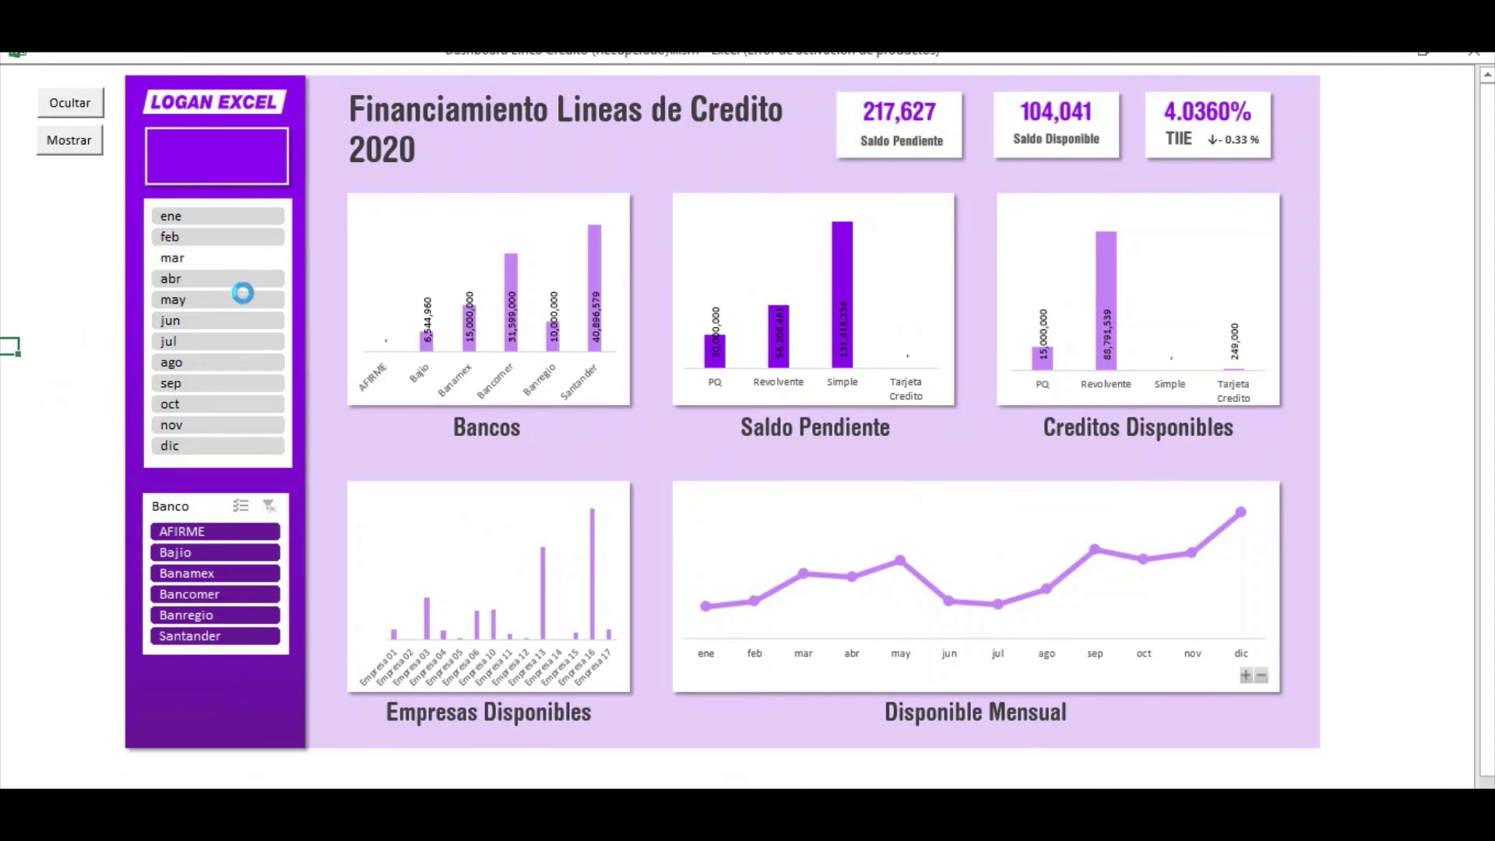
click(220, 322)
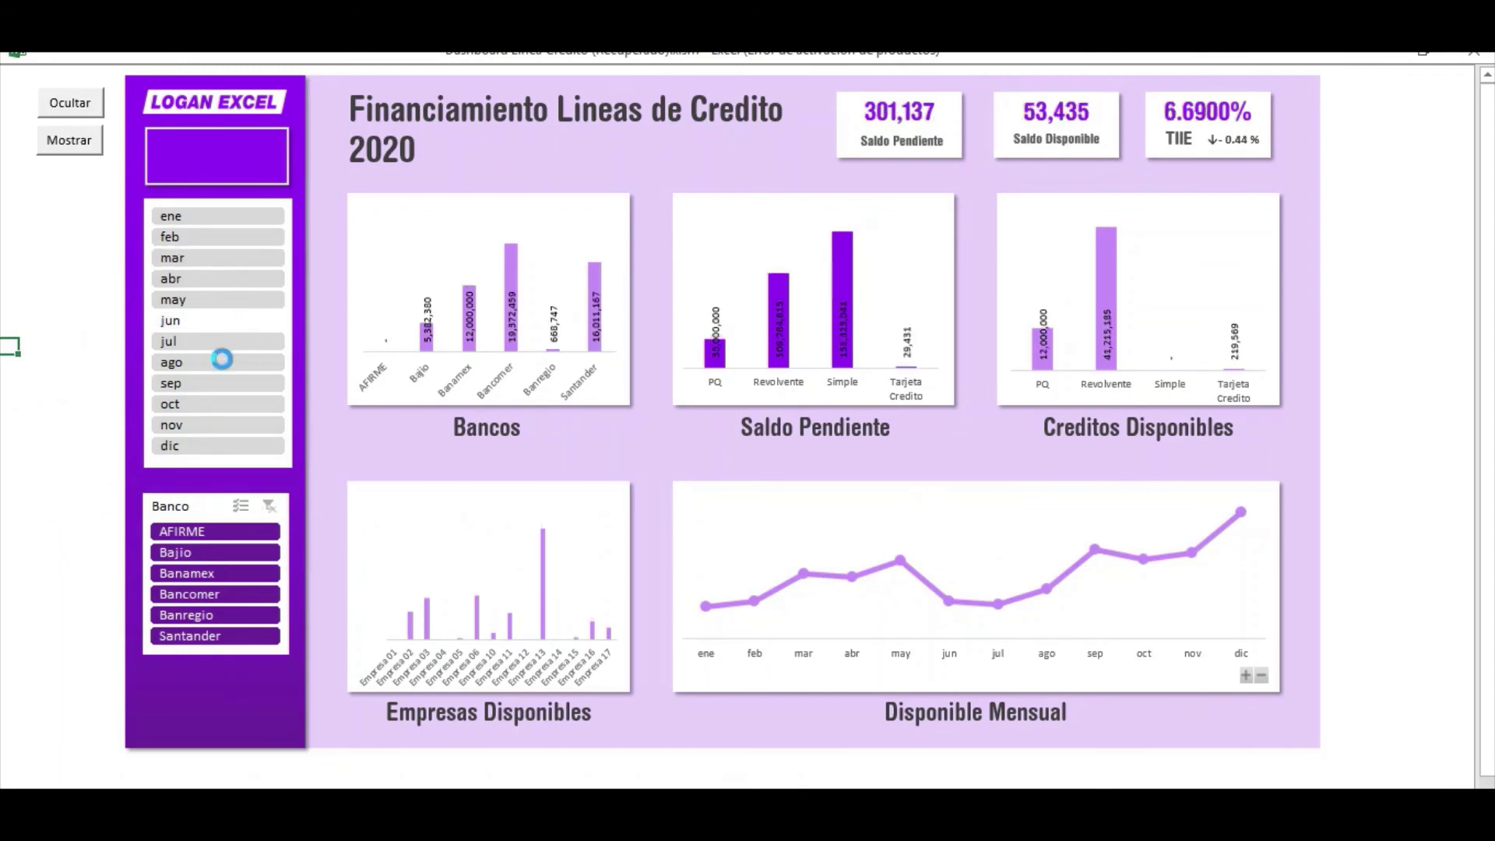
click(208, 425)
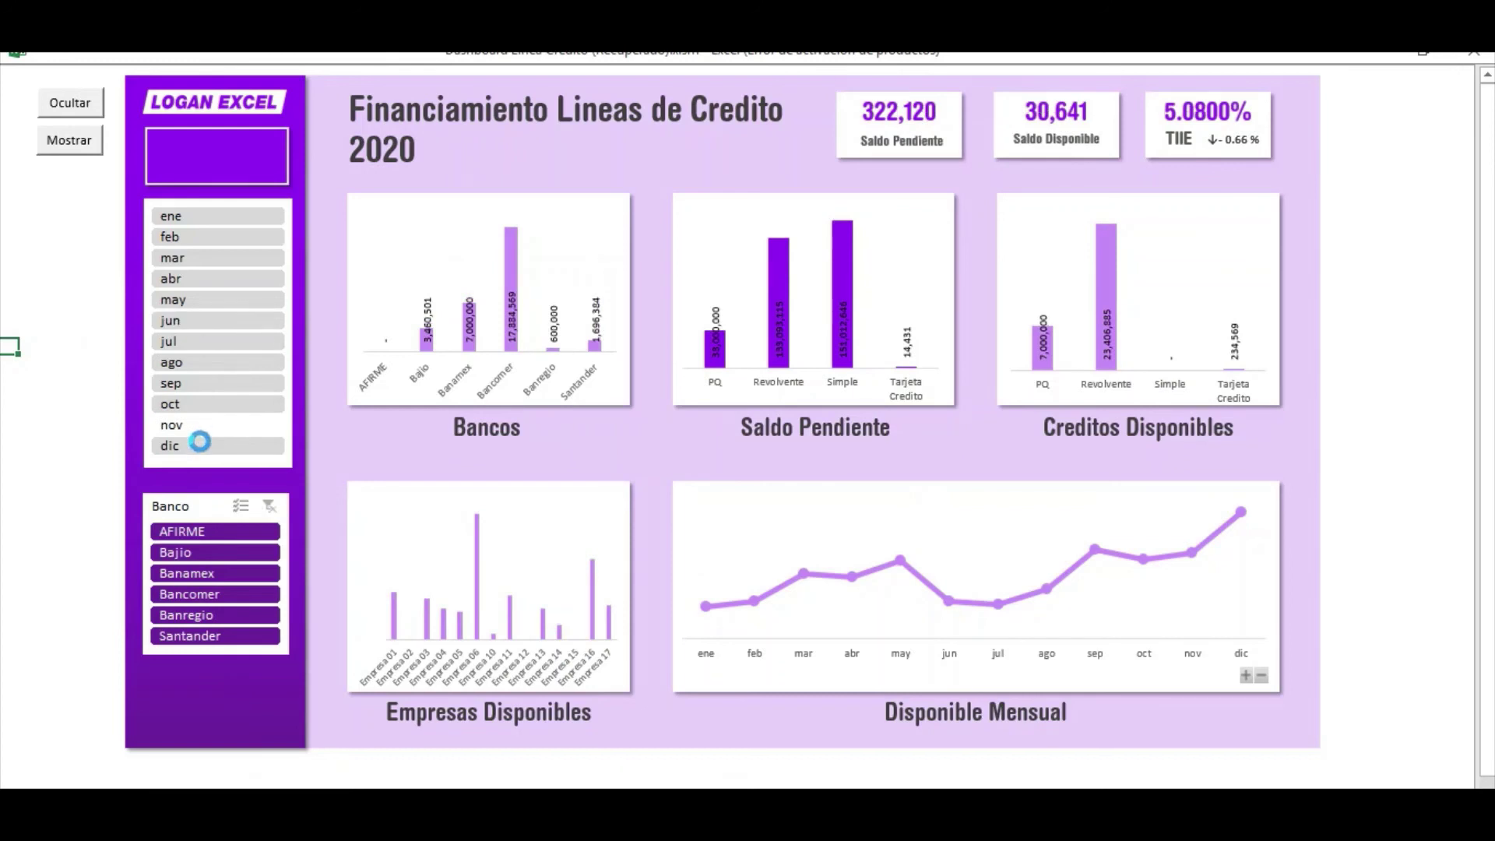
click(200, 447)
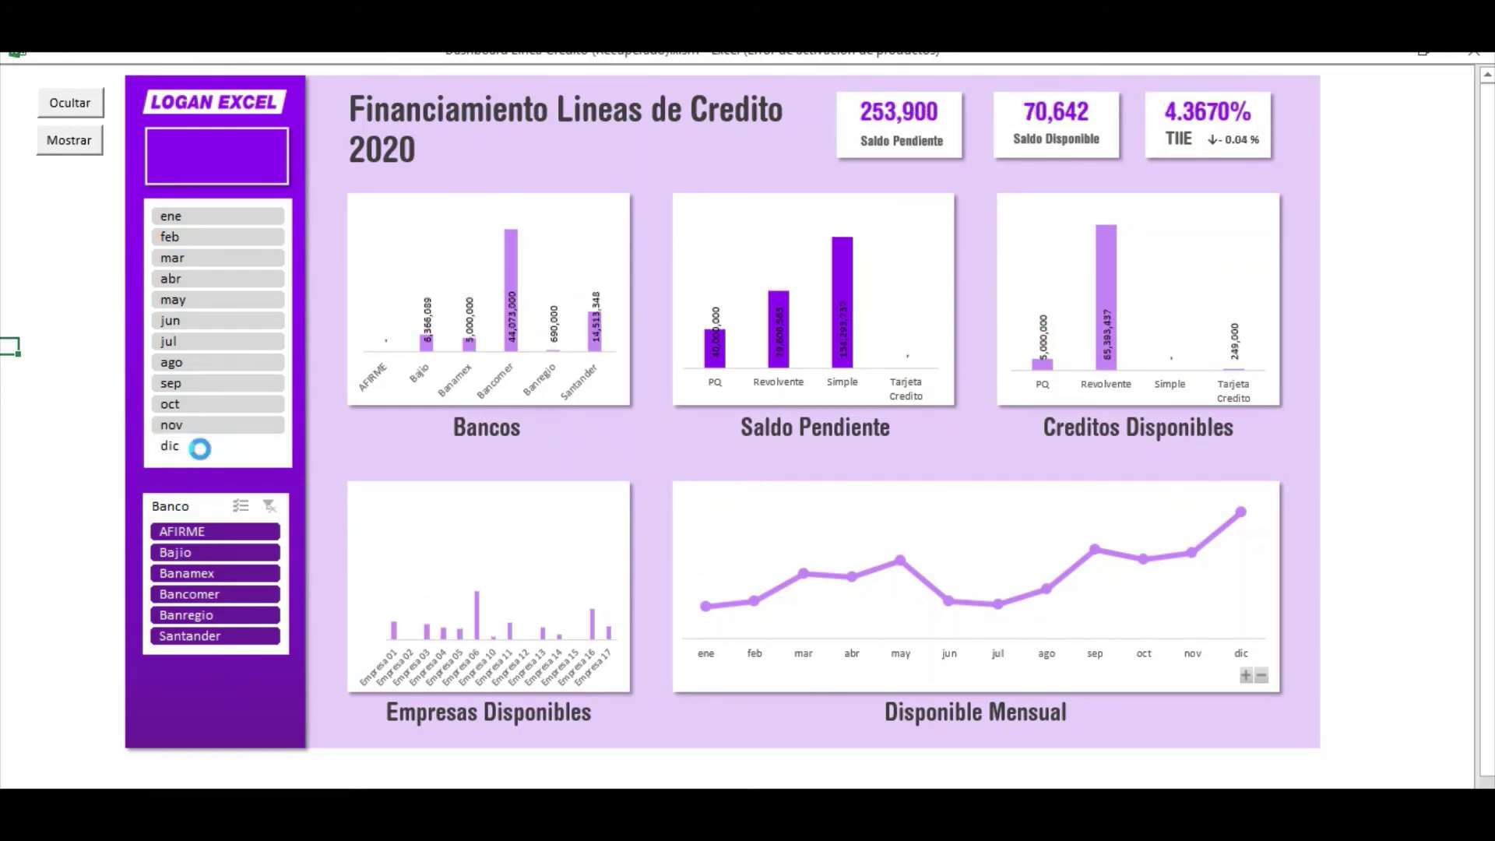
Test the bank slicer with Banamex, Bancomer and AFIRME.
click(206, 574)
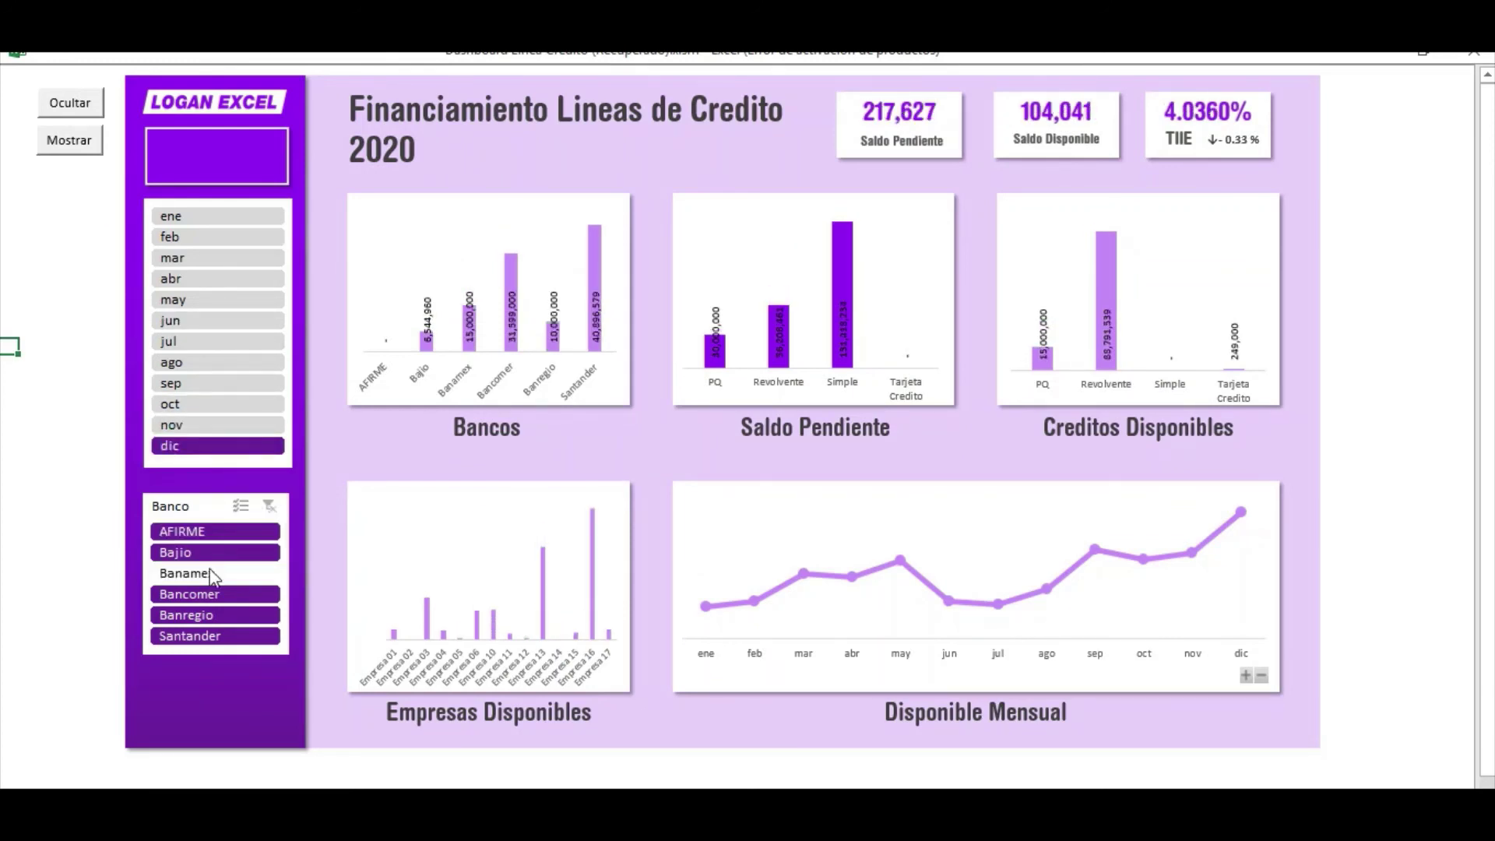
click(207, 574)
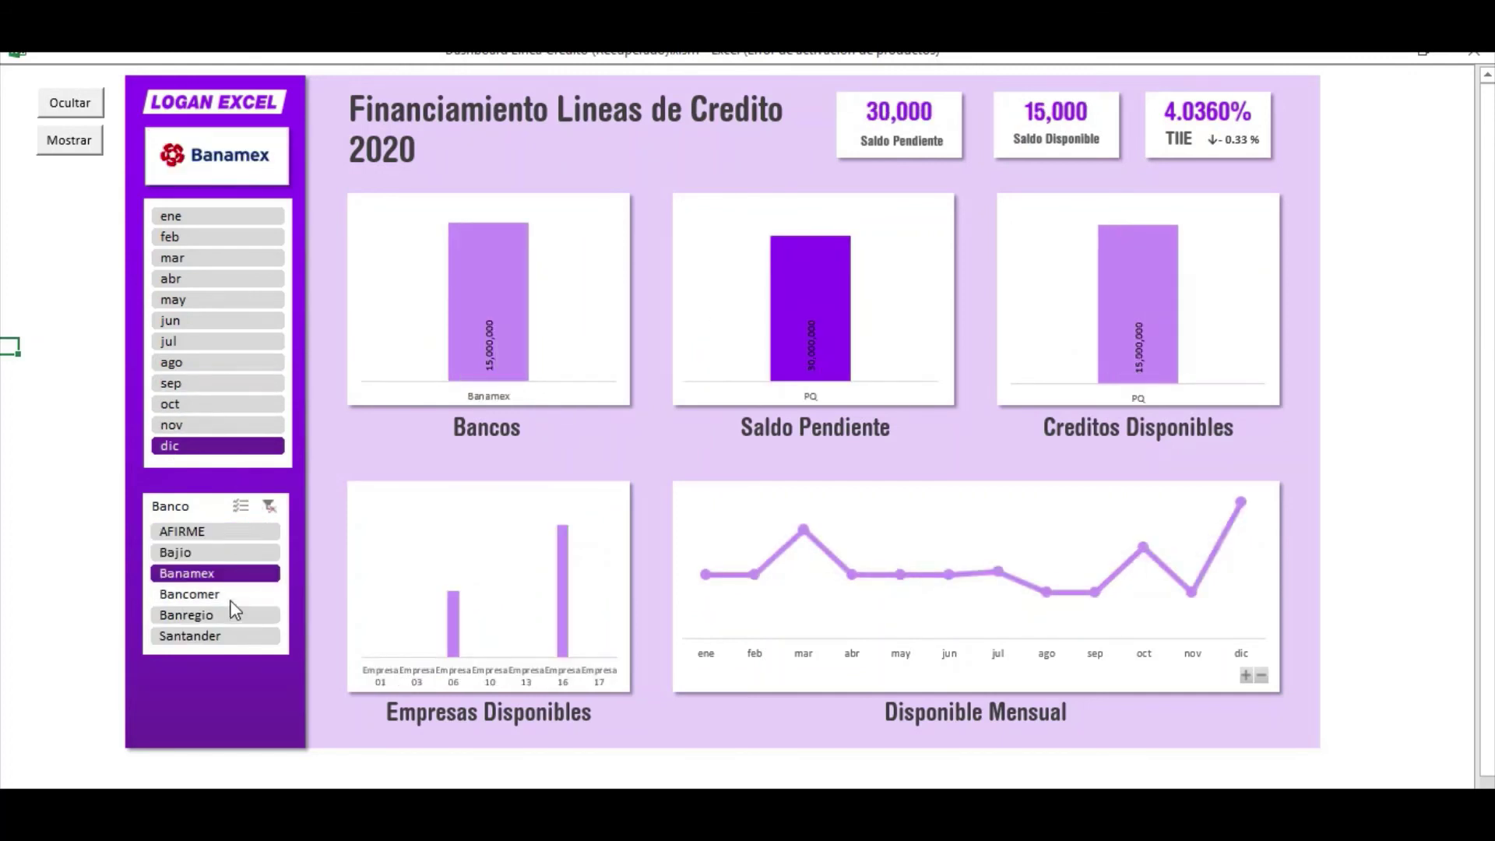
click(229, 596)
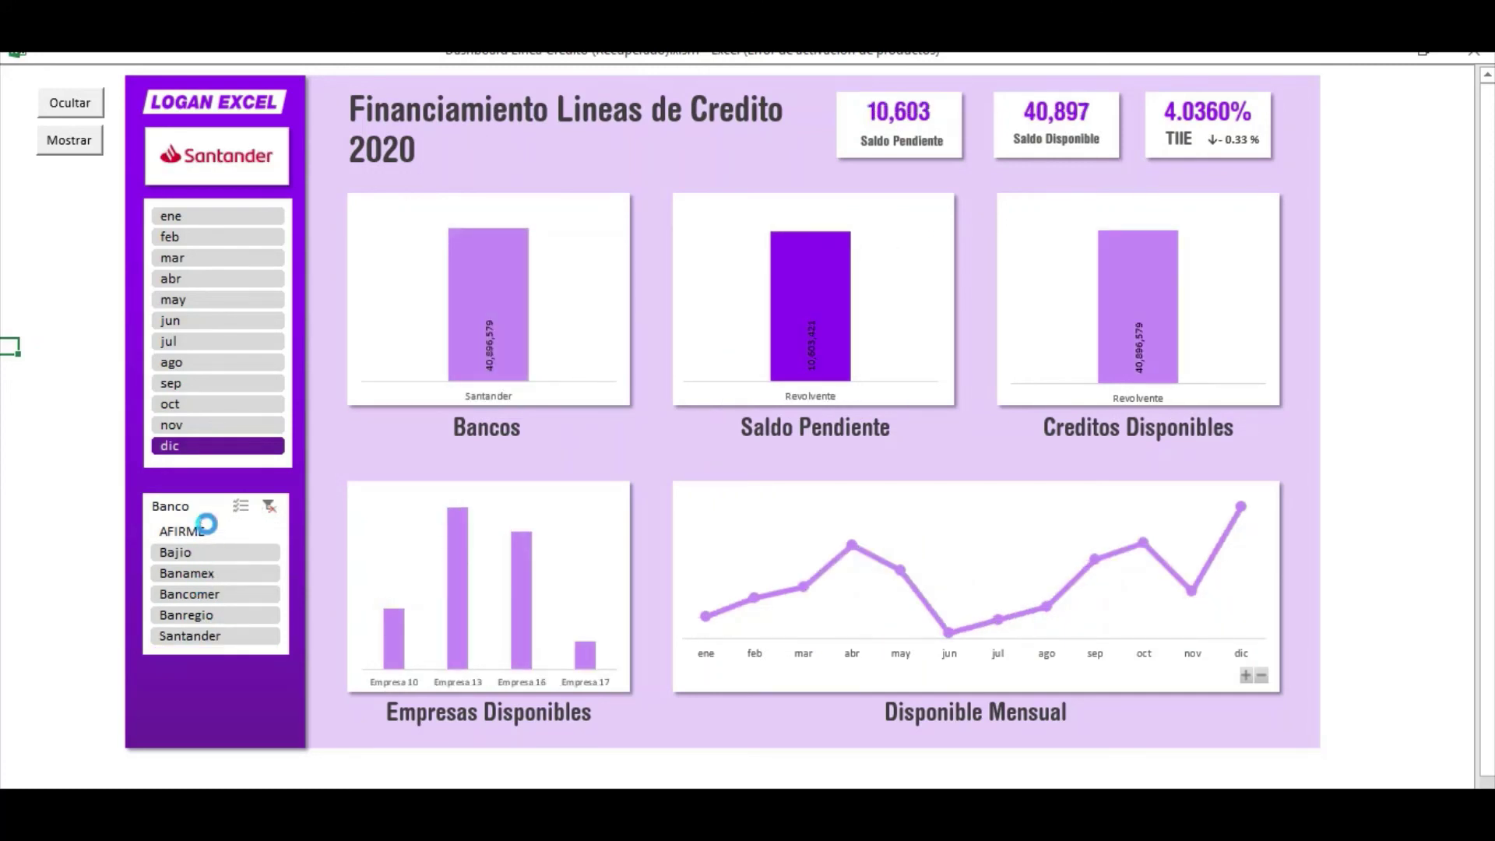
click(179, 532)
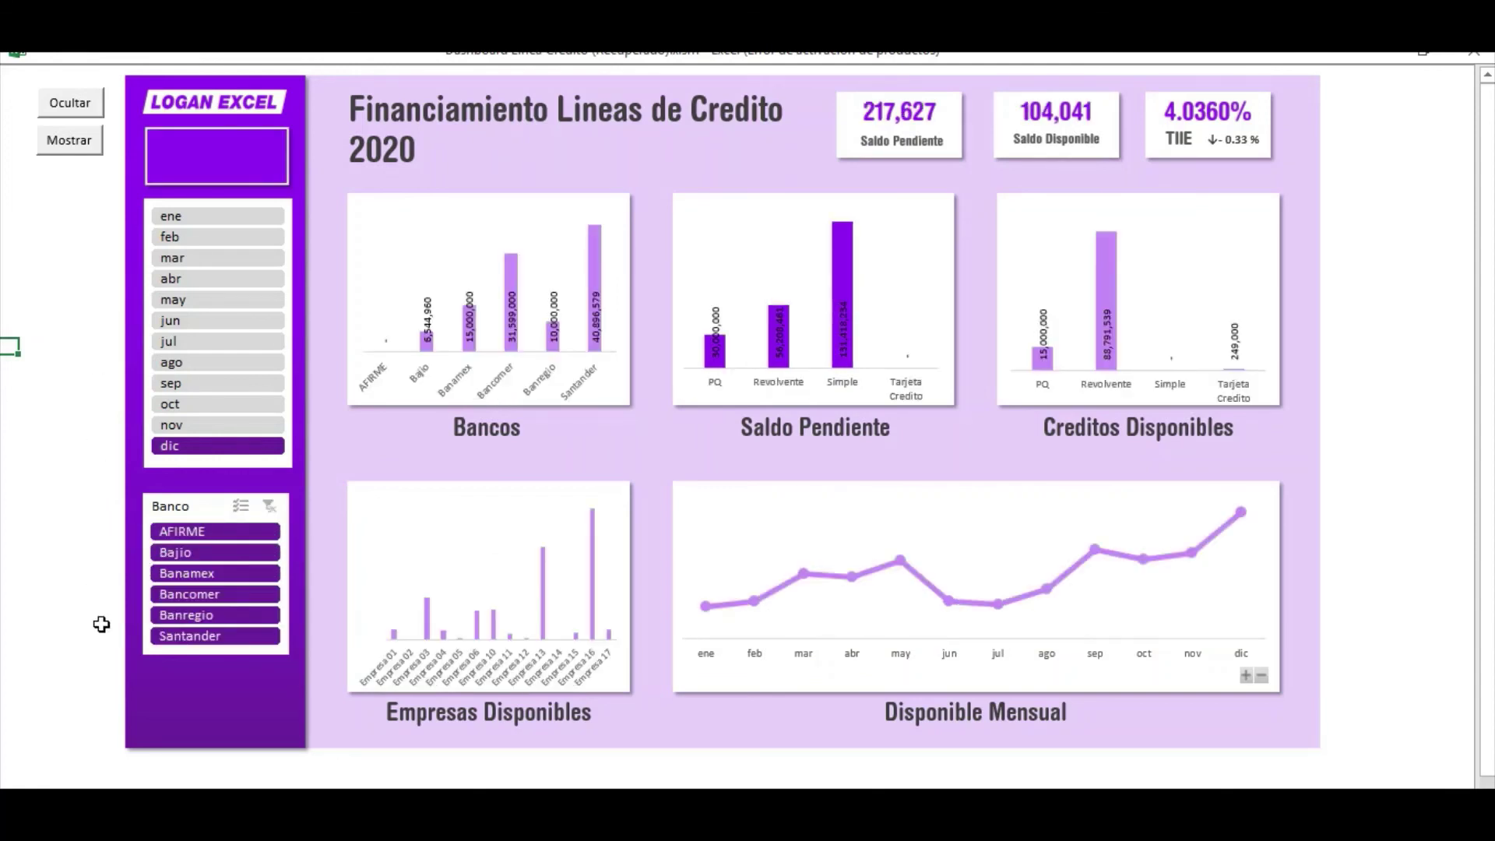
click(78, 240)
Move to the Redes Sociales sheet and browse its social media links and video thumbnails.
key(ctrl+Page_Down)
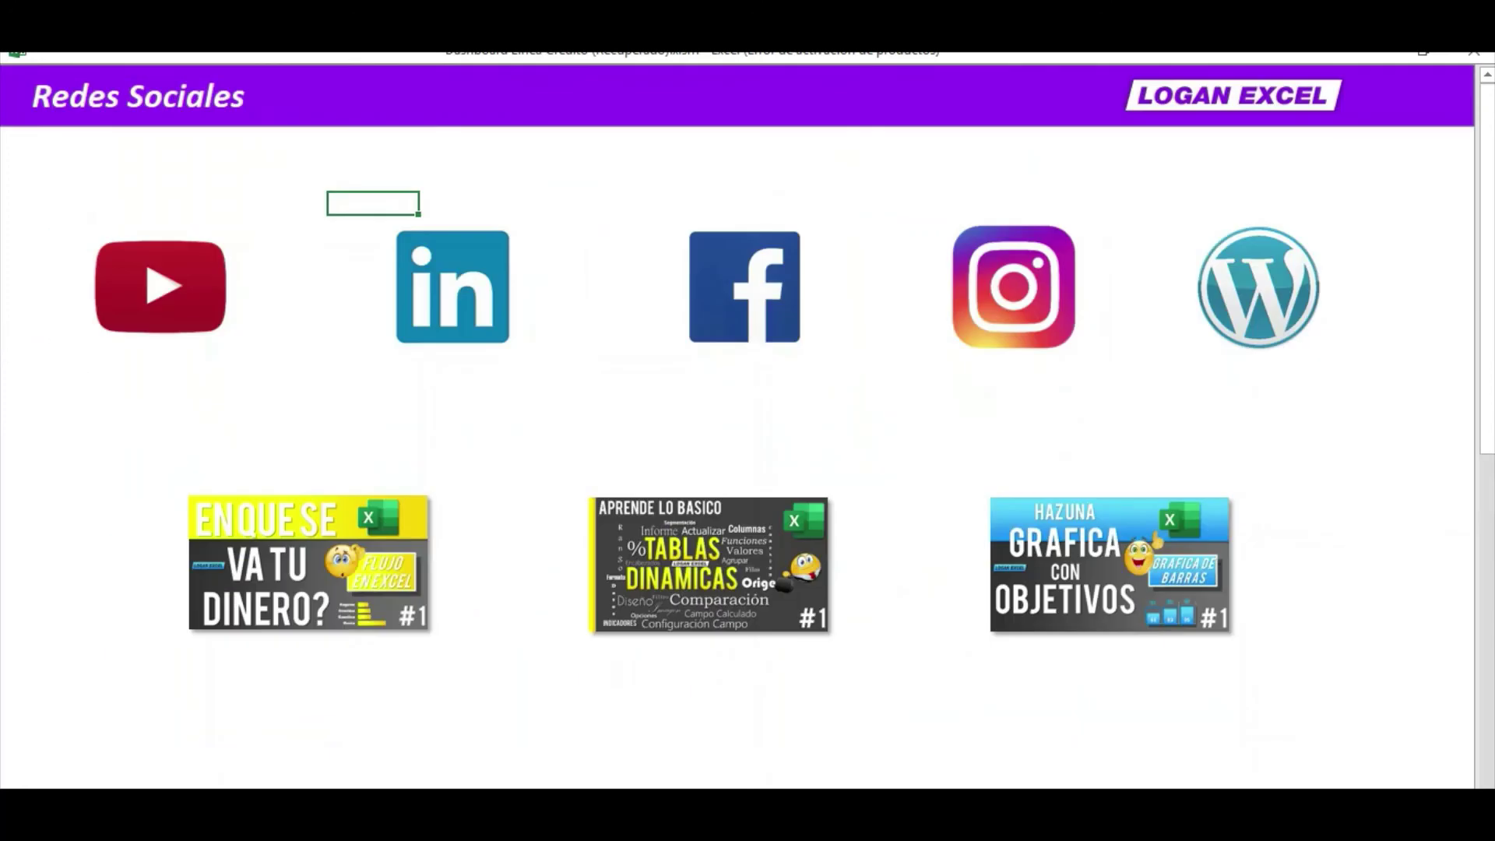
scroll(307, 565, down, 2)
scroll(305, 564, down, 3)
scroll(305, 562, down, 2)
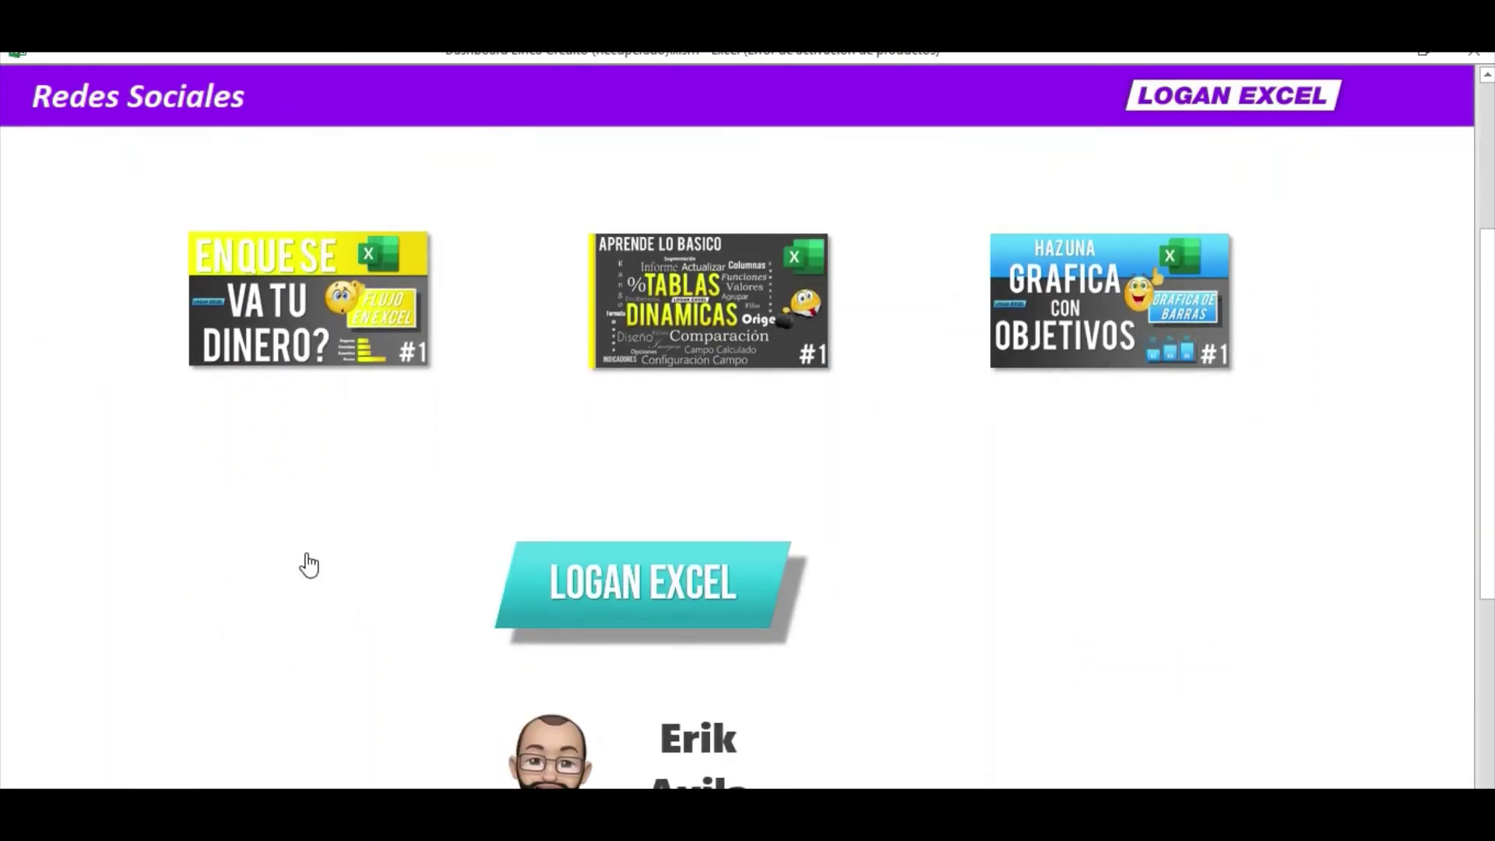
scroll(305, 554, down, 3)
scroll(306, 554, down, 2)
scroll(304, 554, up, 3)
scroll(304, 554, up, 3)
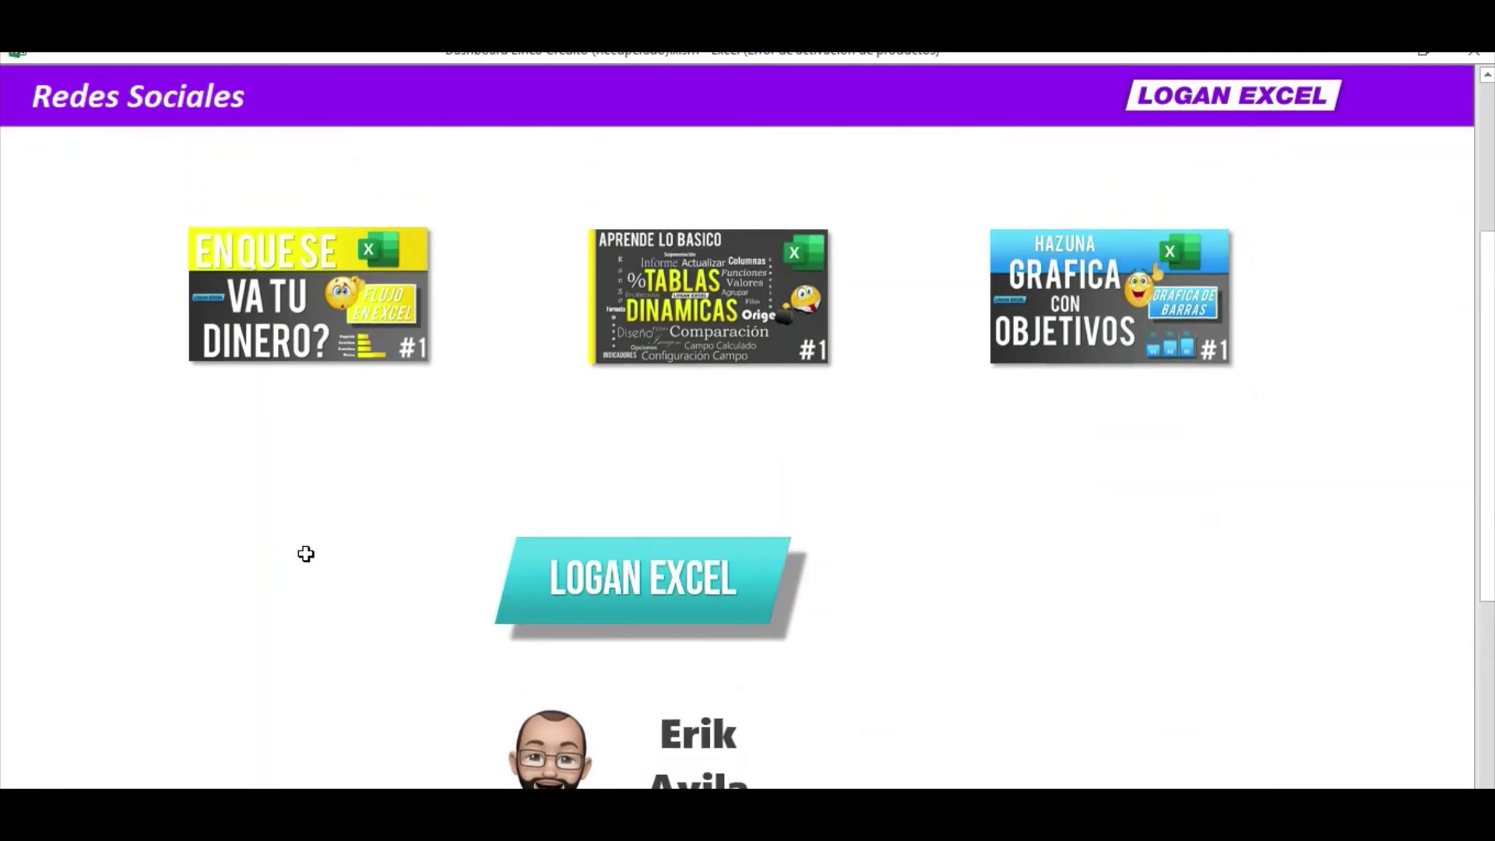